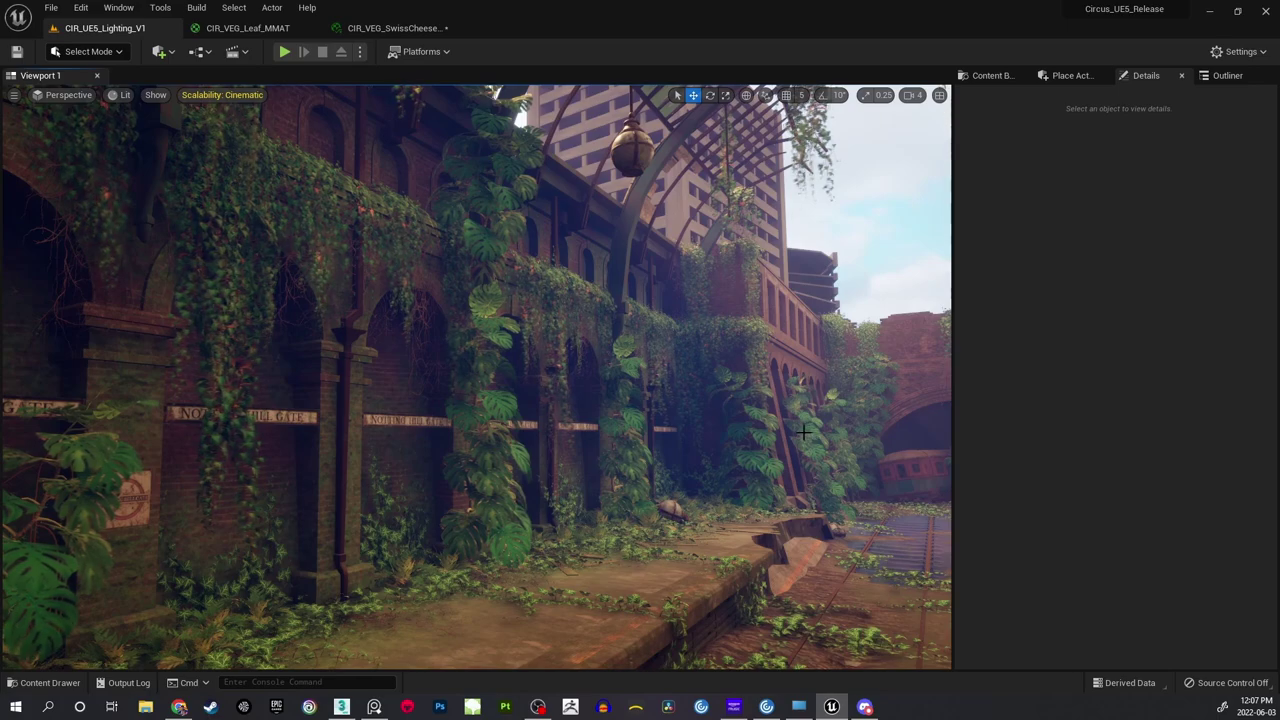
Examine the climbing Swiss cheese plants and ivy along the Notting Hill Gate wall and the overgrown station in the level.
right_click_drag(803, 432, 736, 490)
key("w")
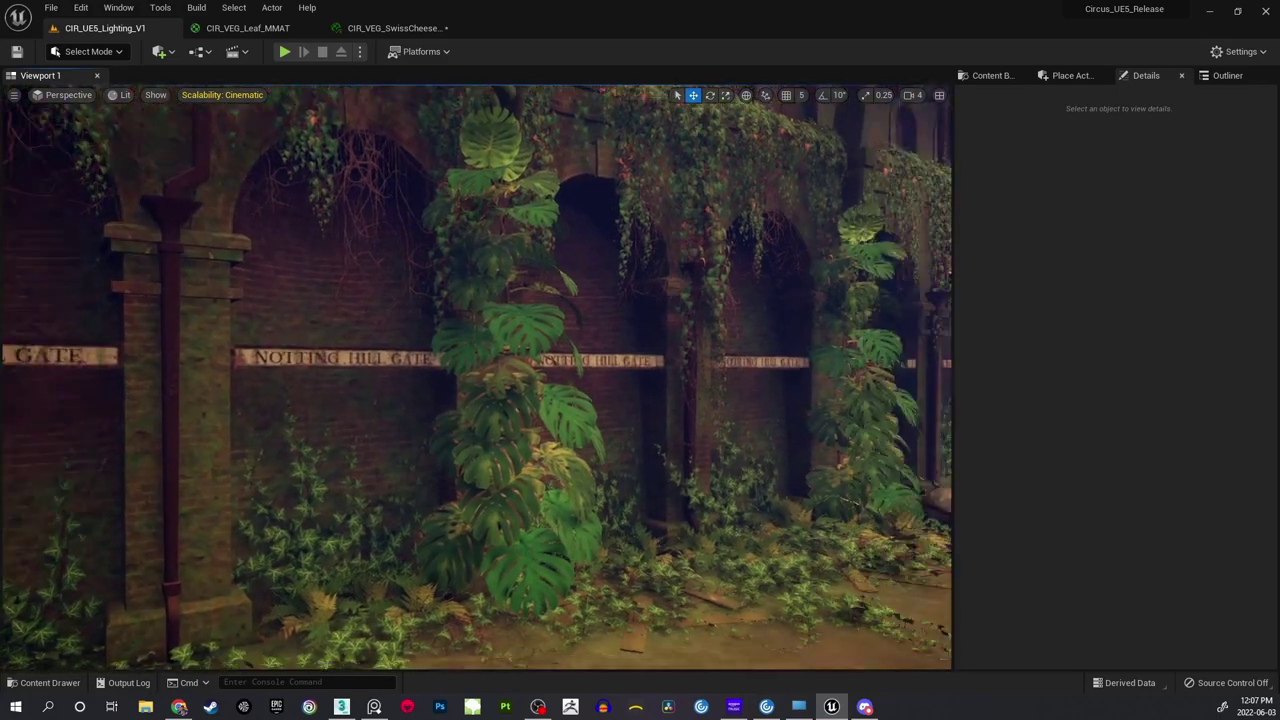
right_click_drag(720, 426, 750, 408)
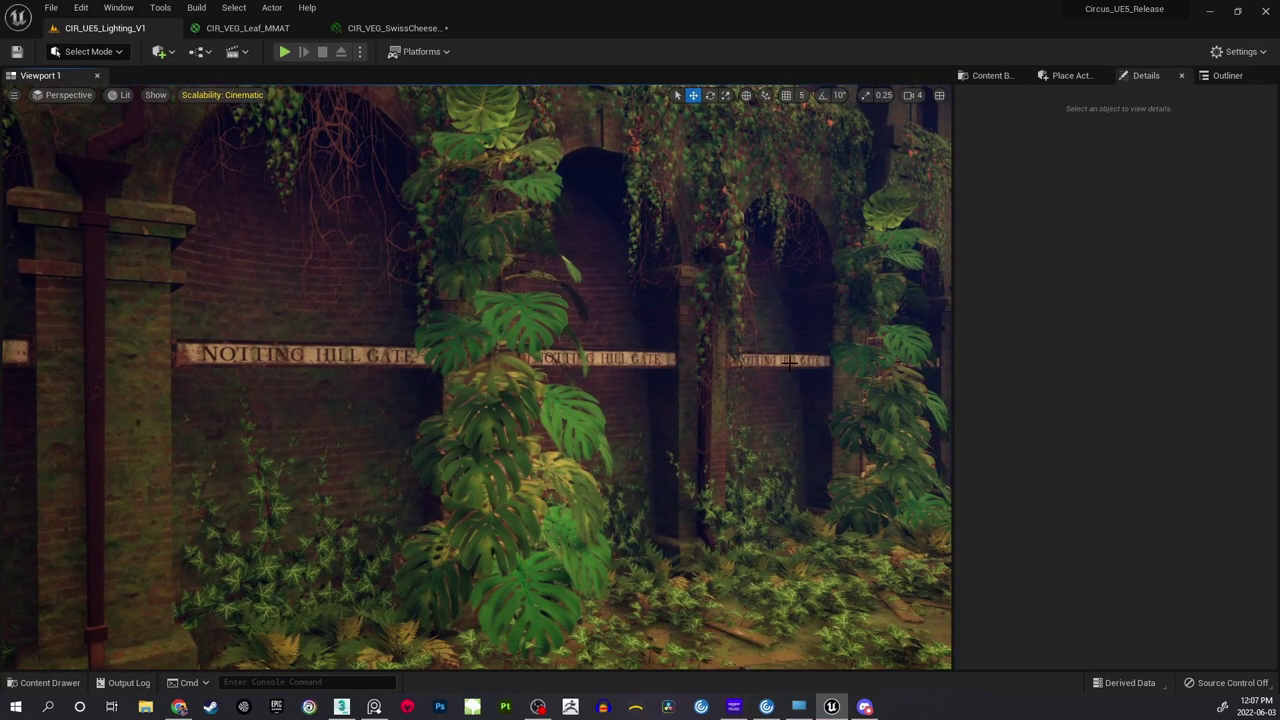
right_click_drag(789, 362, 735, 362)
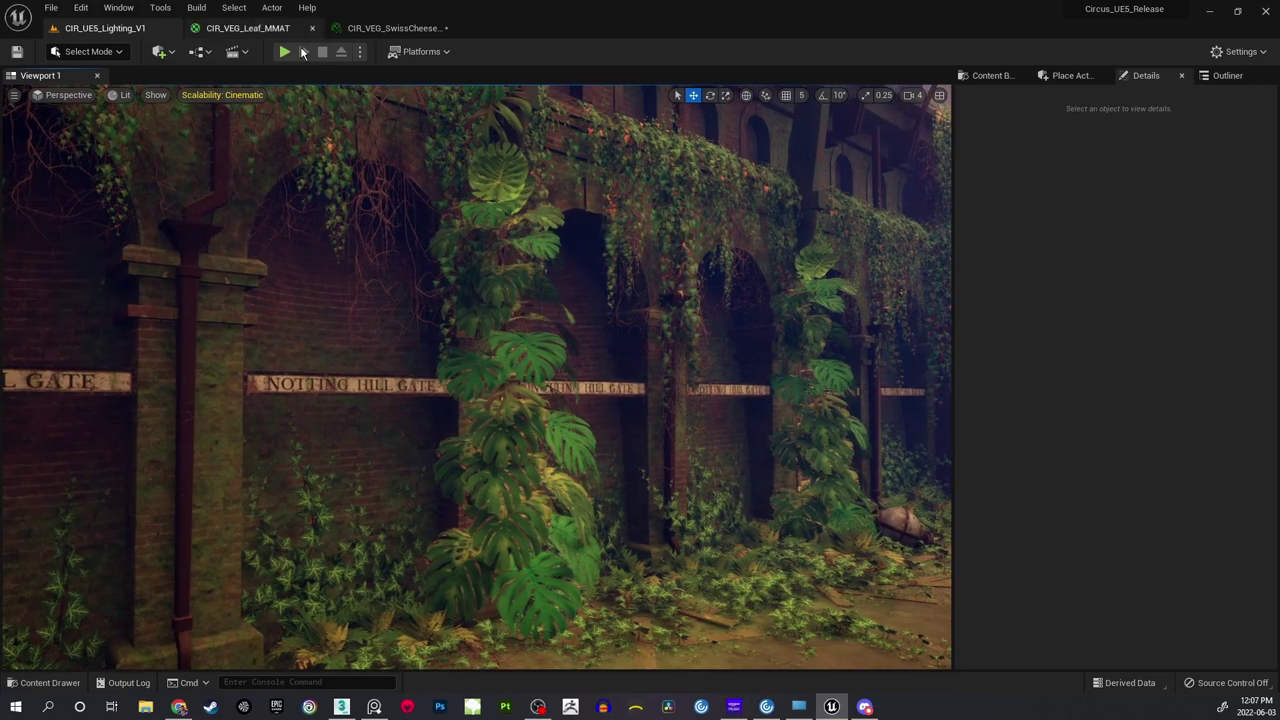
mouse_move(1129, 24)
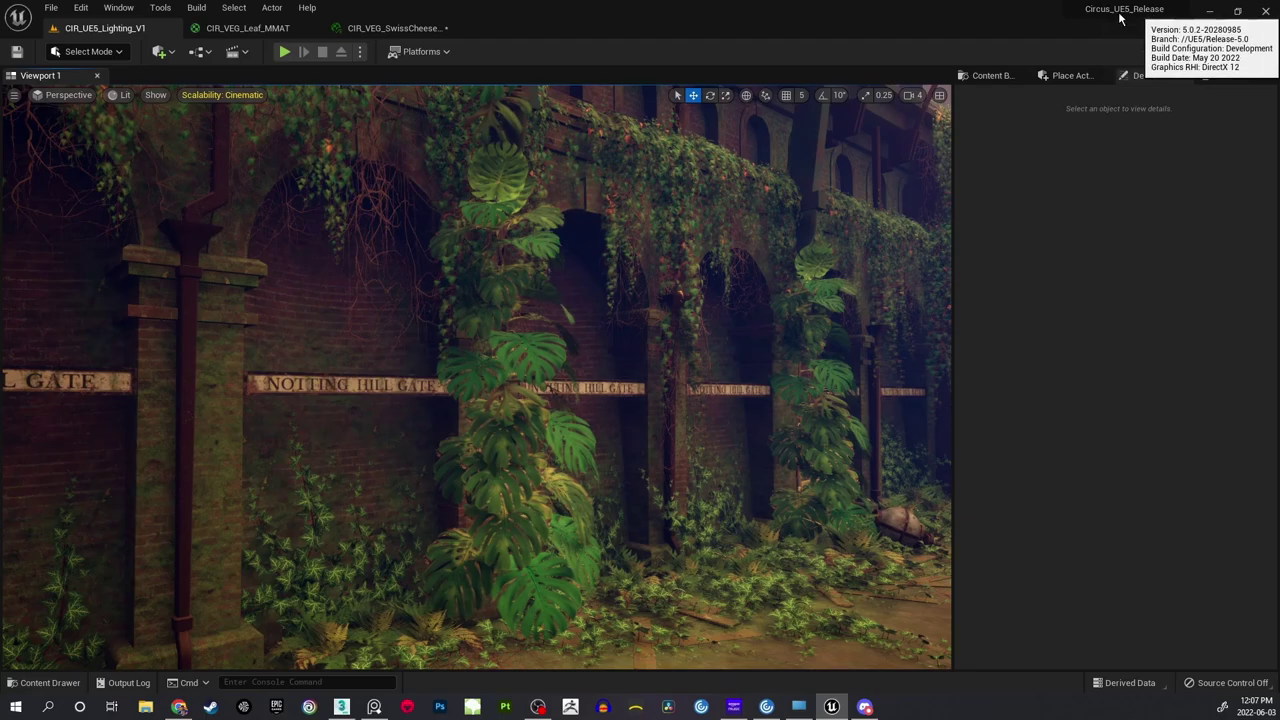
right_click_drag(563, 308, 760, 338)
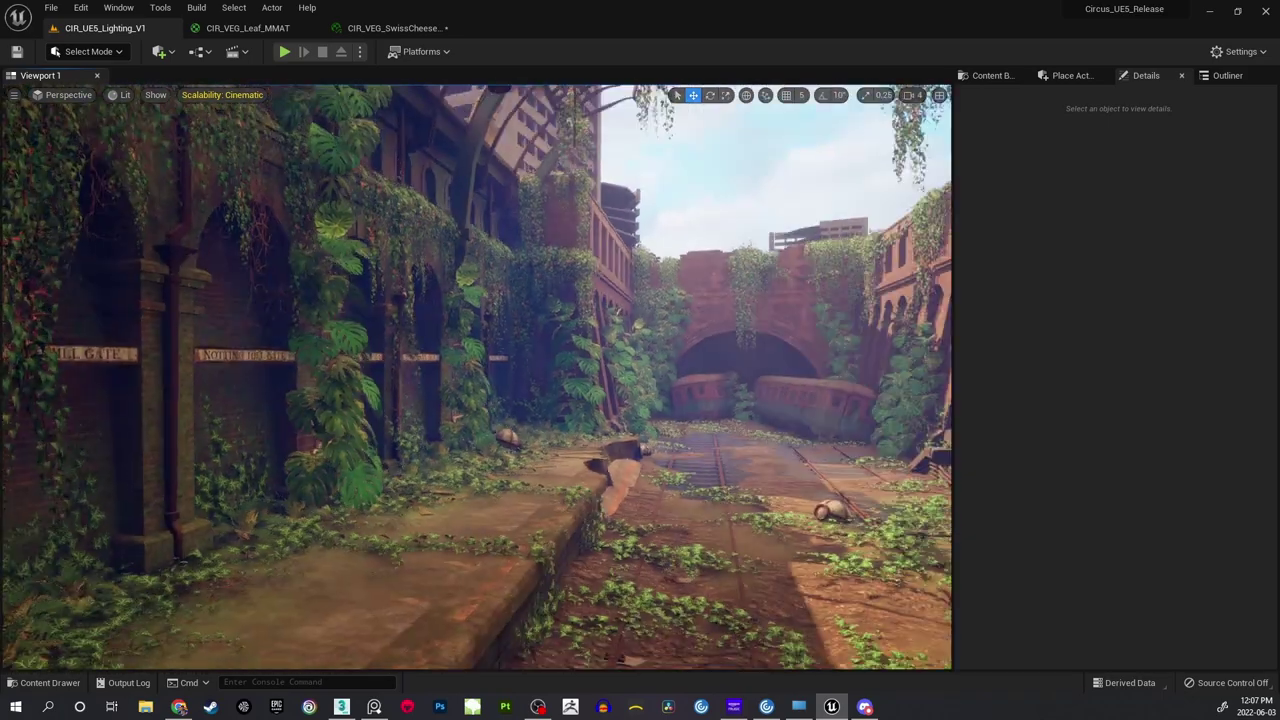
right_click_drag(740, 400, 750, 440)
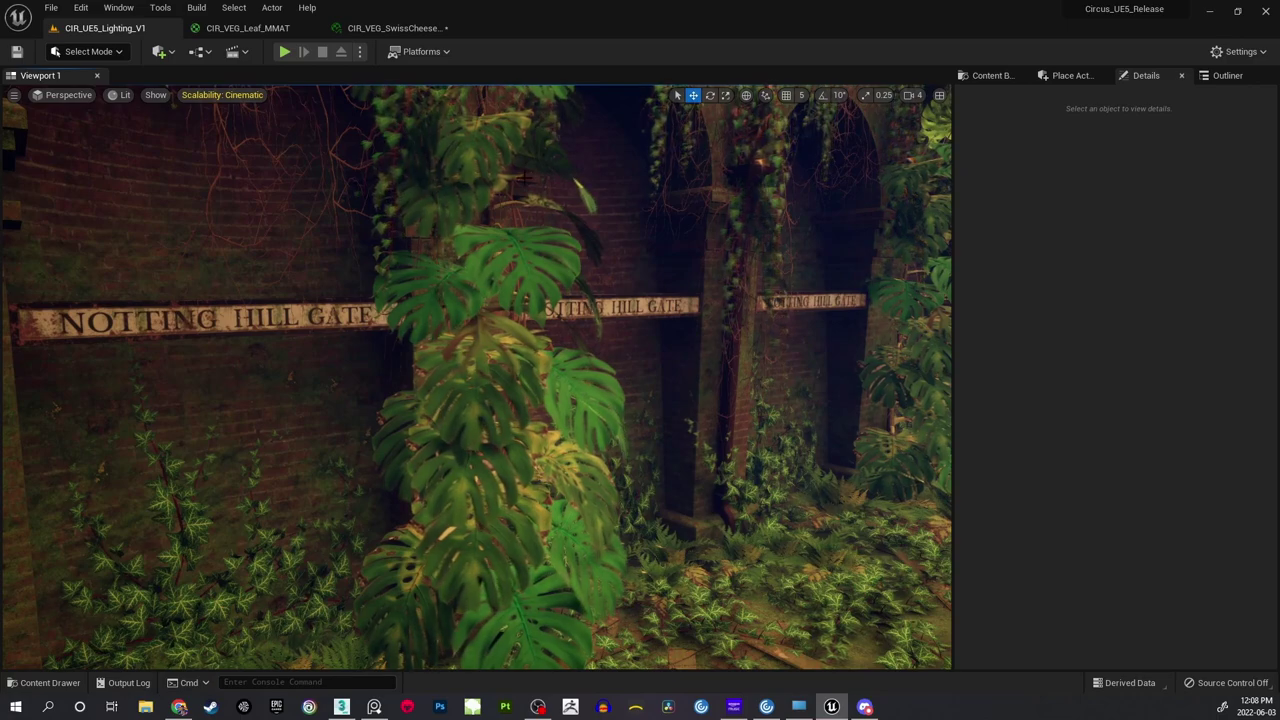
right_click_drag(725, 333, 895, 308)
right_click_drag(728, 376, 648, 321)
key("s")
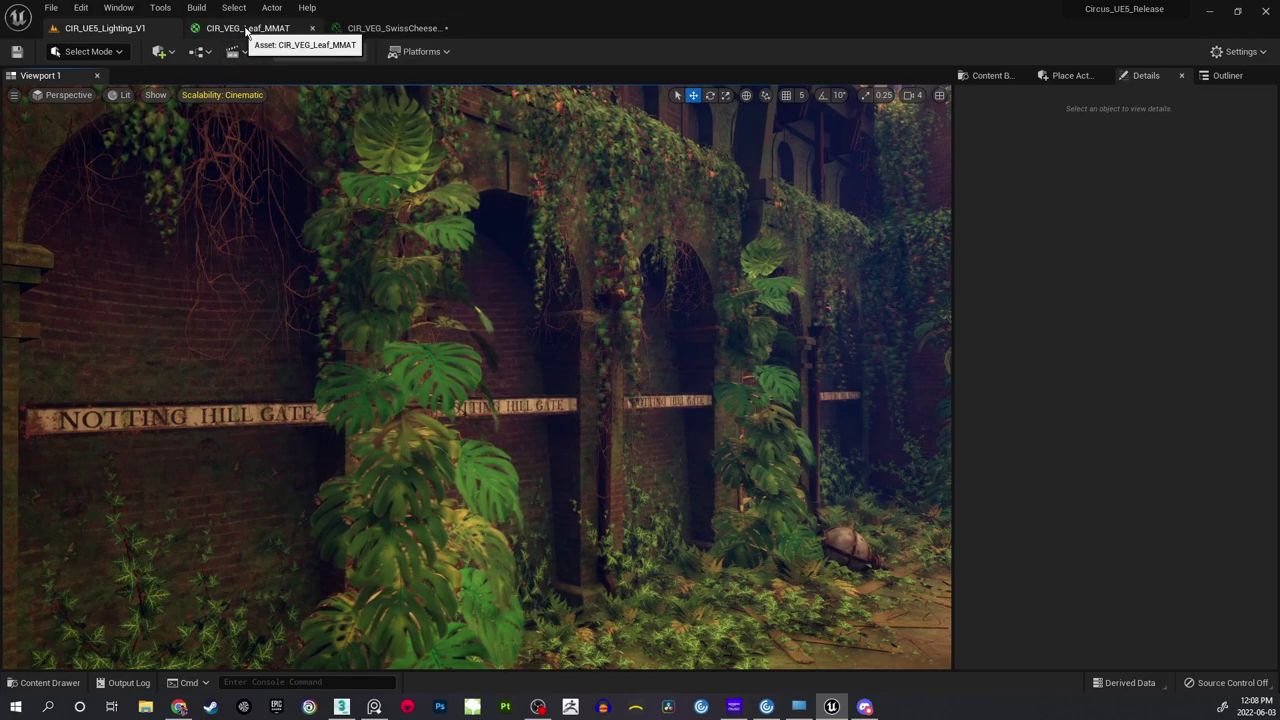
Review the CIR_VEG_Leaf_MMAT material graph, covering the Wind Controls, Rear Color and Output sections.
left_click(267, 27)
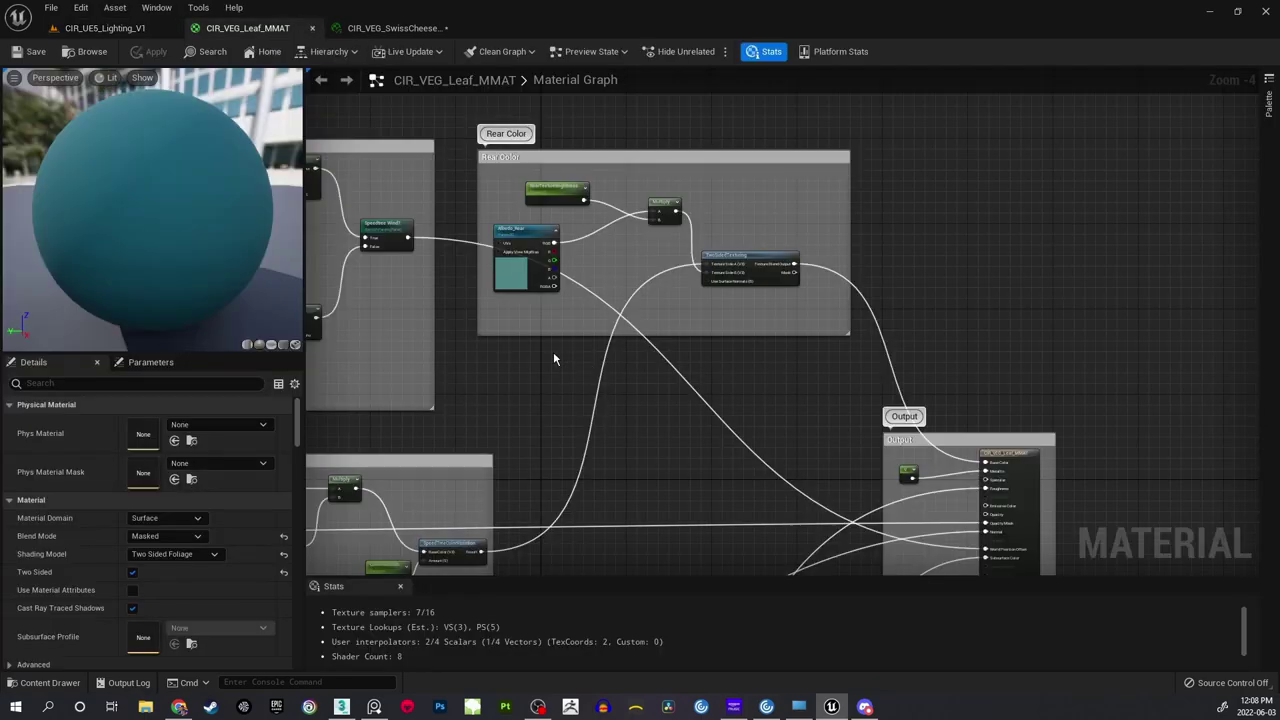
right_click_drag(553, 351, 877, 437)
scroll(731, 355, "down", 2)
scroll(694, 277, "up", 3)
scroll(847, 410, "down", 1)
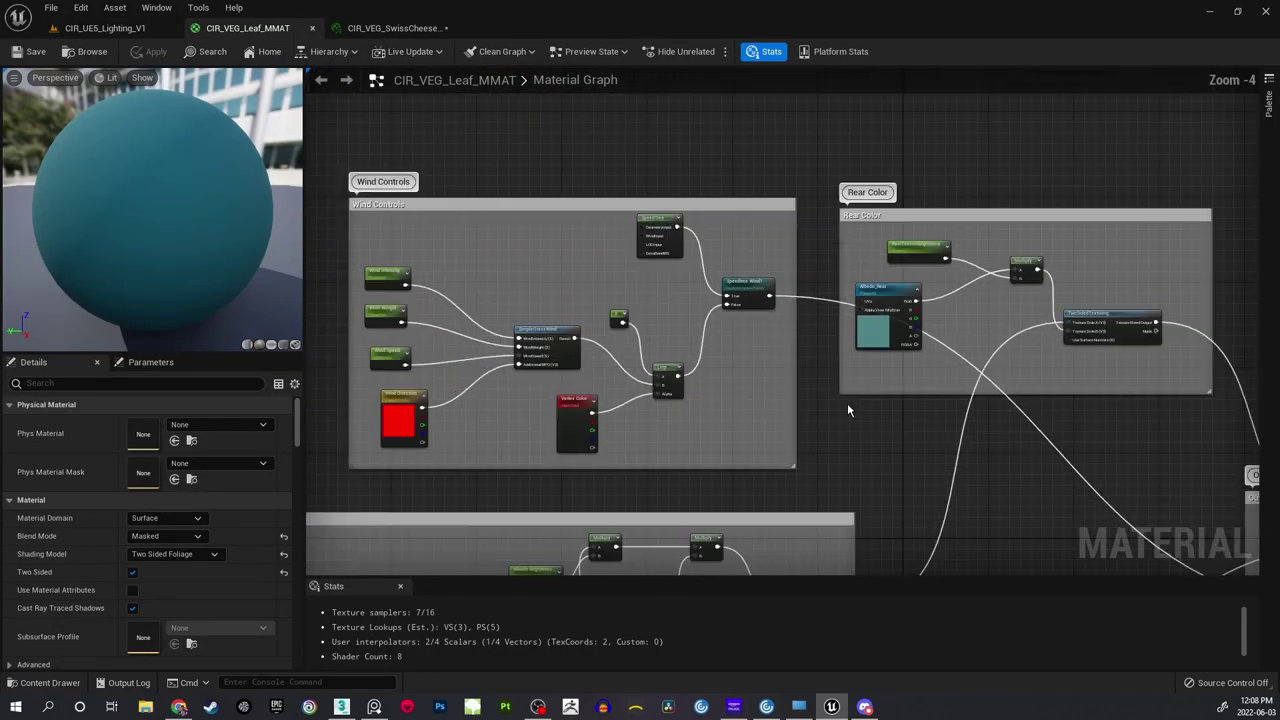
scroll(748, 377, "down", 1)
right_click_drag(748, 377, 830, 310)
scroll(830, 329, "up", 1)
right_click_drag(1066, 420, 703, 251)
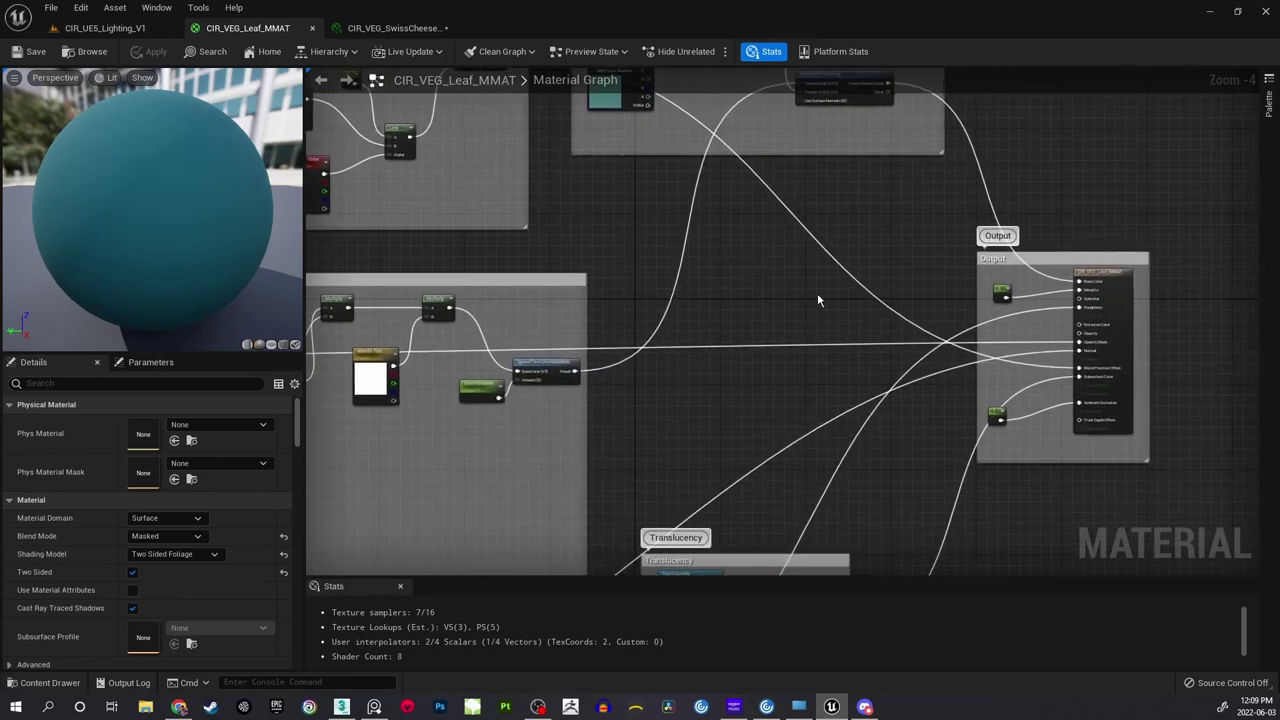
right_click_drag(829, 311, 734, 240)
scroll(794, 214, "up", 3)
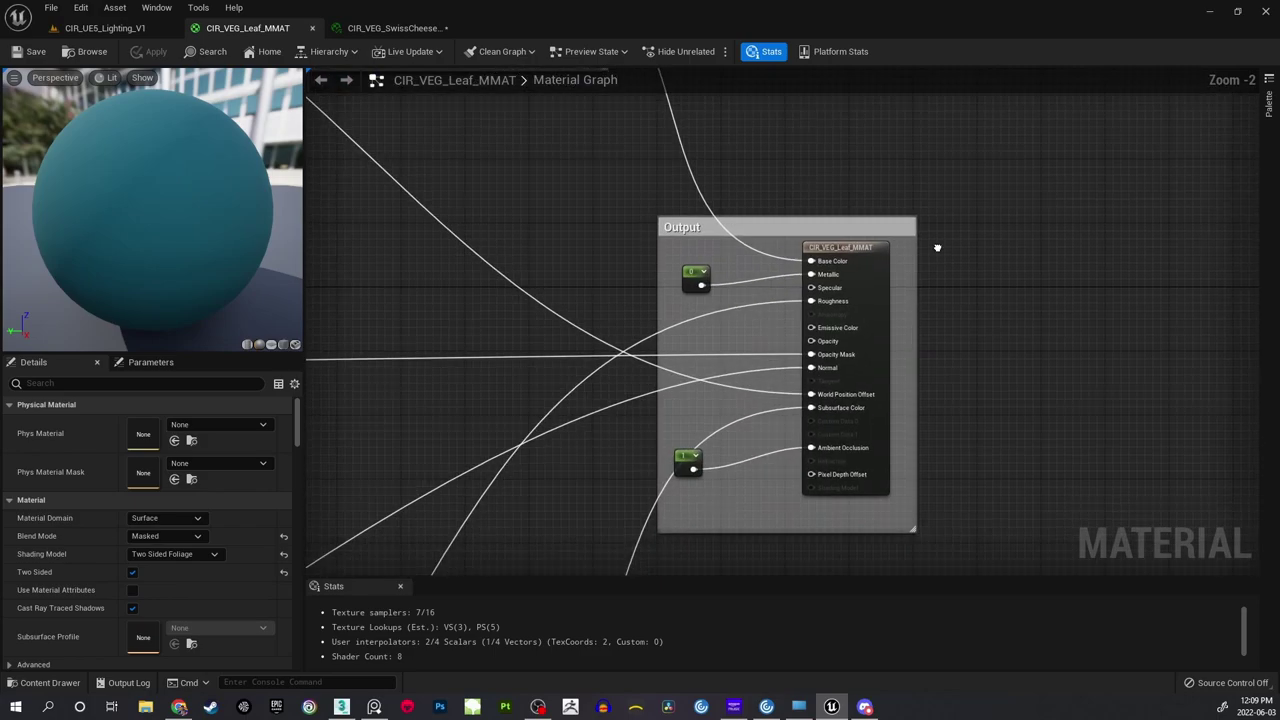
right_click_drag(914, 203, 969, 260)
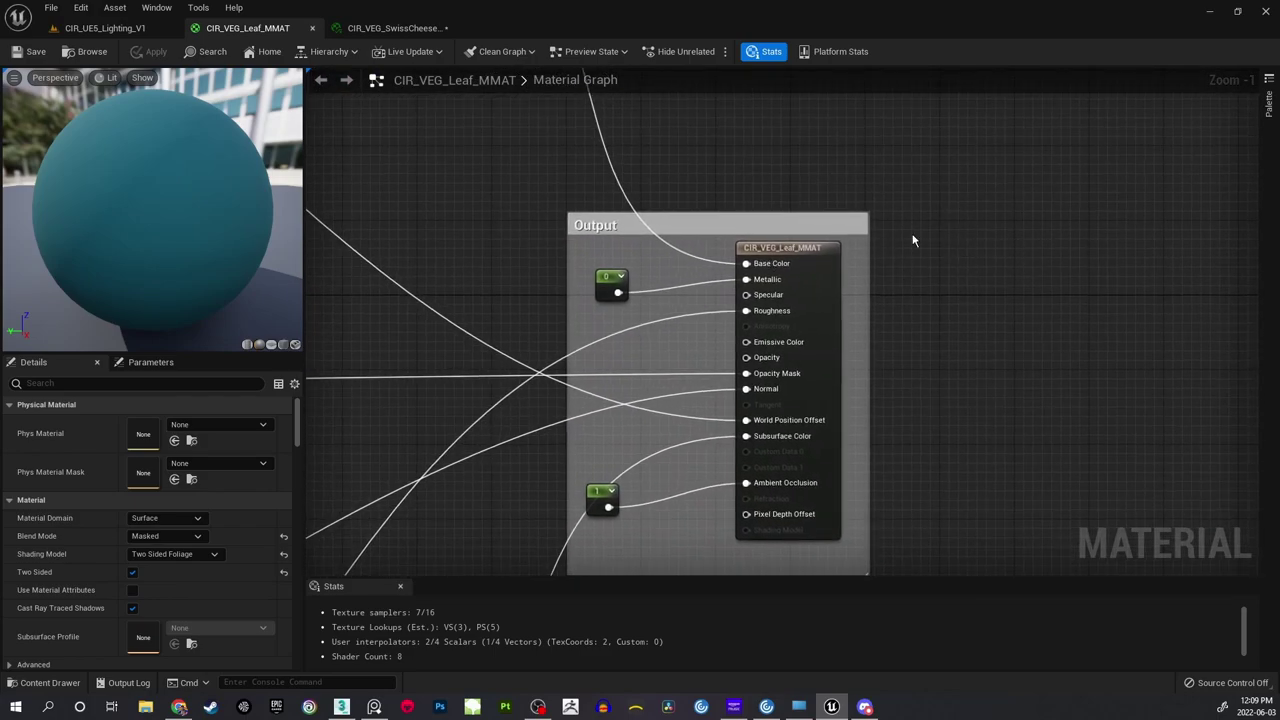
Compare the Swiss cheese leaf material instance's parameters with the plant's leaf fronts and backs up close in the level.
left_click(401, 28)
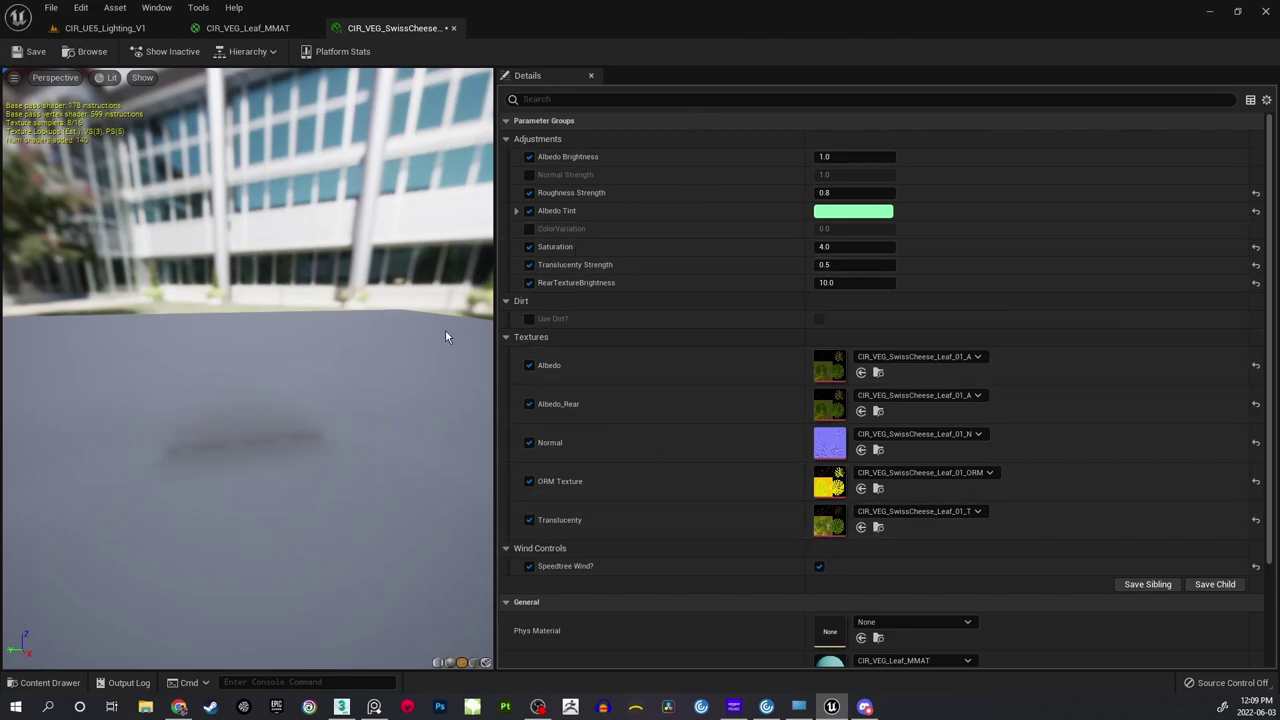
left_click(105, 28)
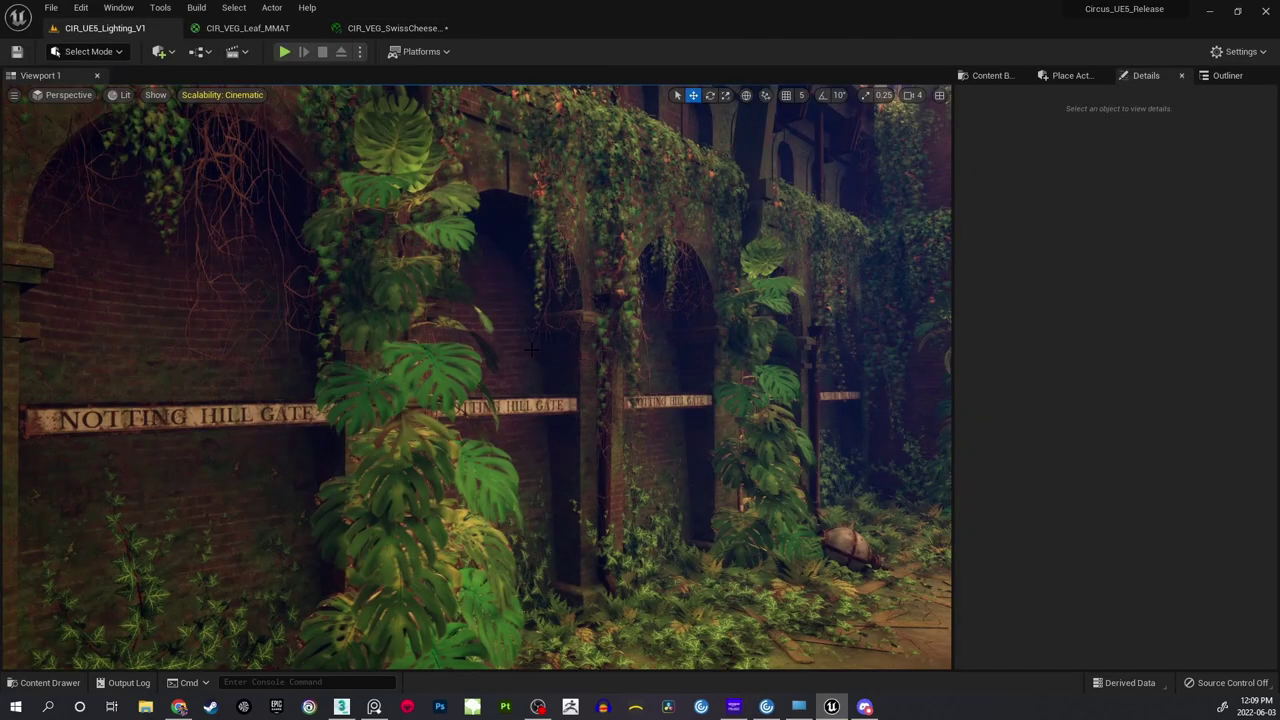
right_click_drag(531, 349, 534, 306)
left_click(537, 311)
key("Escape")
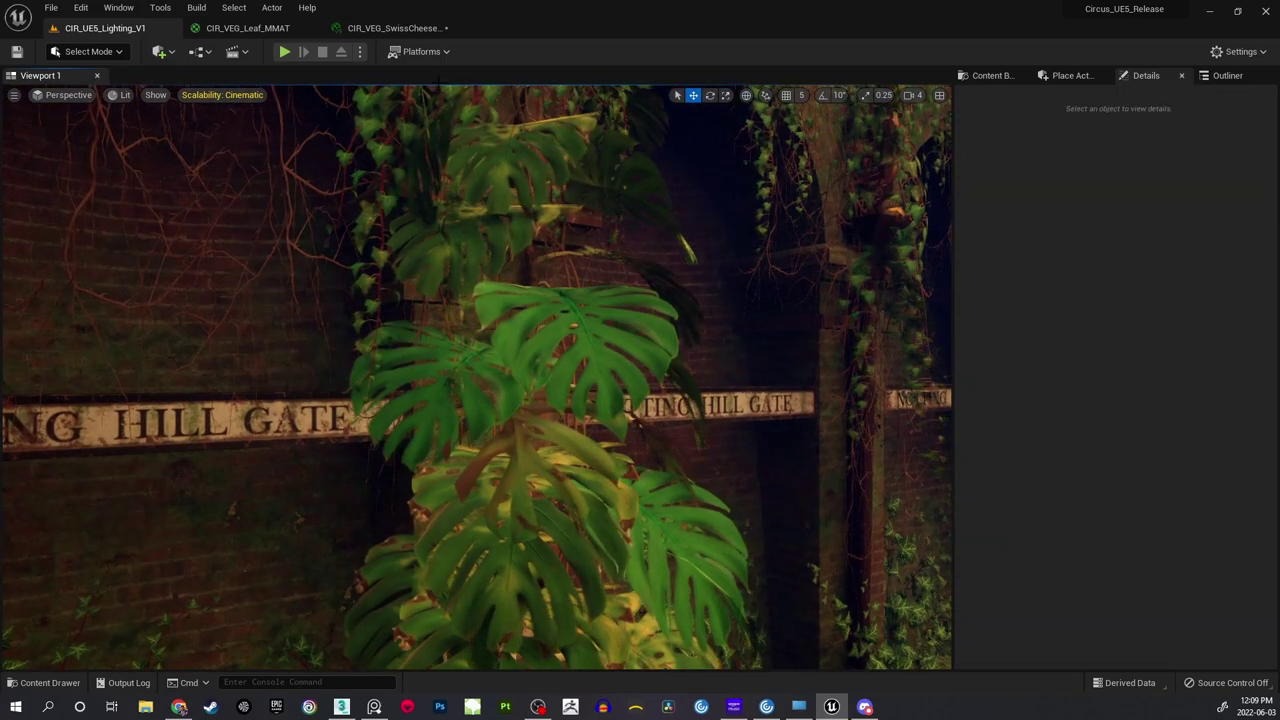
left_click(393, 34)
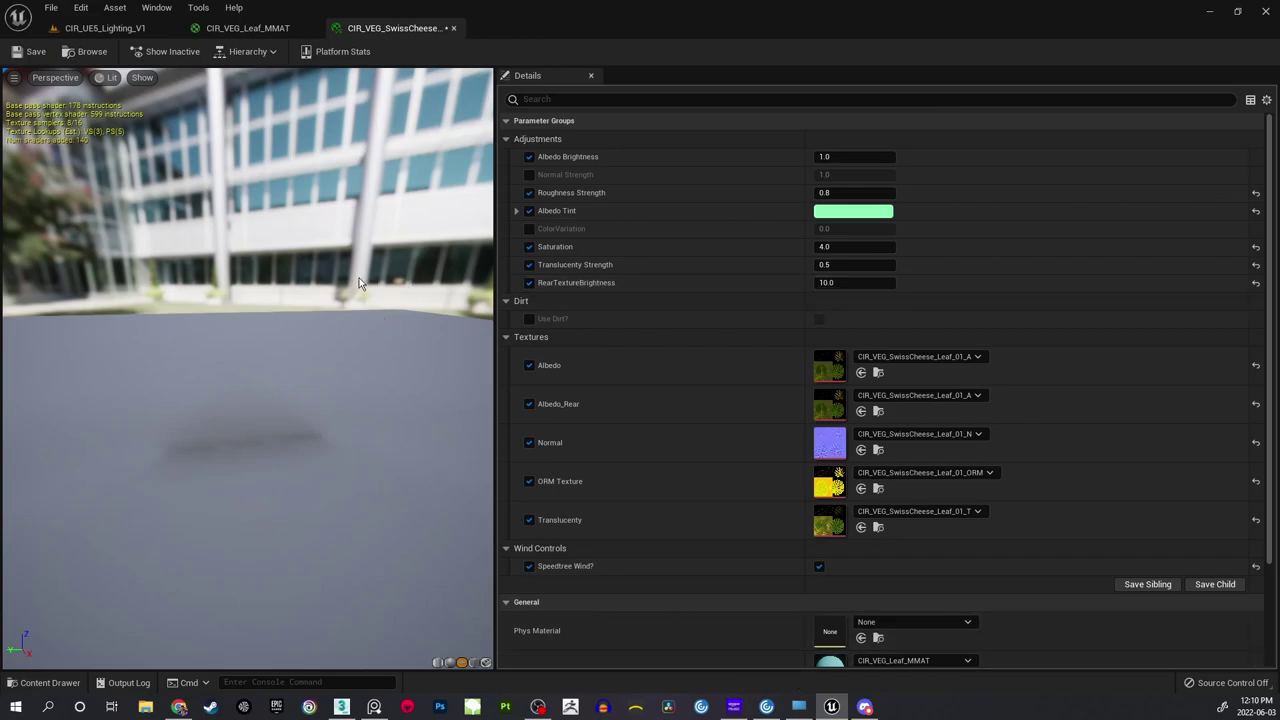
left_click(103, 28)
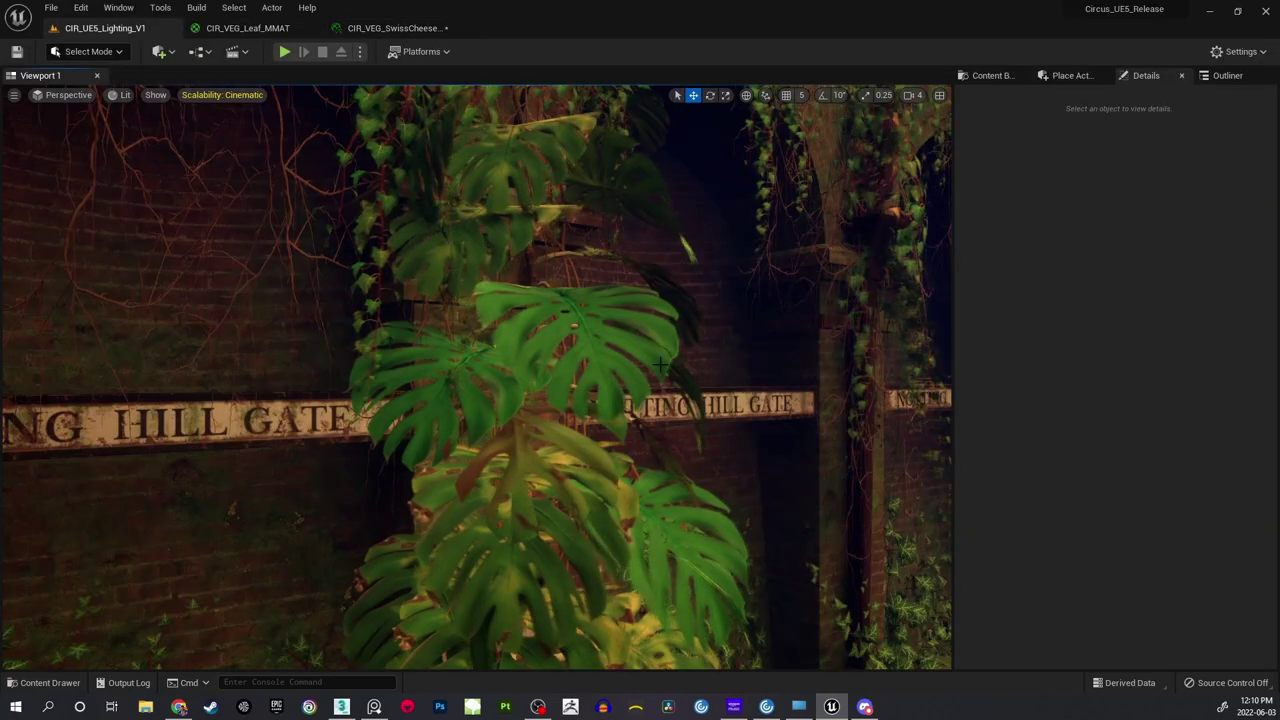
mouse_move(660, 364)
right_mouse_down()
mouse_move(420, 390)
mouse_move(310, 370)
mouse_move(400, 345)
mouse_move(490, 345)
mouse_move(580, 355)
mouse_move(605, 390)
mouse_move(560, 365)
mouse_move(661, 364)
right_mouse_up()
key("s")
key("w")
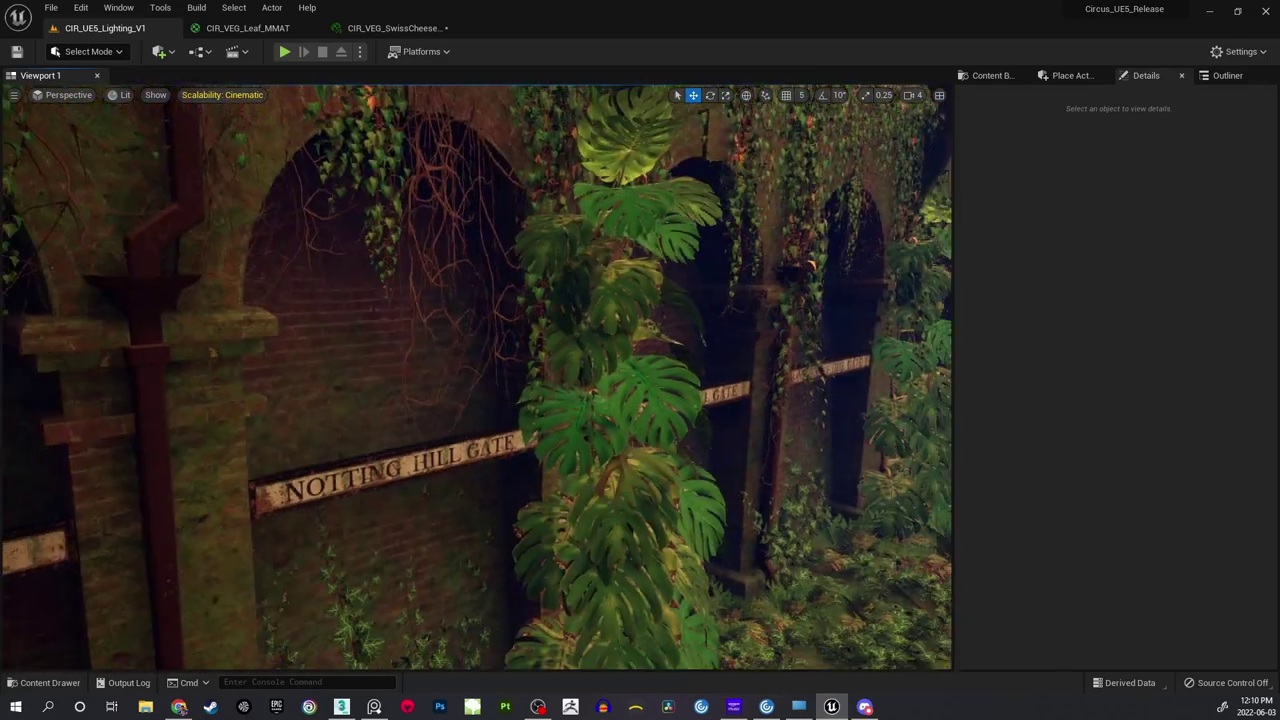
right_click_drag(476, 376, 570, 310)
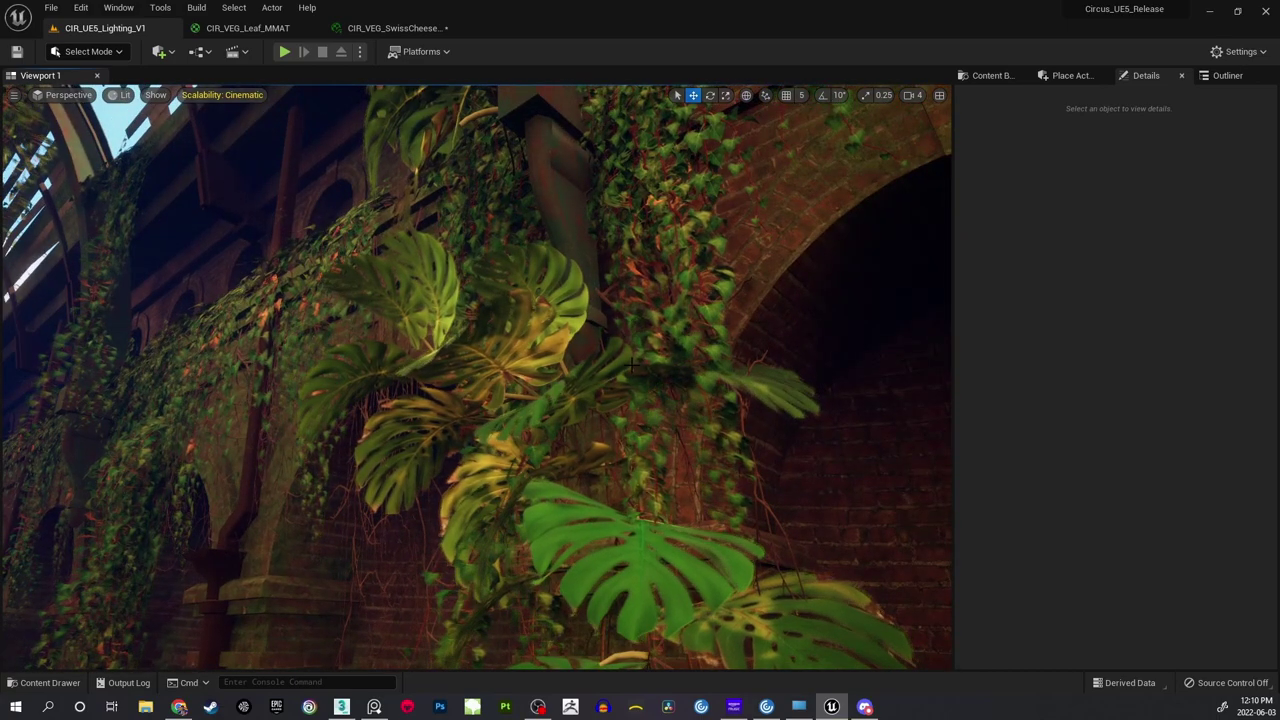
Inspect the leaf master material's output node and the Swiss cheese leaf instance's adjustments, textures, wind controls and parent.
left_click(250, 28)
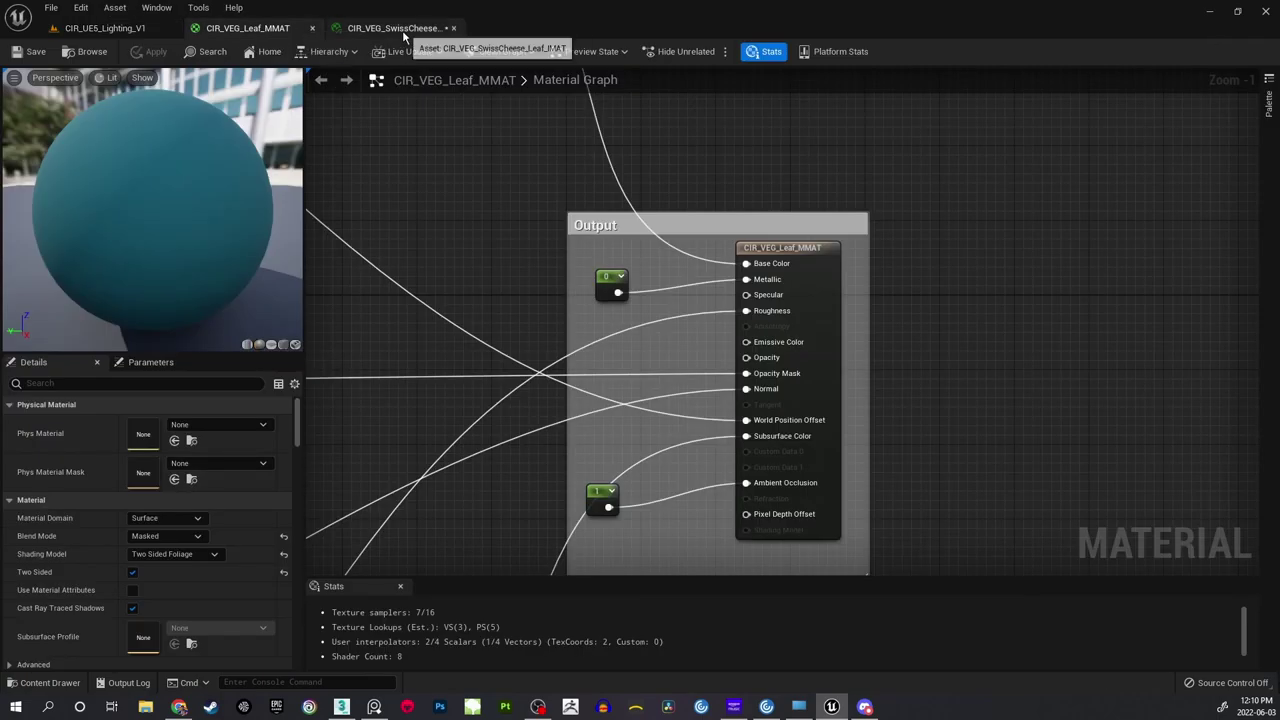
left_click(393, 28)
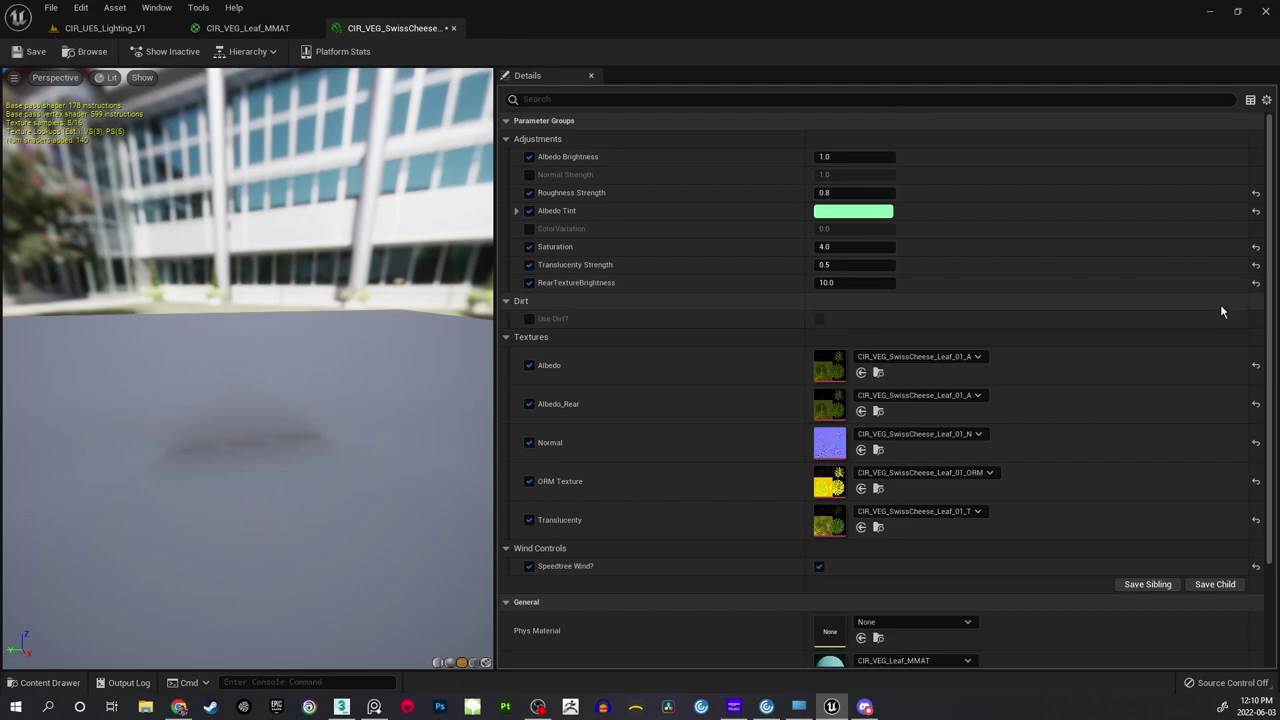
left_click_drag(1271, 316, 1271, 380)
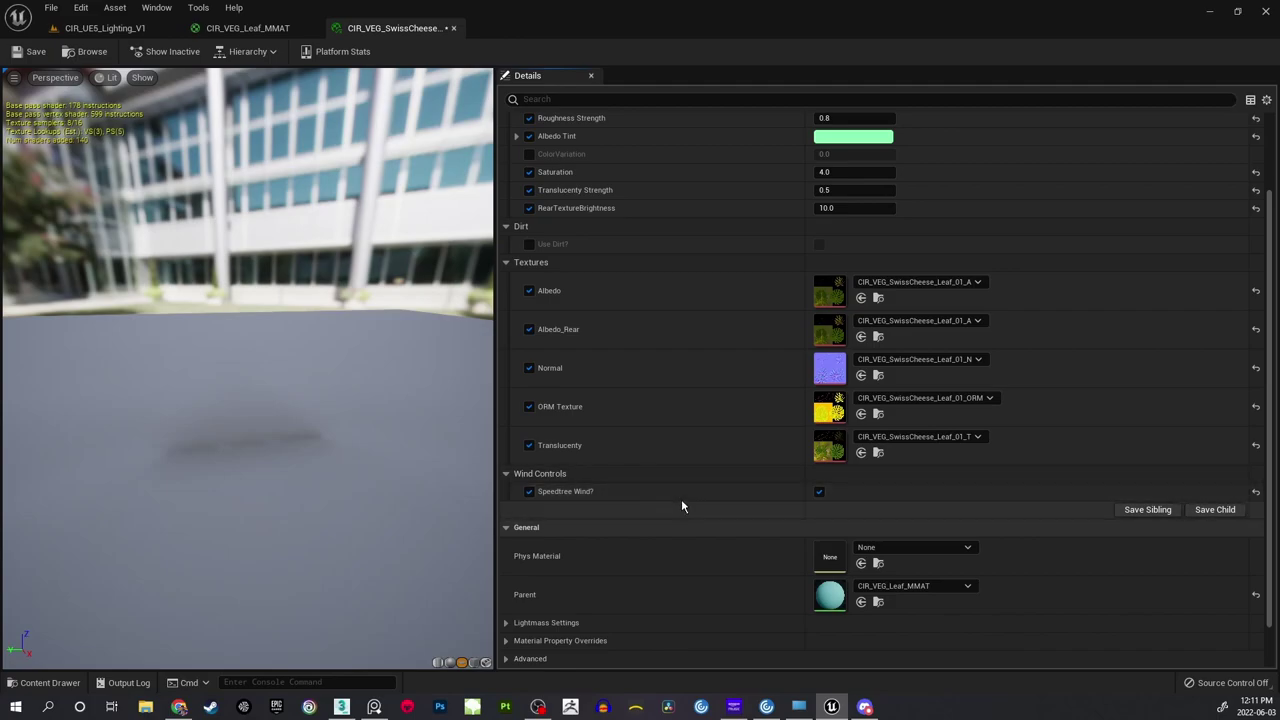
Return to the level and open the Master_Materials folder inside the project's Materials folder.
left_click(133, 29)
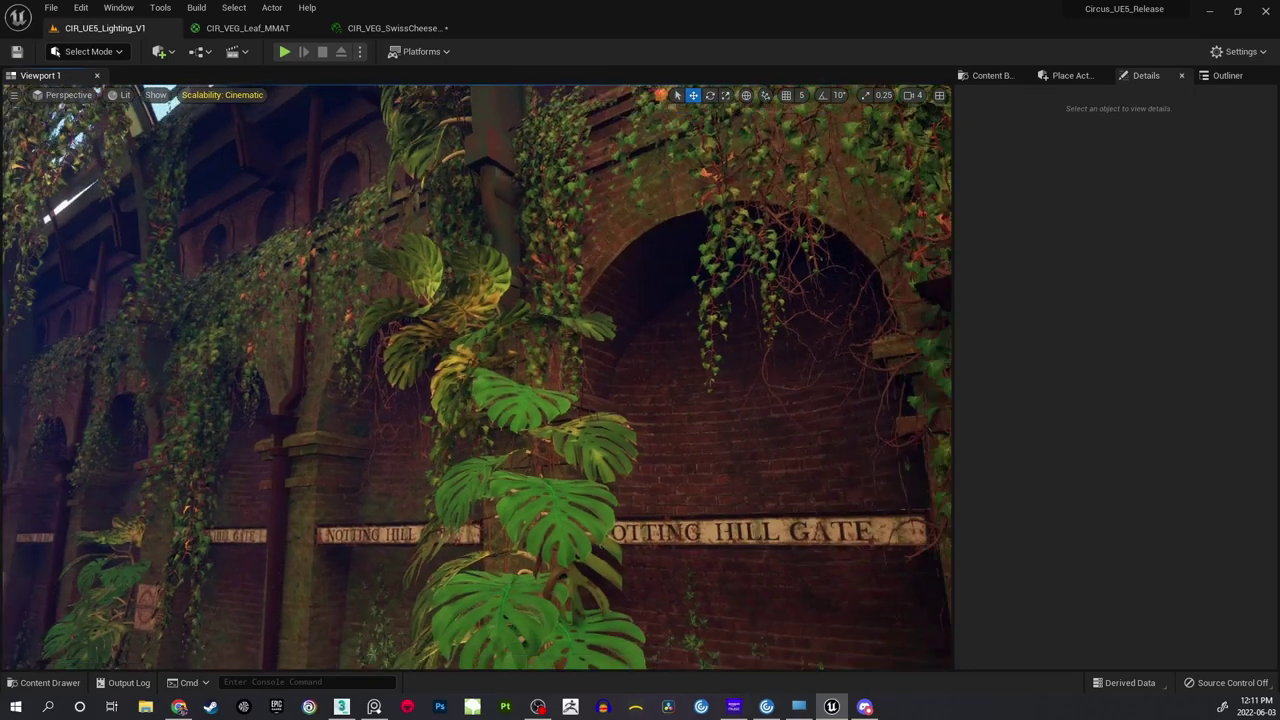
right_click_drag(476, 377, 525, 435)
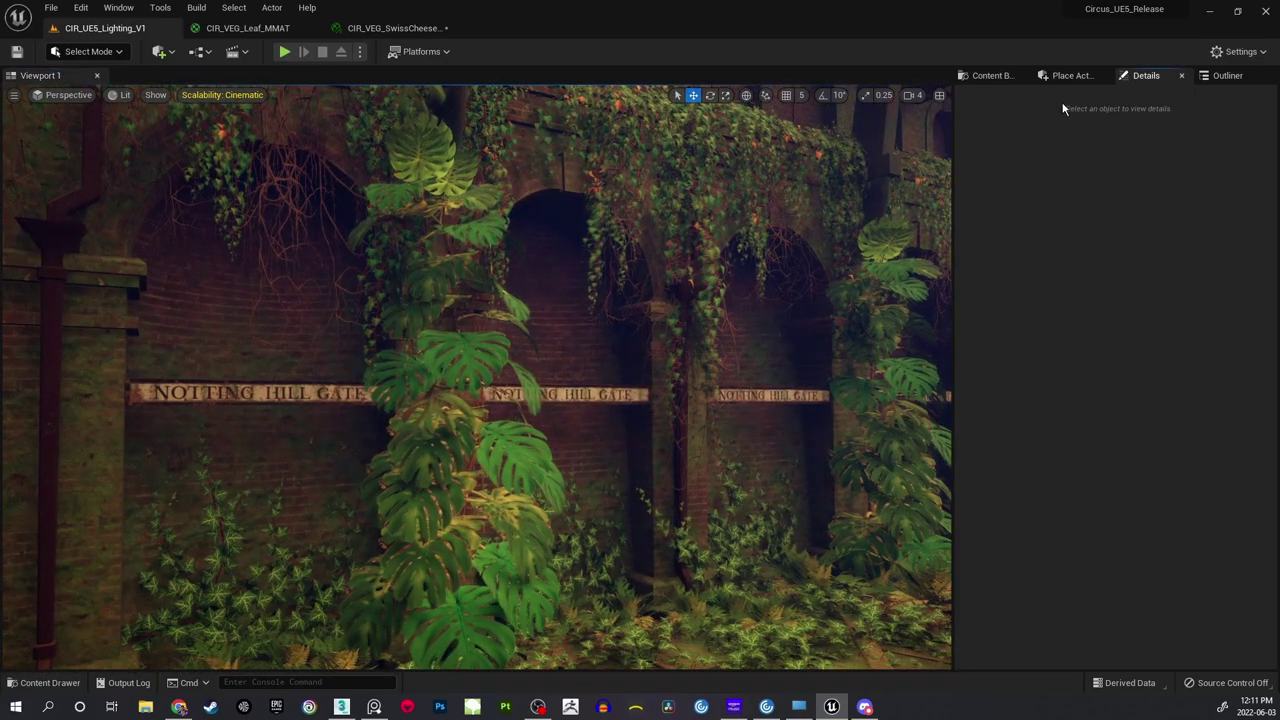
left_click(990, 75)
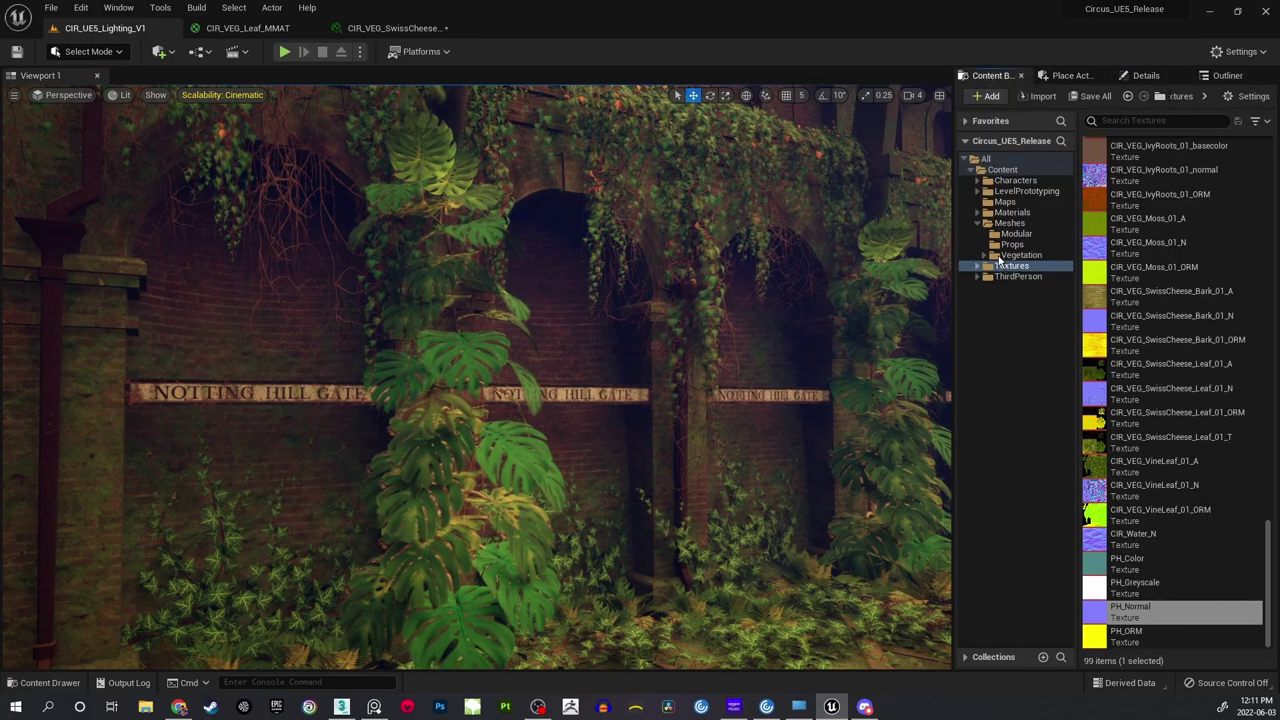
left_click(978, 223)
left_click(1008, 223)
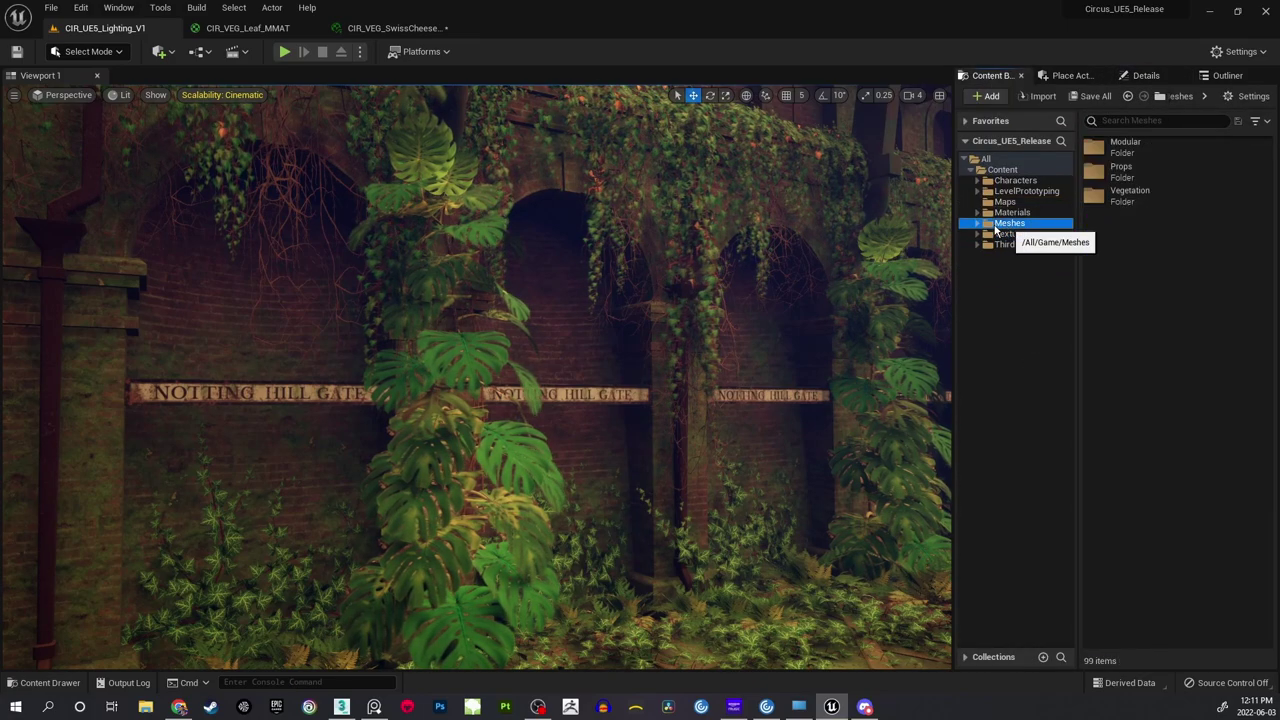
left_click(1010, 212)
left_click(980, 213)
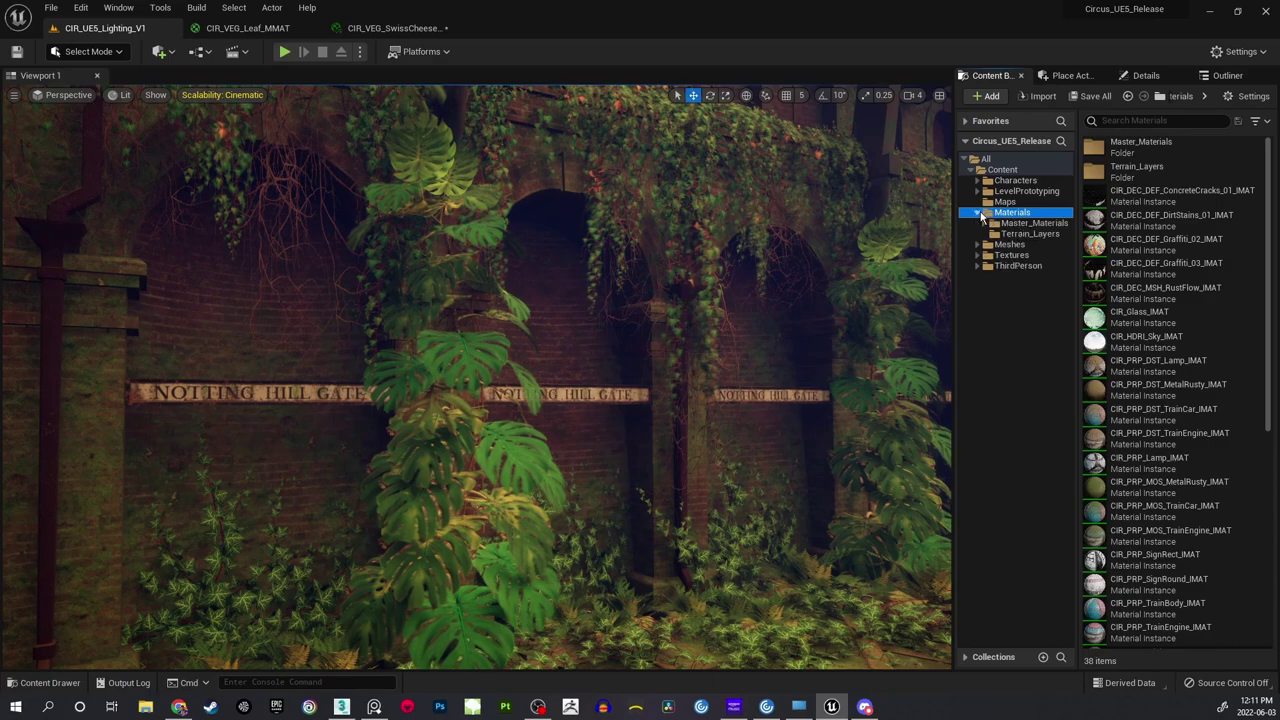
left_click(1035, 224)
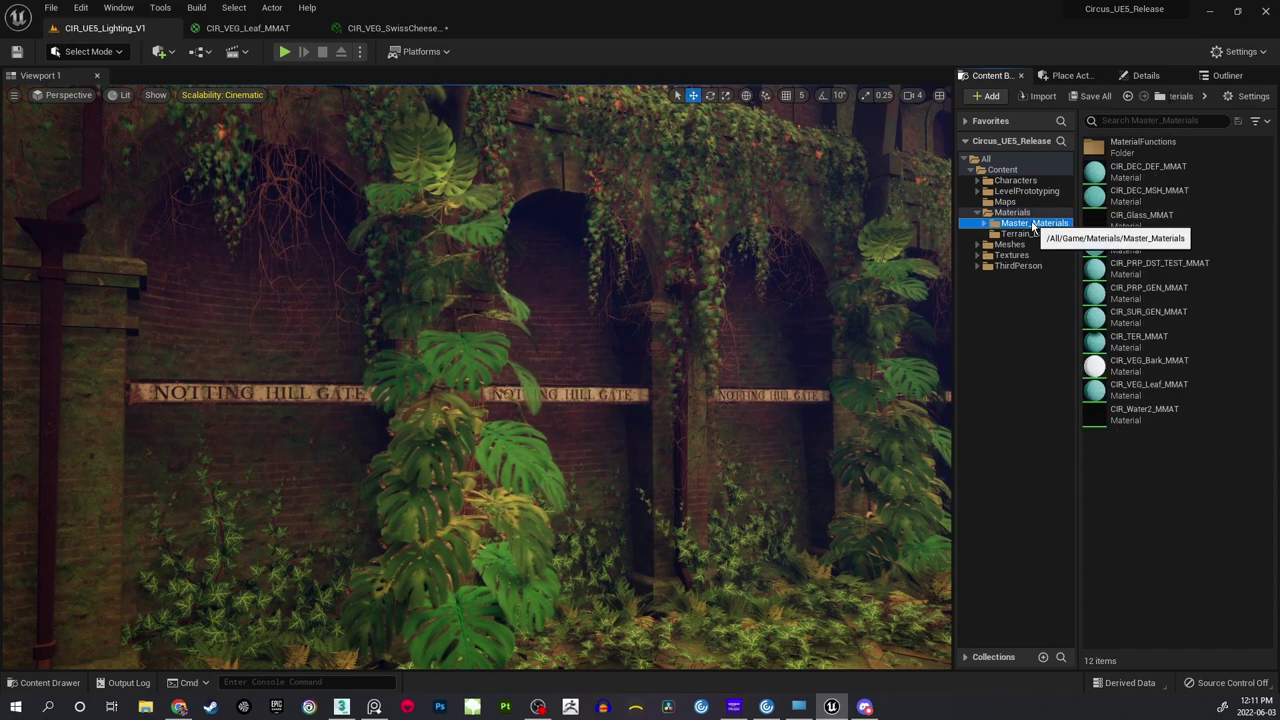
Create a new material in the Master_Materials folder and name it CIR_VEG_Leaf01_MMAT.
left_click(1119, 480)
right_click(1119, 480)
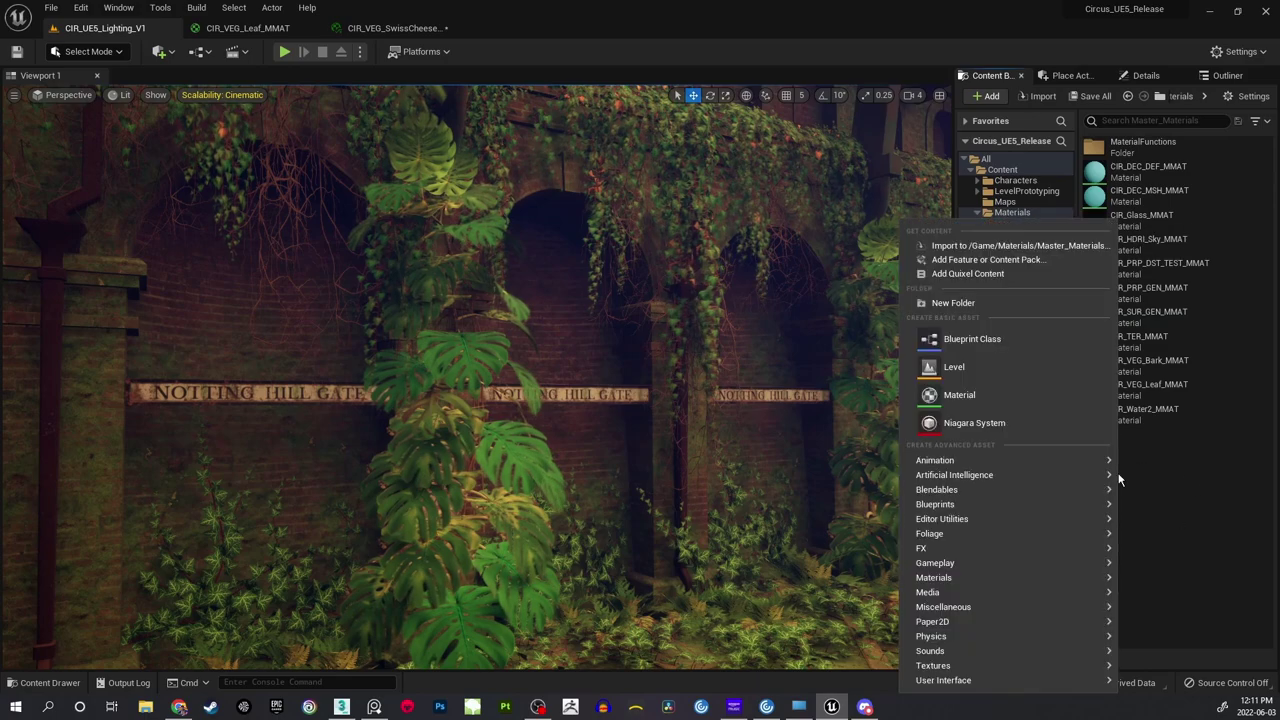
left_click(955, 396)
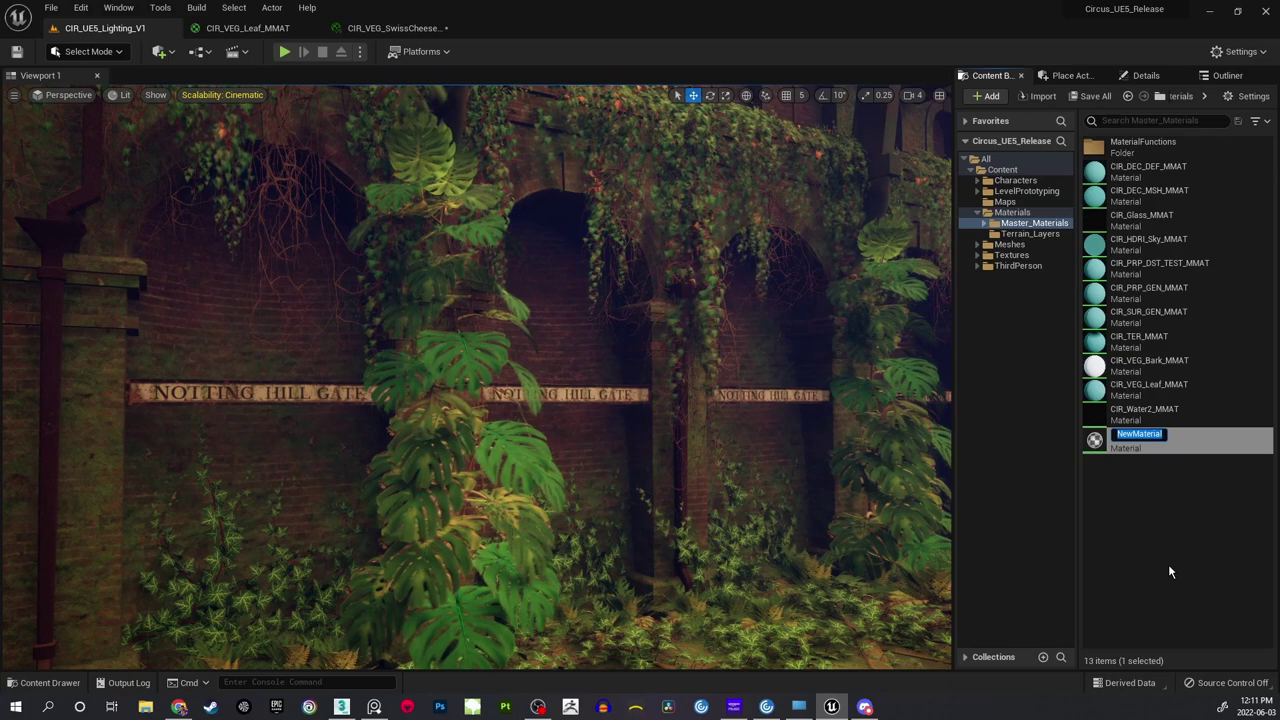
type("CIR")
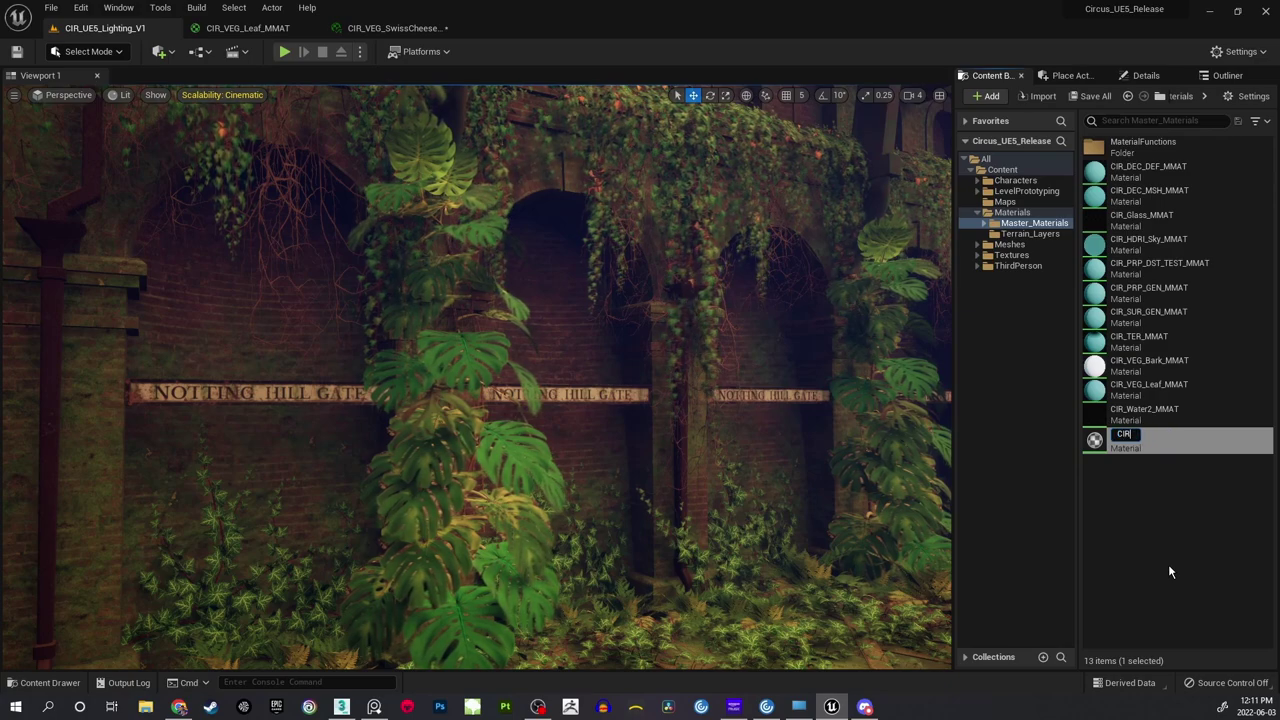
type("_")
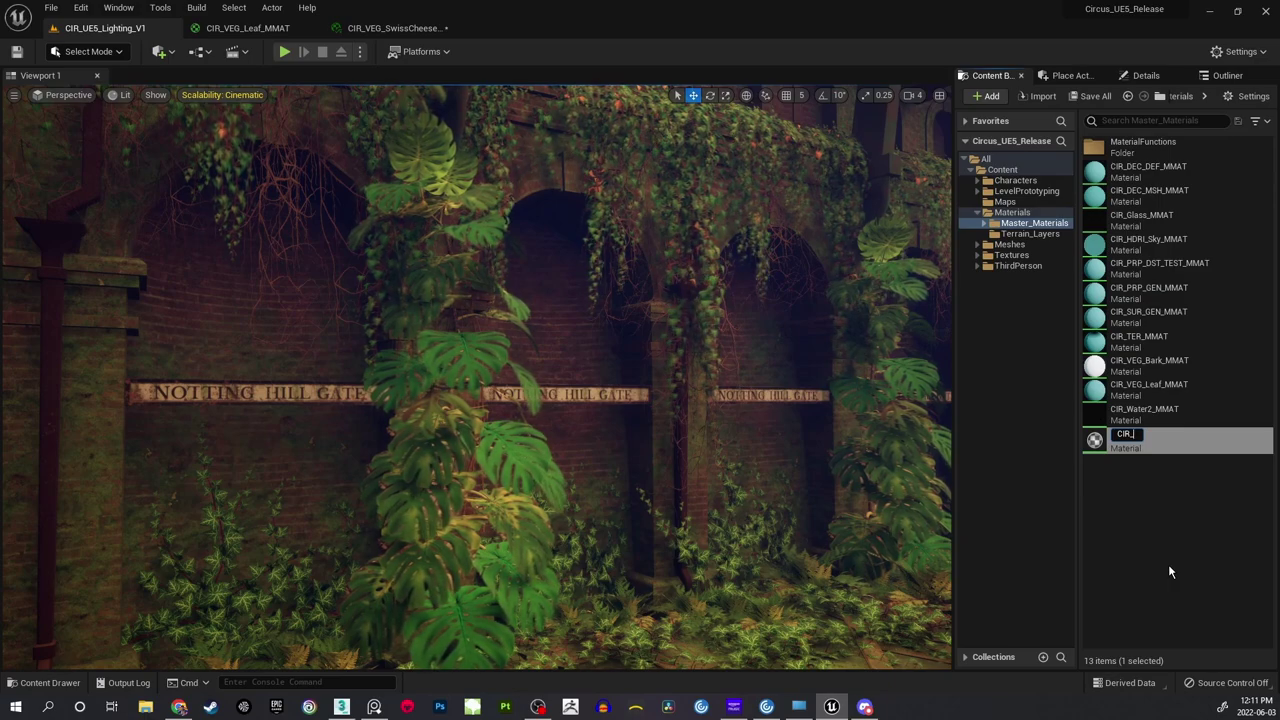
type("V")
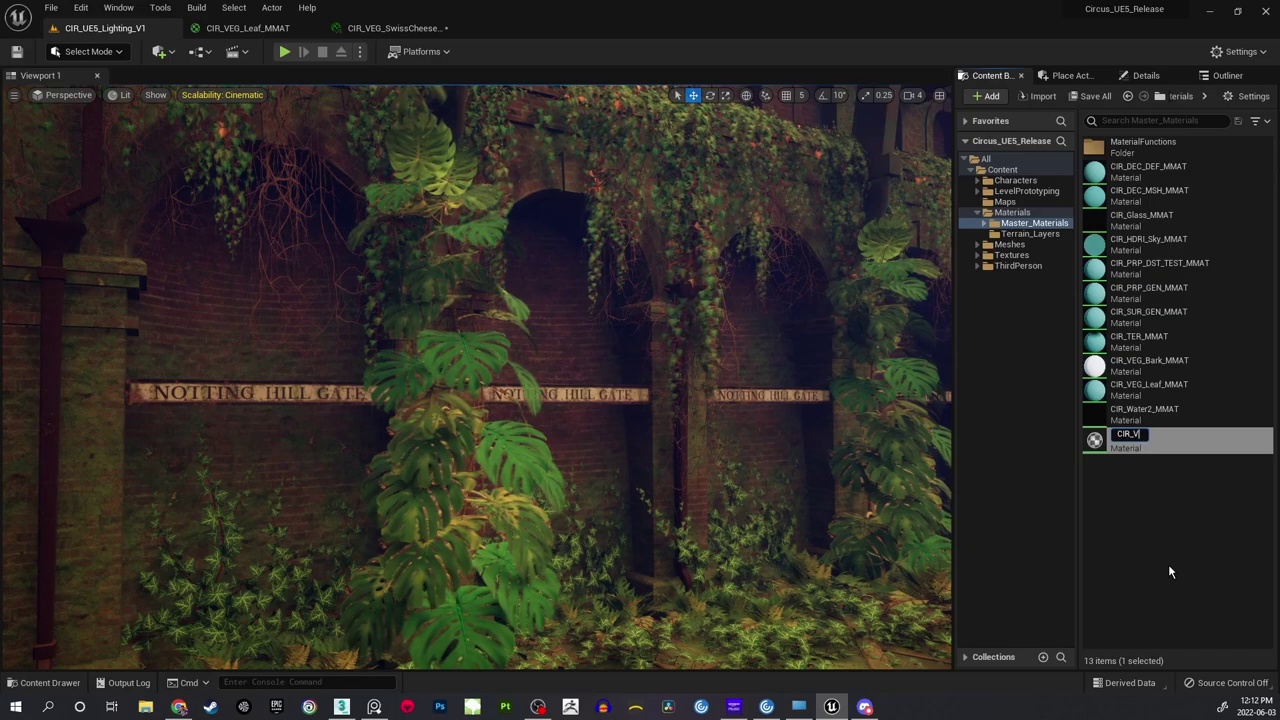
type("EG_")
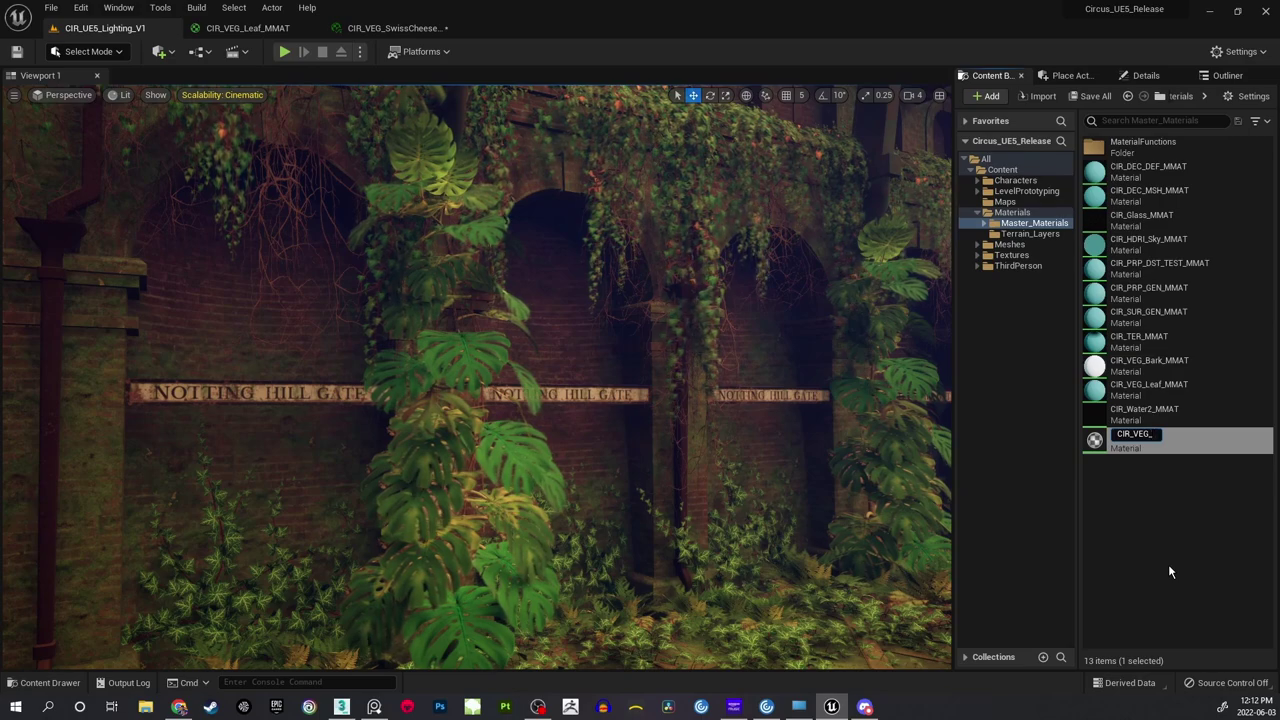
type("Leaf")
type("01")
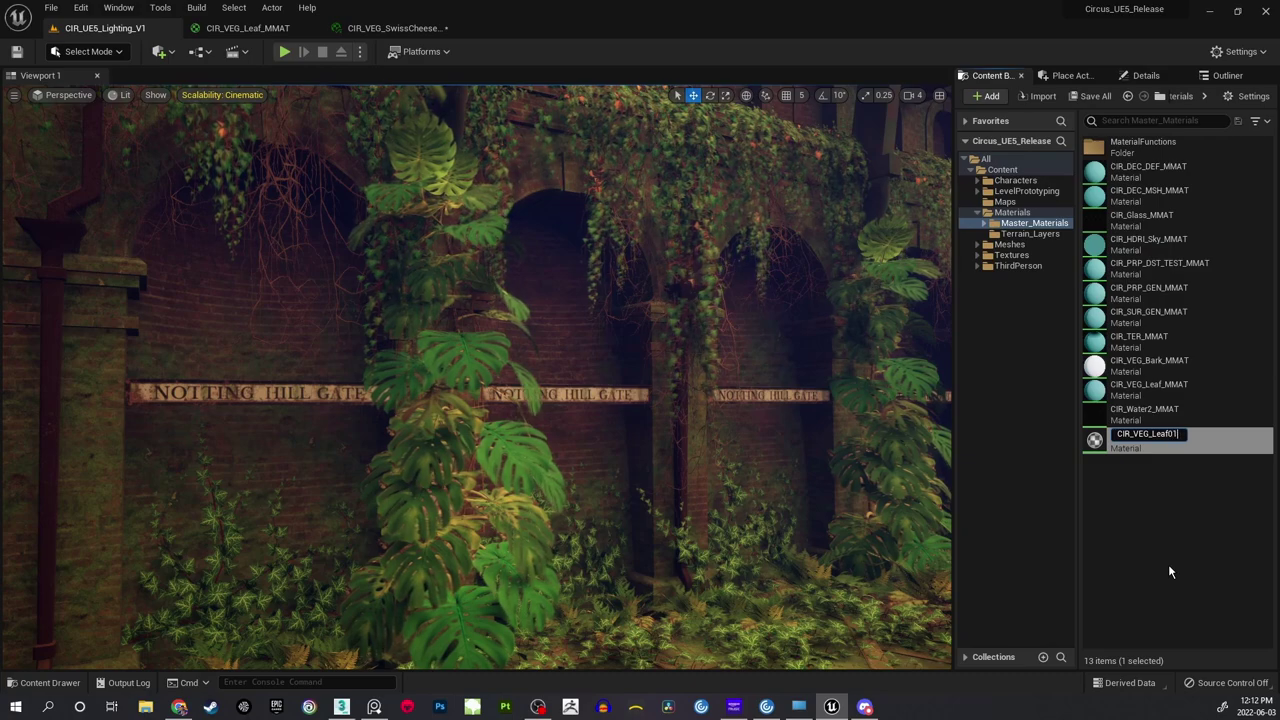
type("_")
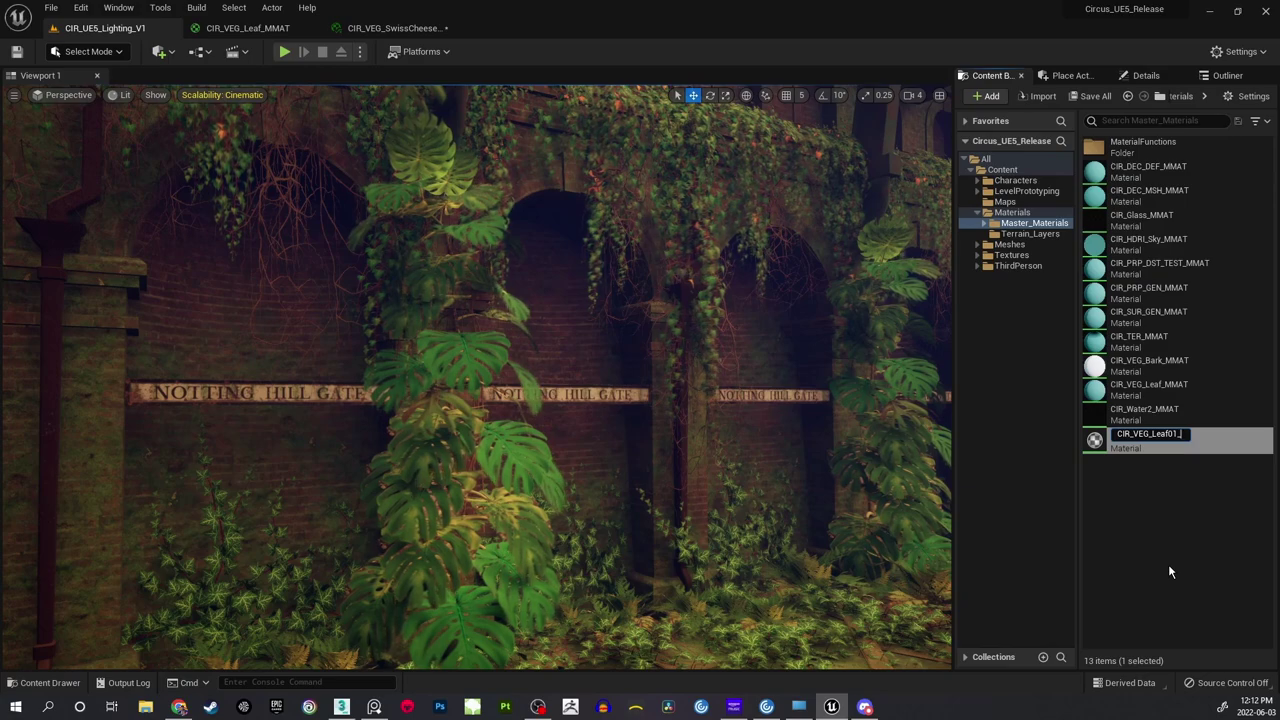
type("MM")
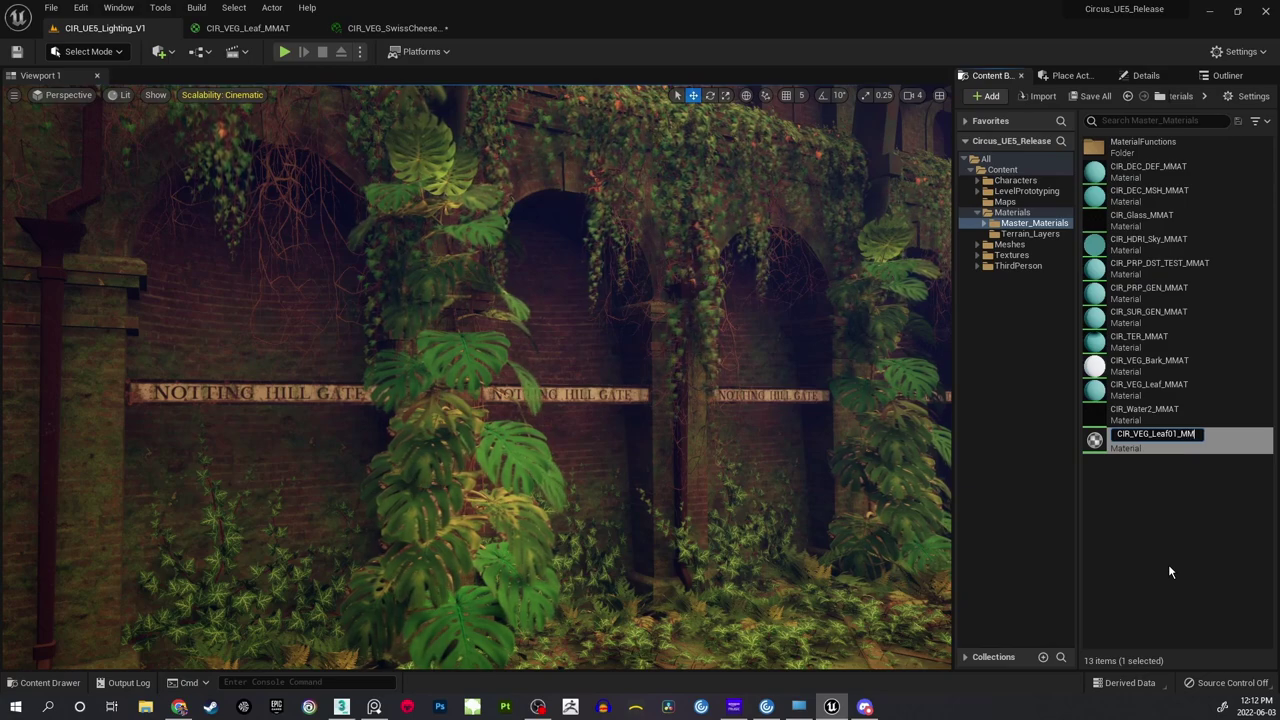
type("AT")
key("Return")
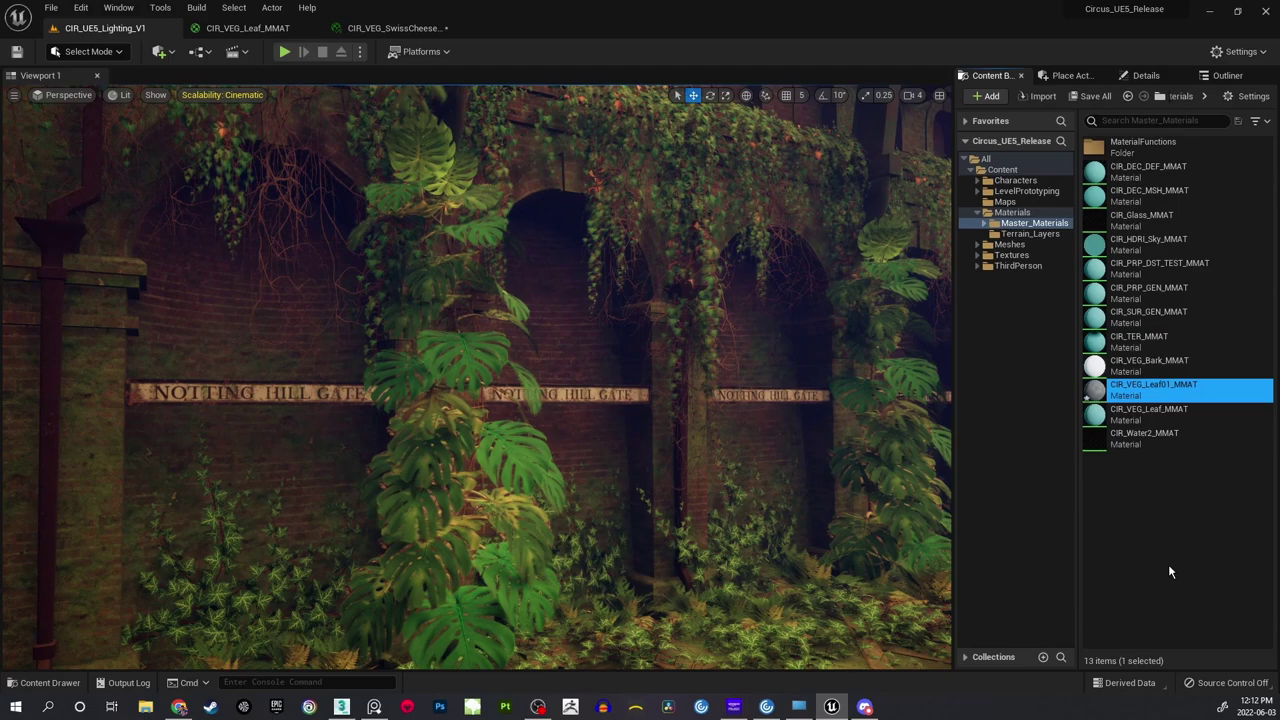
left_click(1177, 572)
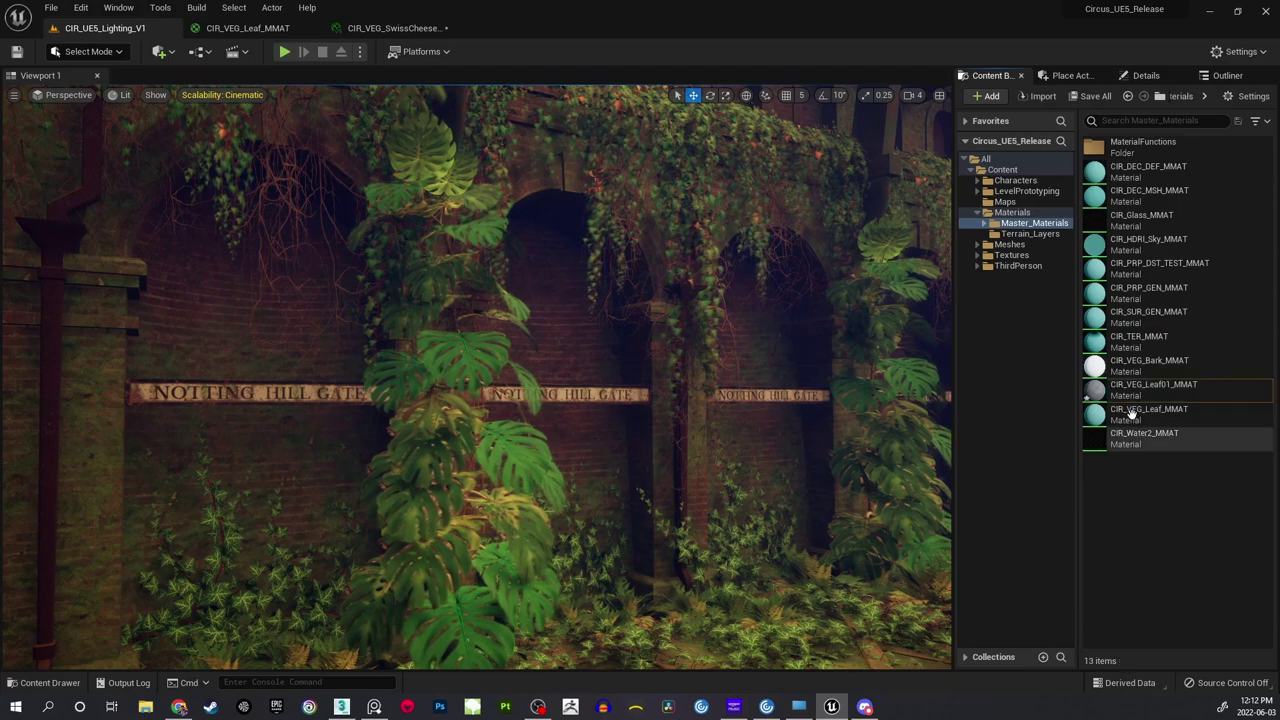
Open the CIR_VEG_Leaf01_MMAT material for editing and deselect its output node.
mouse_move(1193, 385)
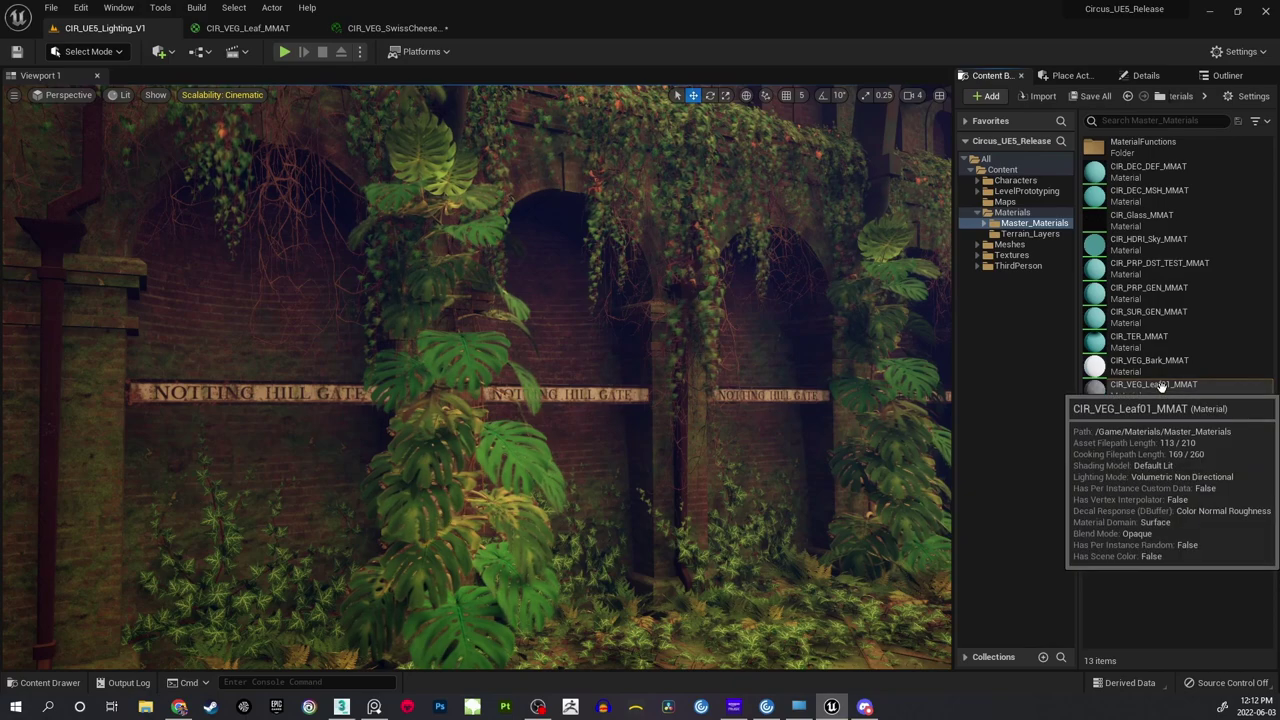
left_click(1158, 387)
double_click(1170, 388)
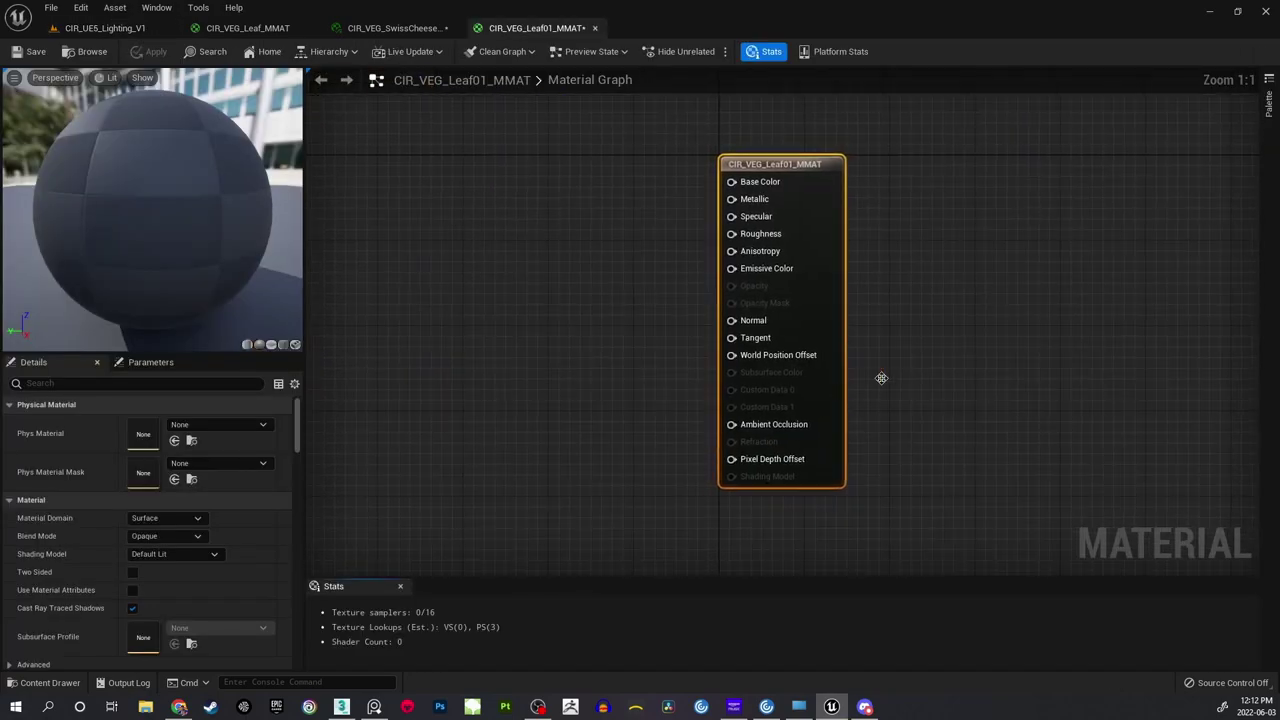
scroll(738, 296, "down", 2)
right_click_drag(715, 292, 769, 252)
scroll(738, 302, "up", 2)
scroll(770, 252, "down", 1)
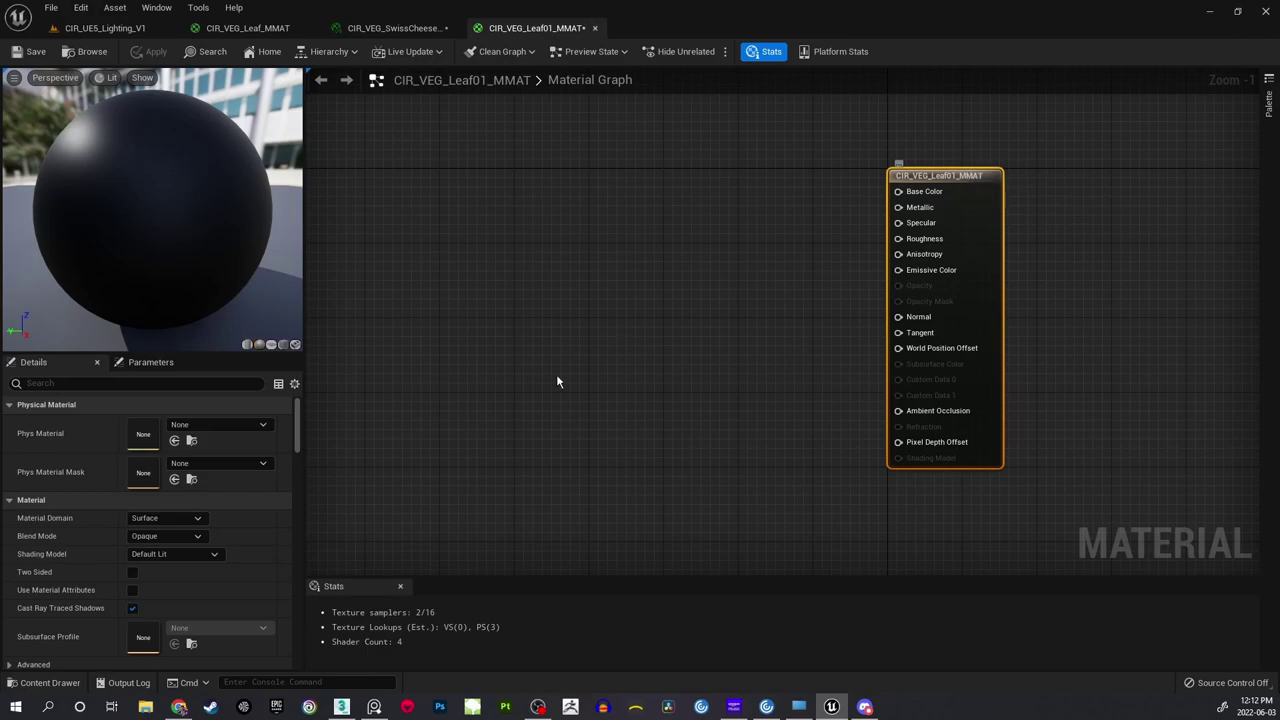
left_click(531, 385)
right_click_drag(917, 241, 948, 250)
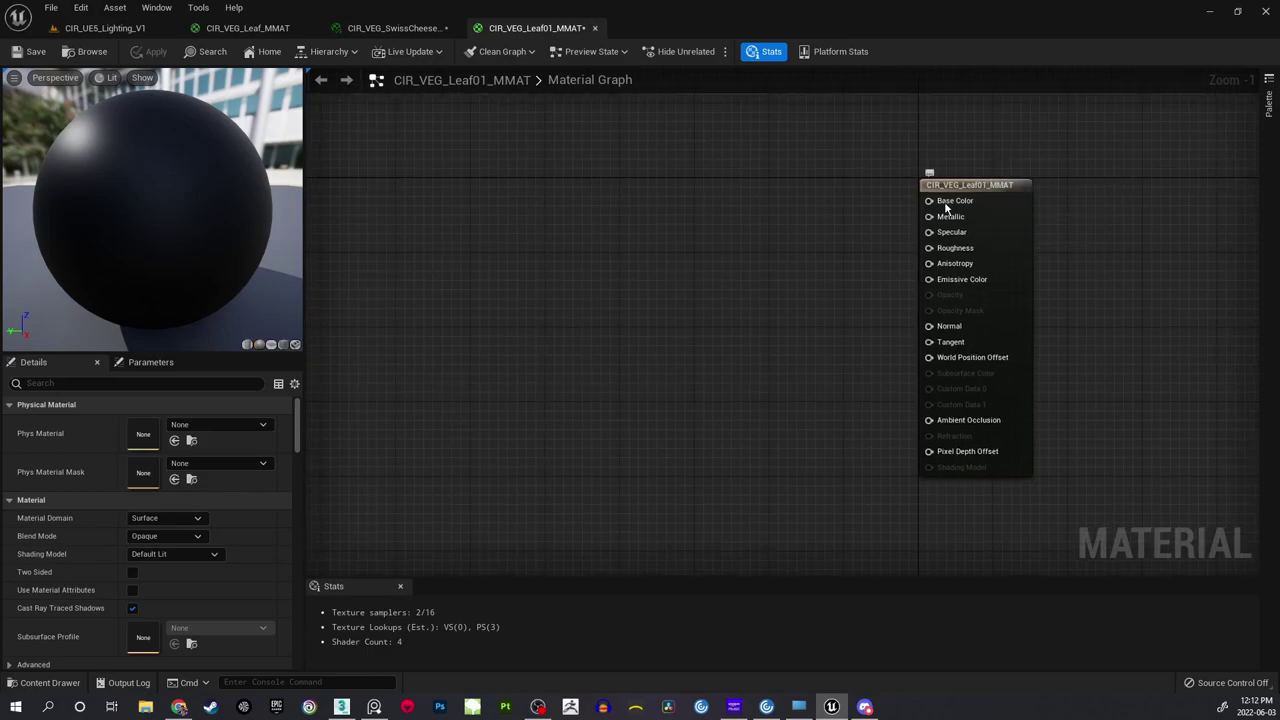
right_click_drag(600, 392, 613, 391)
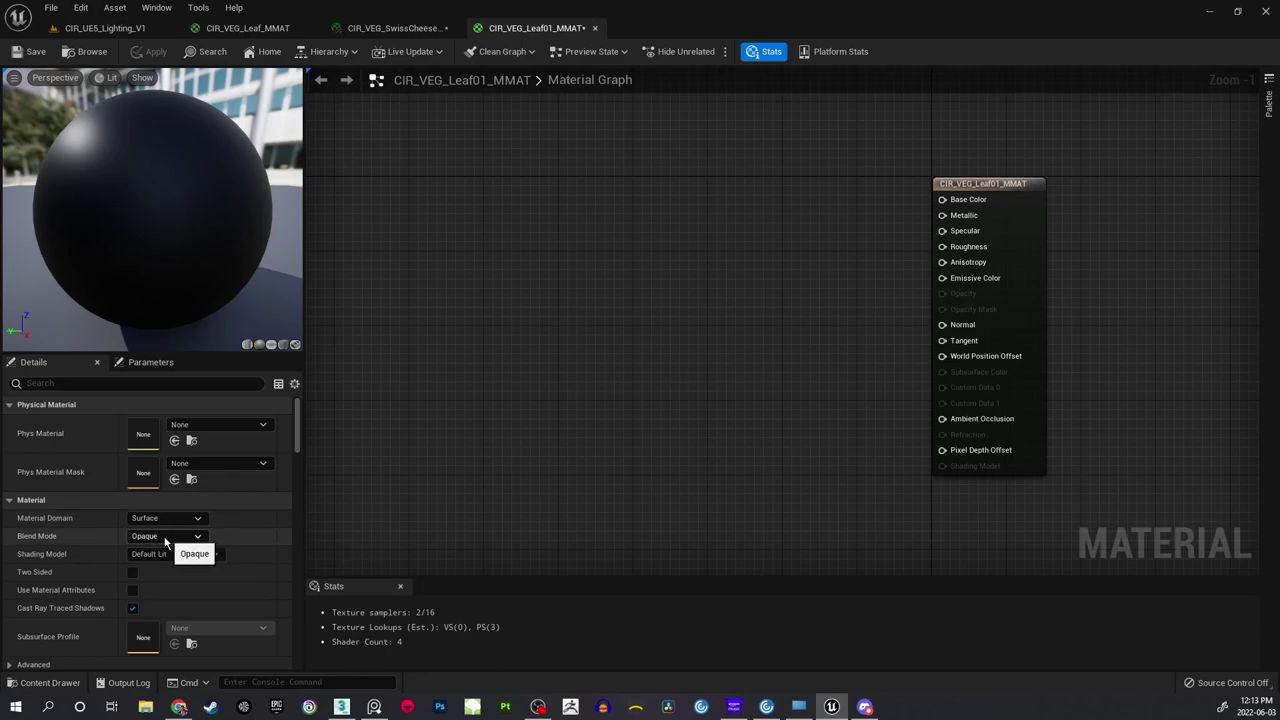
Set the leaf material's Blend Mode to Masked, comparing the available output inputs against Opaque.
left_click(197, 539)
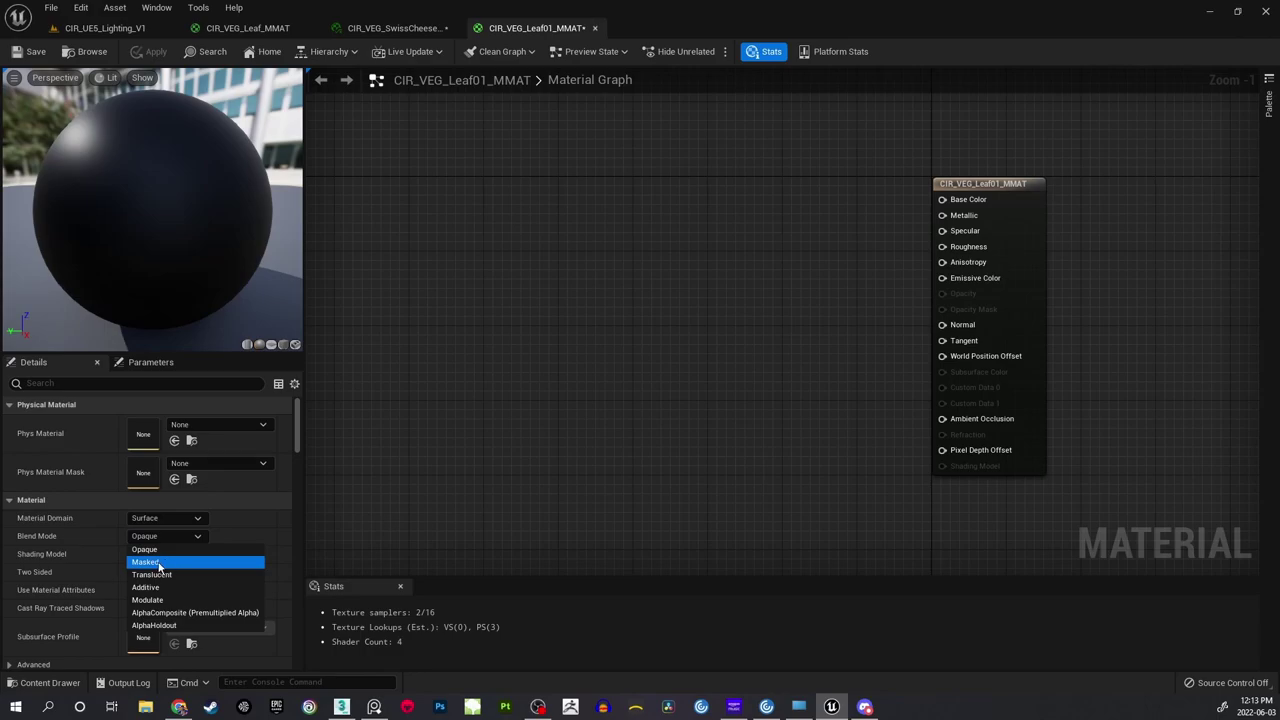
left_click(150, 562)
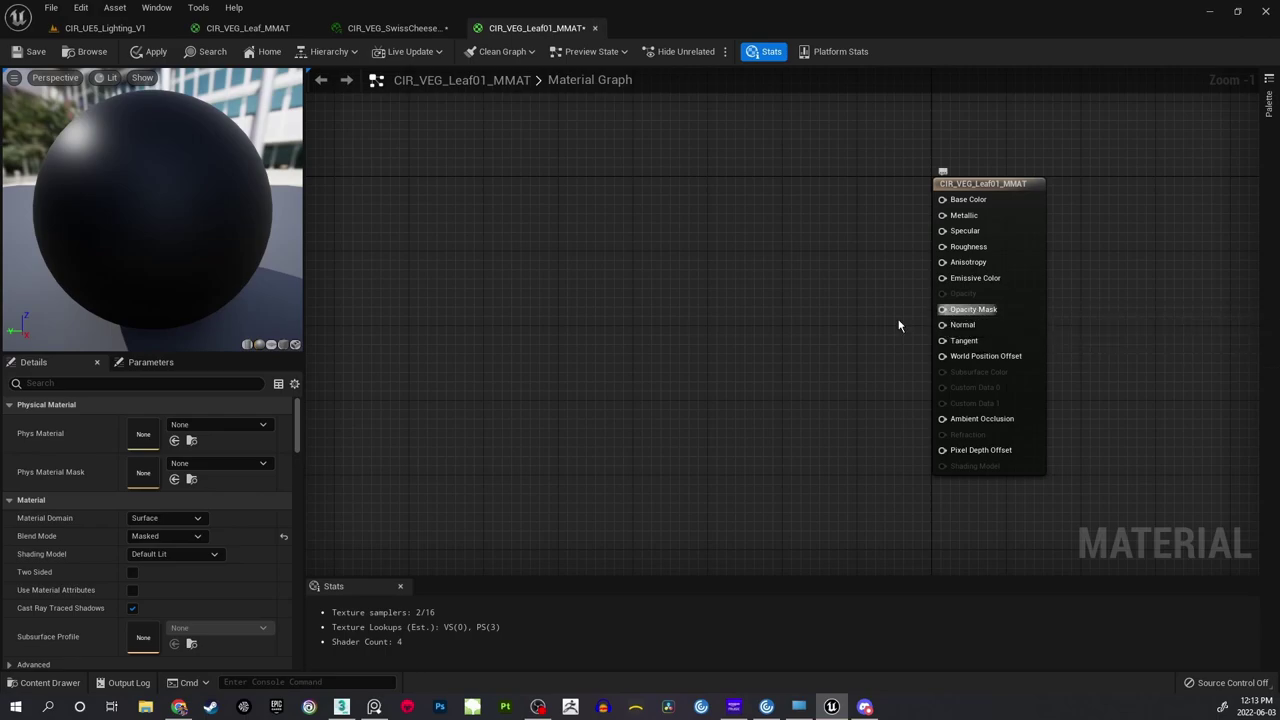
left_click(180, 537)
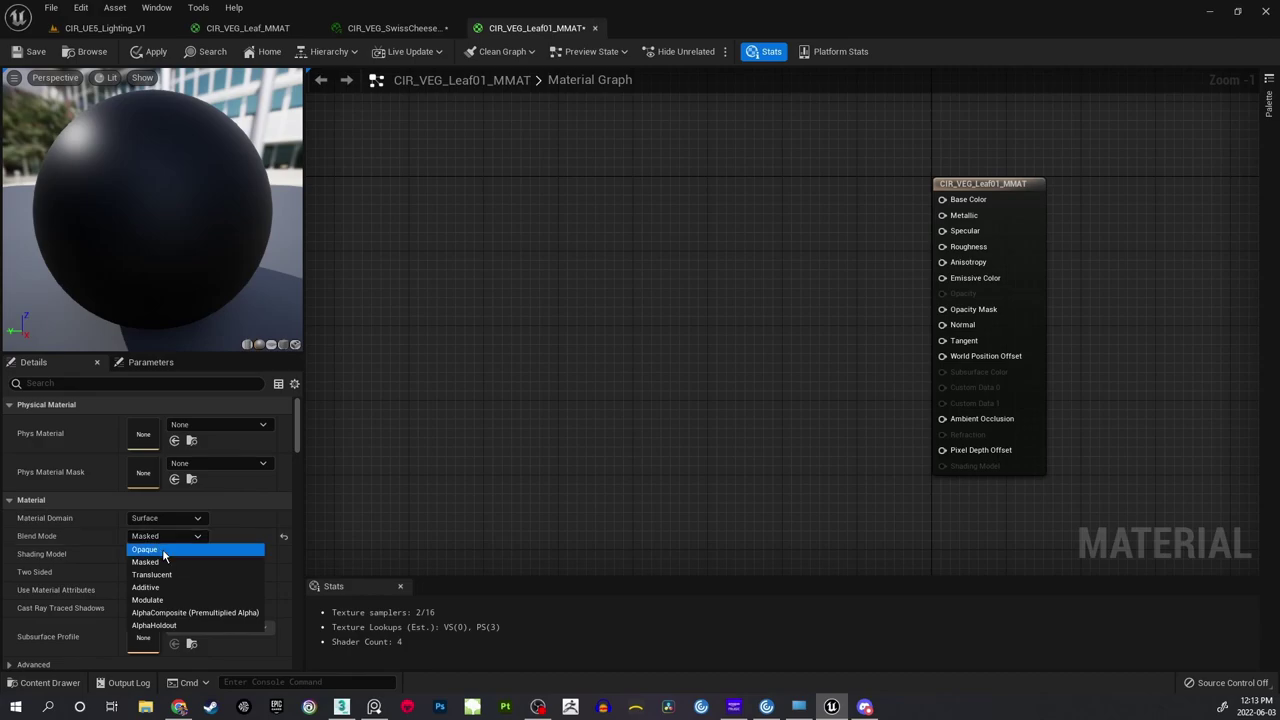
left_click(162, 551)
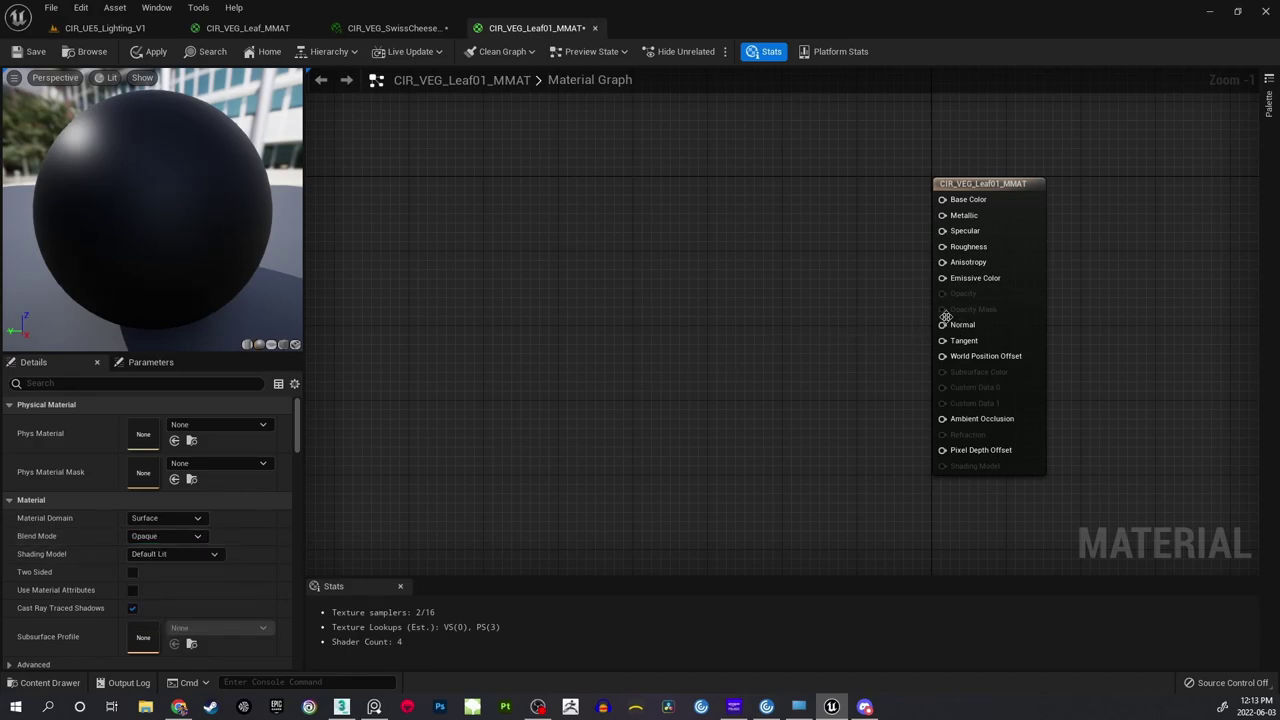
left_click(182, 536)
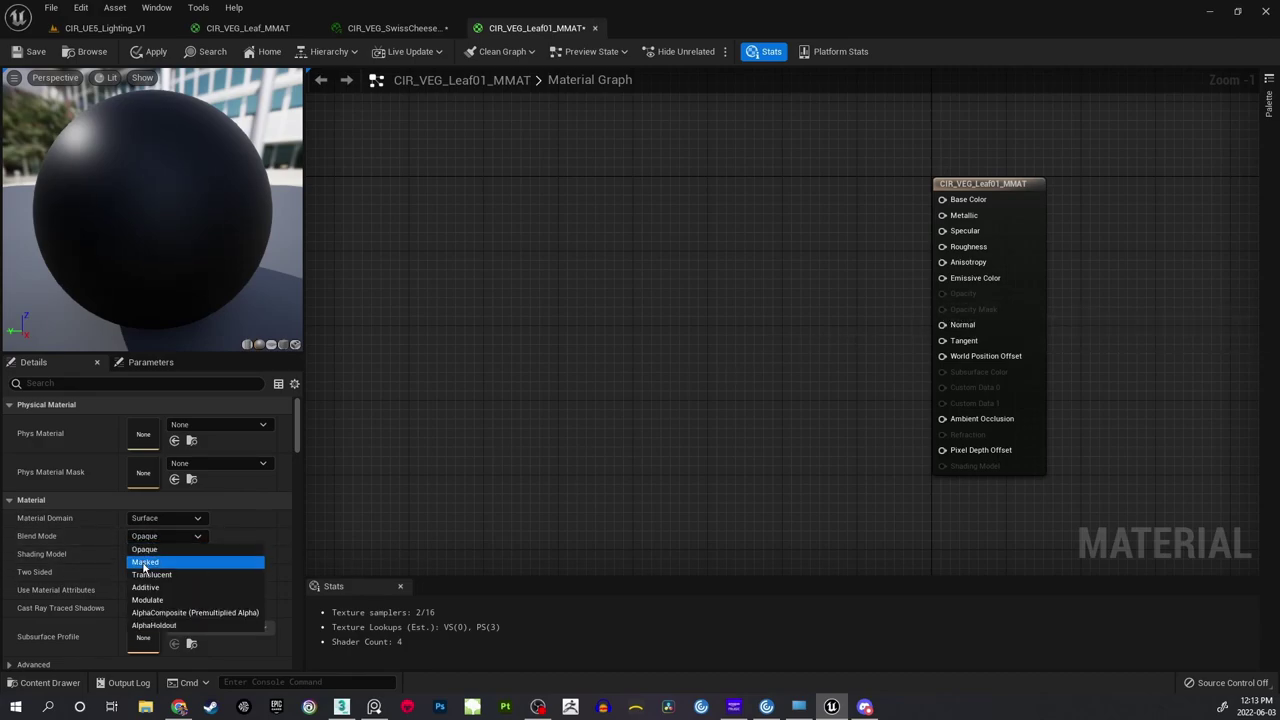
left_click(162, 563)
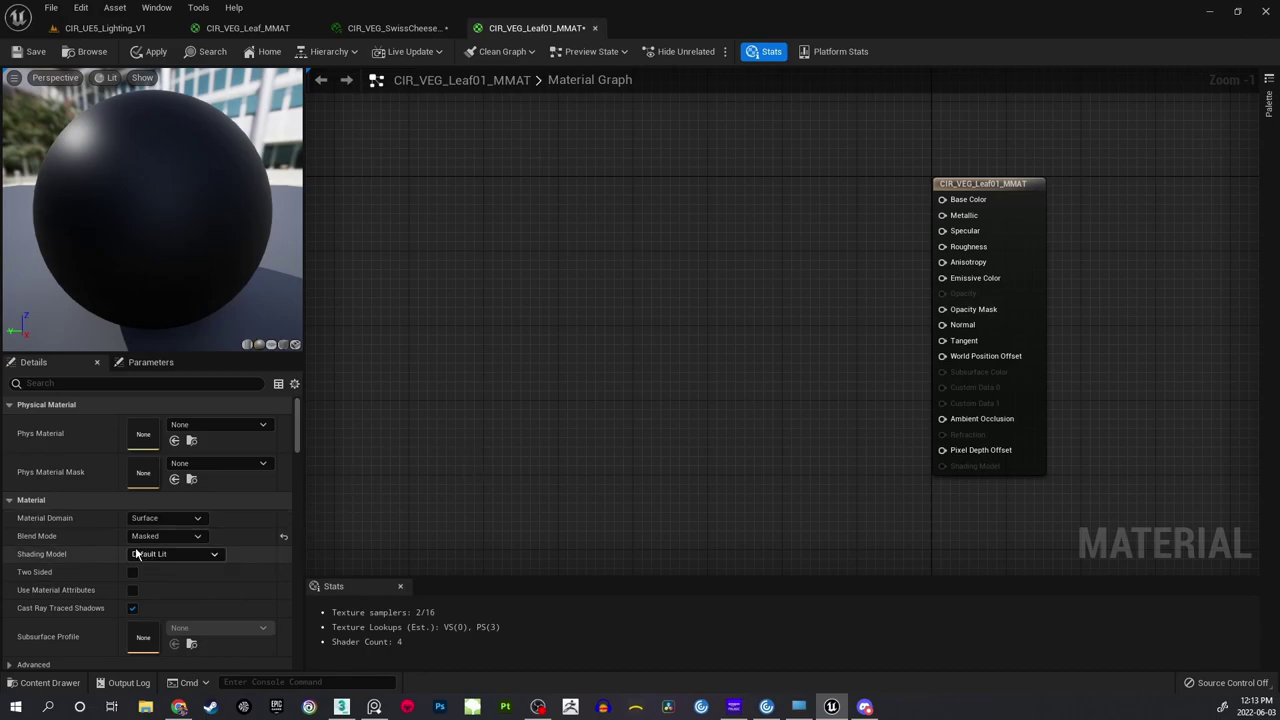
Set the leaf material's Shading Model to Two Sided Foliage and enable Two Sided.
left_click(215, 556)
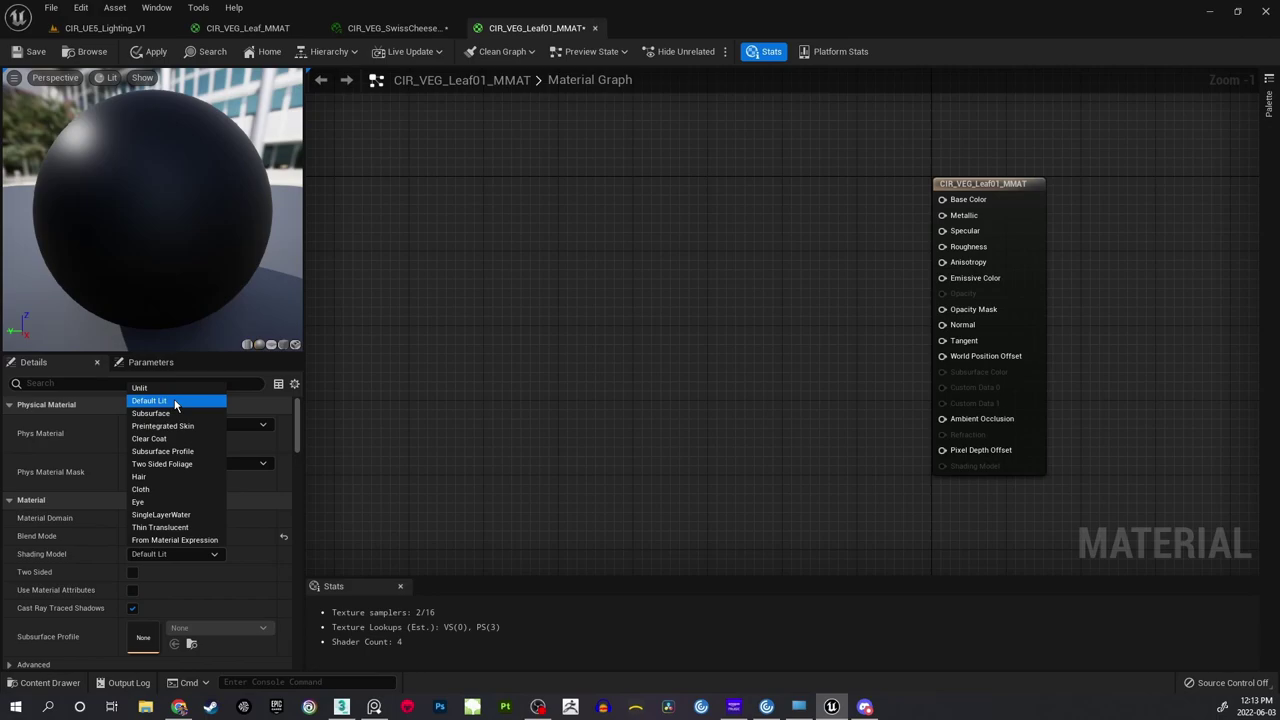
left_click(174, 465)
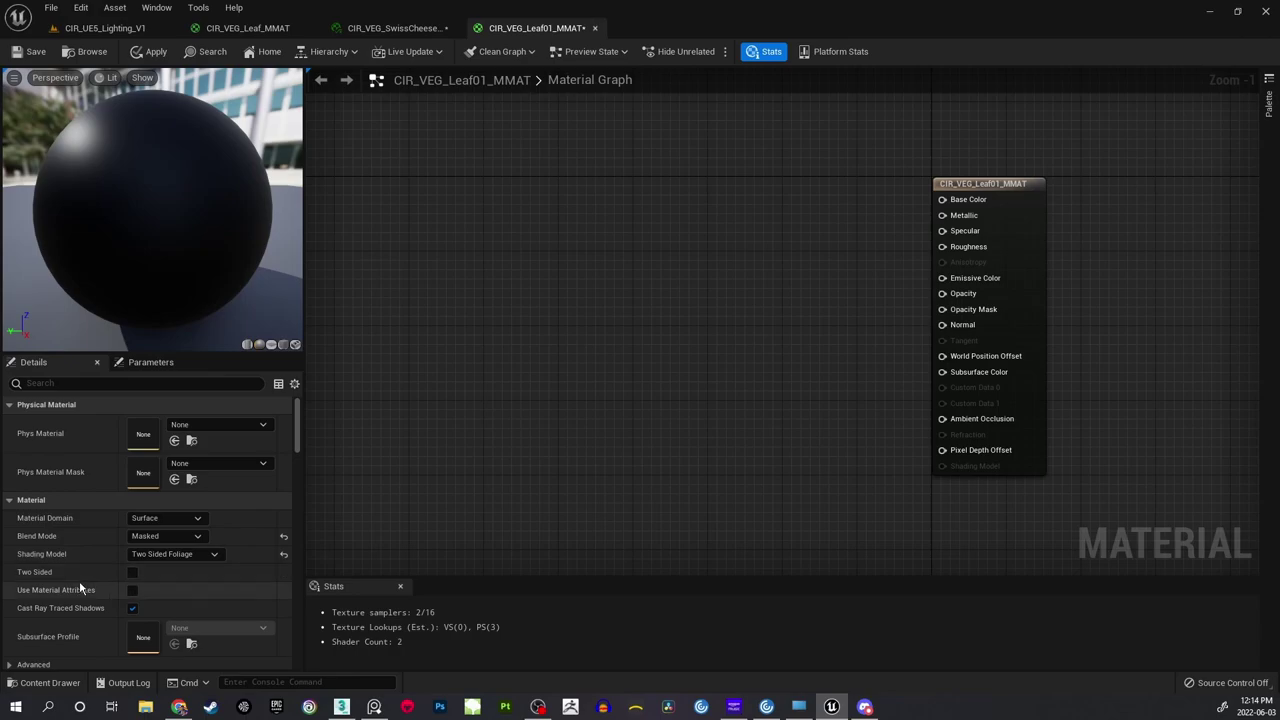
left_click(131, 572)
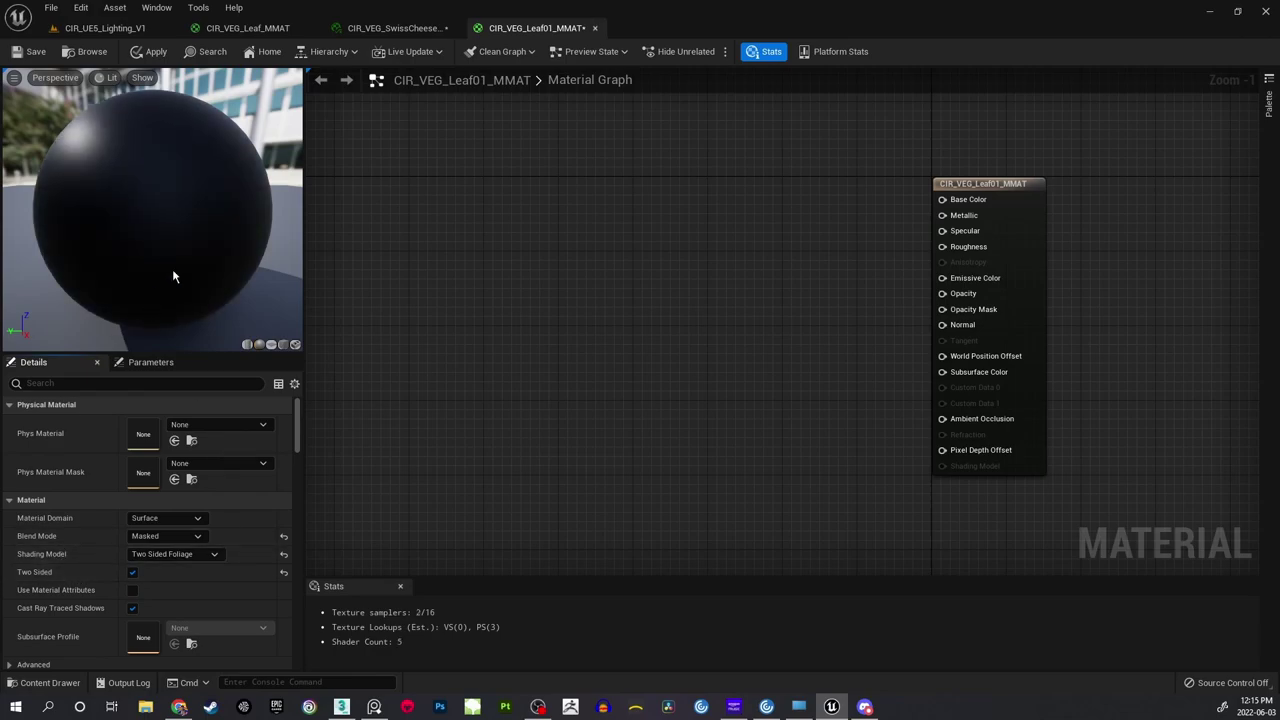
mouse_move(175, 276)
left_mouse_down()
mouse_move(205, 276)
mouse_move(170, 276)
mouse_move(185, 276)
left_mouse_up()
right_click_drag(601, 250, 631, 257)
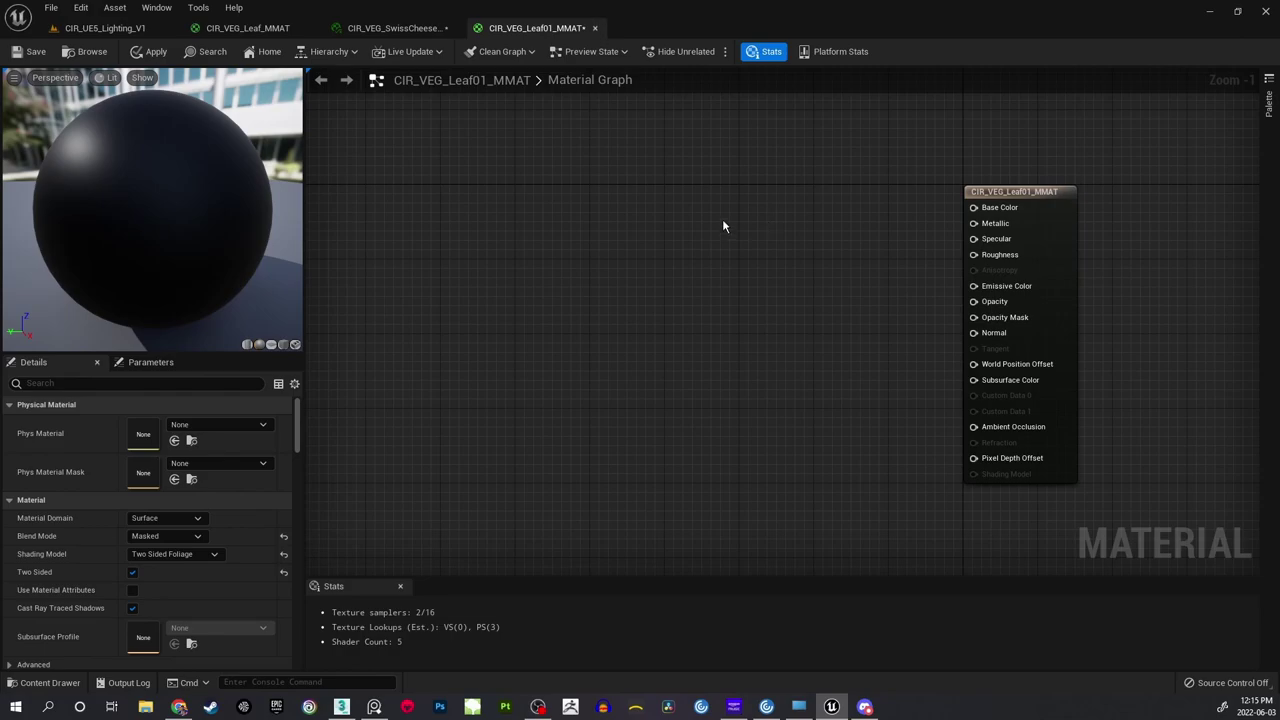
right_click_drag(723, 222, 744, 222)
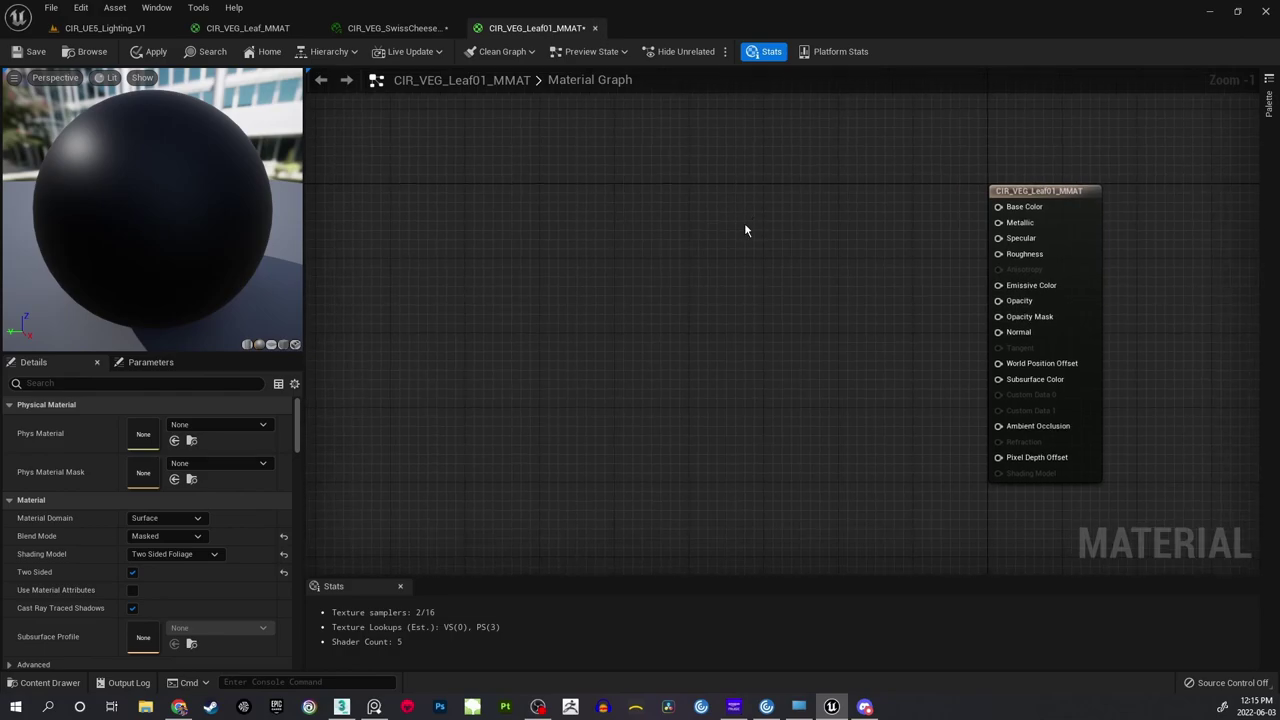
Save the CIR_VEG_Leaf01_MMAT material.
left_click(38, 53)
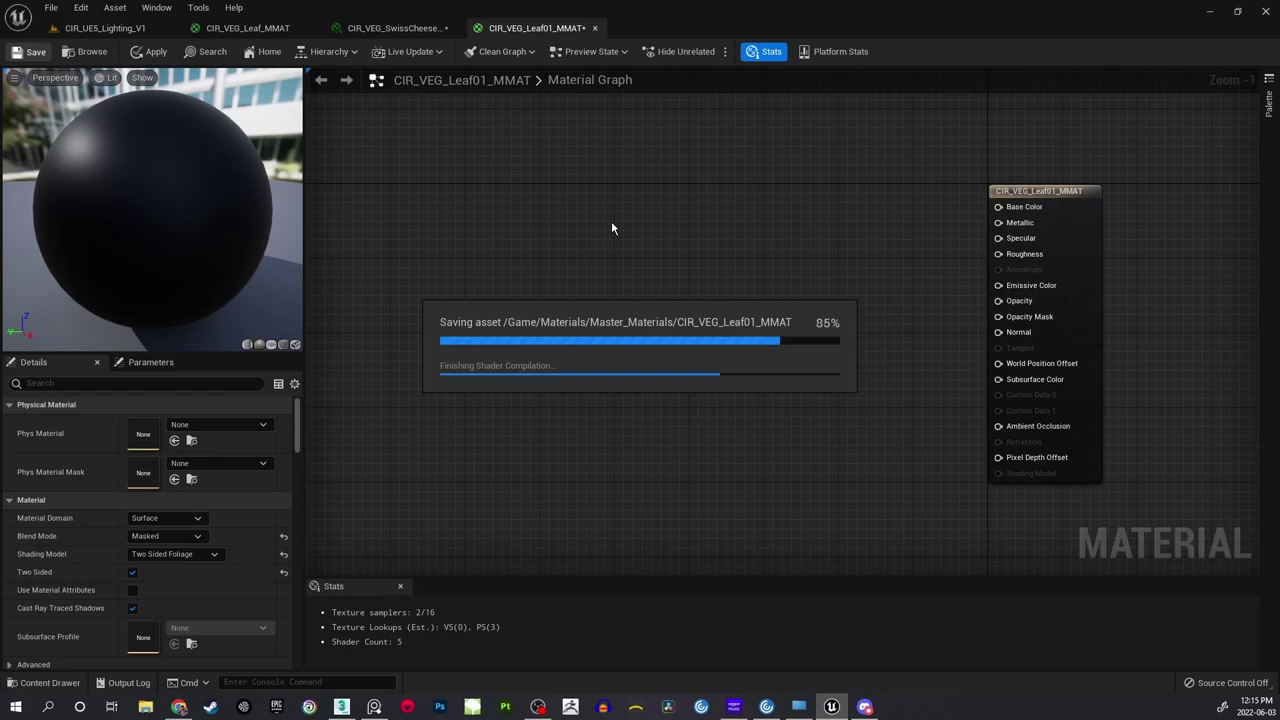
right_click_drag(660, 197, 760, 197)
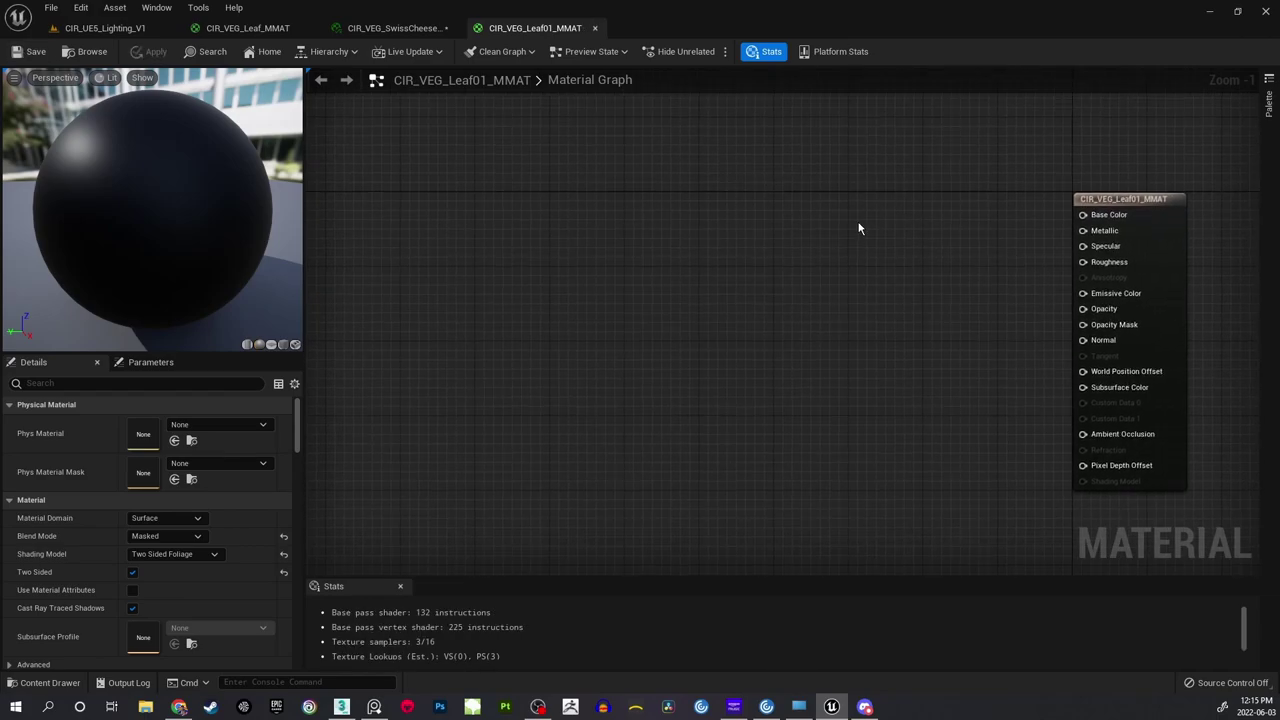
right_click_drag(843, 209, 734, 225)
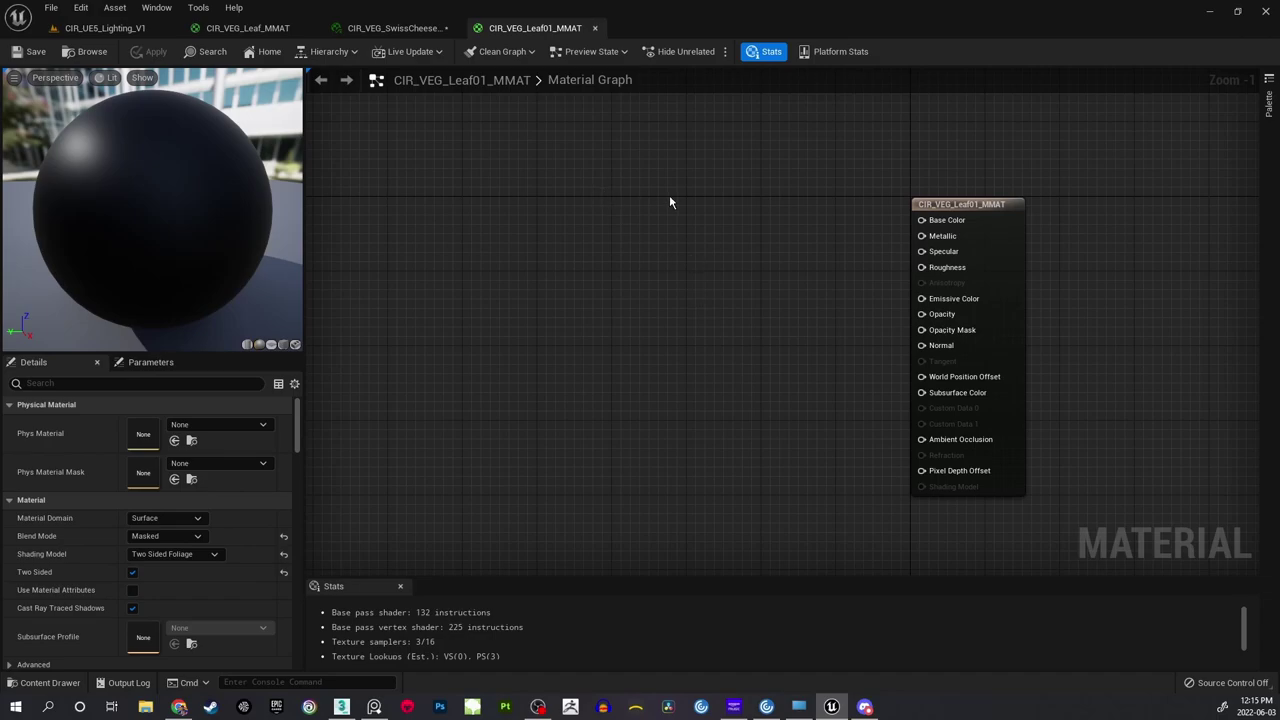
Return to the CIR_UE5_Lighting_V1 level and search the project's Textures folder for "PH_".
left_click(118, 28)
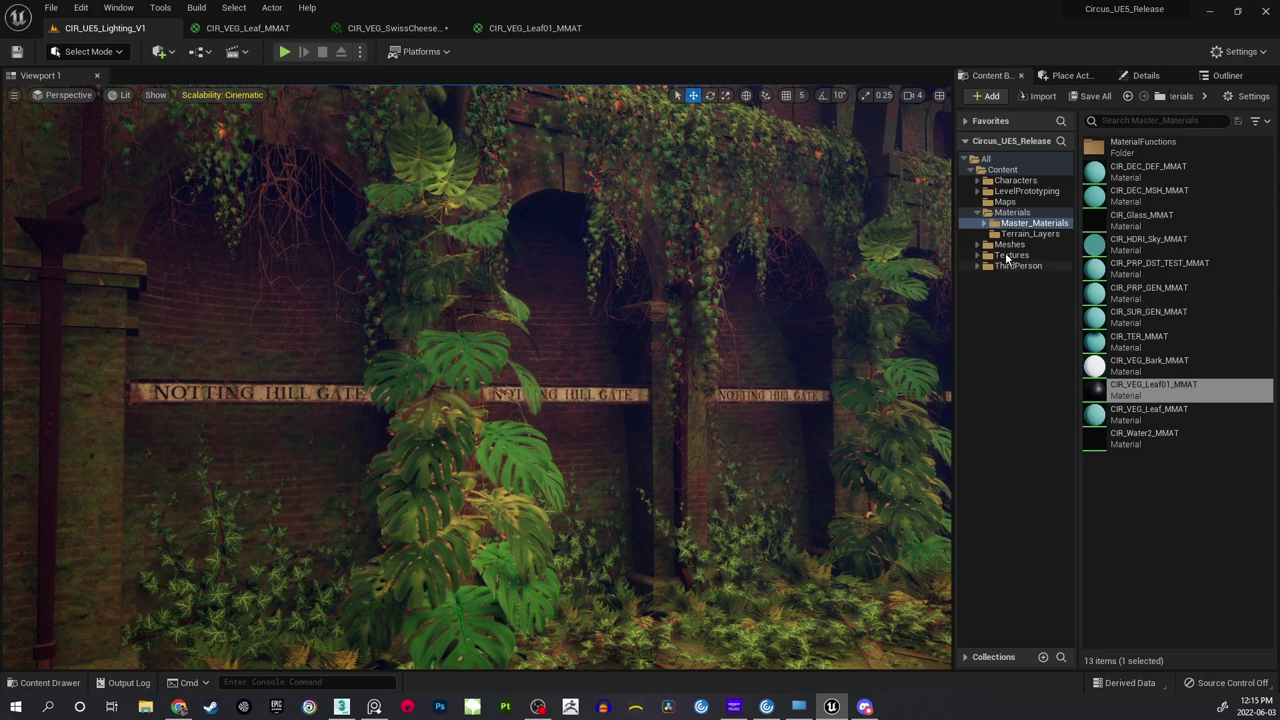
left_click(1008, 256)
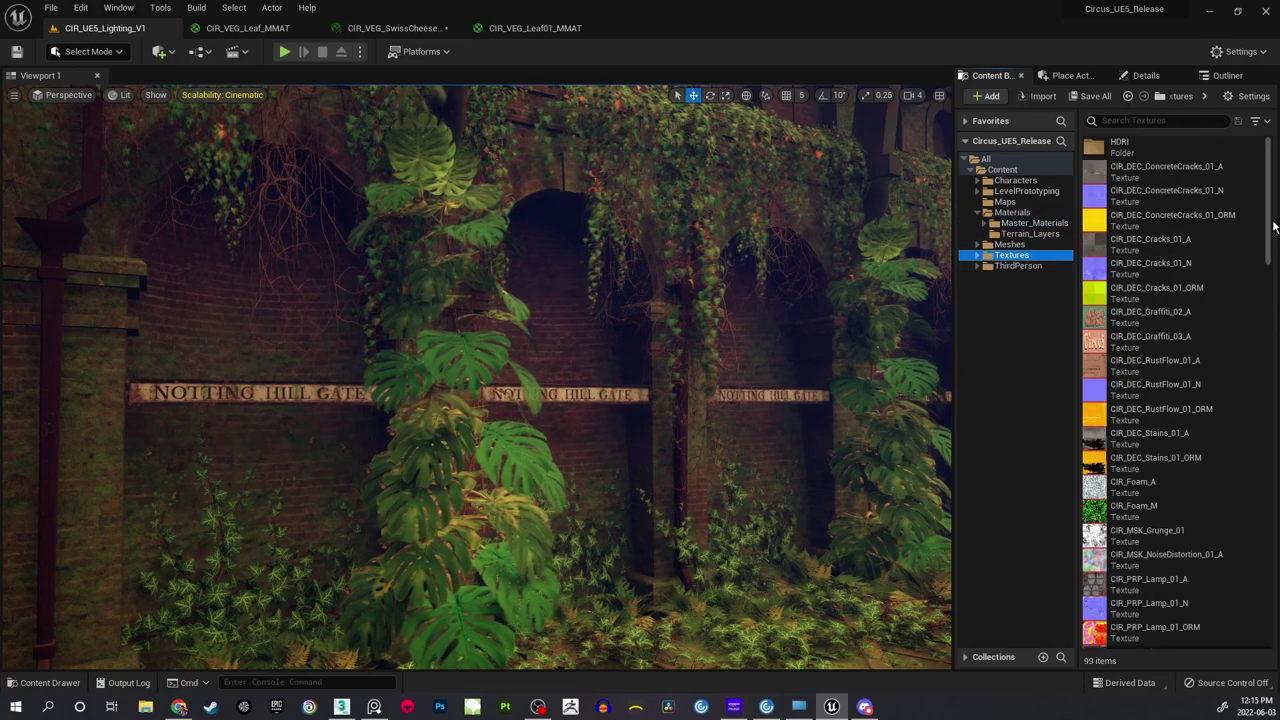
left_click(1154, 120)
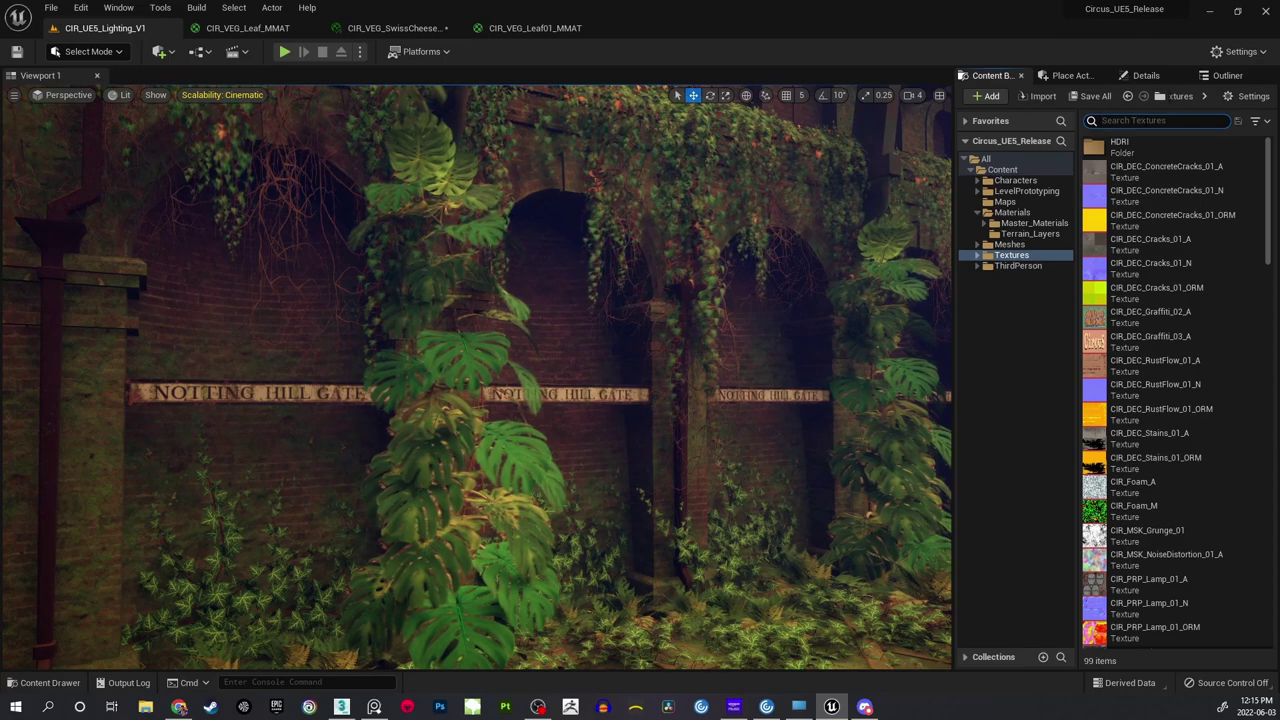
type("P")
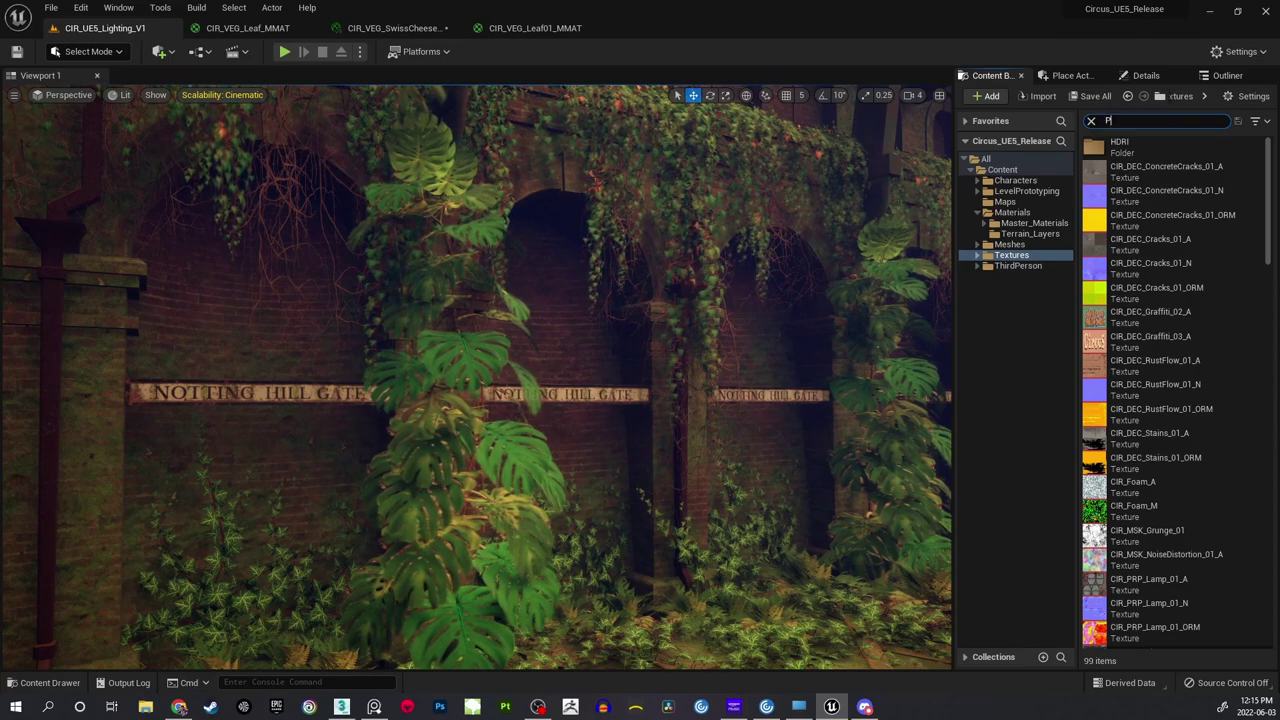
type("H_")
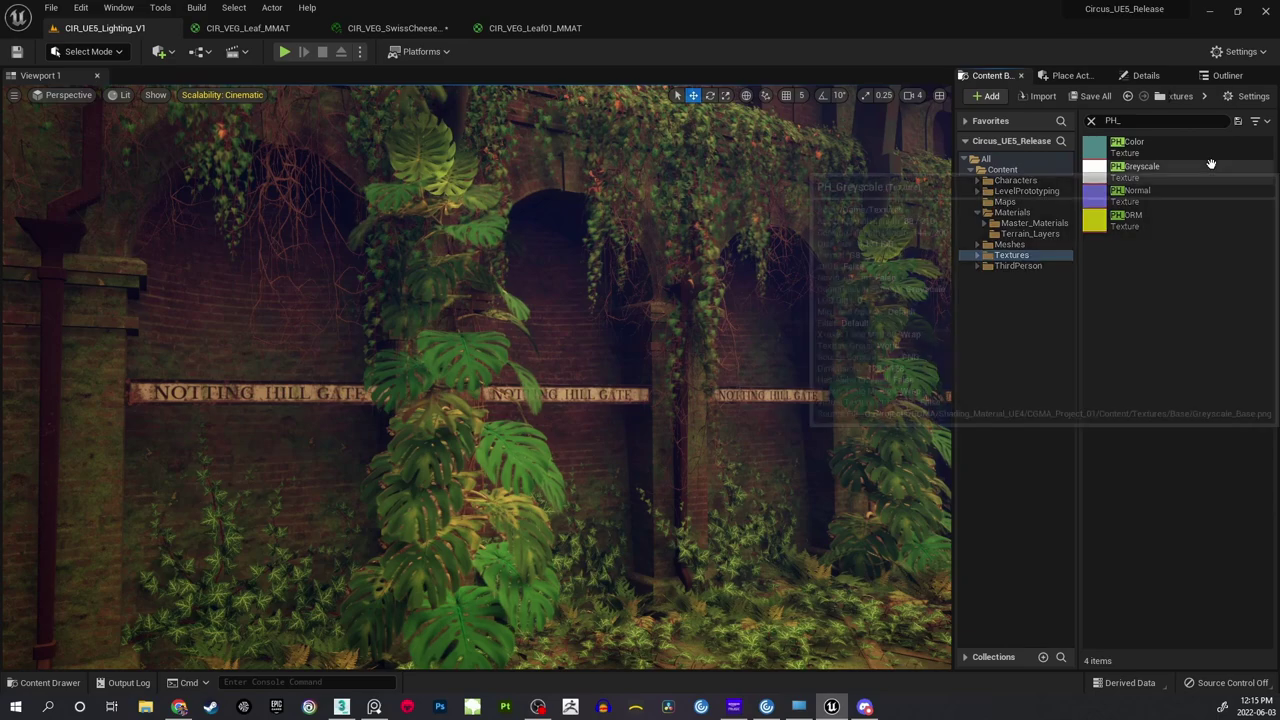
Inspect the compression and sRGB settings of the PH_Color placeholder texture, closing it and returning to the level.
mouse_move(1148, 150)
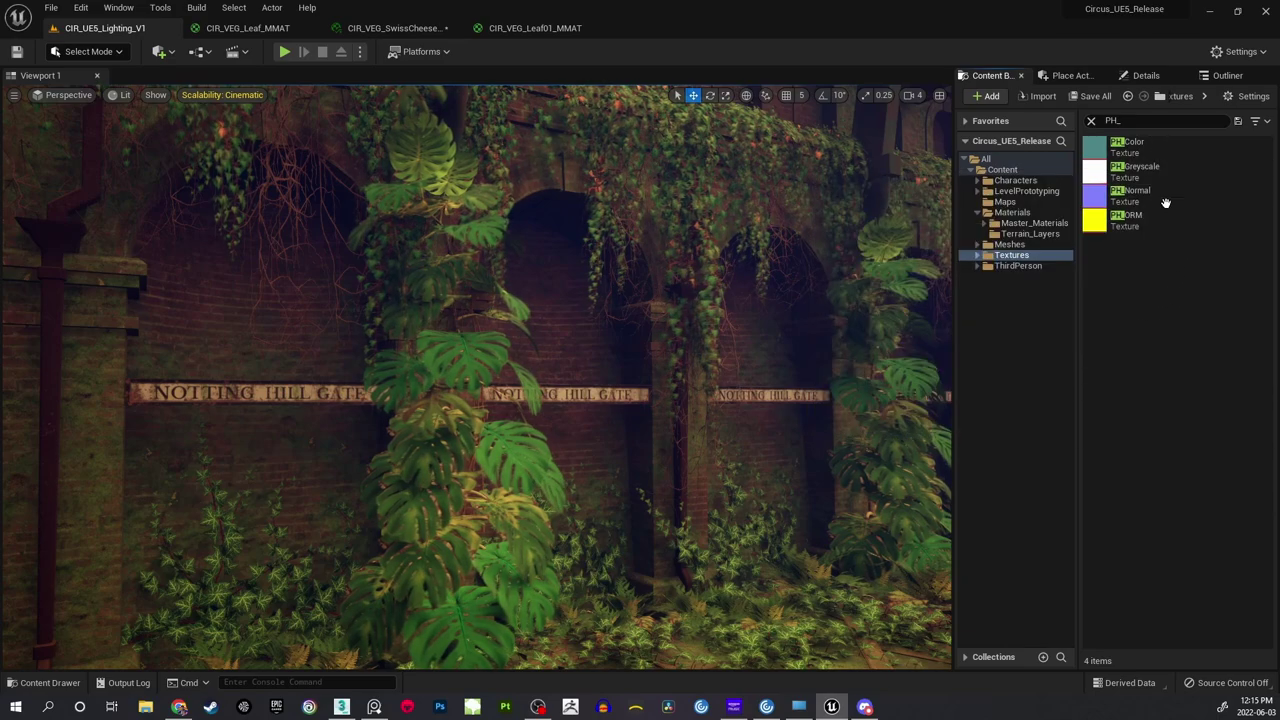
mouse_move(1128, 222)
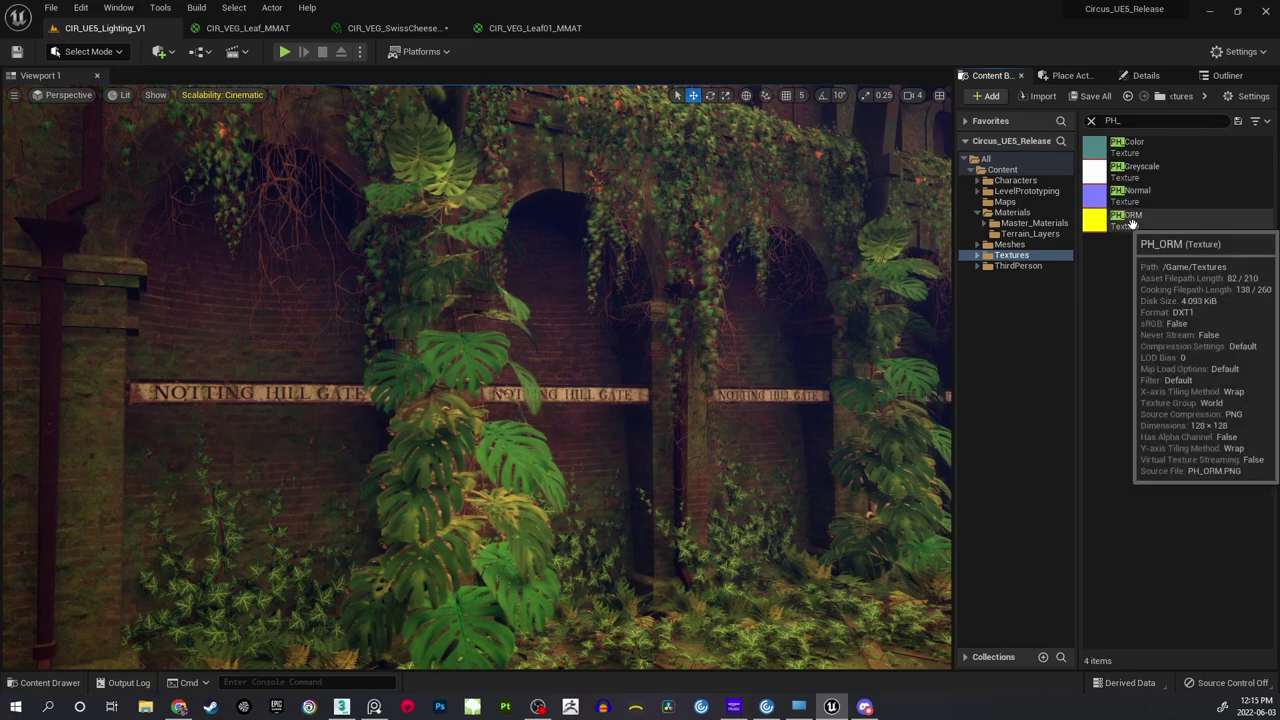
double_click(1142, 146)
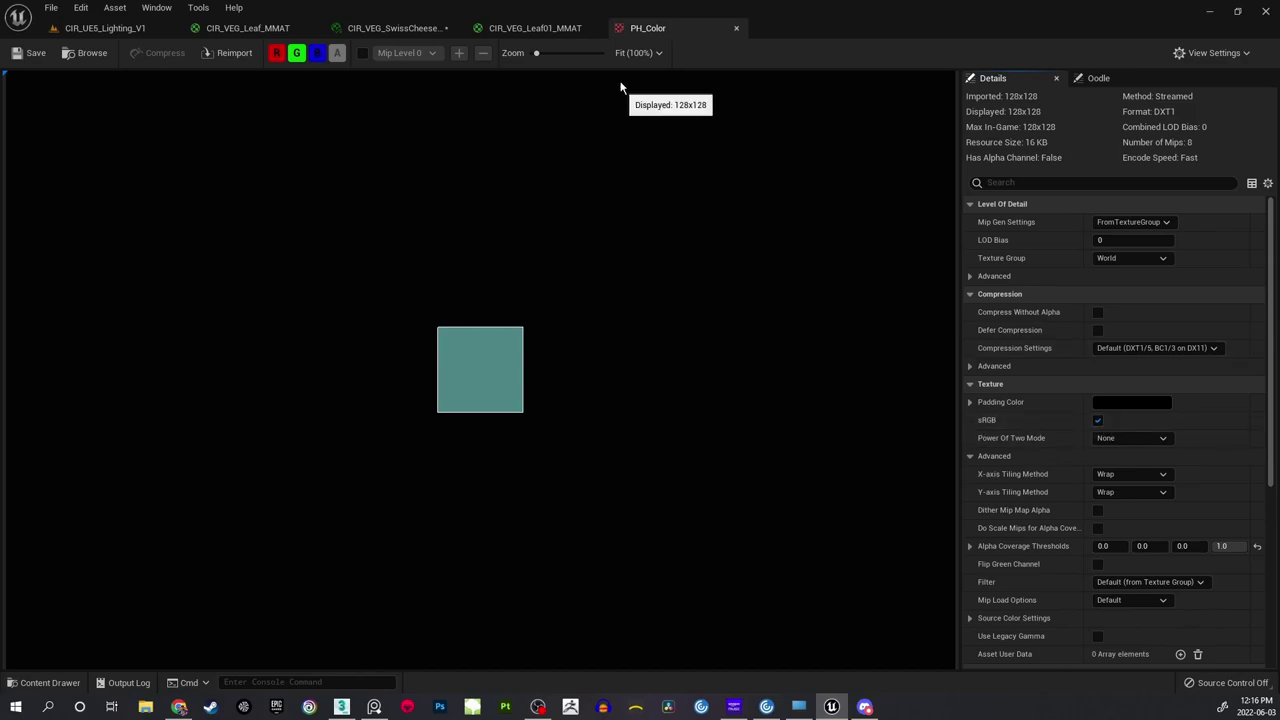
left_click(737, 29)
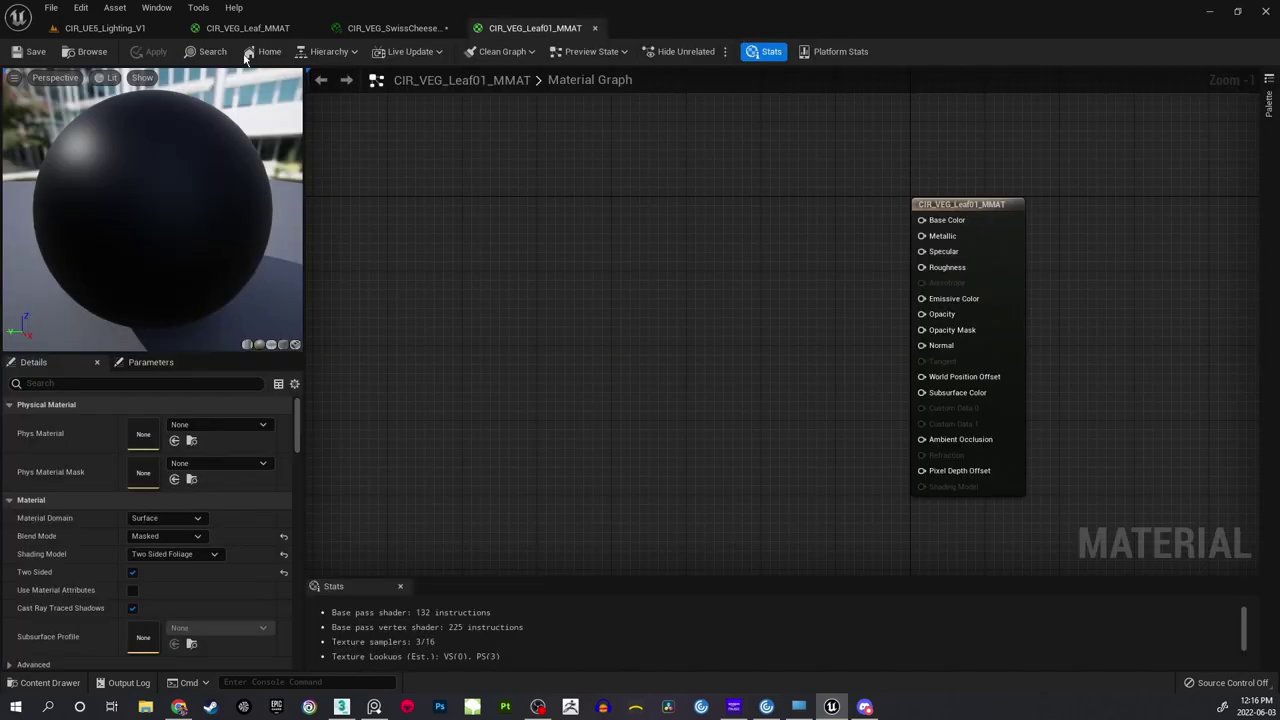
left_click(150, 30)
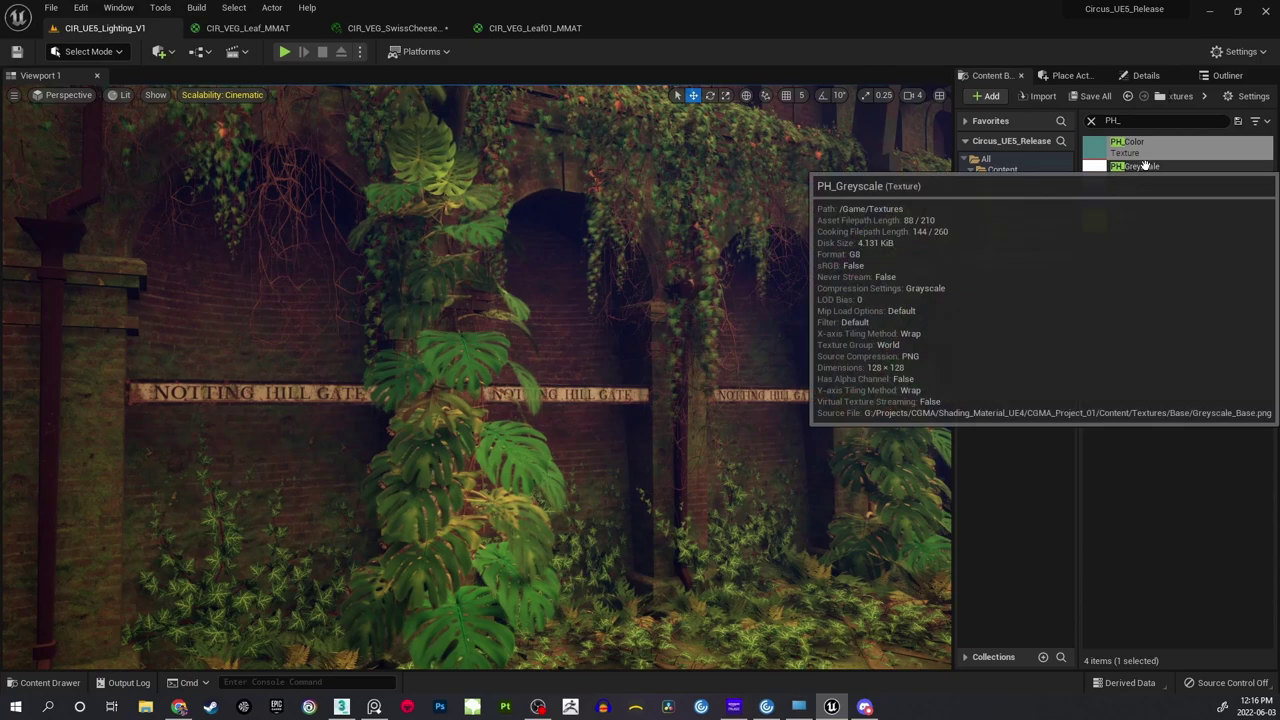
Inspect the PH_Greyscale texture's compression and sRGB settings, closing it and returning to the level.
left_click(1145, 170)
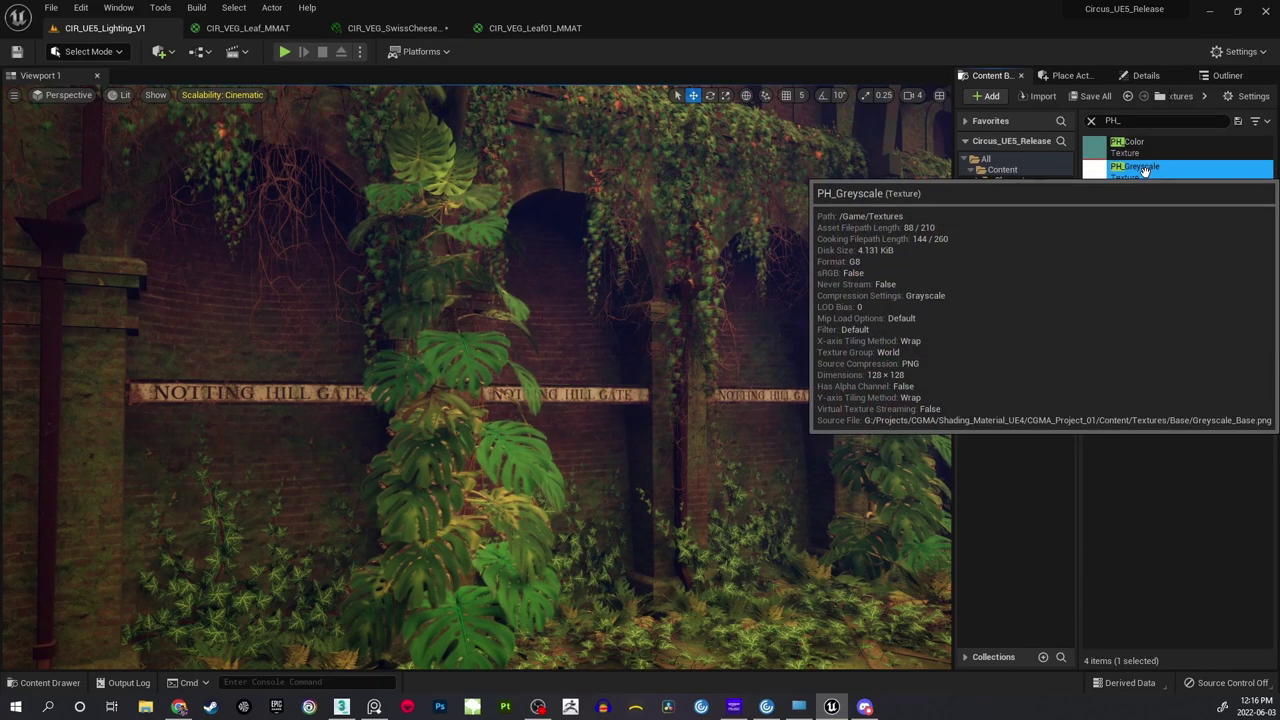
double_click(1140, 170)
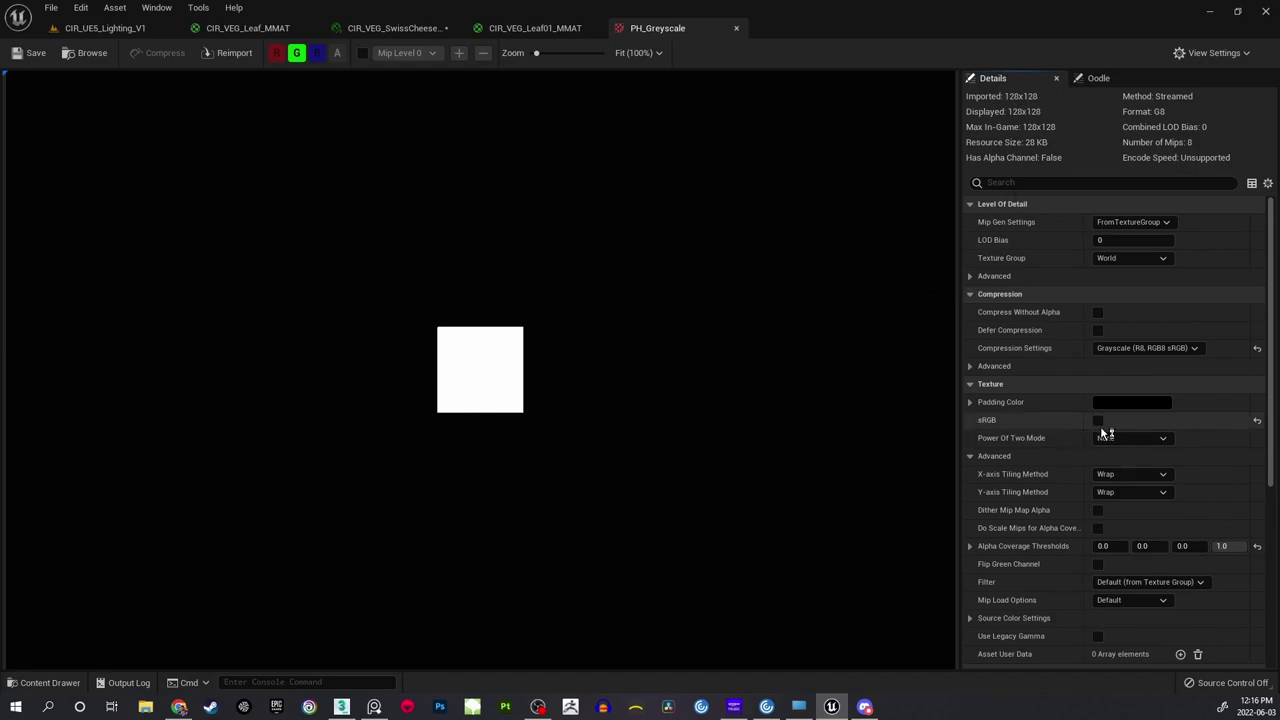
left_click(736, 28)
left_click(105, 28)
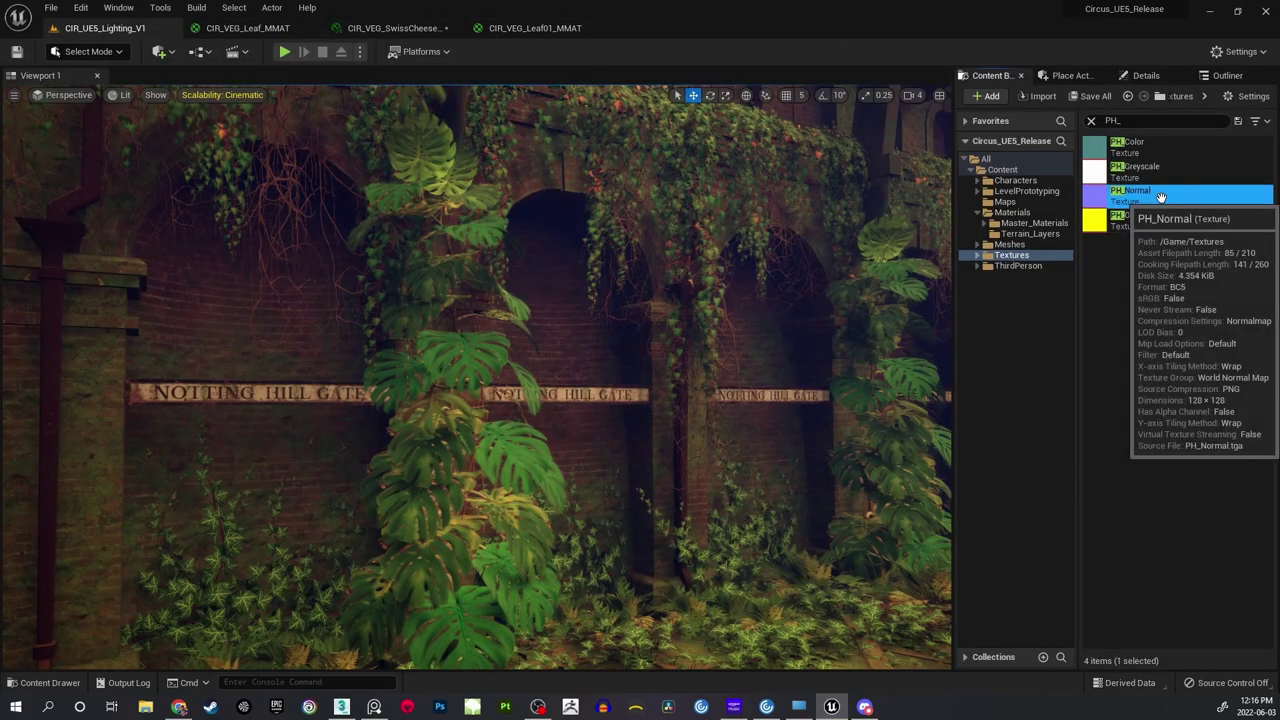
Inspect the PH_Normal texture's texture group, compression and sRGB settings, closing it and returning to the level.
double_click(1122, 192)
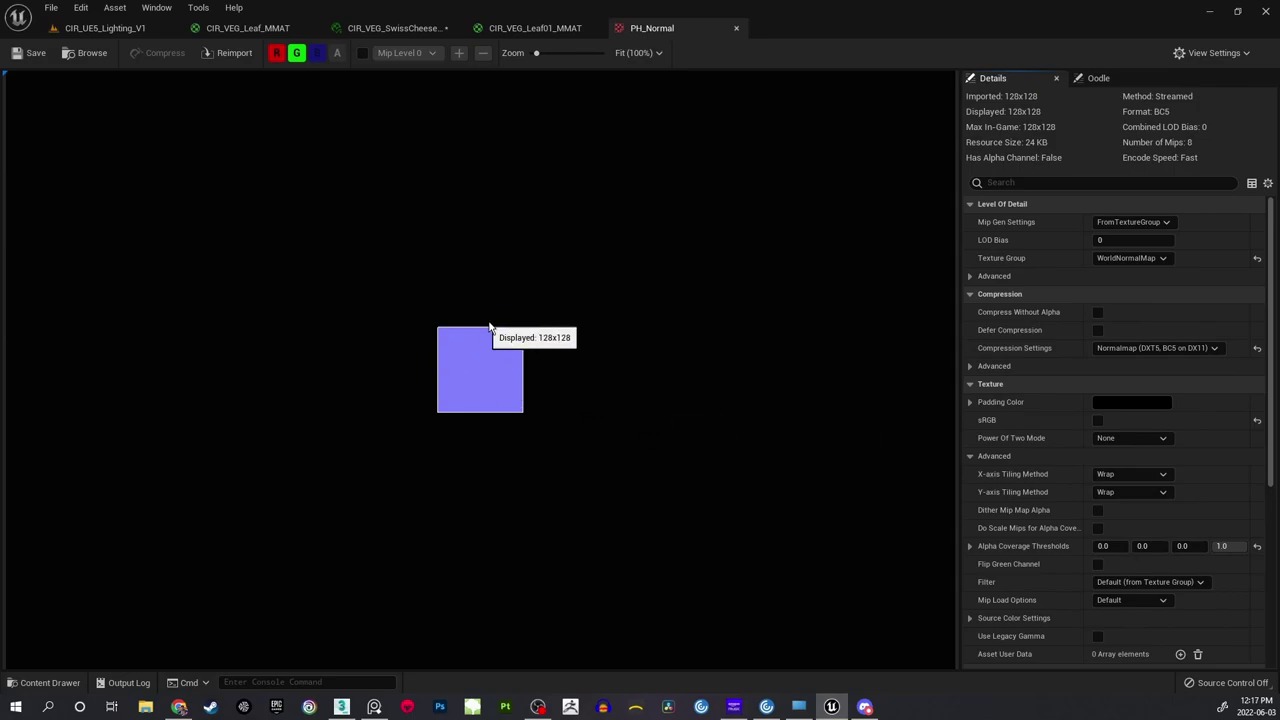
scroll(483, 392, "up", 1)
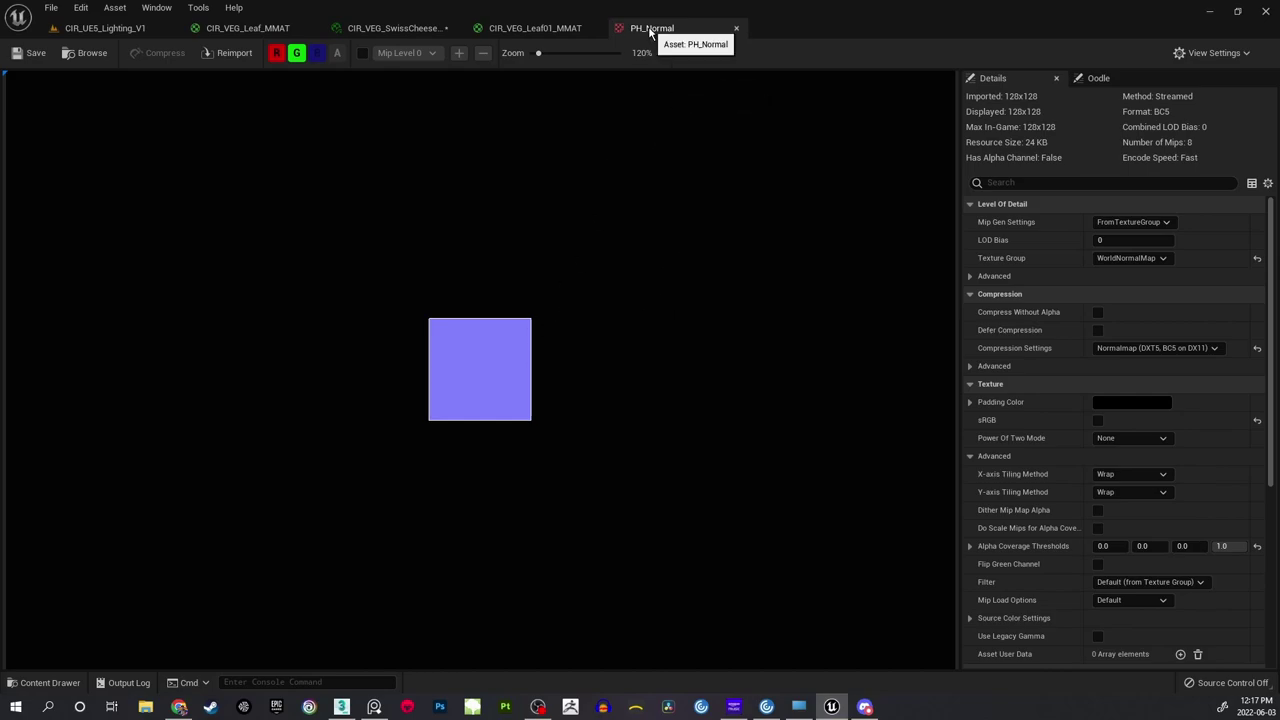
left_click(736, 28)
left_click(100, 28)
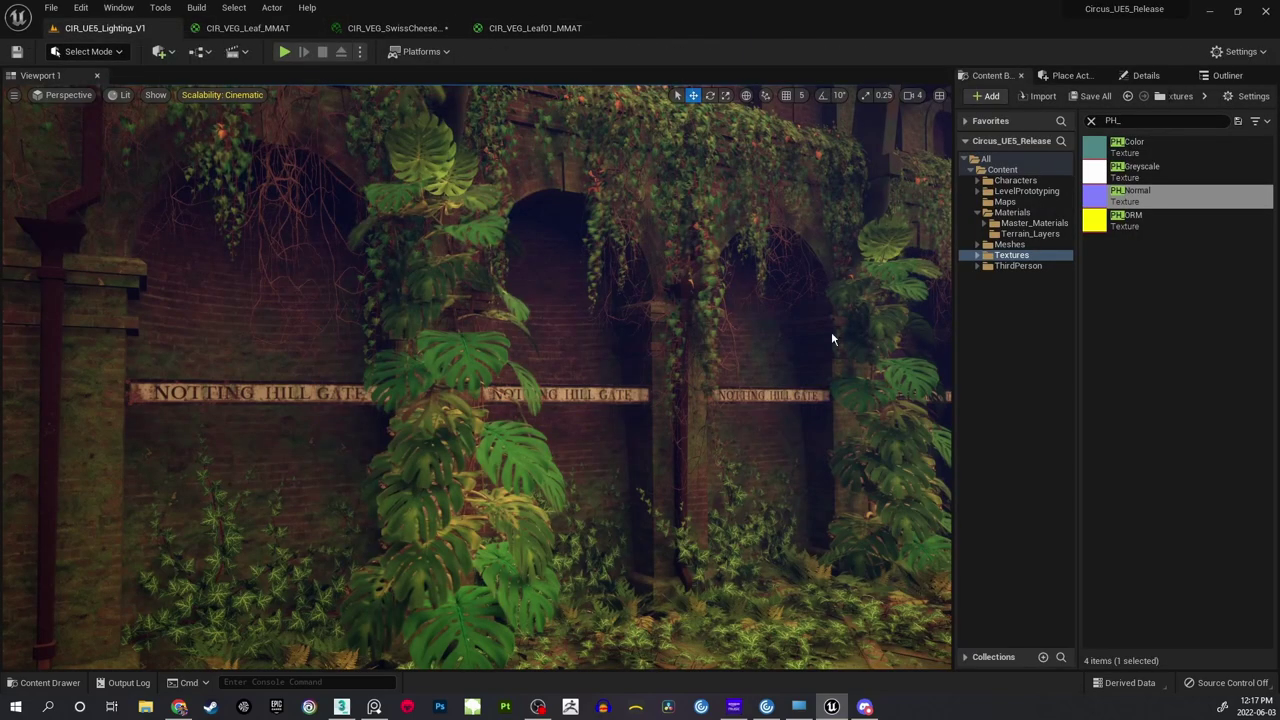
Examine the red, green and blue channels of the PH_ORM texture one by one, restore all channels and close it.
left_click(1155, 219)
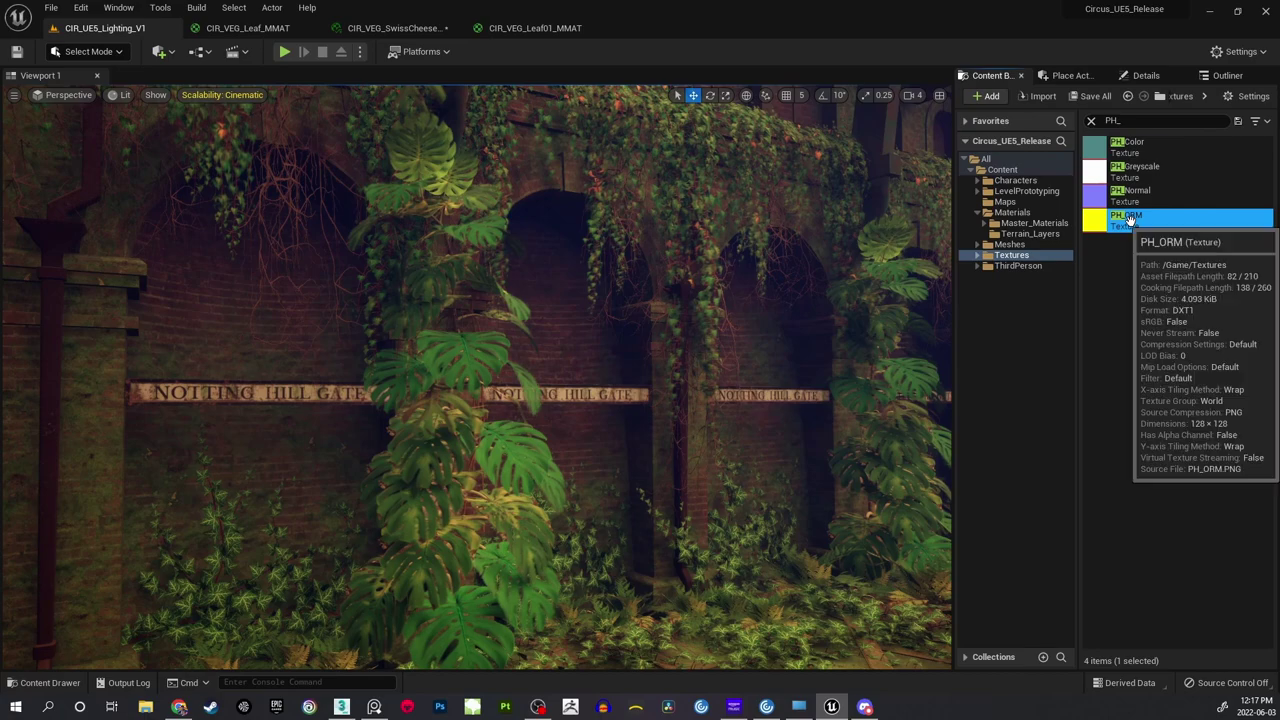
double_click(1128, 228)
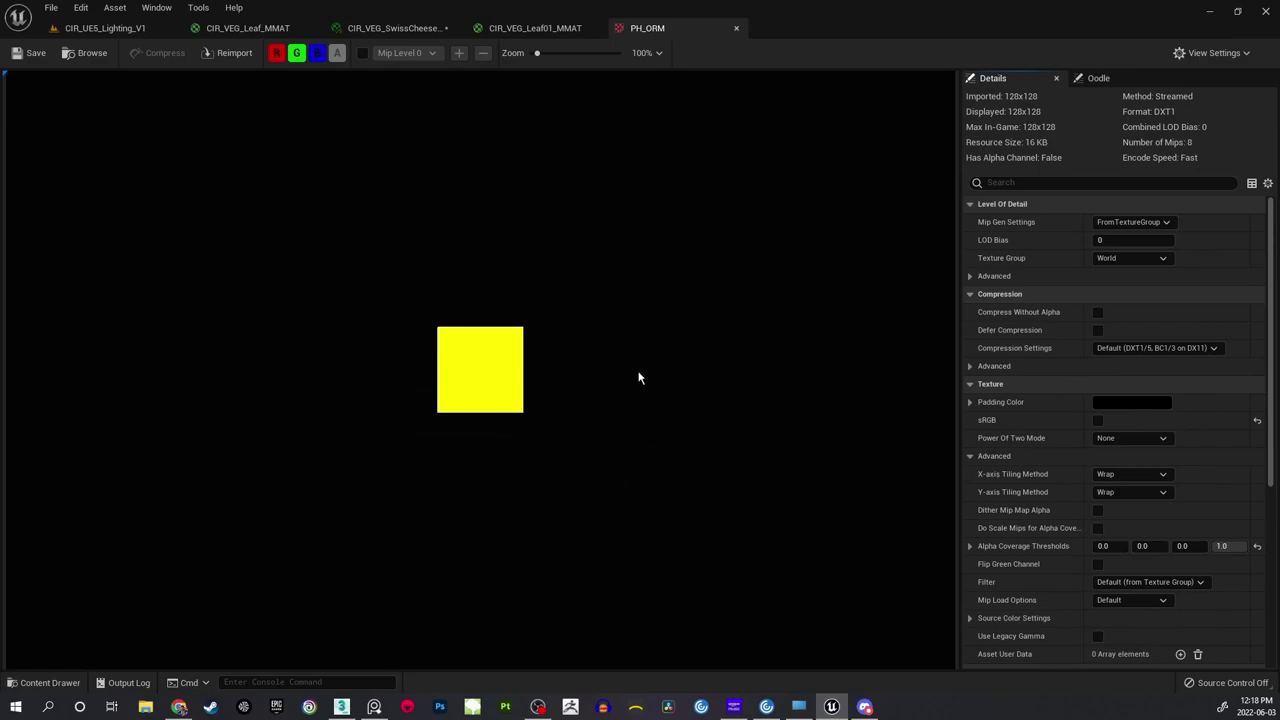
left_click(279, 55)
left_click(297, 55)
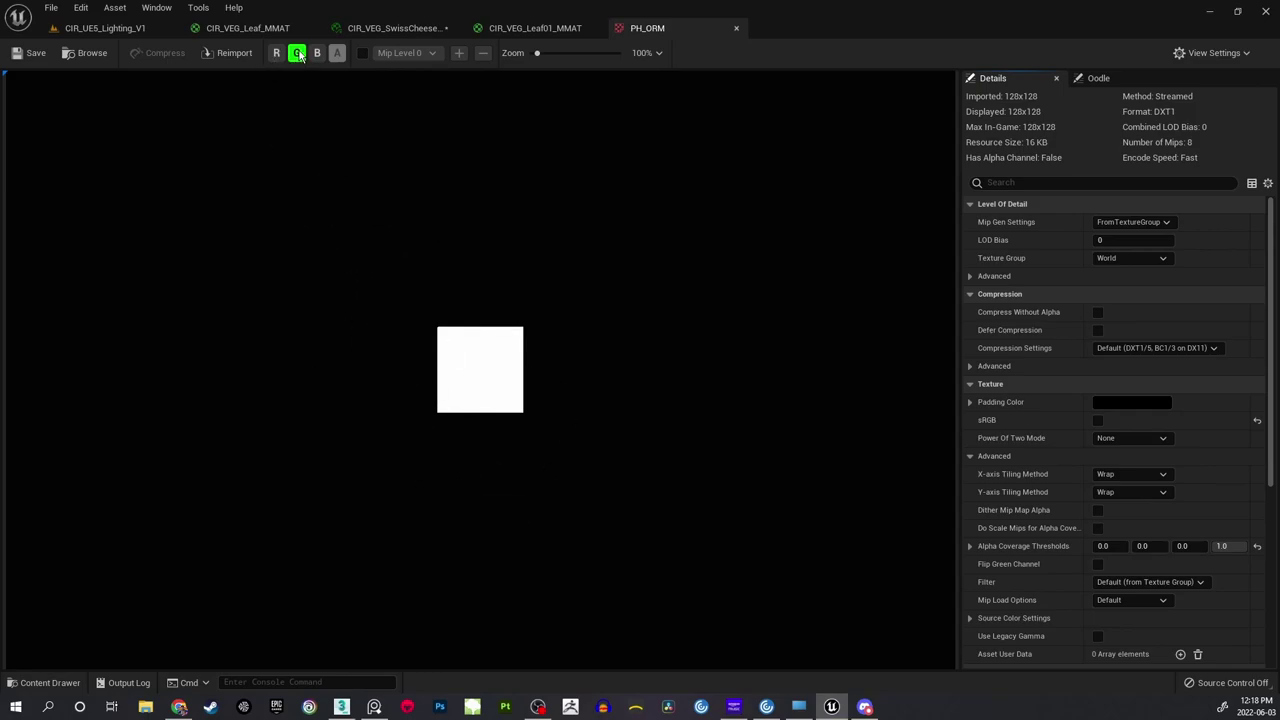
left_click(316, 53)
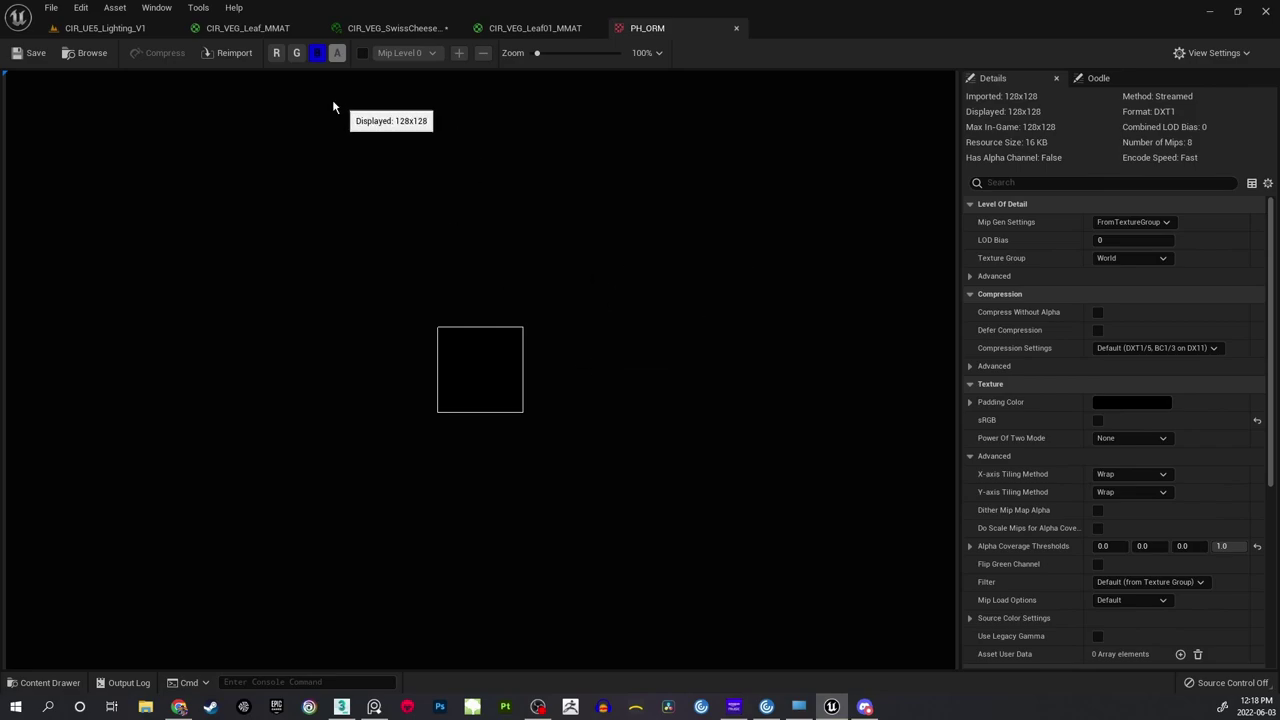
left_click(296, 52)
left_click(276, 52)
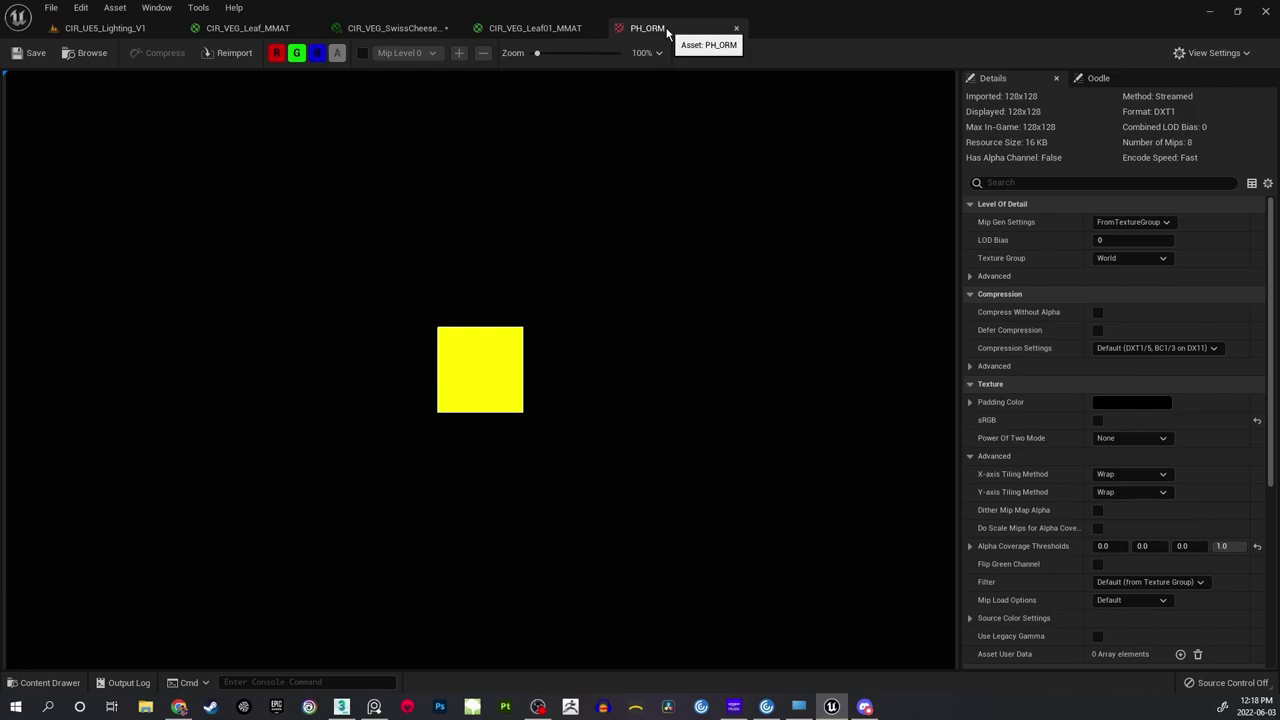
middle_click(666, 31)
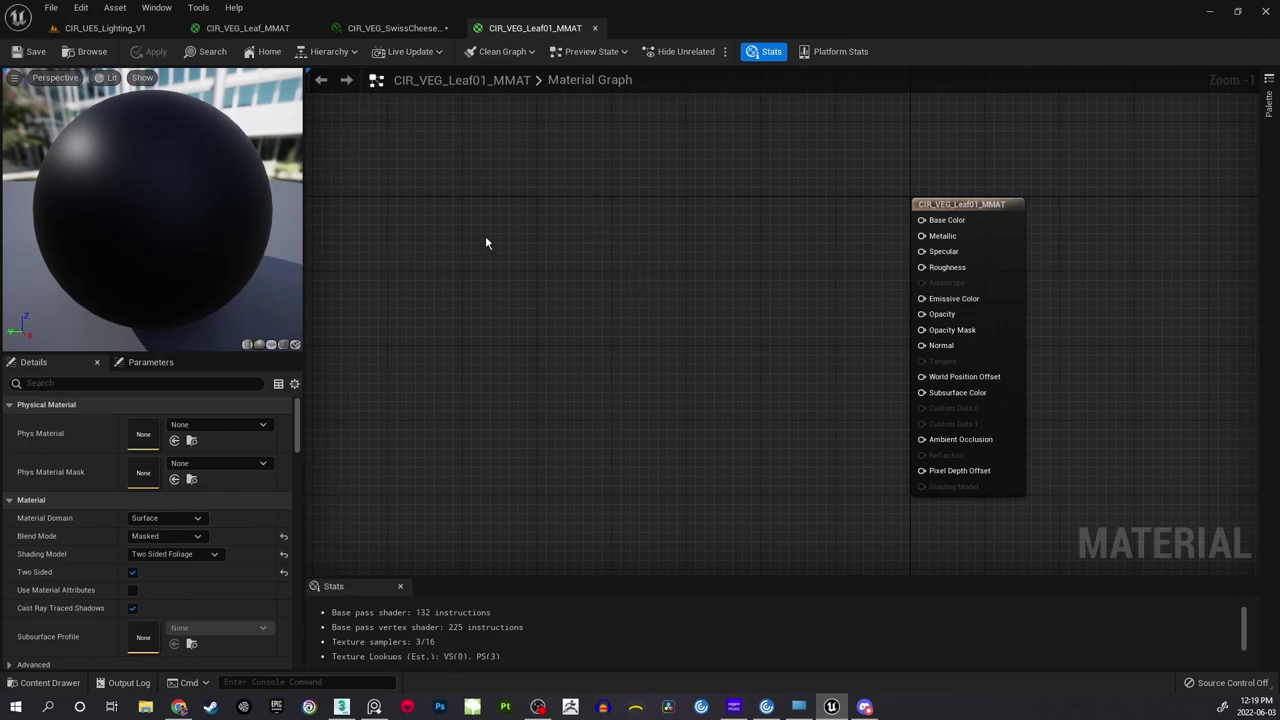
Check the texture parameters used in the CIR_VEG_SwissCheese material instance and return to the CIR_VEG_Leaf01_MMAT graph.
right_click_drag(503, 216, 543, 219)
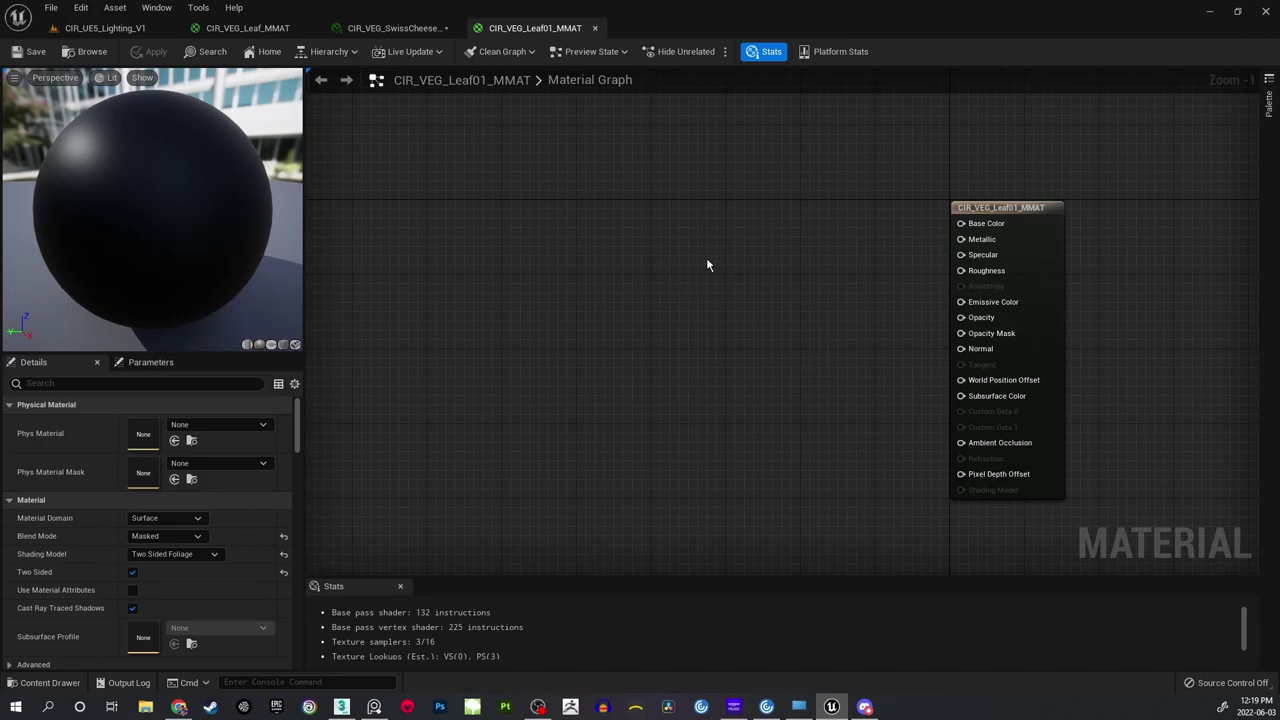
left_click(386, 29)
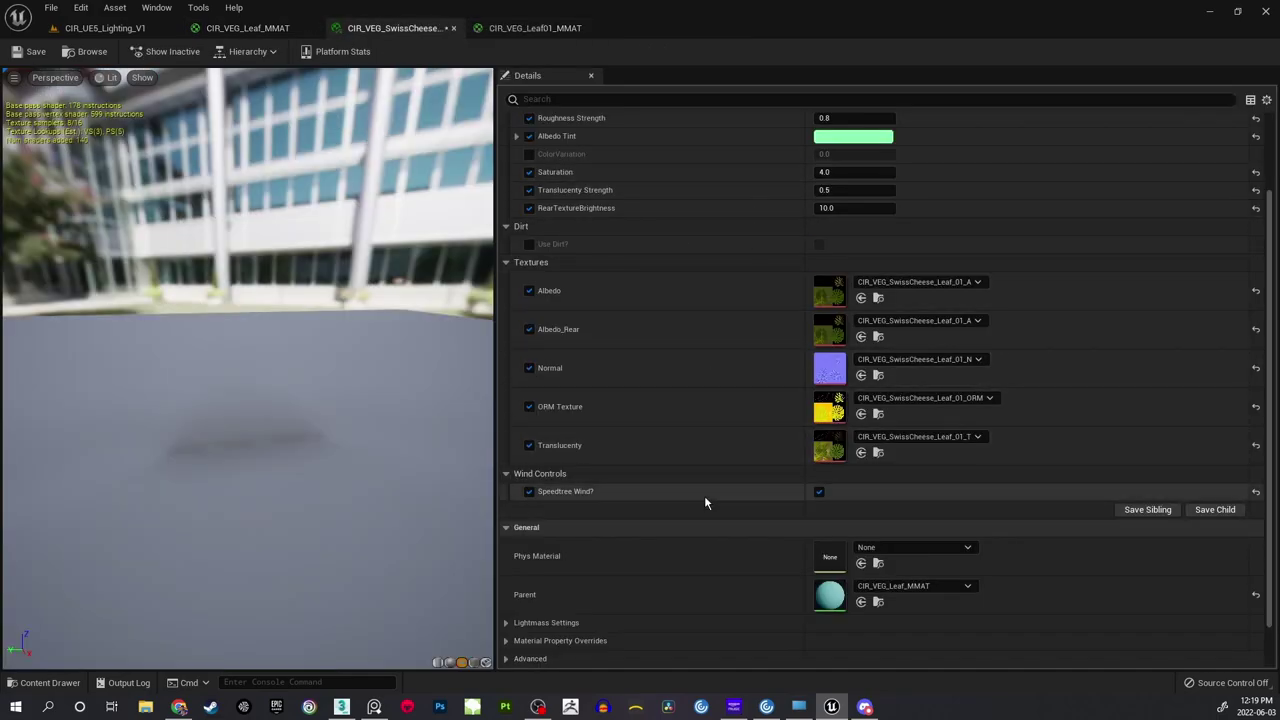
left_click(533, 28)
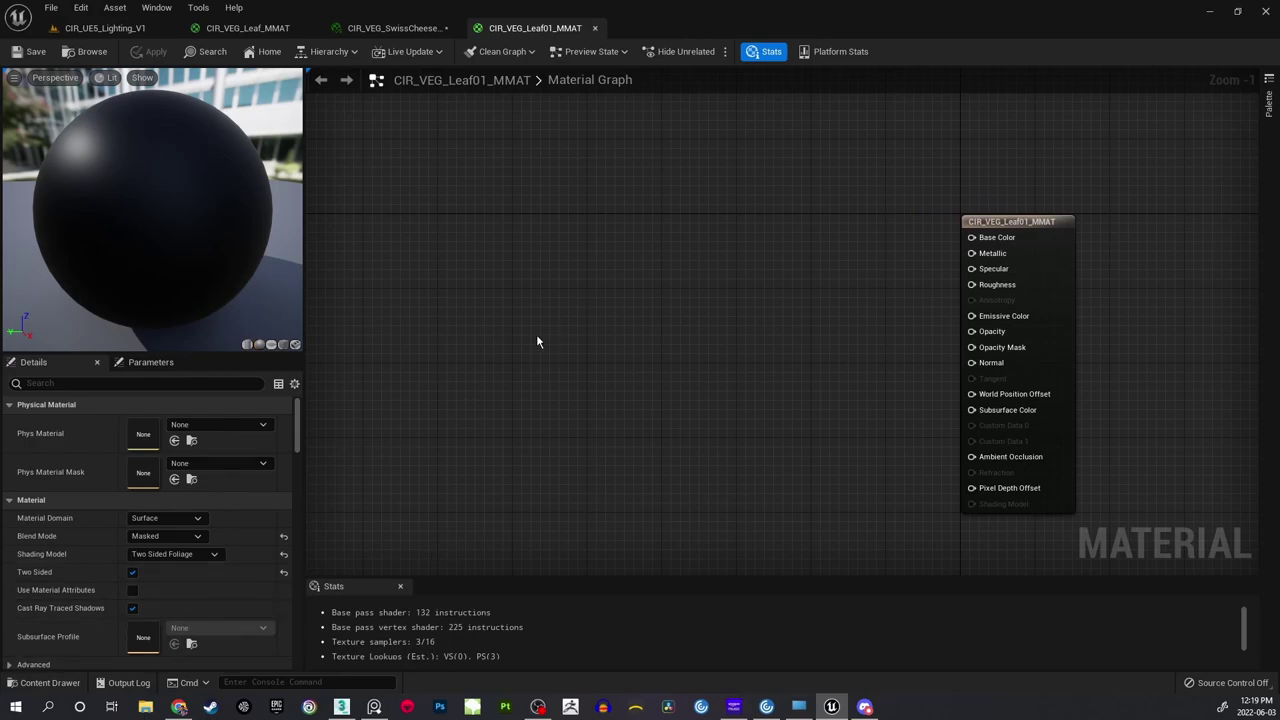
right_click_drag(712, 306, 726, 303)
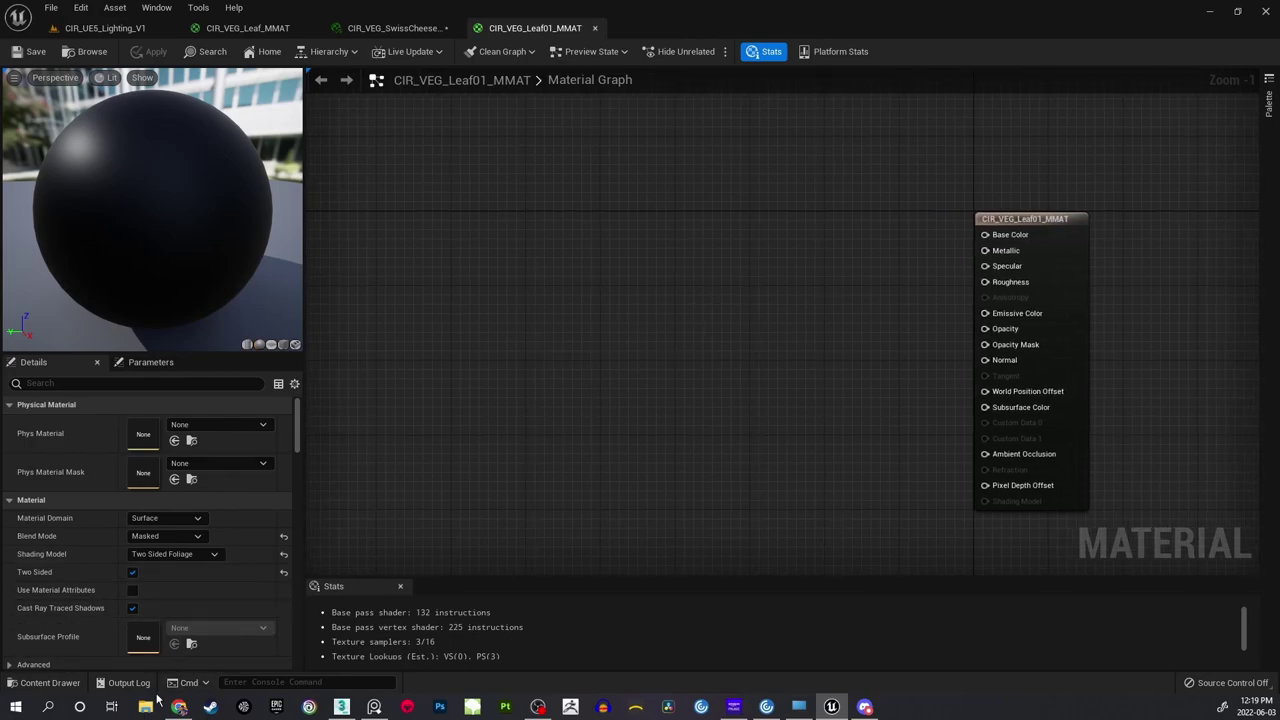
Find the "PH_" textures in the Textures folder and add PH_Color, PH_Greyscale, PH_Normal and PH_ORM to the graph as Texture Samples.
left_click(45, 683)
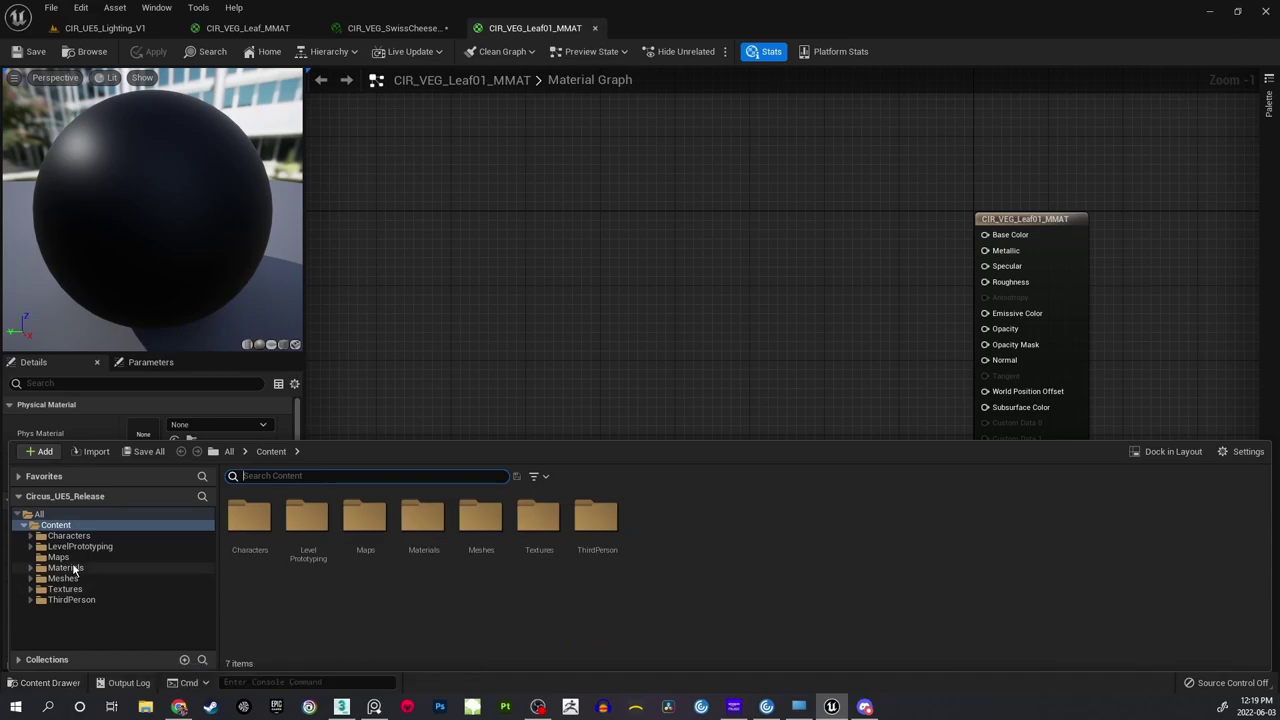
double_click(50, 589)
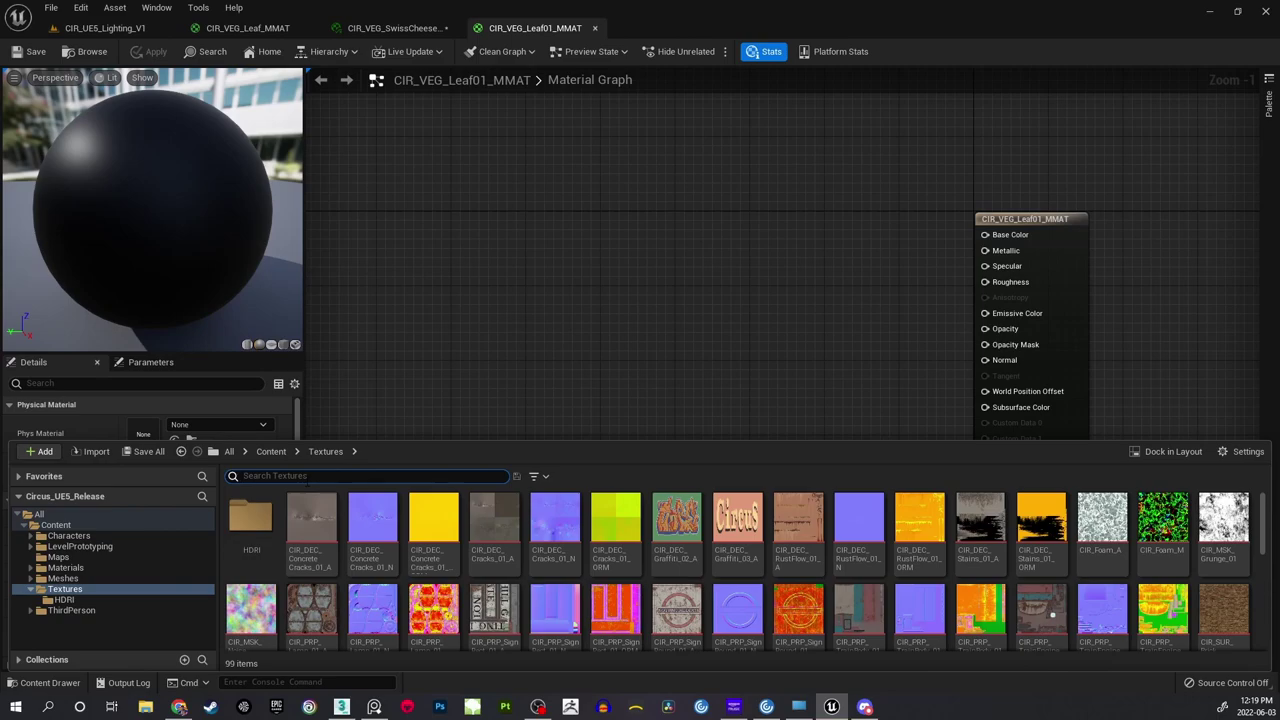
type("PH_")
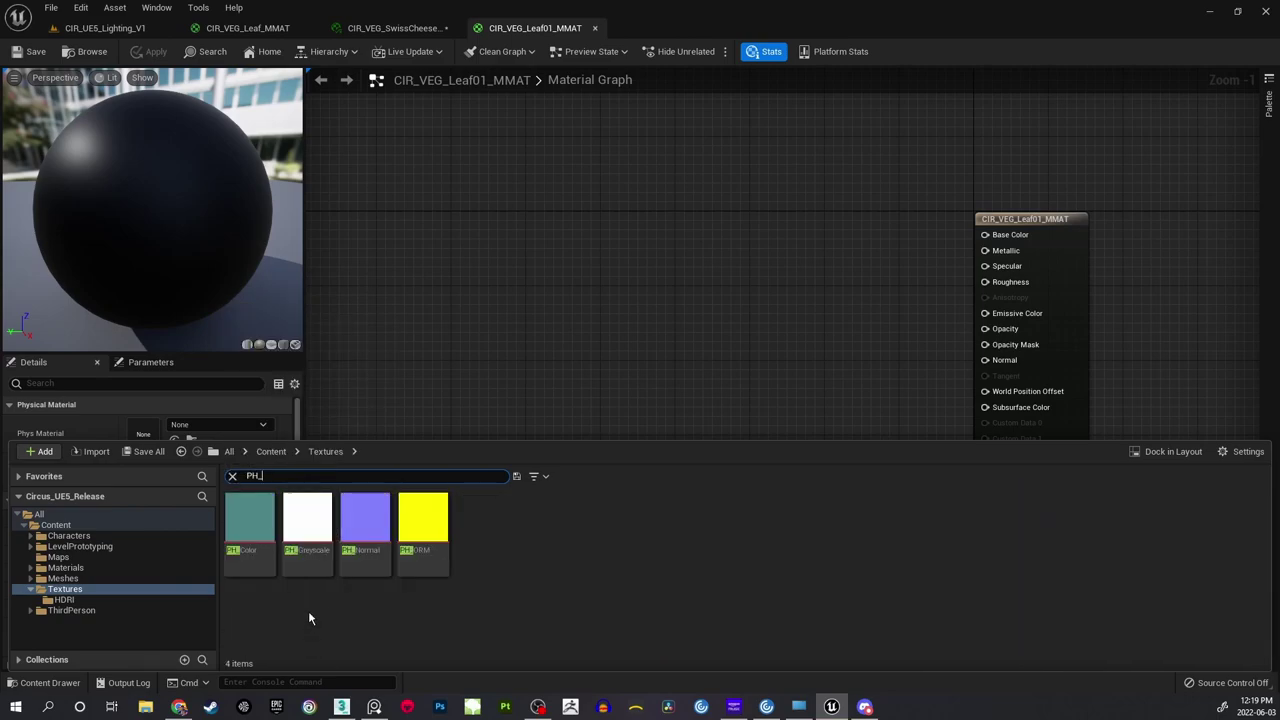
left_click(250, 520)
left_click(432, 536, "shift")
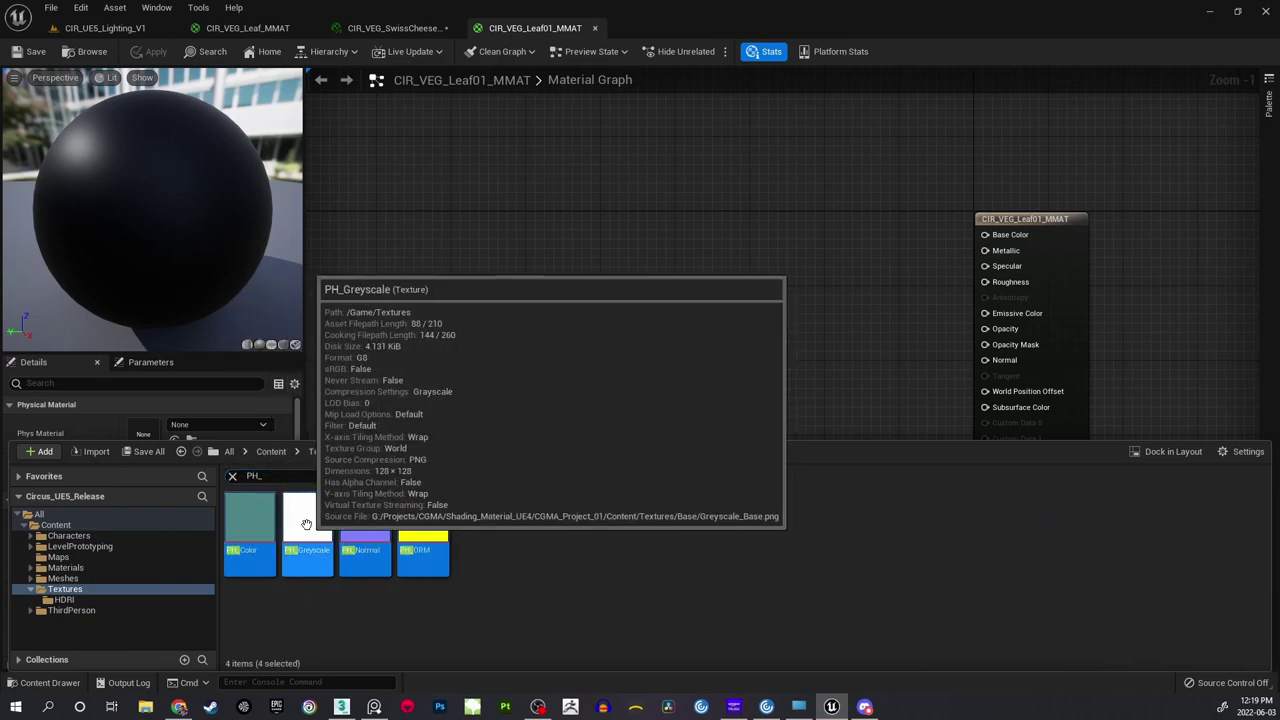
left_click_drag(306, 524, 524, 221)
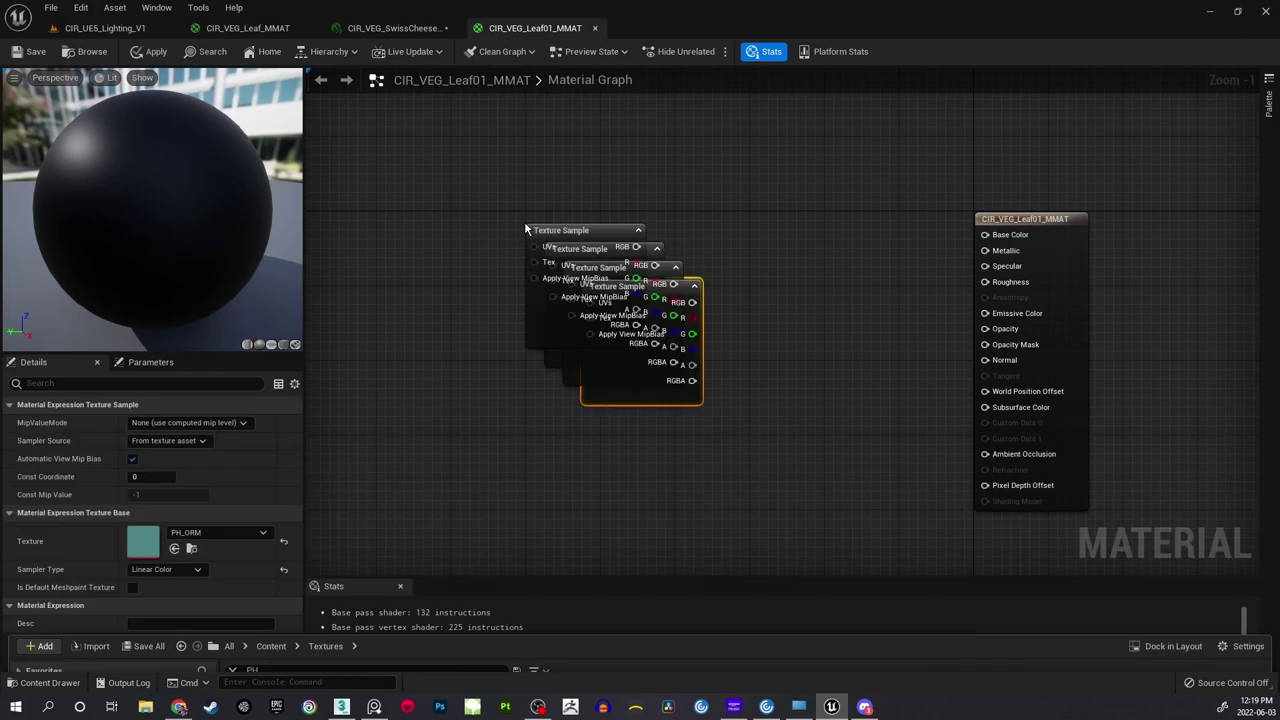
left_click(760, 313)
Spread the overlapping Texture Samples apart, moving the PH_ORM, PH_Color and PH_Normal nodes to separate spots.
right_click_drag(722, 347, 741, 236)
left_click_drag(620, 176, 563, 380)
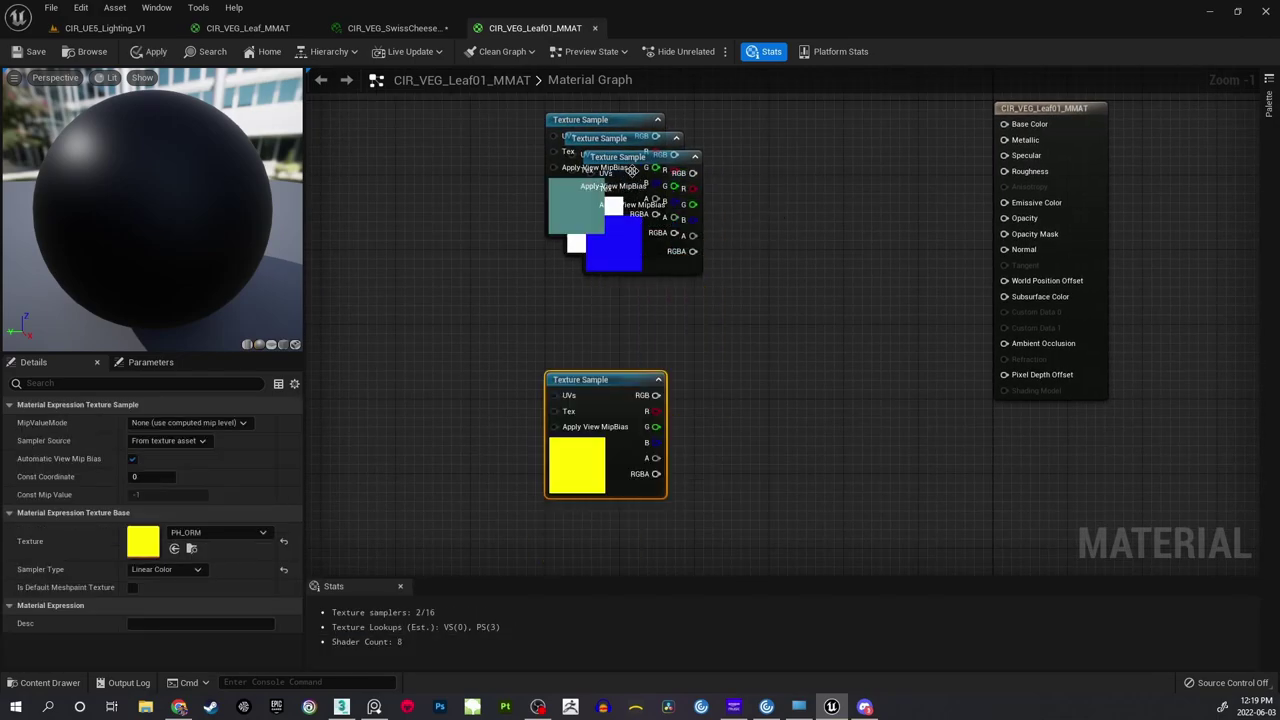
left_click_drag(570, 205, 375, 344)
left_click_drag(630, 160, 796, 293)
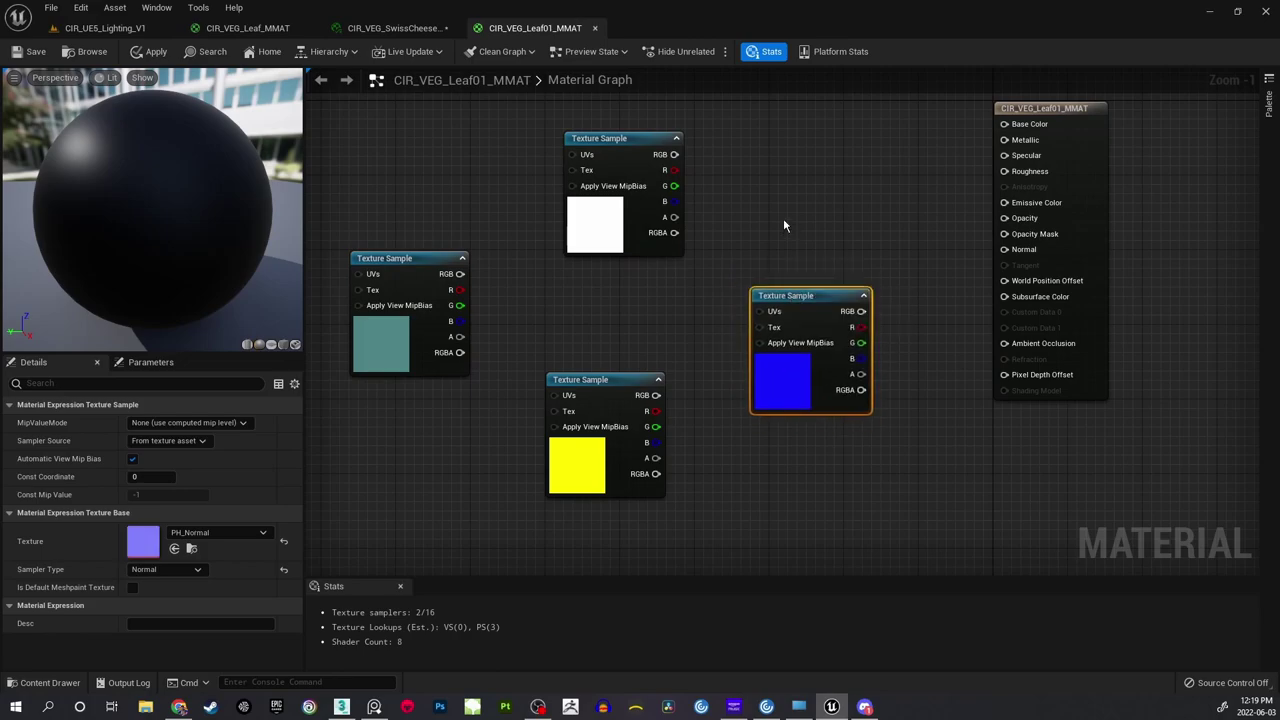
Move the PH_Greyscale Texture Sample down, well below the PH_Color node.
left_click(784, 226)
right_click_drag(784, 226, 823, 280)
left_click_drag(670, 192, 420, 487)
right_click_drag(505, 425, 589, 241)
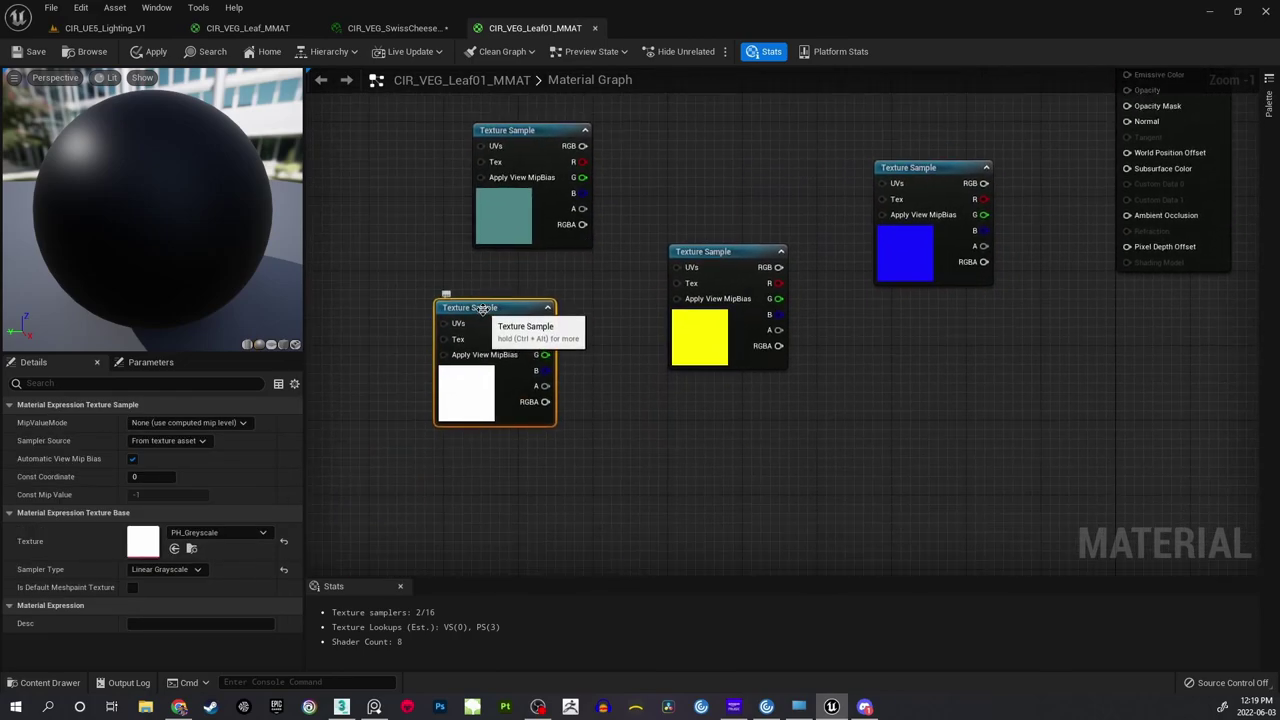
left_click_drag(483, 310, 557, 498)
left_click(685, 183)
right_click_drag(685, 183, 647, 296)
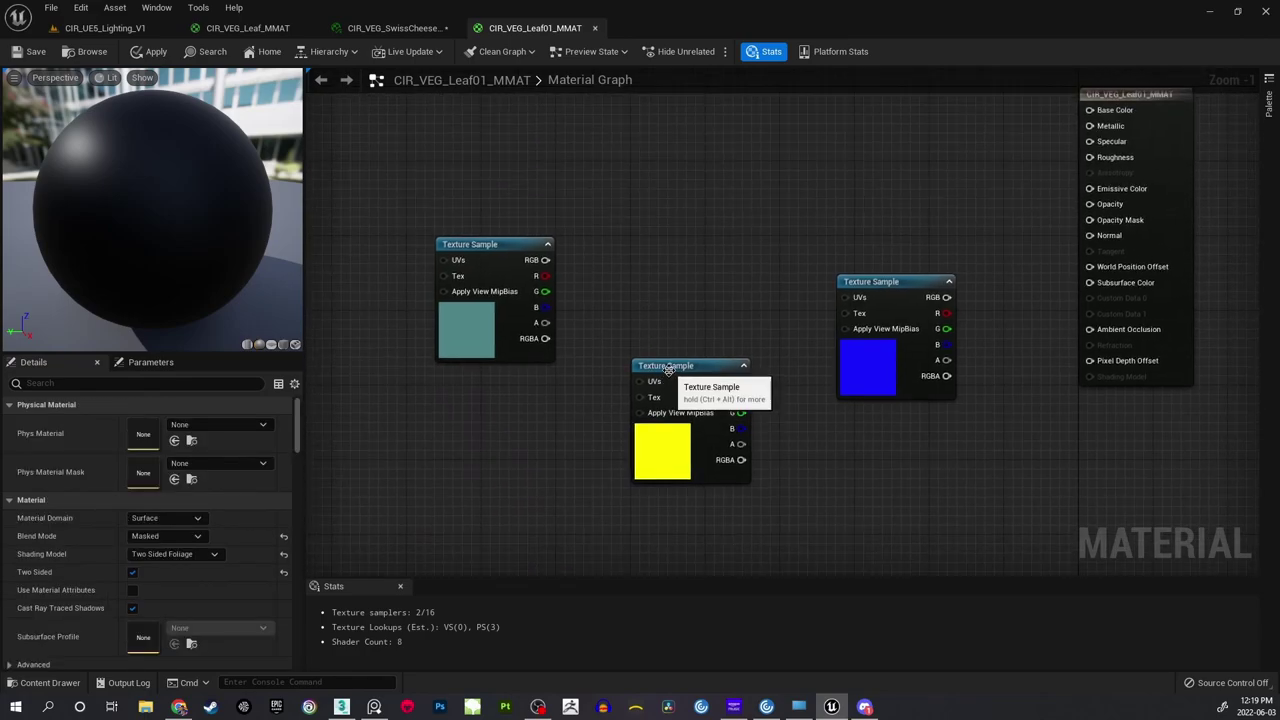
Move the PH_ORM Texture Sample lower, clear of the PH_Color and PH_Normal nodes.
left_click_drag(672, 364, 701, 446)
left_click(726, 314)
right_click_drag(726, 314, 716, 381)
left_click_drag(730, 526, 677, 508)
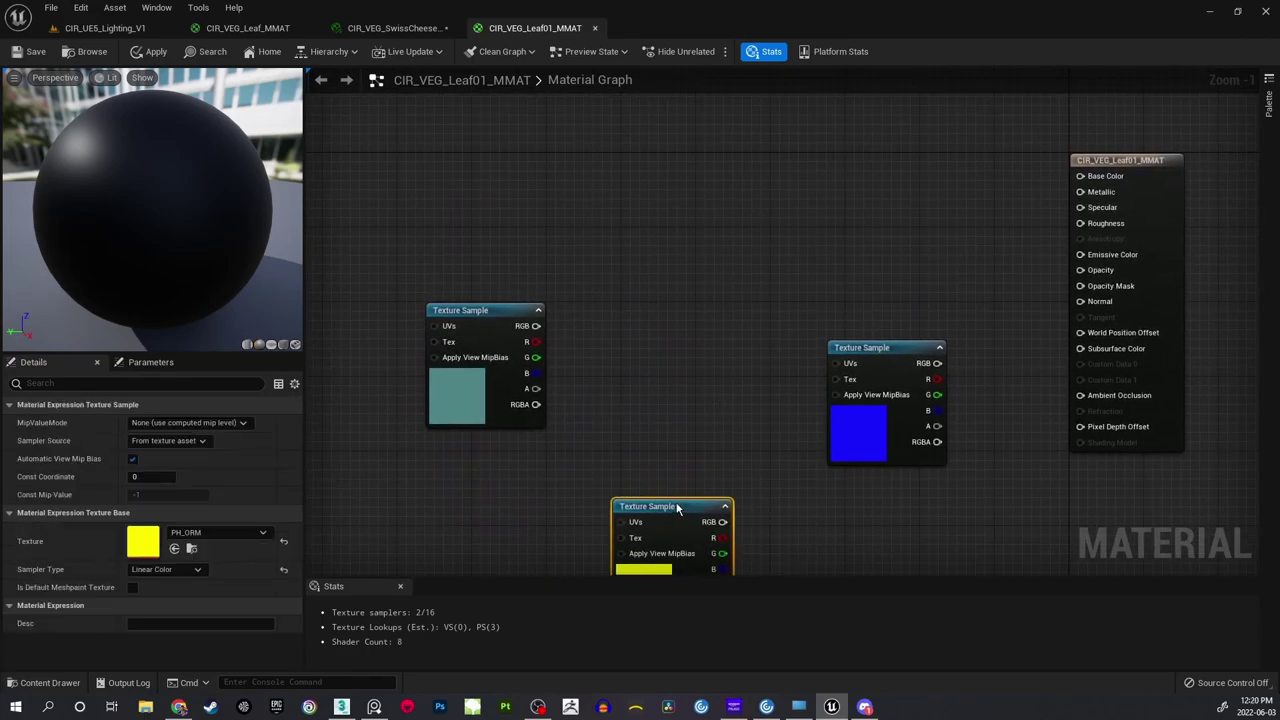
right_click_drag(690, 466, 695, 398)
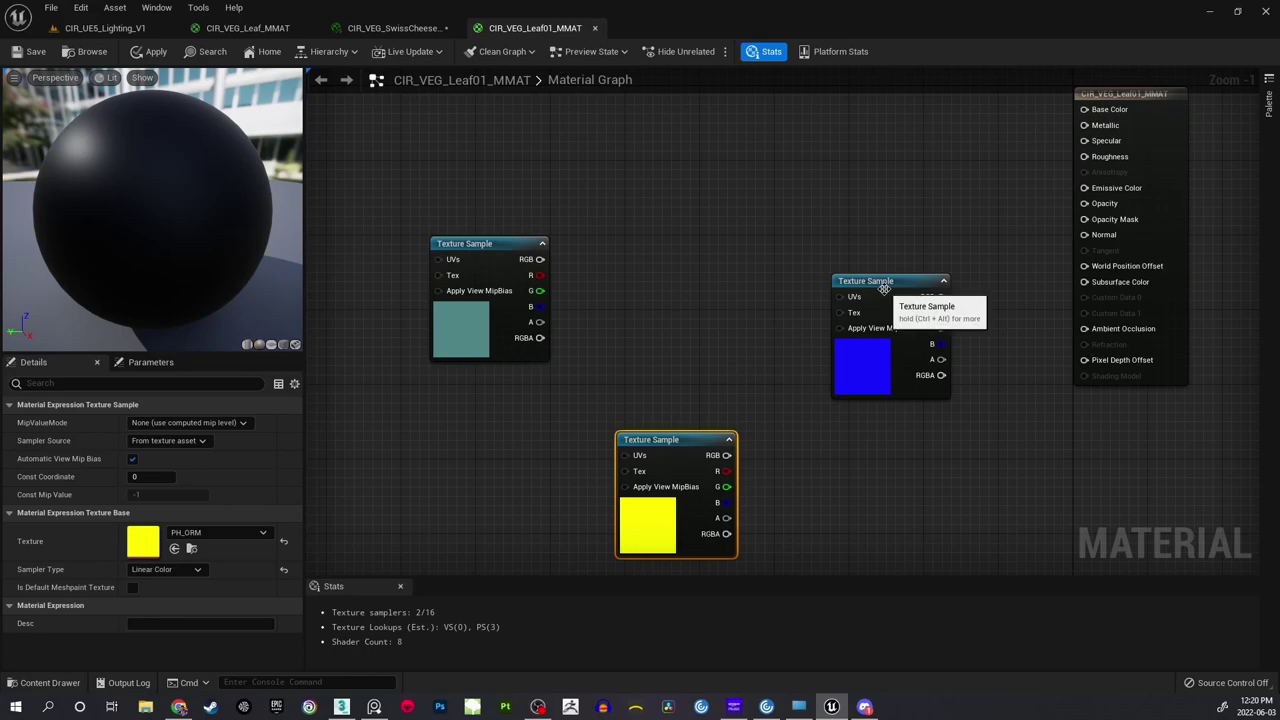
Stack the PH_Color Texture Sample directly above the PH_Normal one in a column facing the material output node.
left_click_drag(878, 284, 677, 273)
right_click_drag(665, 192, 680, 337)
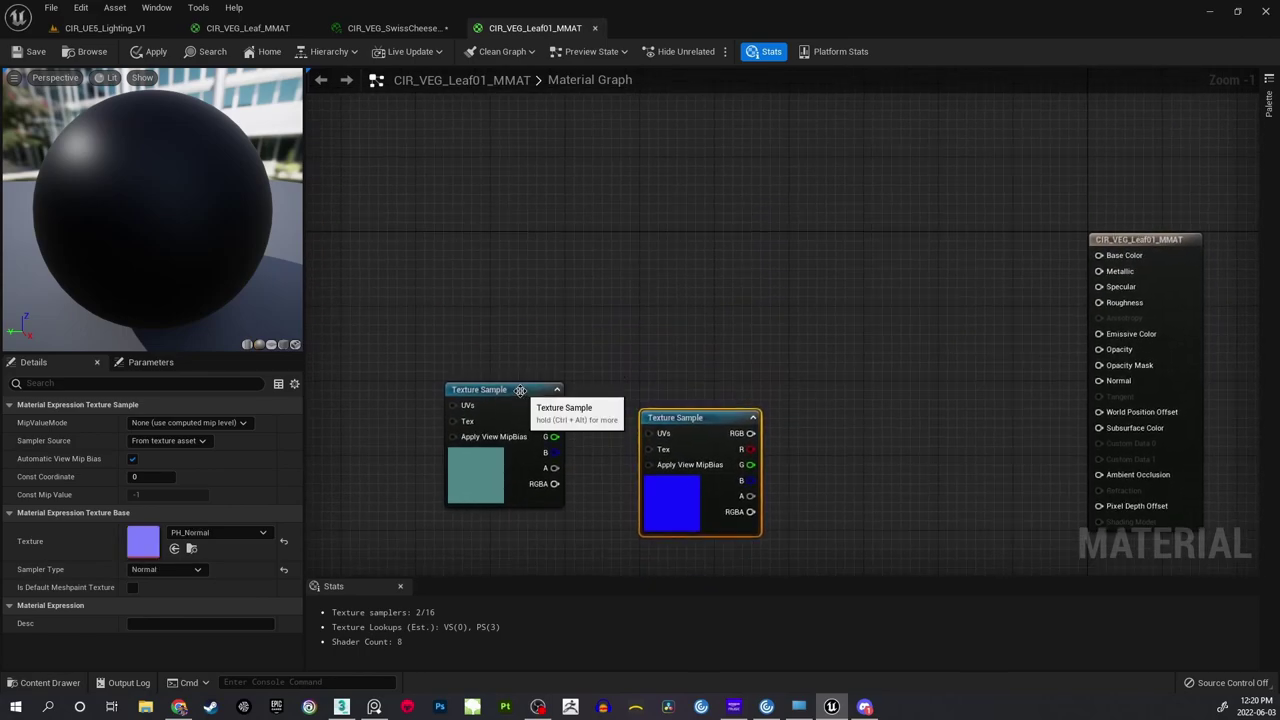
left_click_drag(521, 390, 719, 163)
left_click(753, 349)
right_click_drag(753, 349, 739, 379)
left_click_drag(700, 450, 700, 376)
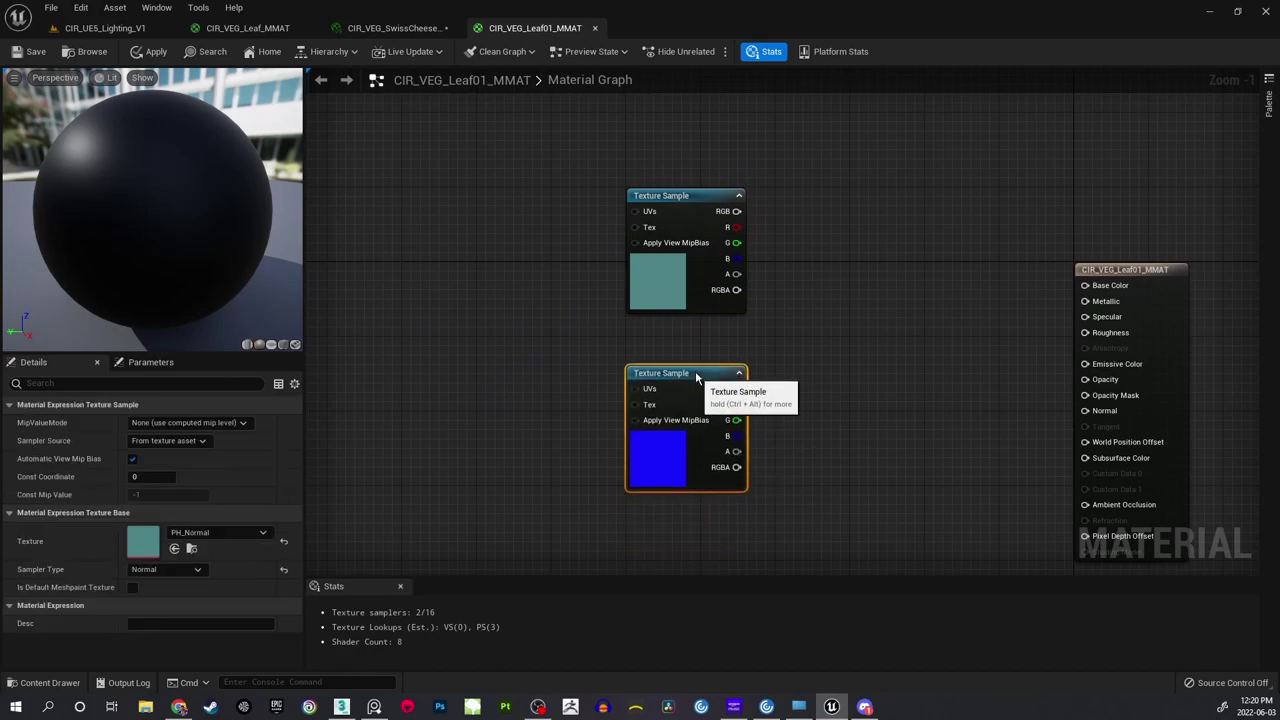
Place the PH_ORM Texture Sample directly below PH_Normal to continue the column.
left_click(803, 379)
right_click_drag(772, 567, 751, 374)
left_click_drag(675, 426, 684, 344)
left_click(838, 279)
right_click_drag(838, 279, 829, 413)
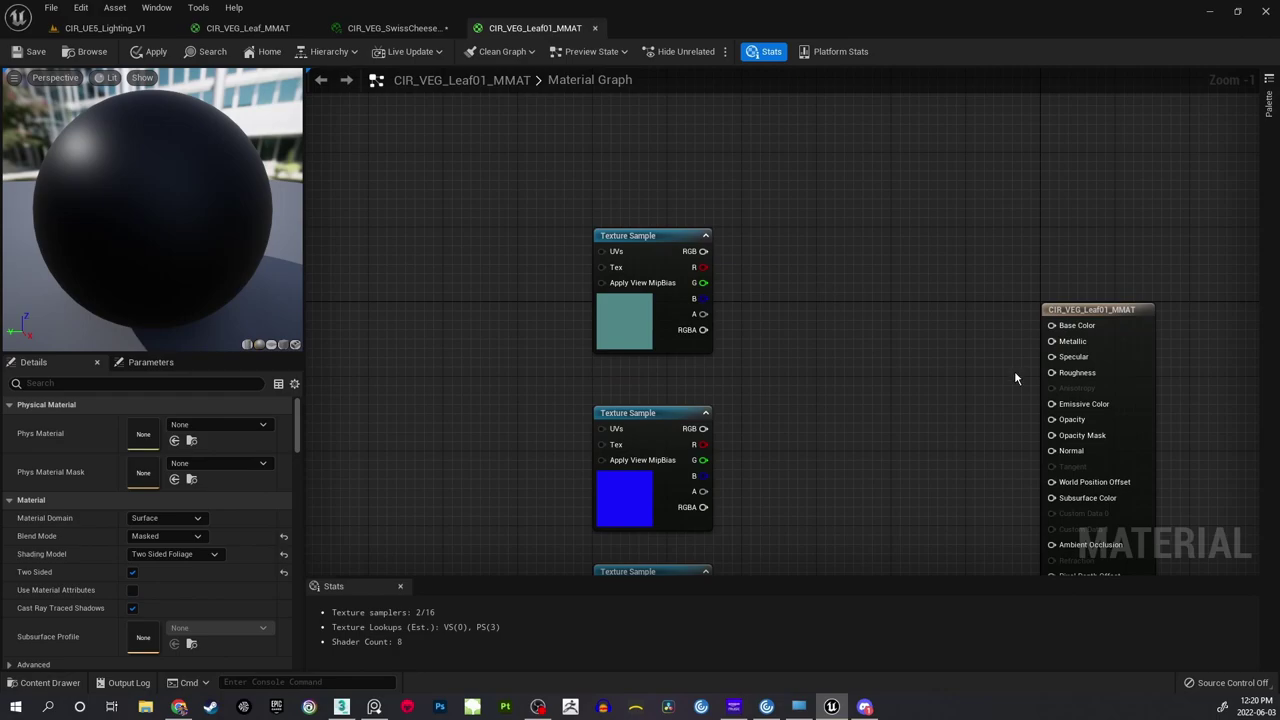
Convert the color, normal and ORM Texture Sample nodes to parameters together.
right_click_drag(874, 366, 848, 337)
right_click_drag(817, 237, 819, 202)
scroll(816, 148, "down", 1)
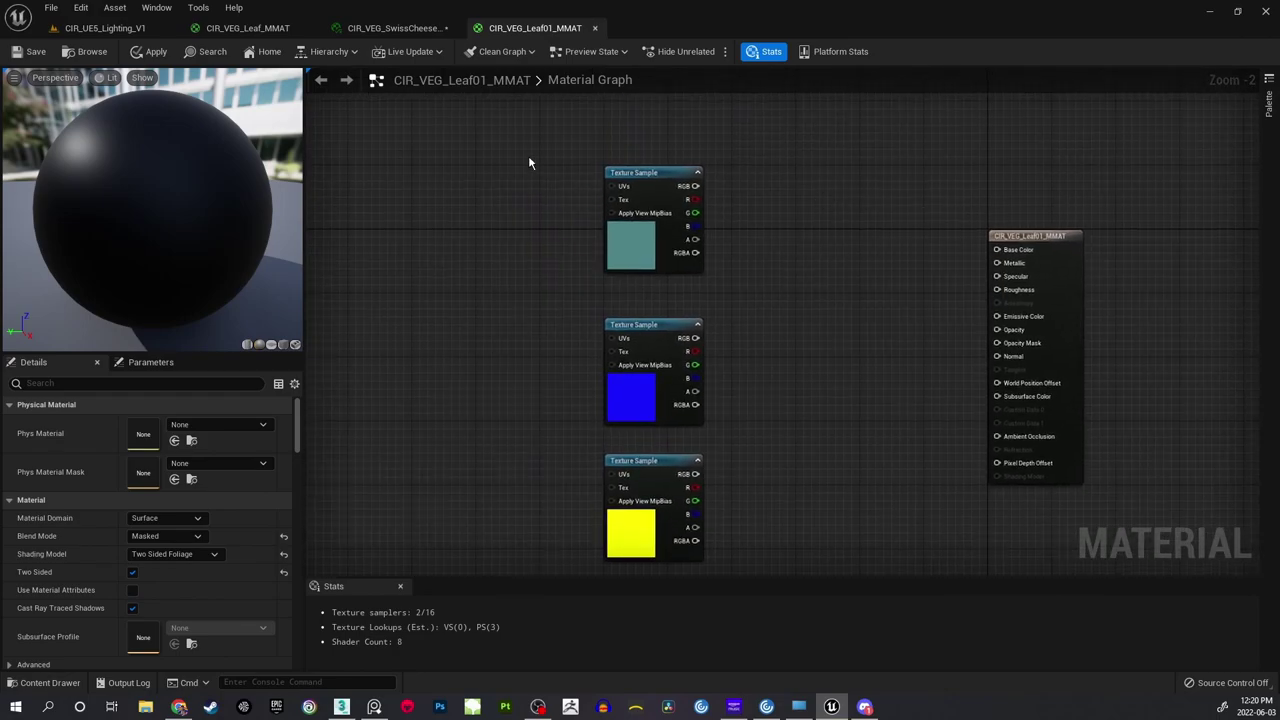
left_click_drag(525, 145, 728, 490)
right_click_drag(650, 172, 658, 260)
right_click(667, 261)
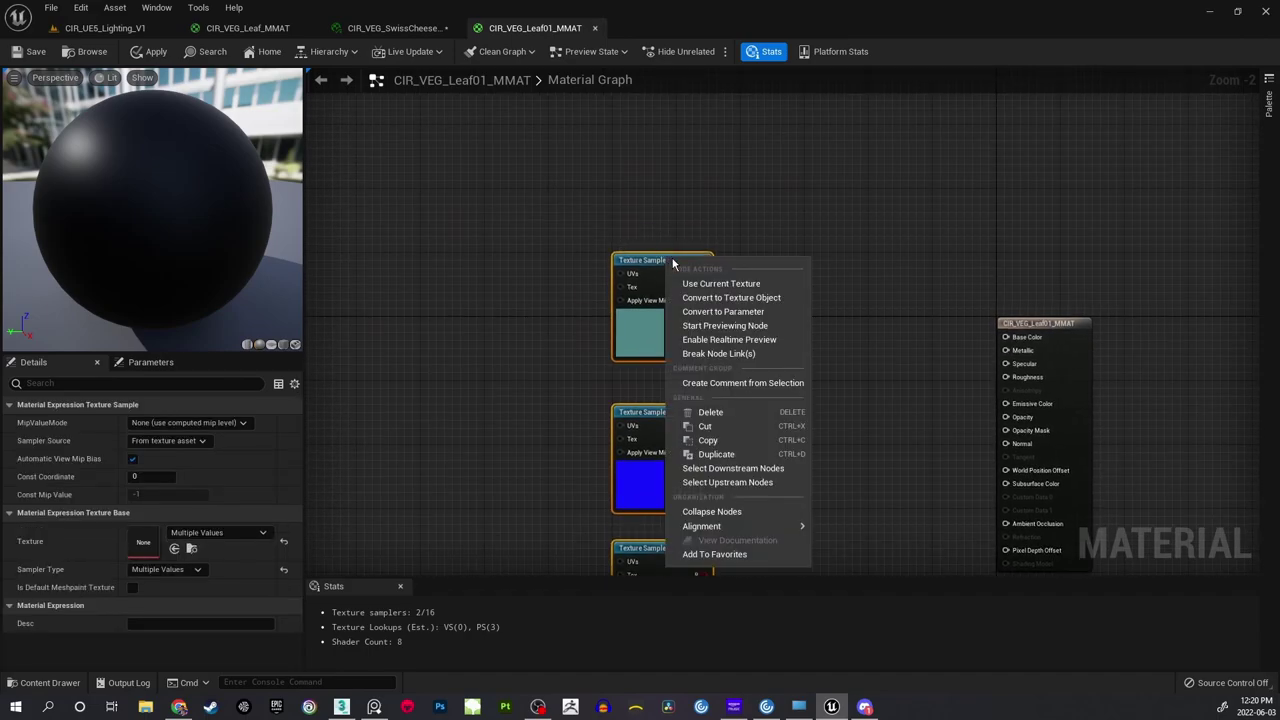
left_click(735, 312)
left_click(789, 306)
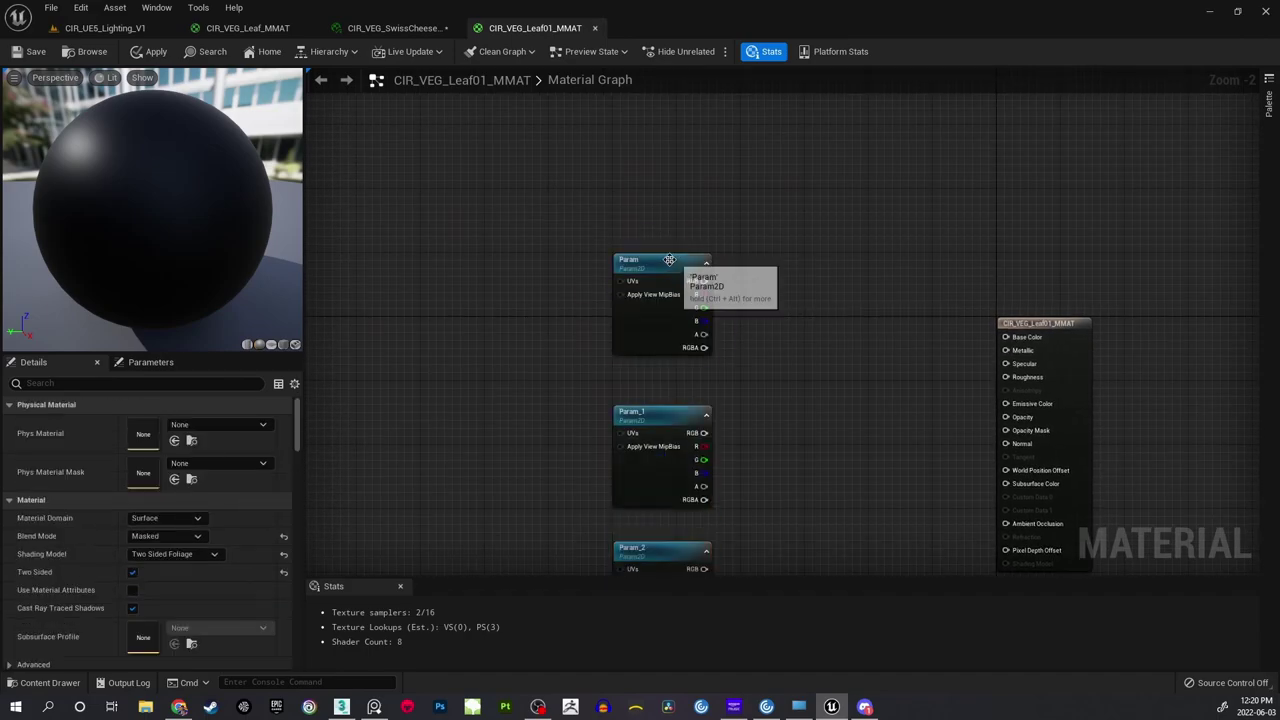
Name the teal color texture parameter Albedo.
double_click(666, 258)
type("Albedo")
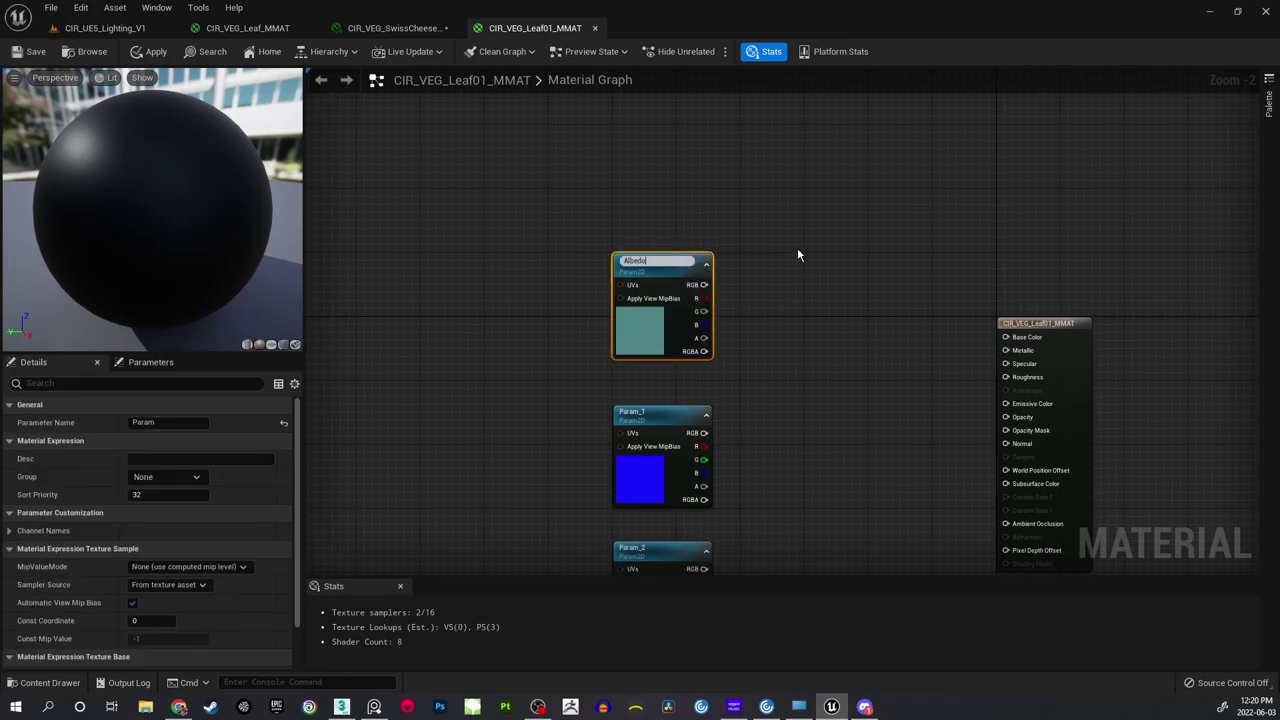
key("Return")
Name the blue texture parameter below Albedo Normal.
right_click_drag(845, 373, 827, 231)
left_click(645, 263)
double_click(659, 270)
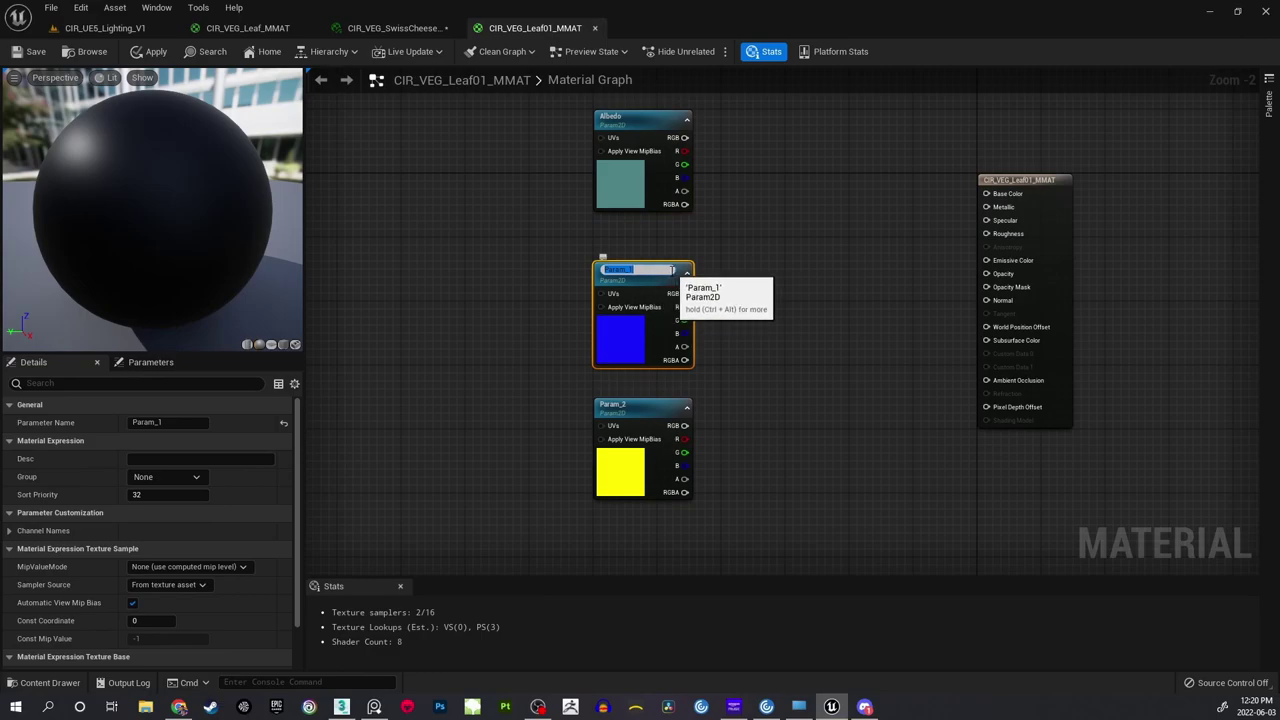
type("Normal")
key("Return")
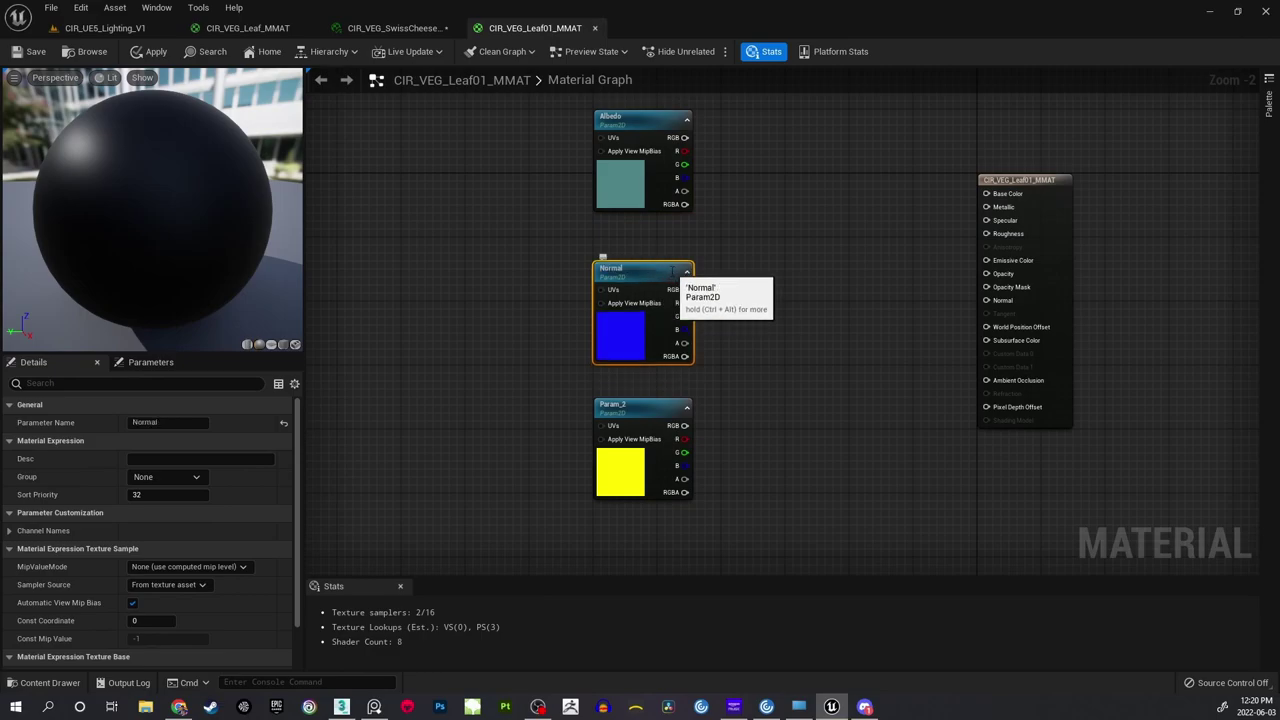
Name the yellow texture parameter at the end of the column ORM.
left_click(651, 405)
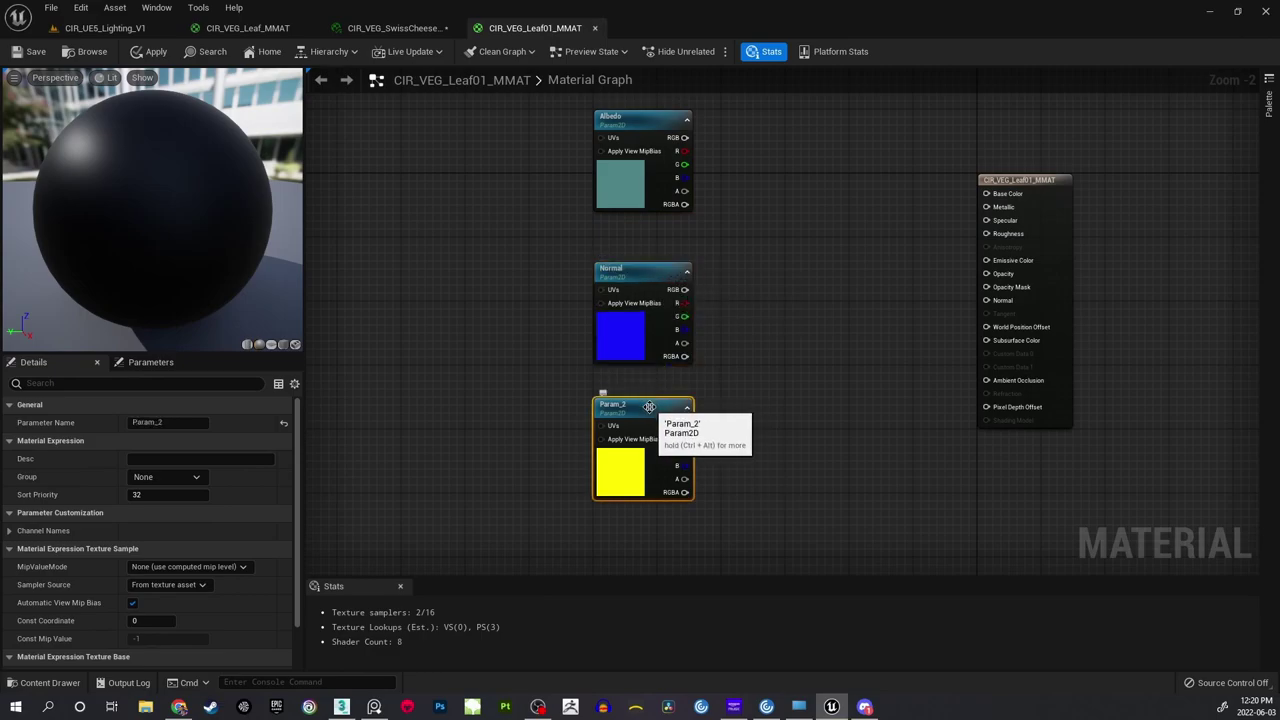
left_click(649, 406)
type("ORM")
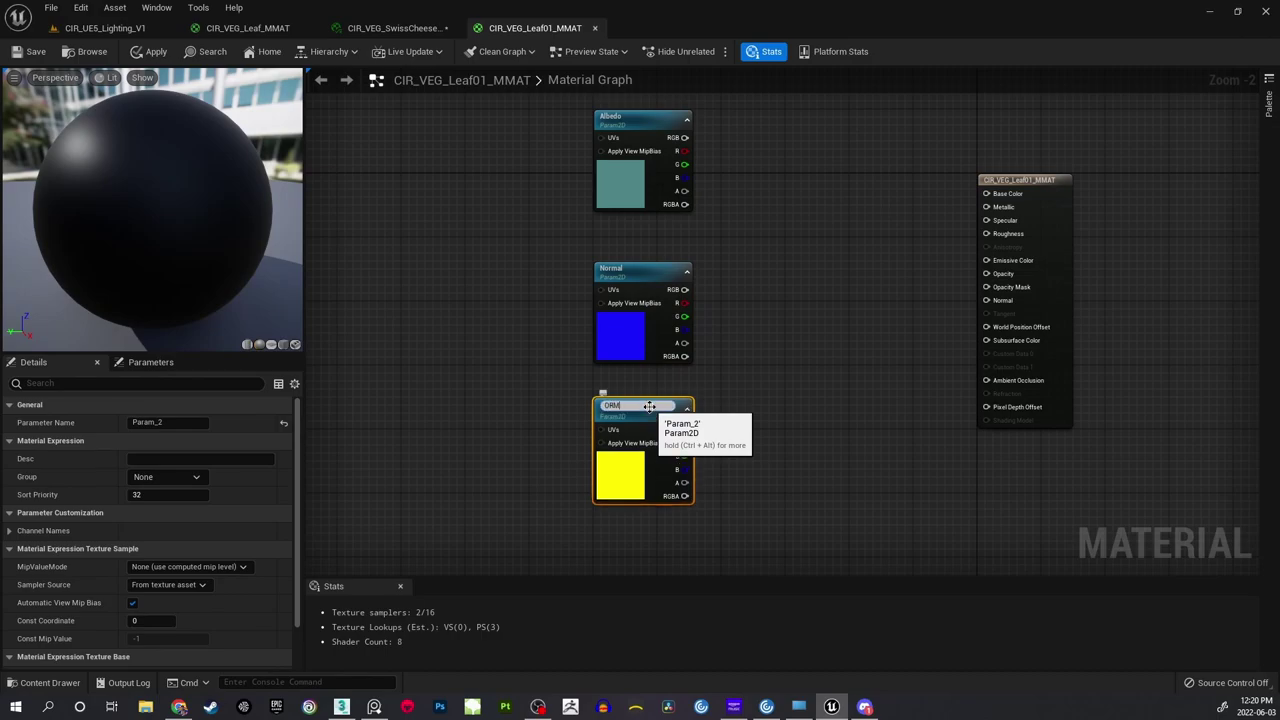
key("Return")
left_click(884, 359)
Assign the Albedo parameter to a new group named Textures and set its sort priority to 1.
right_click_drag(750, 237, 757, 342)
scroll(756, 342, "up", 1)
left_click(638, 201)
right_click_drag(823, 387, 813, 286)
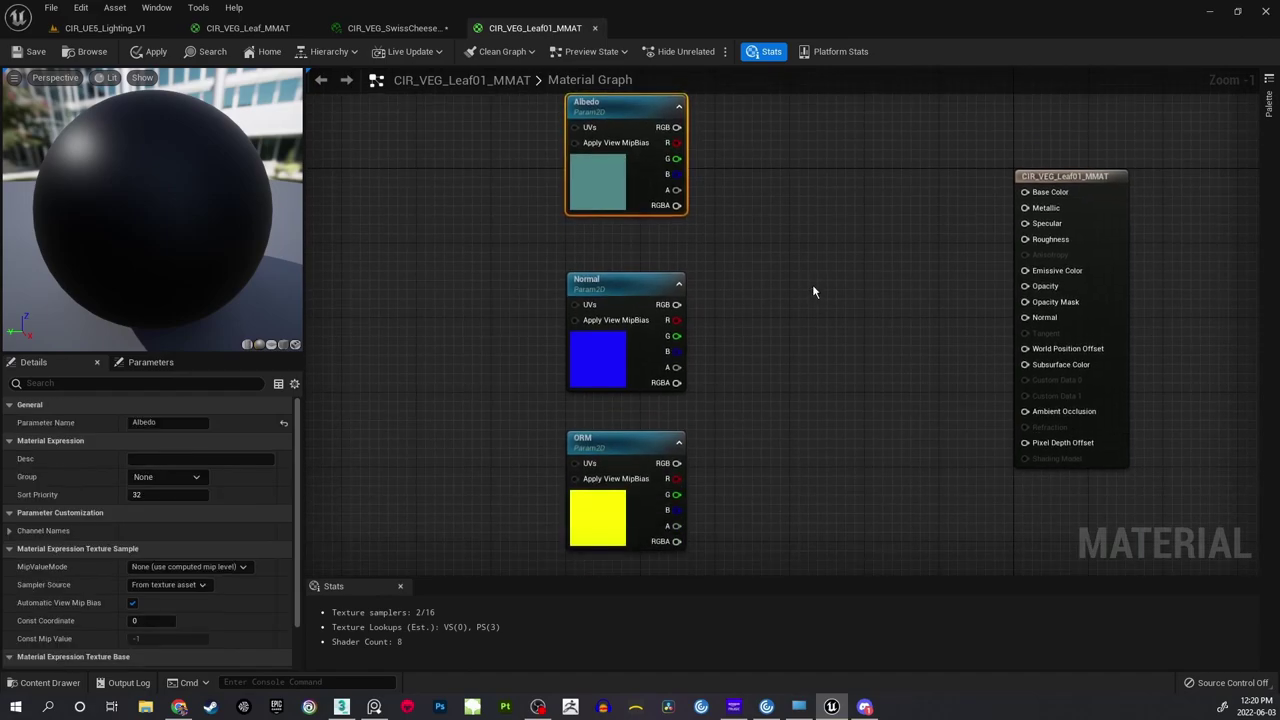
right_click_drag(484, 252, 492, 297)
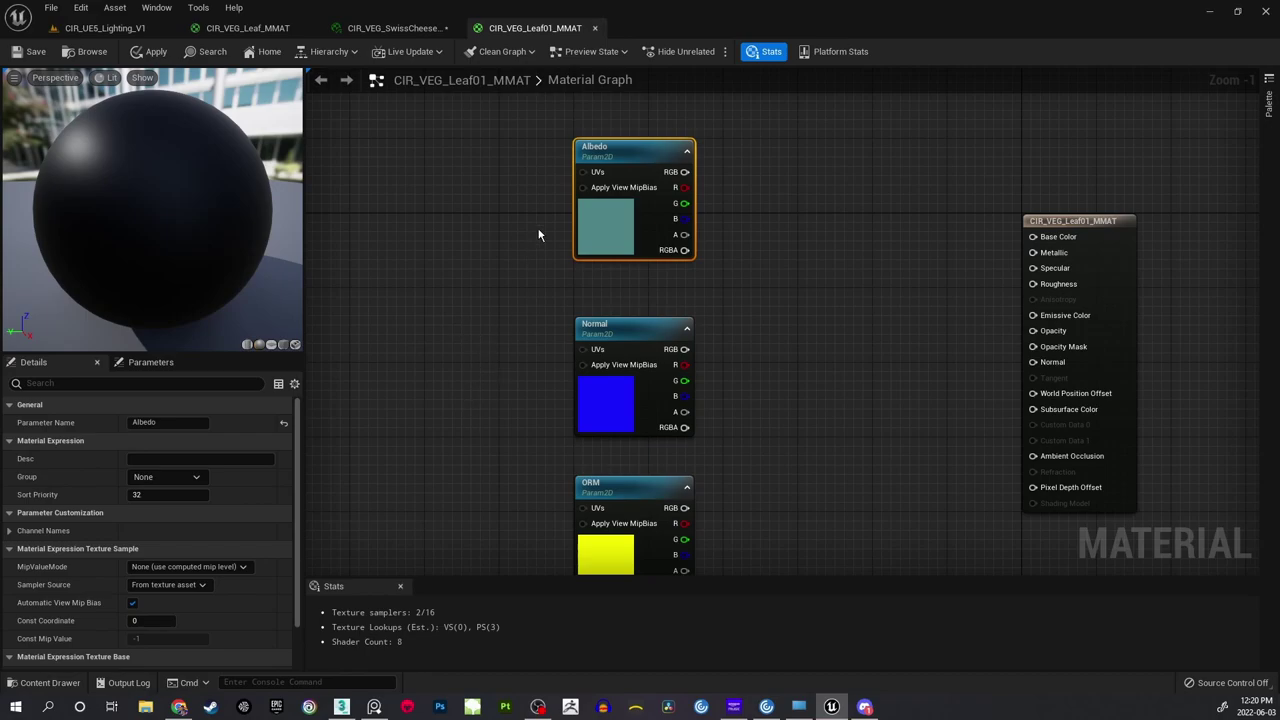
right_click_drag(587, 393, 543, 409)
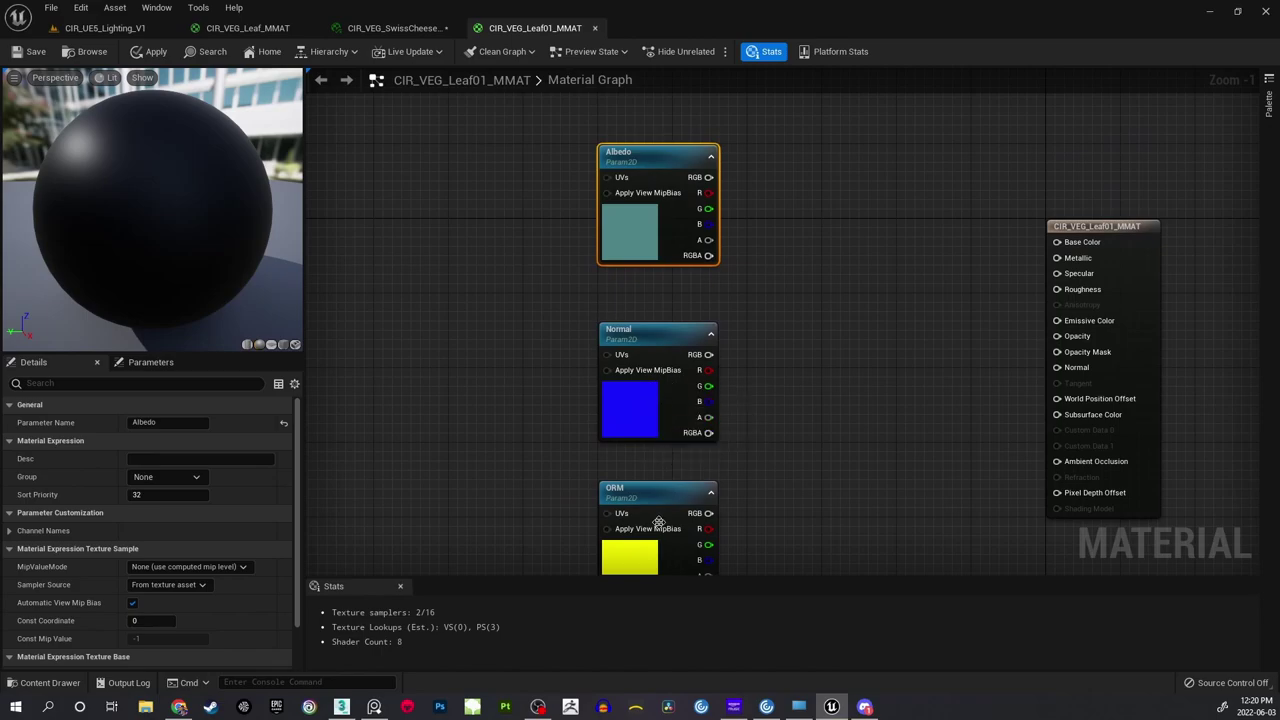
left_click(160, 477)
type("Textures")
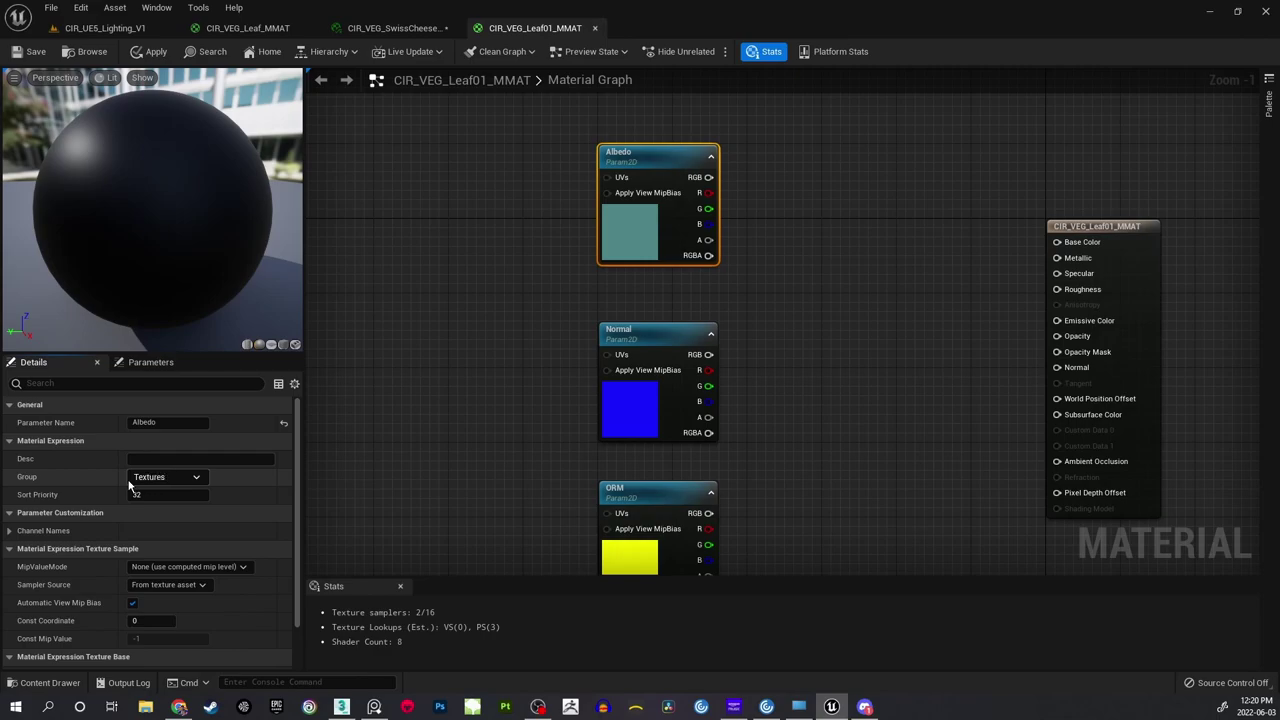
right_click_drag(509, 342, 511, 314)
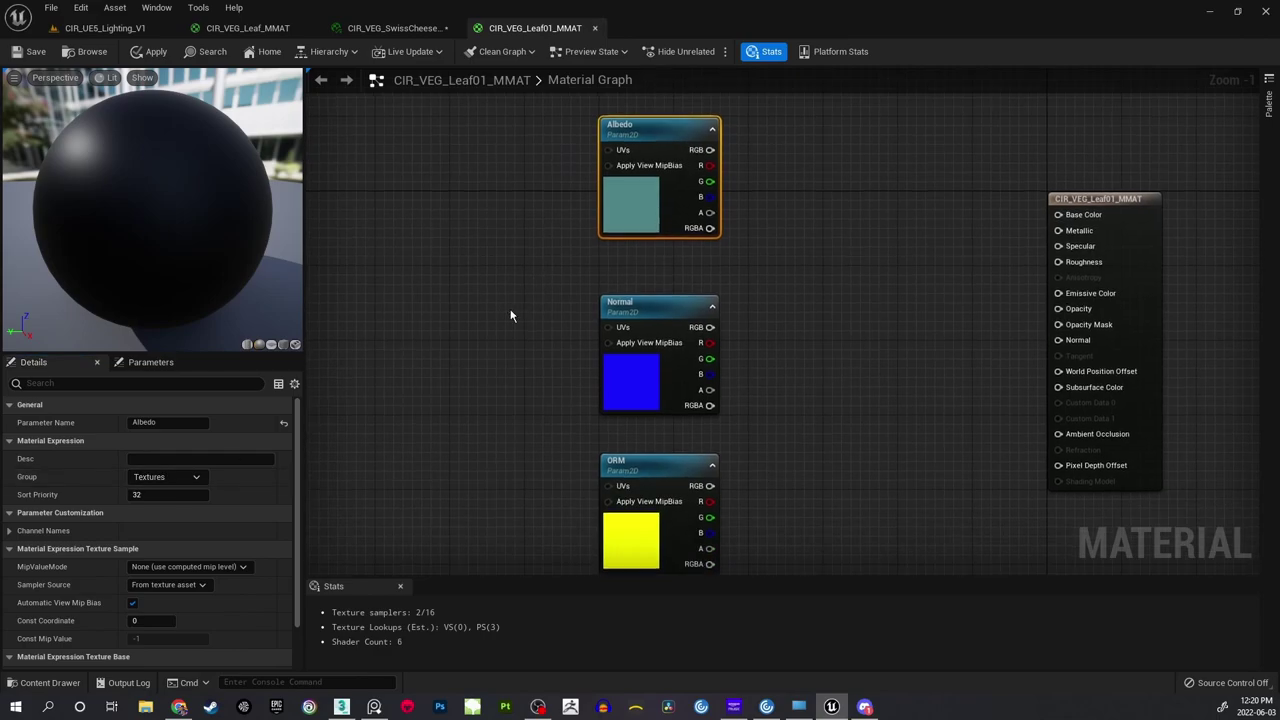
right_click_drag(522, 270, 523, 292)
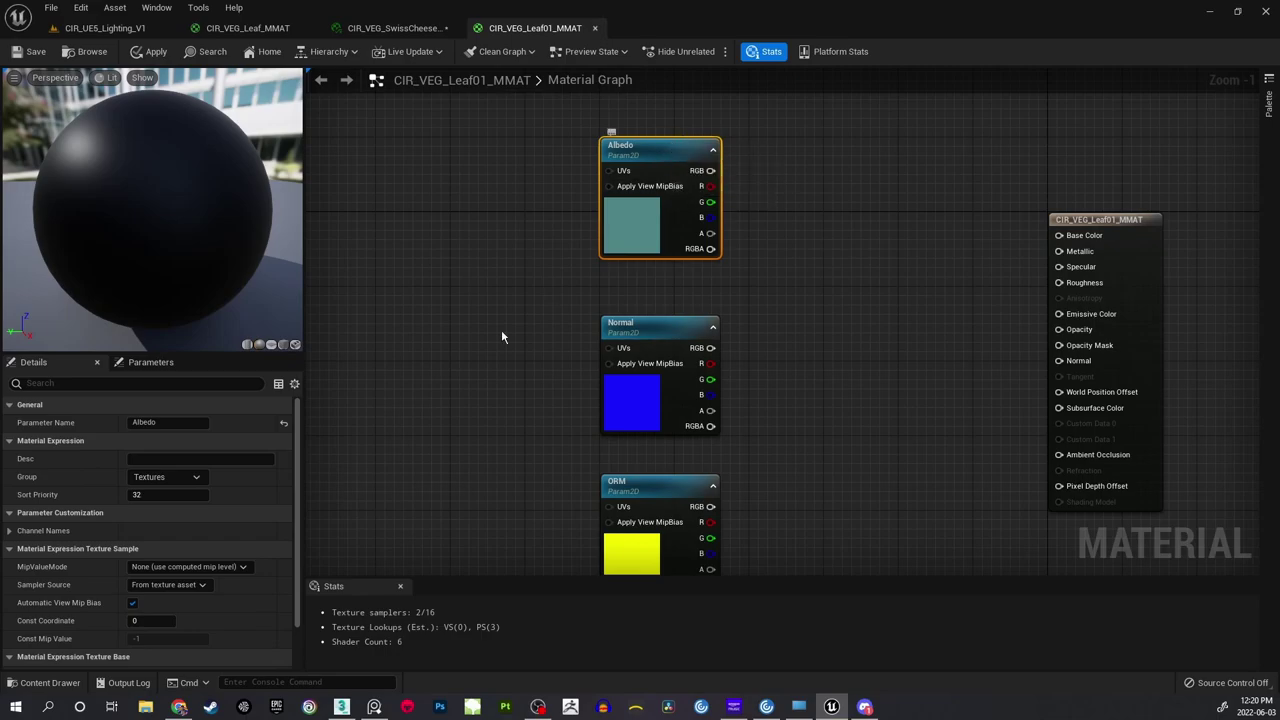
left_click(160, 494)
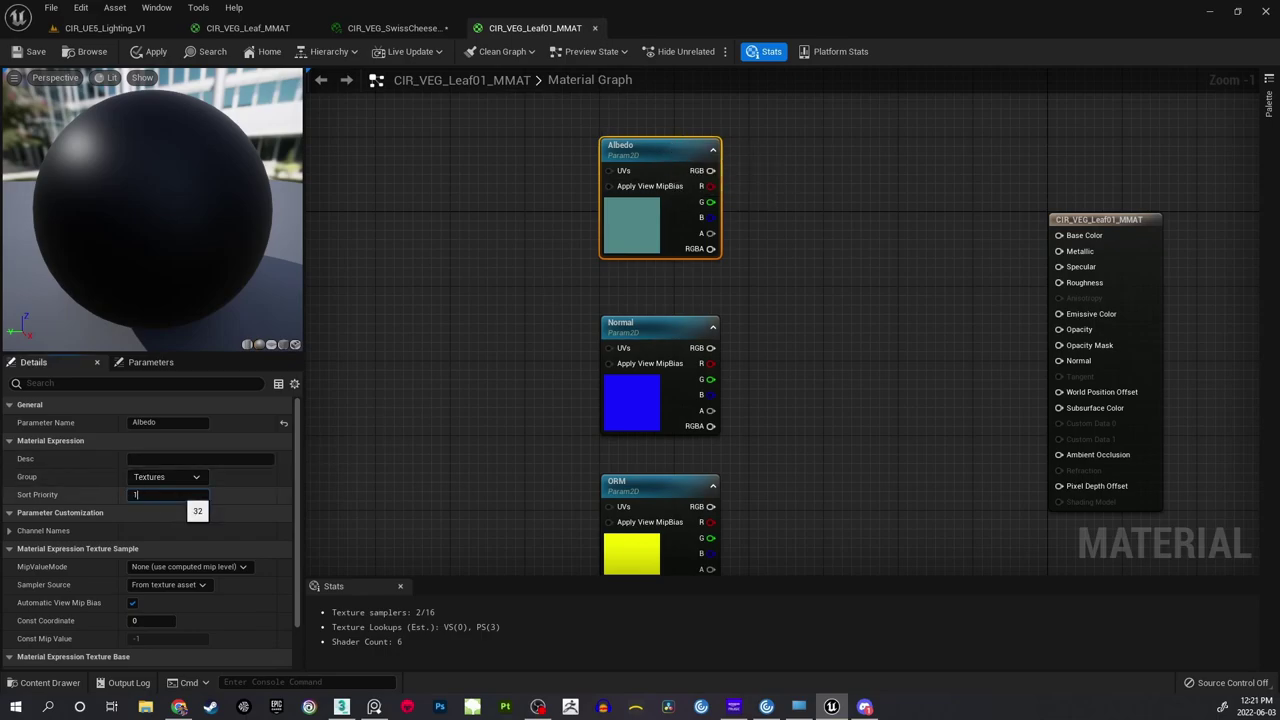
key("Return")
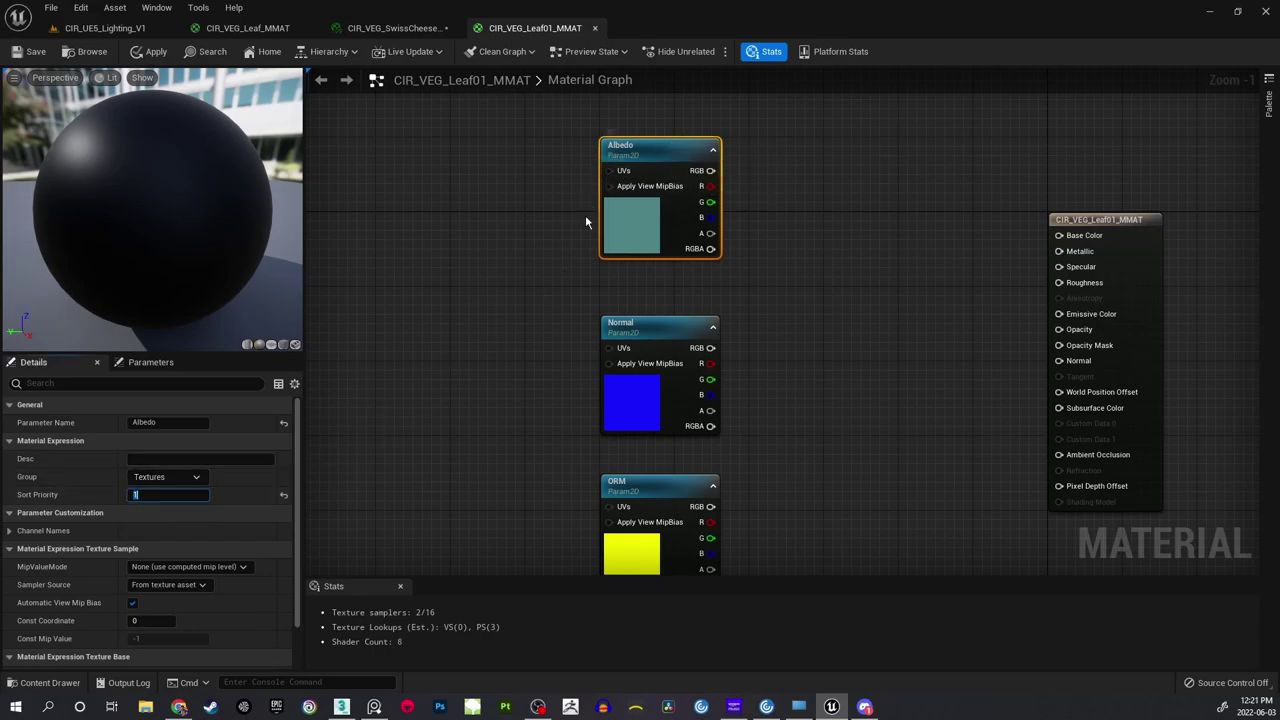
Assign the Normal parameter to the Textures group with sort priority 2.
right_click_drag(509, 317, 512, 255)
left_click(630, 262)
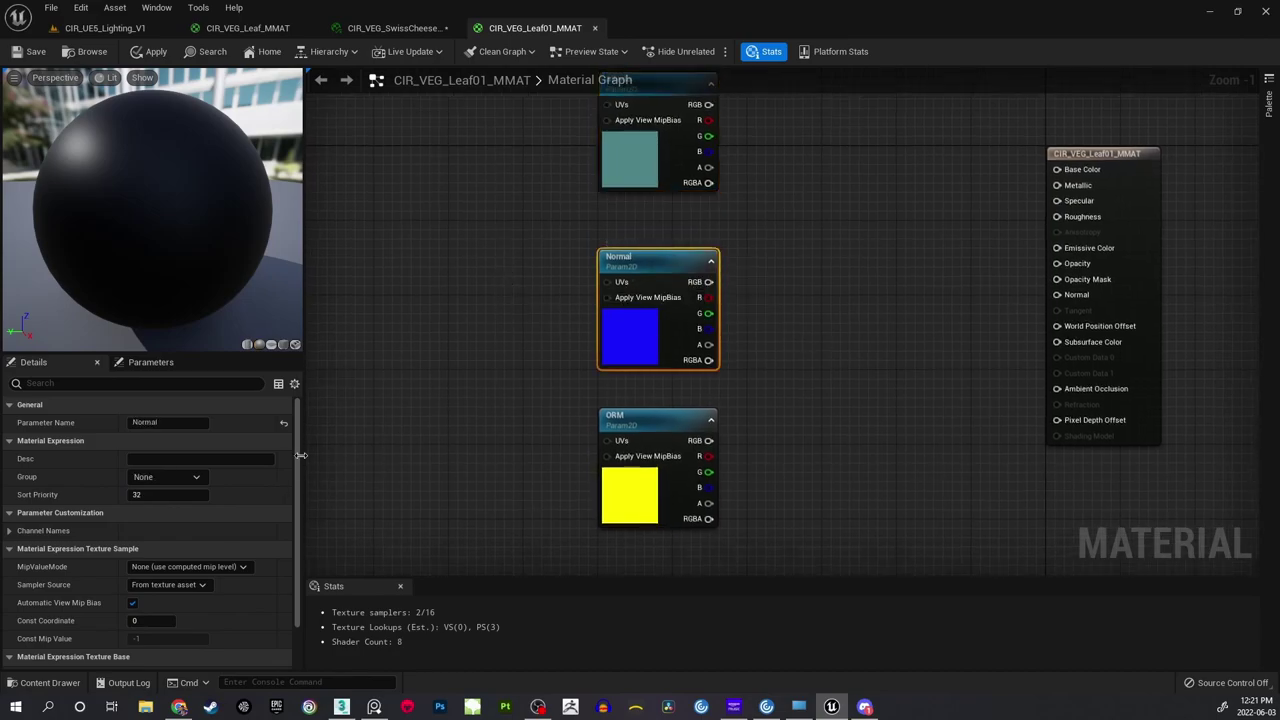
left_click(197, 477)
left_click(163, 505)
left_click(163, 495)
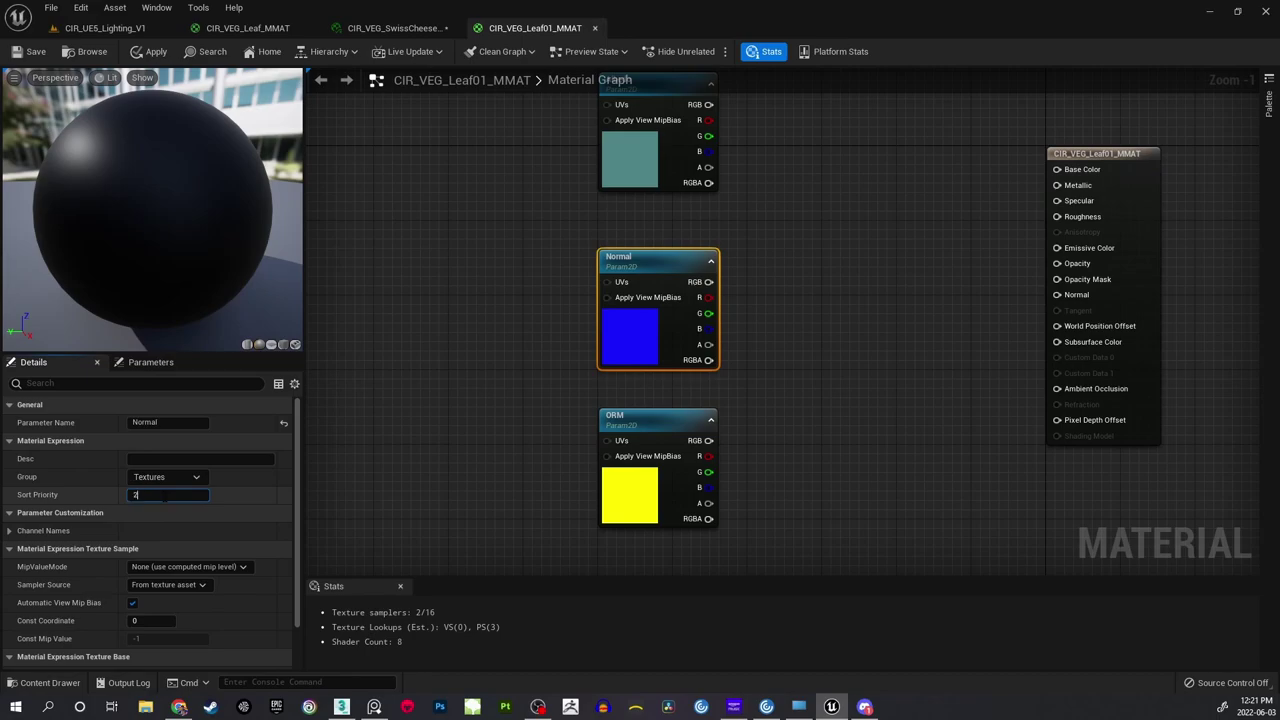
Assign the ORM parameter to the Textures group with sort priority 3.
right_click_drag(446, 430, 457, 355)
left_click(651, 344)
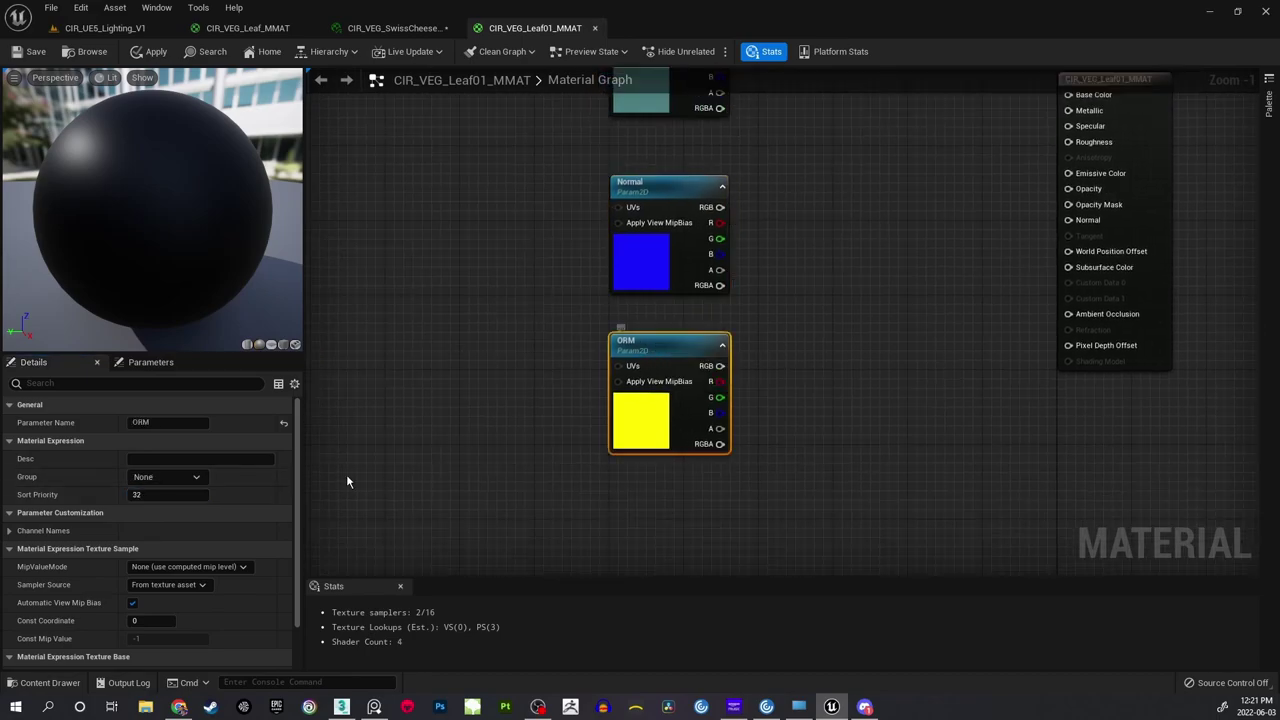
left_click(197, 477)
left_click(165, 502)
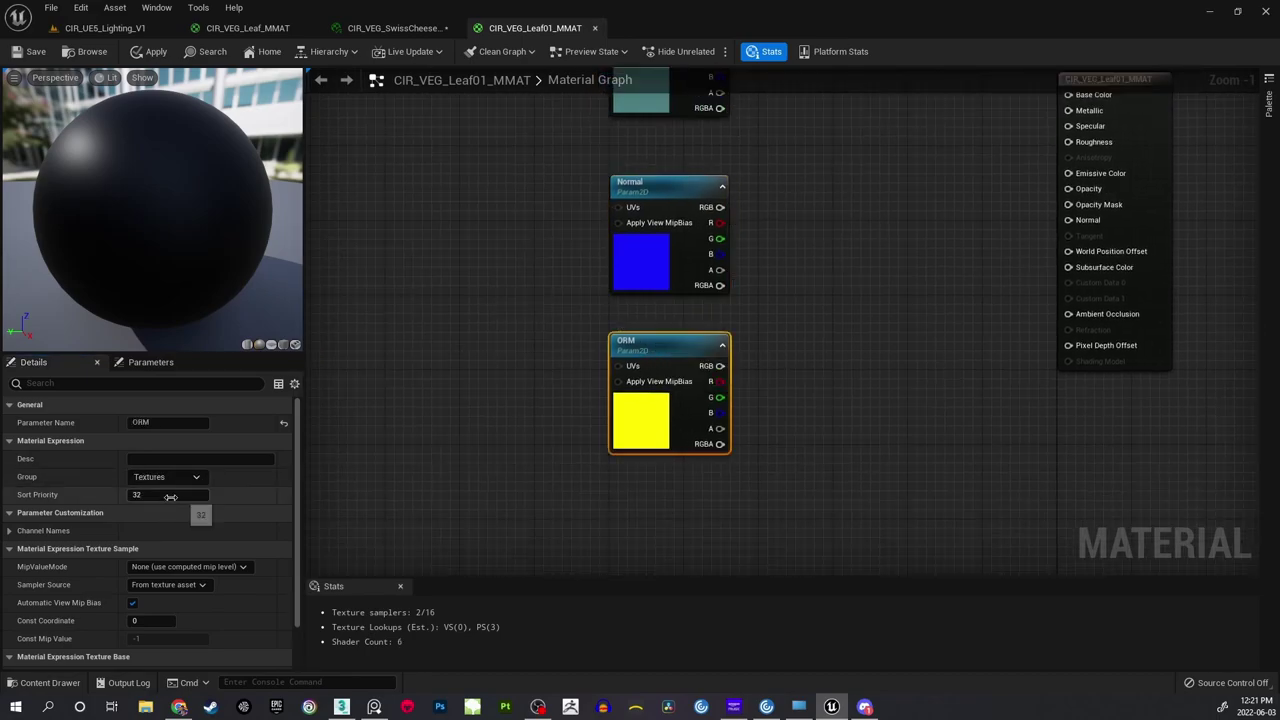
left_click(165, 495)
type("3")
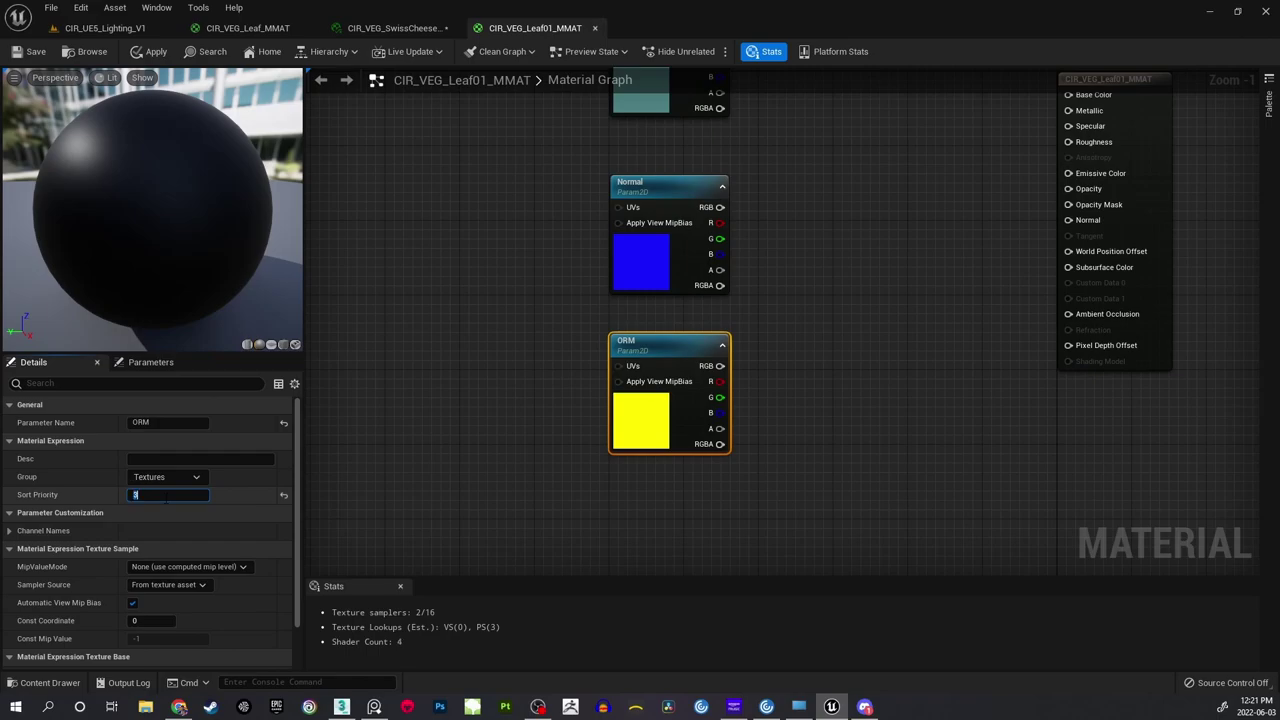
left_click(450, 366)
Connect the Albedo node's RGB output to the material's Base Color input.
right_click_drag(525, 197, 517, 223)
right_click_drag(763, 168, 684, 291)
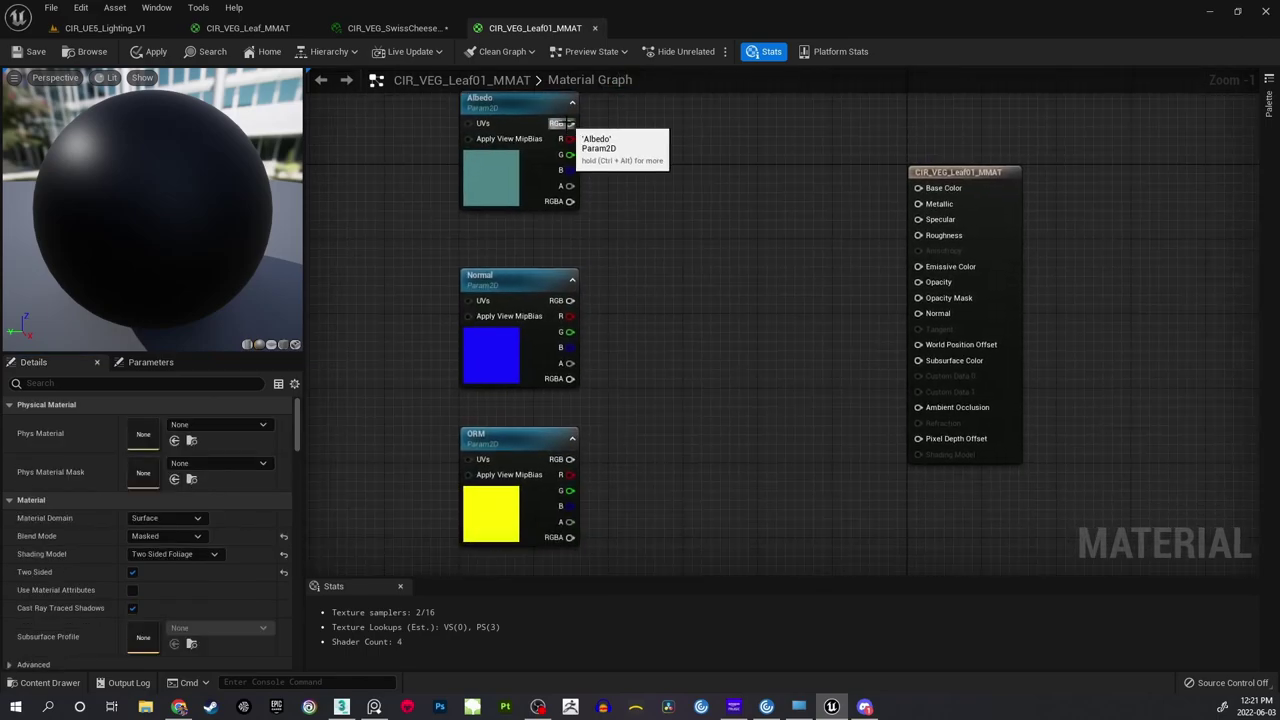
left_click_drag(570, 123, 919, 192)
right_click_drag(781, 210, 732, 227)
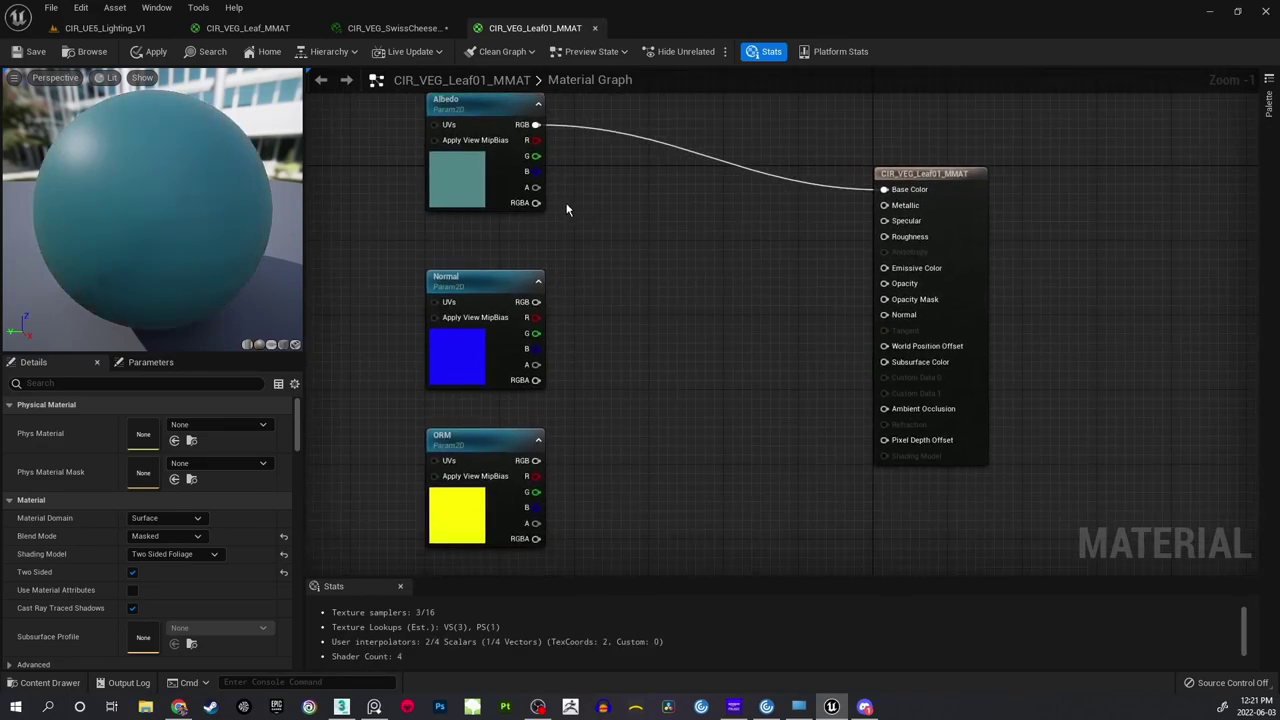
Wire Albedo's alpha output to Opacity Mask and the Normal node's RGB output to the material's Normal input.
right_click_drag(545, 193, 525, 222)
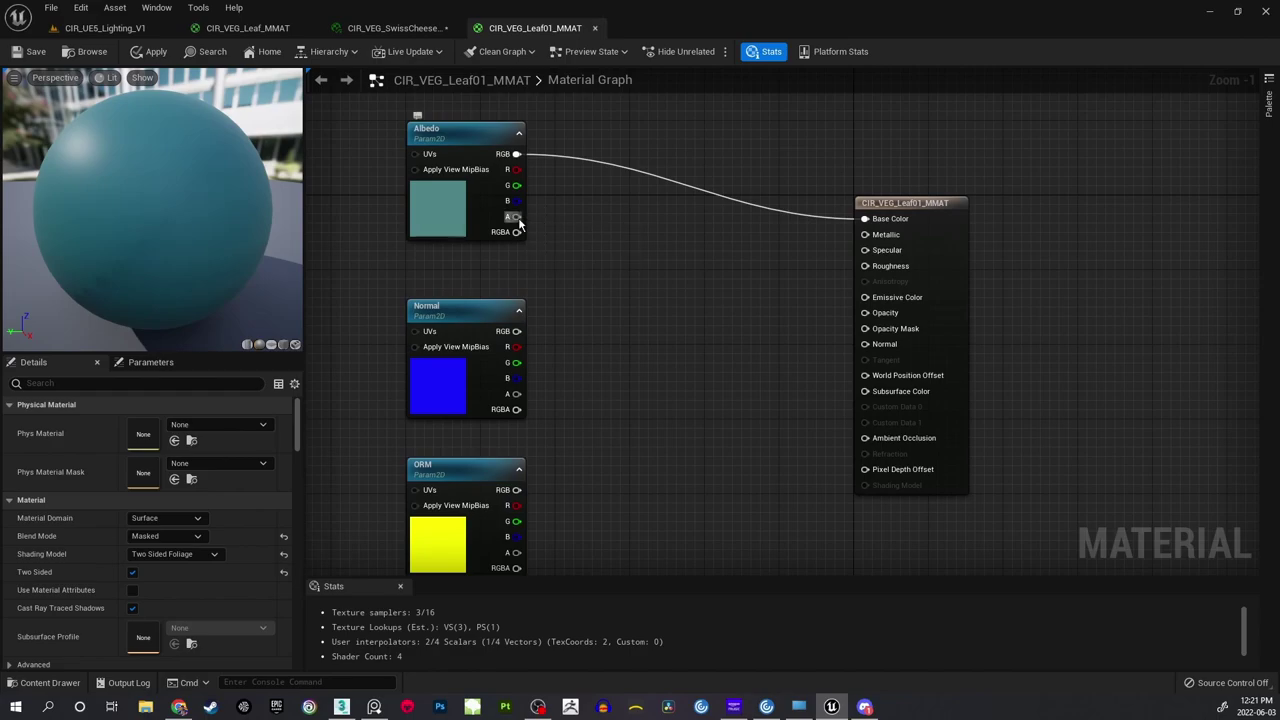
left_click_drag(516, 216, 865, 328)
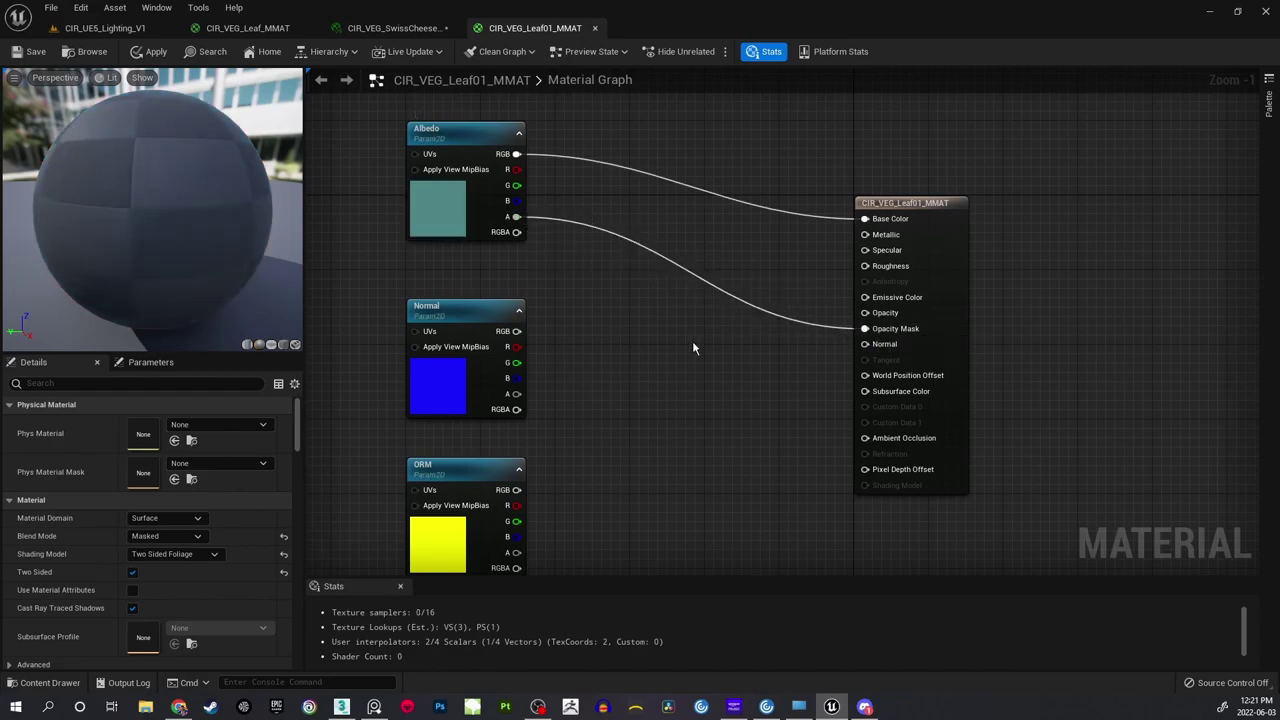
right_click_drag(628, 325, 640, 316)
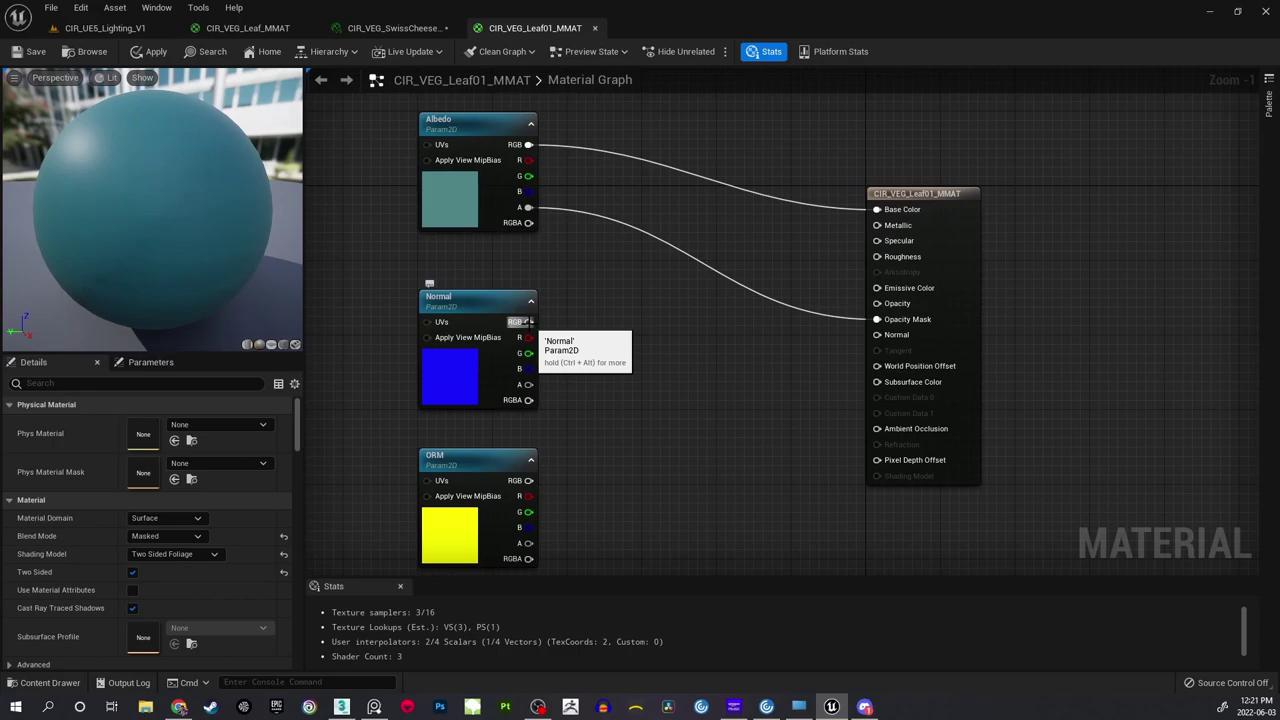
left_click_drag(521, 321, 877, 335)
Wire the ORM node's R output to Ambient Occlusion, G to Roughness and B to Metallic.
right_click_drag(737, 398, 606, 354)
right_click_drag(578, 404, 572, 434)
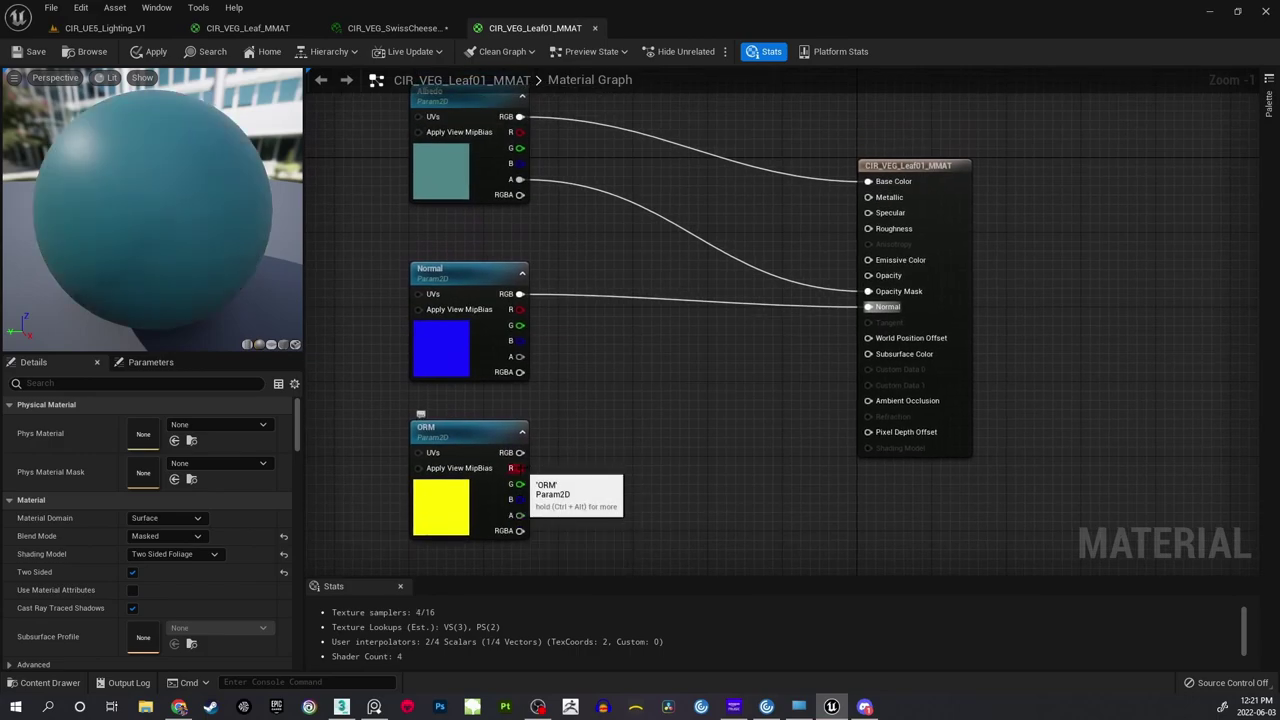
left_click_drag(517, 468, 872, 404)
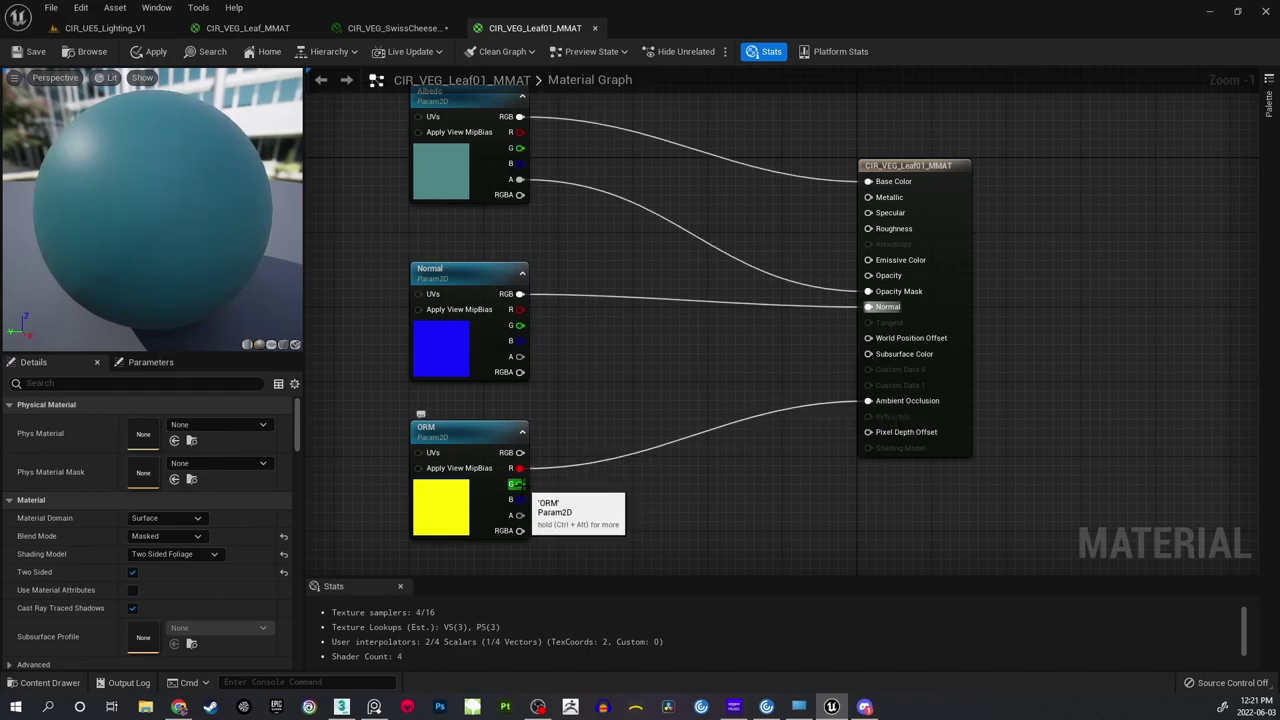
left_click_drag(519, 484, 868, 228)
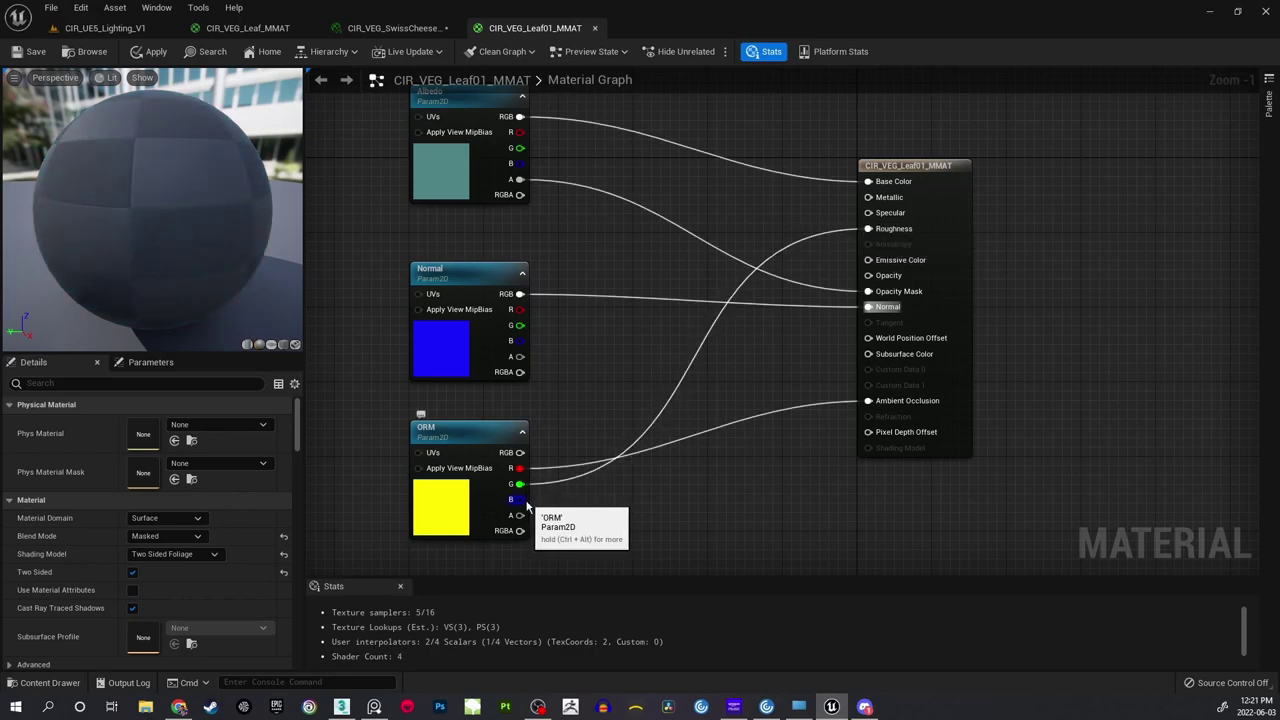
left_click_drag(519, 499, 868, 197)
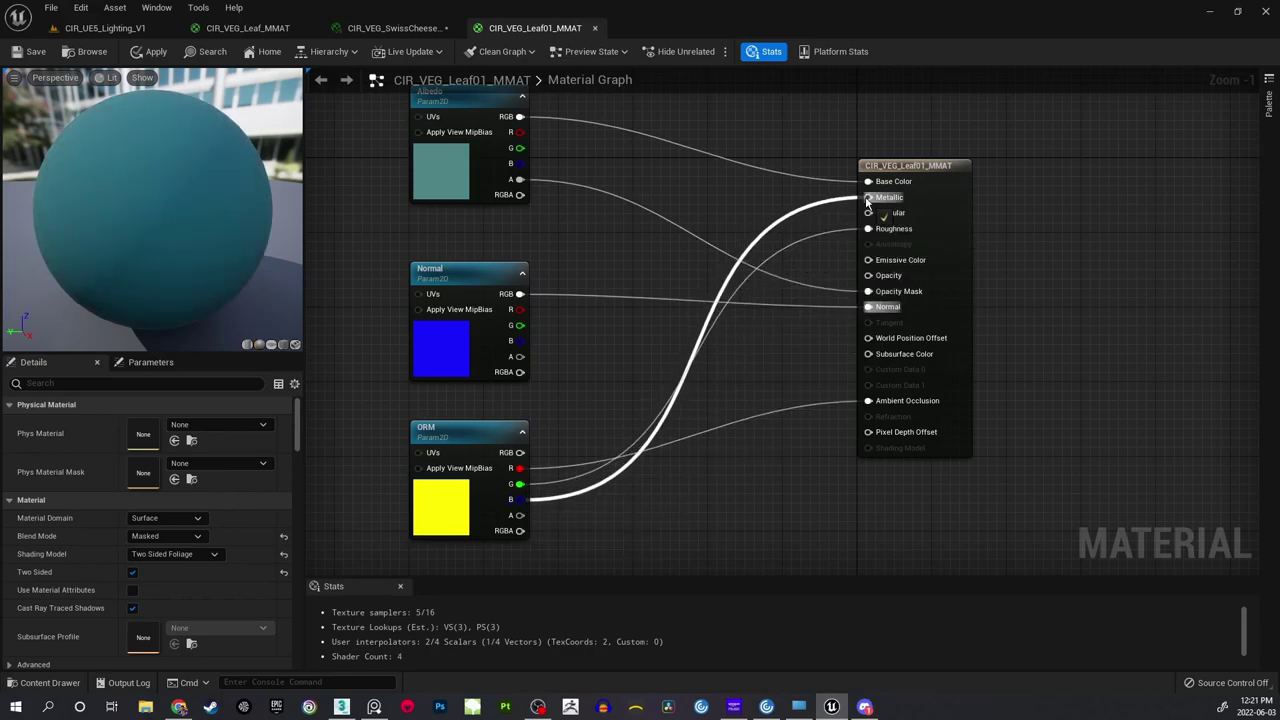
Save the CIR_VEG_Leaf01_MMAT material with its connected texture parameters.
scroll(740, 259, "down", 1)
right_click_drag(746, 285, 725, 254)
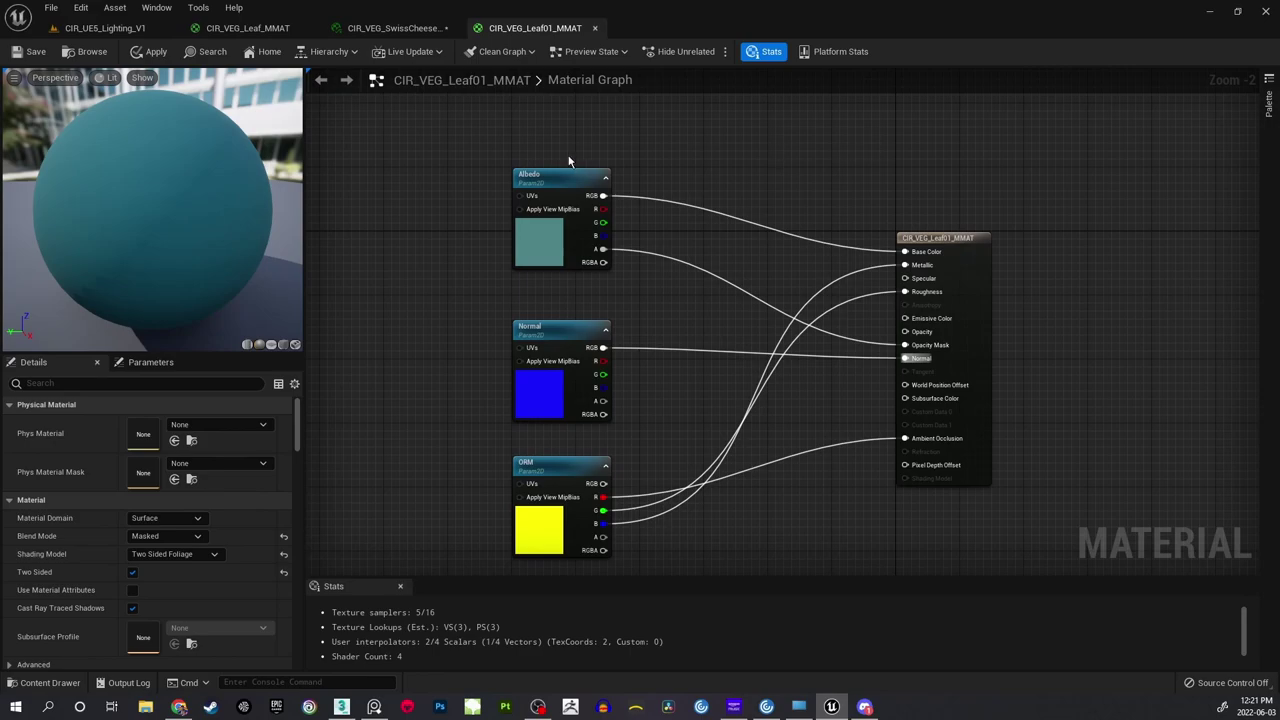
left_click(34, 53)
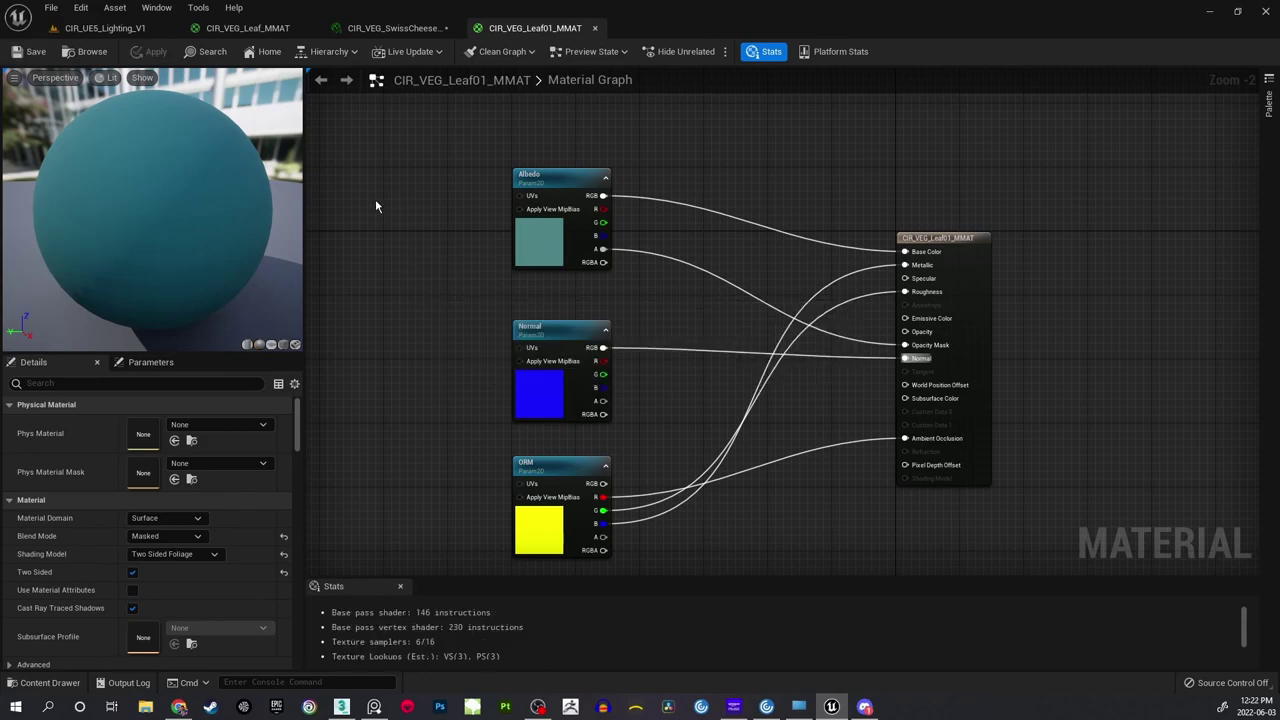
Return to the CIR_UE5_Lighting_V1 level and browse the Master_Materials folder with the PH_ search filter cleared.
left_click(95, 27)
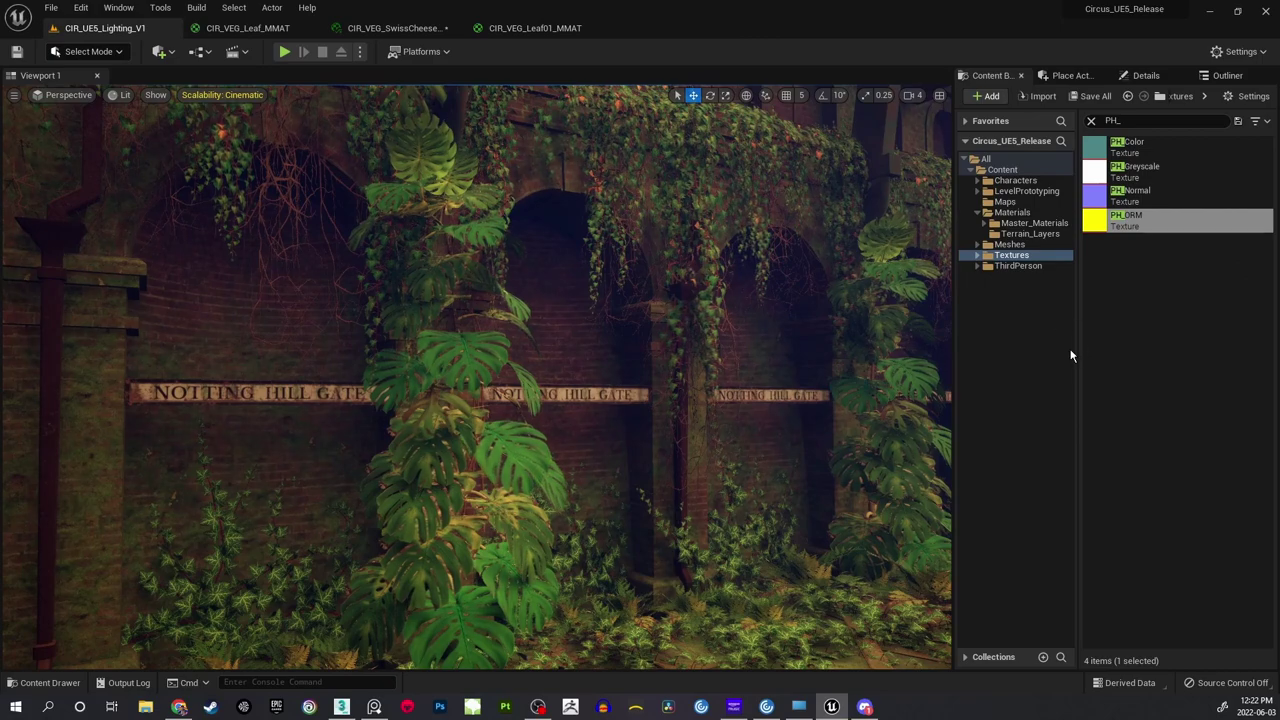
left_click(1034, 222)
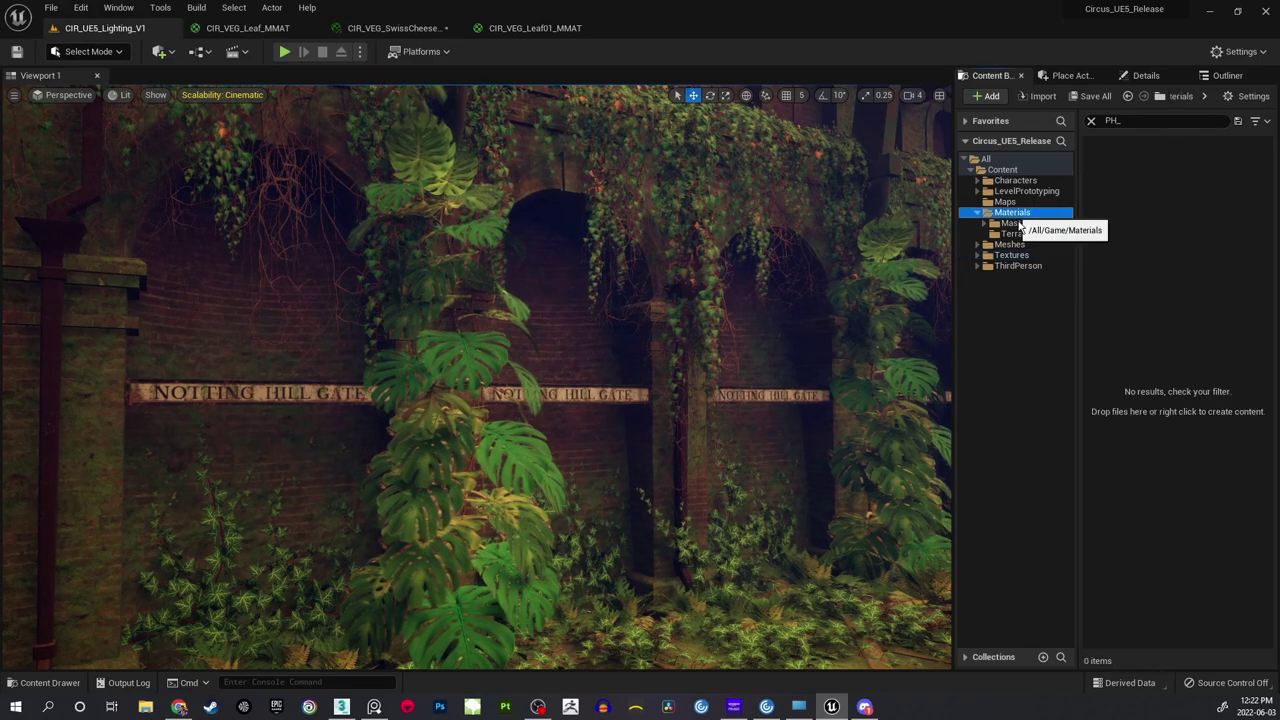
left_click(1092, 121)
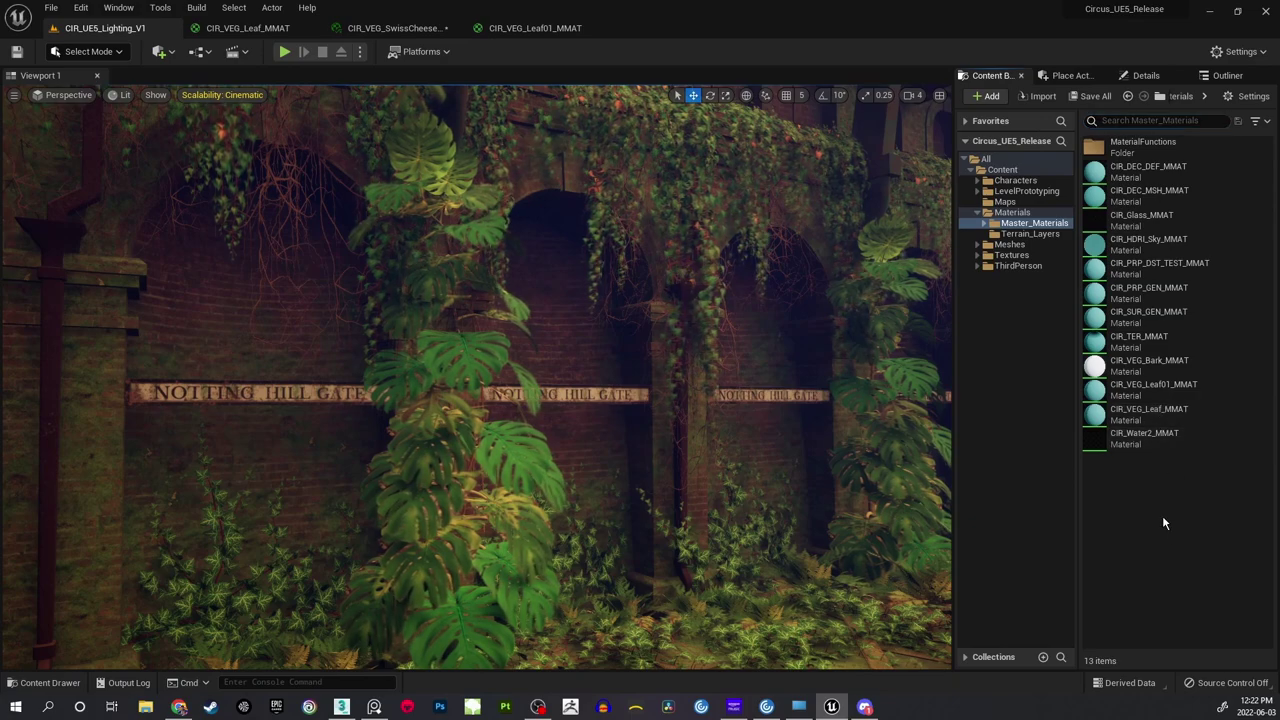
Create a material instance from CIR_VEG_Leaf01_MMAT and name it CIR_VEG_Leaf01_IMAT.
left_click(1180, 388)
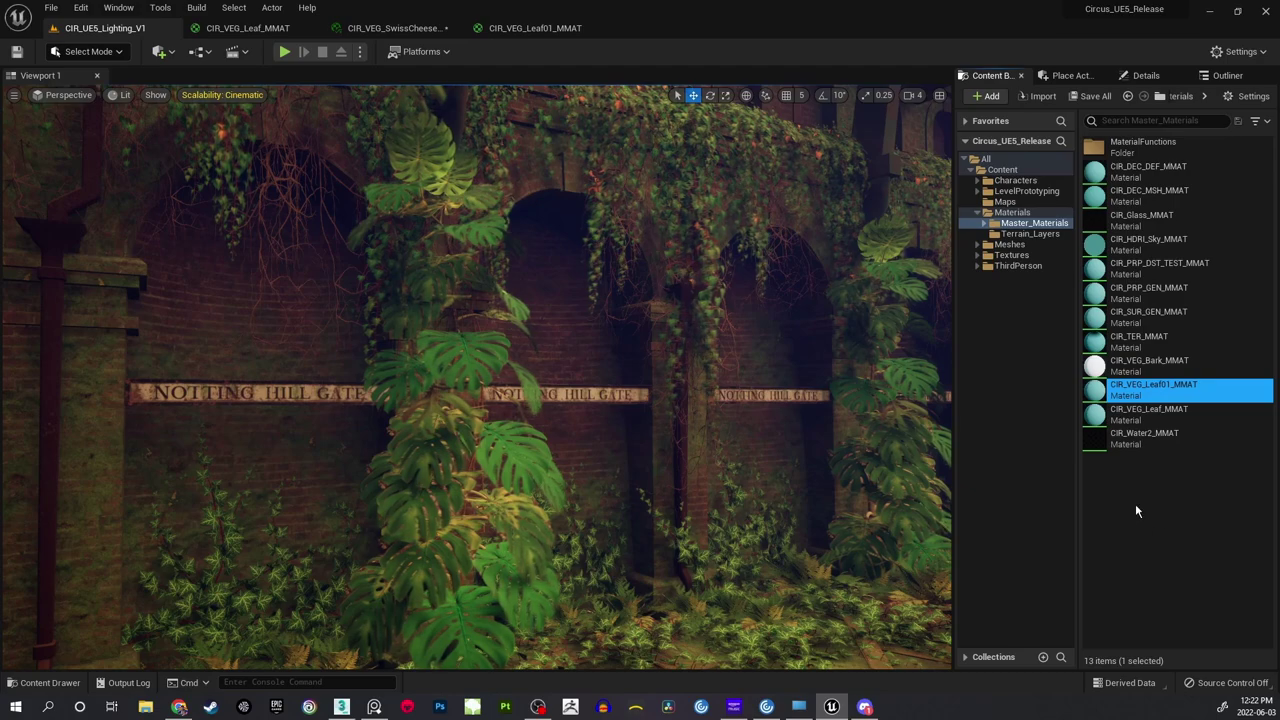
right_click(1153, 387)
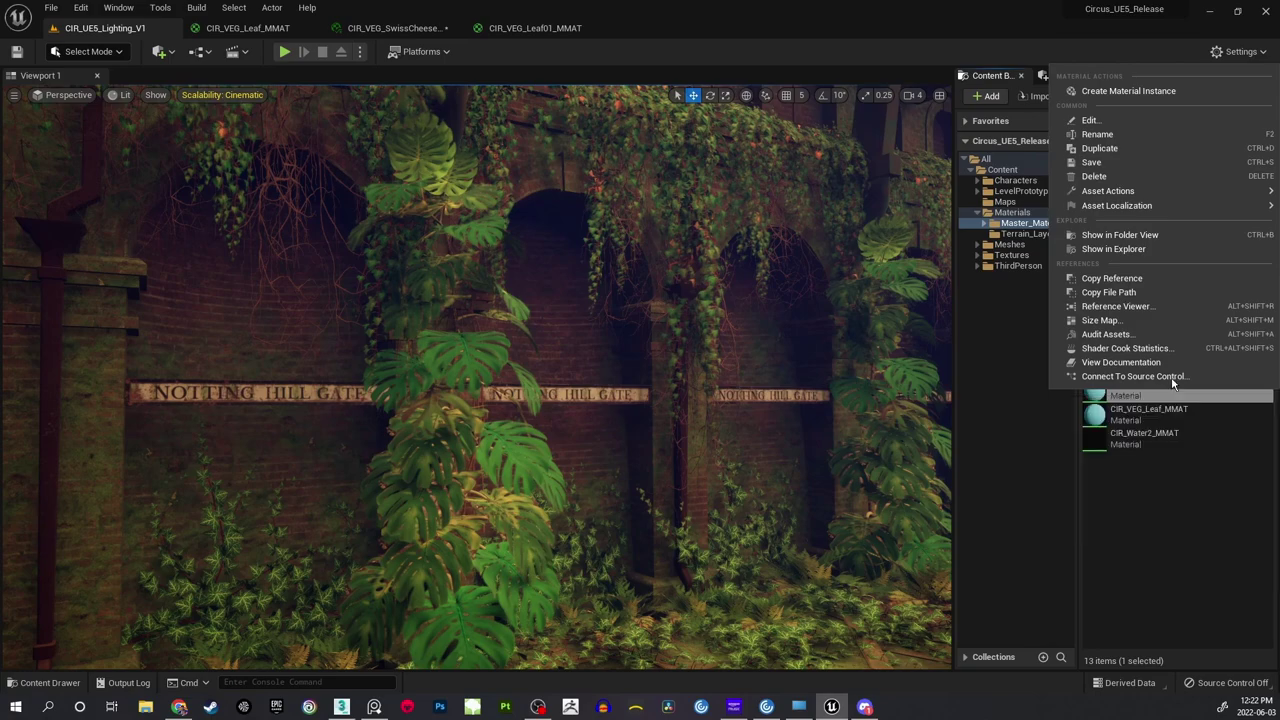
left_click(1134, 91)
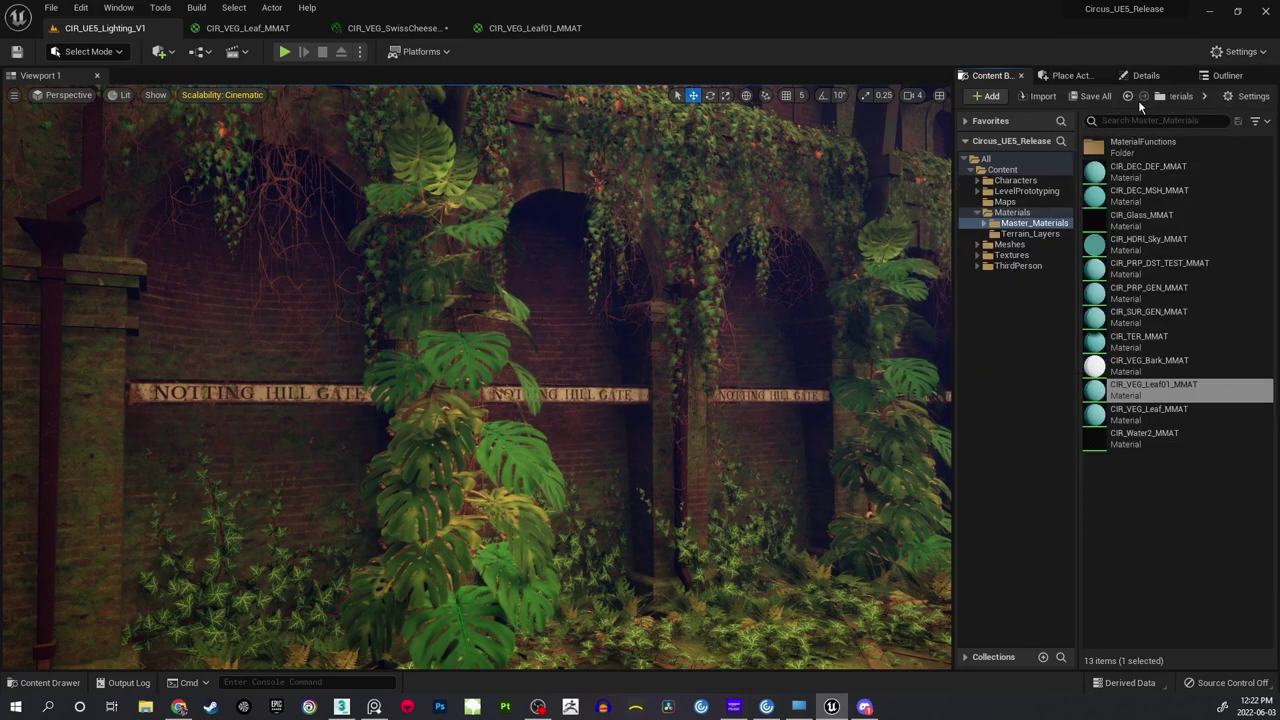
key("End")
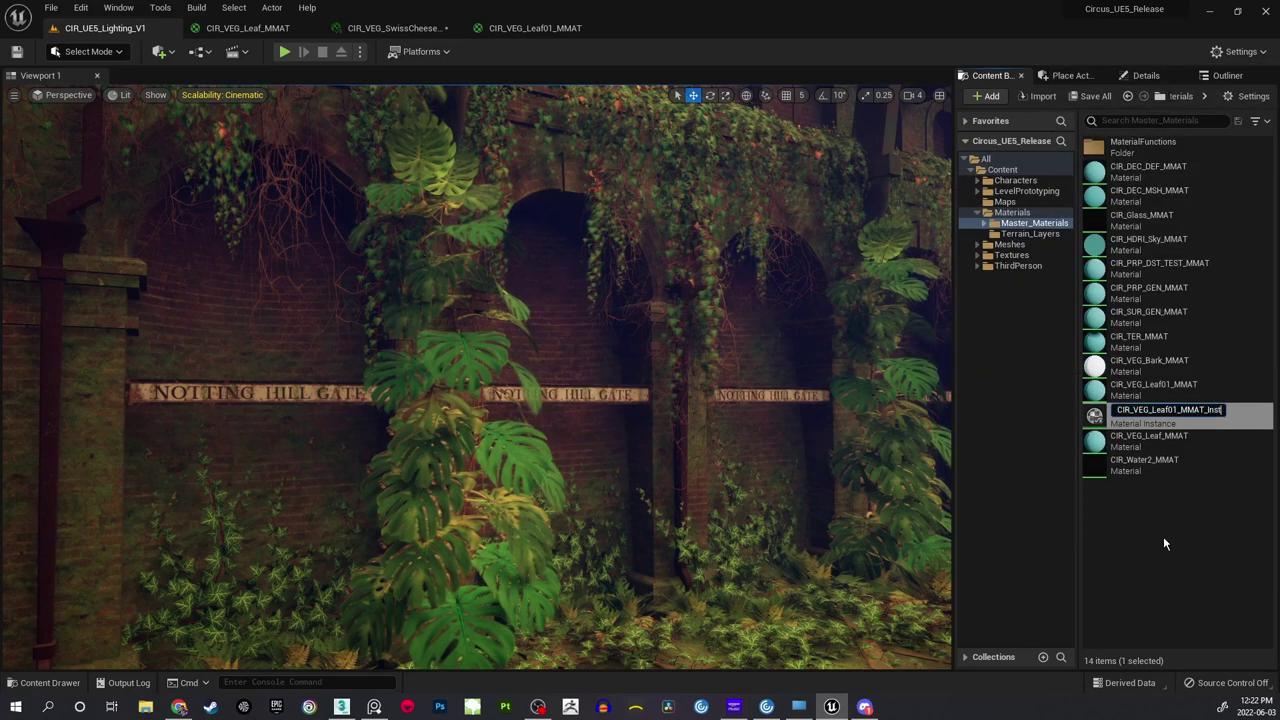
key("BackSpace")
key("BackSpace")
key("BackSpace")
key("BackSpace")
key("BackSpace")
key("BackSpace")
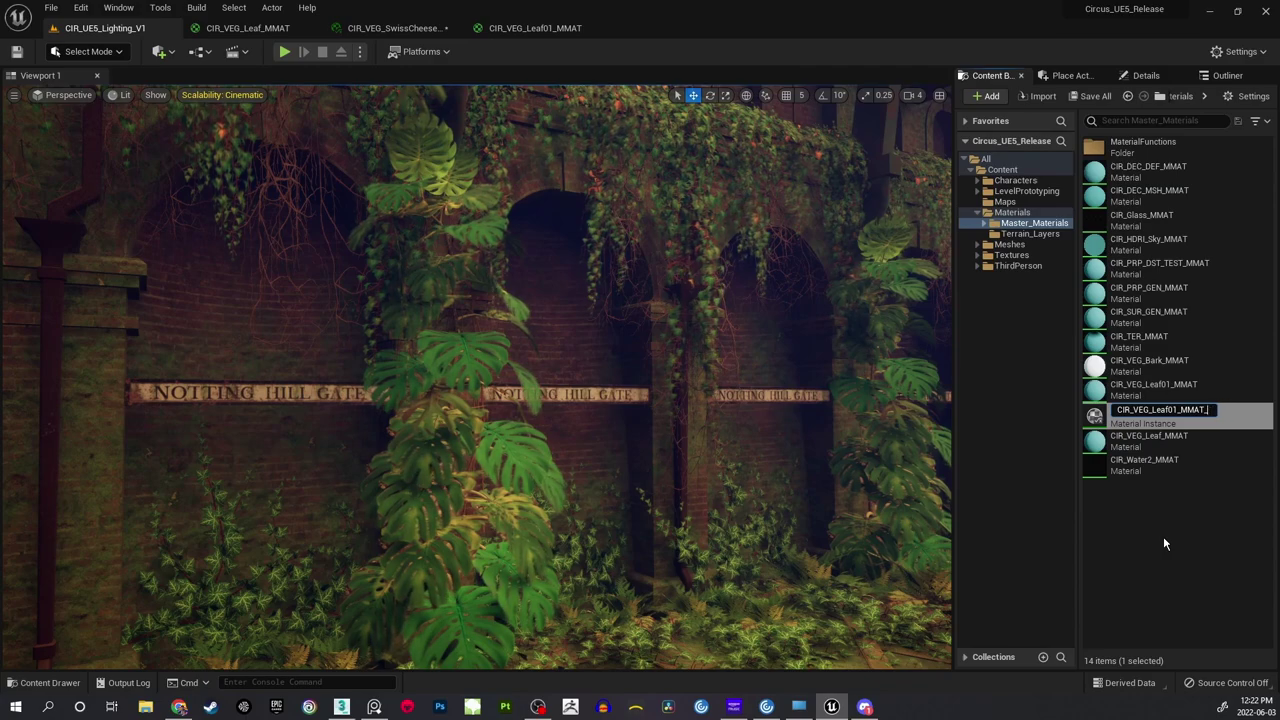
key("BackSpace")
key("BackSpace")
key("BackSpace")
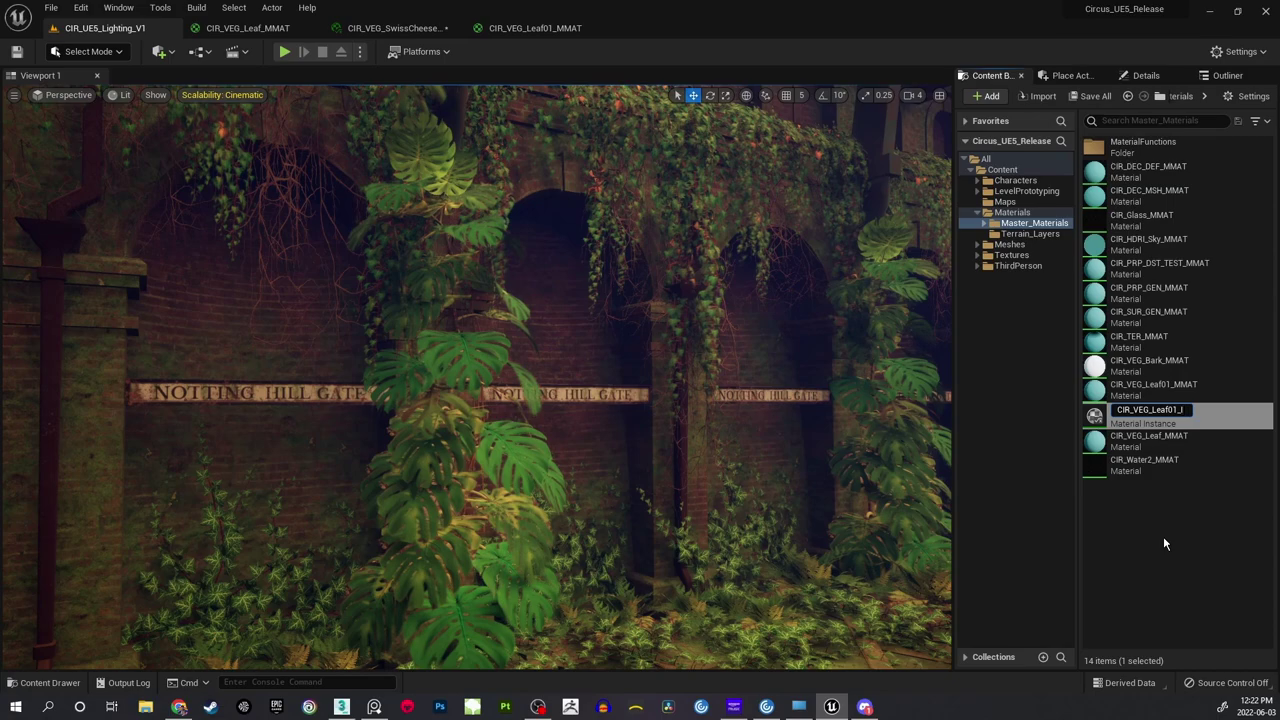
type("IMAT")
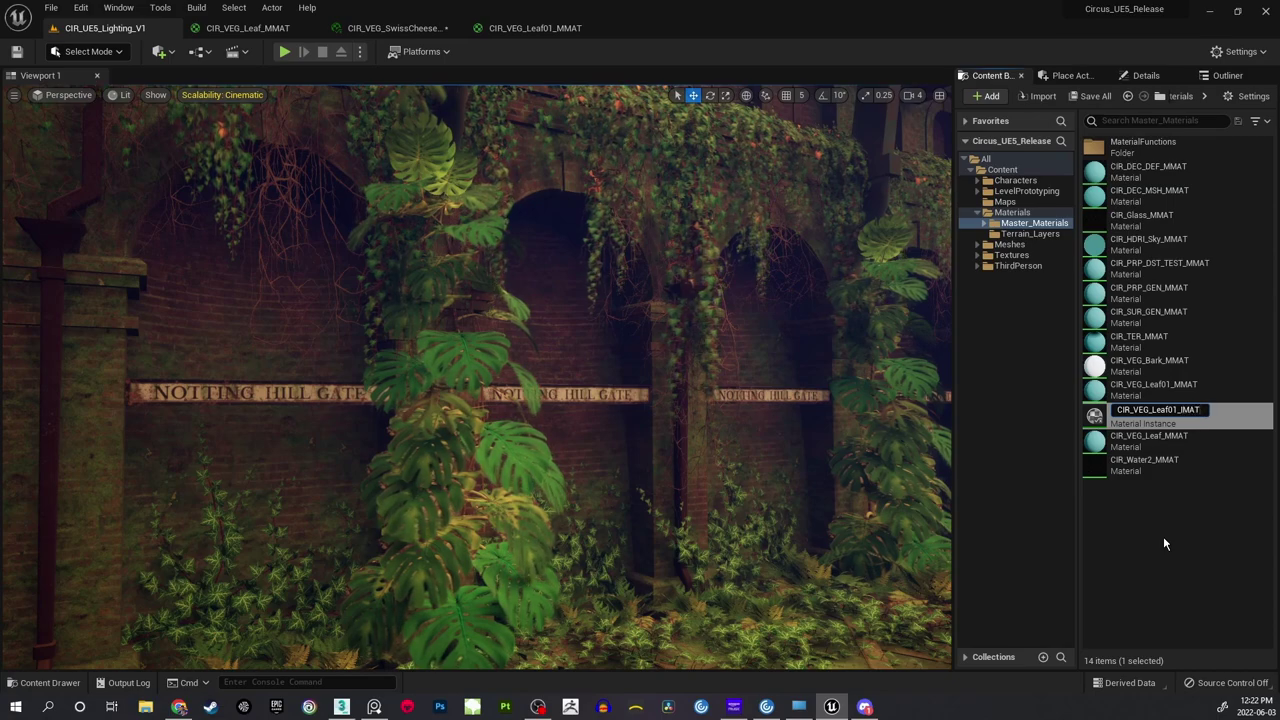
key("Return")
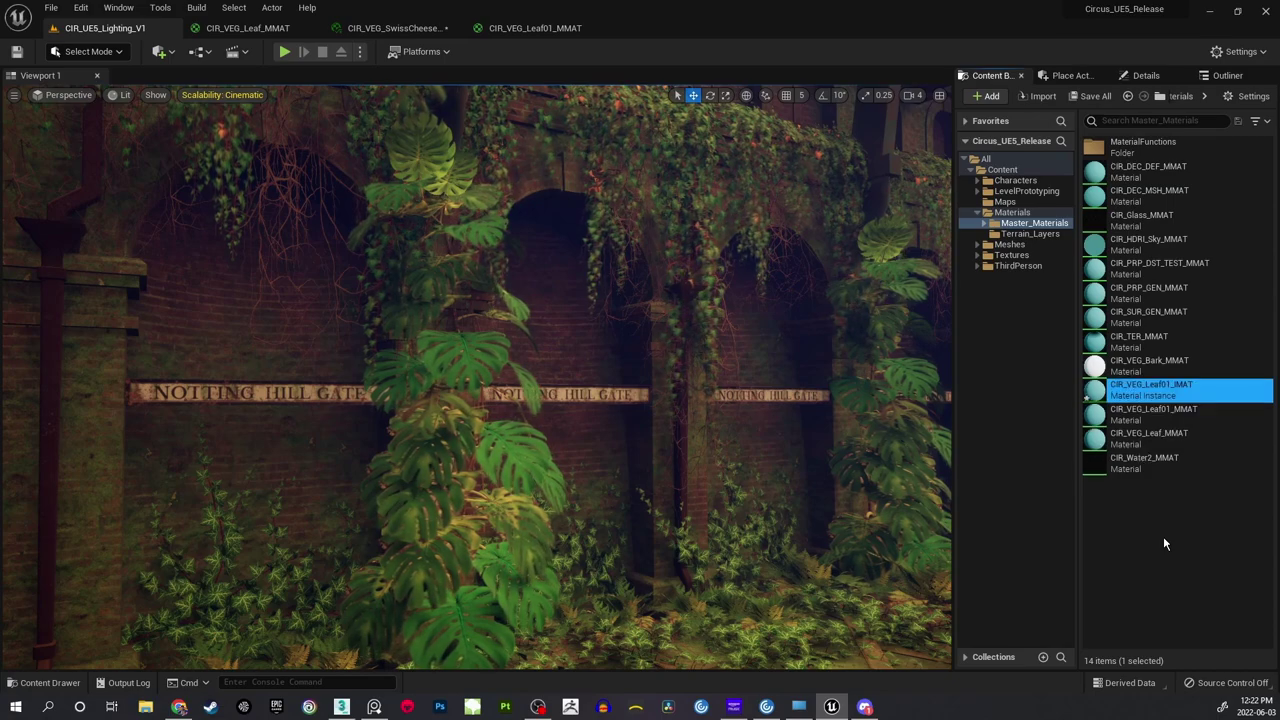
left_click(1163, 537)
Open the CIR_VEG_Leaf01_IMAT instance and enable overrides for its Albedo, Normal and ORM texture parameters.
mouse_move(1161, 416)
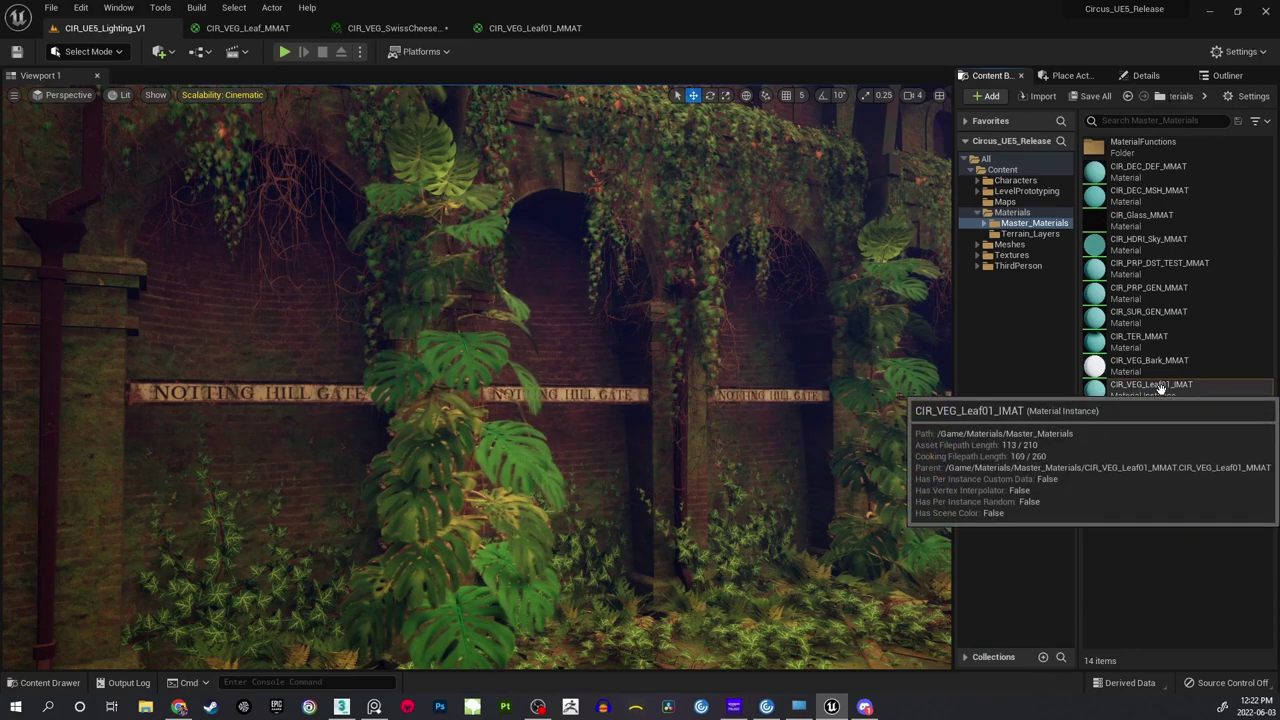
double_click(1160, 390)
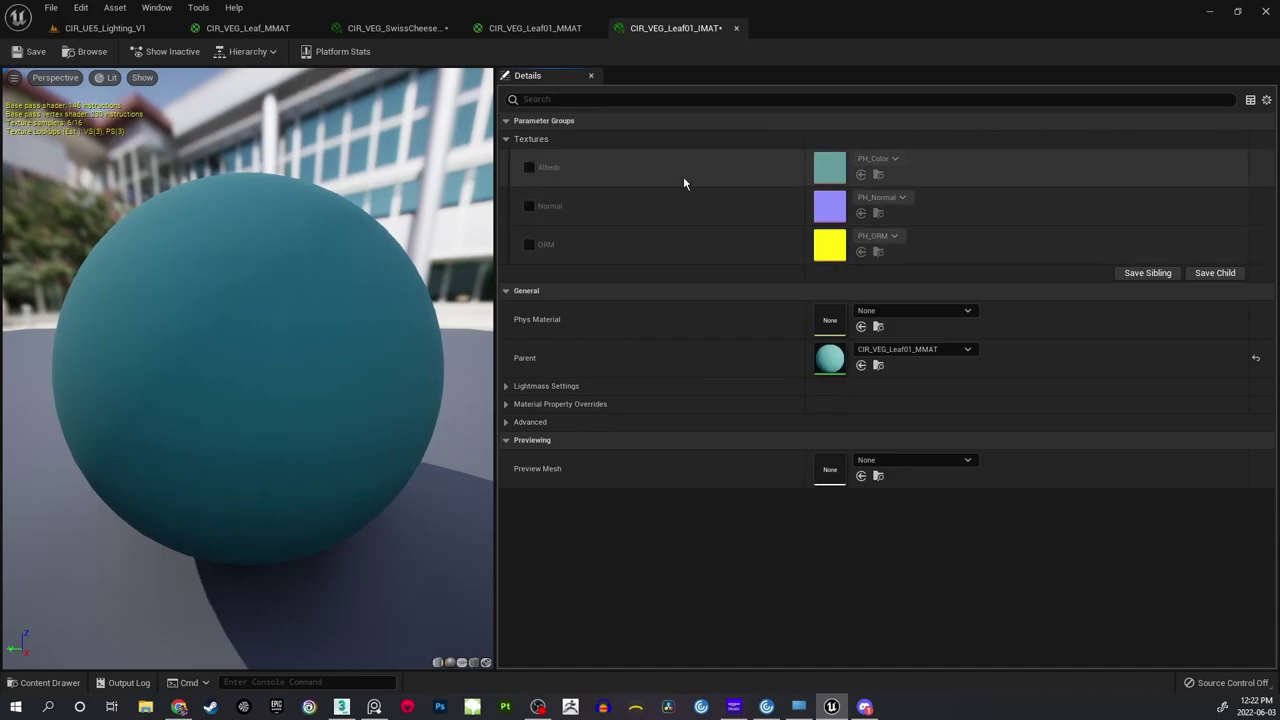
left_click(530, 168)
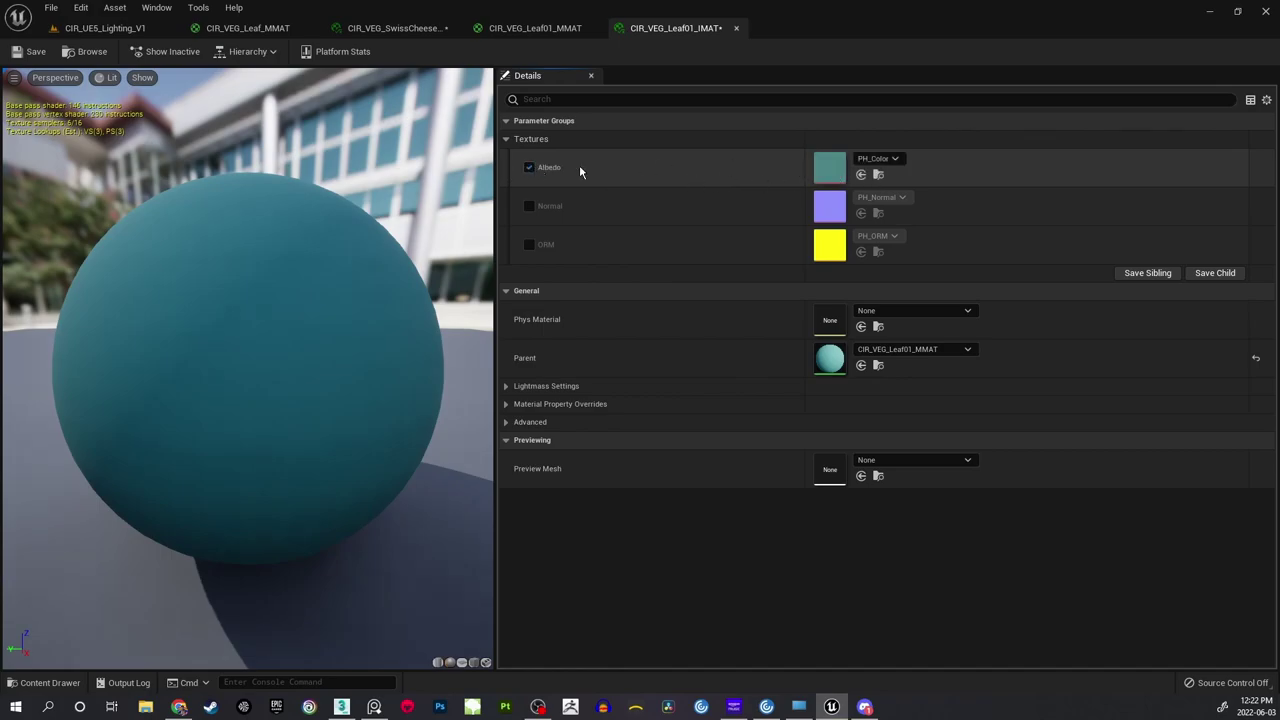
left_click(529, 206)
left_click(530, 242)
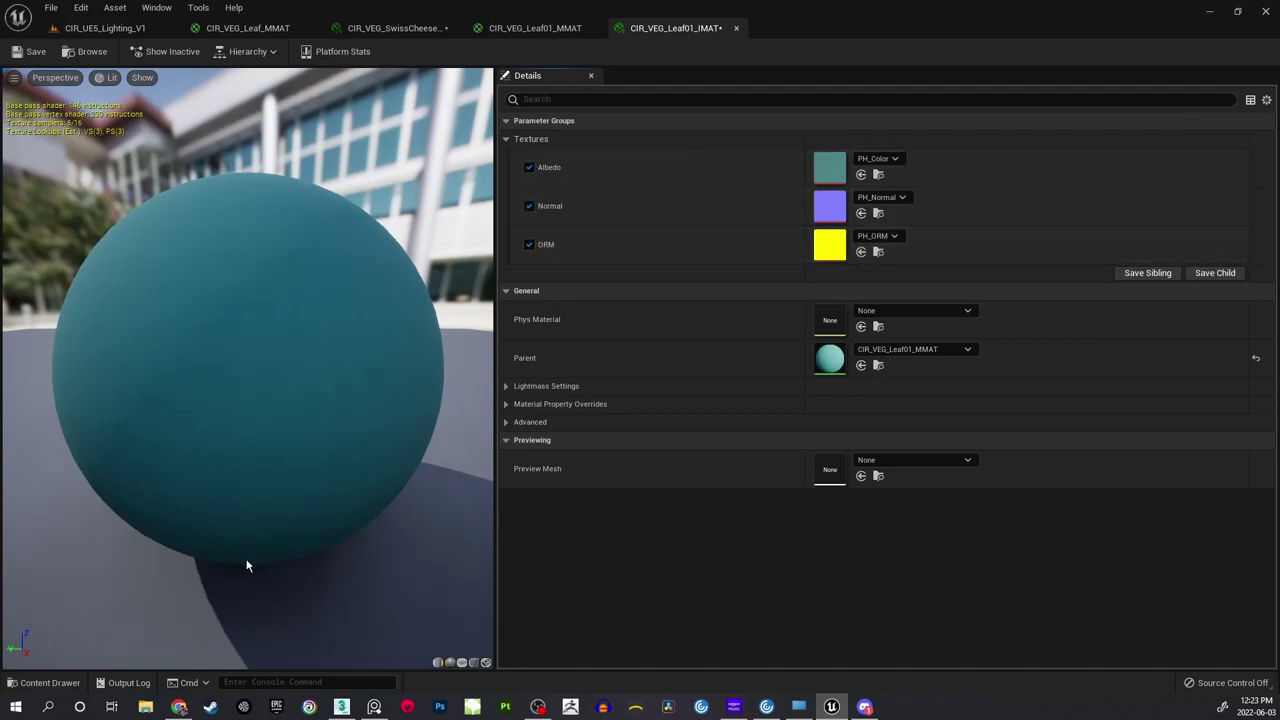
Search the Textures folder for "swiss" in place of the PH_ filter and inspect the SwissCheese leaf textures.
left_click(45, 682)
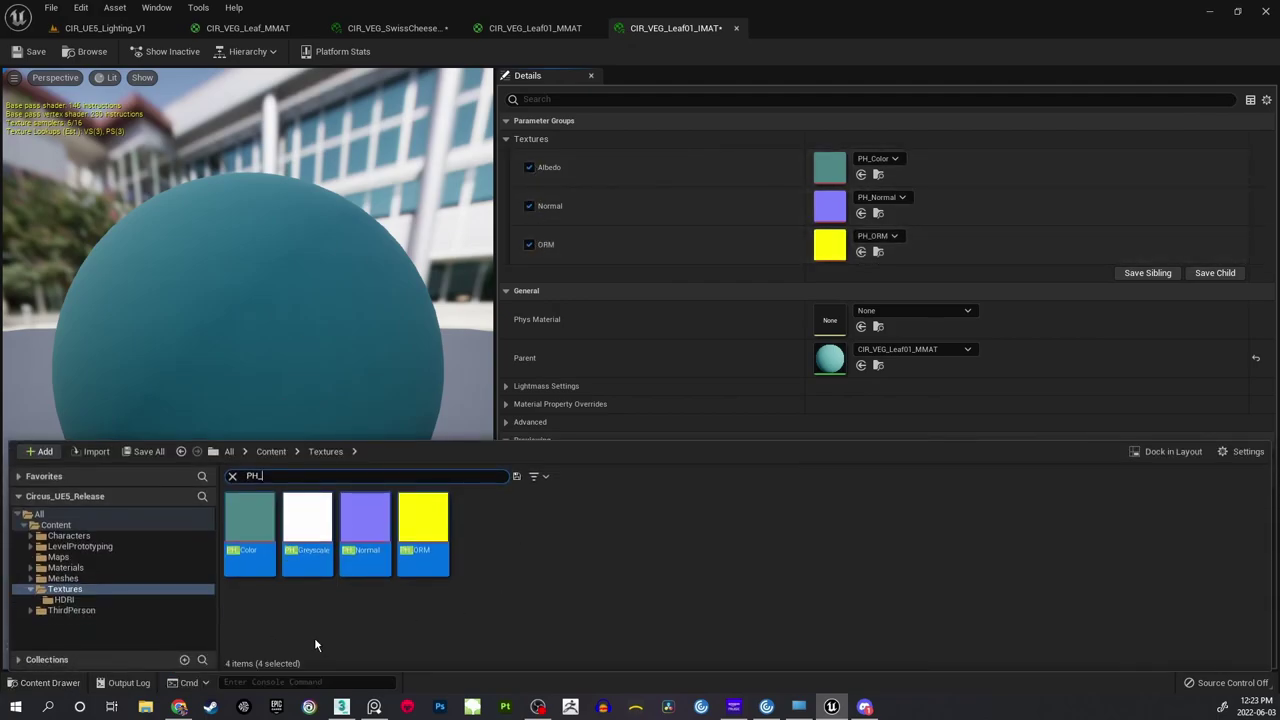
left_click(232, 476)
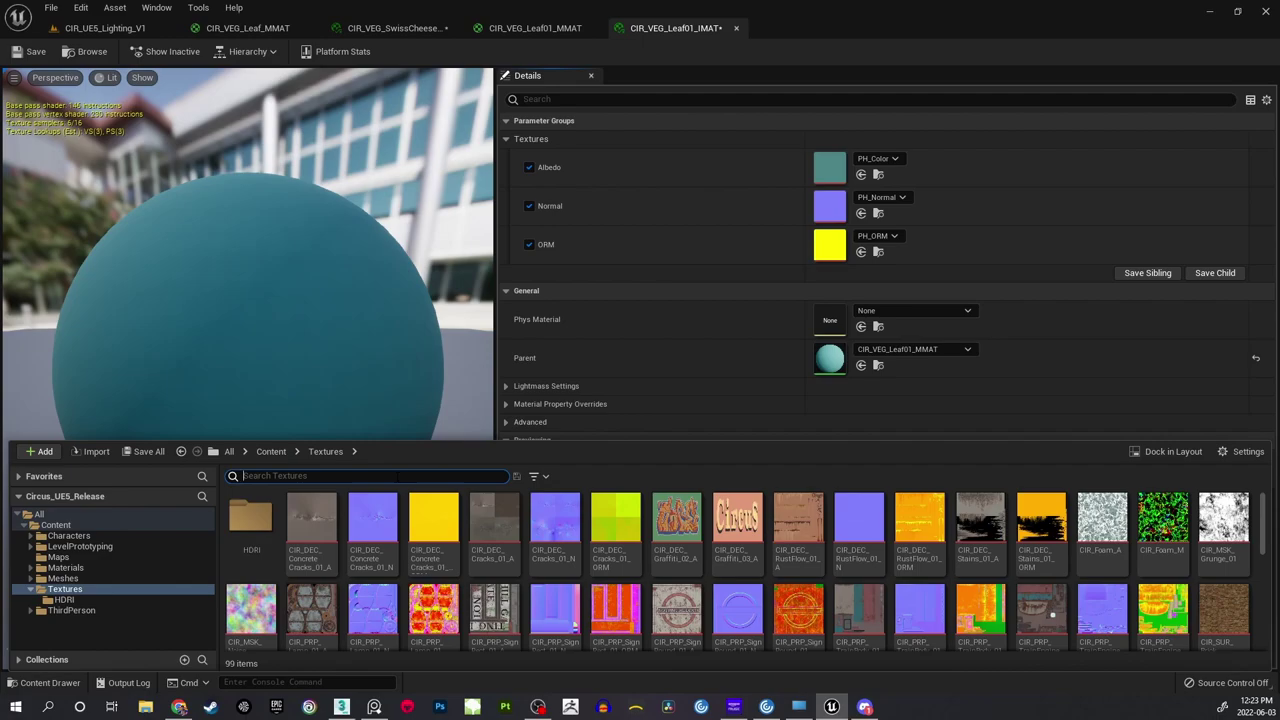
type("swiss")
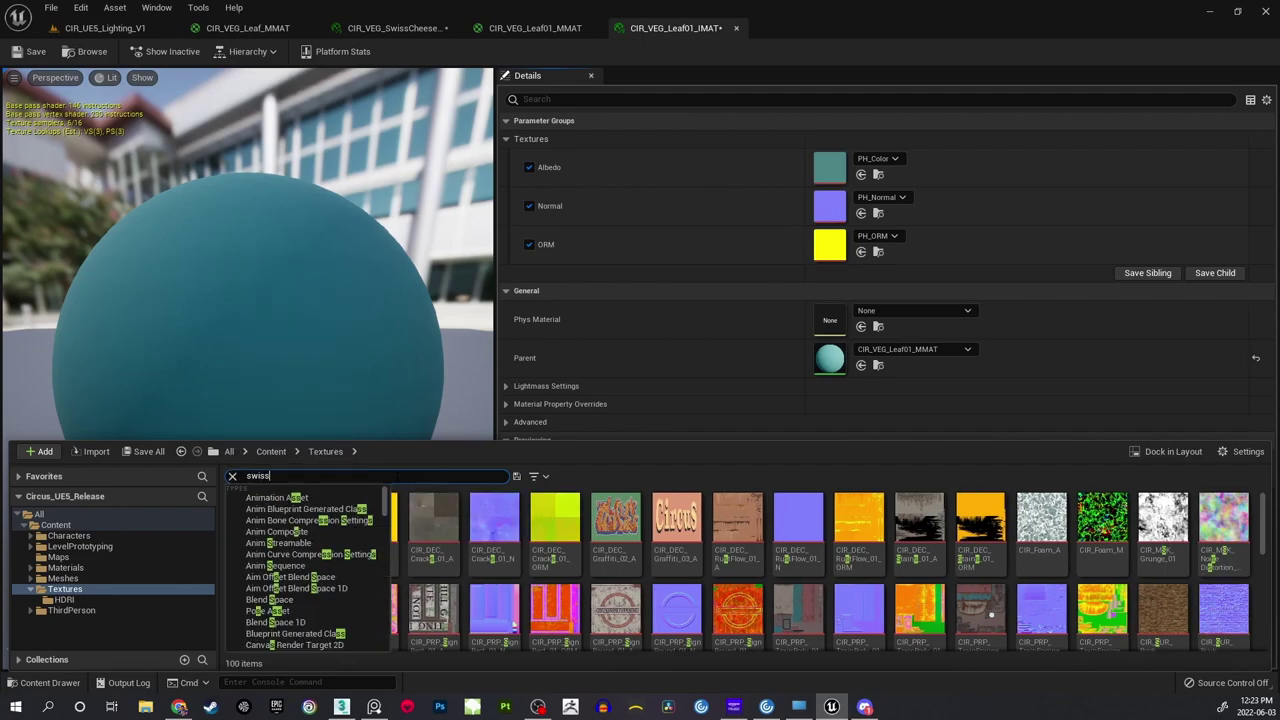
key("Return")
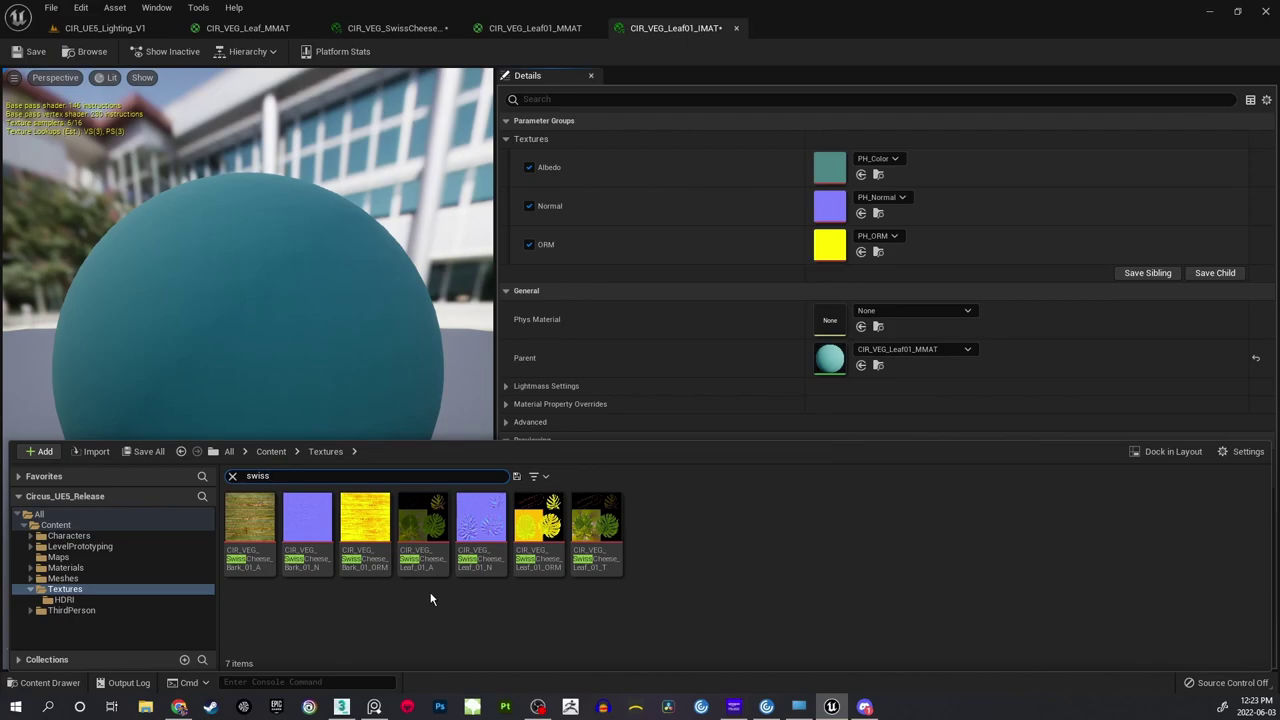
mouse_move(431, 572)
mouse_move(600, 572)
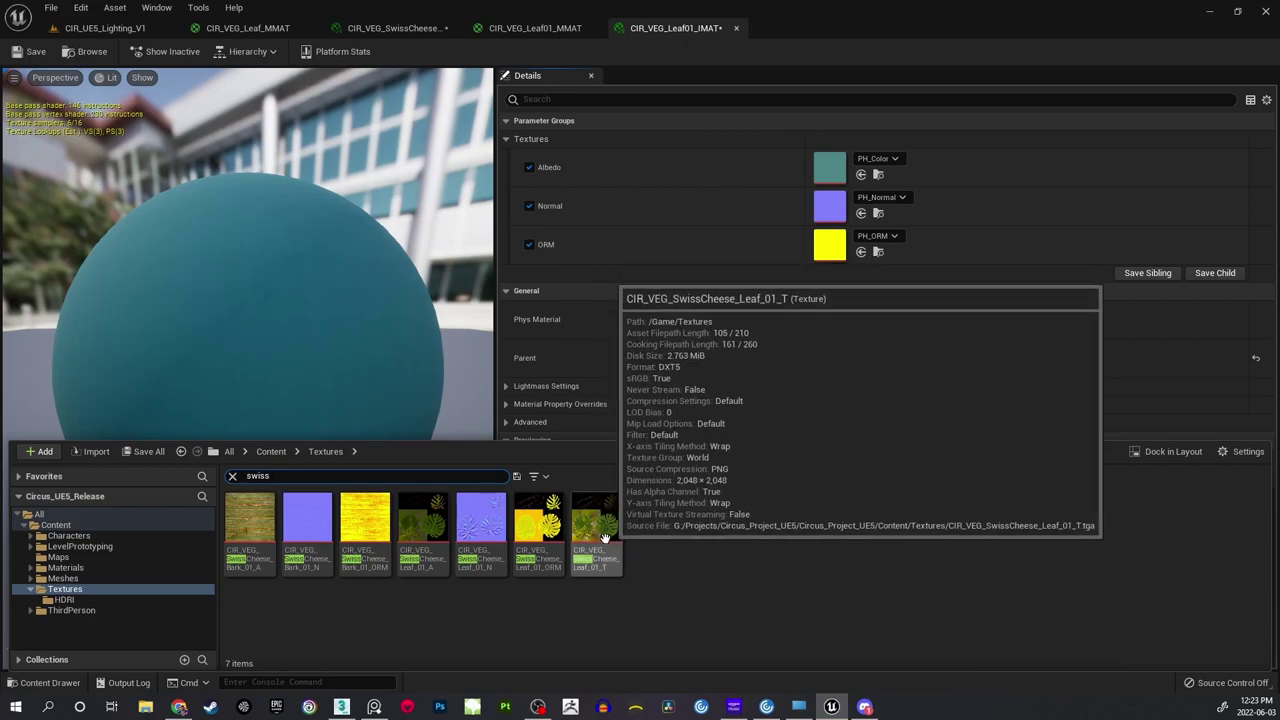
mouse_move(600, 502)
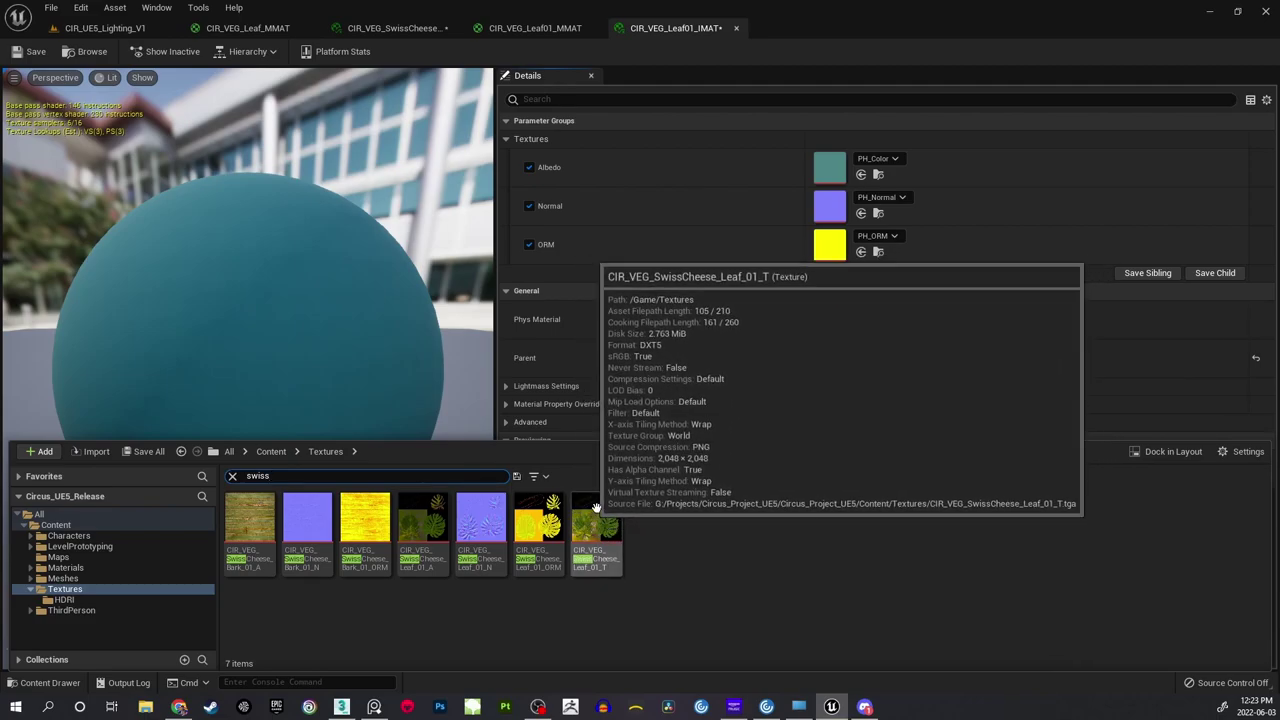
Assign CIR_VEG_SwissCheese_Leaf_01_A to Albedo, CIR_VEG_SwissCheese_Leaf_01_N to Normal and CIR_VEG_SwissCheese_Leaf_01_ORM to ORM.
left_click(423, 525)
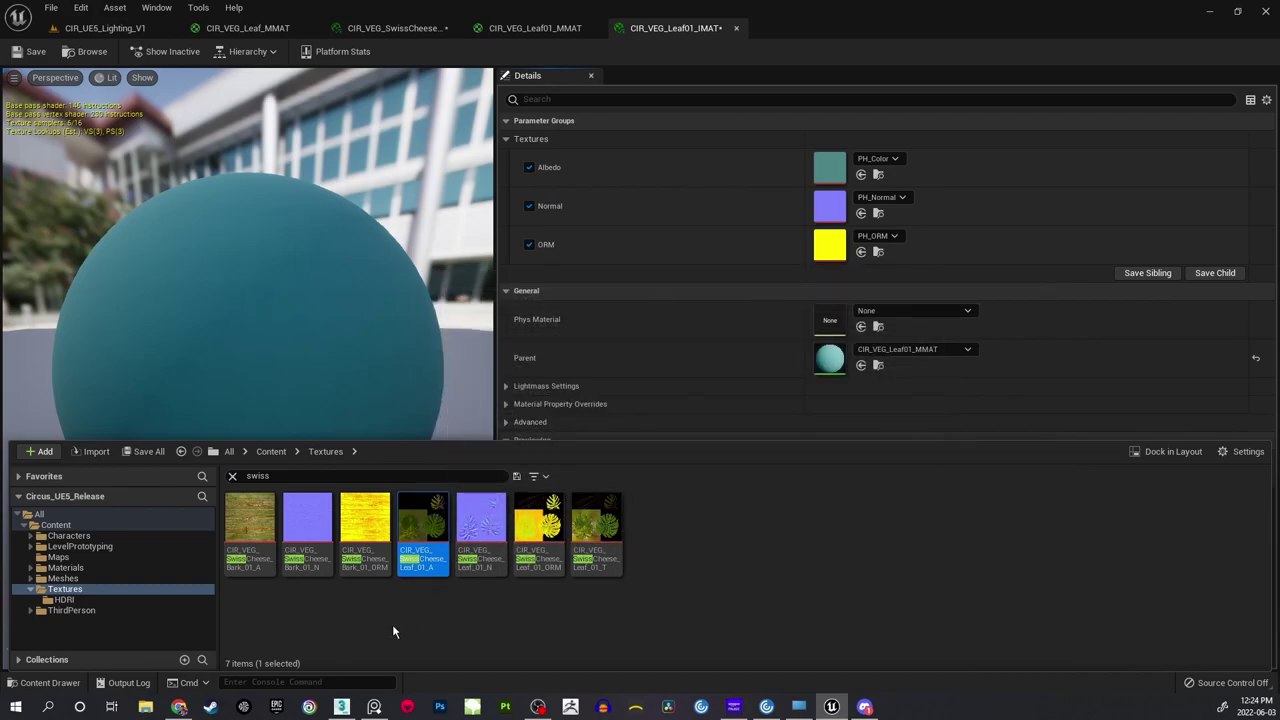
left_click_drag(428, 519, 832, 167)
left_click(481, 525)
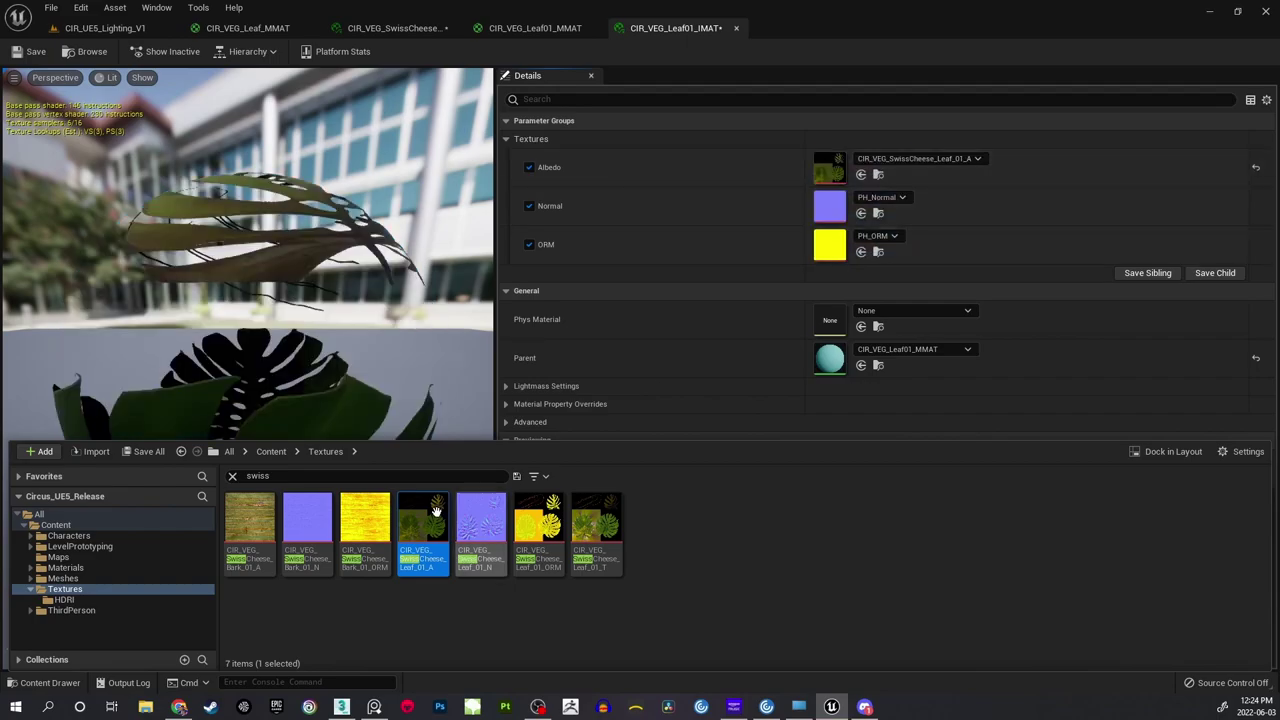
left_click_drag(481, 529, 828, 207)
left_click(538, 525)
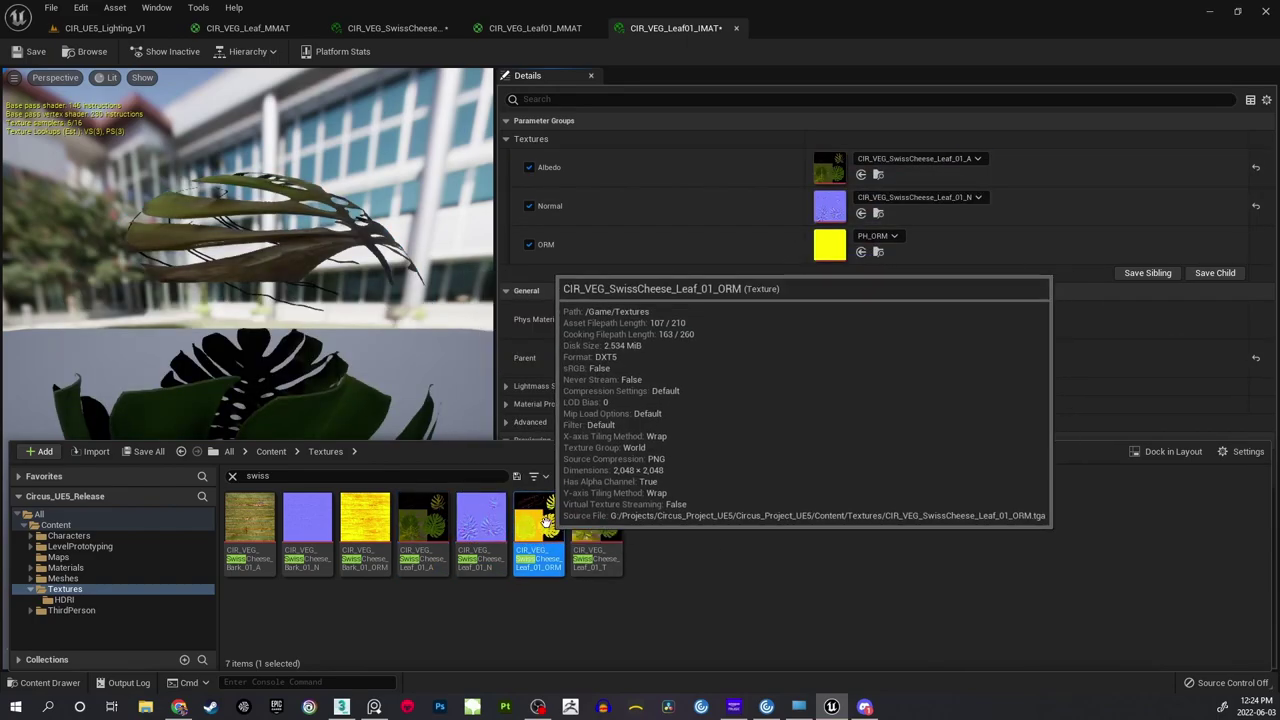
left_click_drag(538, 525, 846, 244)
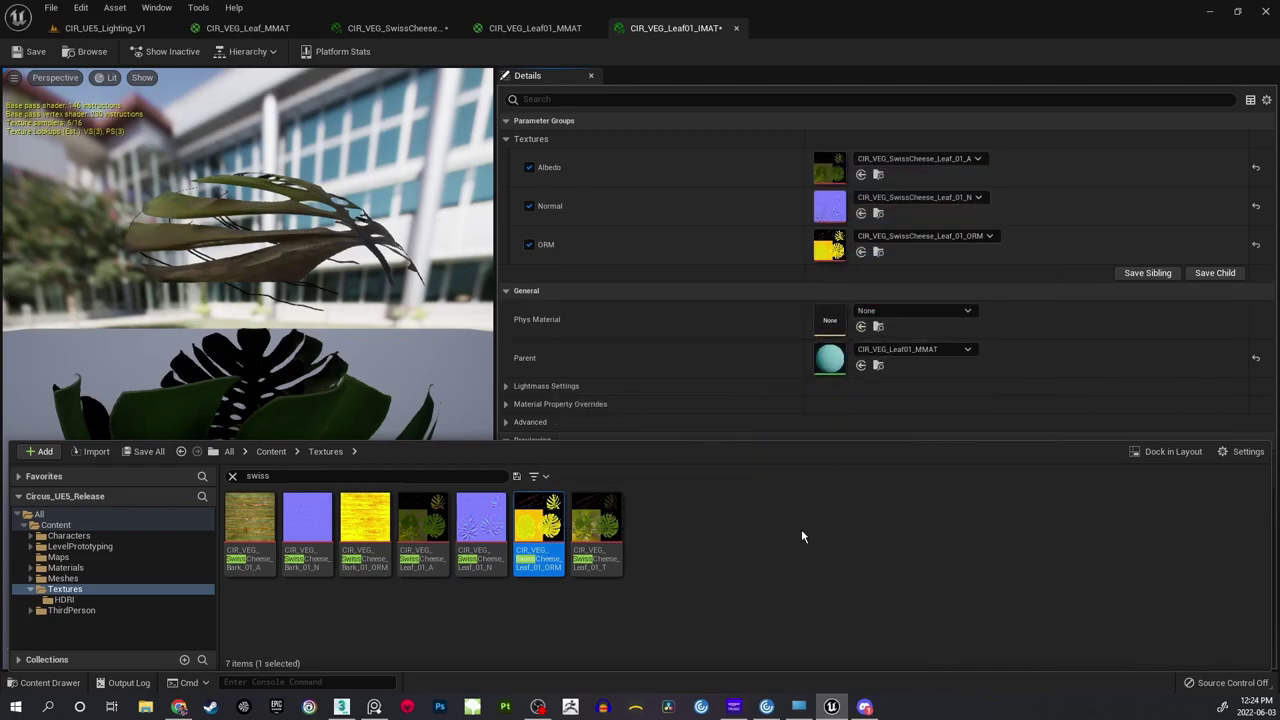
left_click(801, 537)
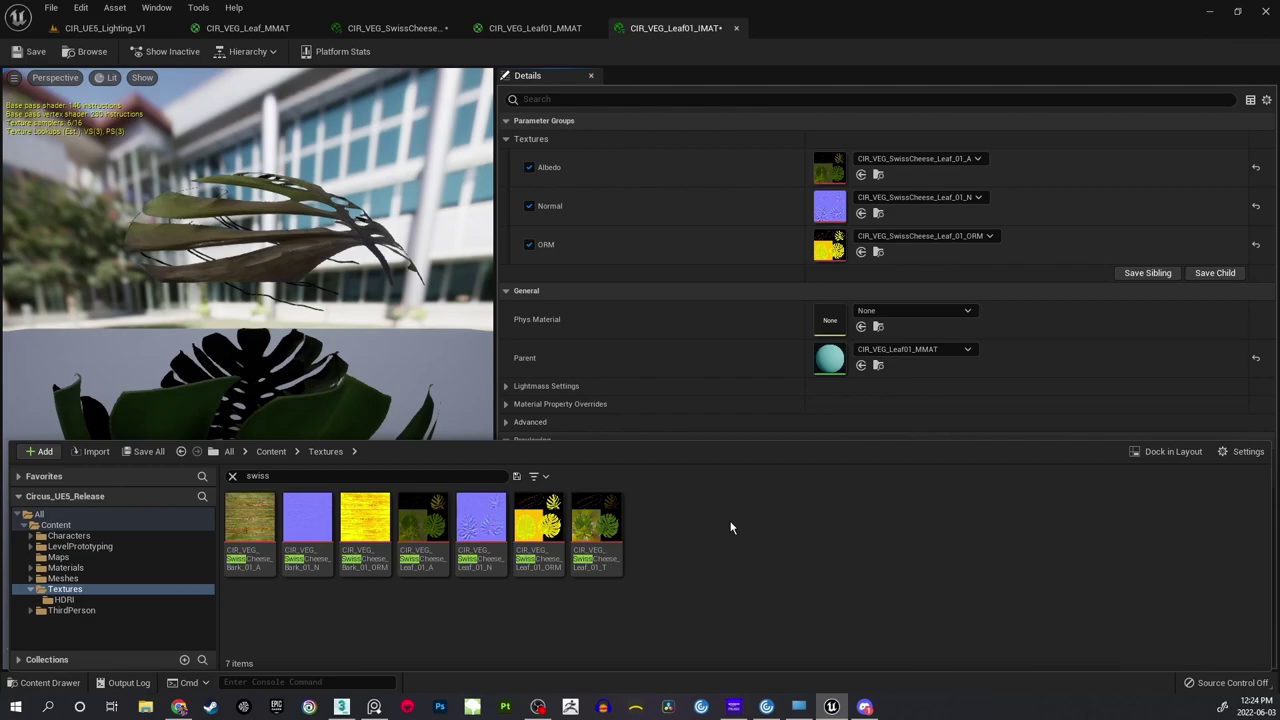
Open the CIR_VEG_SwissCheese_Leaf_01_ORM texture and isolate its red channel to examine the leaf details.
mouse_move(533, 519)
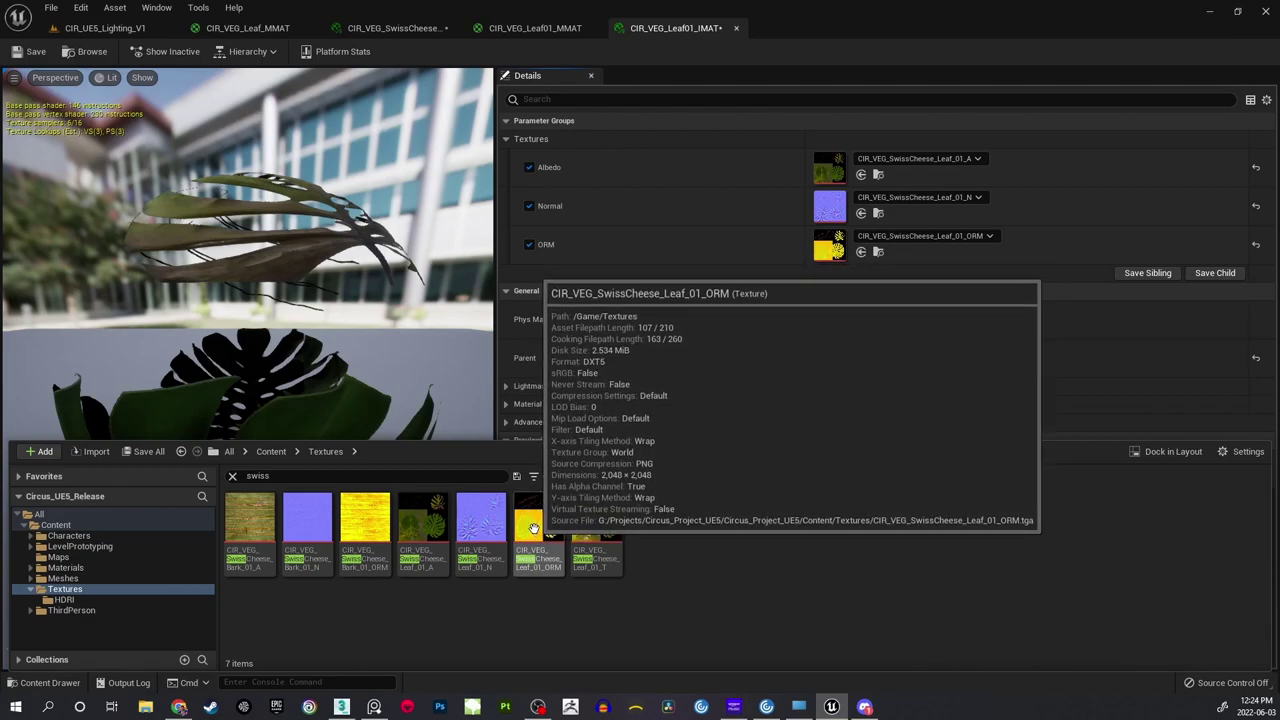
double_click(533, 528)
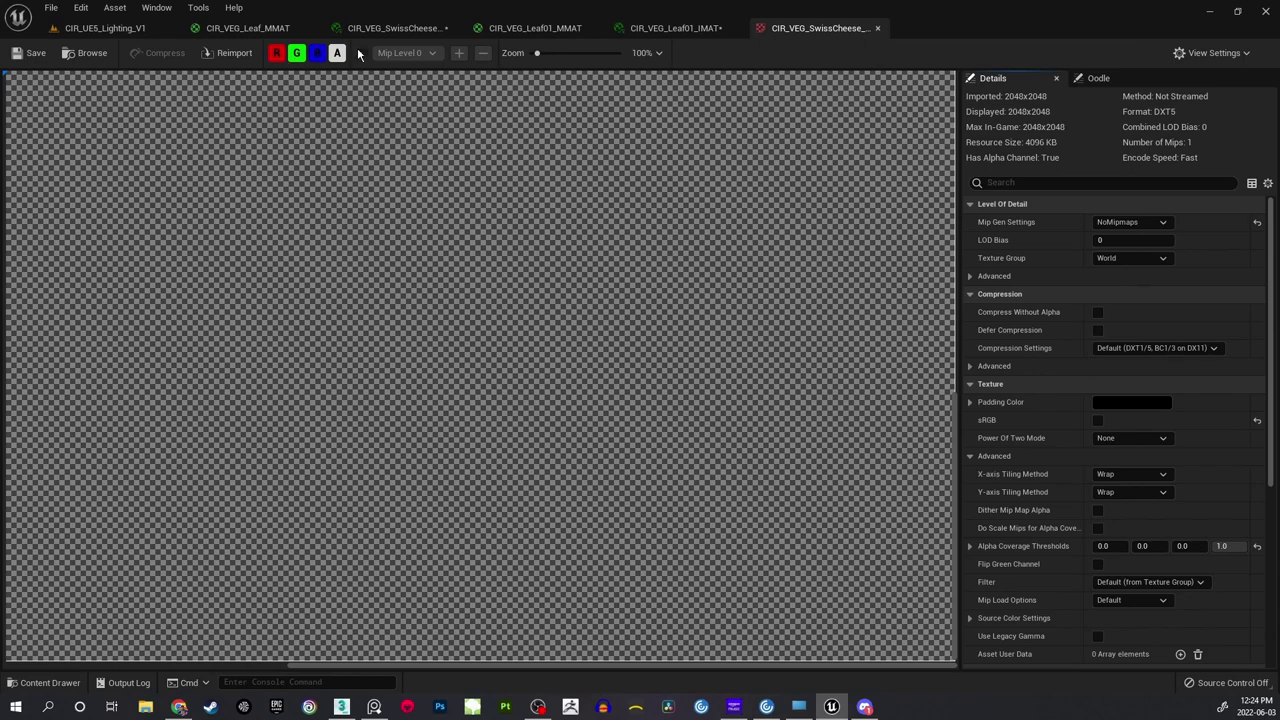
left_click(296, 53)
left_click(317, 53)
scroll(494, 297, "down", 3)
scroll(494, 297, "down", 4)
scroll(494, 297, "up", 1)
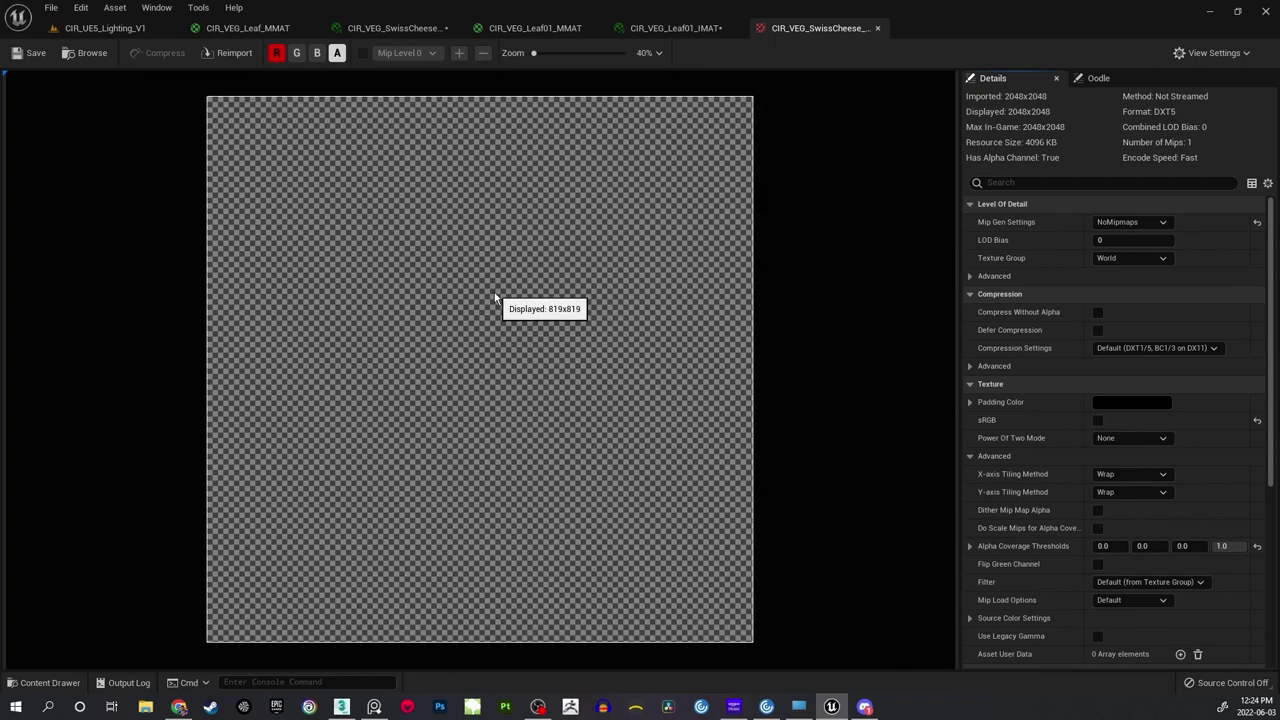
left_click(337, 53)
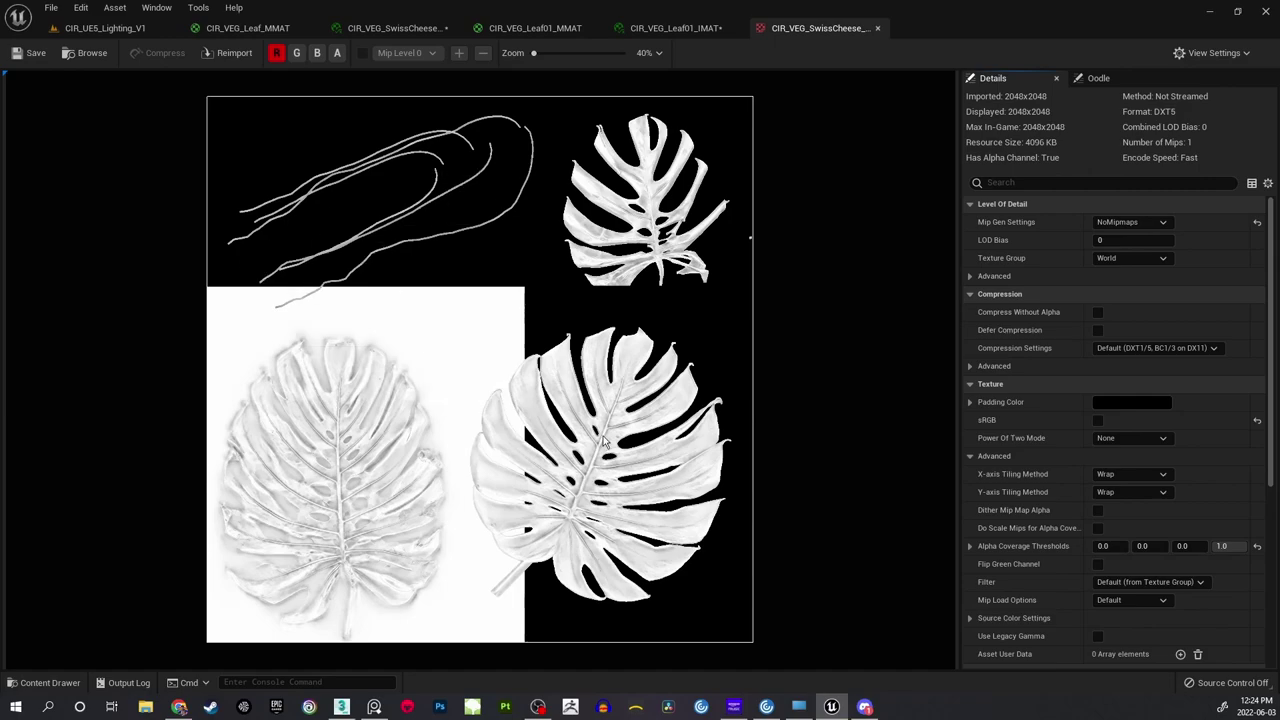
scroll(306, 470, "up", 4)
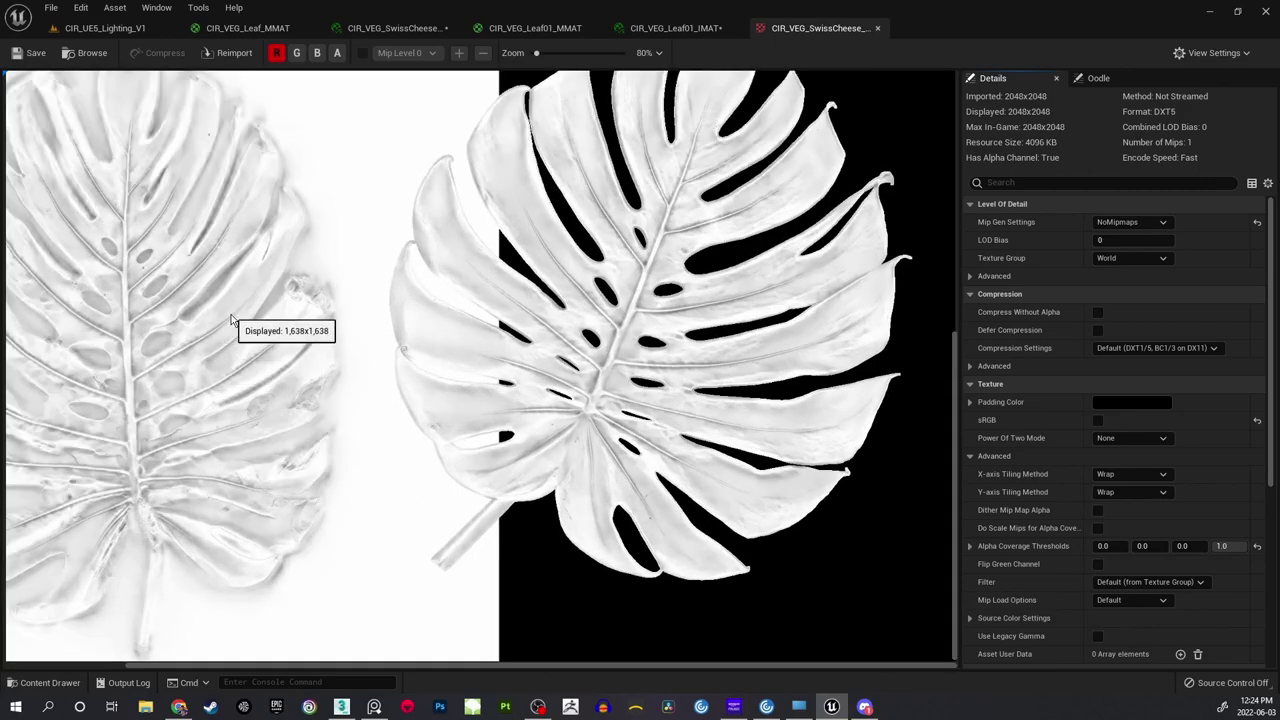
scroll(230, 320, "down", 3)
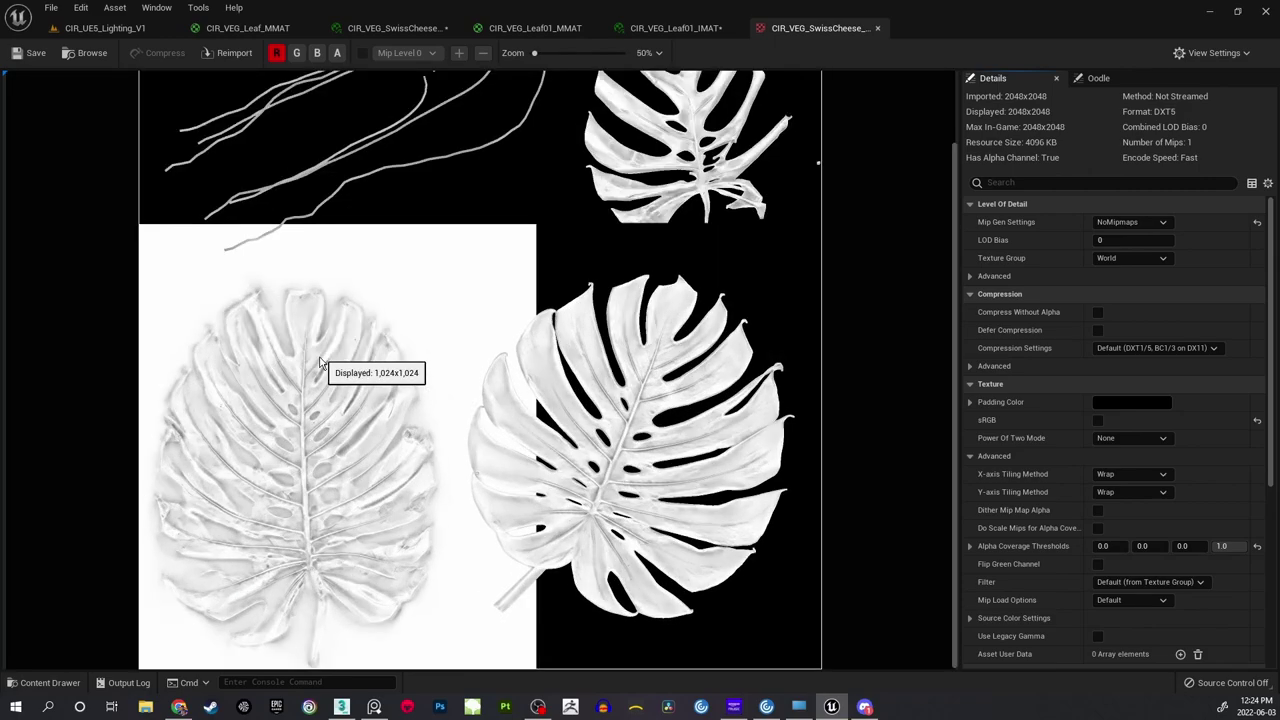
scroll(320, 363, "down", 1)
Examine the ORM texture's green and blue channels one at a time and close the texture.
left_click(296, 52)
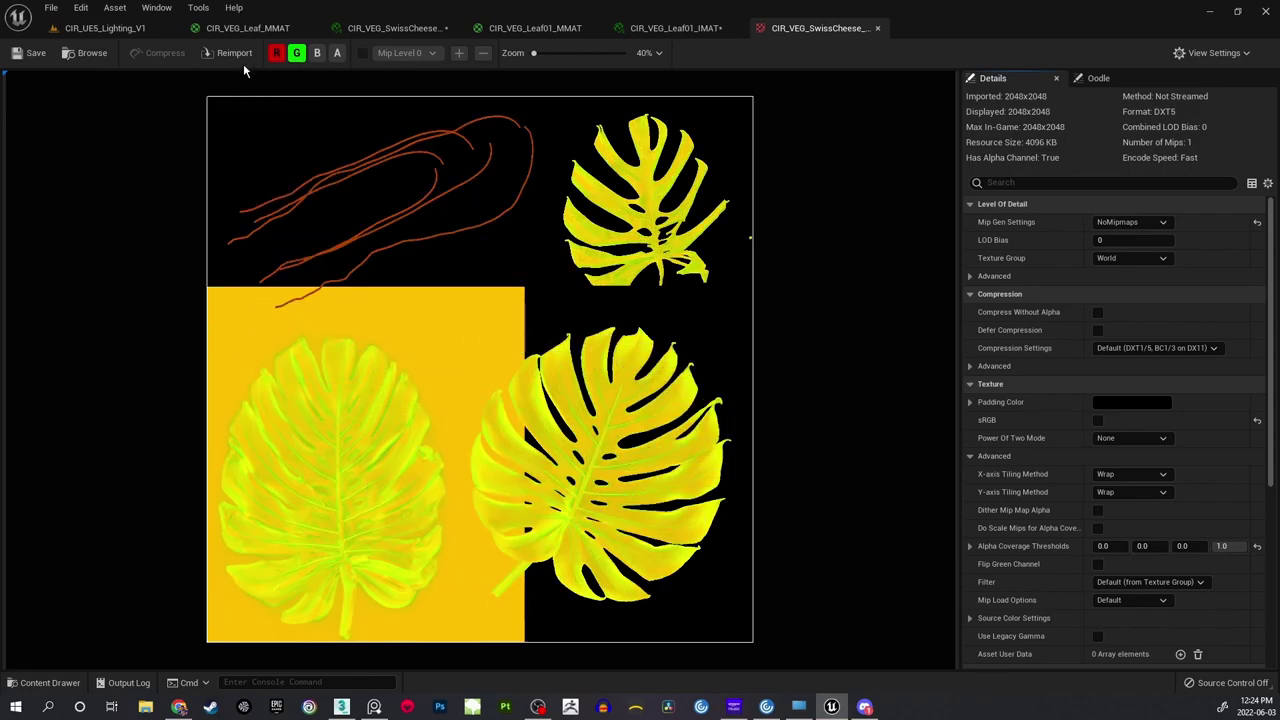
left_click(276, 52)
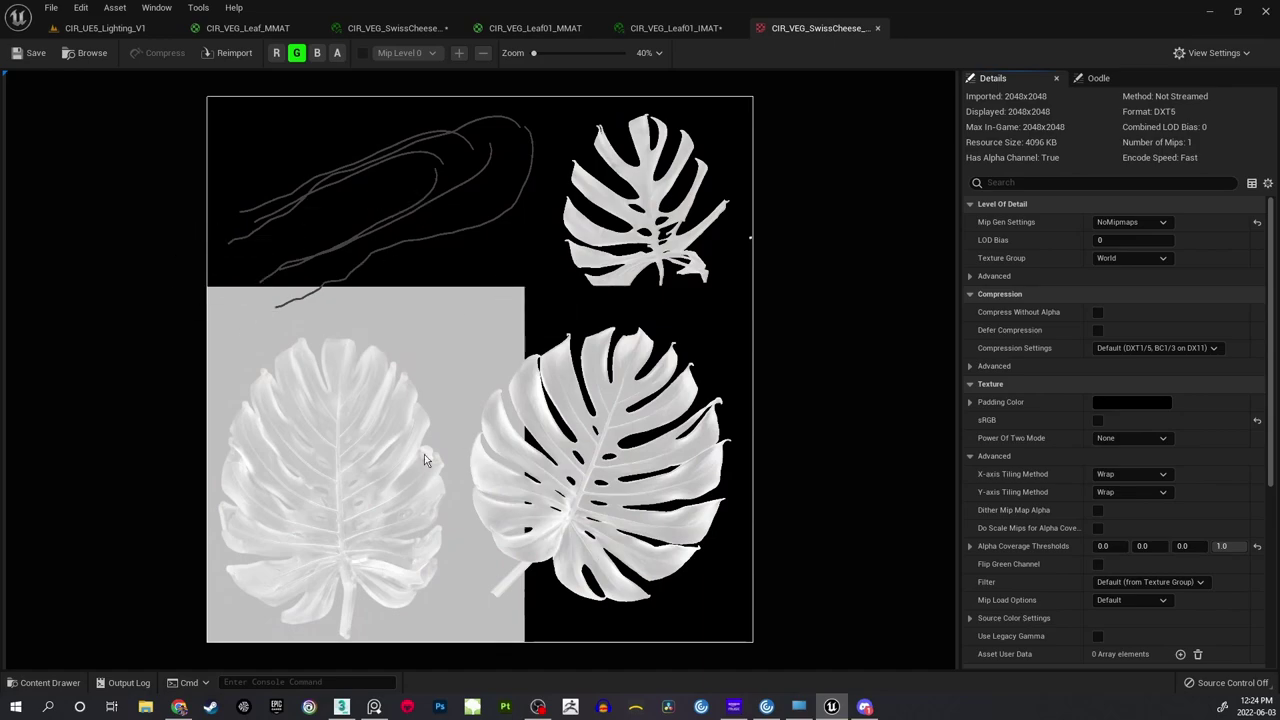
left_click(320, 54)
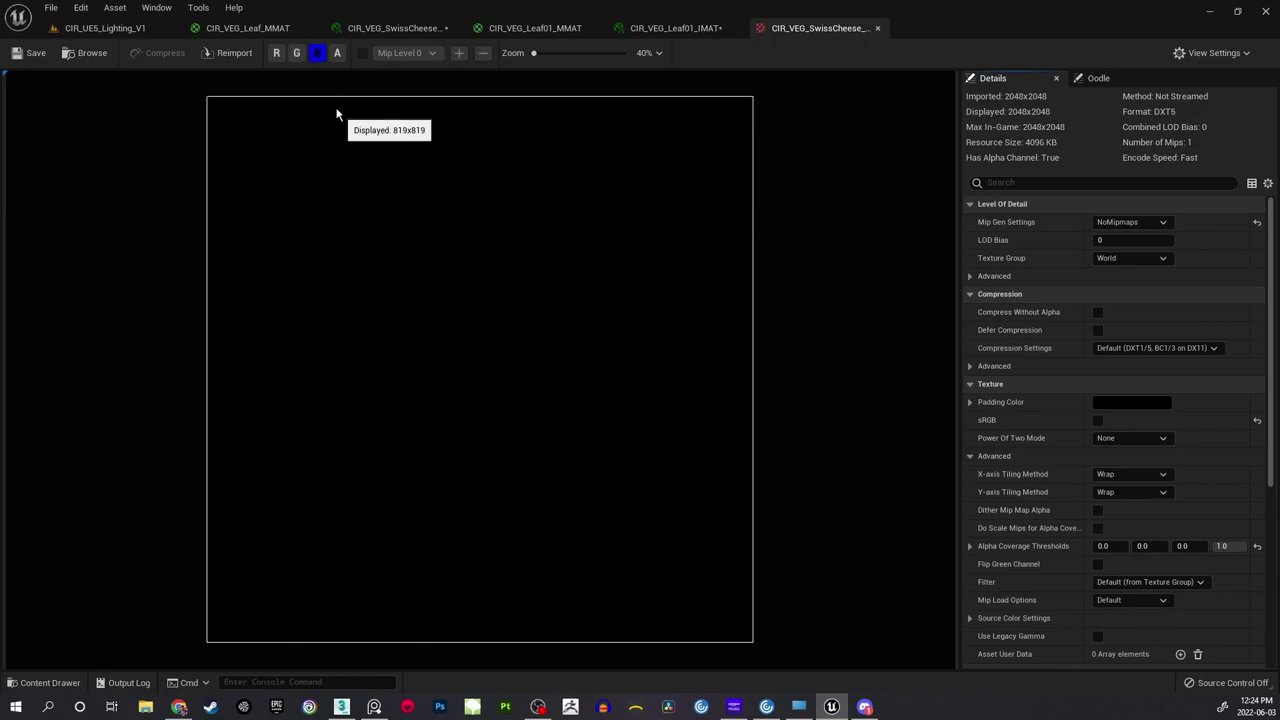
middle_click(834, 30)
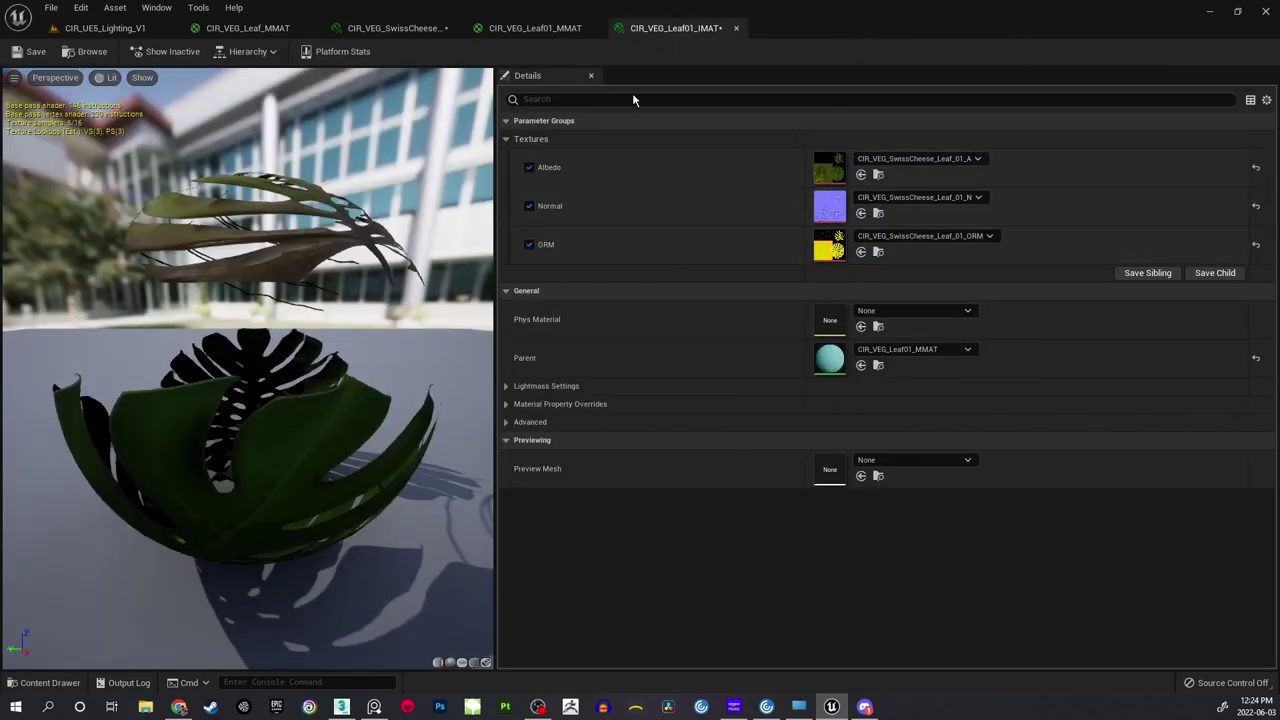
Save the CIR_VEG_Leaf01_IMAT instance and return to the foliage in the CIR_UE5_Lighting_V1 level.
left_click(30, 51)
left_click(140, 28)
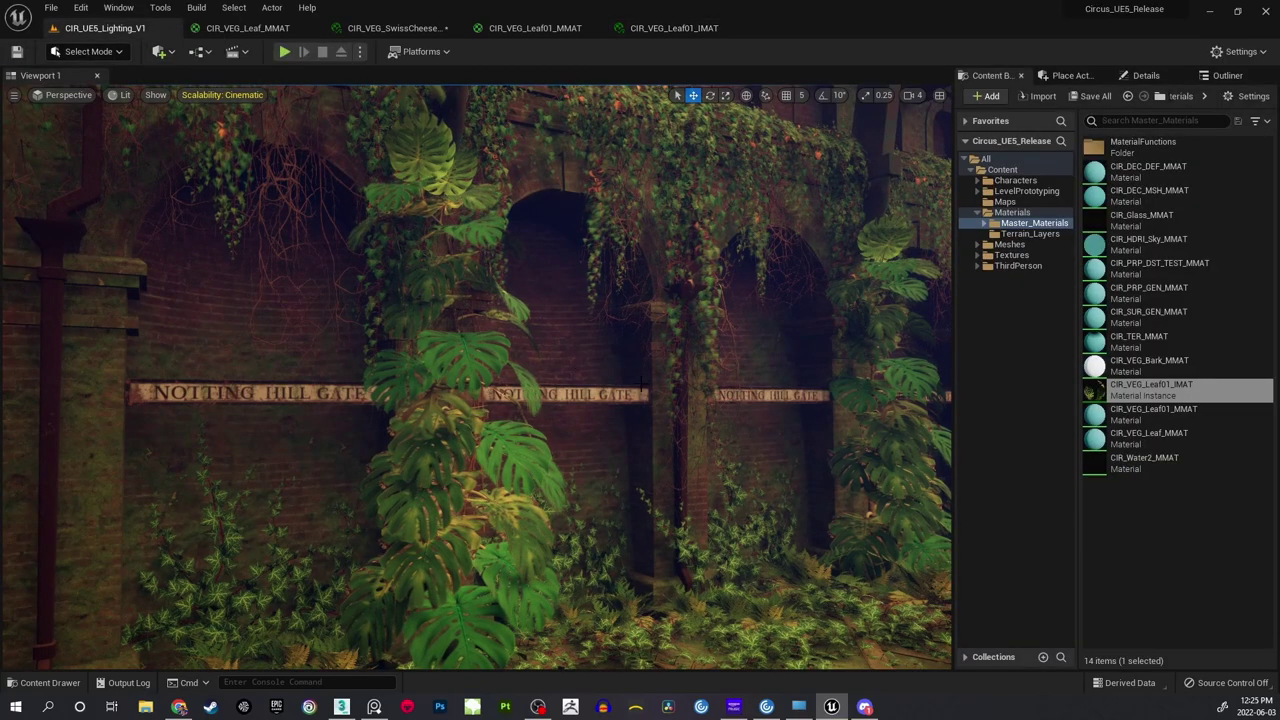
right_click_drag(594, 362, 662, 408)
key("w")
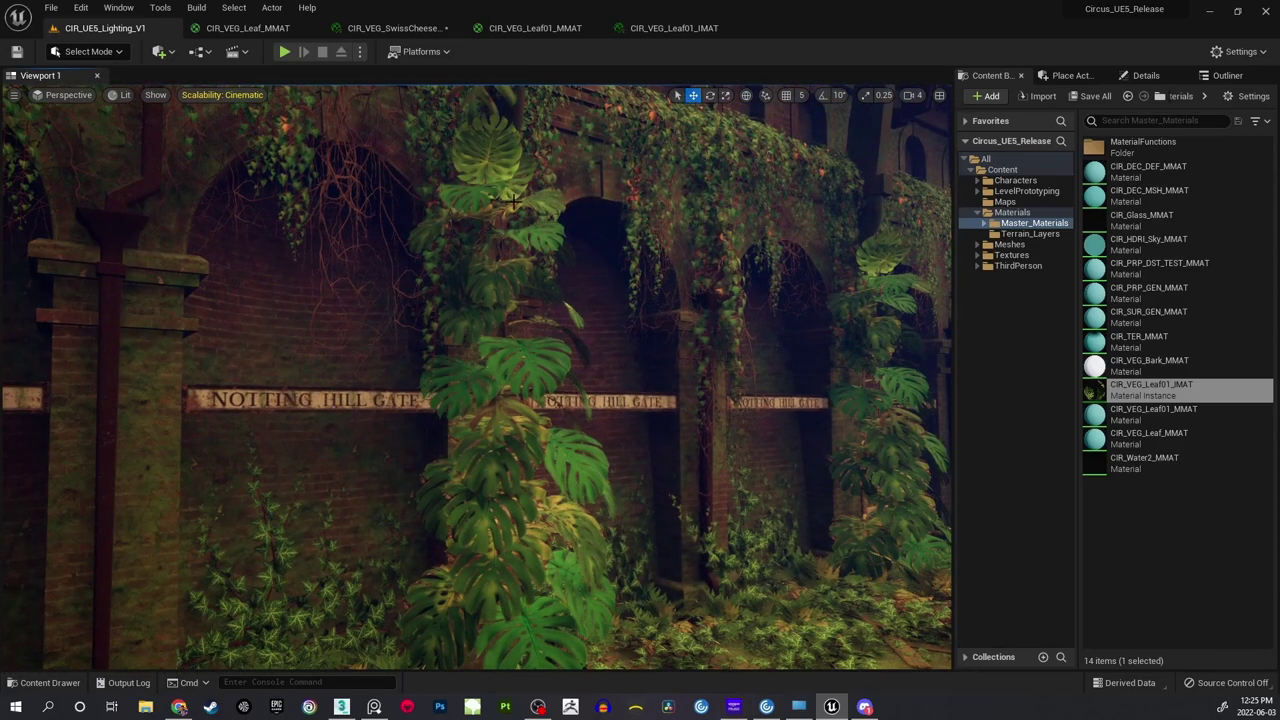
Assign CIR_VEG_Leaf01_IMAT to material Element 2 of the SwissCheese climbing plant in the foreground of the level.
left_click(548, 374)
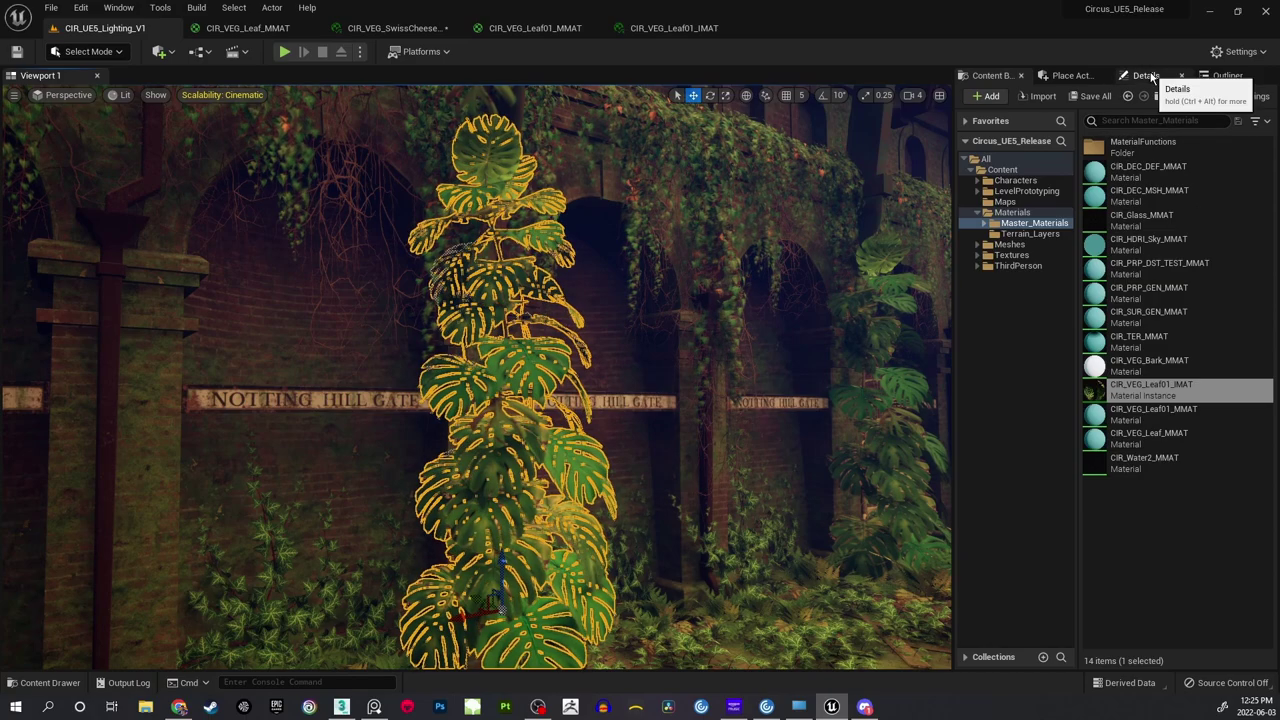
left_click(1143, 75)
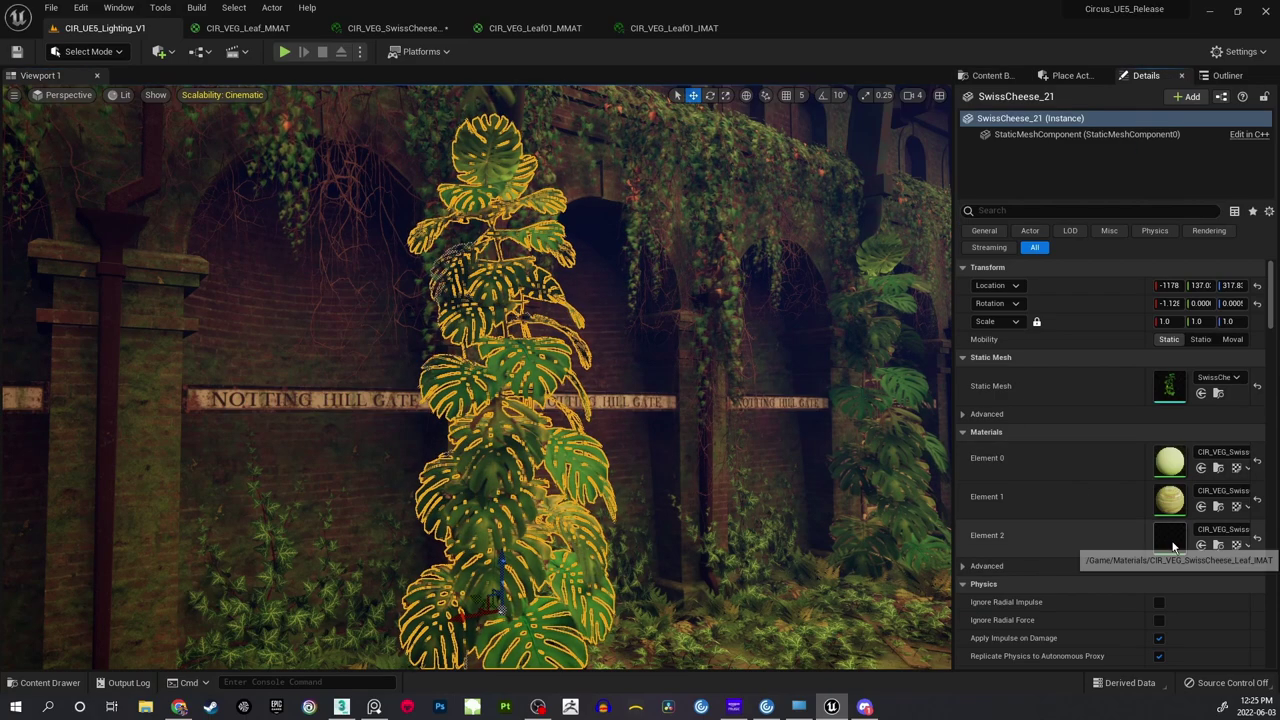
left_click(1228, 532)
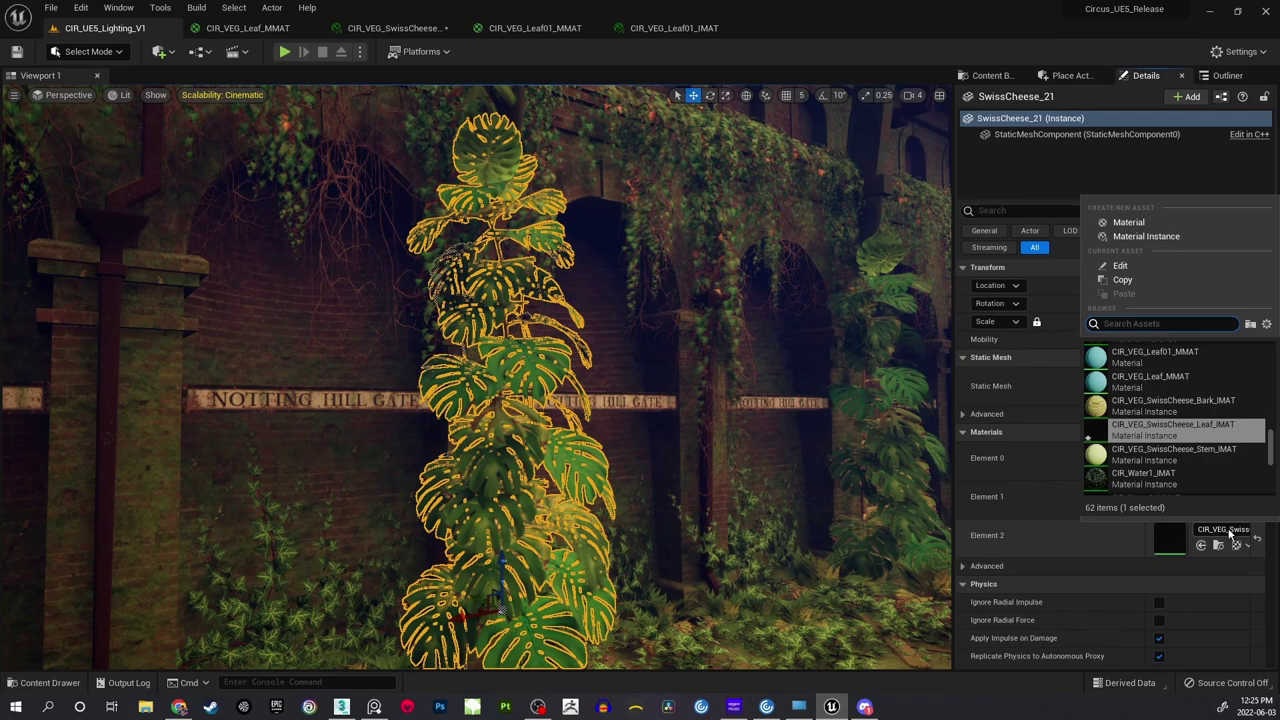
type("swiss")
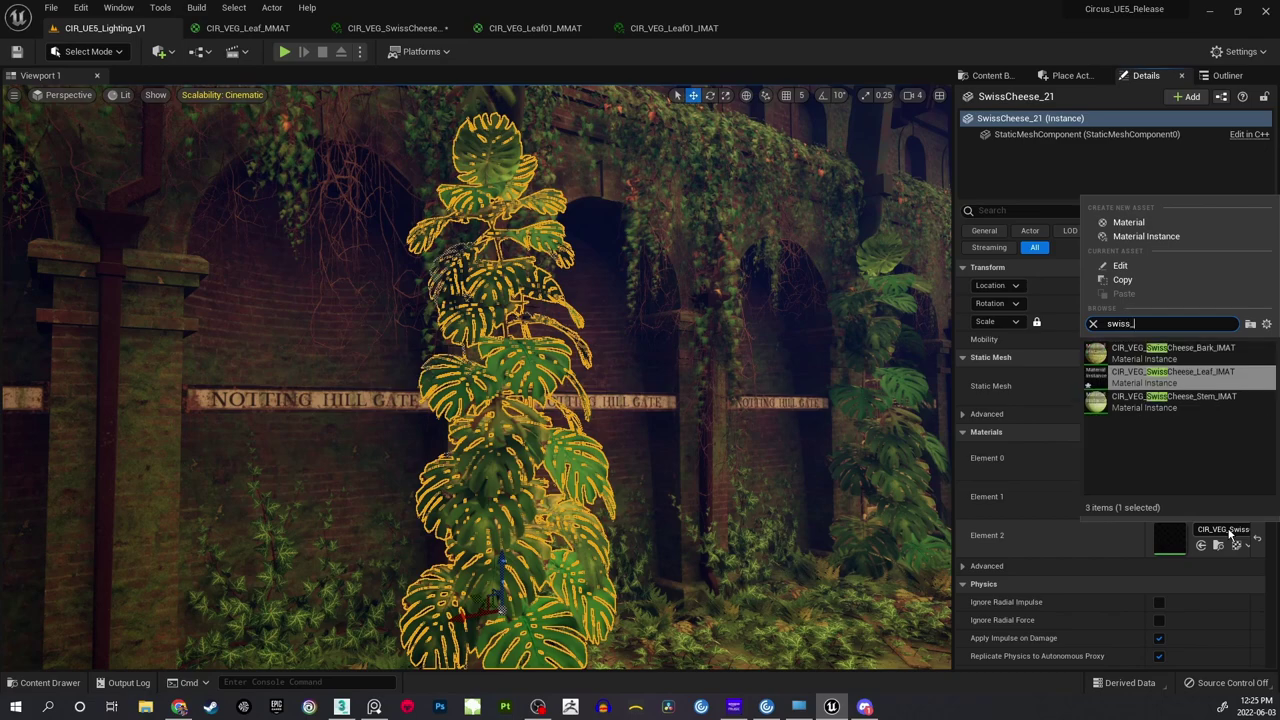
type("_")
key("BackSpace")
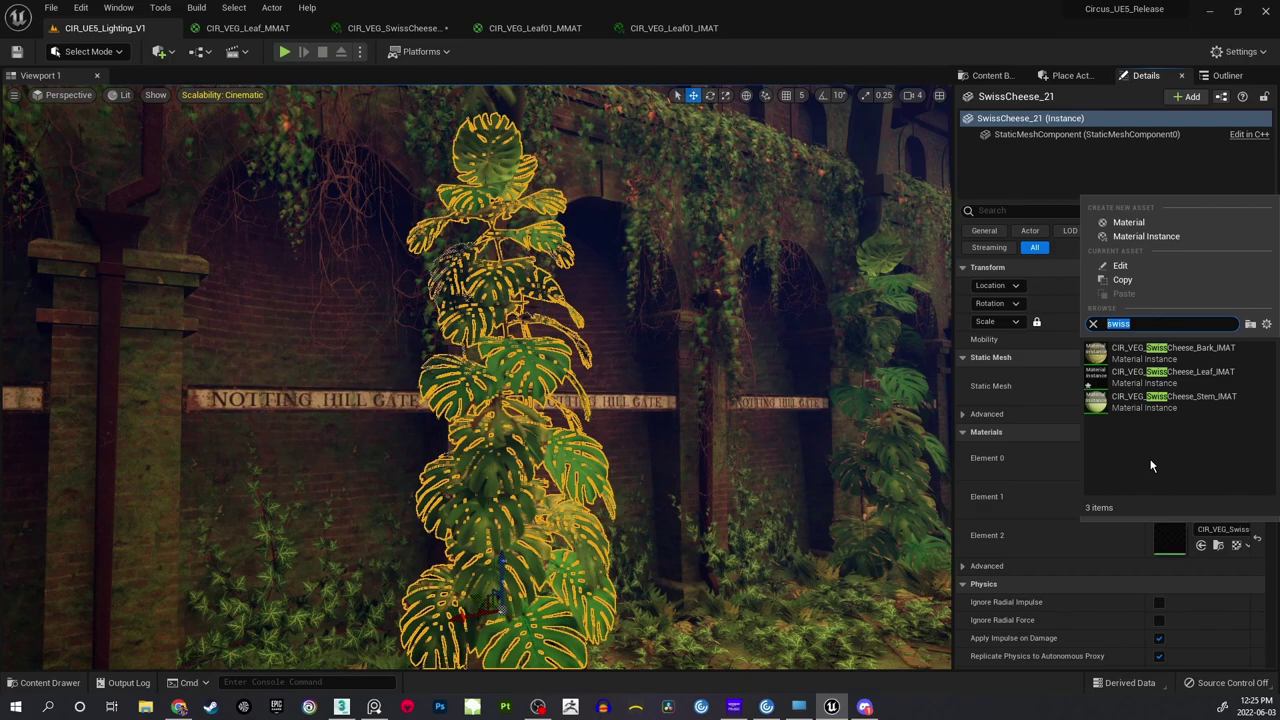
type("f0")
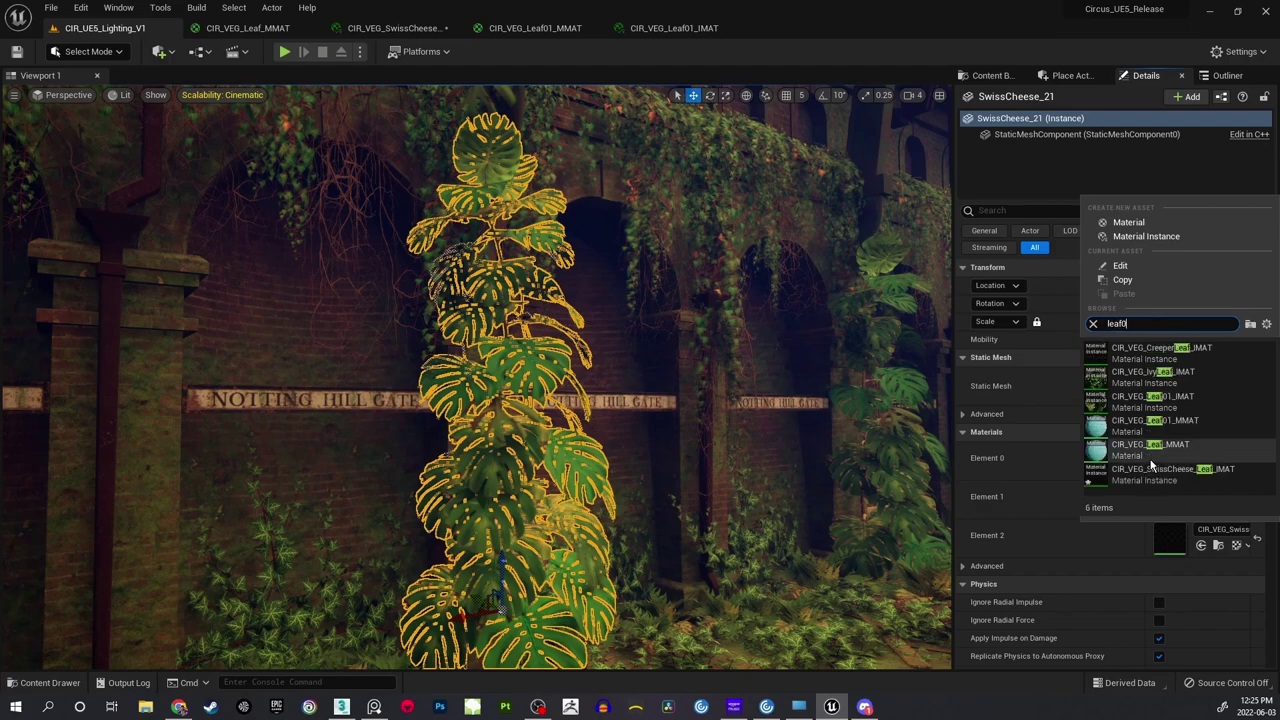
type("1")
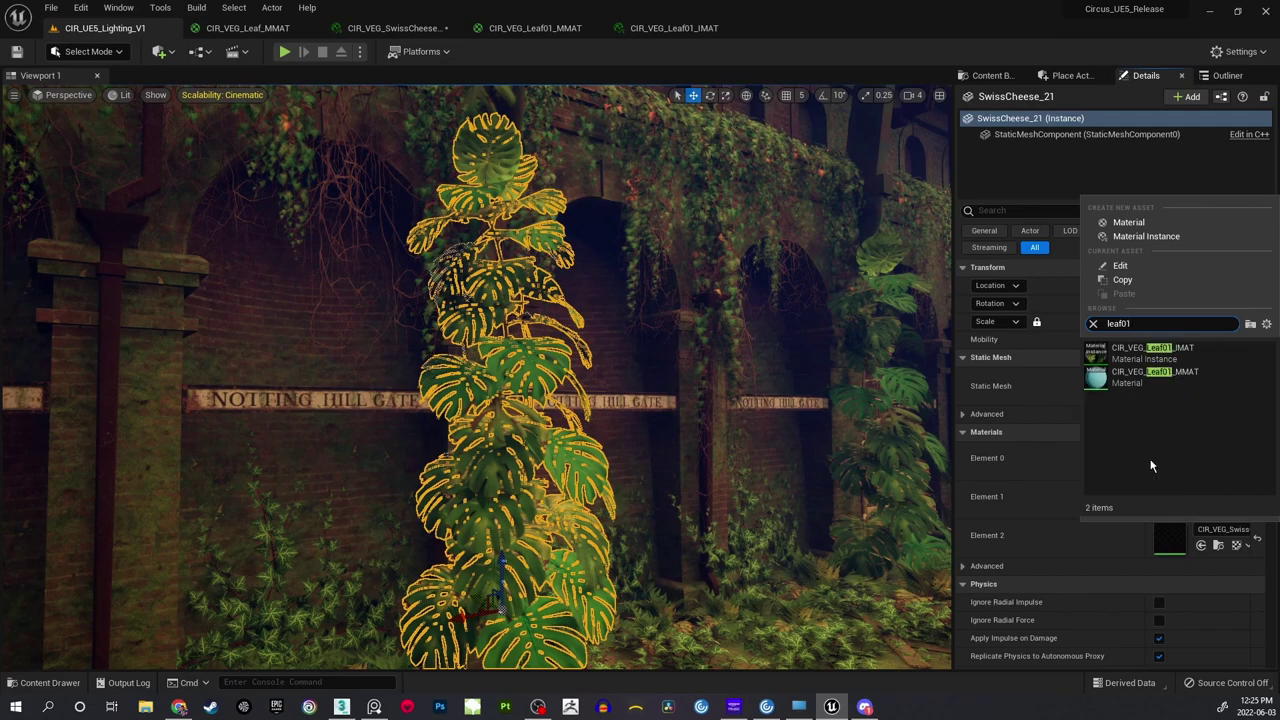
left_click(1164, 358)
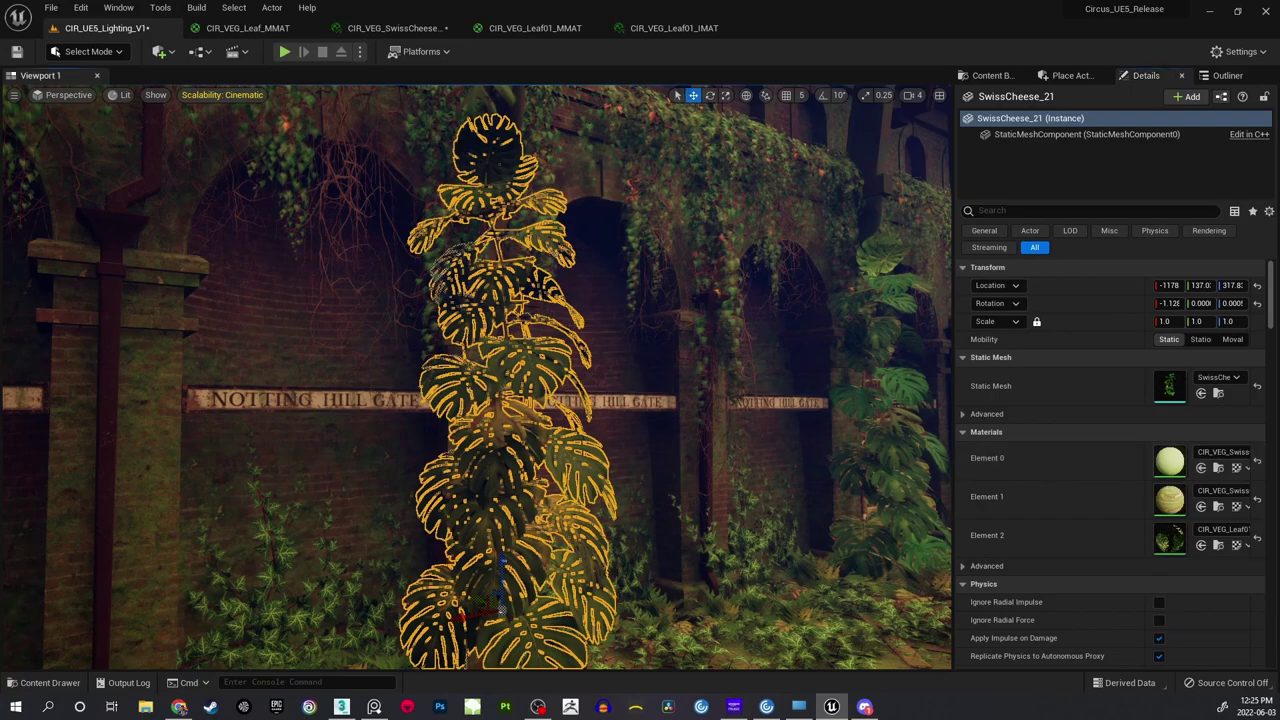
Deselect the plant and examine its leaves with the new material from a distance and up close, comparing them with the neighbouring plant.
right_click_drag(476, 377, 440, 370)
key("Escape")
right_click_drag(764, 390, 812, 416)
key("s")
key("w")
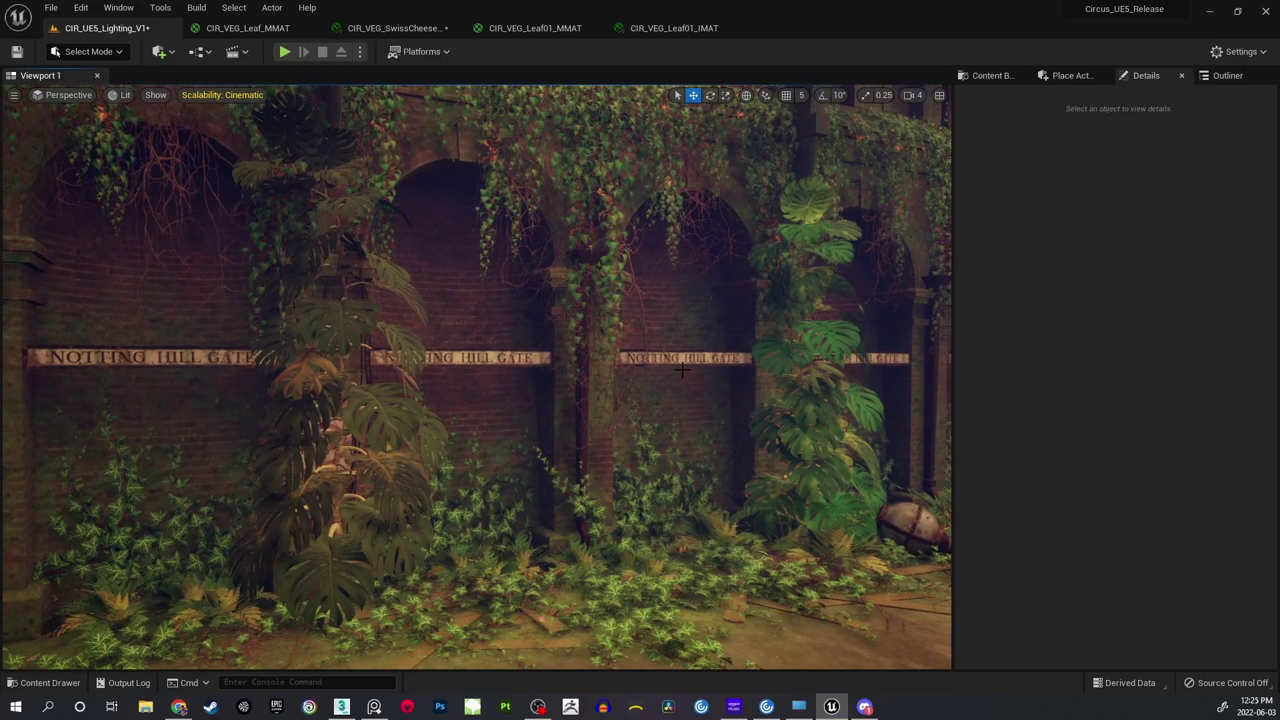
key("a")
right_click_drag(682, 369, 471, 293)
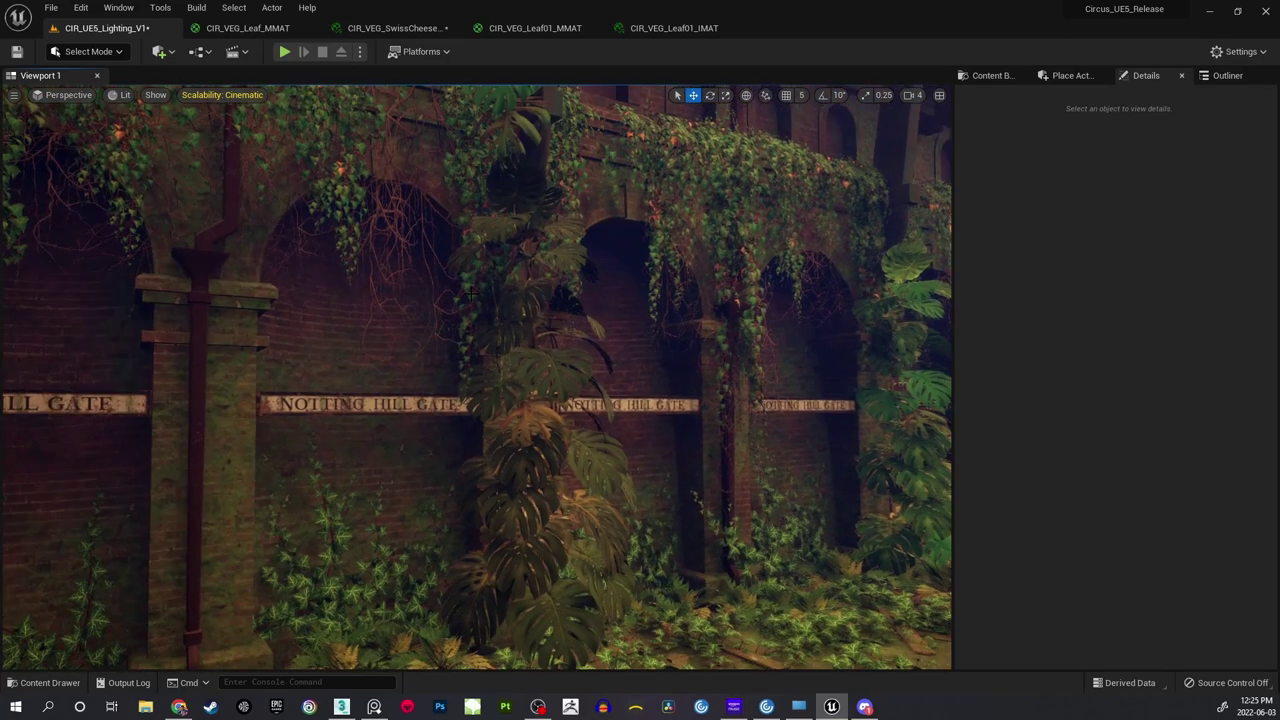
key("d")
mouse_move(688, 388)
right_mouse_down()
mouse_move(710, 350)
mouse_move(716, 368)
mouse_move(690, 370)
right_mouse_up()
key("w")
key("s")
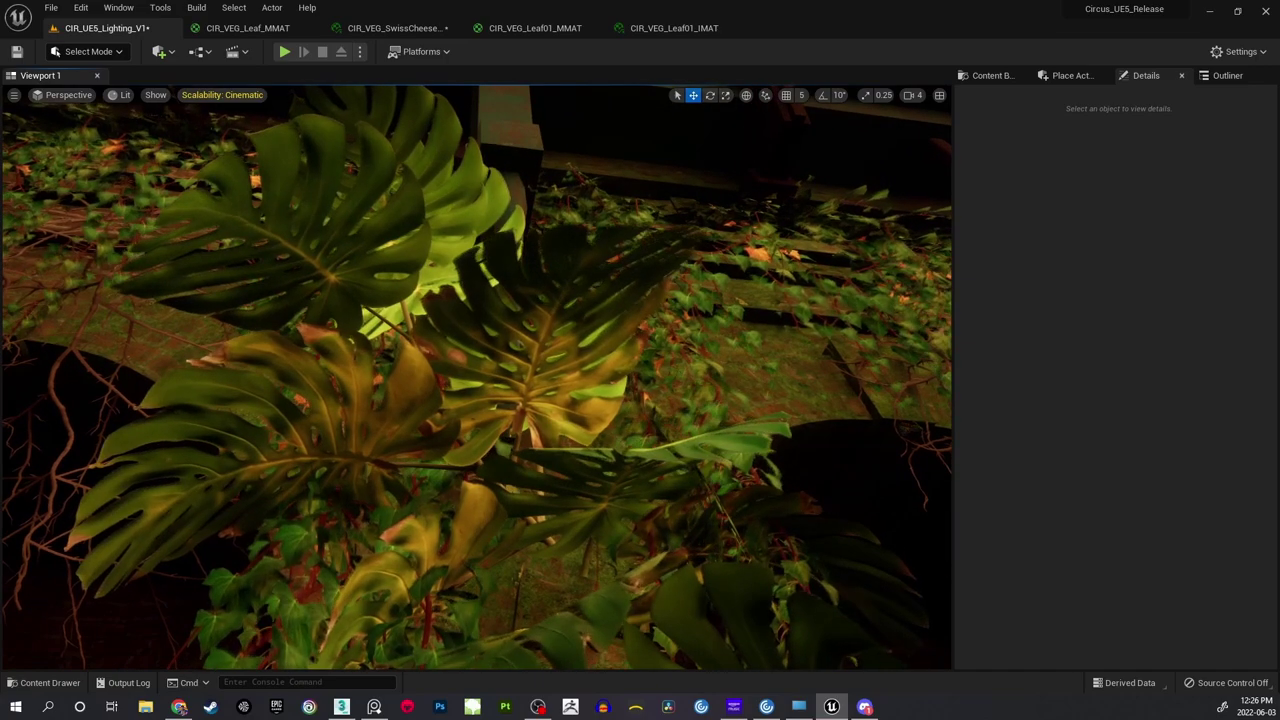
right_click_drag(476, 377, 376, 377)
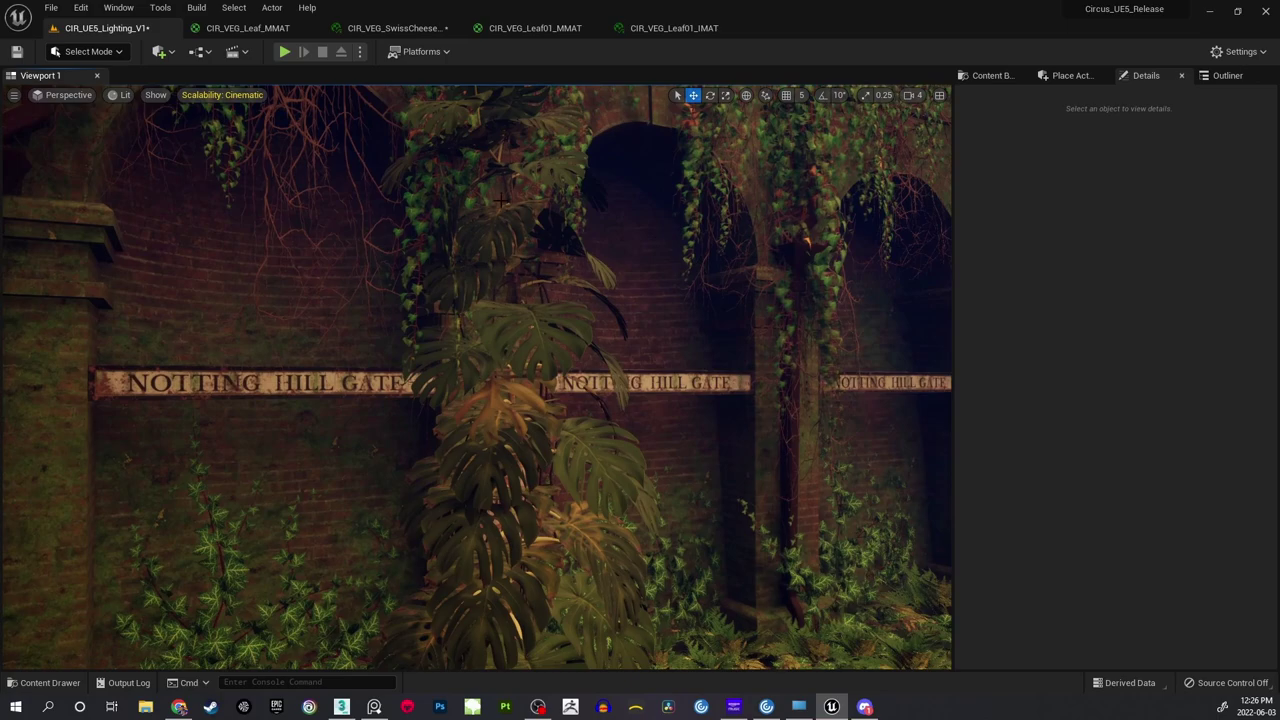
Close the CIR_VEG_SwissCheese_Leaf_IMAT and CIR_VEG_Leaf_MMAT editors.
left_click(392, 28)
left_click(454, 28)
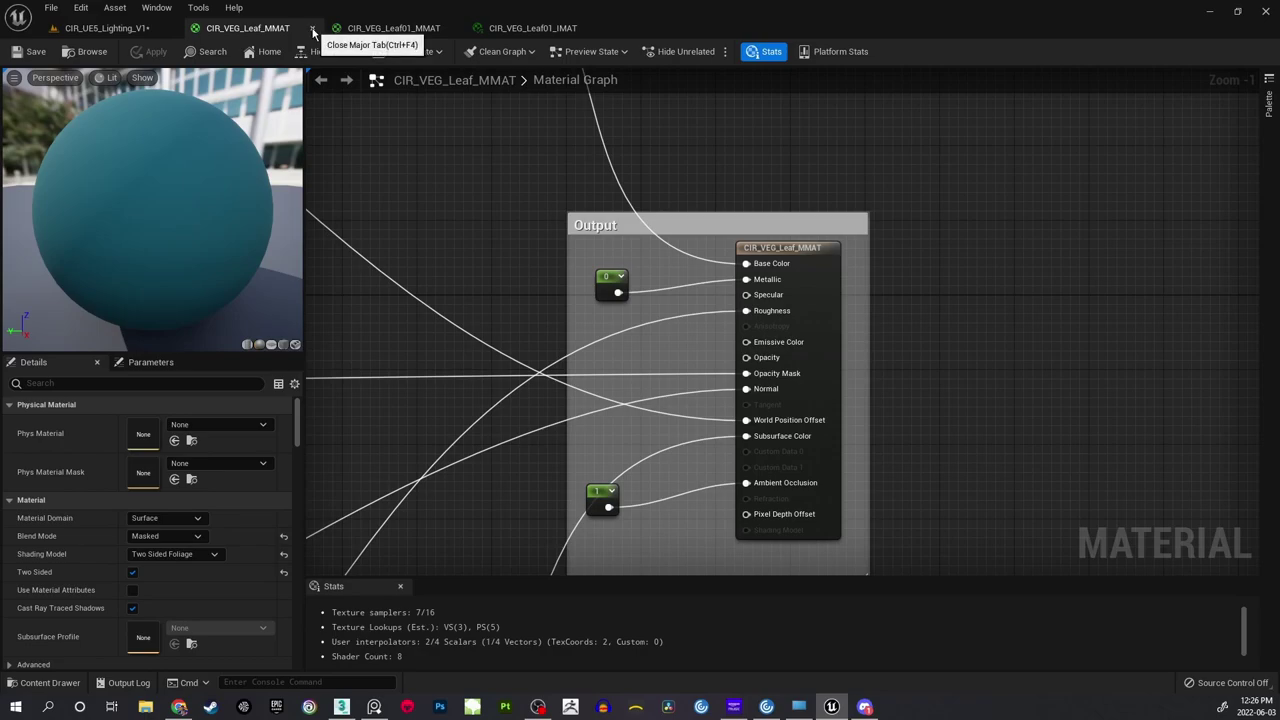
left_click(313, 30)
Show the CIR_VEG_Leaf01_IMAT preview on a plane and examine both sides of the leaves.
left_click(375, 28)
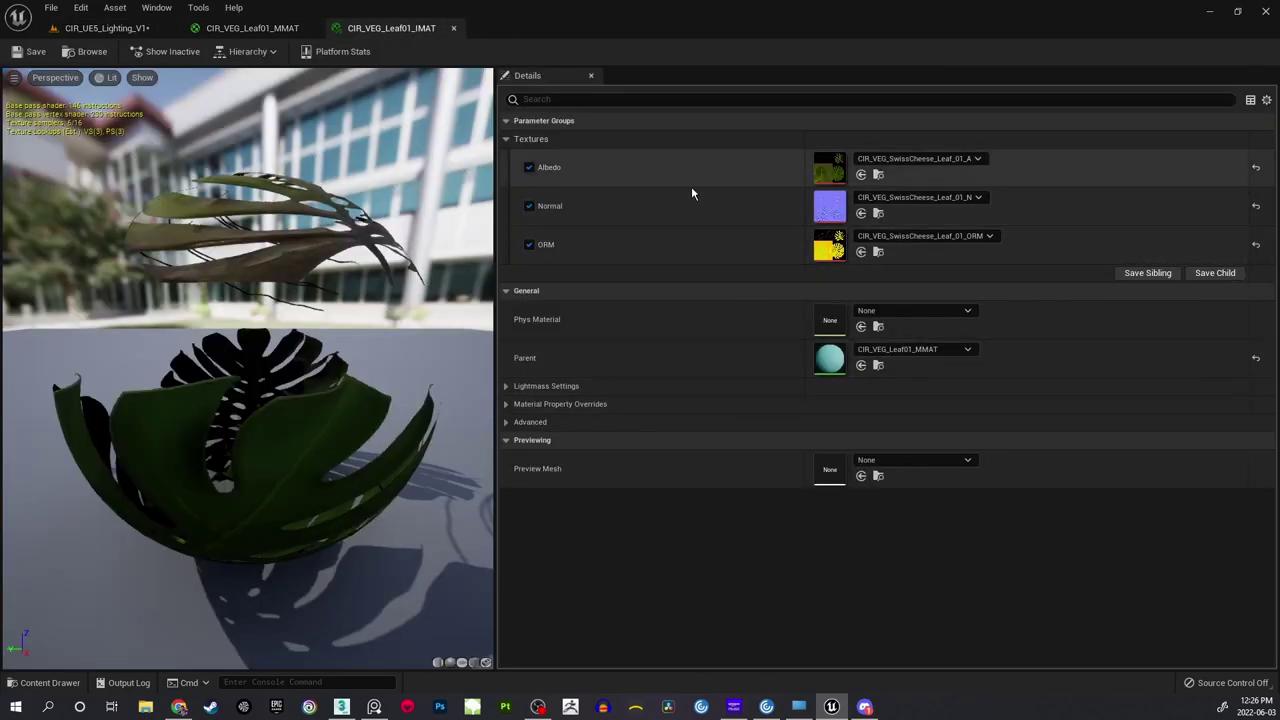
left_click_drag(350, 414, 400, 628)
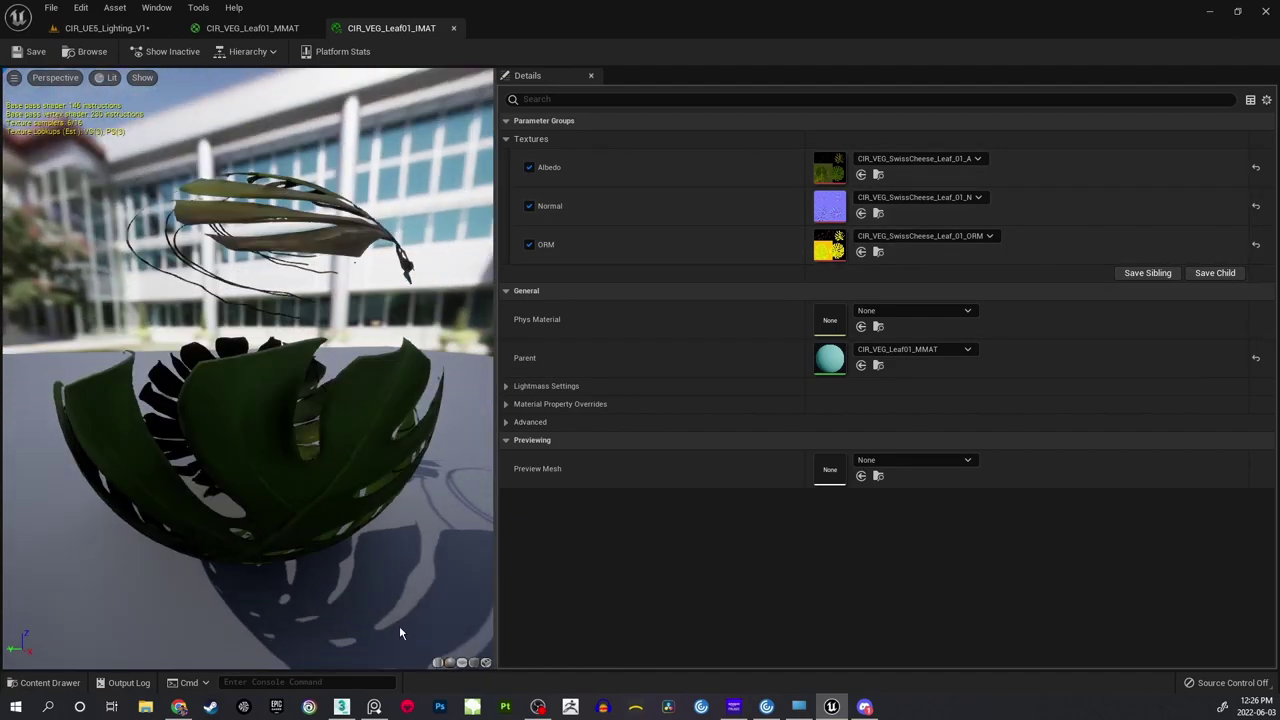
left_click(459, 662)
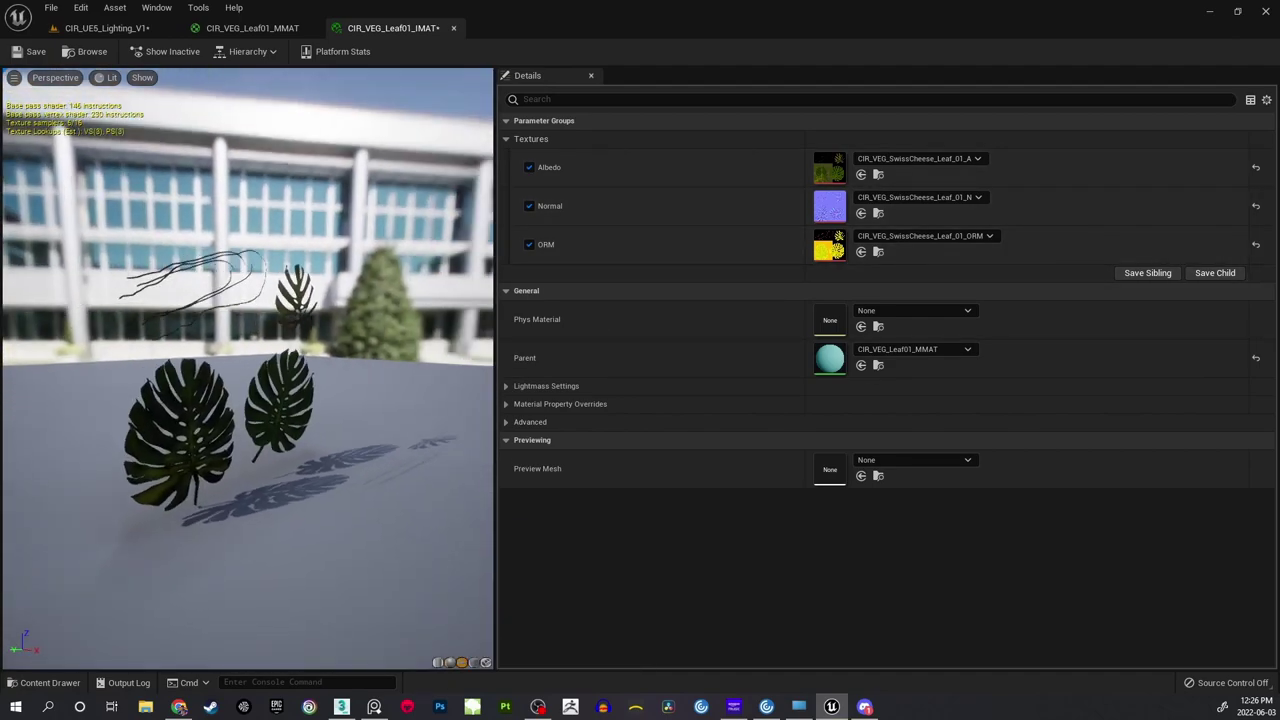
left_click_drag(236, 393, 287, 400)
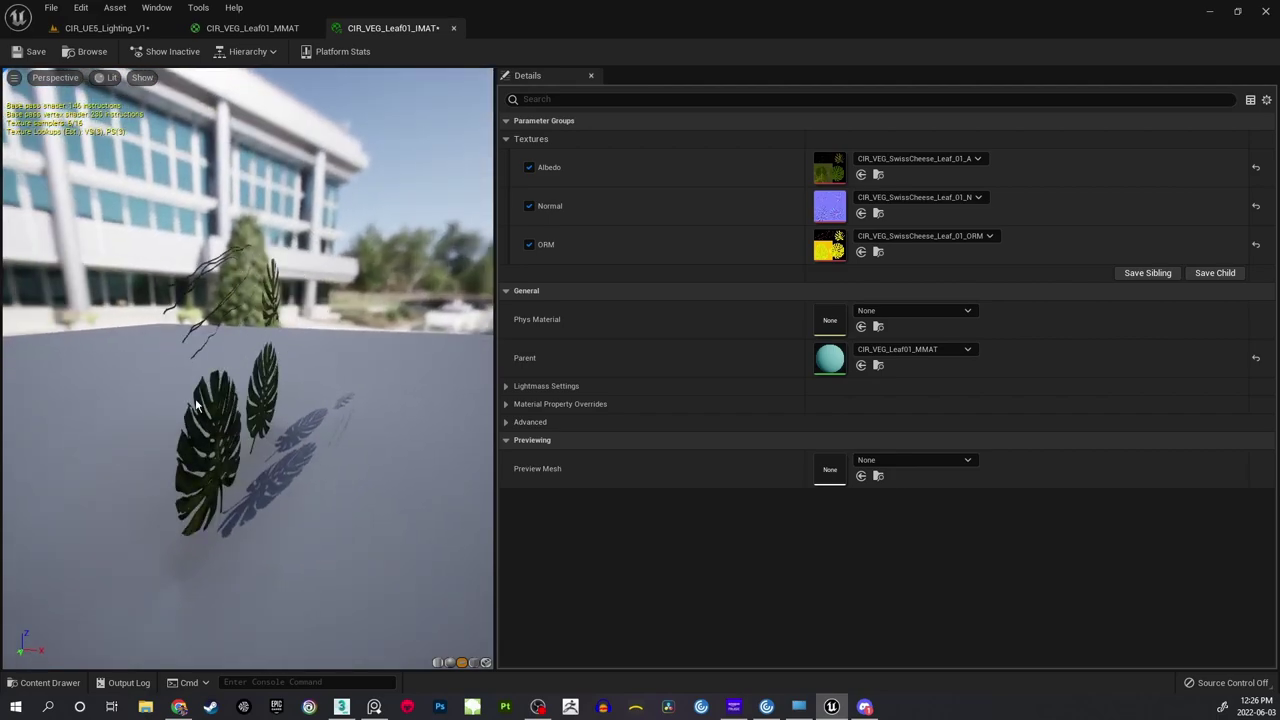
left_click_drag(196, 404, 196, 404)
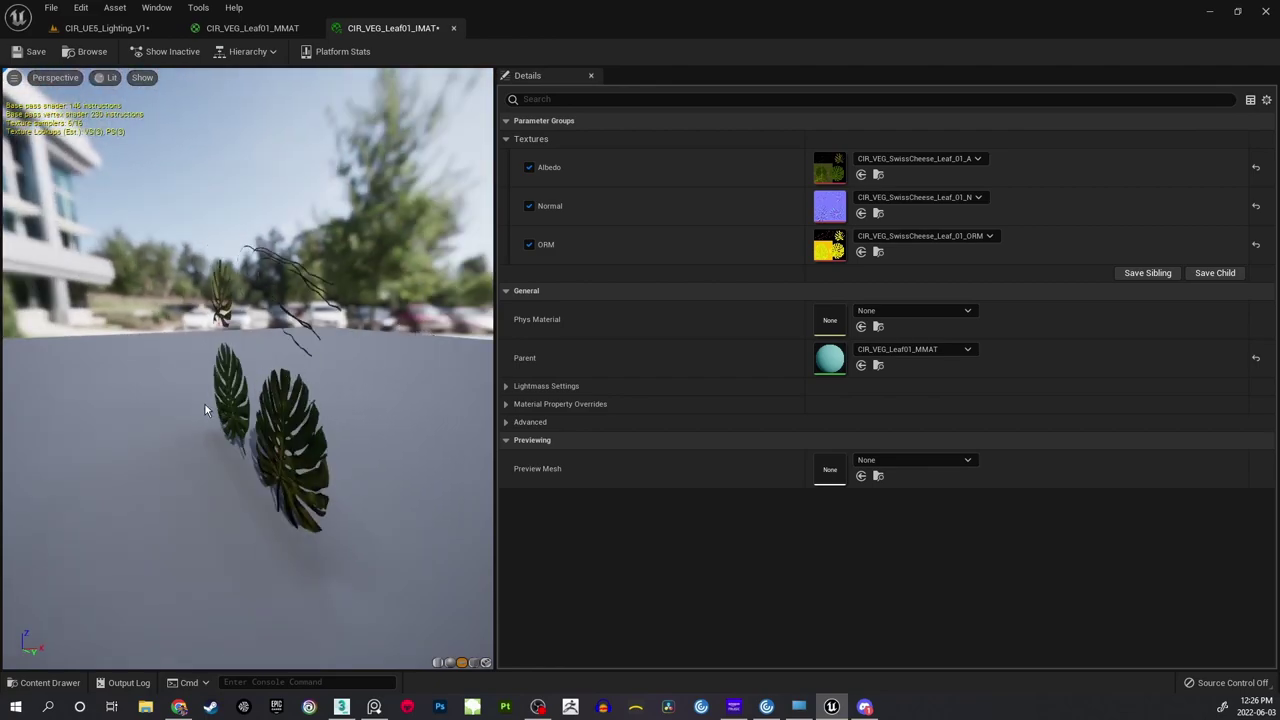
Return to the CIR_UE5_Lighting_V1 level and examine how the plant's leaves respond to light from below.
left_click(107, 28)
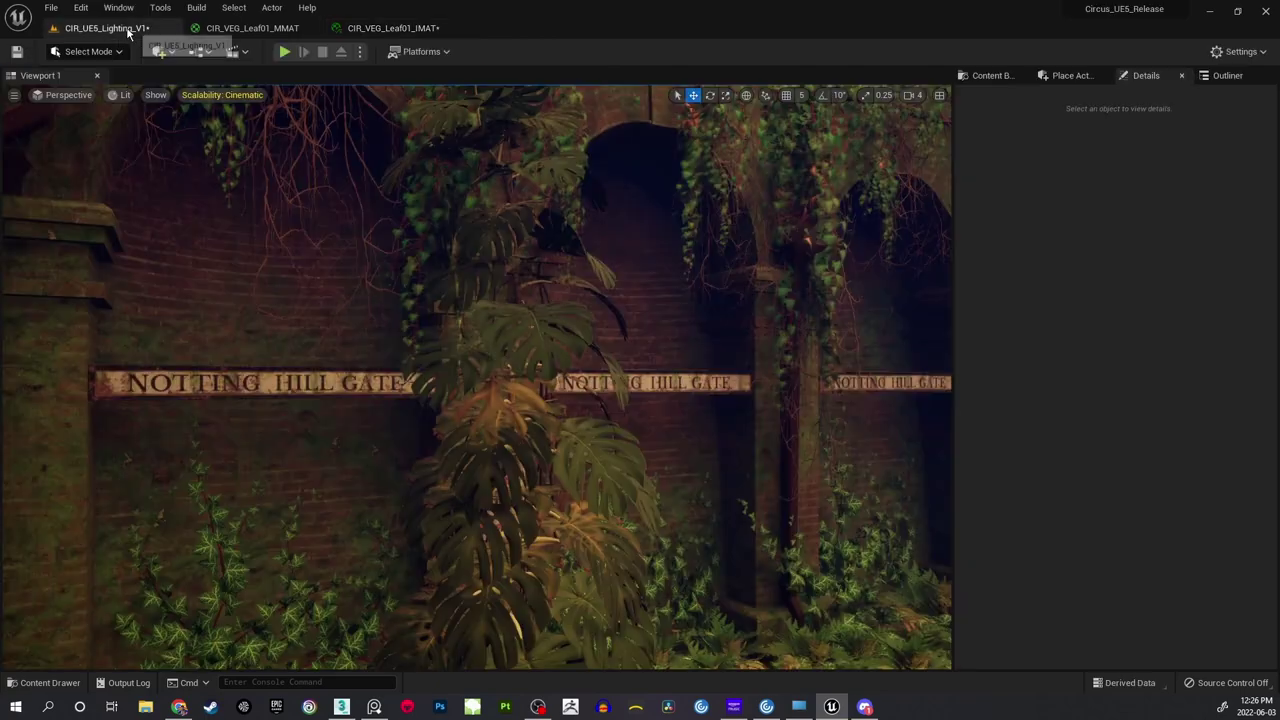
right_click_drag(803, 408, 803, 408)
key("s")
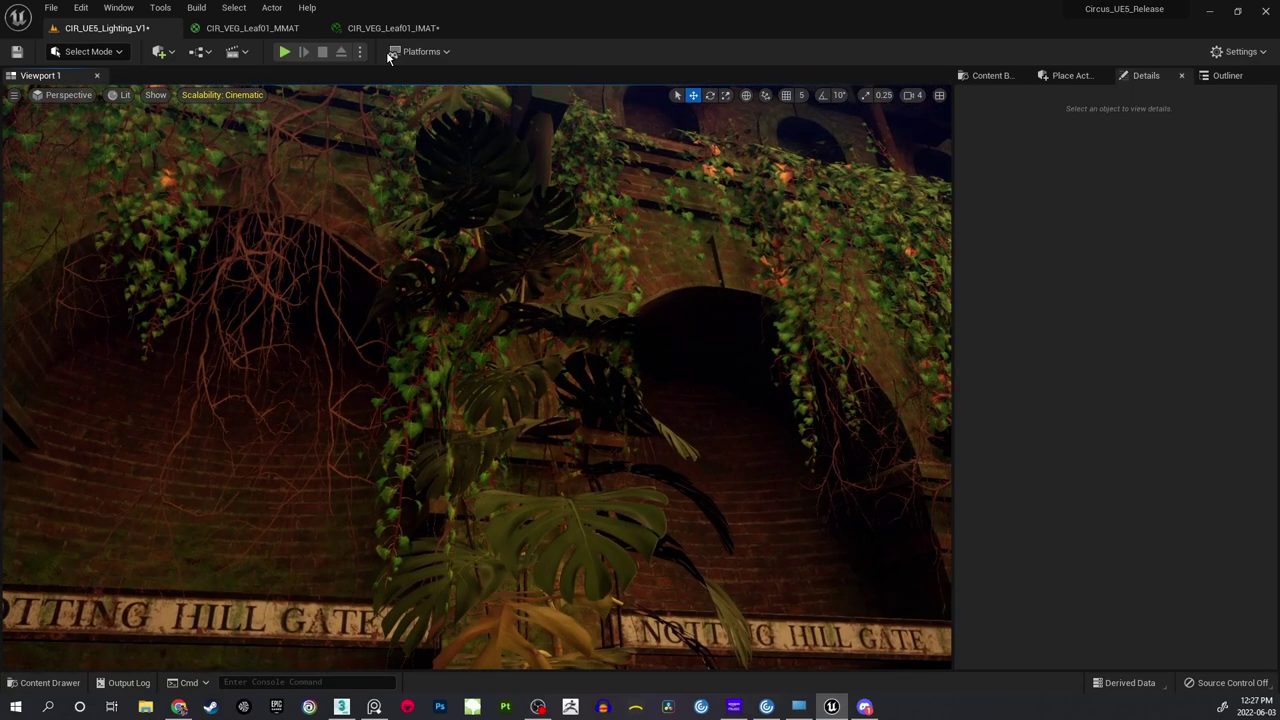
Open CIR_VEG_Leaf01_MMAT and examine the texture connections and the Subsurface Color input of the material output node.
left_click(297, 29)
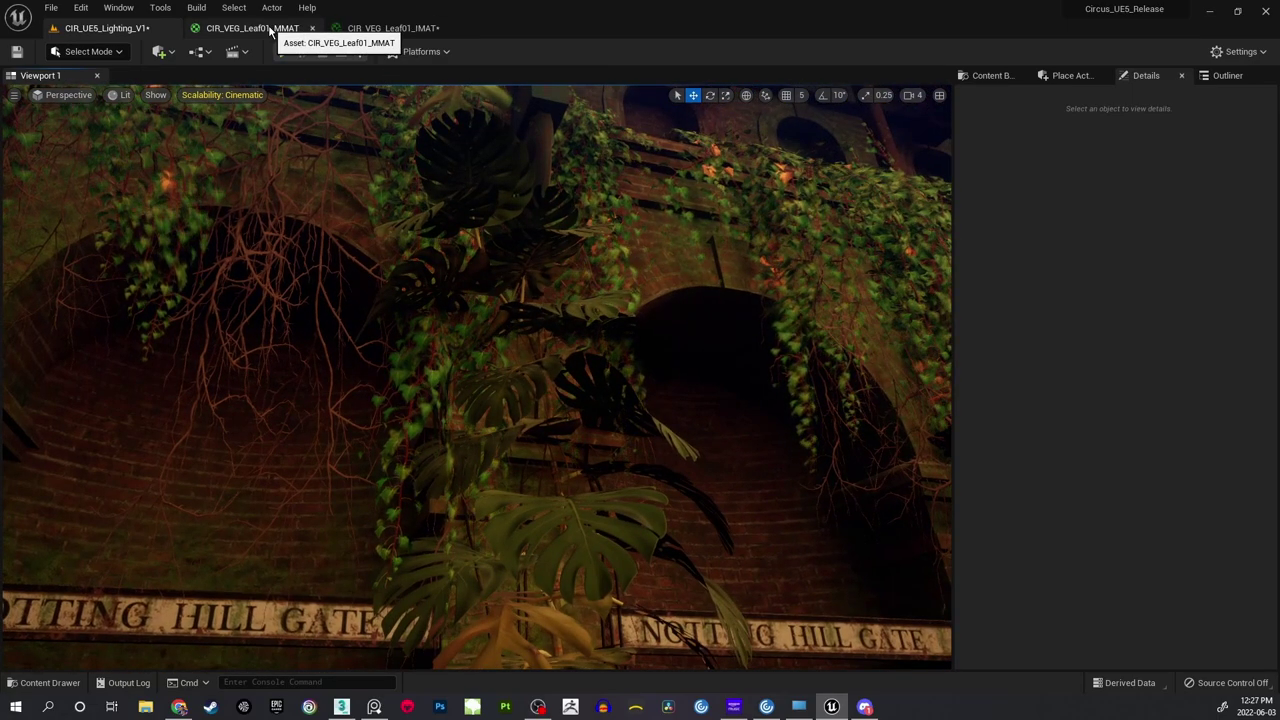
left_click(276, 30)
scroll(765, 326, "down", 3)
right_click_drag(770, 328, 838, 488)
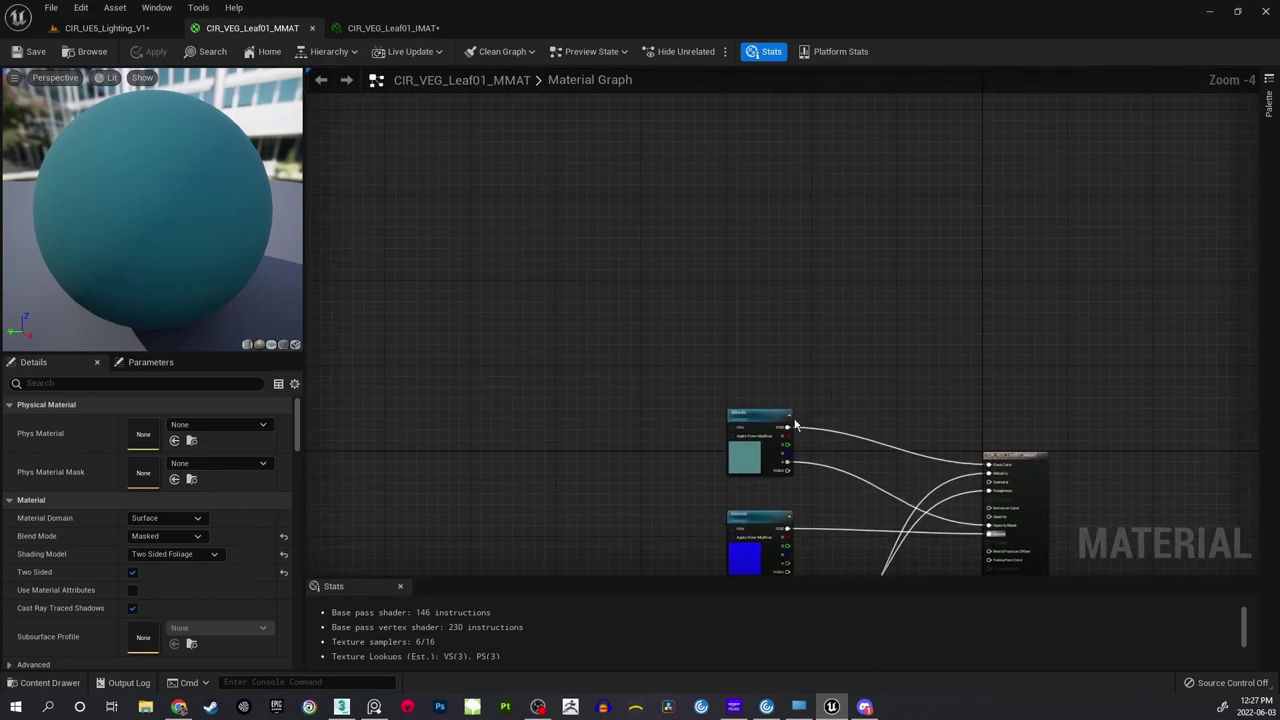
right_click_drag(876, 434, 843, 274)
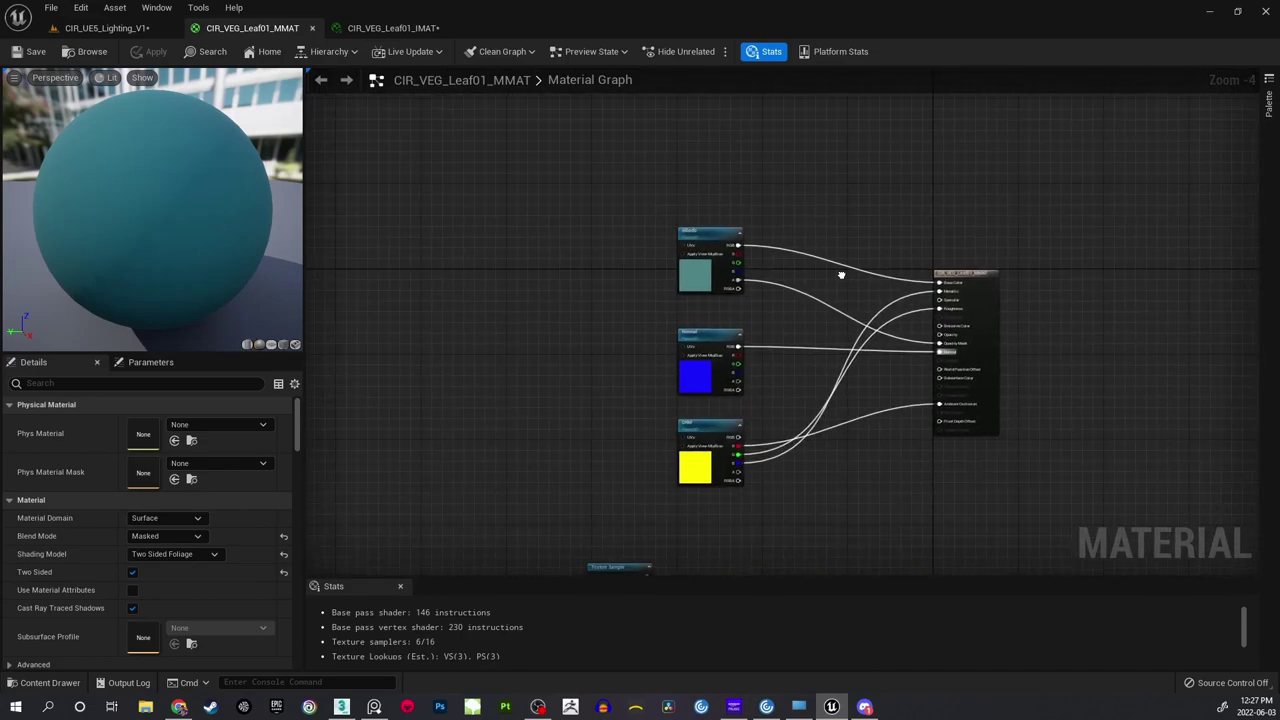
scroll(812, 340, "up", 2)
scroll(810, 336, "up", 1)
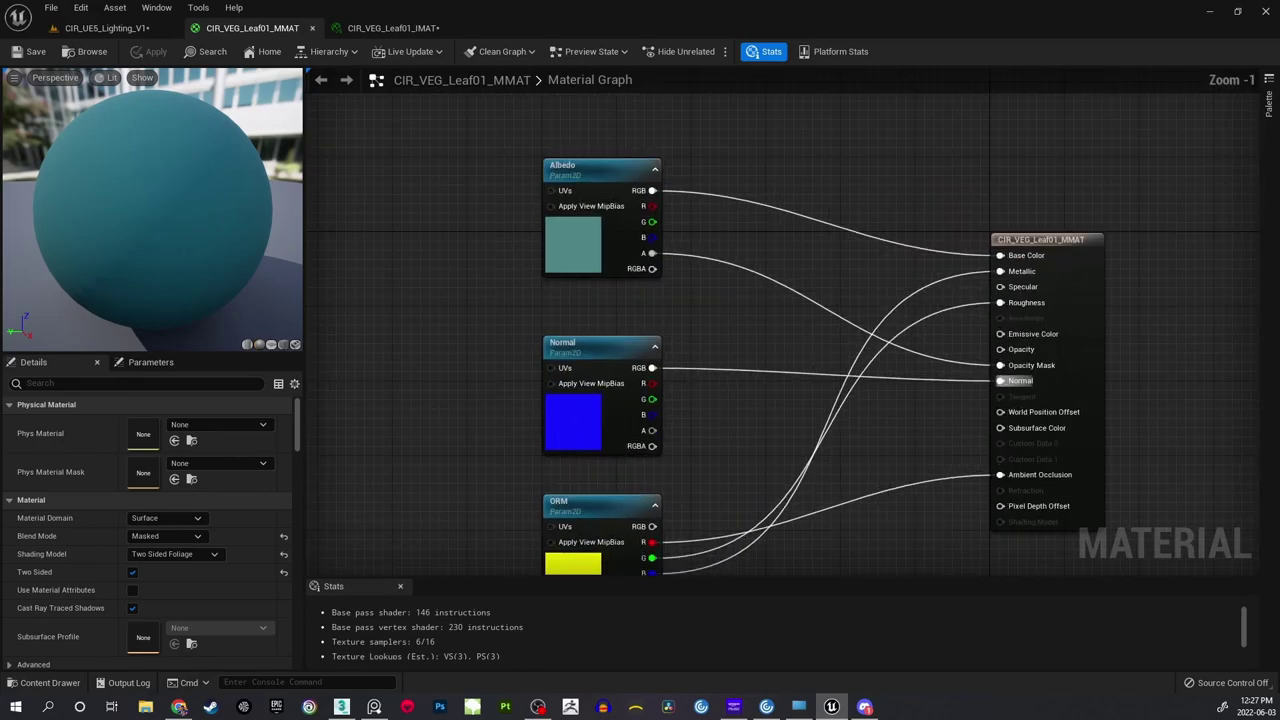
right_click_drag(828, 415, 757, 320)
scroll(757, 320, "up", 1)
right_click_drag(780, 241, 750, 318)
right_click_drag(678, 383, 620, 386)
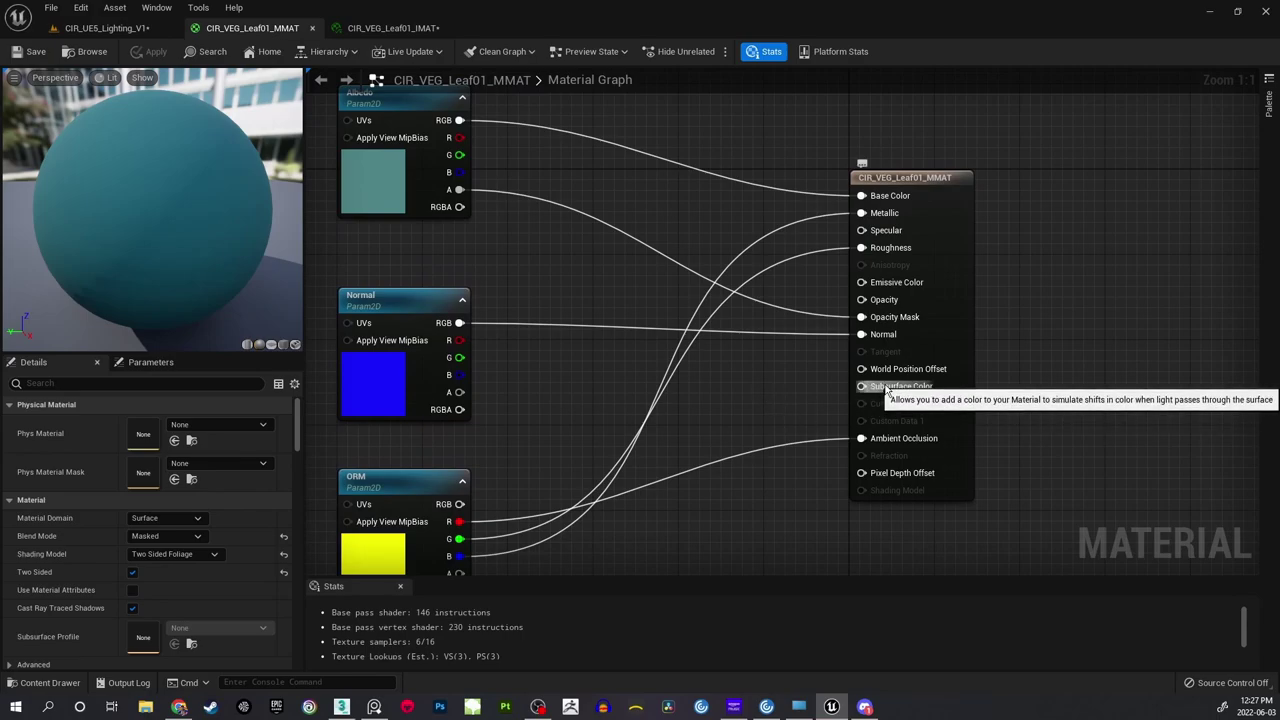
right_click_drag(612, 363, 695, 375)
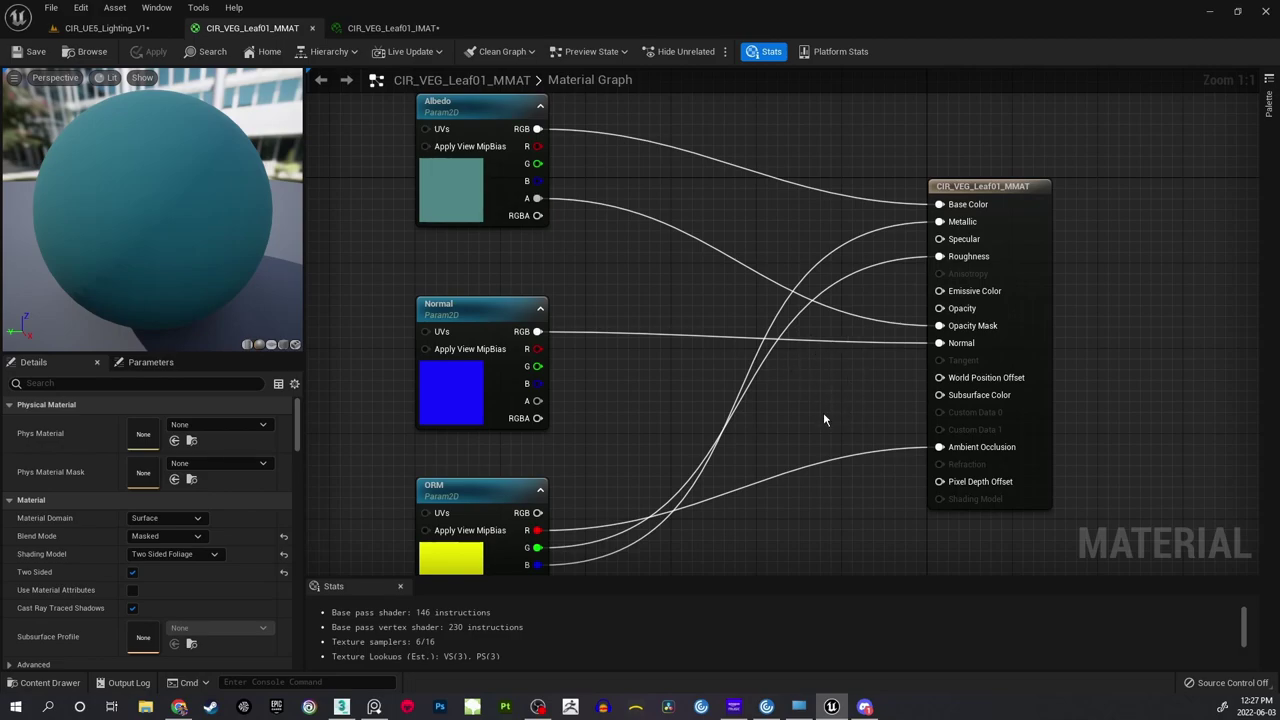
right_click_drag(695, 281, 852, 342)
scroll(765, 313, "down", 1)
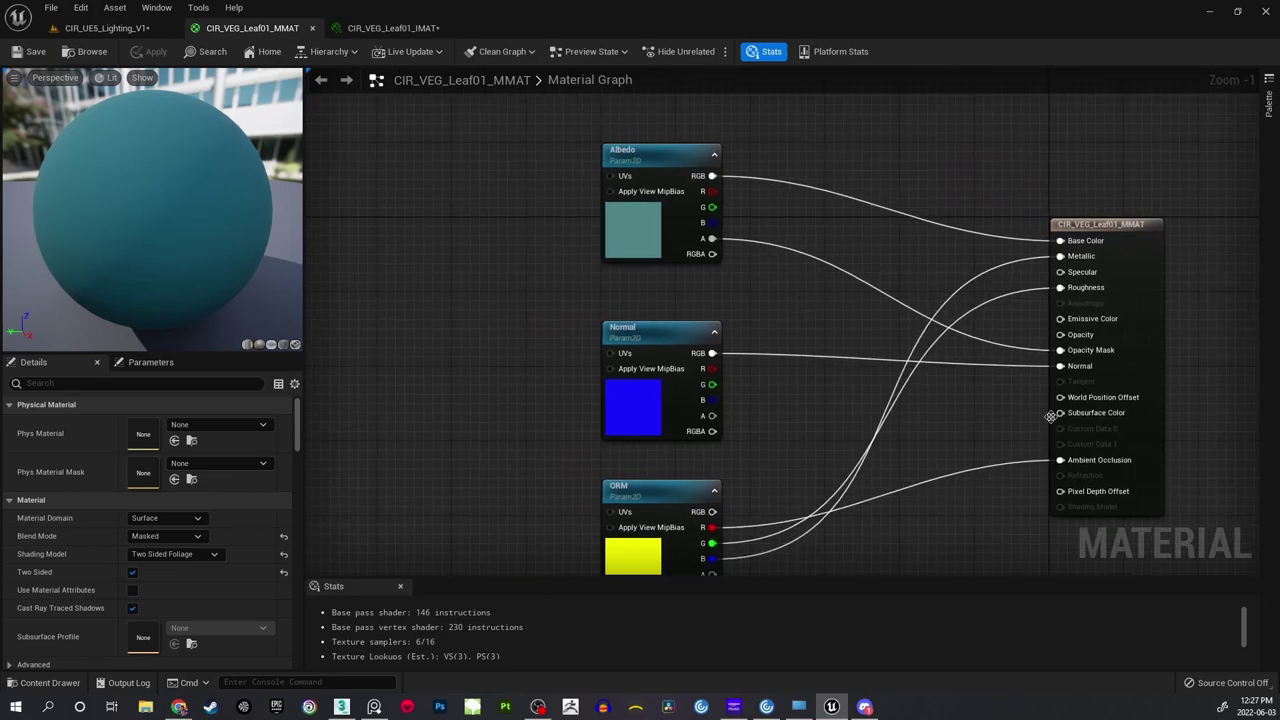
Duplicate the Albedo texture parameter node in the CIR_VEG_Leaf01_MMAT graph.
scroll(787, 303, "down", 1)
right_click_drag(787, 303, 900, 288)
scroll(855, 230, "down", 2)
scroll(868, 298, "up", 1)
left_click(790, 222)
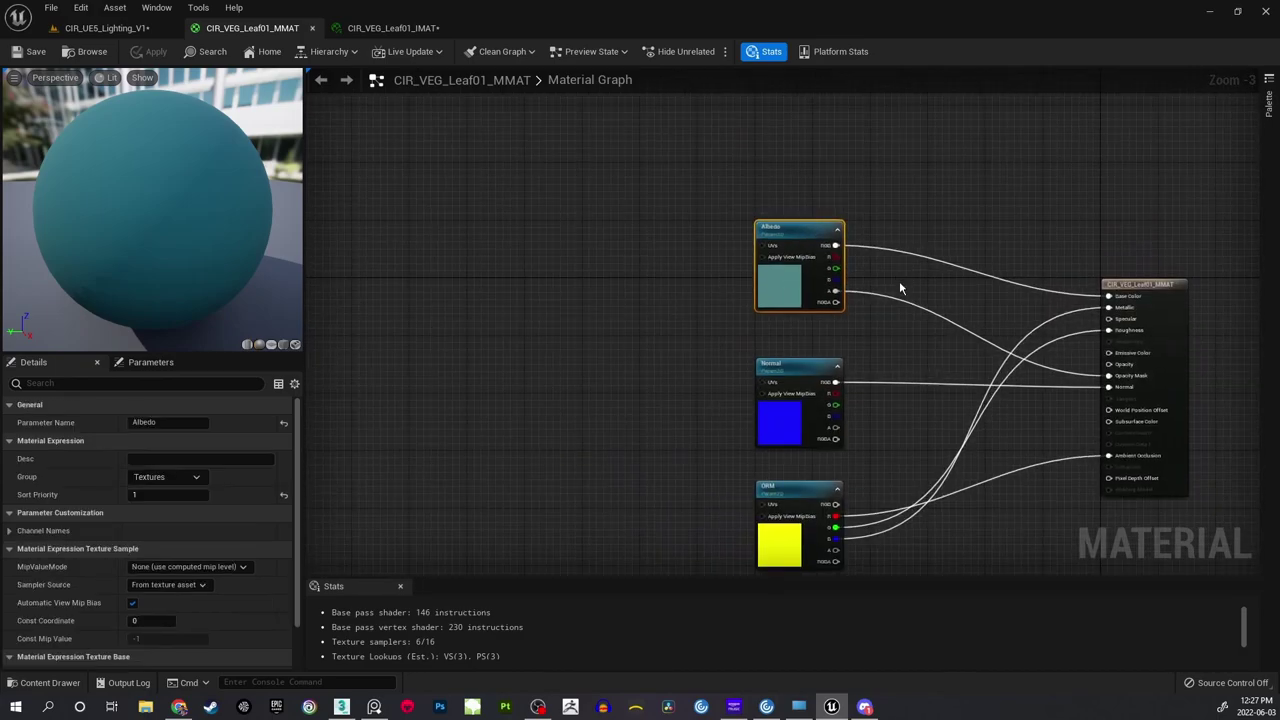
key("ctrl+c")
key("ctrl+v")
scroll(912, 300, "up", 2)
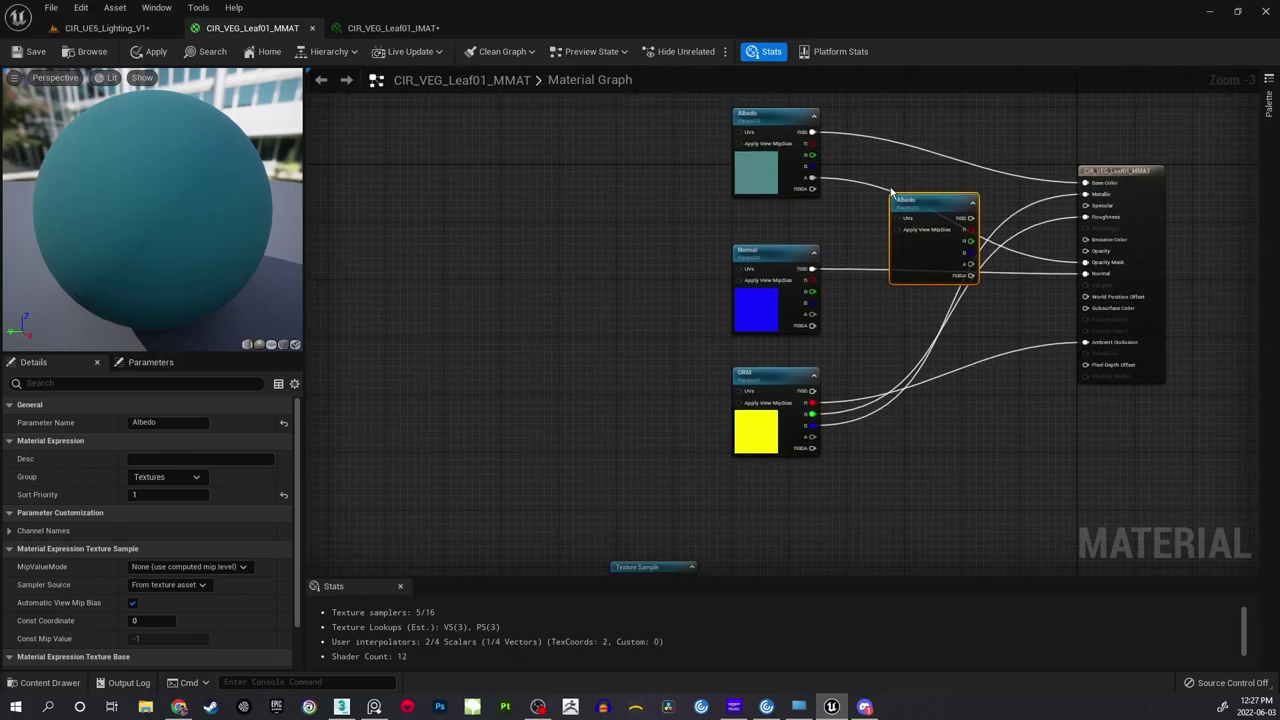
right_click_drag(860, 281, 851, 191)
left_click_drag(602, 159, 786, 219)
Move the Normal and ORM nodes upward to tighten the column of texture parameters.
right_click_drag(816, 224, 821, 333)
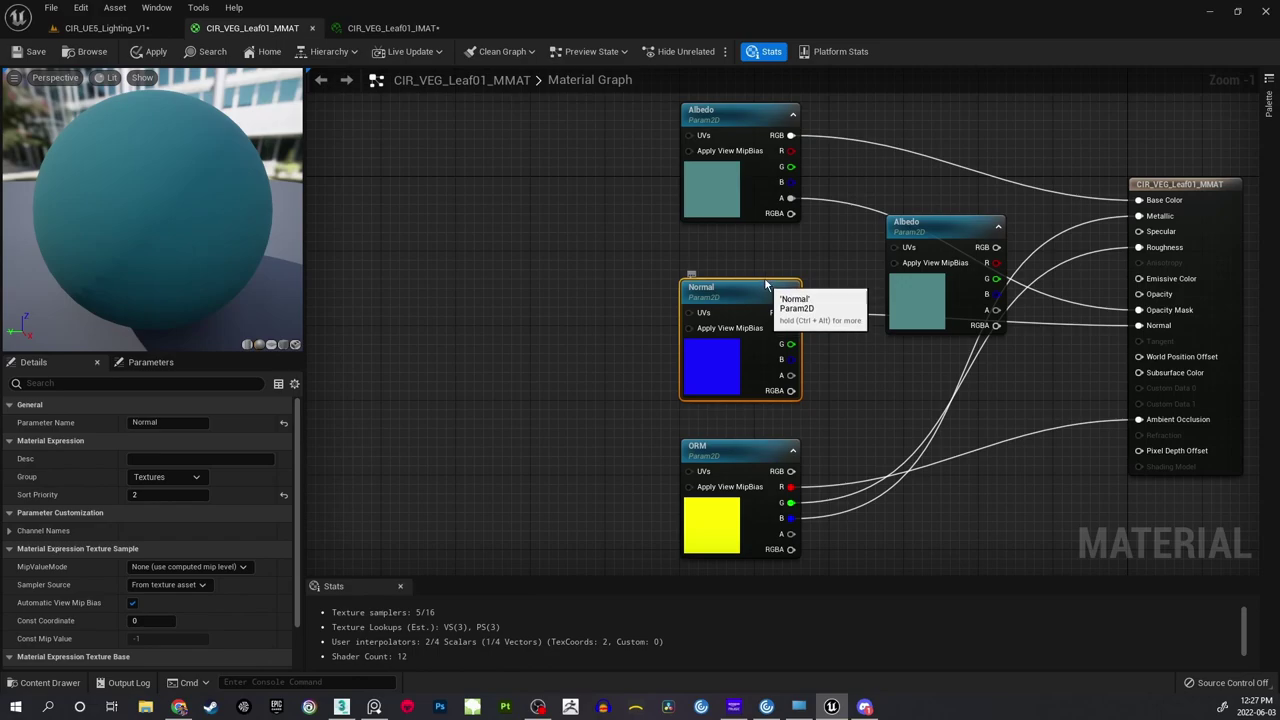
left_click_drag(765, 288, 765, 263)
right_click_drag(806, 458, 775, 302)
left_click_drag(738, 287, 741, 249)
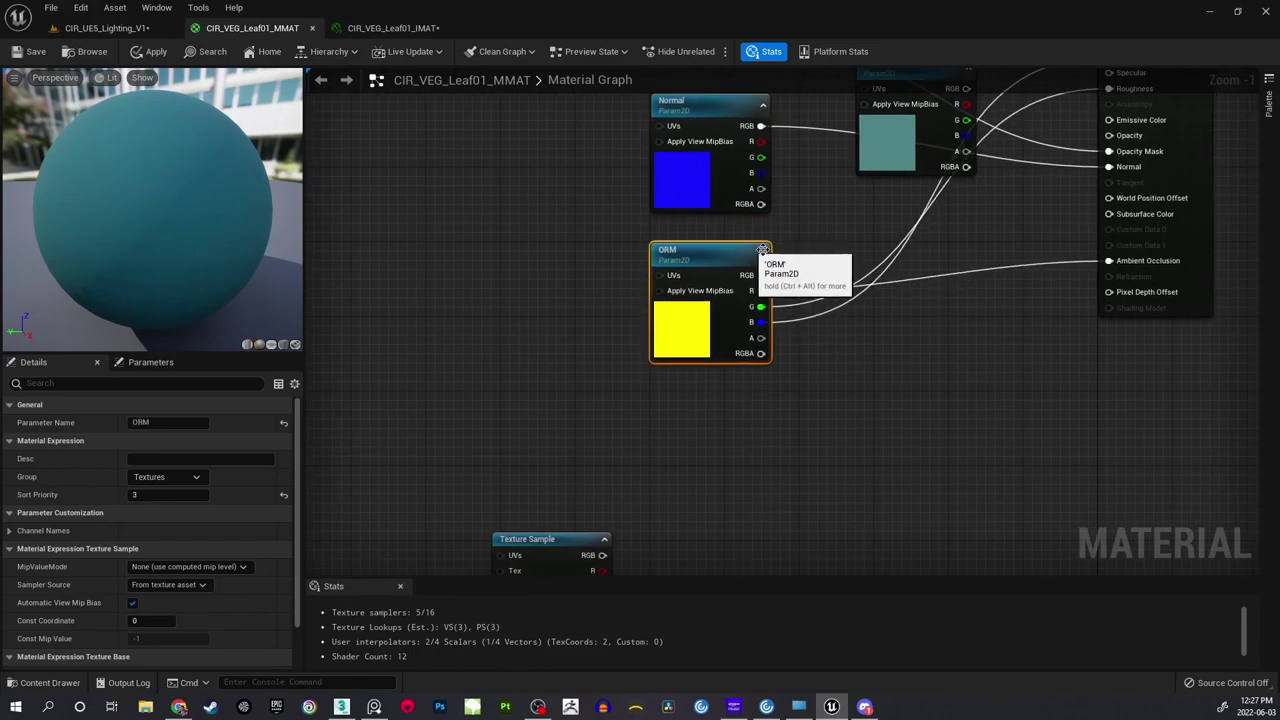
left_click(871, 198)
Place the duplicated Albedo node directly below the ORM node, in line with the texture column.
right_click_drag(872, 197, 863, 258)
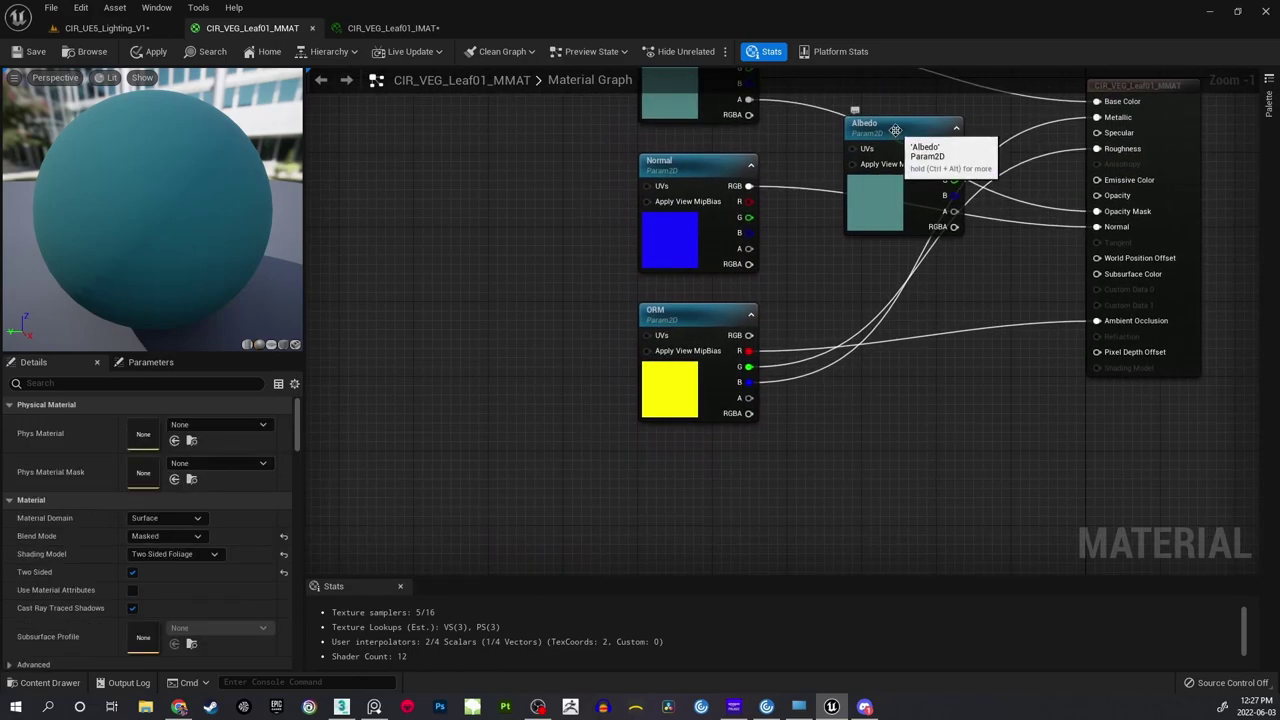
left_click_drag(884, 130, 680, 479)
right_click_drag(770, 459, 762, 353)
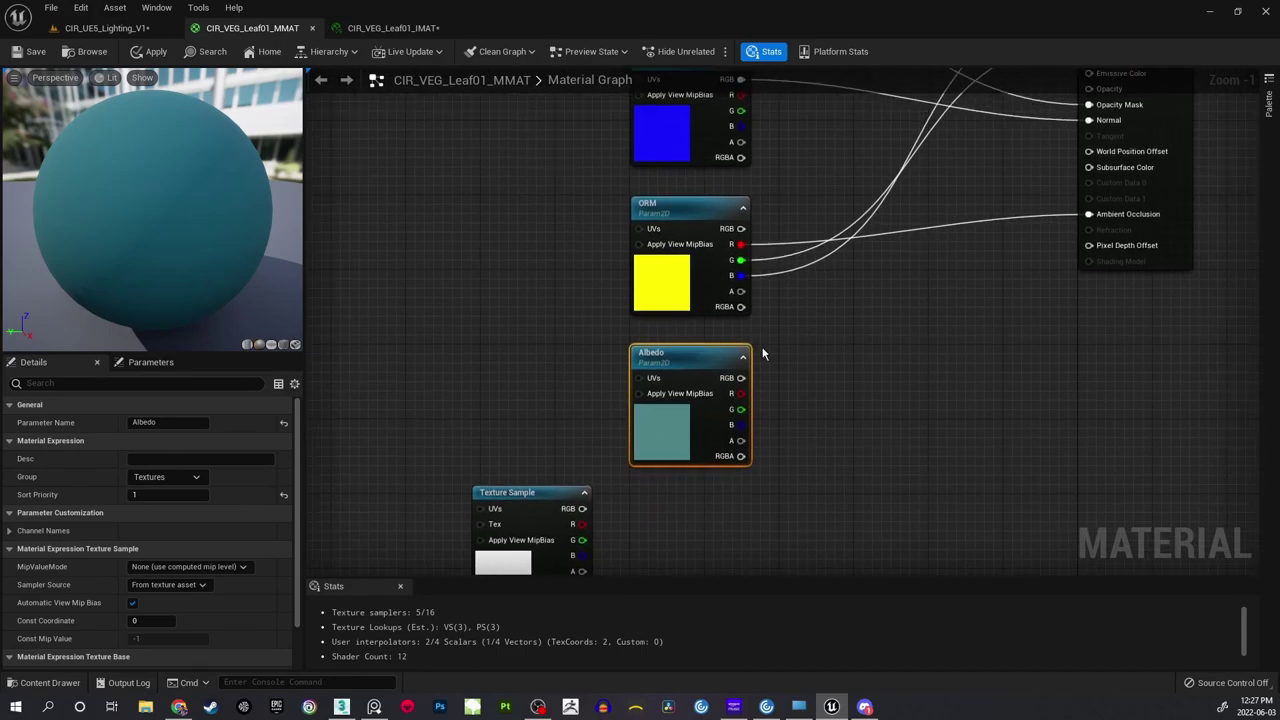
Rename the duplicated Albedo texture parameter below the ORM node as Translucency.
right_click(698, 358)
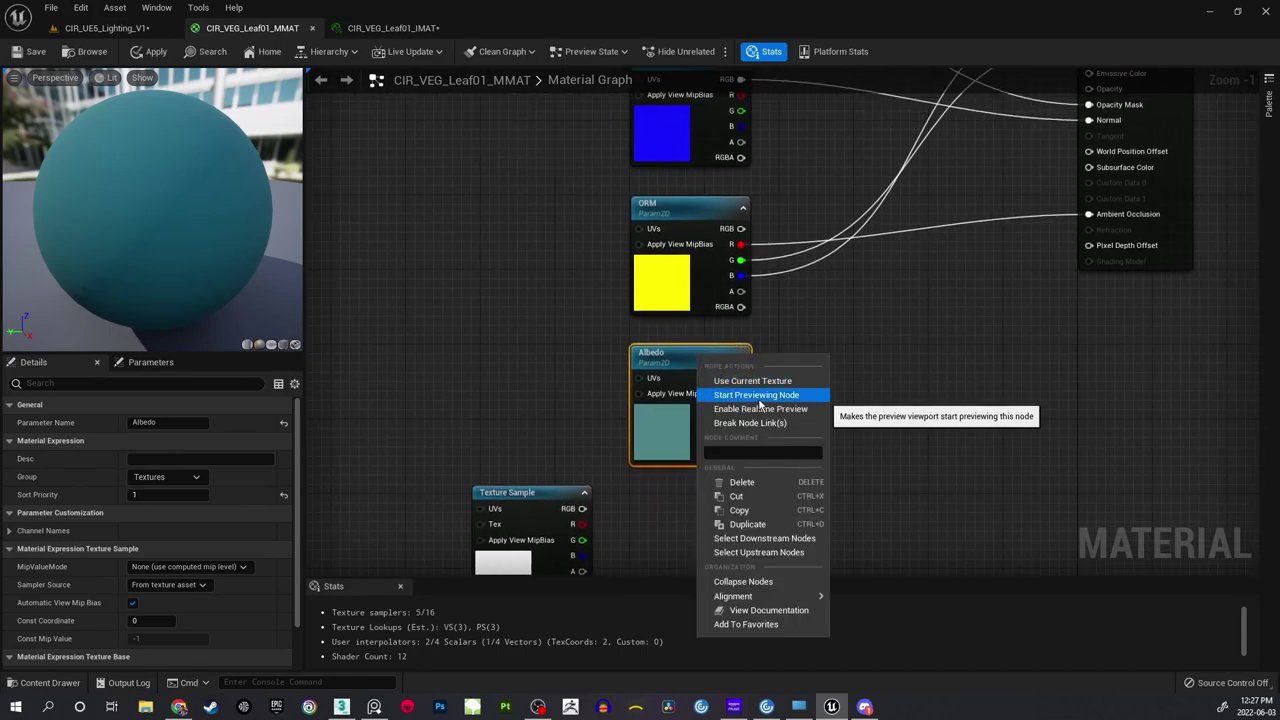
left_click(670, 358)
left_click(670, 358)
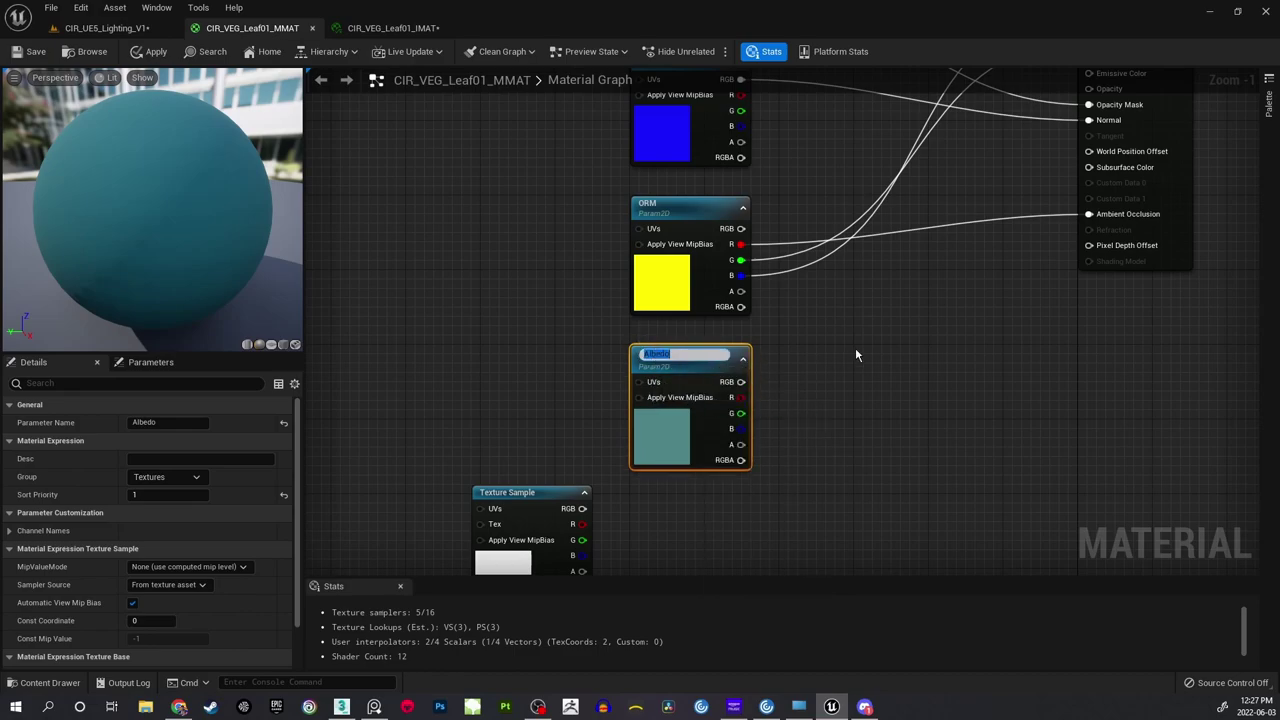
type("Translucency")
key("Return")
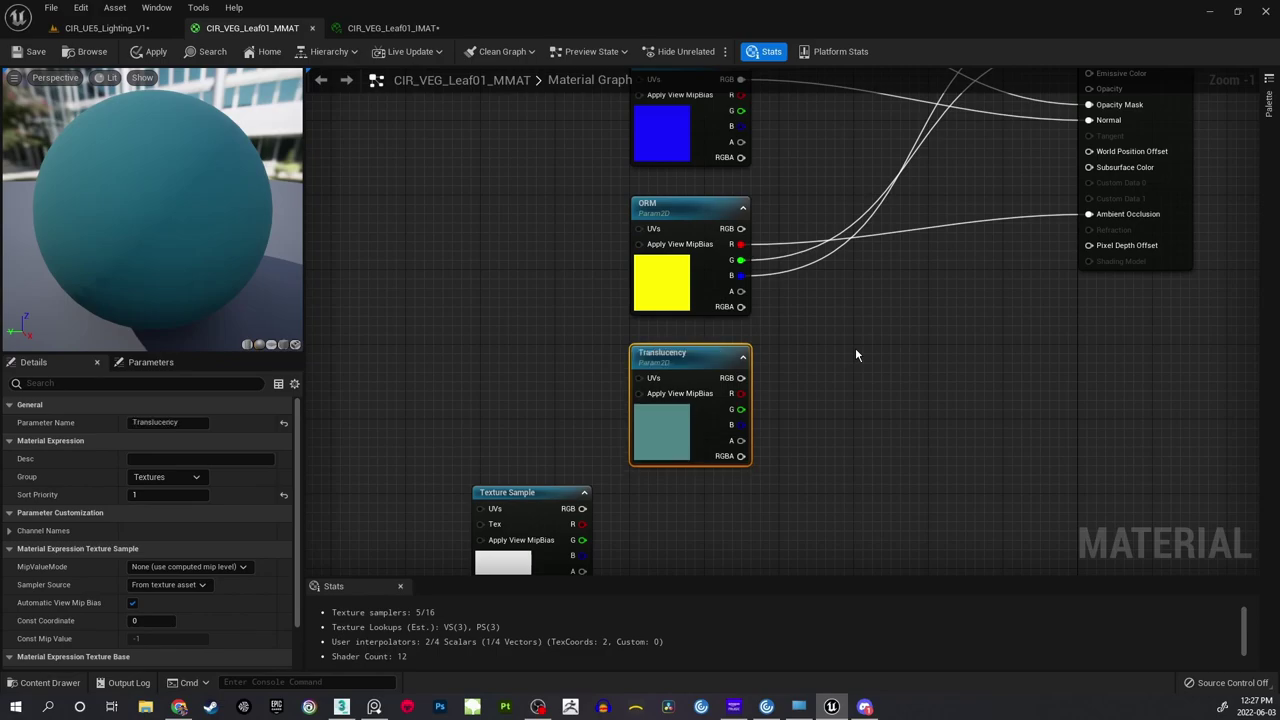
Set the Translucency parameter's sort priority to 4.
right_click_drag(860, 346, 786, 420)
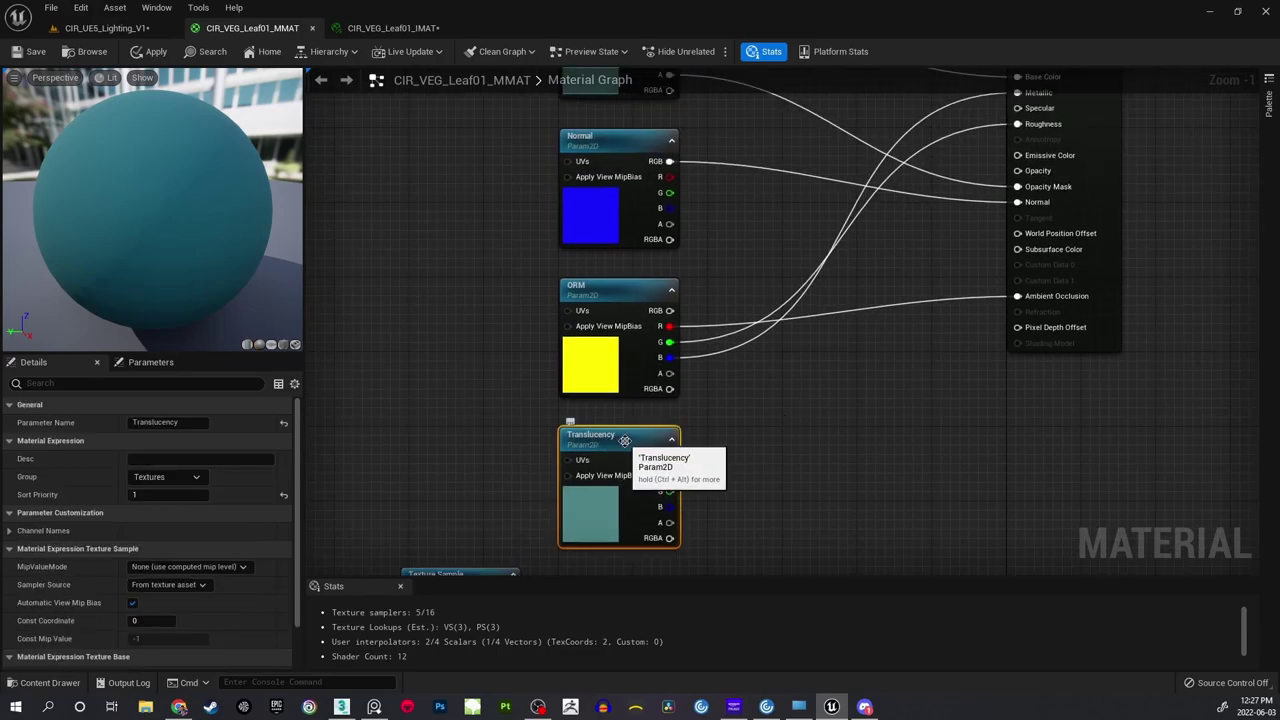
left_click(168, 495)
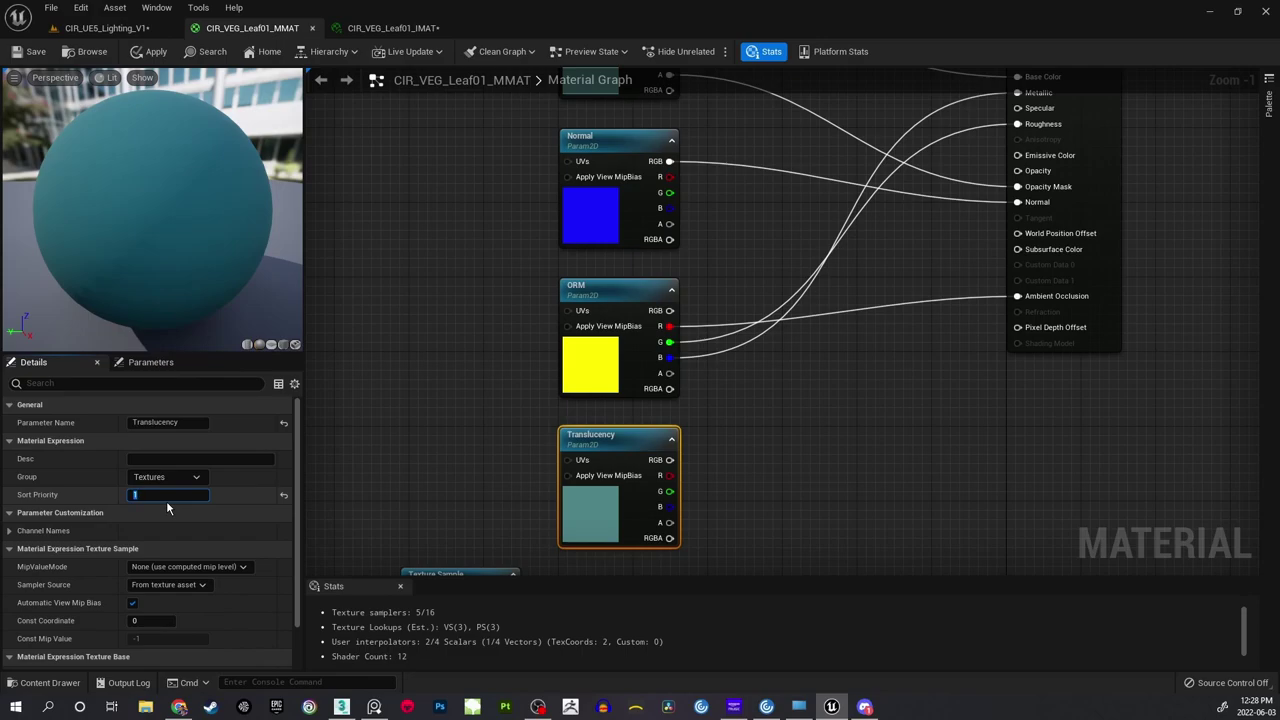
key("Return")
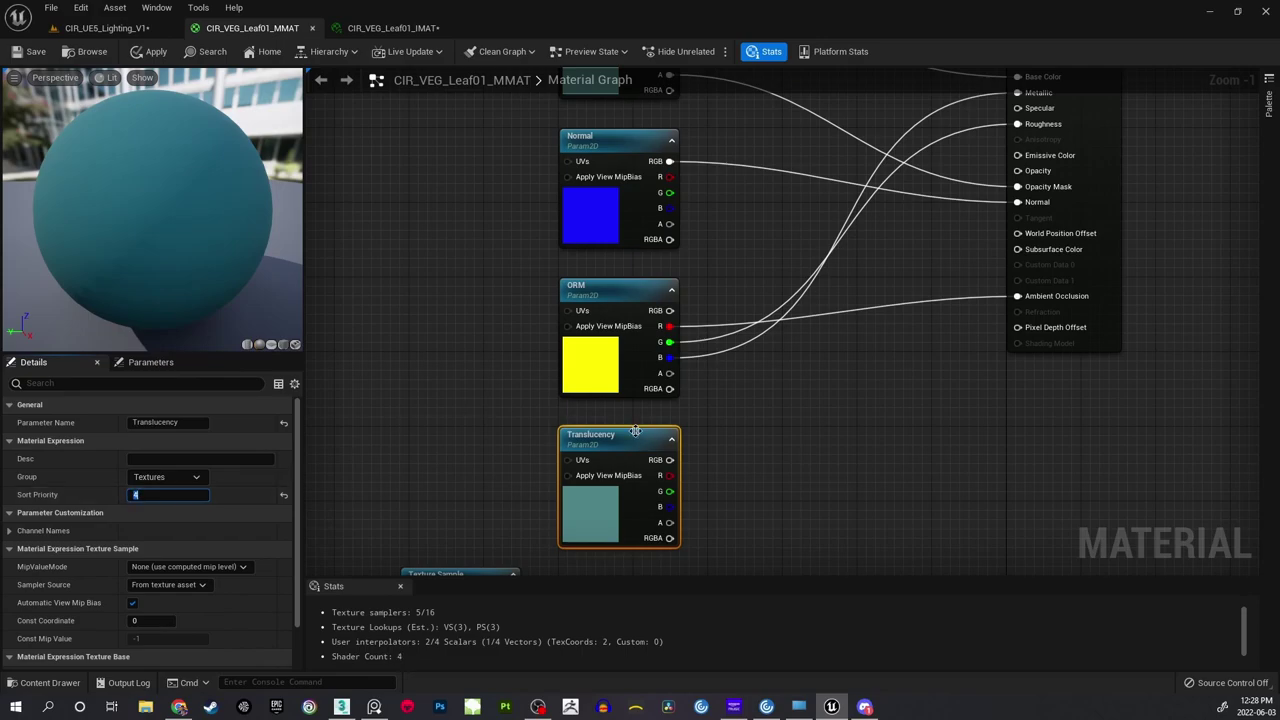
Connect the Translucency node's RGB output to the material's Subsurface Color input and save the material.
left_click(714, 430)
right_click_drag(720, 430, 713, 400)
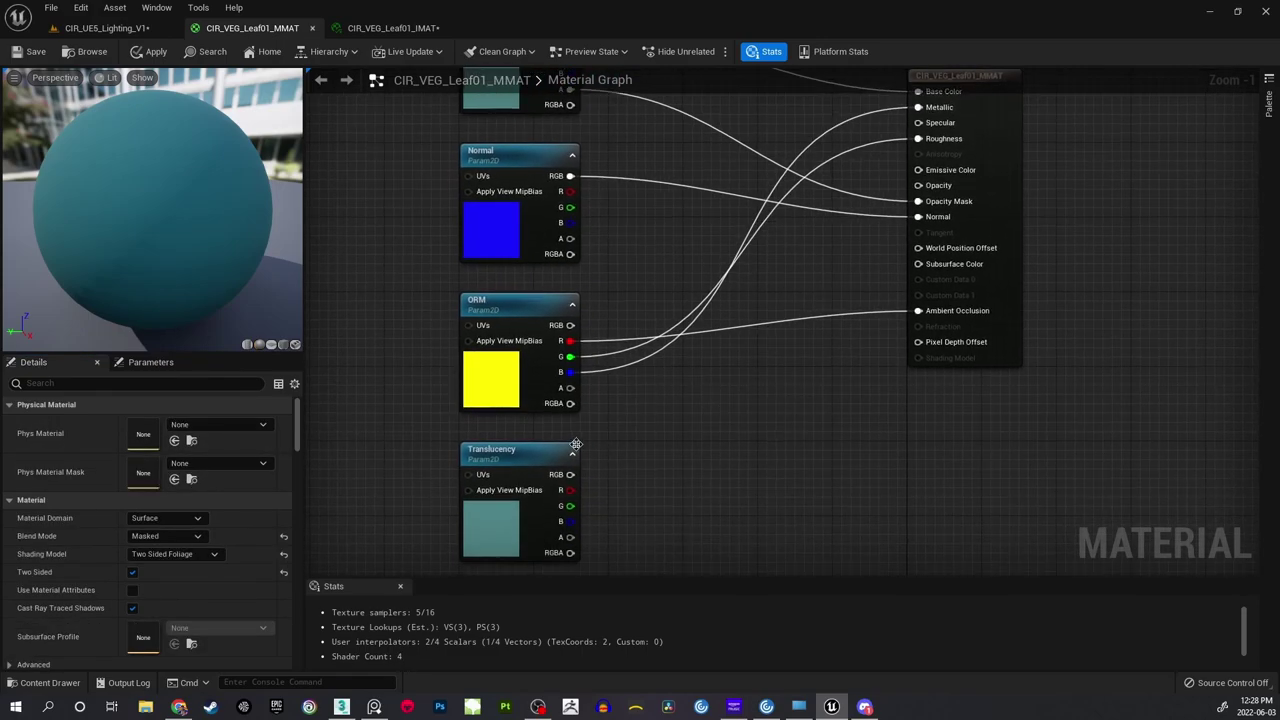
left_click_drag(570, 475, 918, 266)
scroll(829, 314, "down", 1)
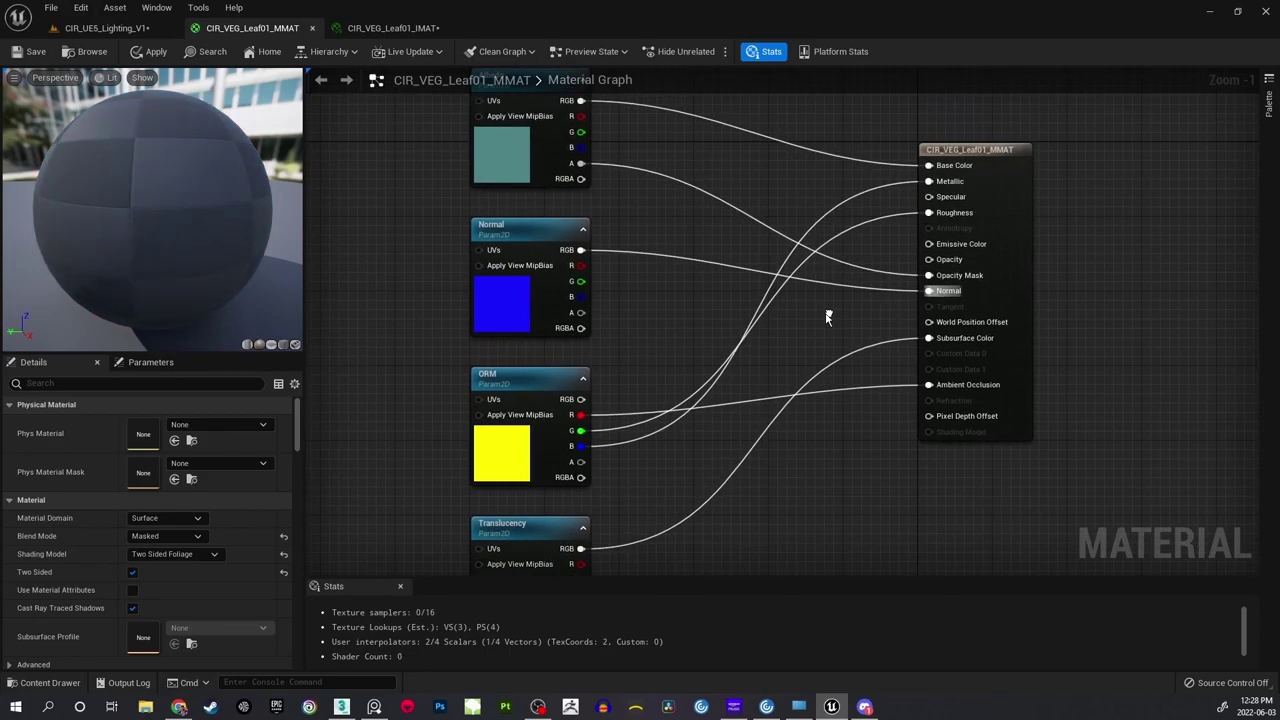
right_click_drag(688, 338, 704, 291)
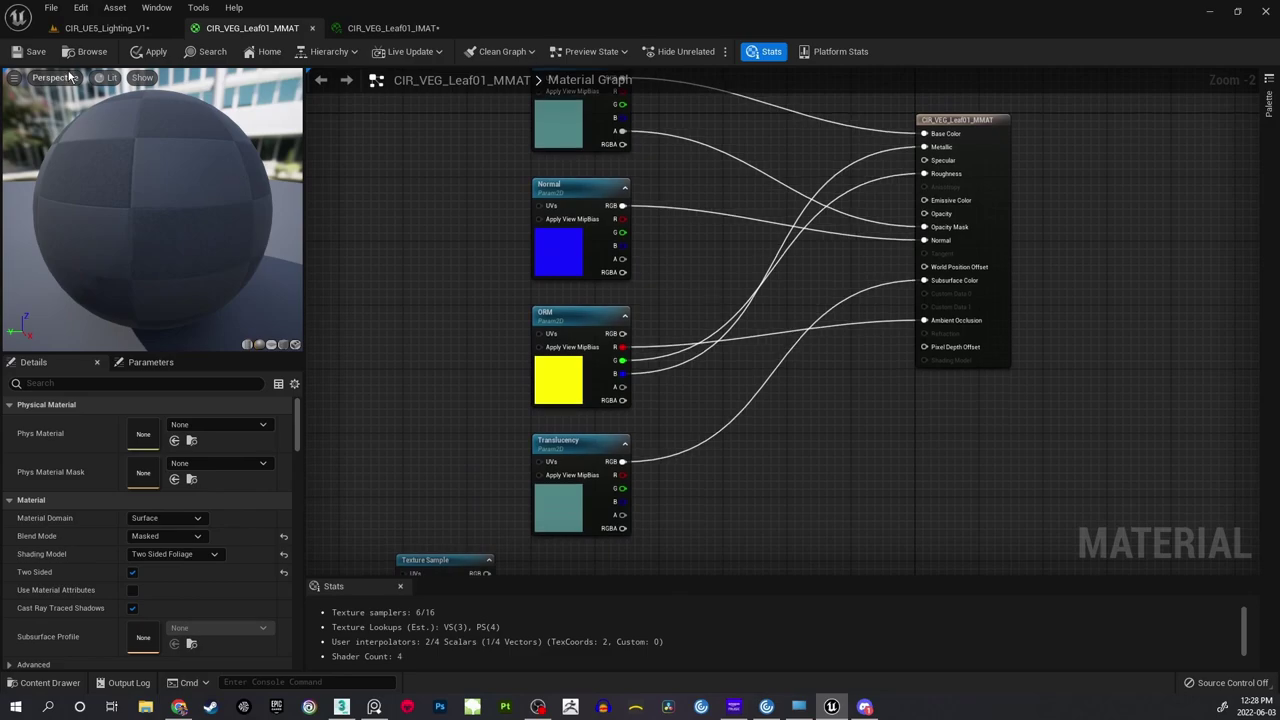
left_click(30, 51)
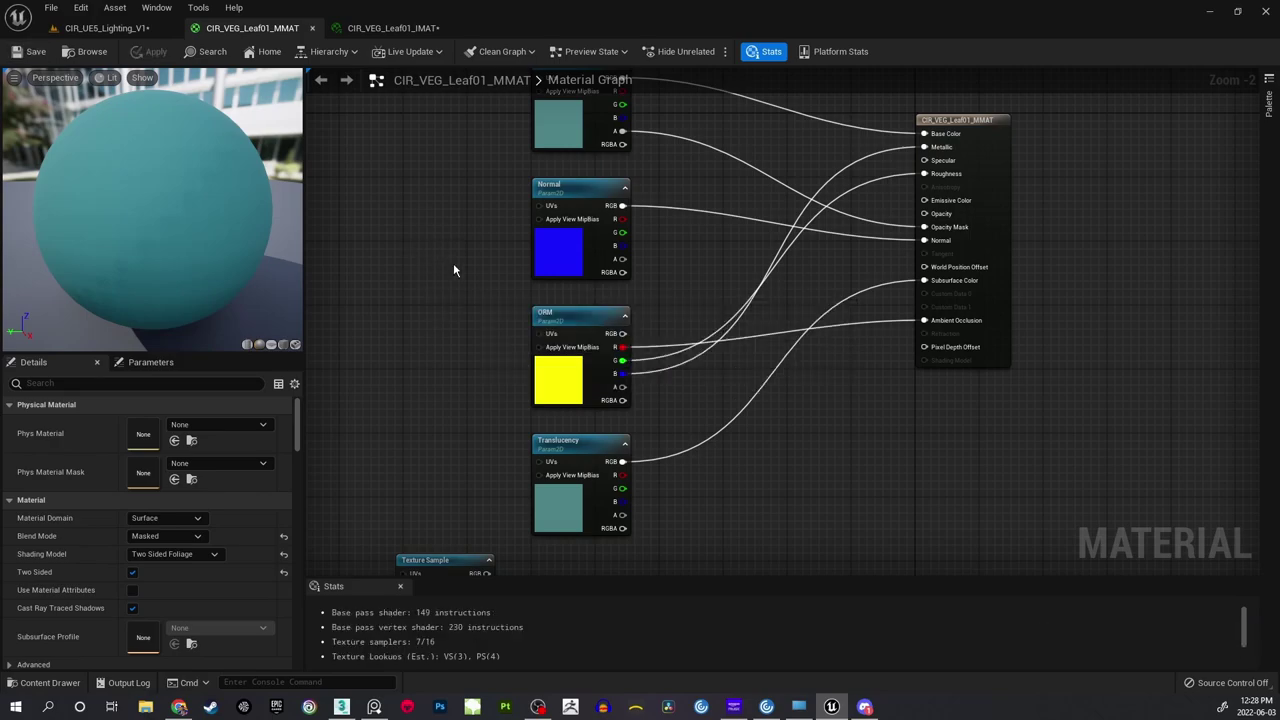
Examine the SwissCheese plant's leaves in the CIR_UE5_Lighting_V1 level with the placeholder translucency color, up close and from farther back.
left_click(107, 28)
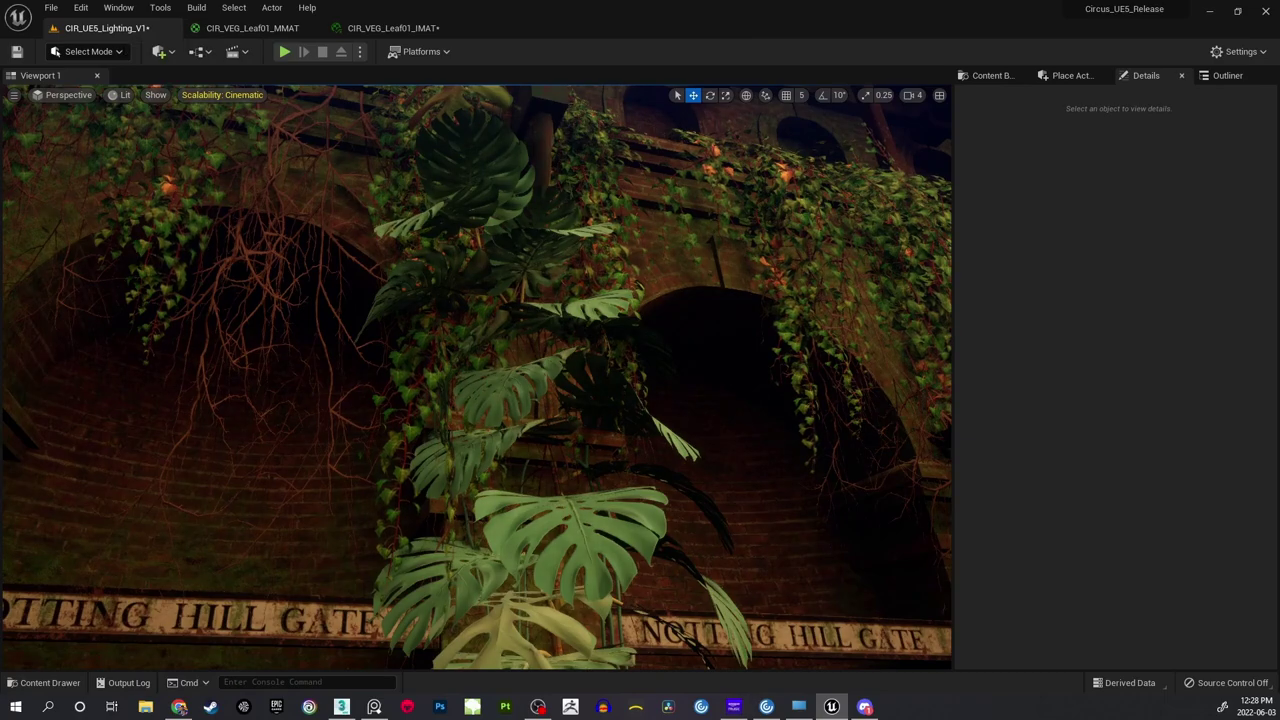
right_click_drag(476, 377, 480, 310)
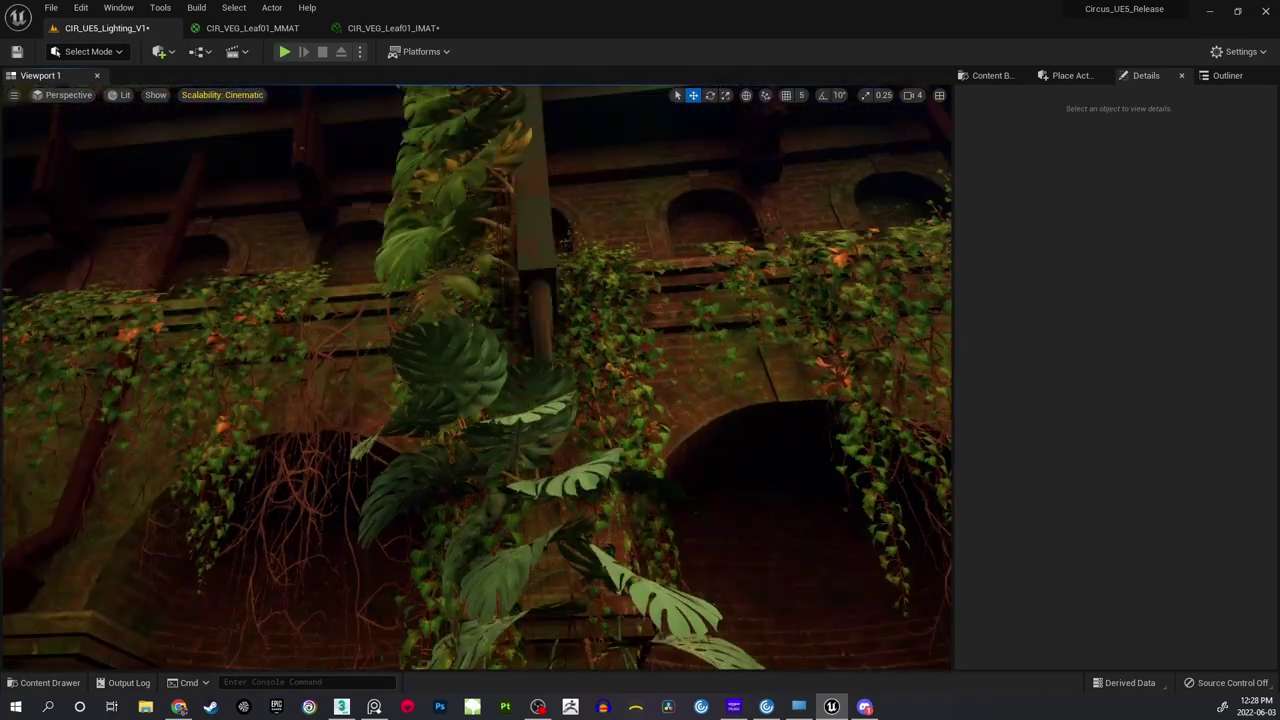
right_click_drag(677, 342, 630, 365)
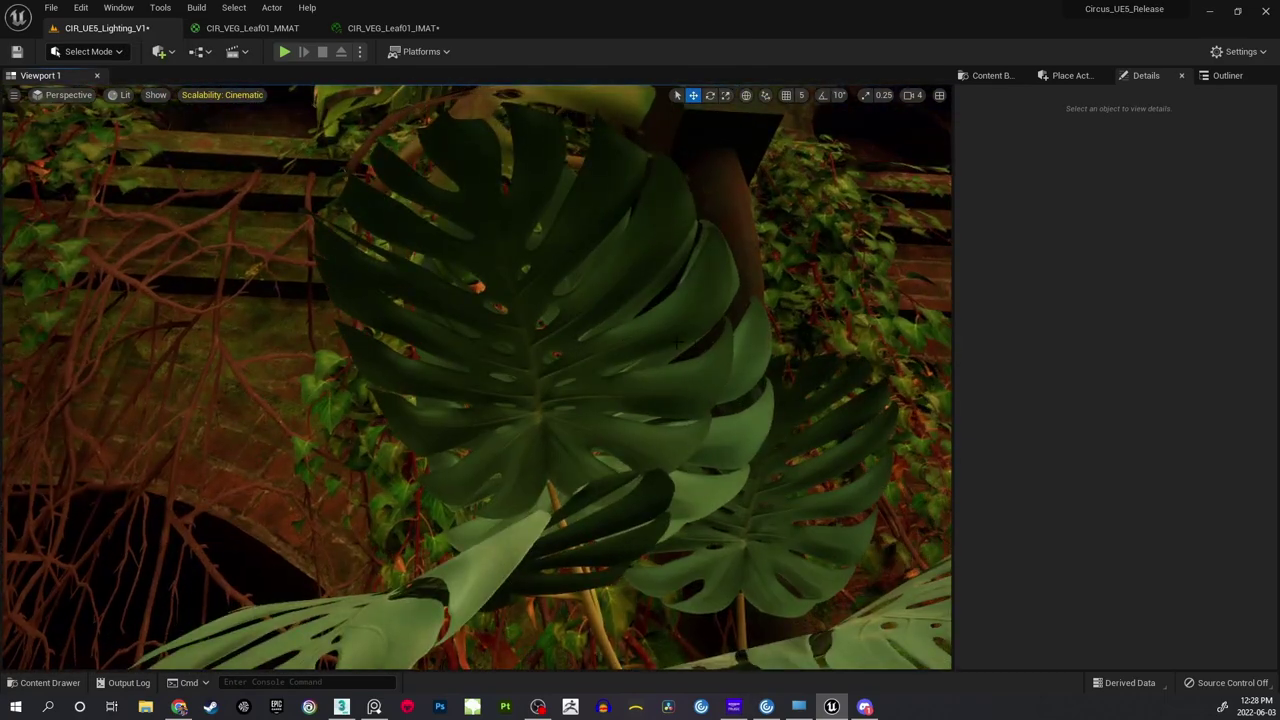
right_click_drag(466, 352, 466, 350)
left_click(255, 28)
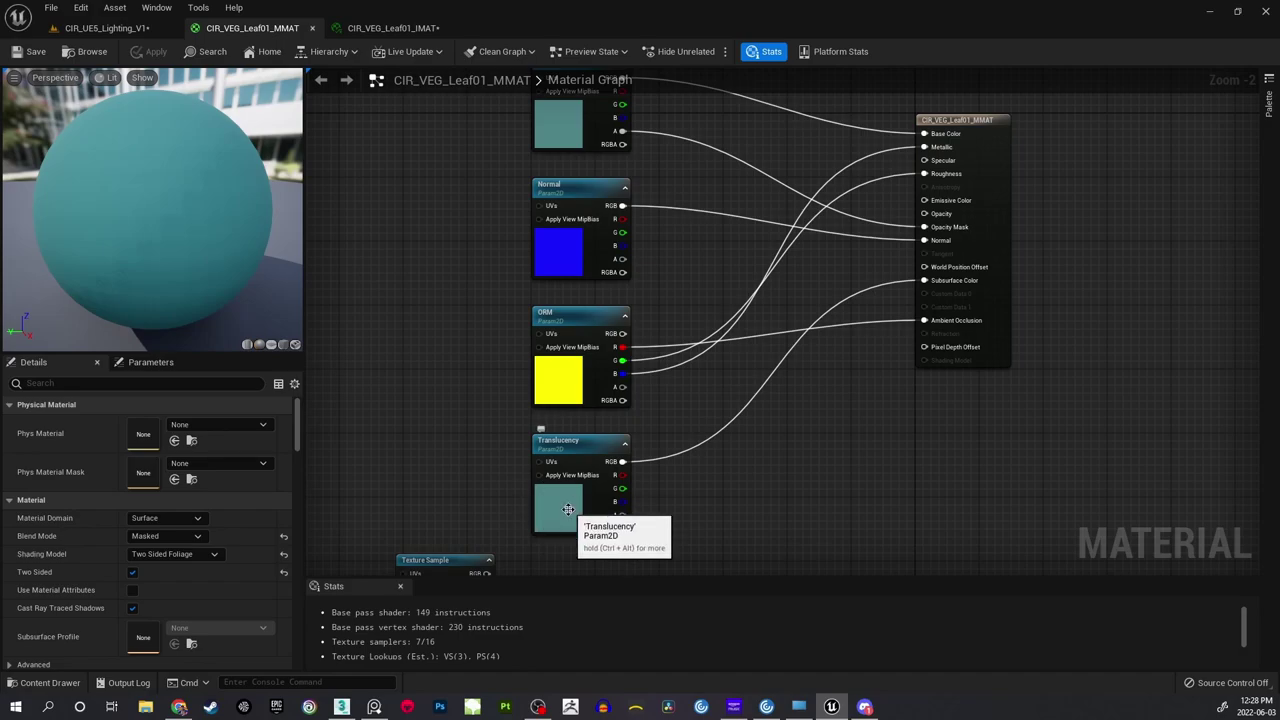
left_click(110, 28)
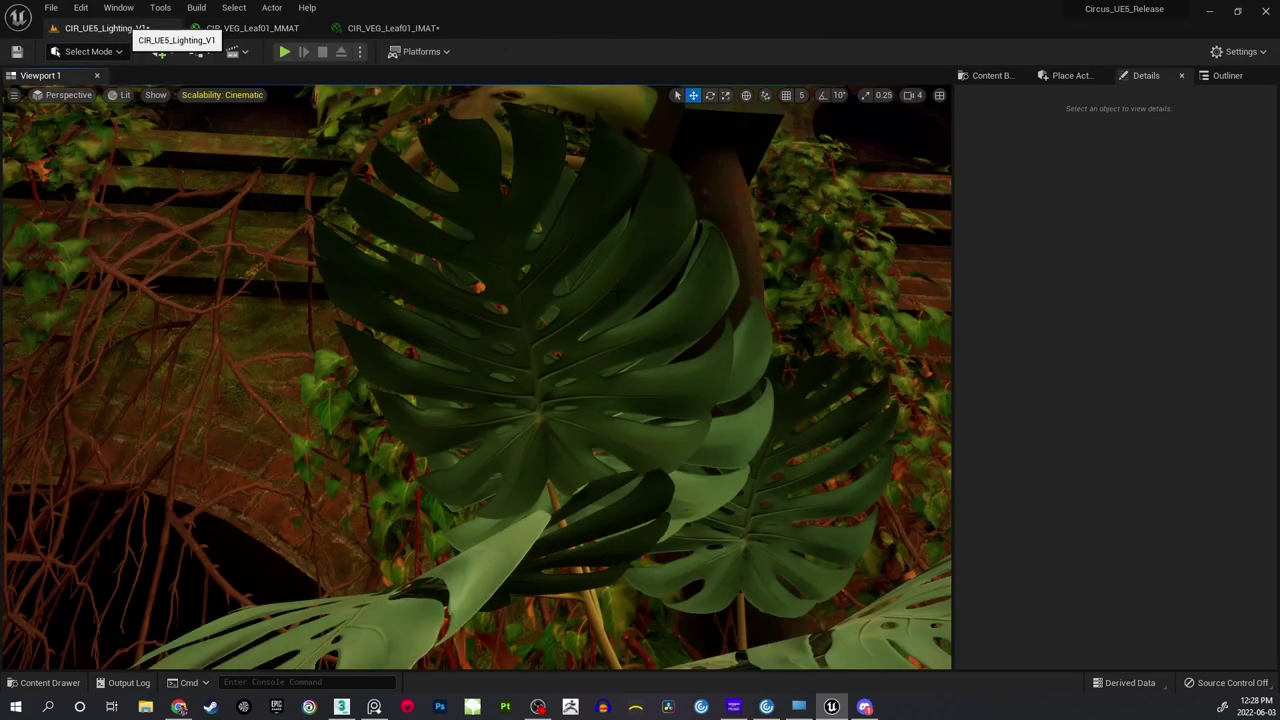
right_click_drag(618, 291, 618, 325)
key("s")
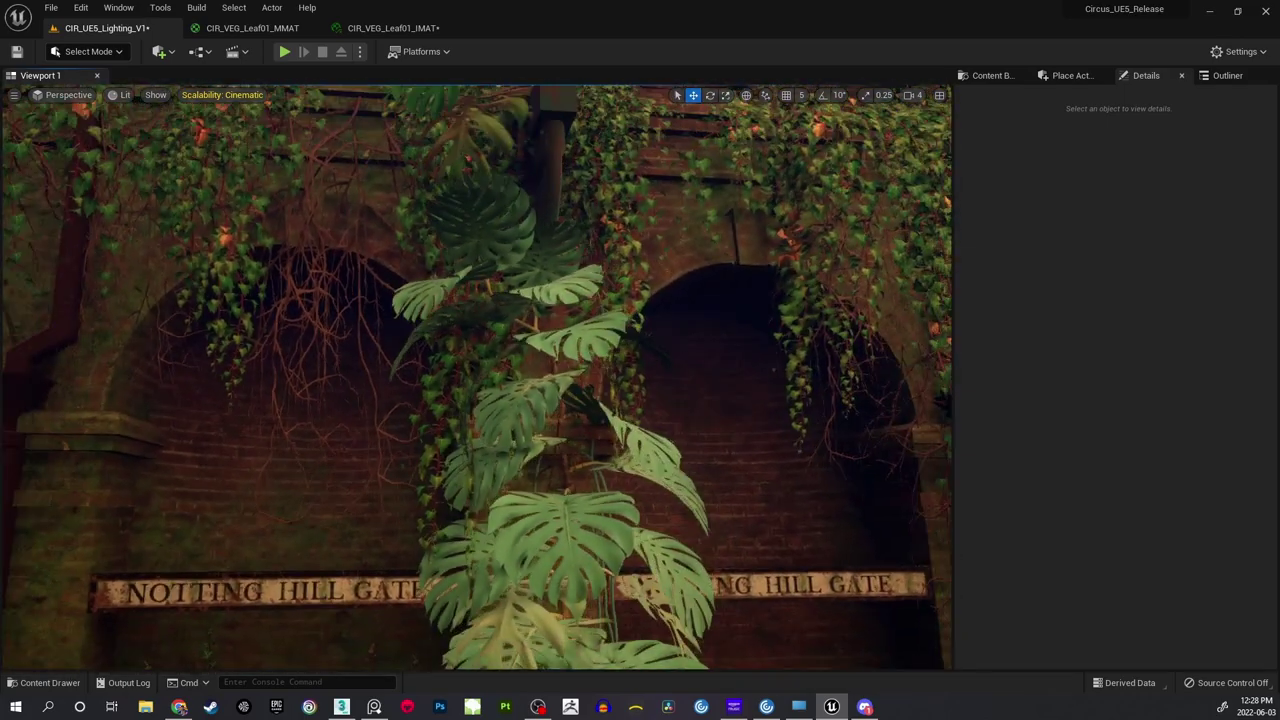
In CIR_VEG_Leaf01_IMAT, enable the Translucency override, assign the CIR_VEG_SwissCheese_Leaf_01_T texture to it, and save the instance.
left_click(397, 30)
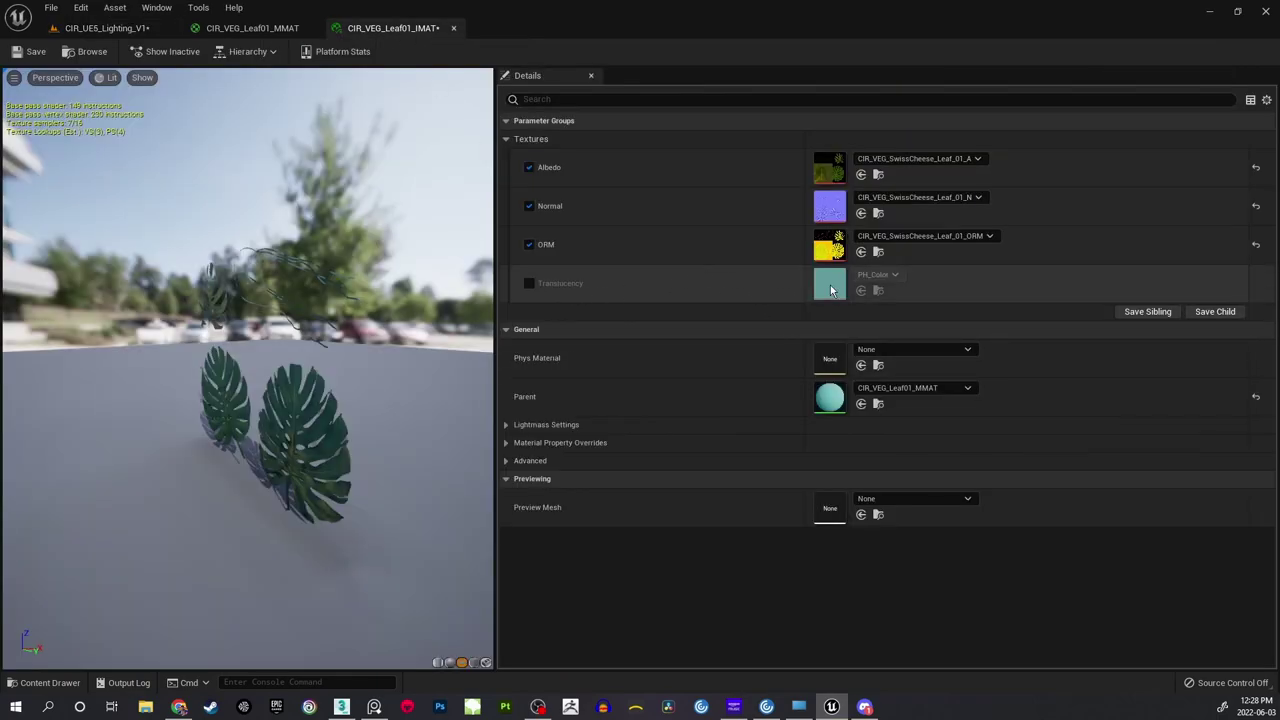
left_click(529, 283)
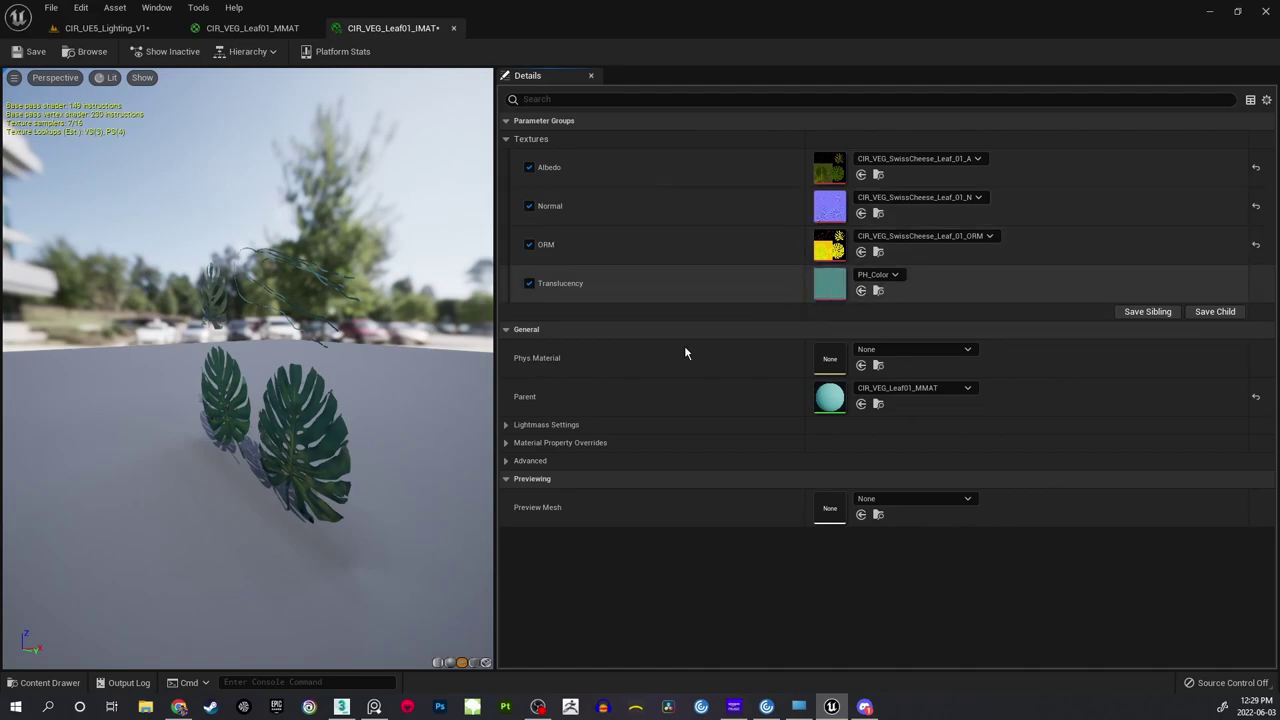
left_click(48, 682)
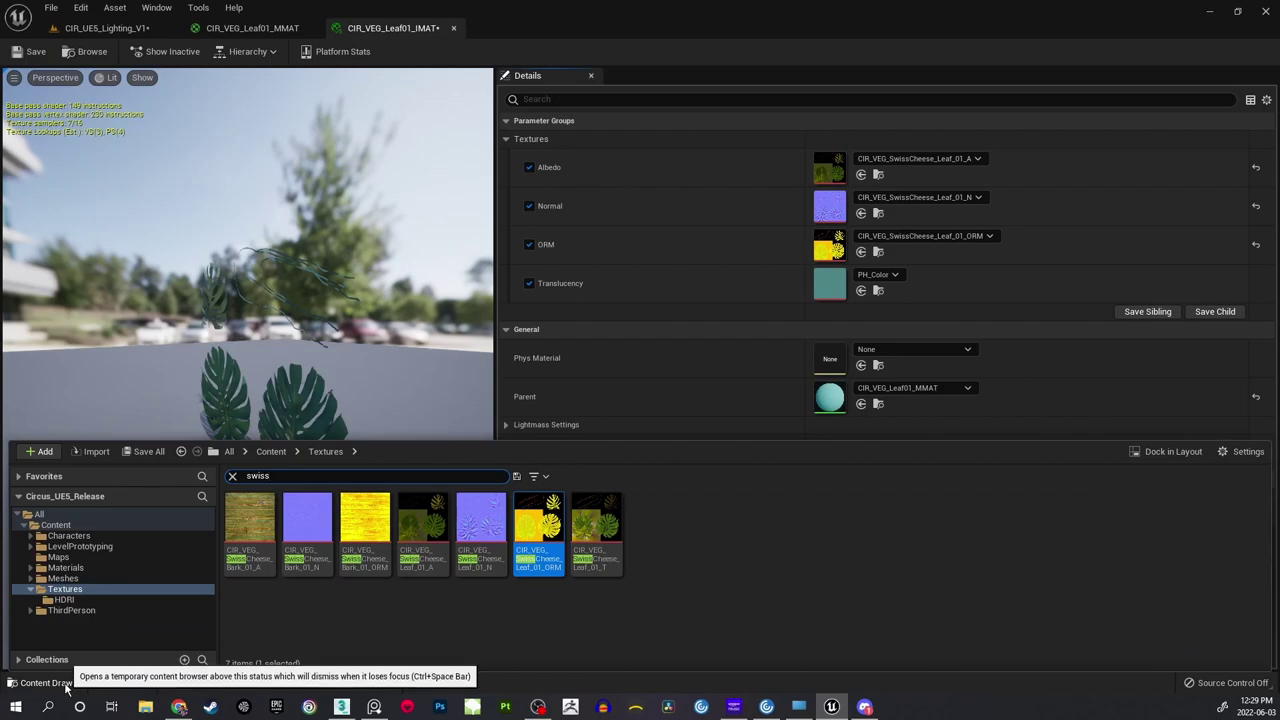
left_click(583, 560)
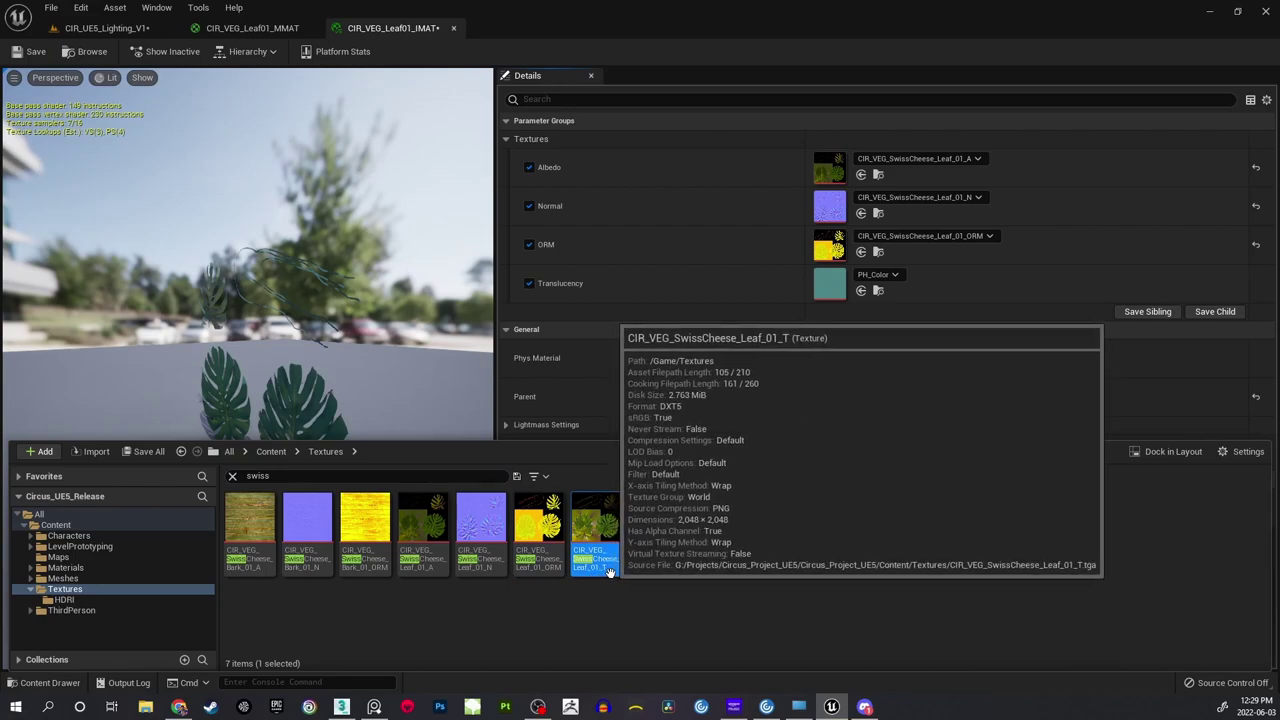
left_click_drag(602, 530, 835, 292)
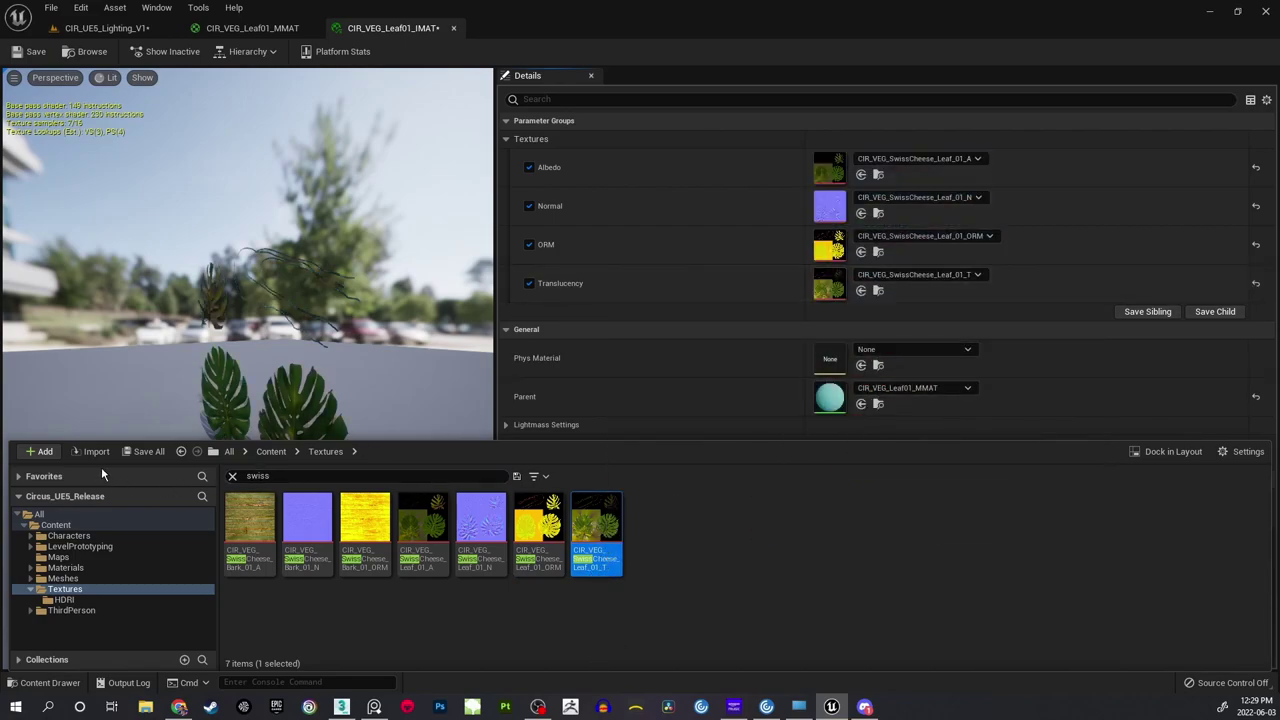
left_click(248, 255)
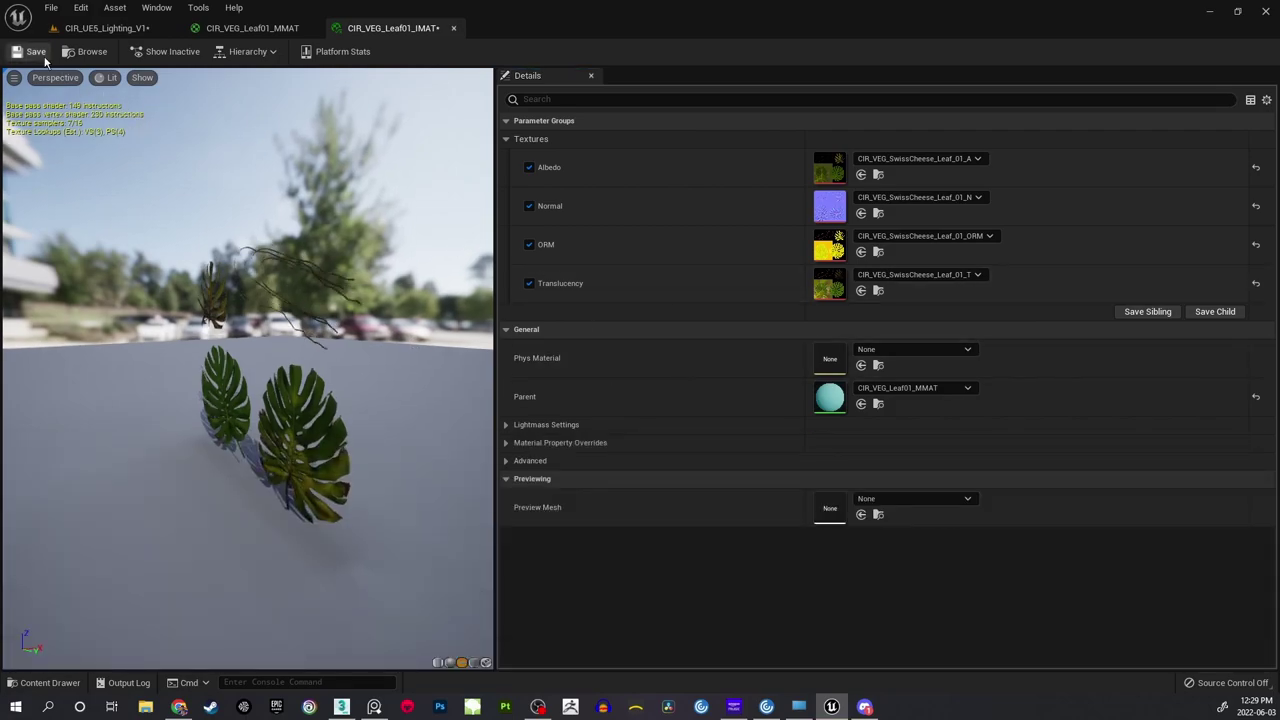
Examine the translucent SwissCheese leaves in the CIR_UE5_Lighting_V1 level from several angles and compare them with the neighboring plants.
left_click(110, 28)
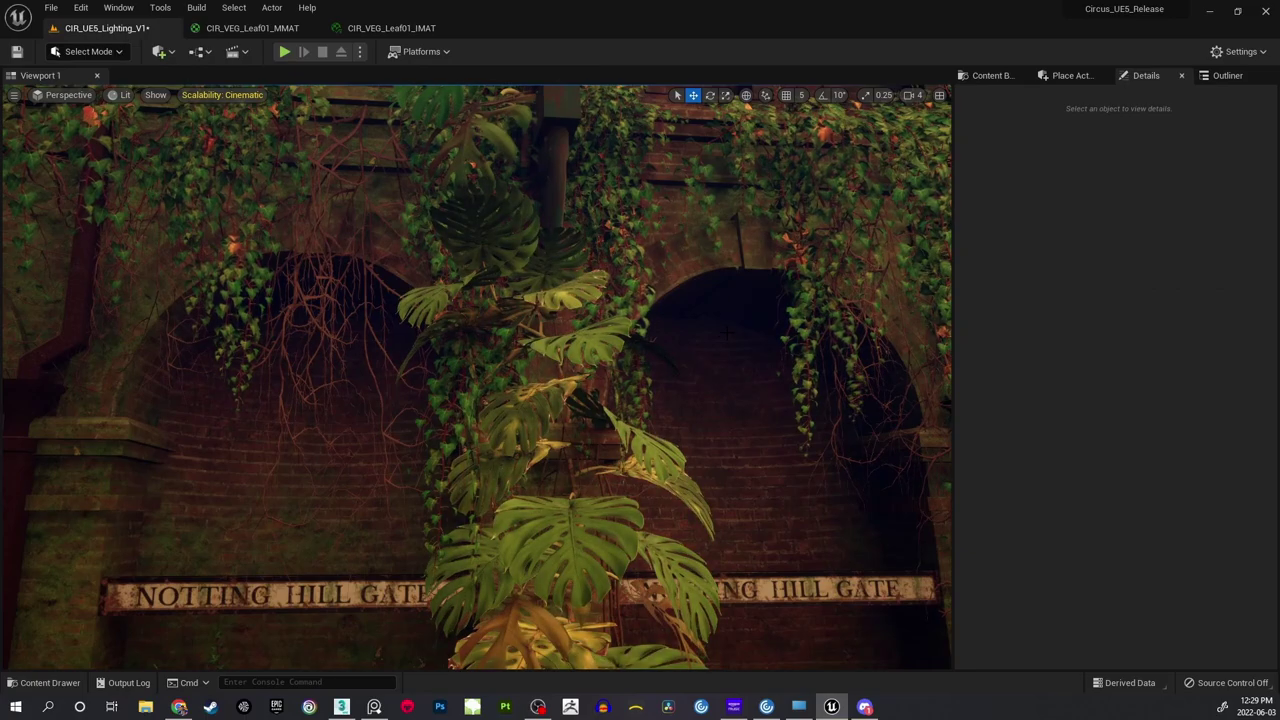
right_click_drag(727, 332, 700, 500)
key("w")
key("s")
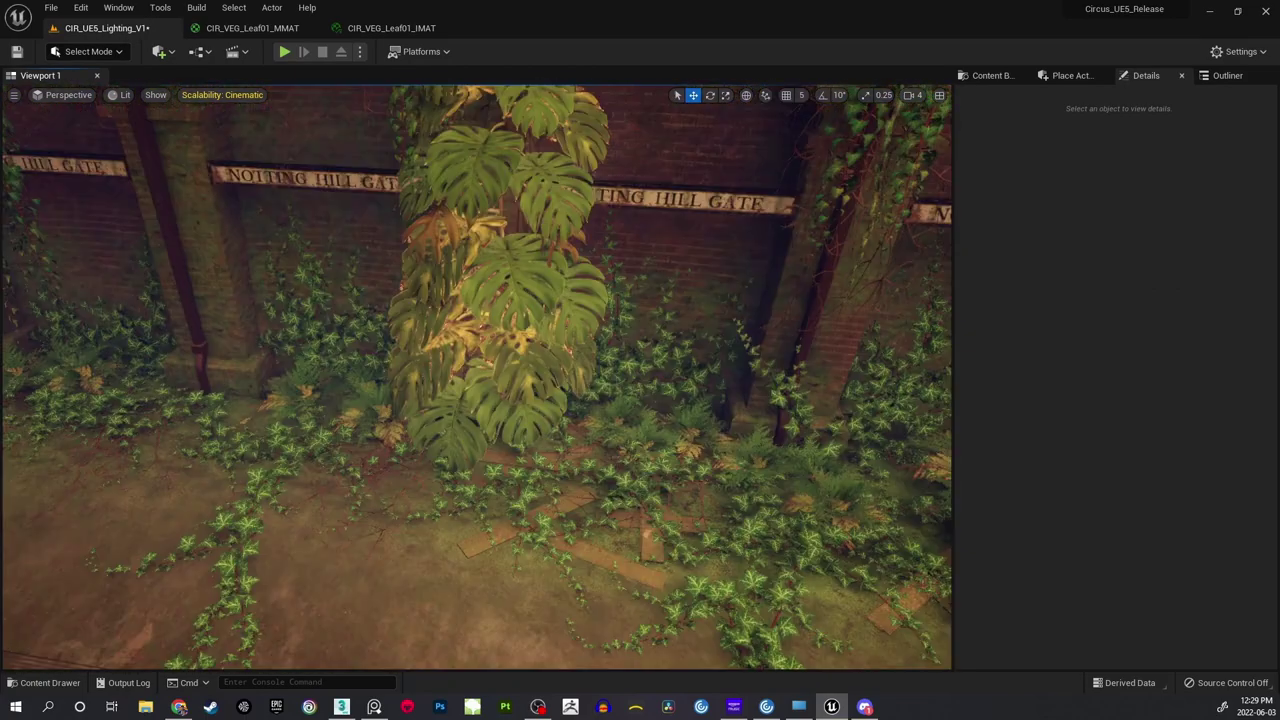
right_click_drag(480, 380, 600, 340)
key("a")
key("d")
key("a")
key("a")
key("s")
key("s")
key("w")
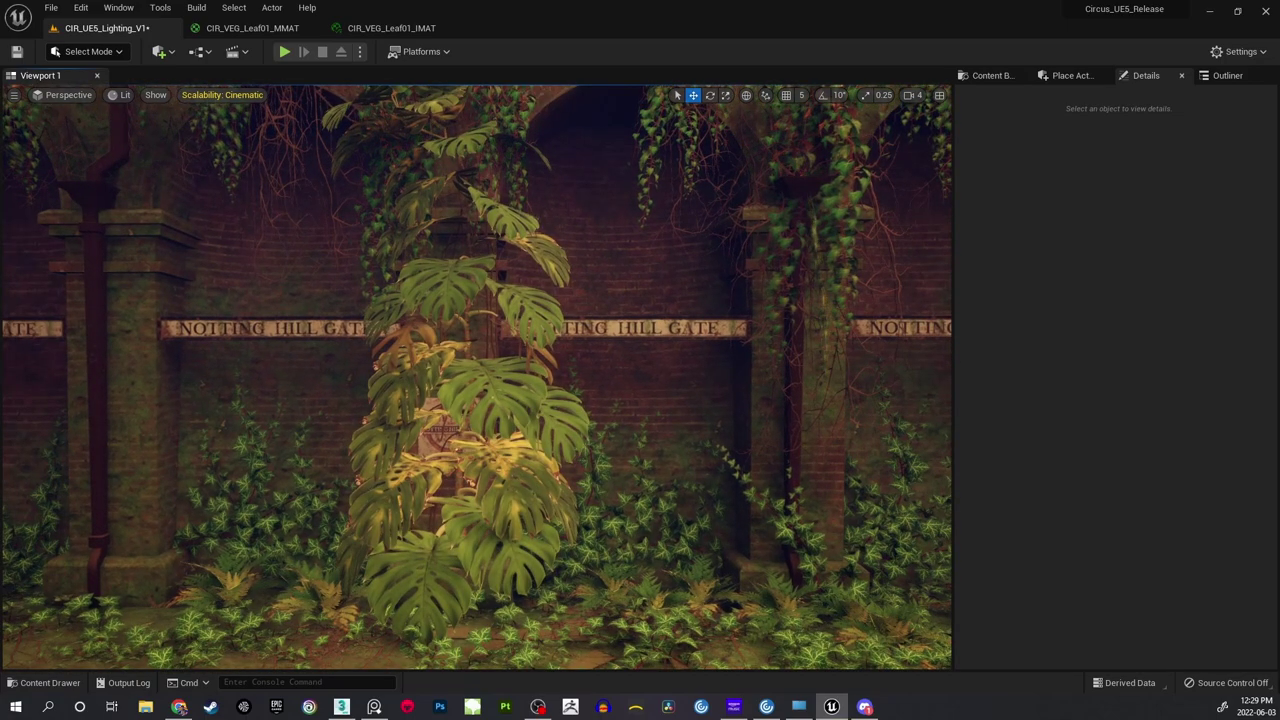
right_click_drag(476, 376, 720, 360)
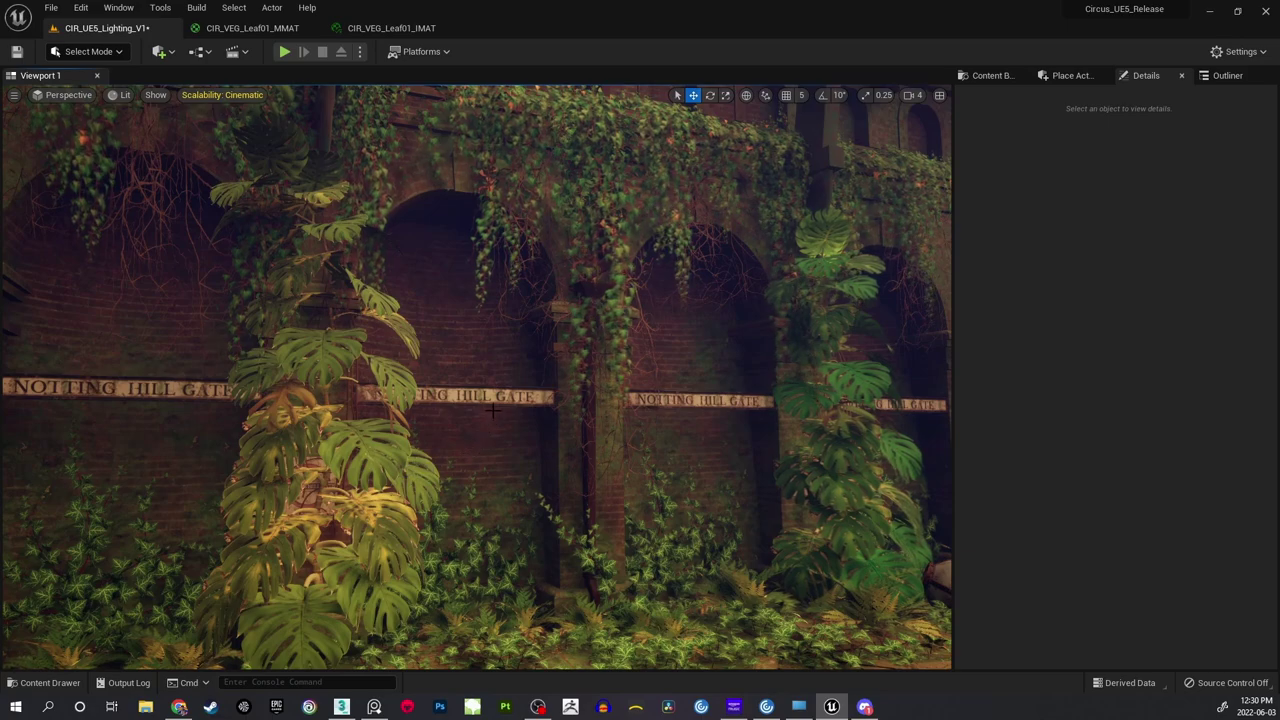
right_click_drag(502, 380, 512, 408)
In the CIR_VEG_Leaf01_MMAT graph, move the Albedo node up and away from the other texture parameters to free space around it.
left_click(253, 28)
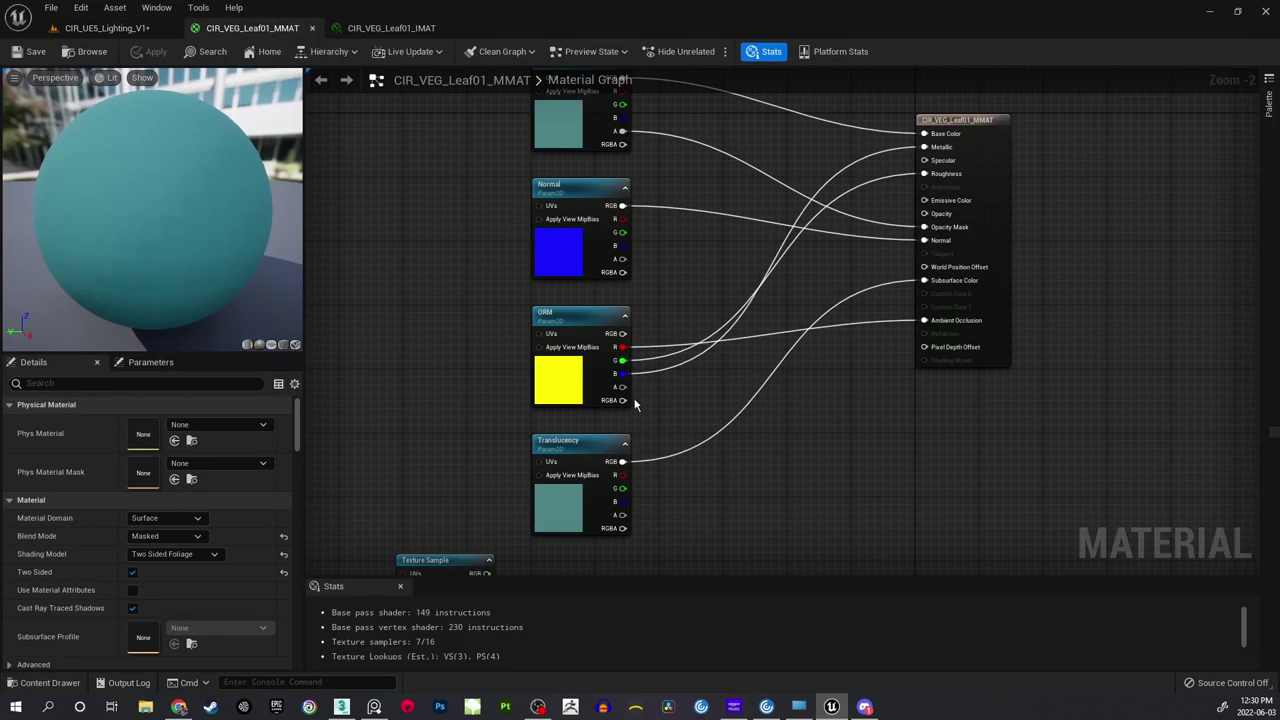
scroll(707, 383, "down", 3)
right_click_drag(707, 384, 727, 432)
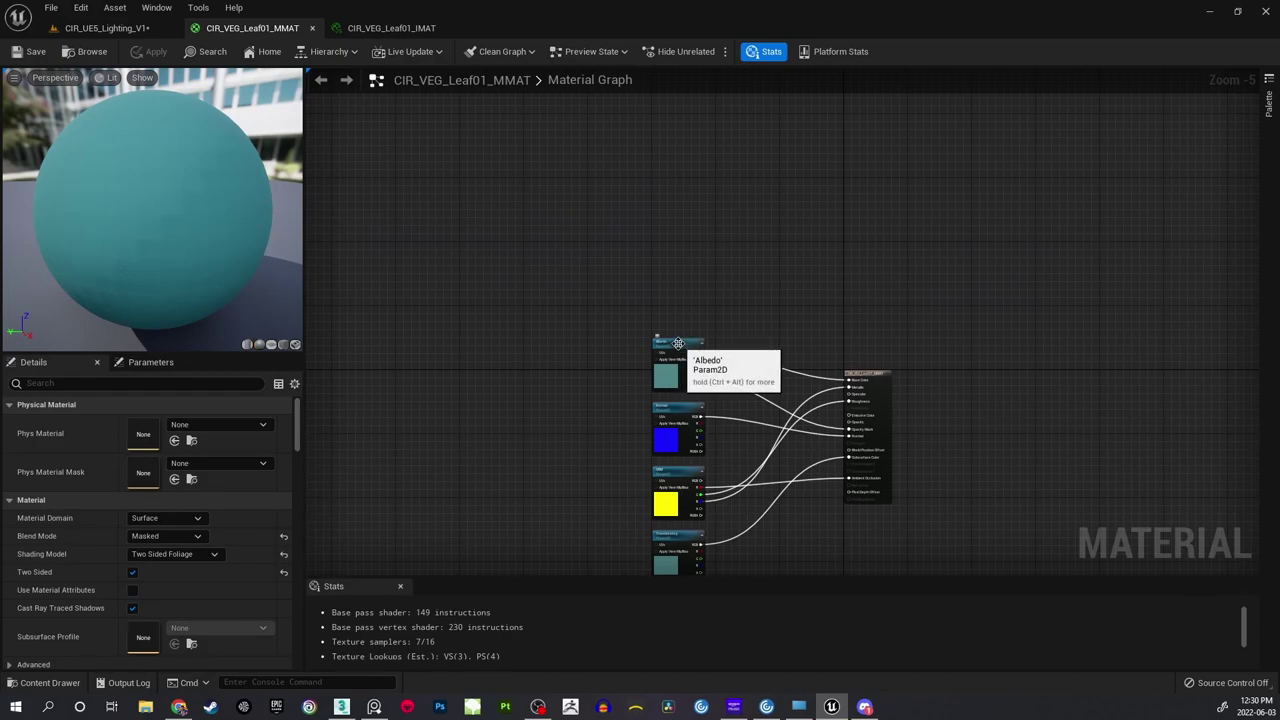
left_click_drag(678, 343, 543, 147)
left_click(565, 296)
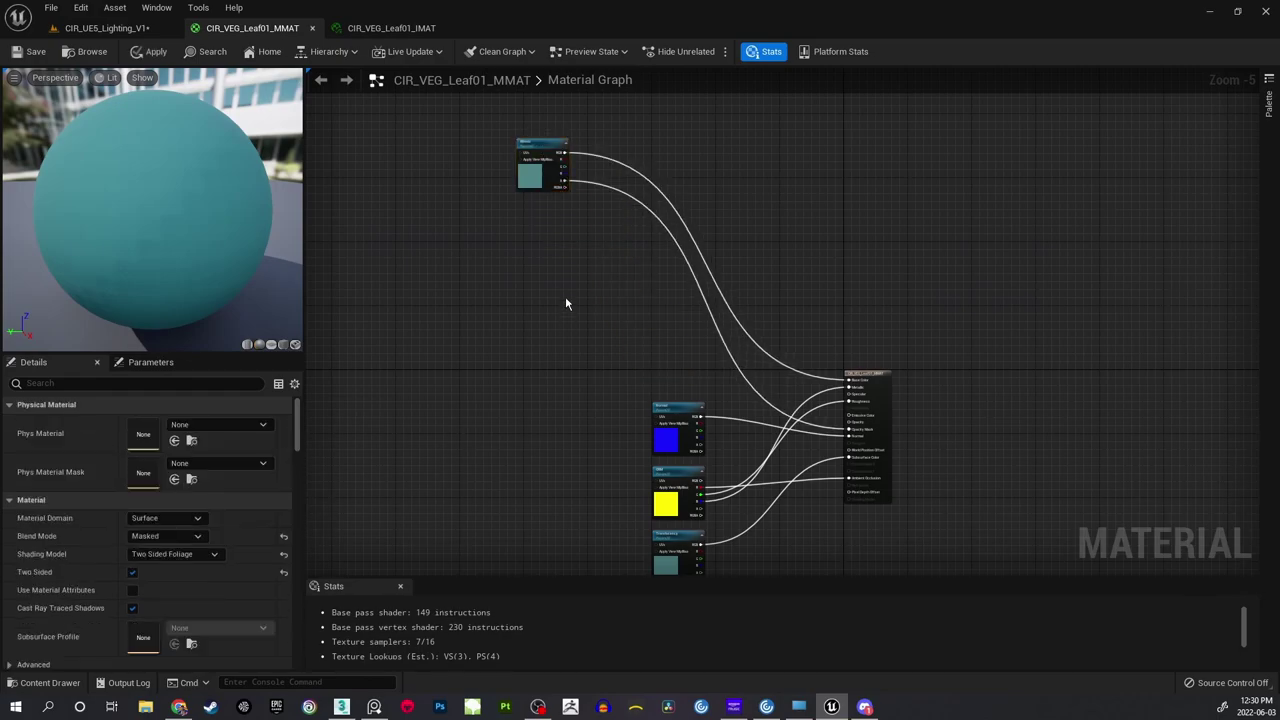
scroll(626, 345, "up", 3)
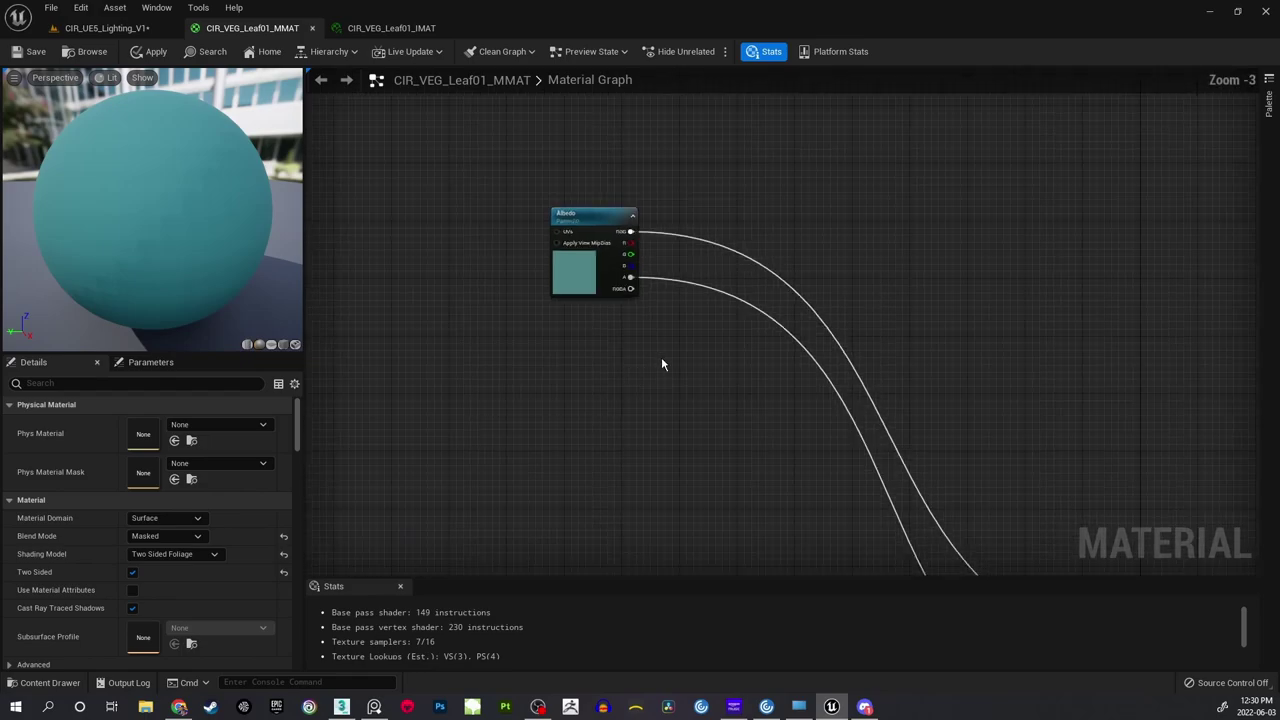
scroll(665, 350, "down", 1)
mouse_move(669, 320)
right_mouse_down()
mouse_move(531, 203)
mouse_move(617, 337)
mouse_move(689, 291)
mouse_move(686, 325)
right_mouse_up()
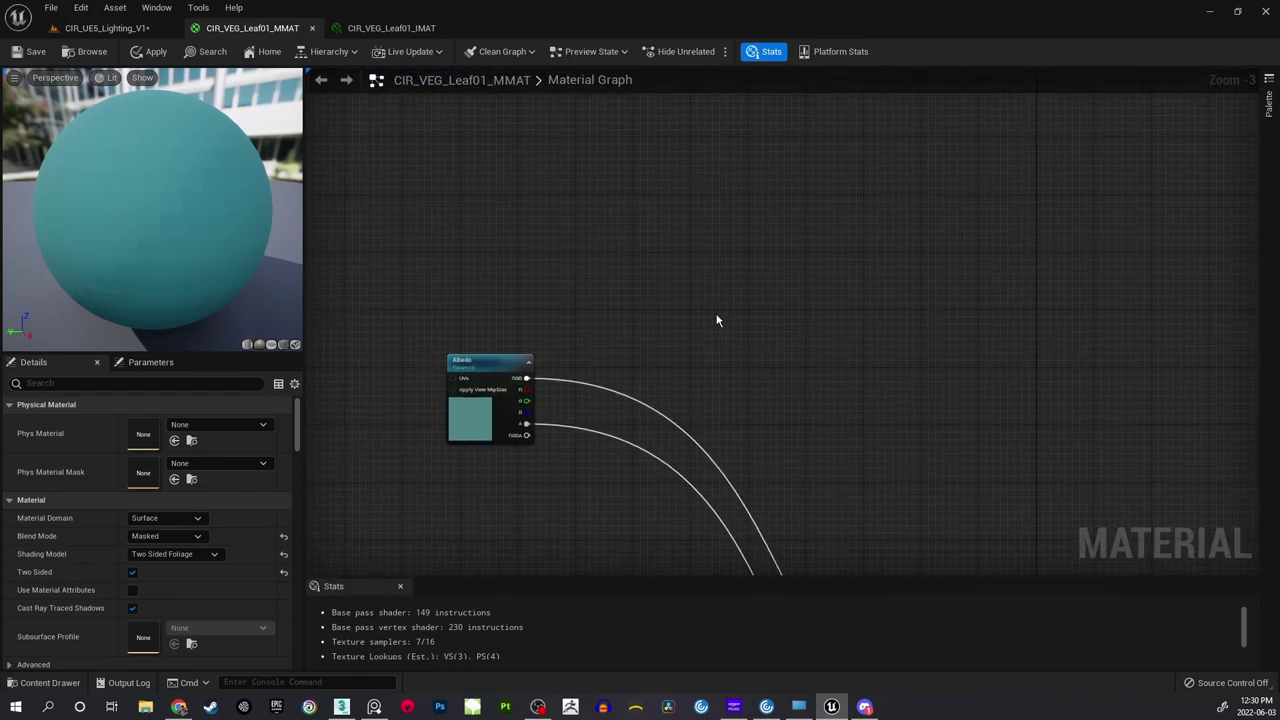
scroll(700, 290, "down", 1)
scroll(660, 286, "up", 3)
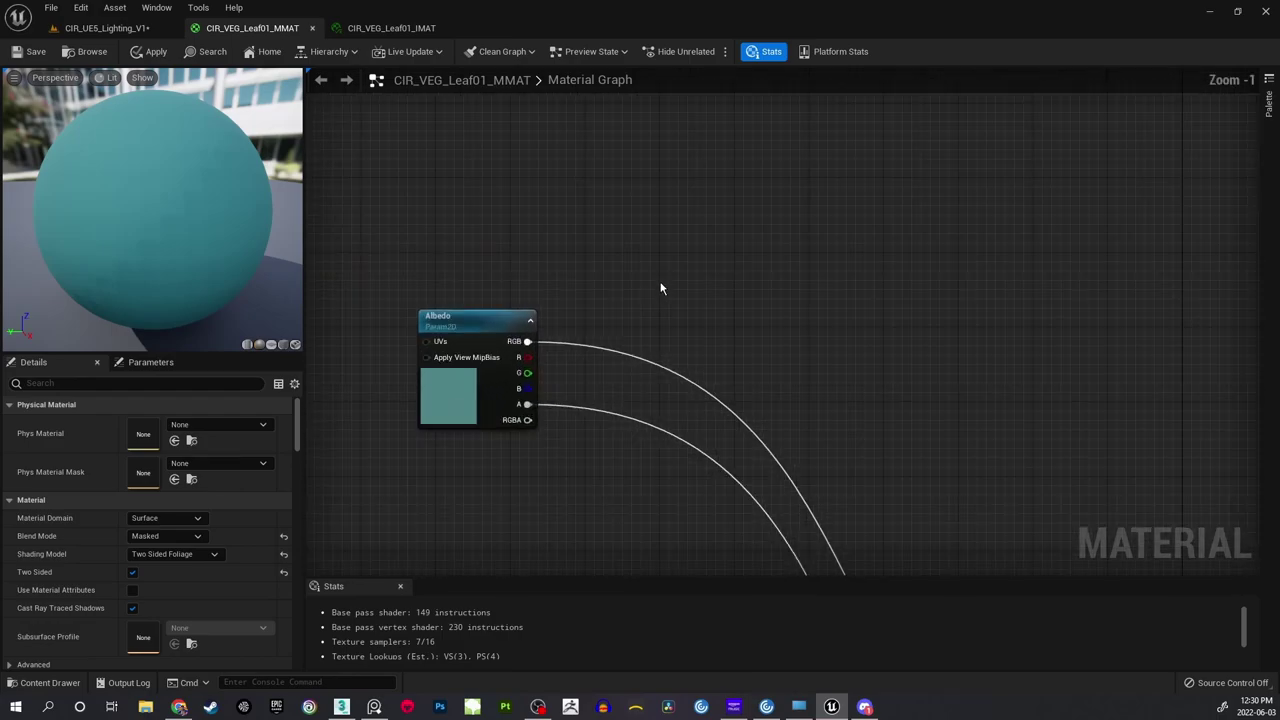
mouse_move(673, 315)
right_mouse_down()
mouse_move(637, 273)
mouse_move(687, 304)
right_mouse_up()
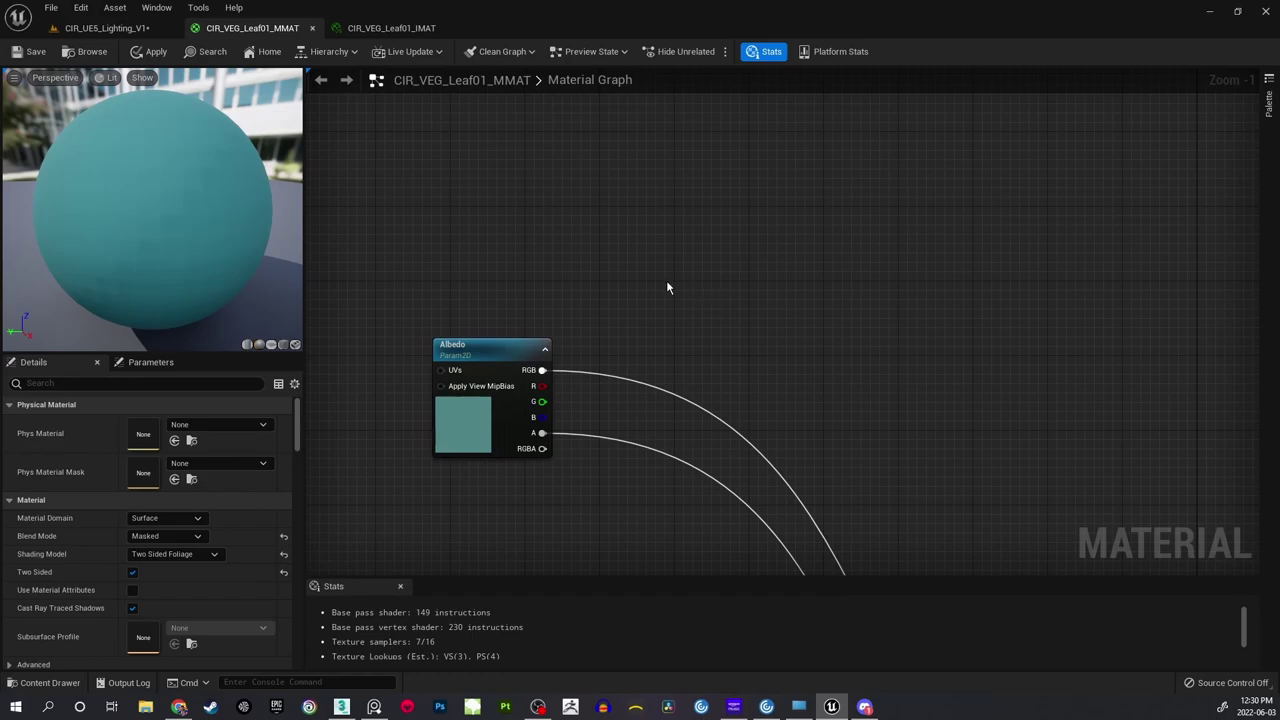
right_click_drag(614, 334, 602, 277)
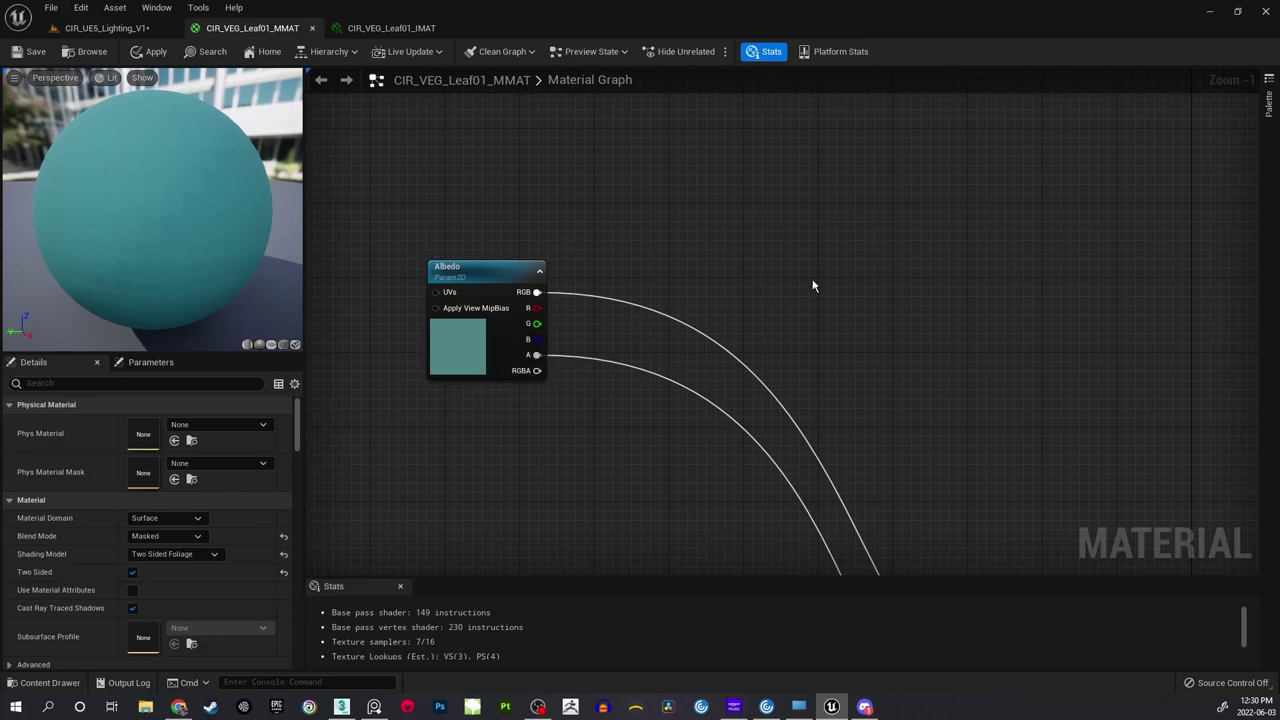
Add a Multiply node to the graph and place it beside the Albedo node, level with its upper part.
right_click_drag(782, 262, 734, 274)
right_click(733, 248)
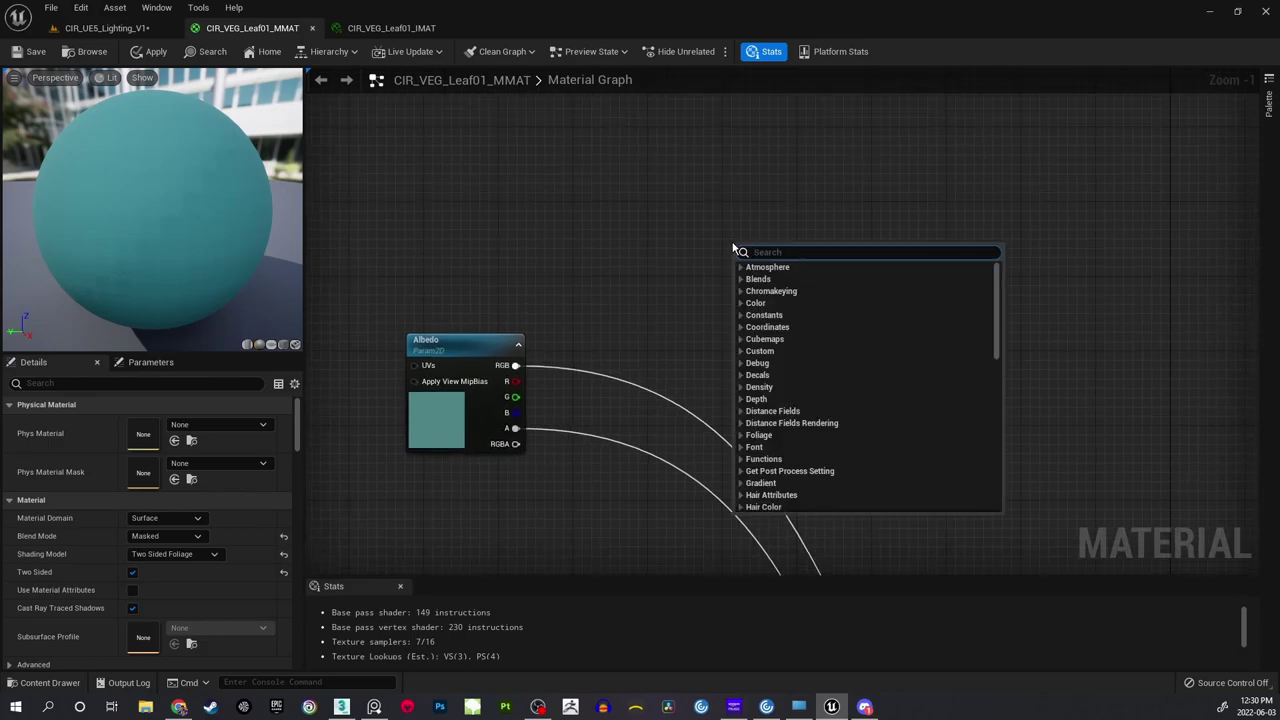
type("mul")
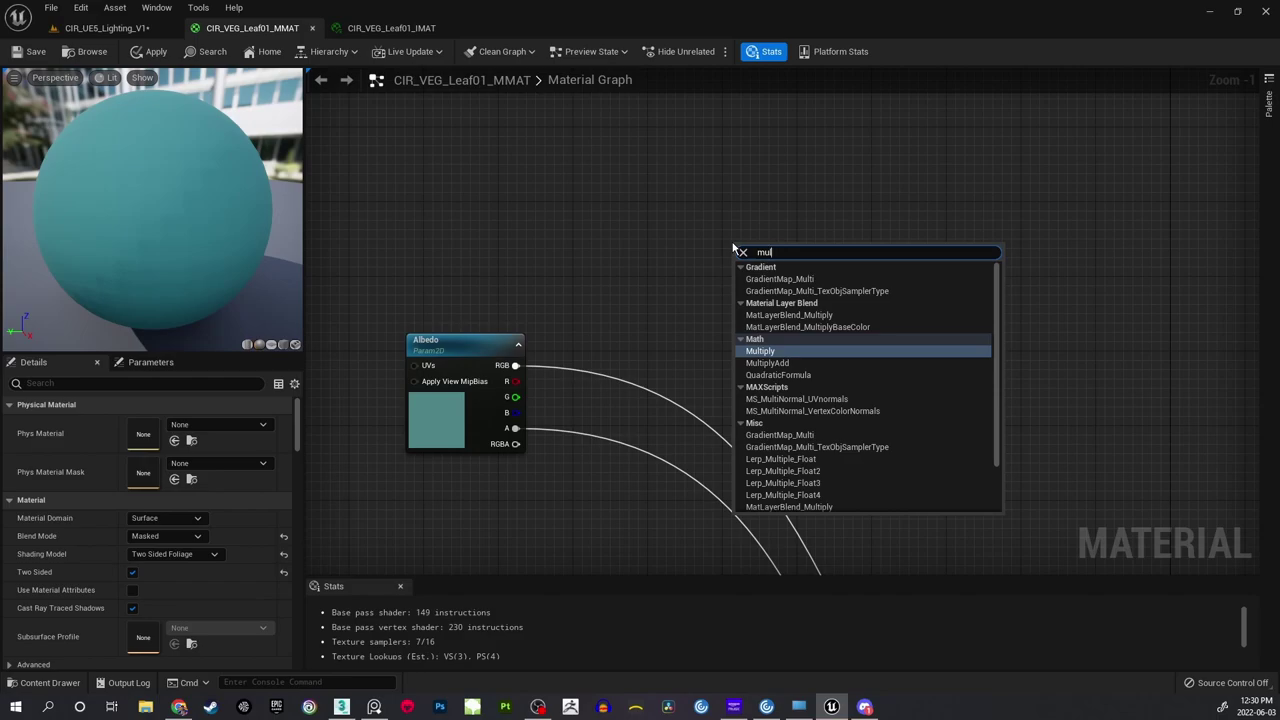
type("ti")
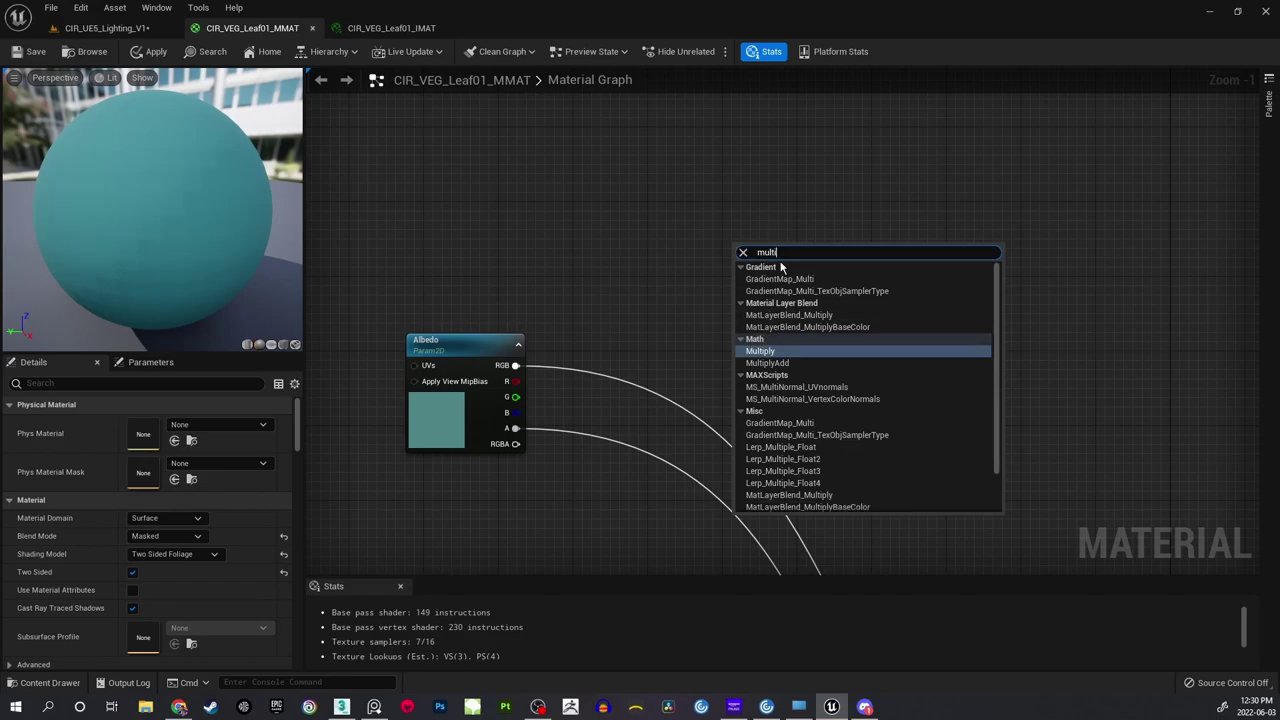
left_click(766, 353)
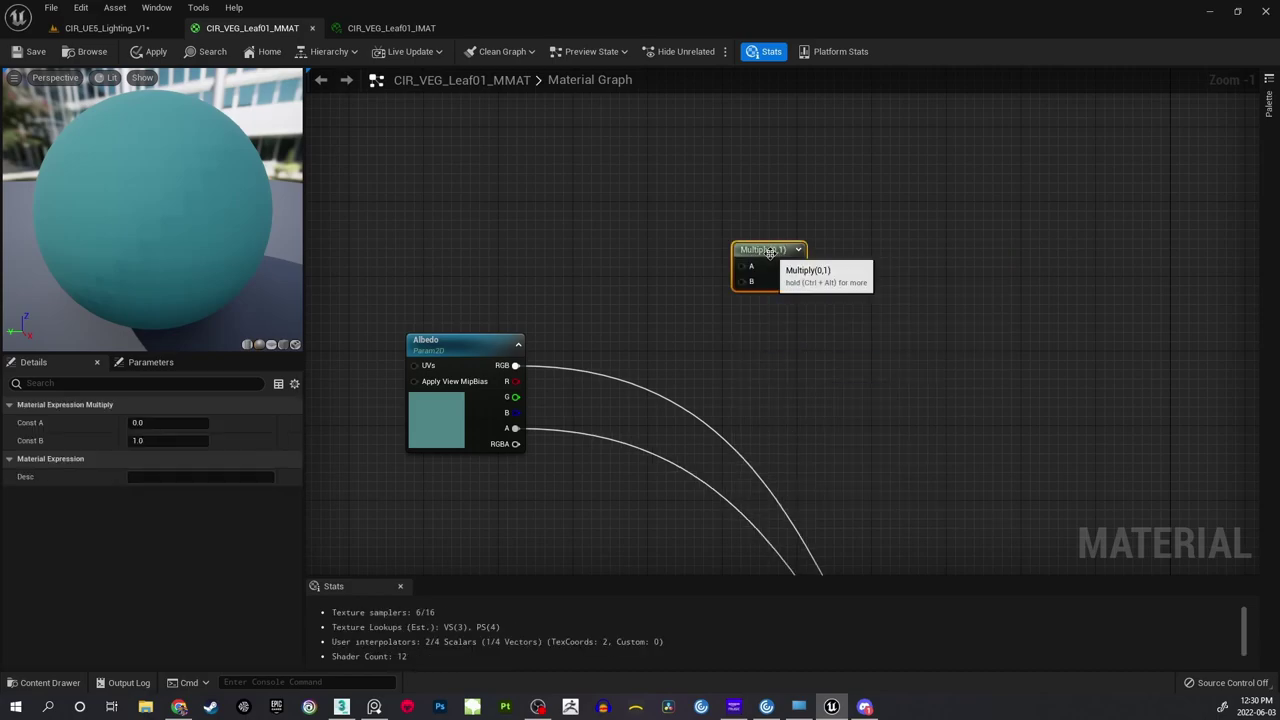
left_click_drag(750, 260, 715, 347)
left_click(574, 332)
Add a scalar Constant node between the Albedo and Multiply nodes and move it slightly below the Multiply node.
right_click_drag(574, 332, 668, 255)
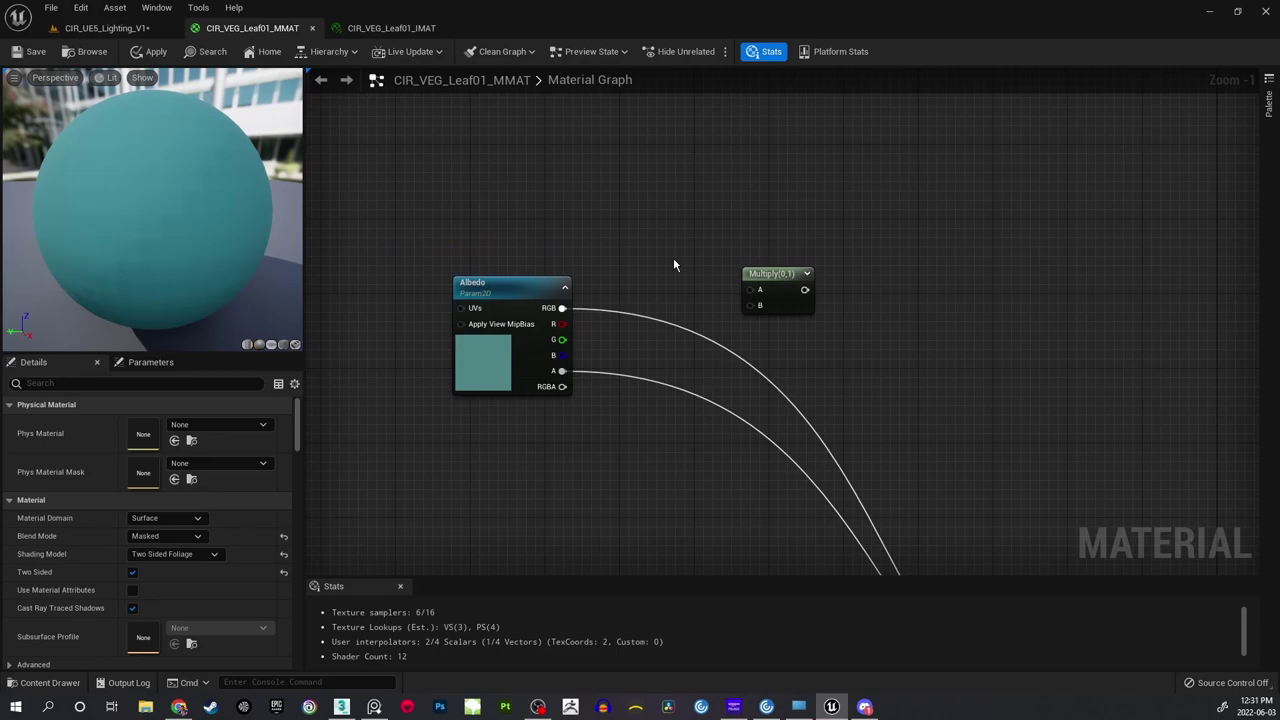
right_click_drag(668, 228, 663, 194)
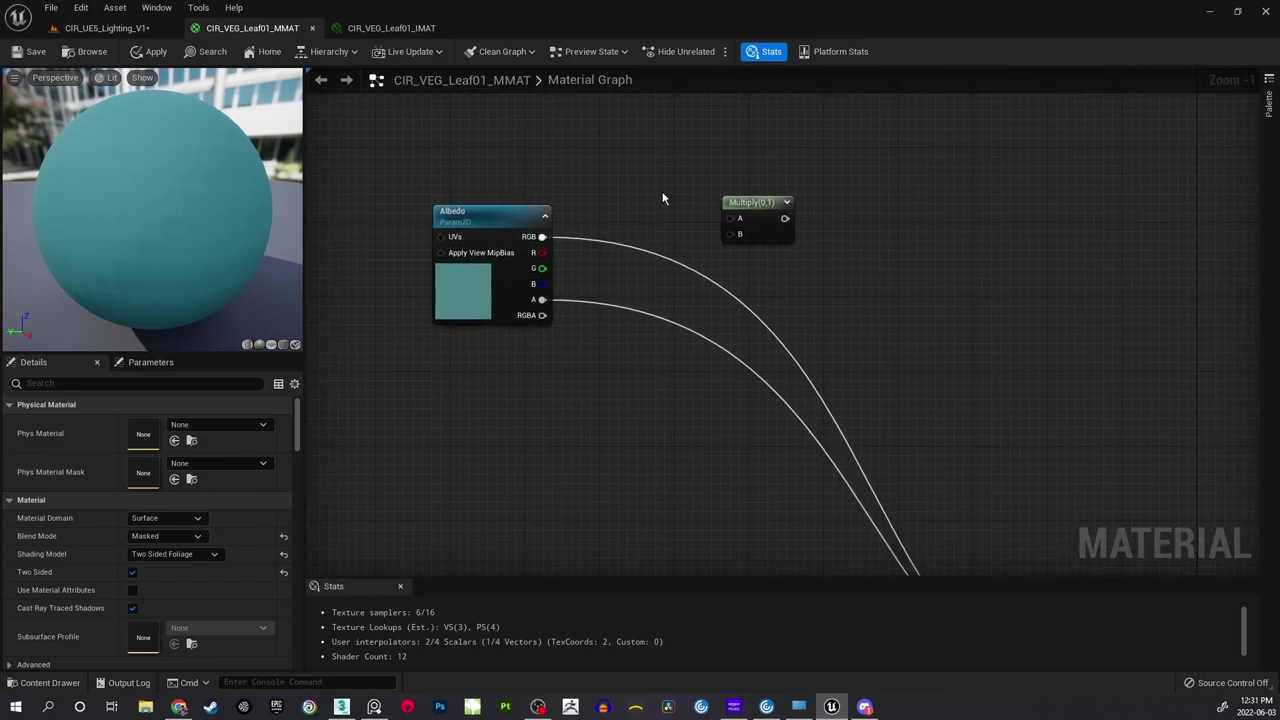
right_click_drag(659, 167, 681, 208)
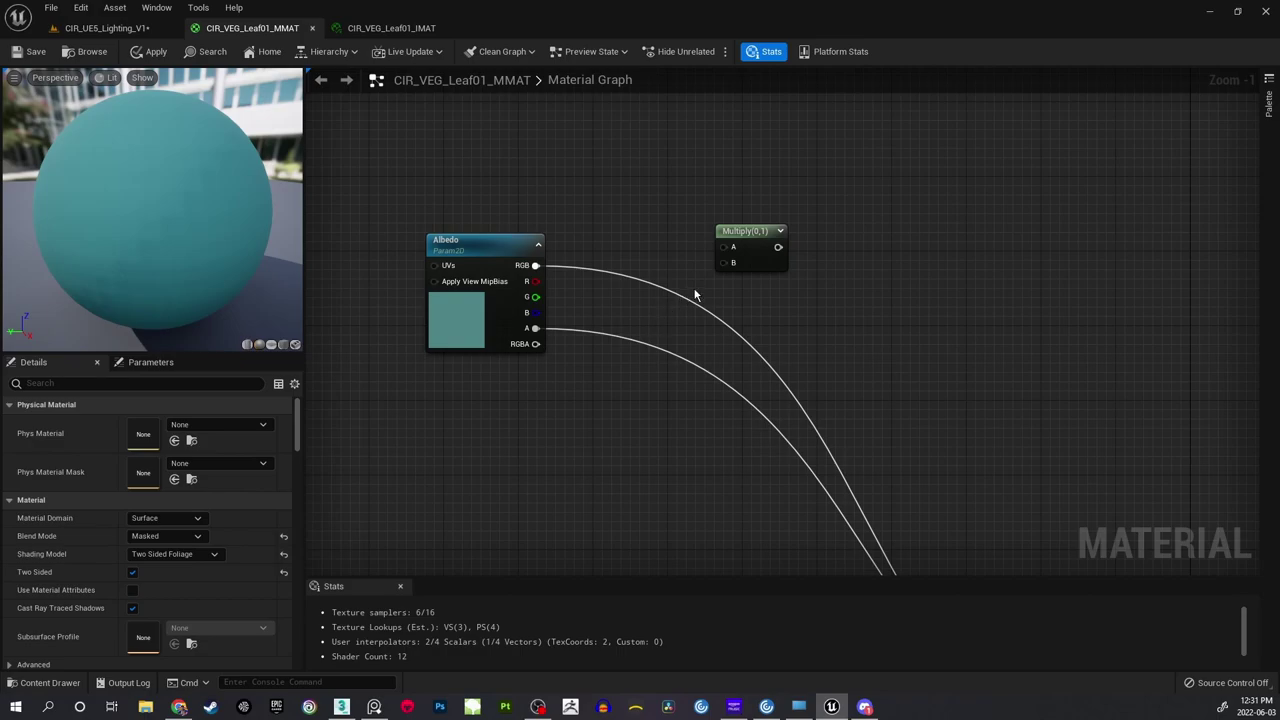
right_click_drag(616, 207, 635, 231)
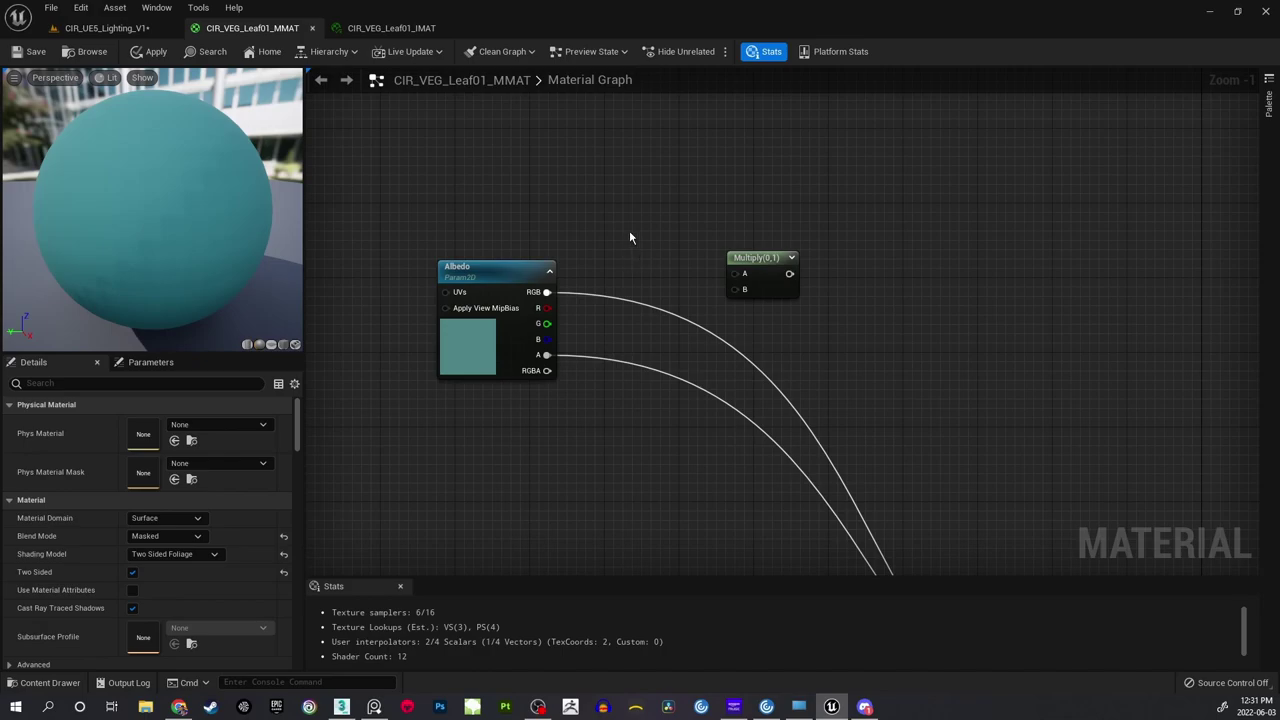
left_click(631, 253)
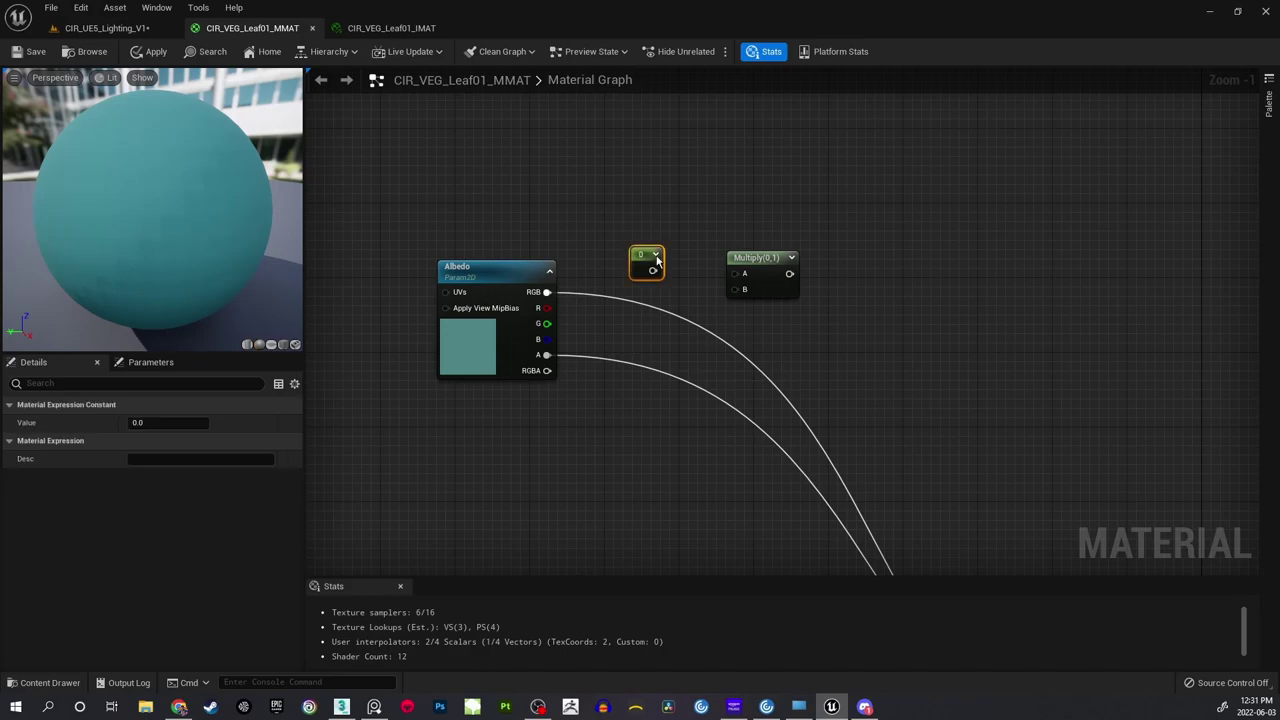
left_click_drag(636, 267, 657, 355)
left_click(718, 325)
right_click_drag(718, 325, 712, 287)
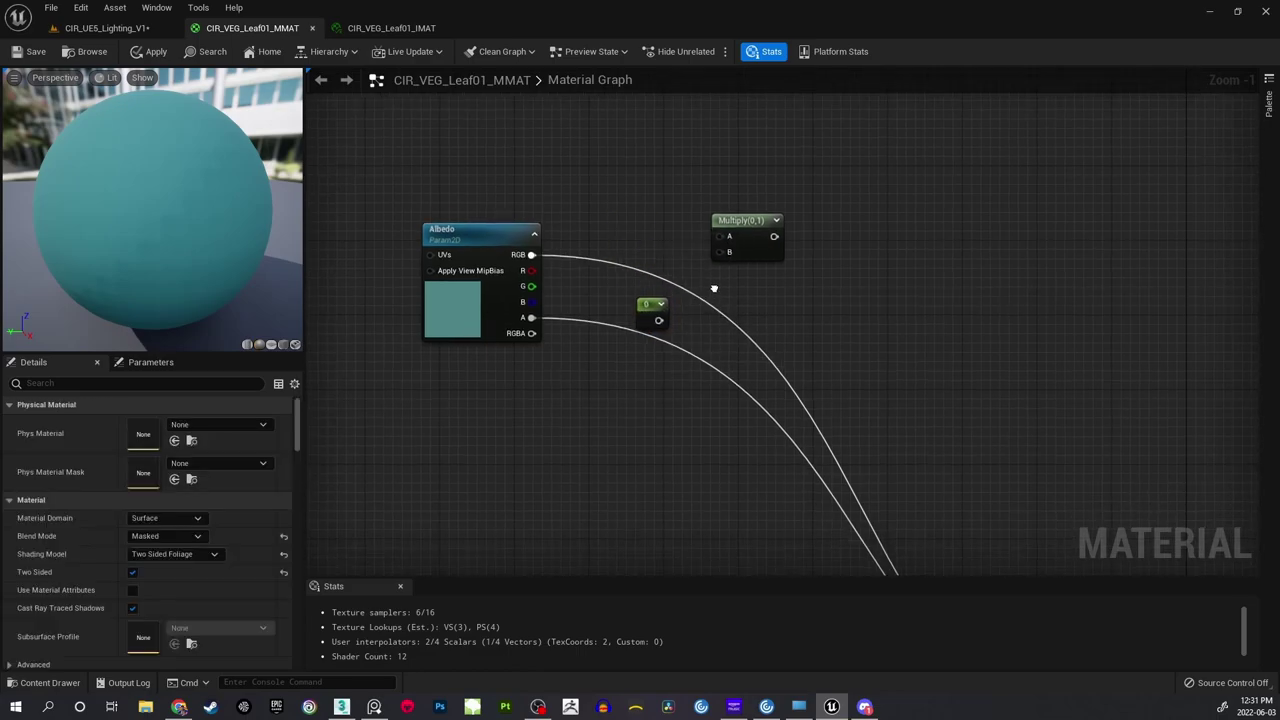
Convert the constant node to a parameter named Brightness.
left_click(639, 323)
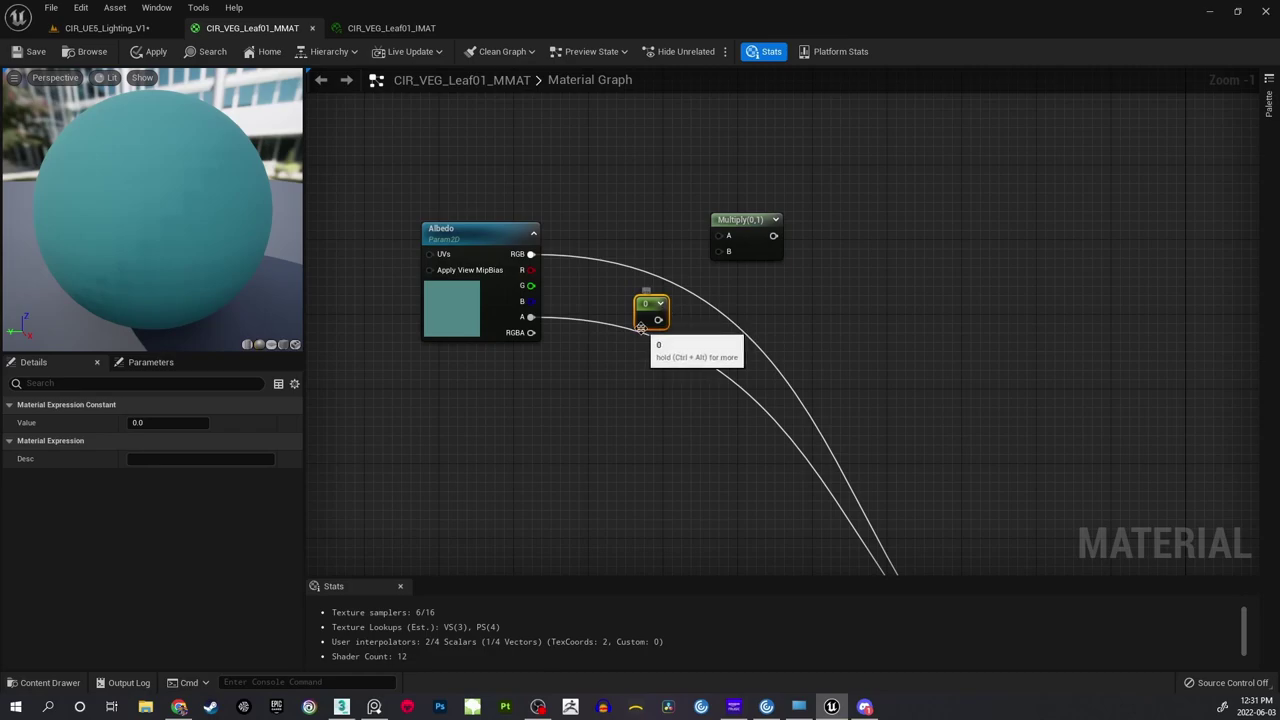
right_click(641, 326)
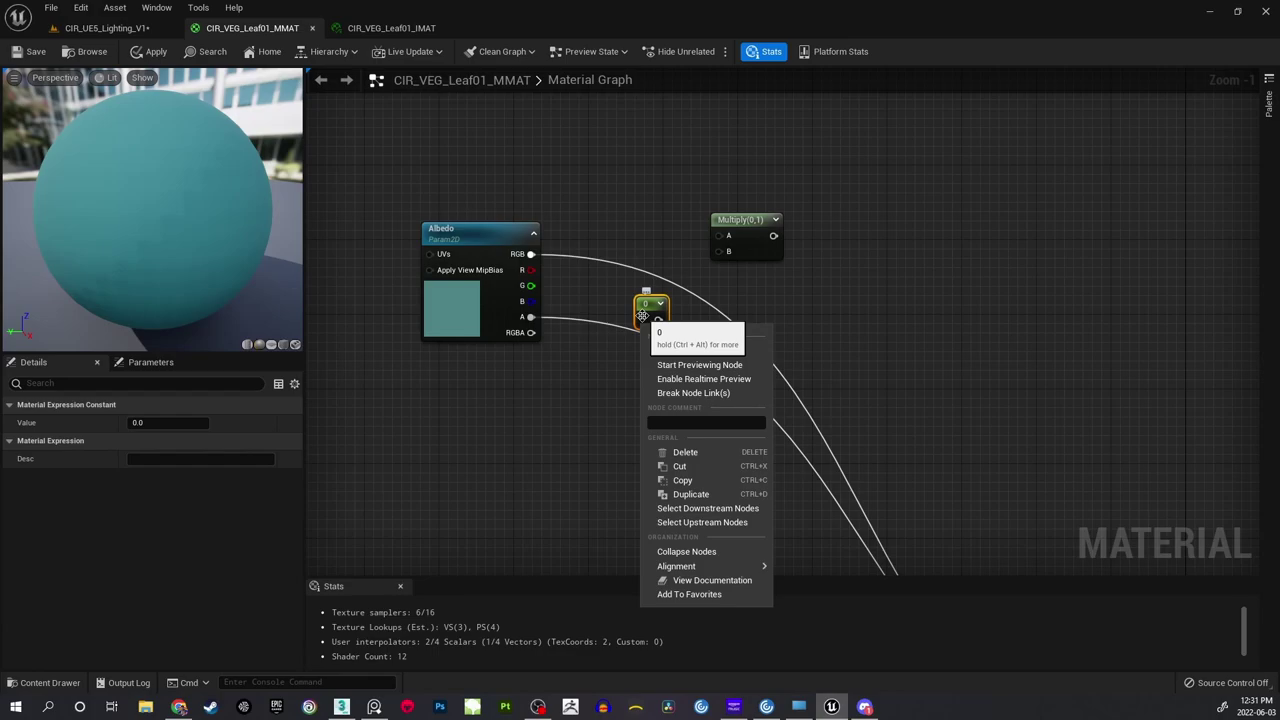
left_click(700, 350)
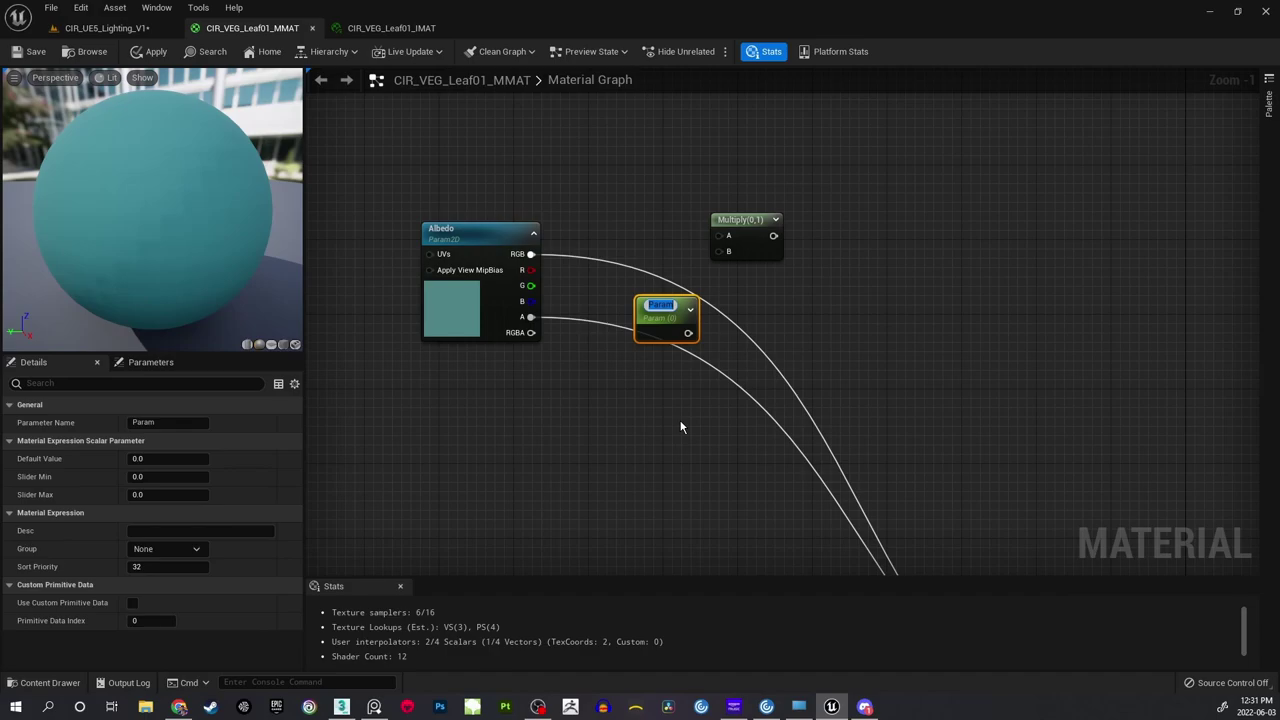
type("Brightness")
key("Return")
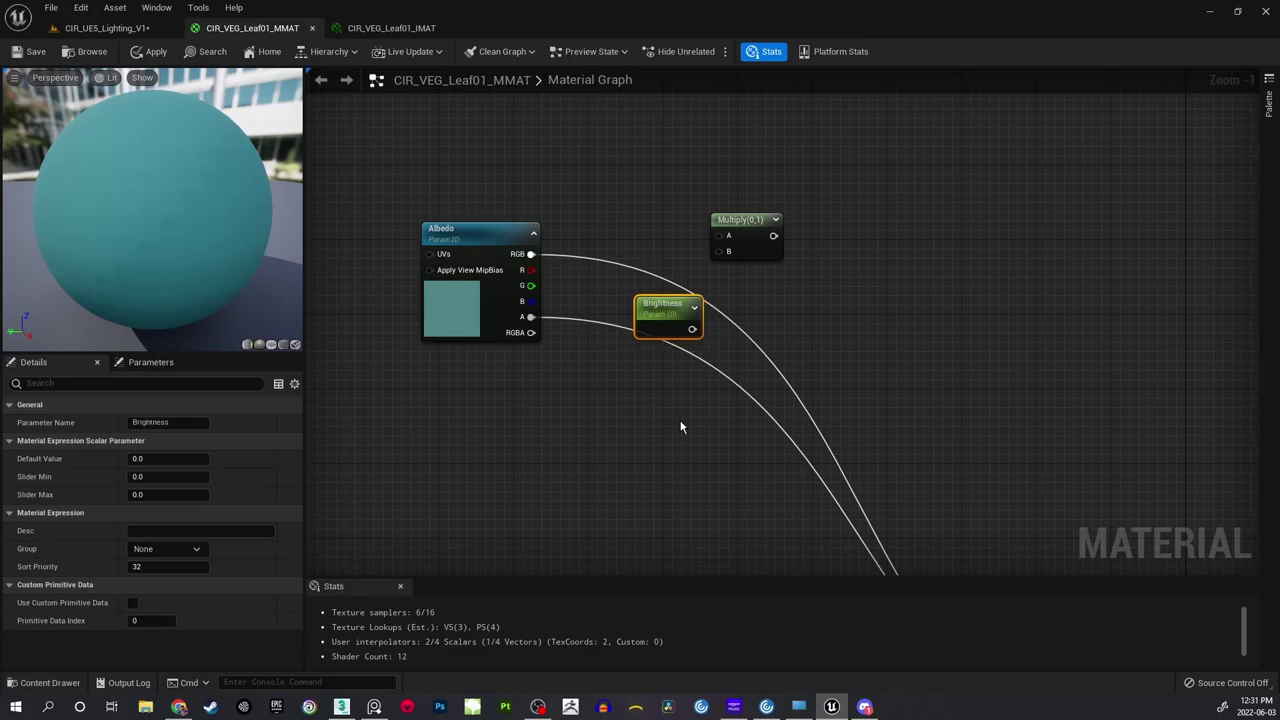
left_click(682, 419)
right_click_drag(682, 419, 645, 450)
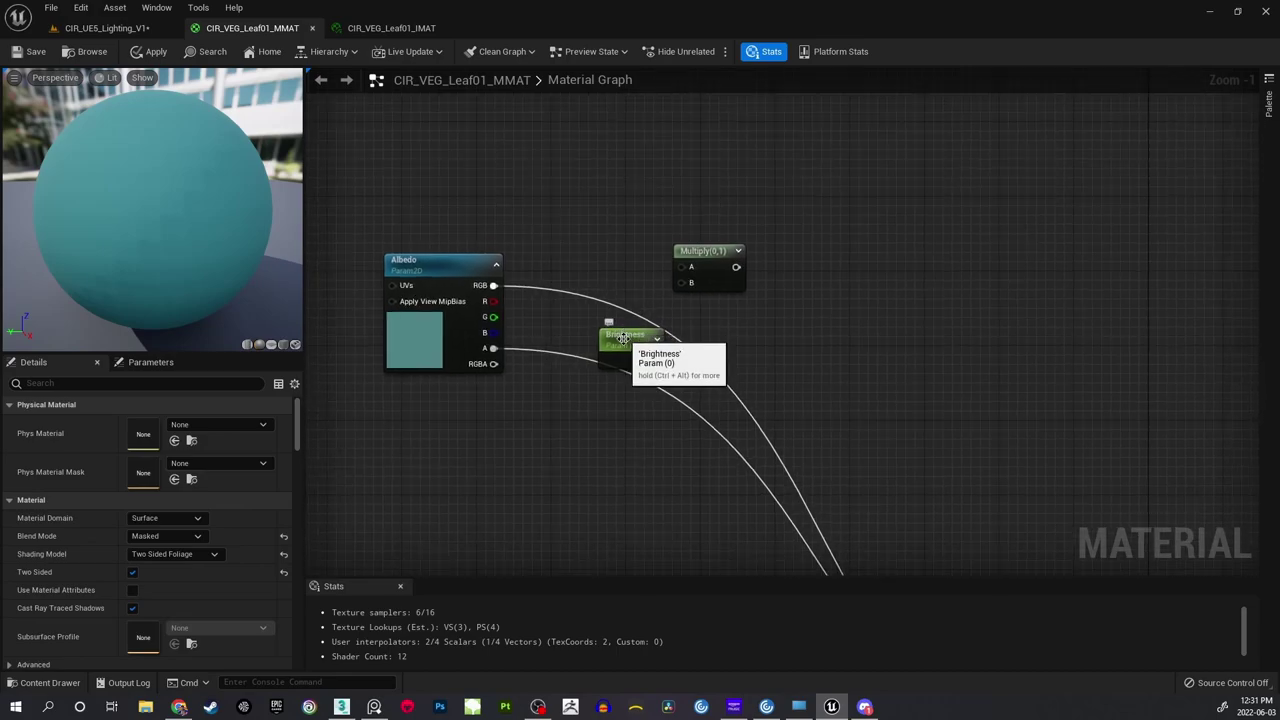
Move the Brightness node below Albedo and the Multiply node down between them, leaving room for their connections.
left_click_drag(622, 340, 549, 449)
left_click(619, 323)
left_click_drag(686, 251, 613, 348)
left_click(544, 322)
right_click_drag(544, 322, 558, 268)
scroll(600, 308, "up", 1)
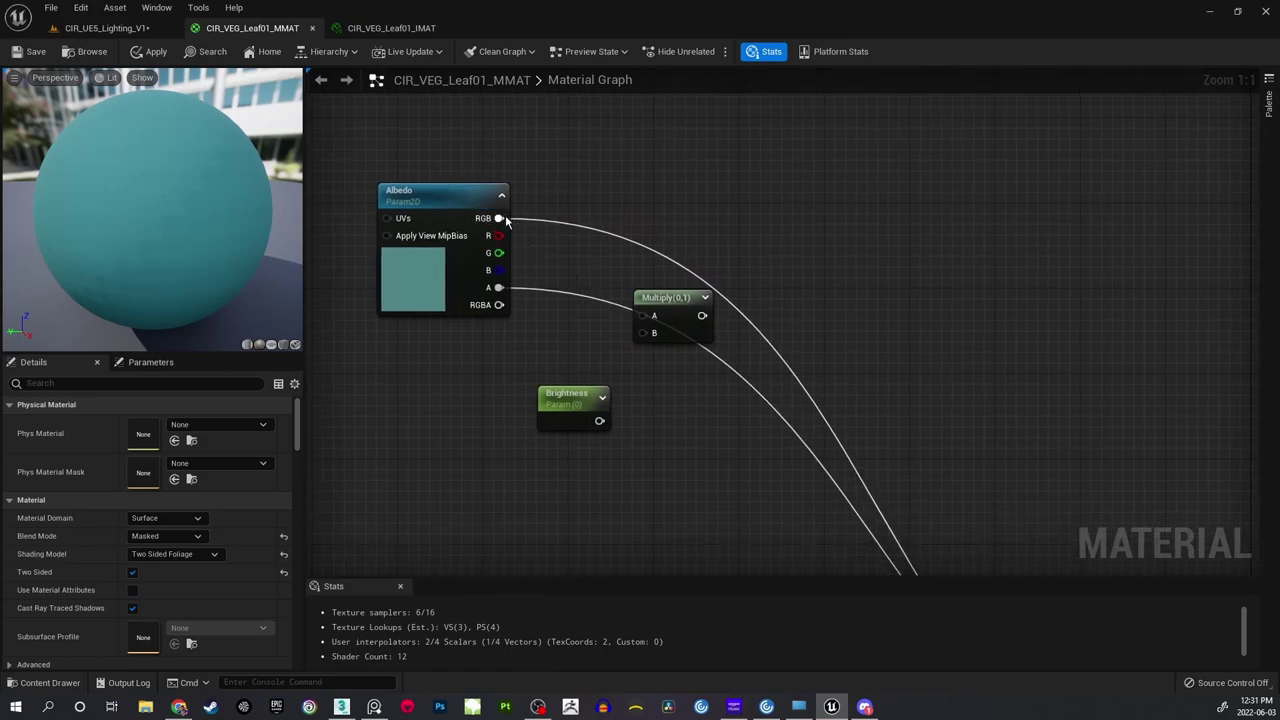
Connect Albedo's RGB to Multiply A and Brightness to Multiply B, and feed the Multiply output into Base Color.
left_click_drag(500, 218, 643, 316)
left_click_drag(599, 420, 643, 332)
scroll(694, 406, "down", 2)
right_click_drag(694, 406, 568, 234)
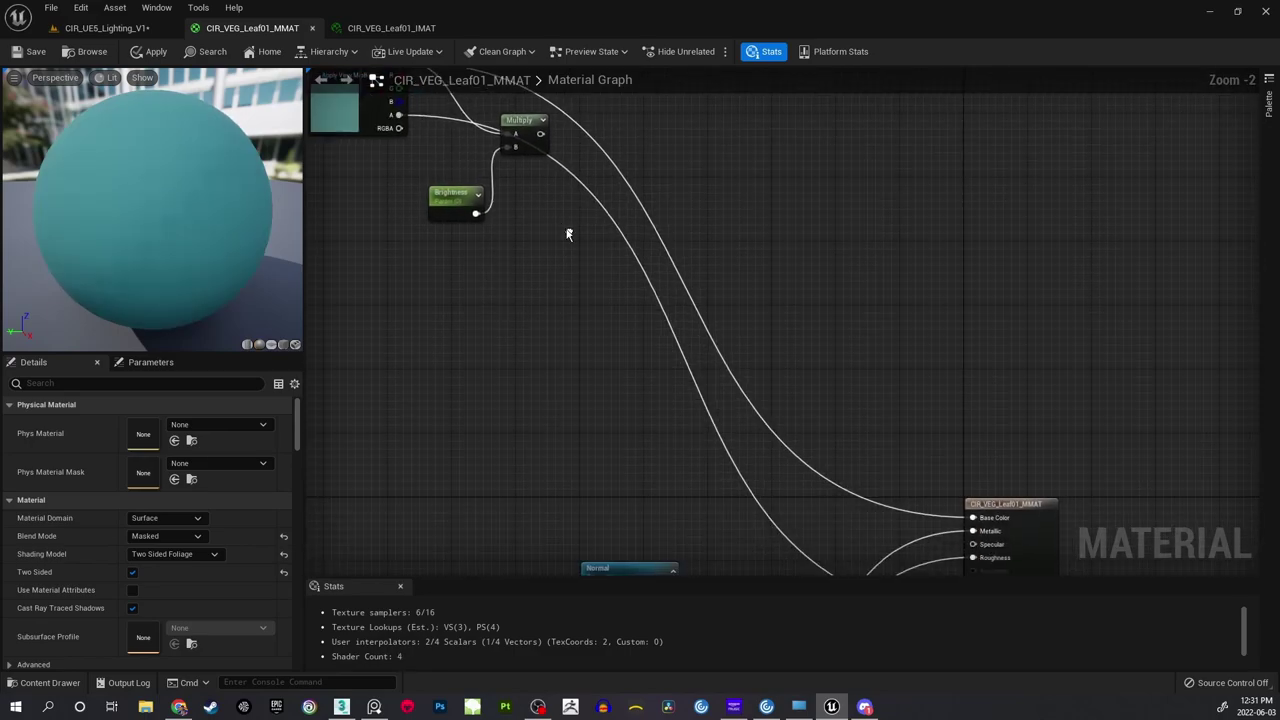
scroll(568, 234, "down", 1)
left_click_drag(541, 142, 932, 490)
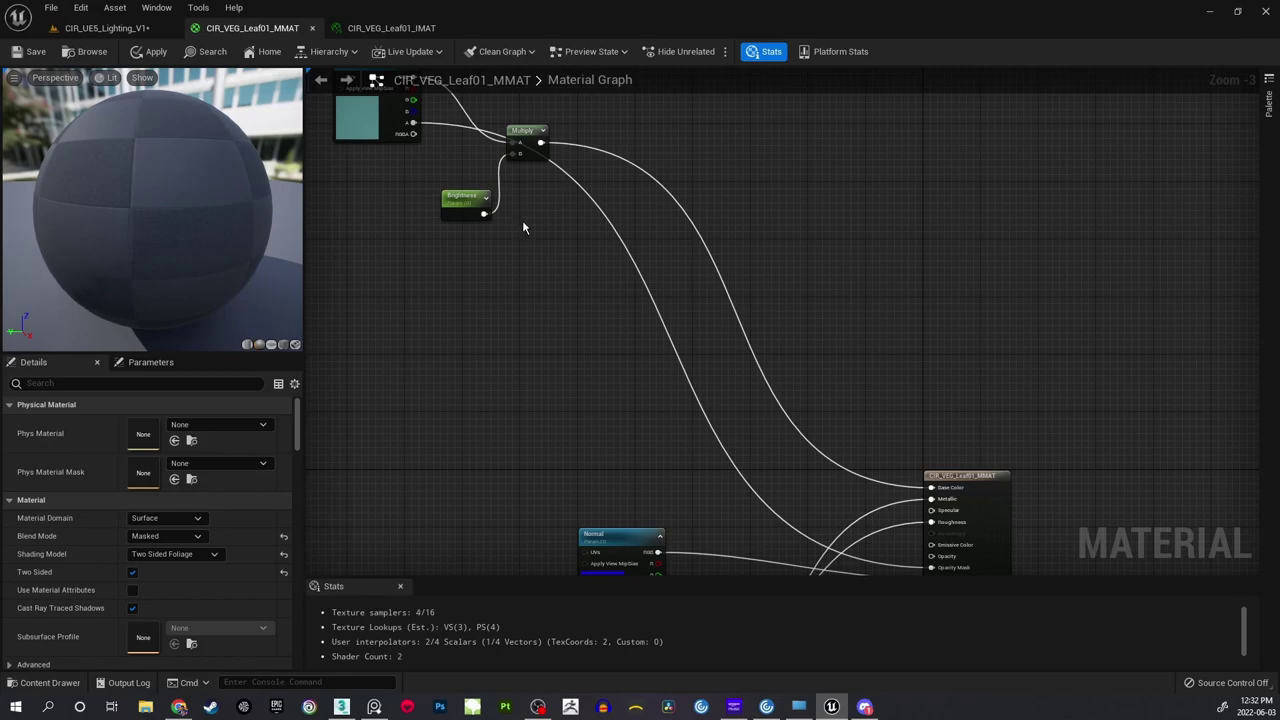
Move the Brightness parameter node up closer to the Albedo and Multiply nodes.
right_click_drag(522, 218, 574, 263)
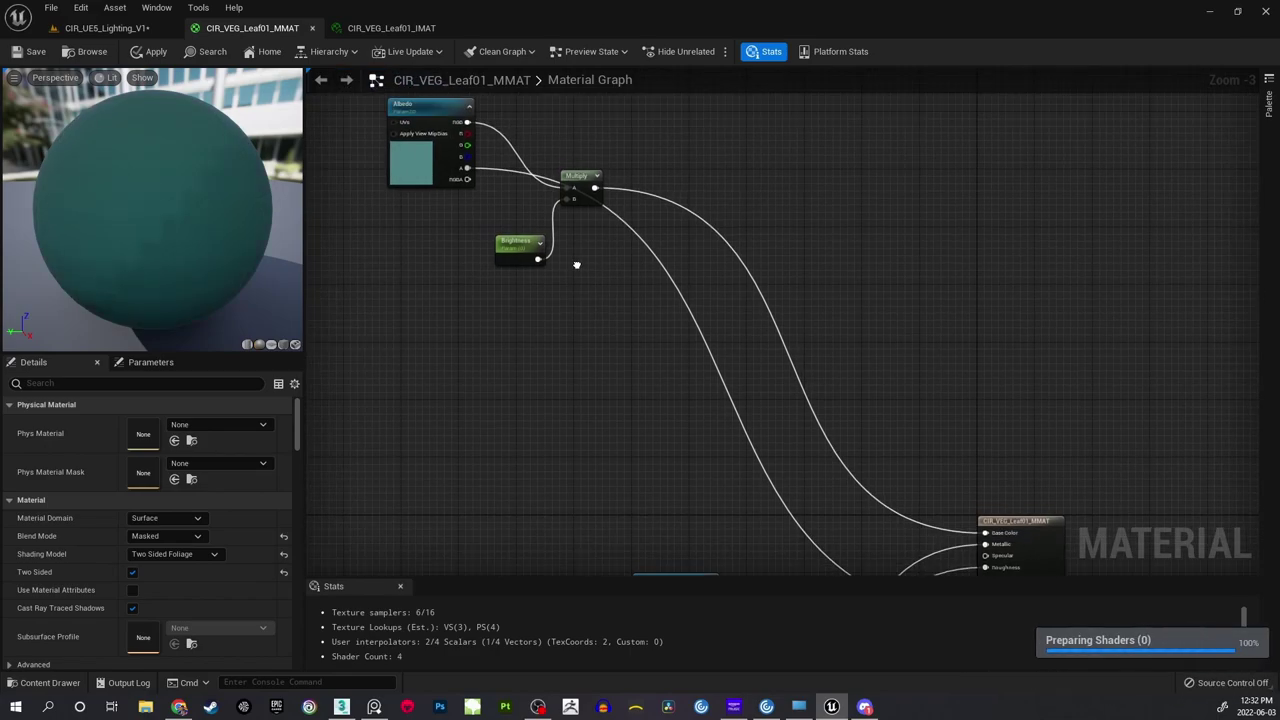
scroll(620, 295, "up", 2)
scroll(640, 312, "up", 1)
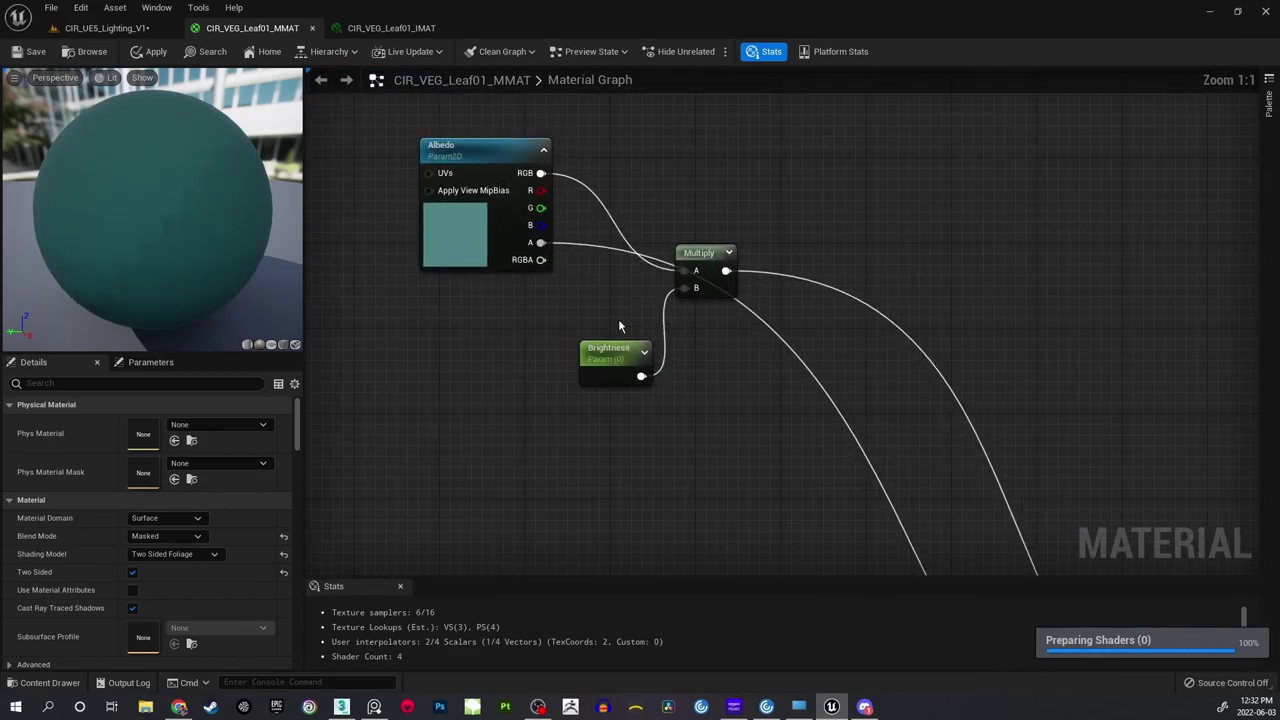
left_click_drag(626, 348, 613, 314)
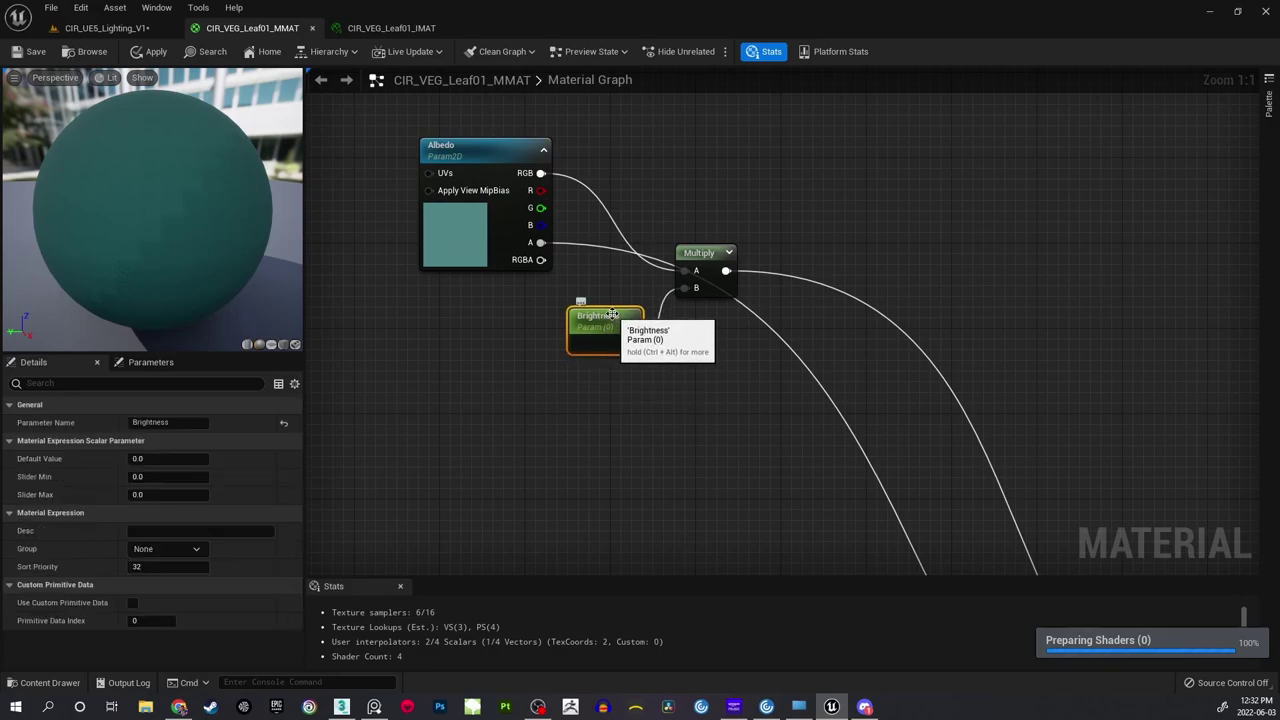
double_click(622, 316)
left_click(652, 320)
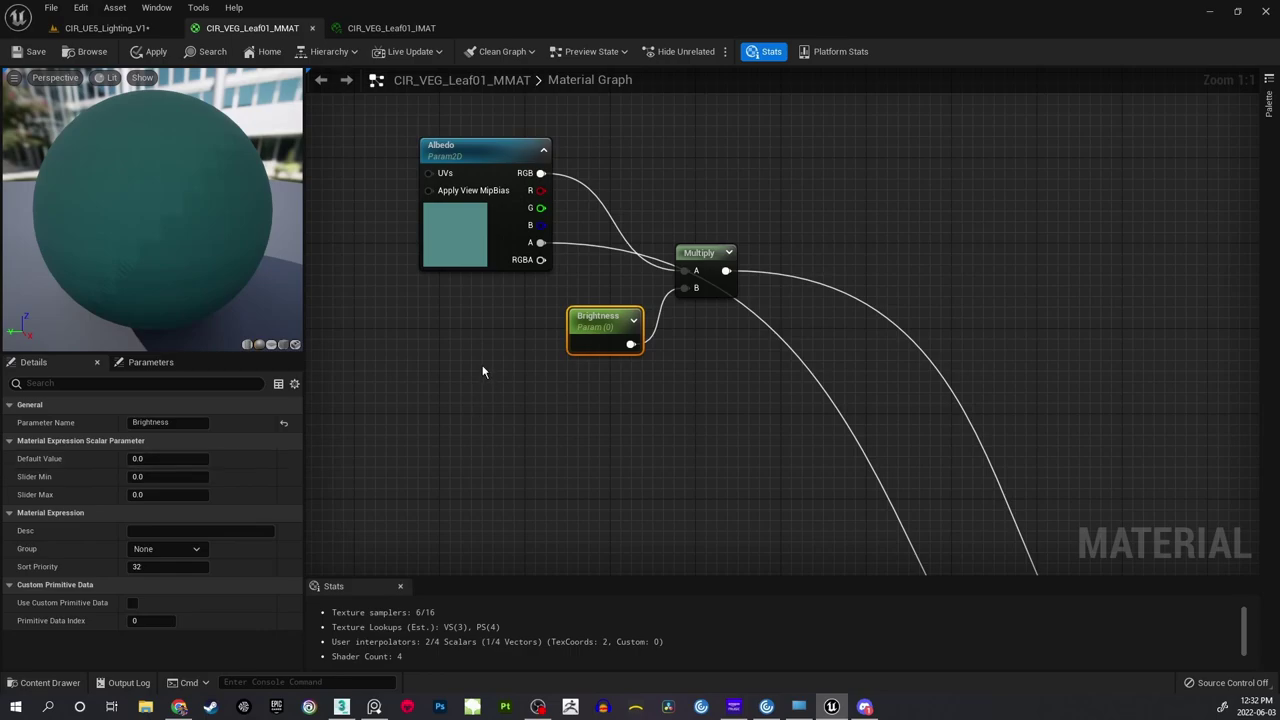
Set the Brightness parameter's default value to 1.
right_click_drag(483, 371, 481, 391)
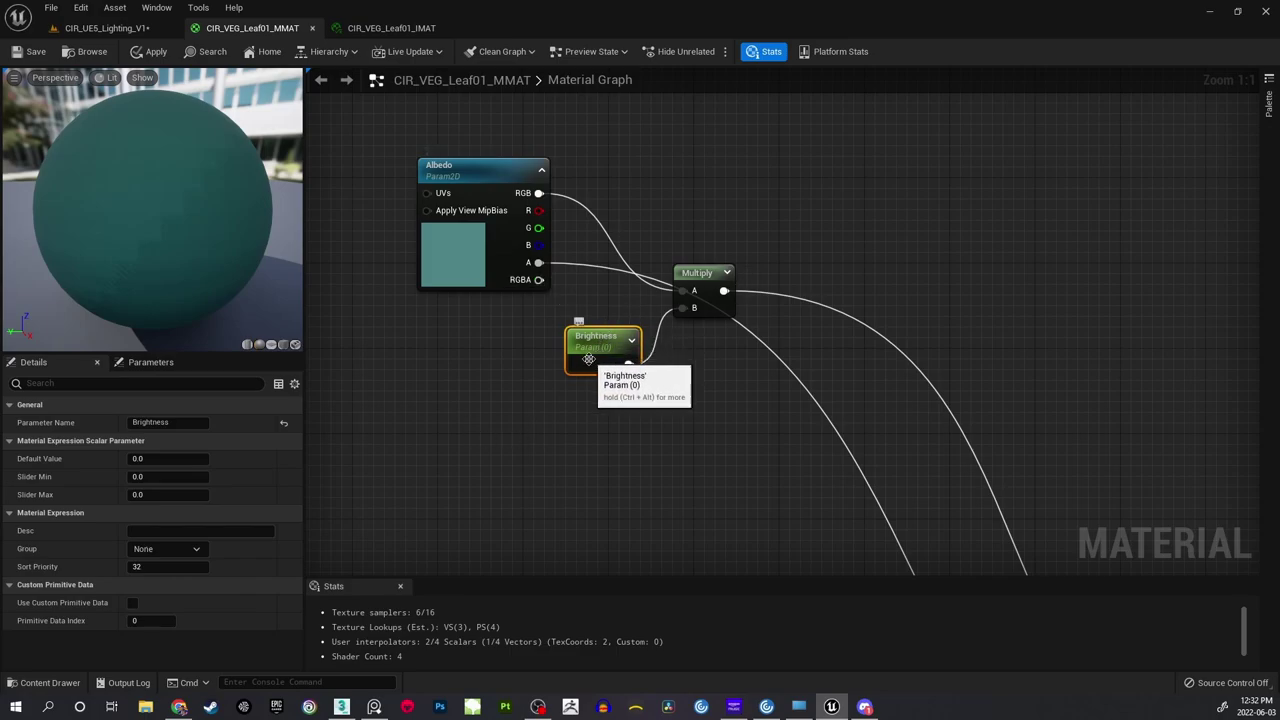
left_click(160, 458)
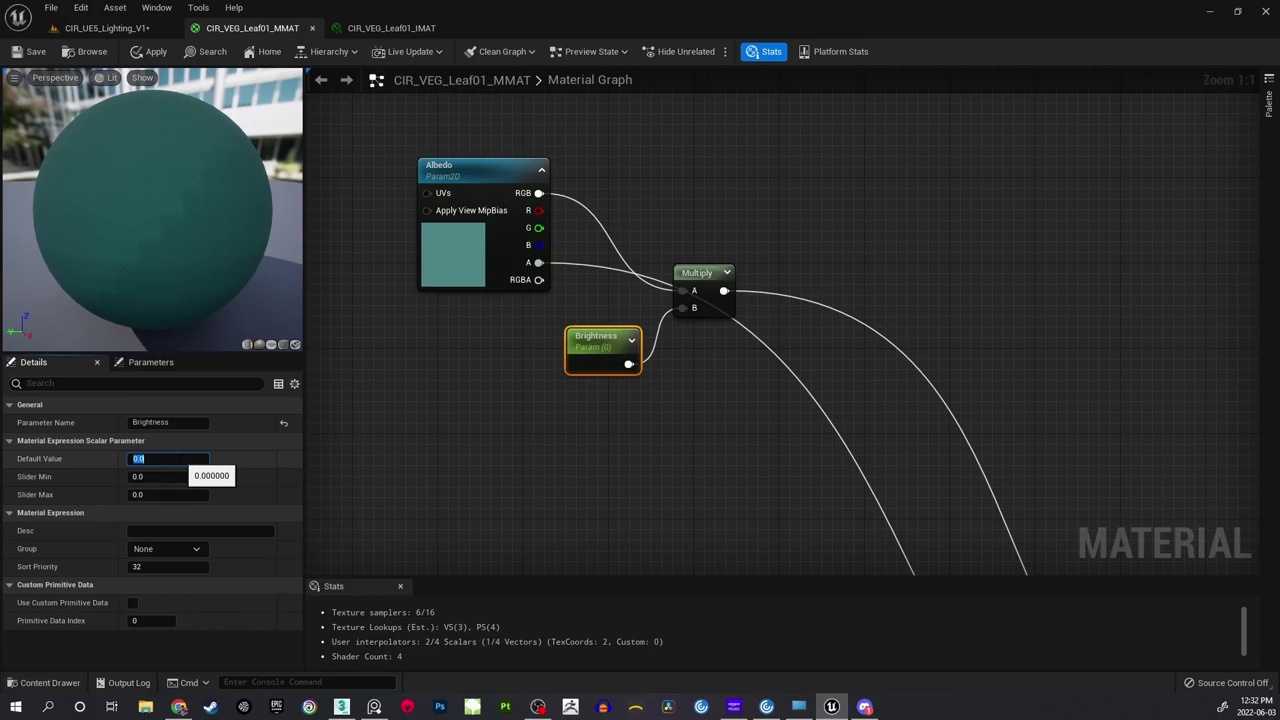
type("1")
key("Return")
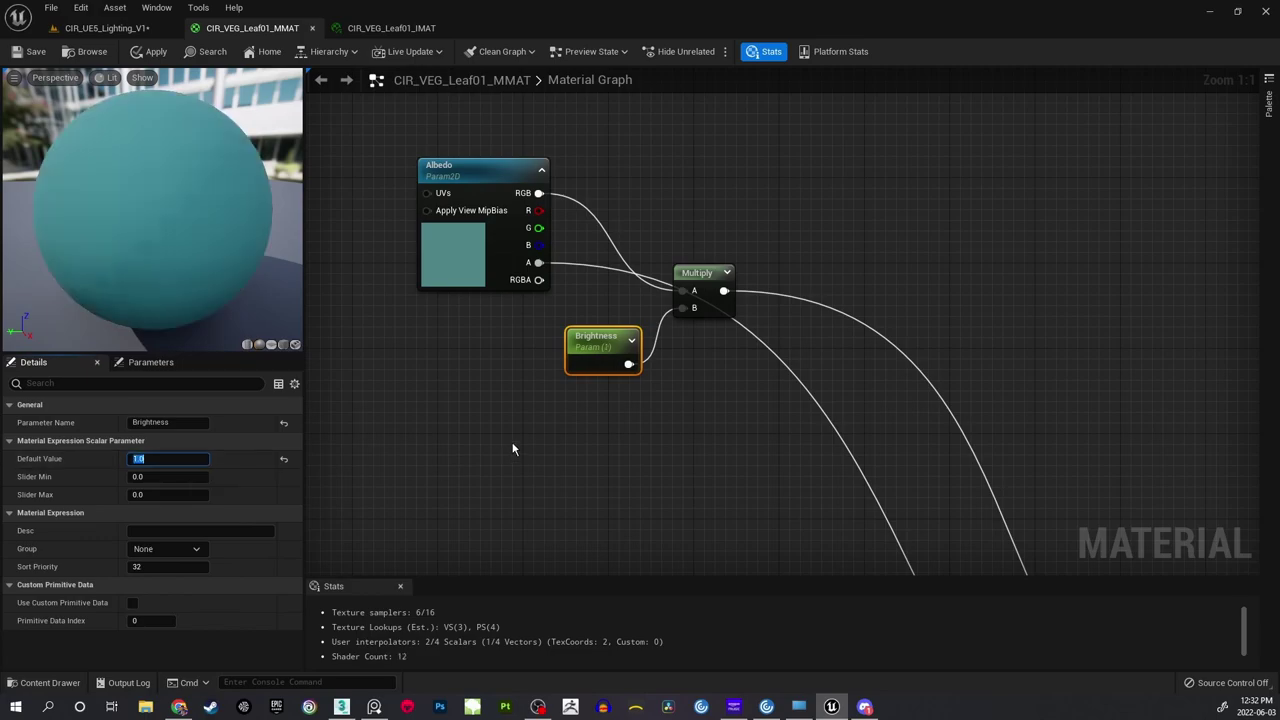
left_click(520, 445)
right_click_drag(529, 395, 530, 405)
Assign the Brightness parameter to a new group named Adjustments and set its sort priority to 1.
right_click_drag(497, 342, 499, 350)
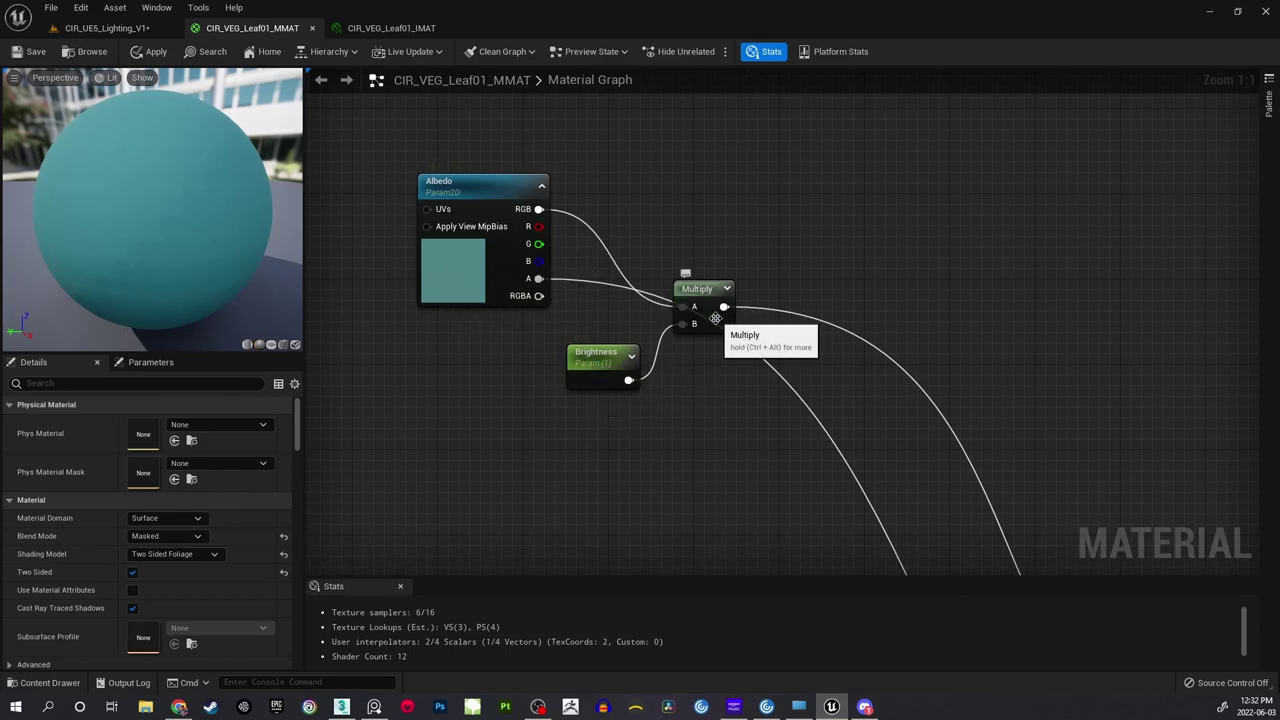
right_click_drag(492, 357, 515, 346)
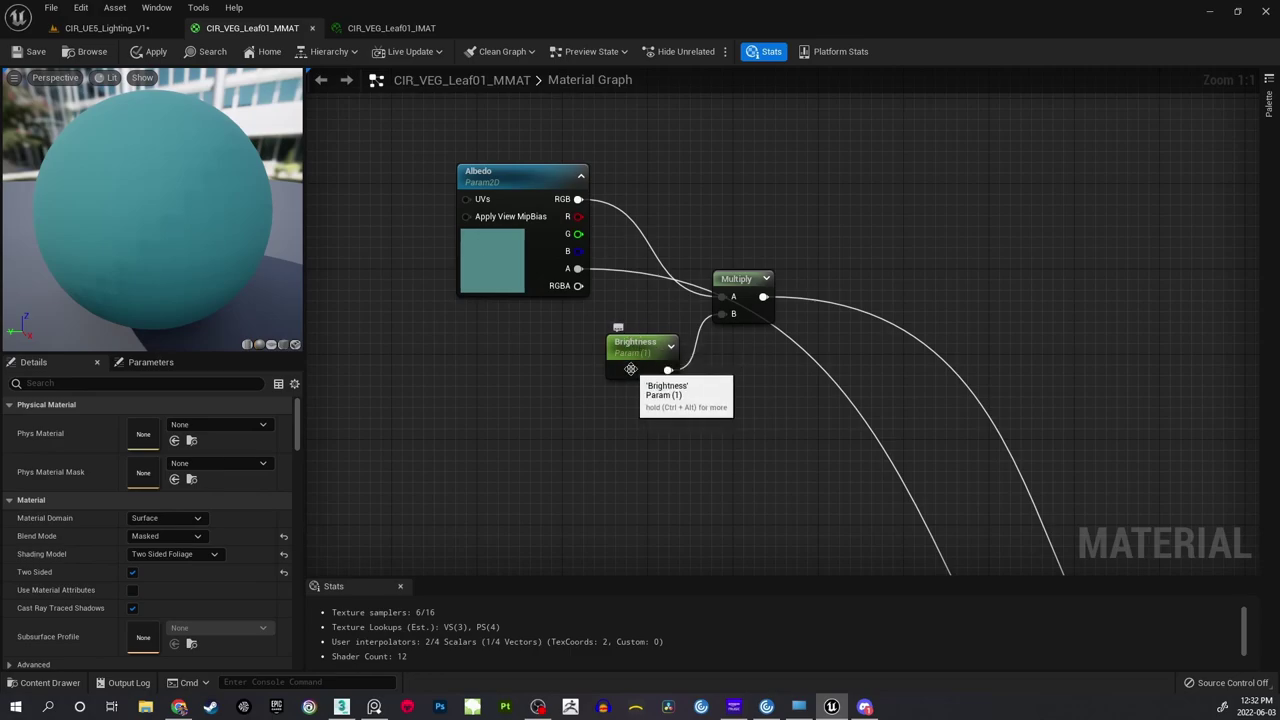
left_click(630, 370)
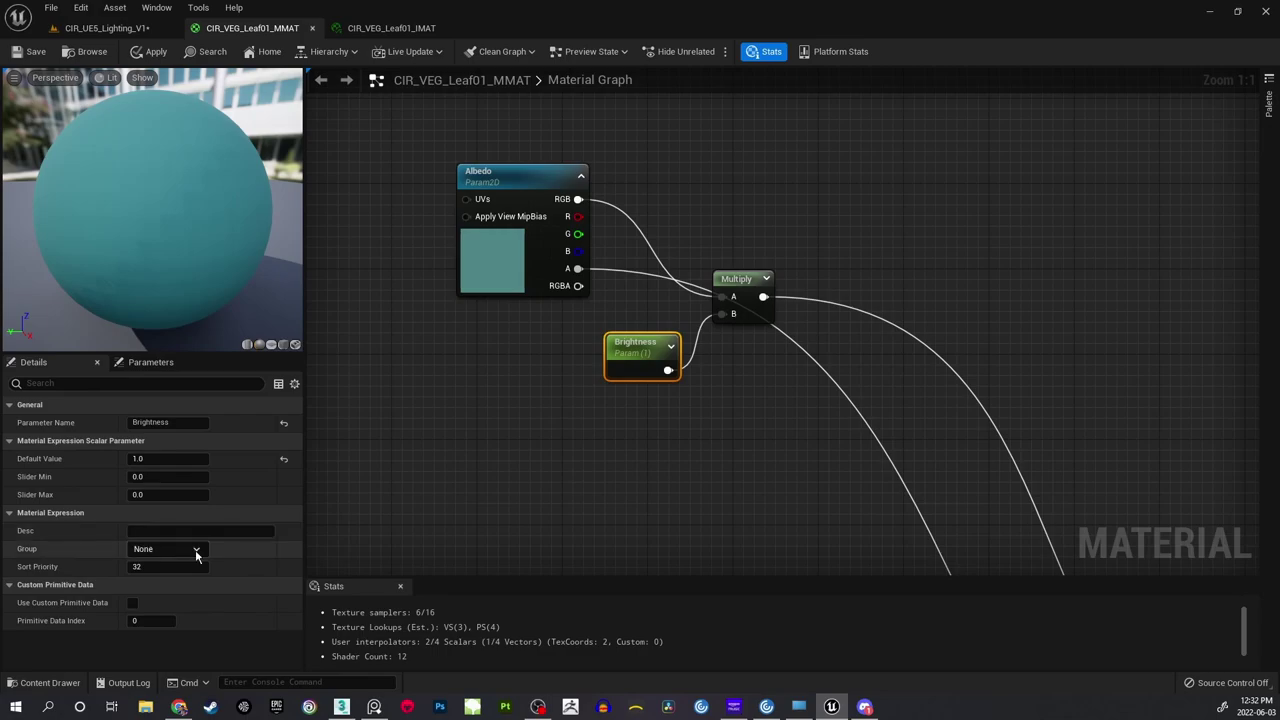
left_click(135, 548)
type("A")
type("djusmtn")
type("ments")
left_click(150, 566)
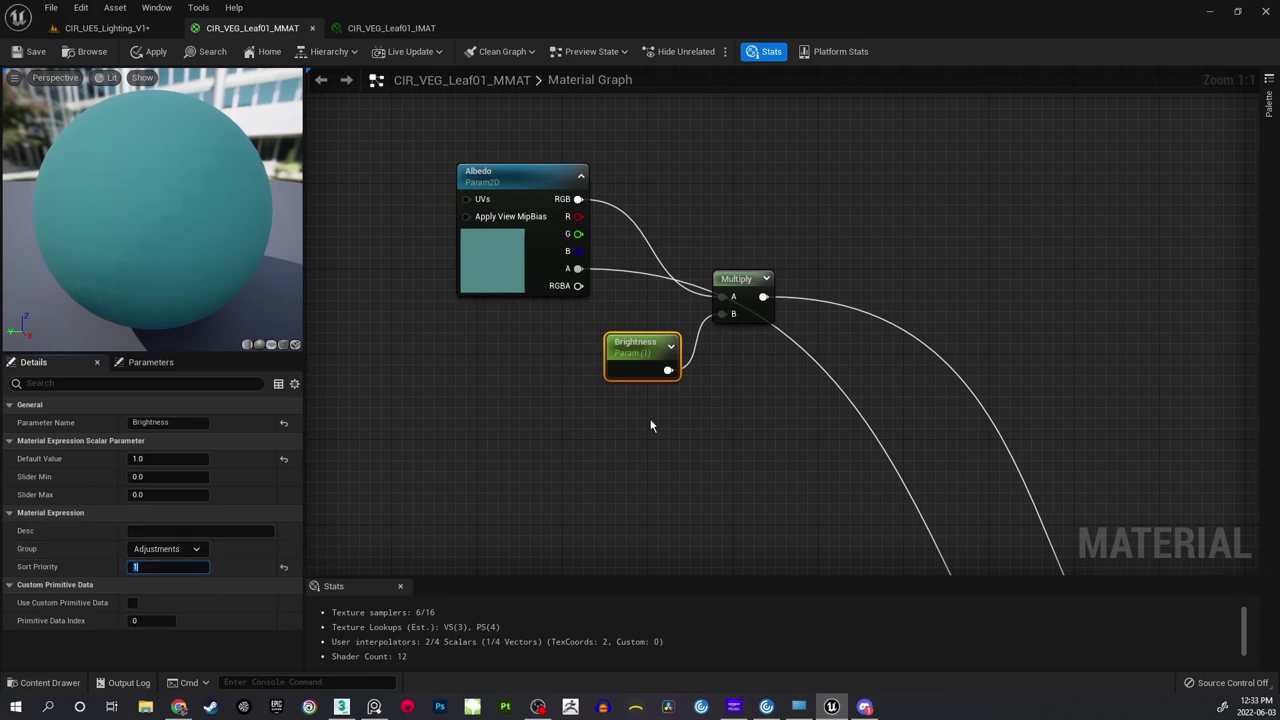
left_click(679, 433)
scroll(679, 433, "down", 2)
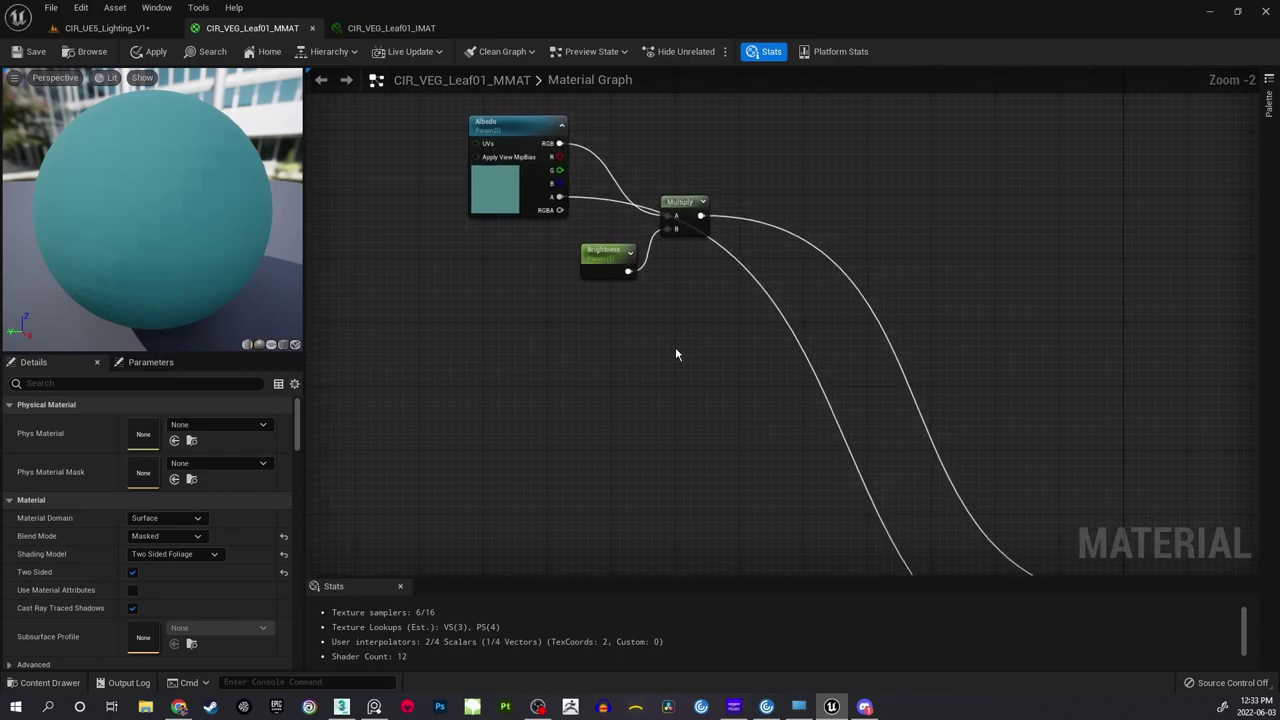
Save the CIR_VEG_Leaf01_MMAT material and go back to the CIR_UE5_Lighting_V1 level to view the SwissCheese plants.
left_click(29, 51)
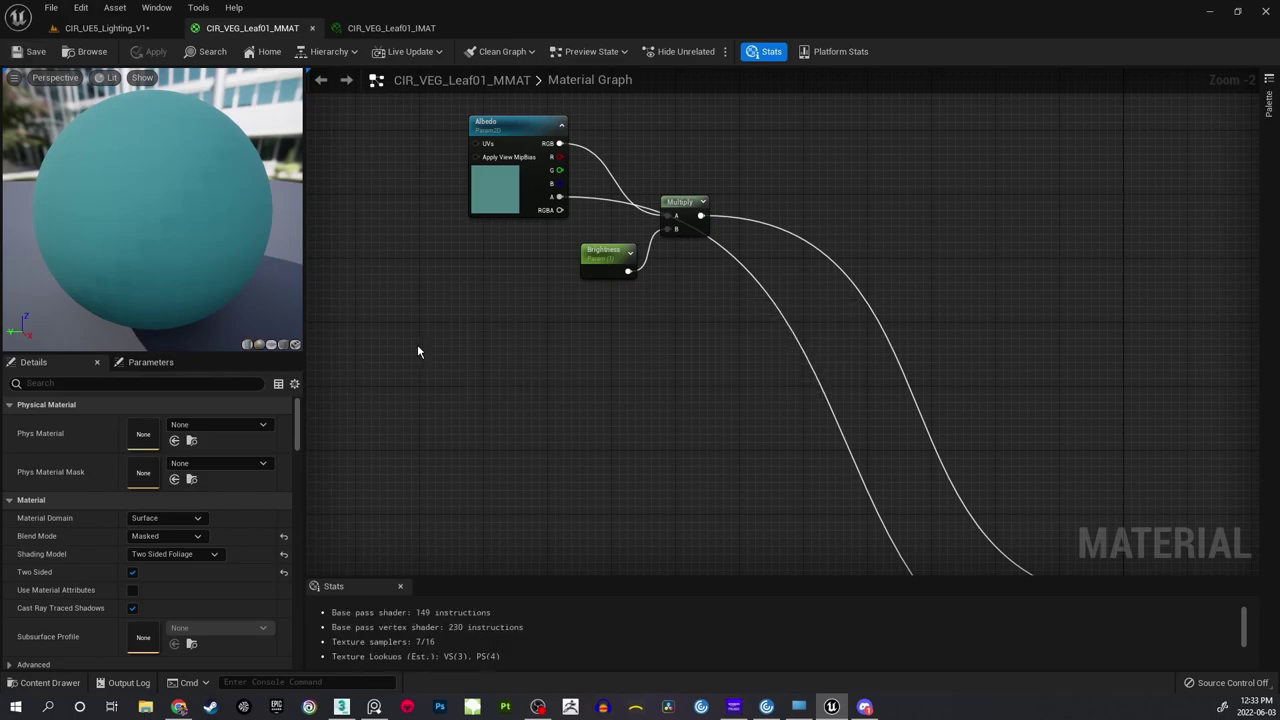
left_click(107, 28)
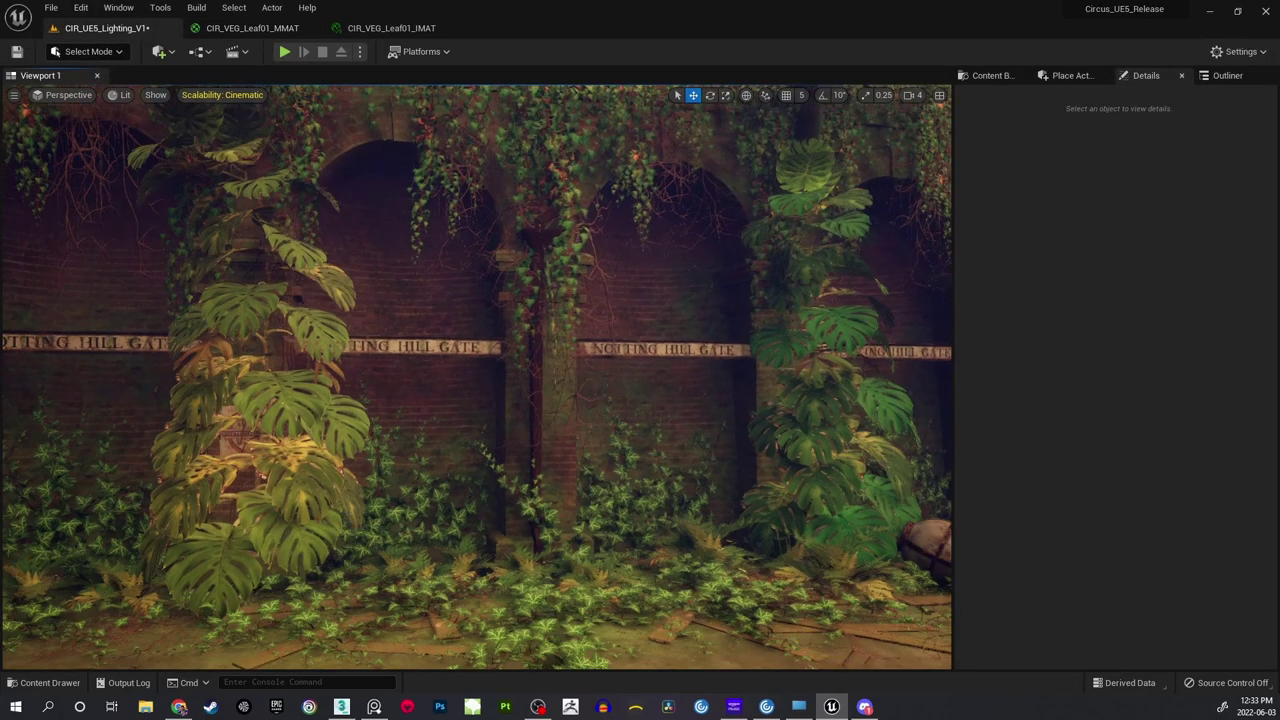
right_click_drag(476, 377, 400, 445)
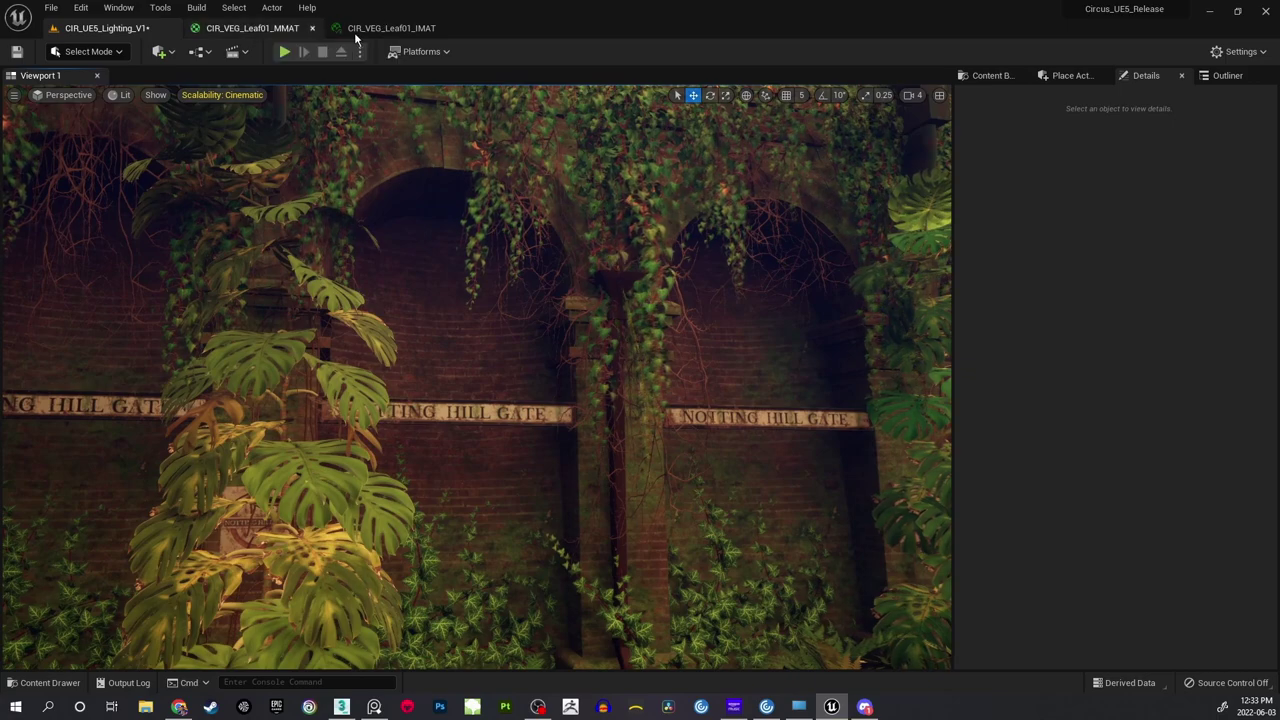
Detach the CIR_VEG_Leaf01_IMAT instance editor into its own window and enlarge it beside the plant in the CIR_UE5_Lighting_V1 level.
left_click(390, 28)
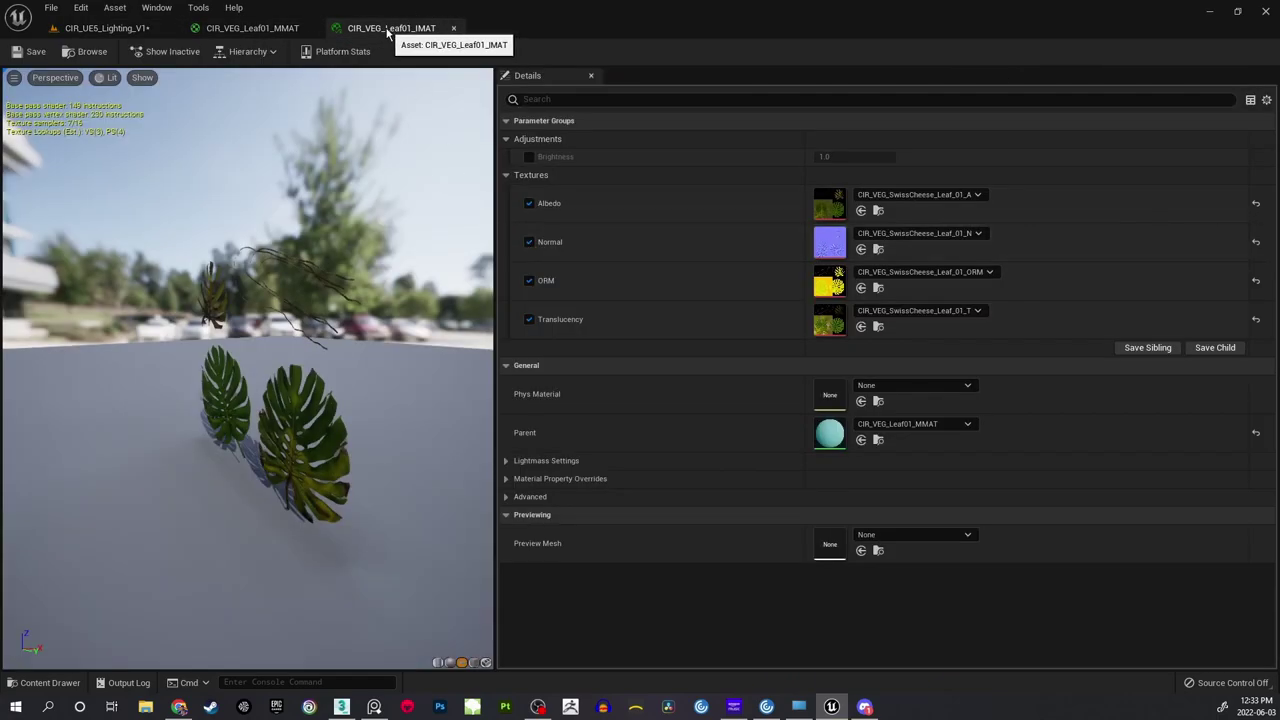
left_click_drag(405, 22, 561, 103)
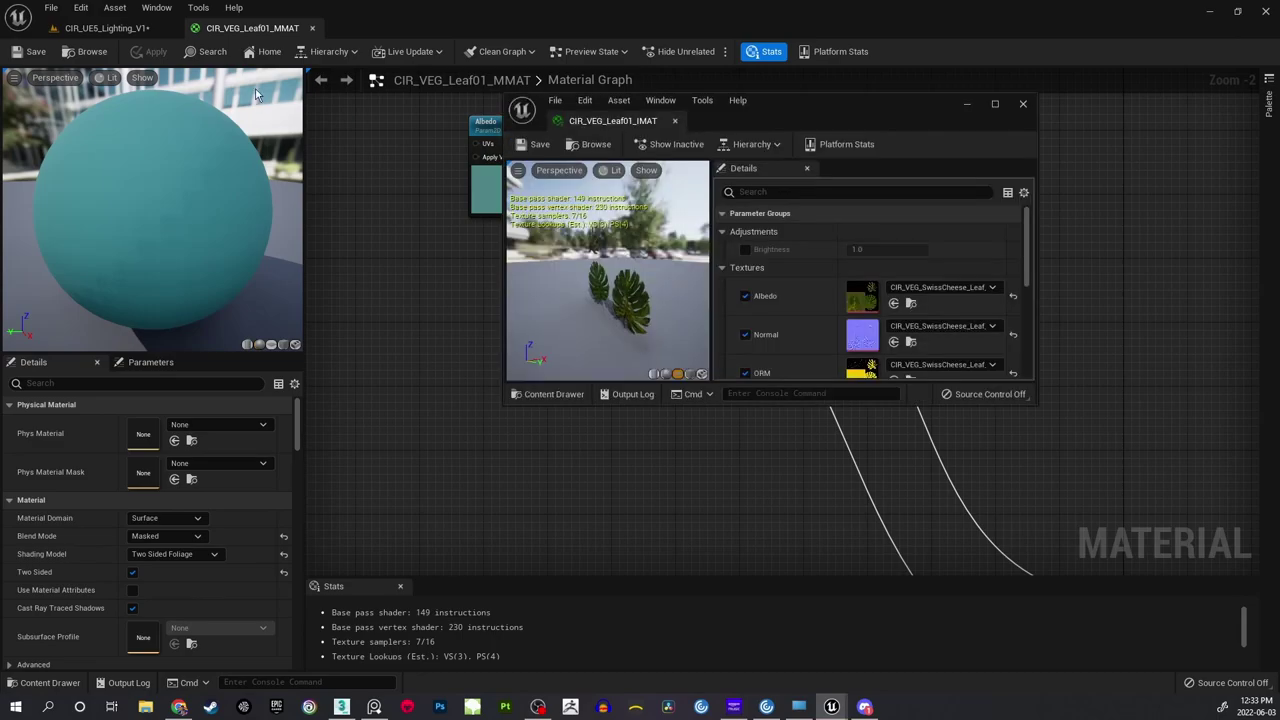
left_click(105, 28)
left_click_drag(778, 118, 806, 52)
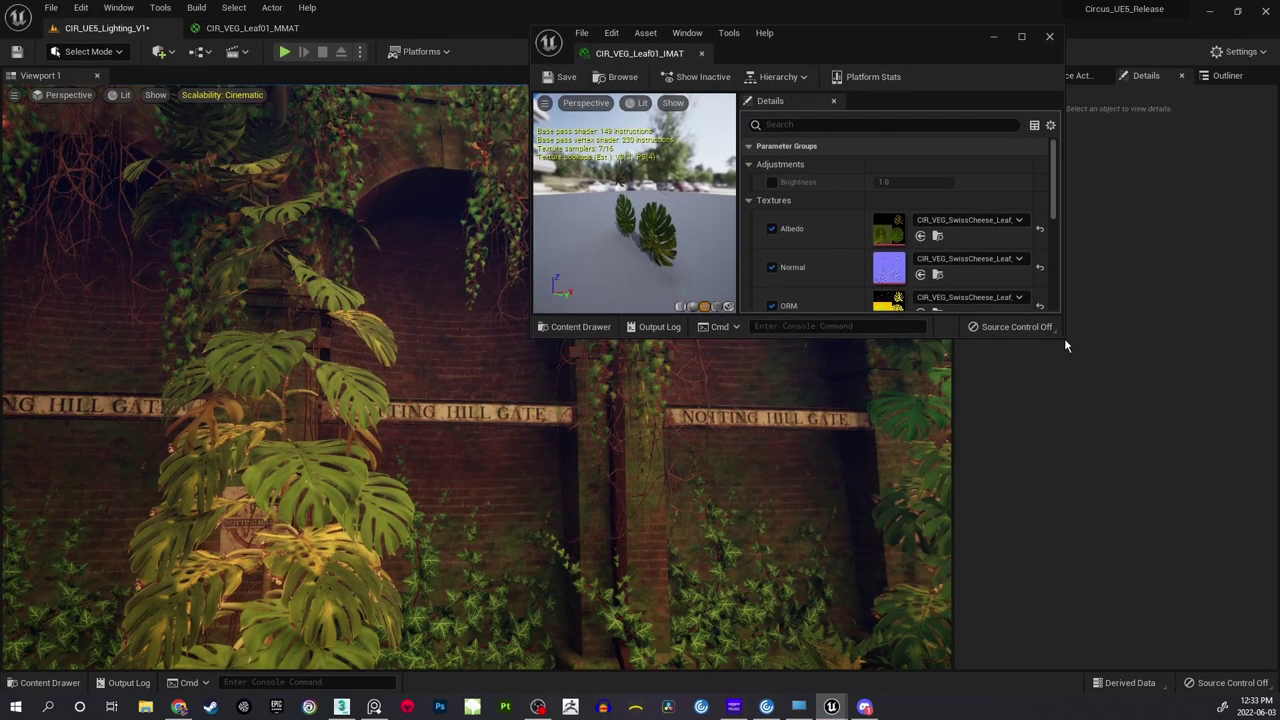
left_click_drag(1060, 339, 1262, 664)
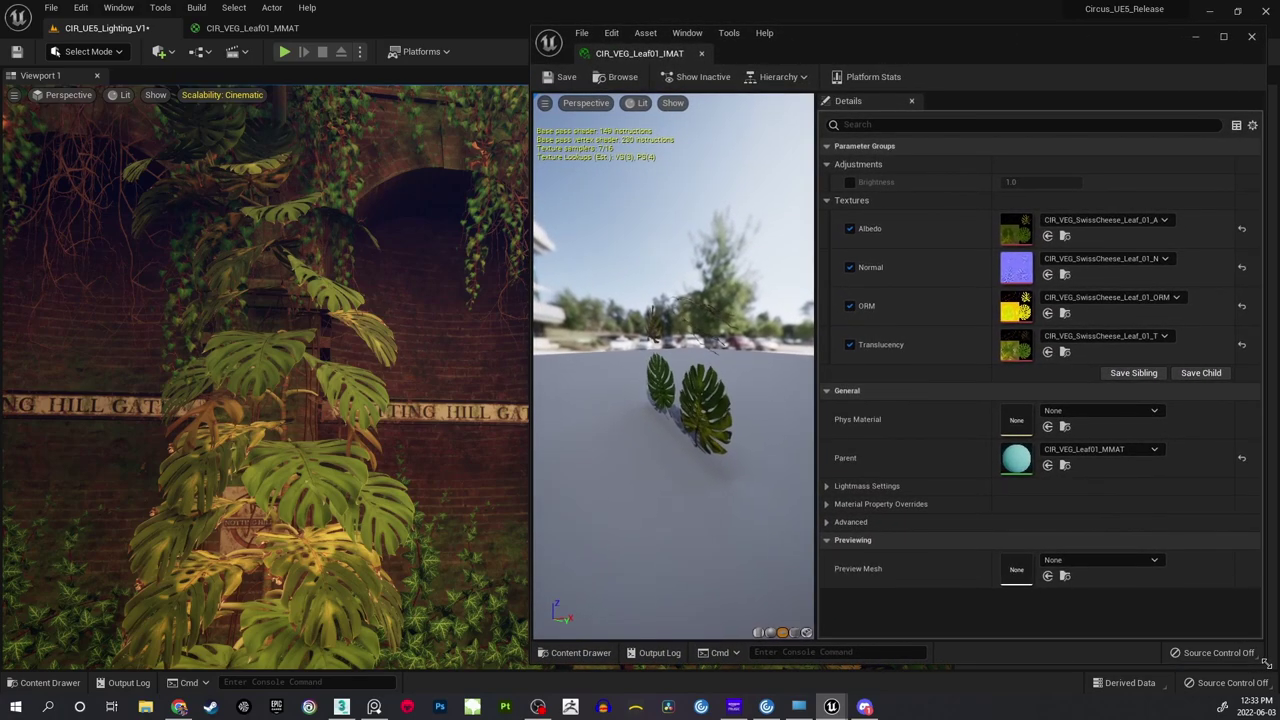
Enable the Brightness override in the Adjustments group of CIR_VEG_Leaf01_IMAT and open its value for editing.
left_click(850, 184)
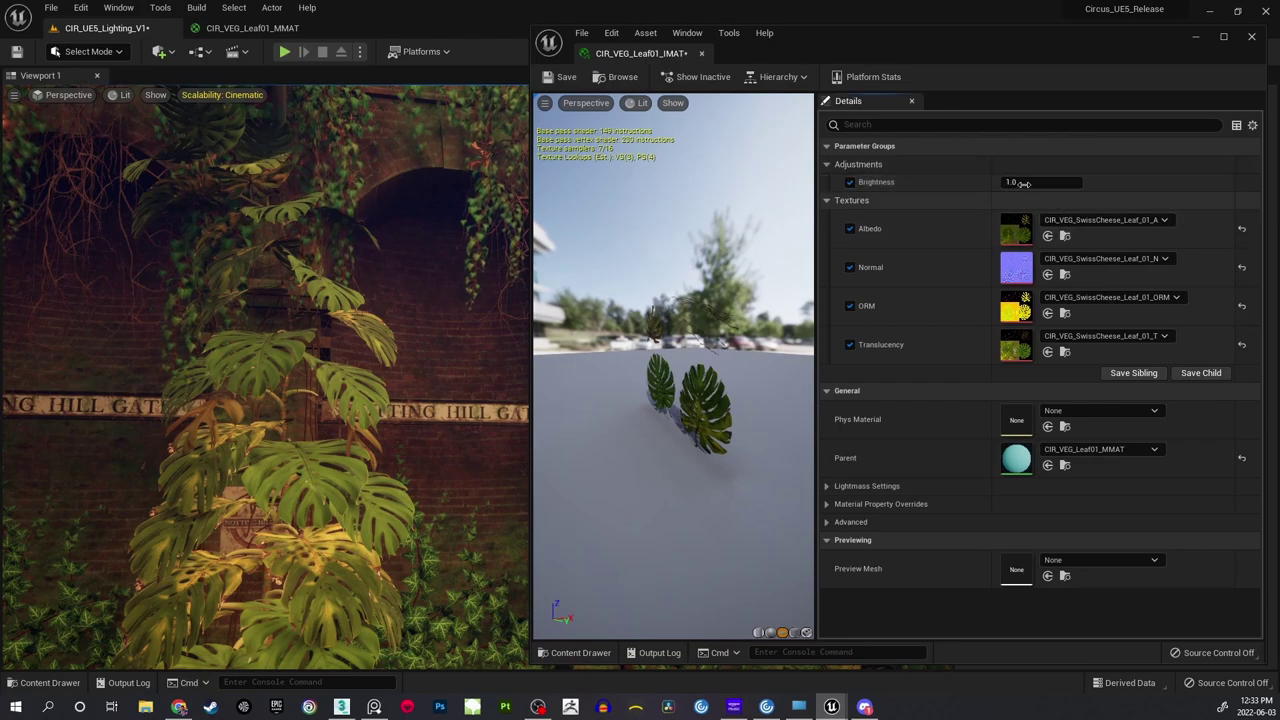
left_click(1030, 181)
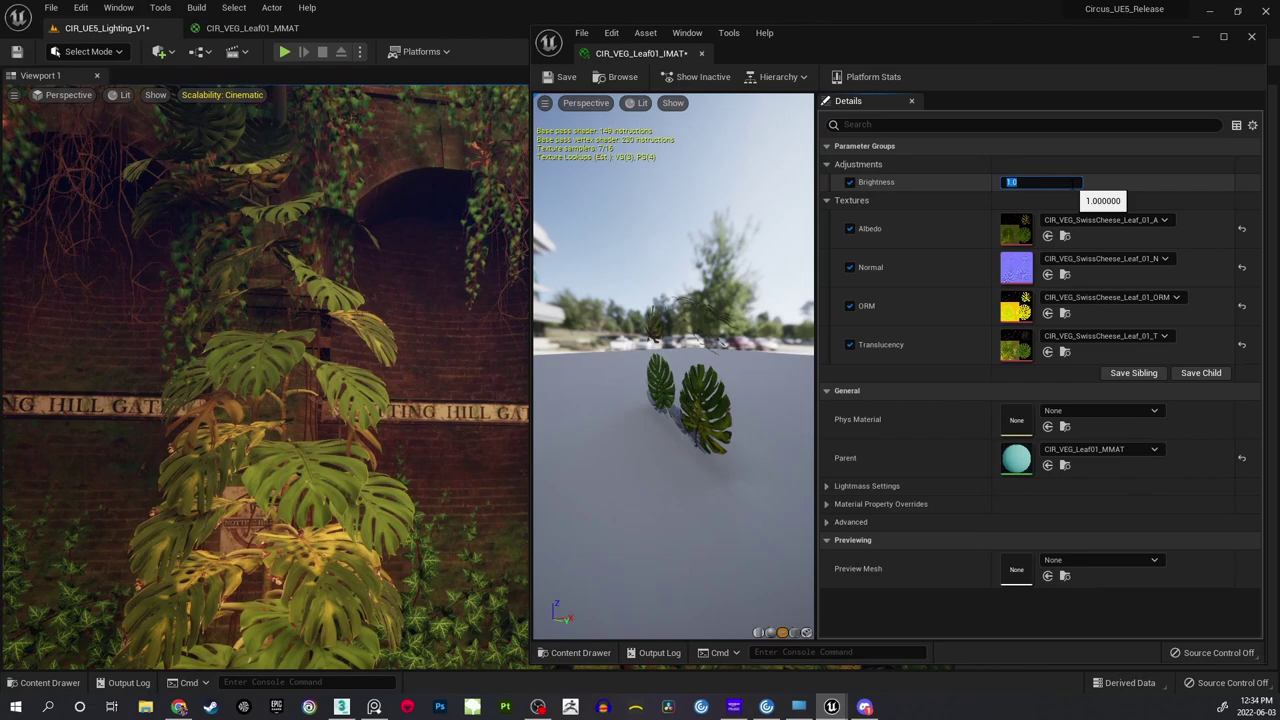
Try Brightness values of 0.5 and 2 on the leaf material instance.
key("Return")
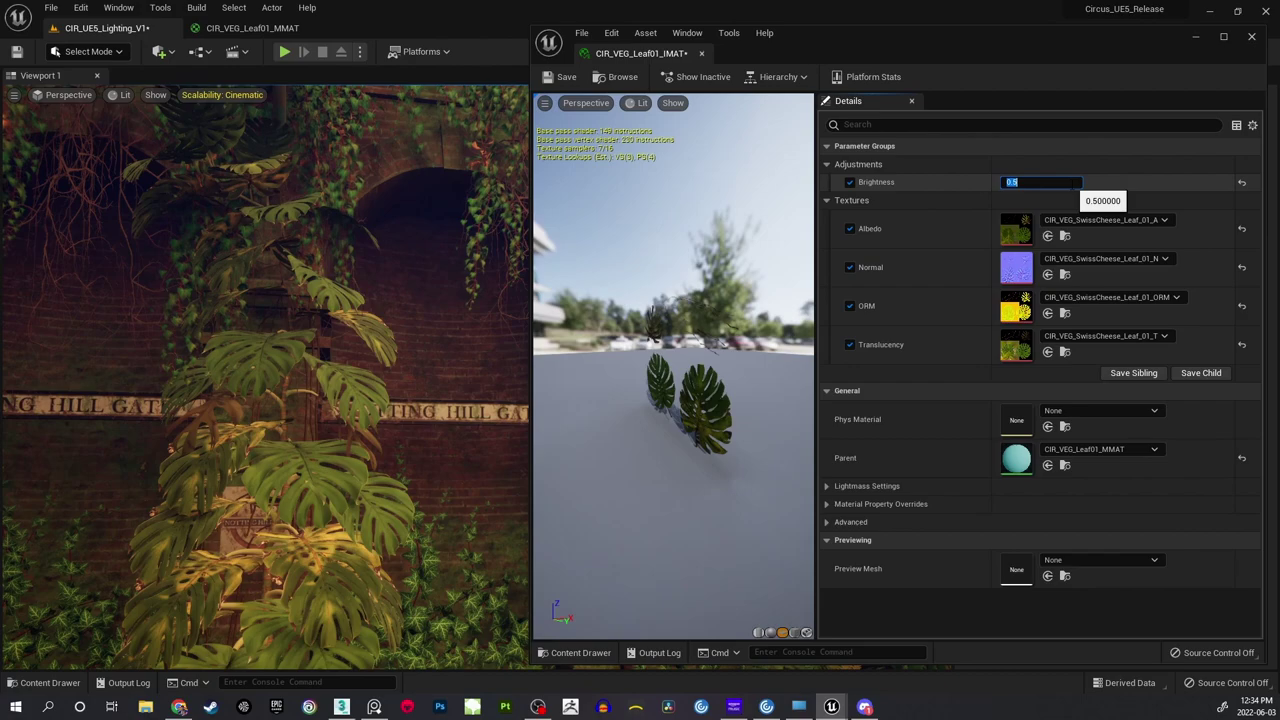
type("2")
key("Return")
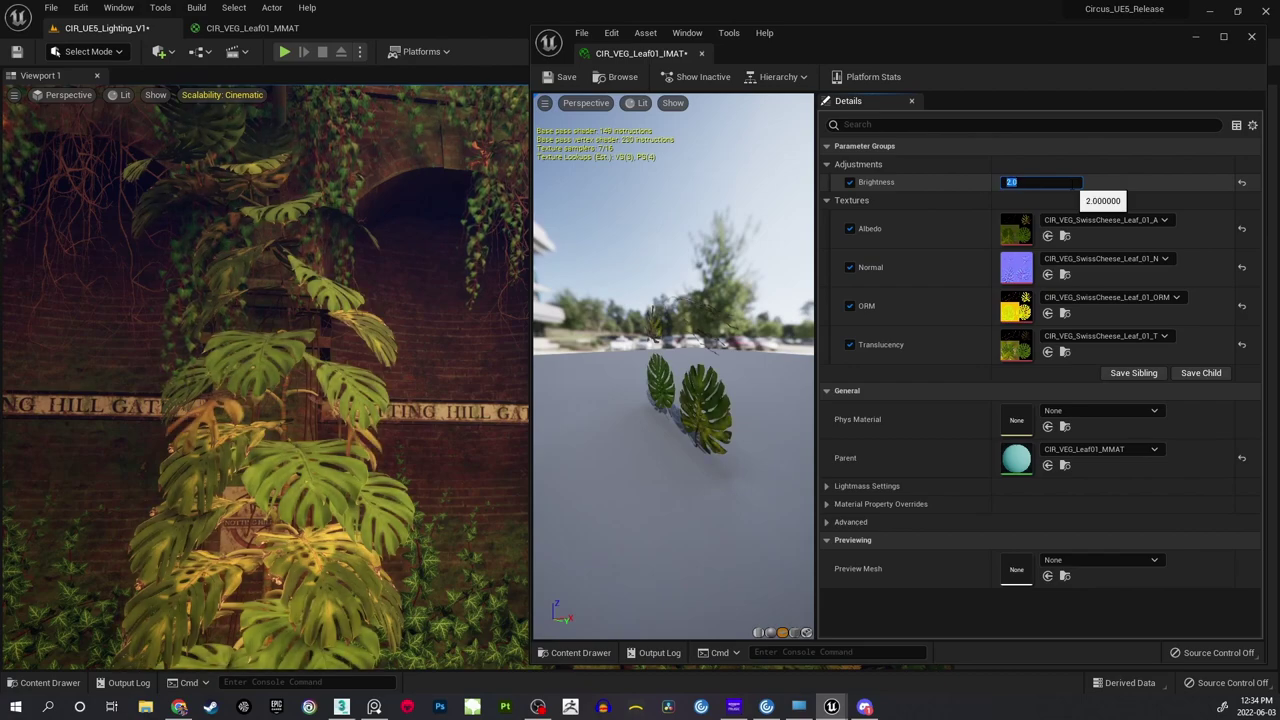
Set the leaf material instance's Brightness to 1, save the instance and minimise its editor window.
type("1")
key("Return")
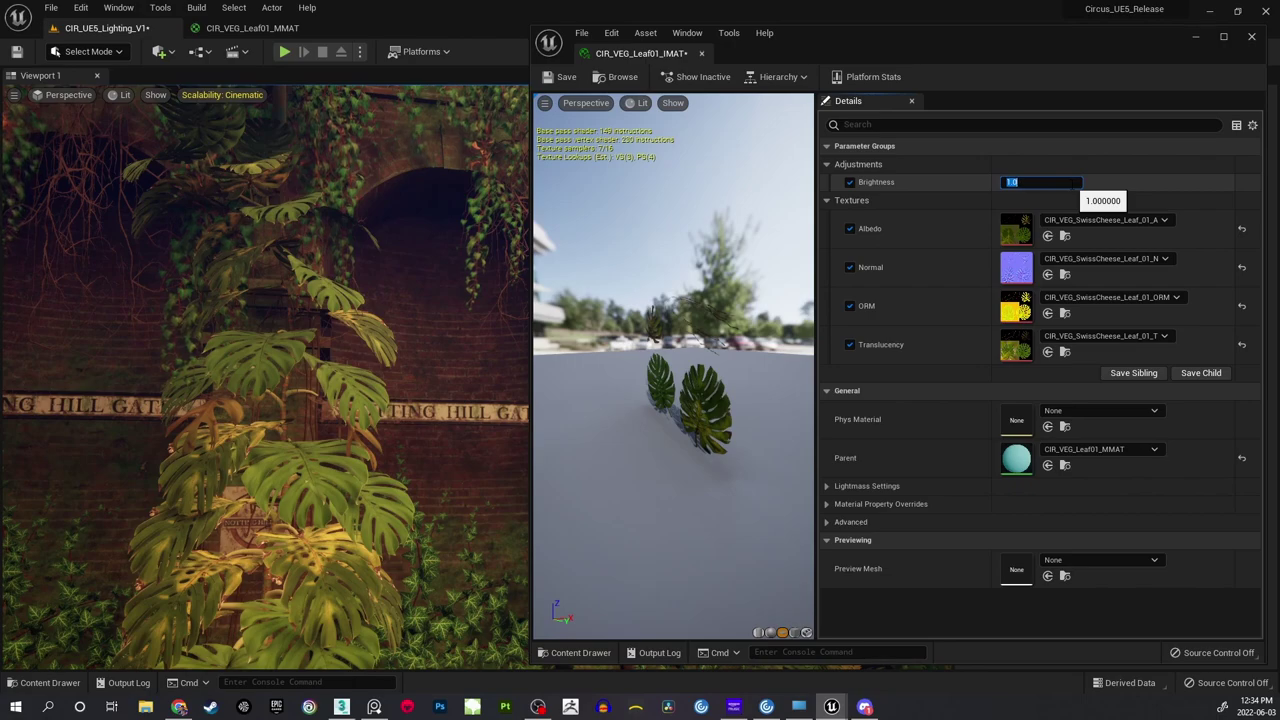
left_click(560, 77)
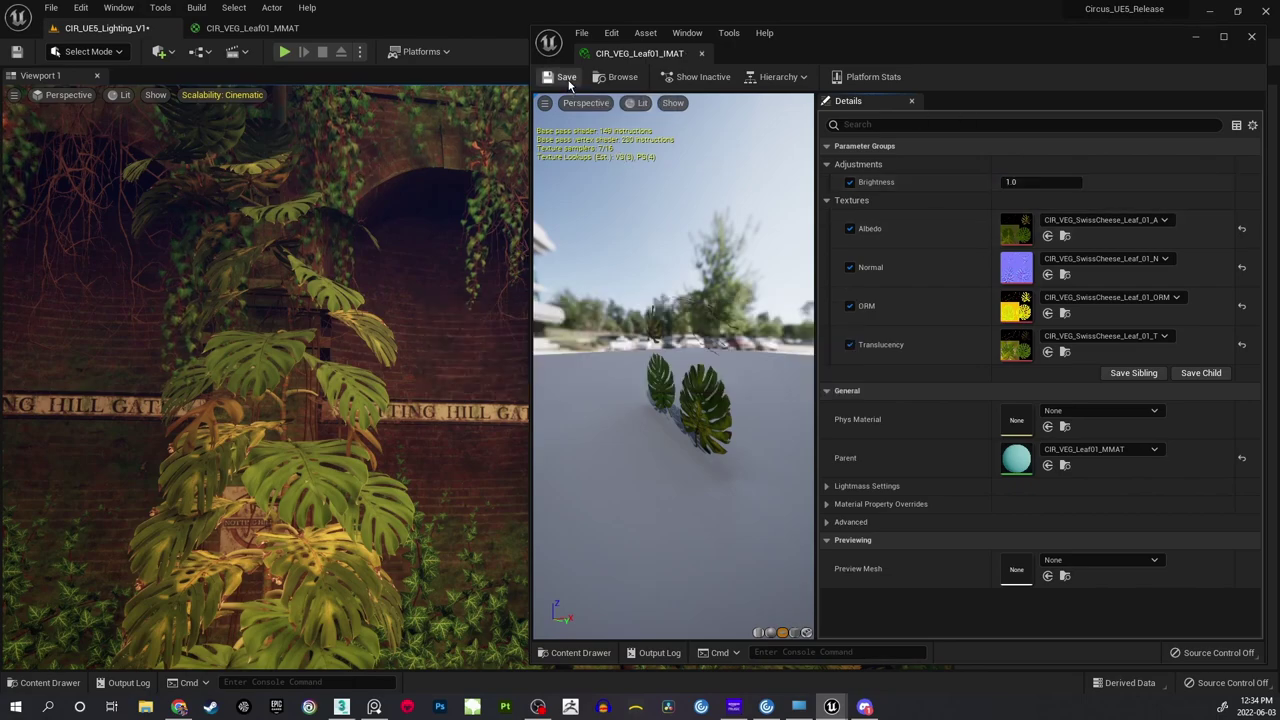
left_click(1197, 37)
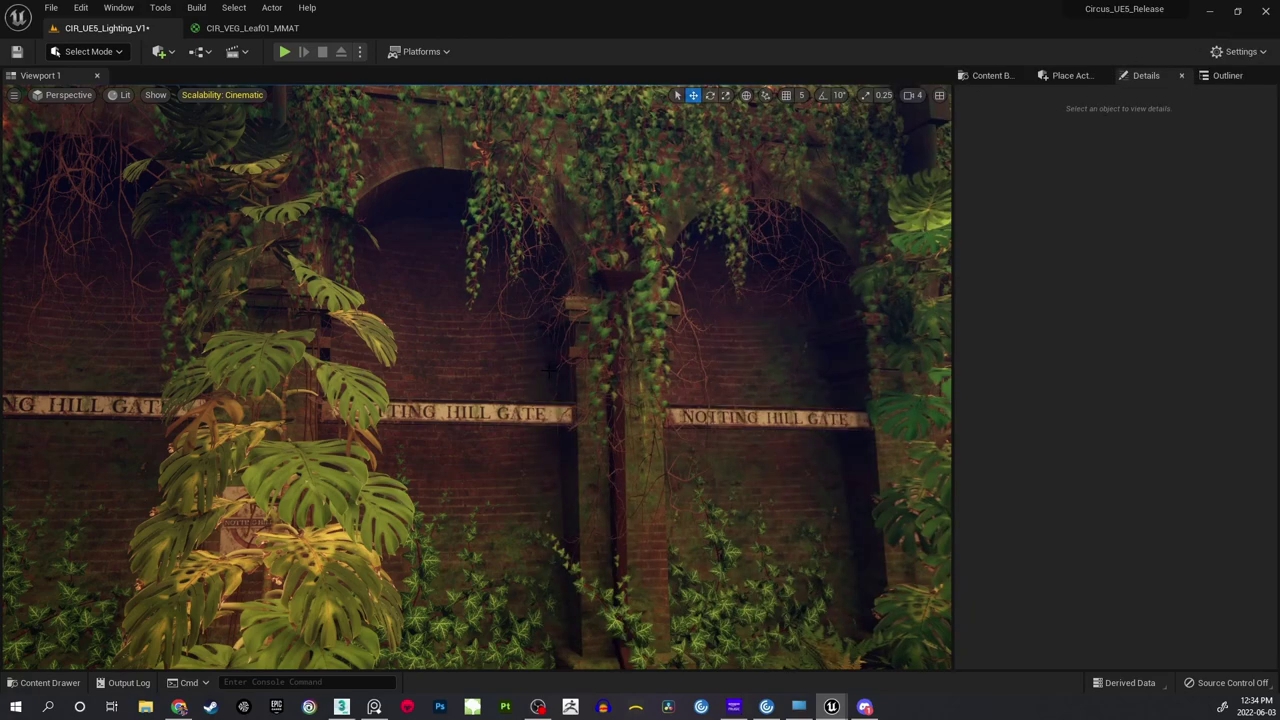
right_click_drag(582, 370, 620, 406)
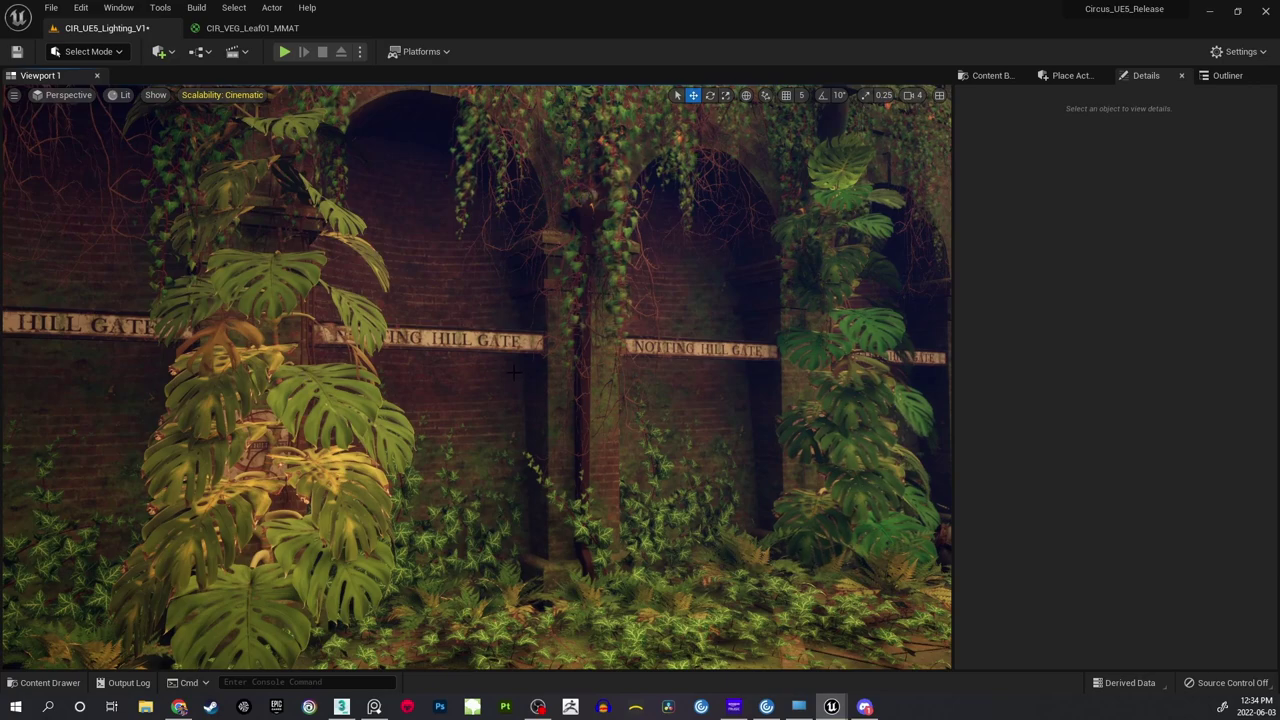
In the CIR_VEG_Leaf01_MMAT graph, shift the Albedo, Brightness and Multiply nodes together a little farther from the material output.
left_click(241, 29)
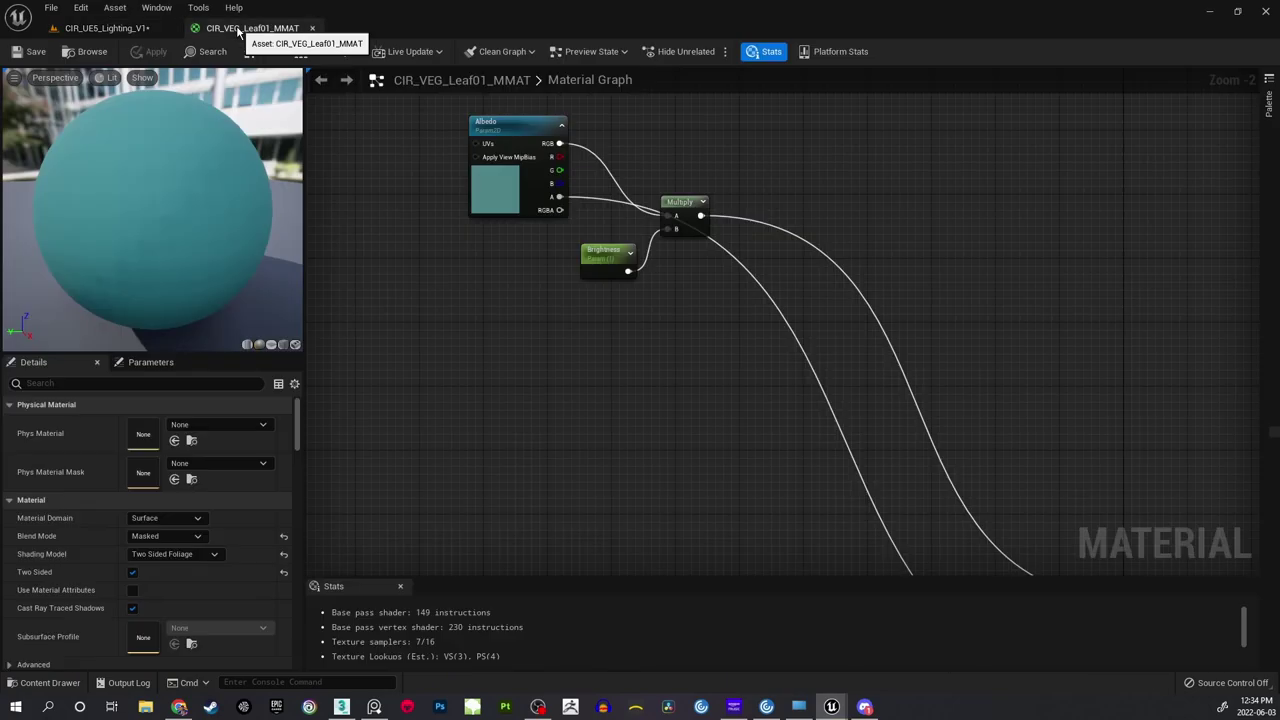
right_click_drag(514, 240, 556, 324)
scroll(594, 309, "down", 2)
scroll(608, 334, "up", 2)
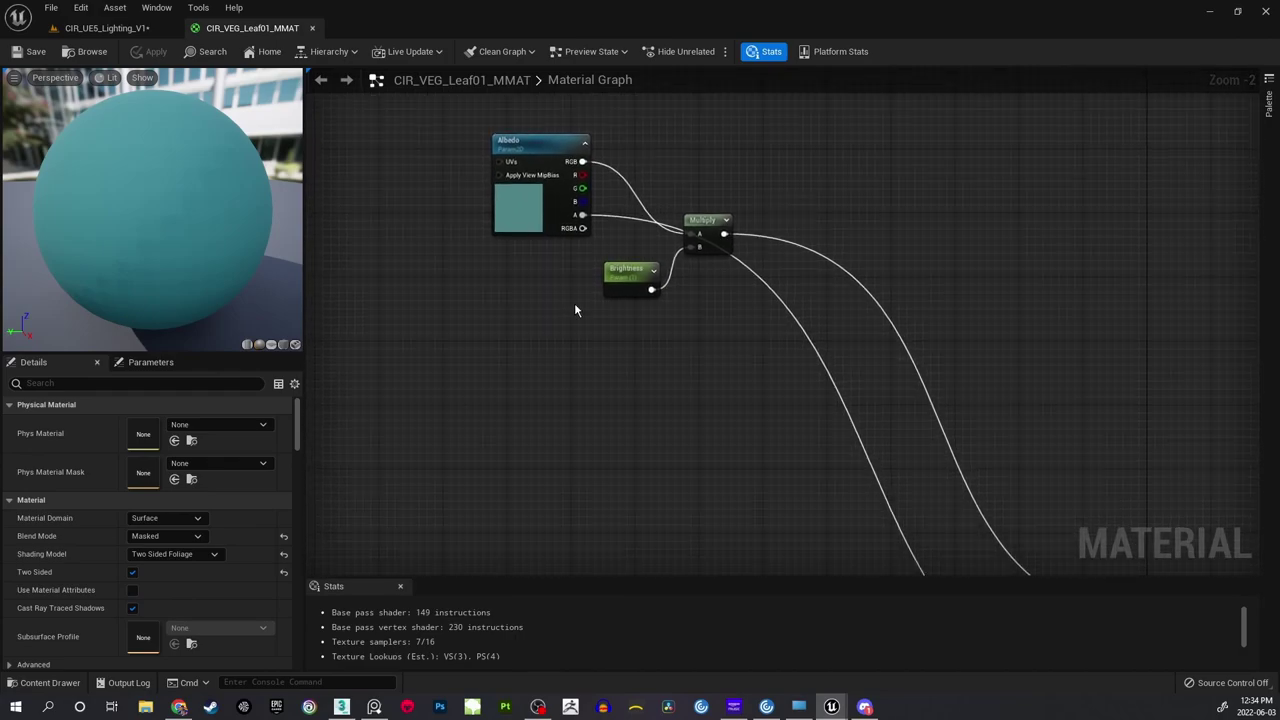
right_click_drag(572, 280, 544, 302)
left_click_drag(462, 187, 626, 253)
left_click_drag(457, 154, 700, 340)
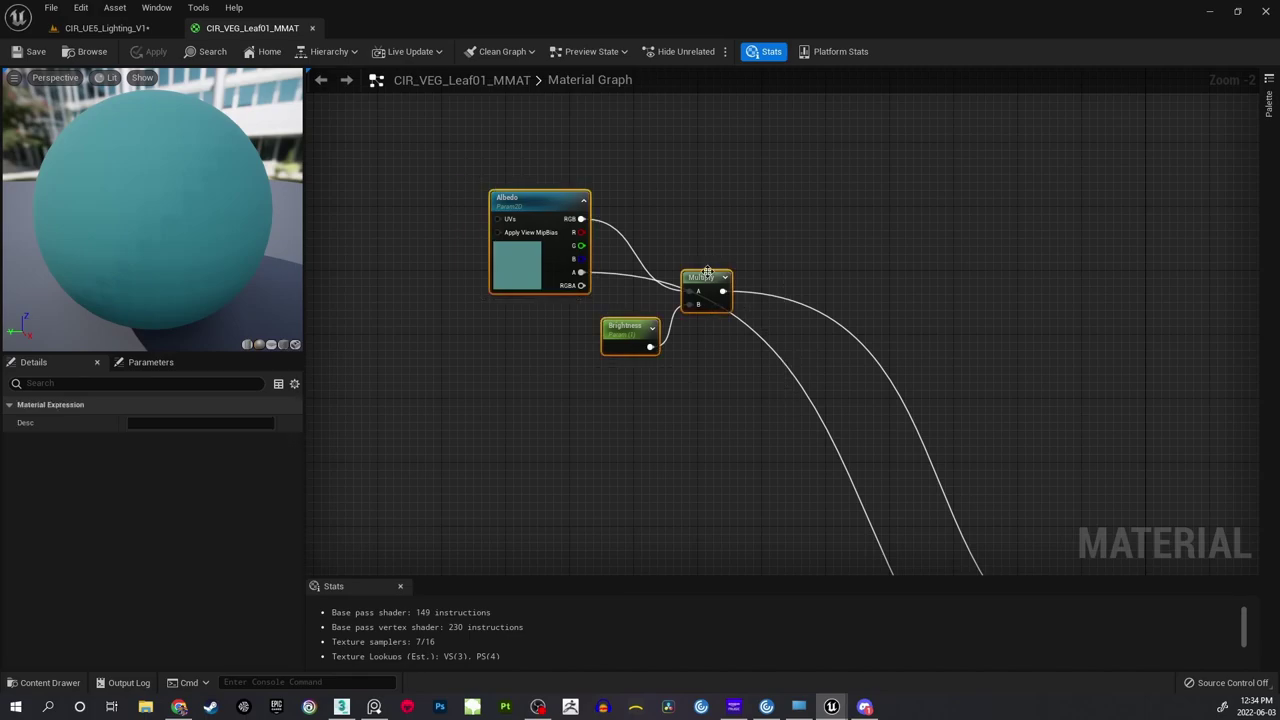
left_click_drag(707, 275, 627, 276)
left_click(645, 238)
right_click_drag(620, 237, 648, 236)
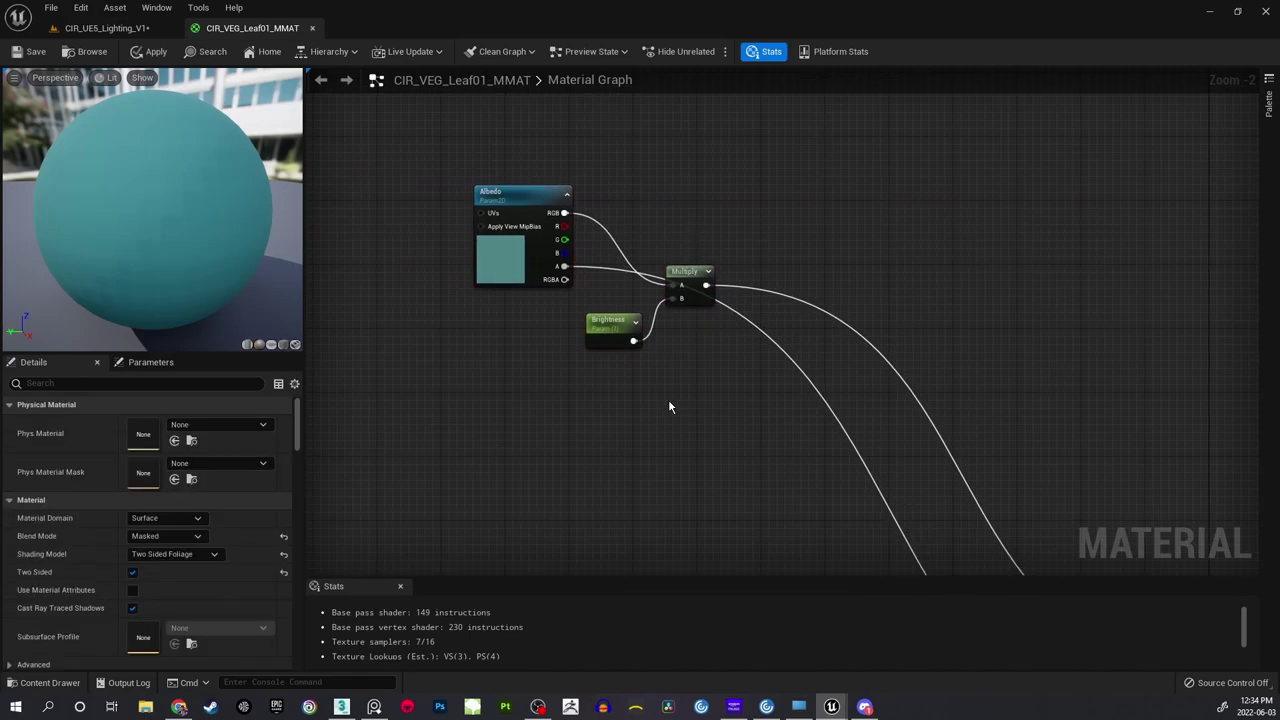
scroll(668, 399, "up", 1)
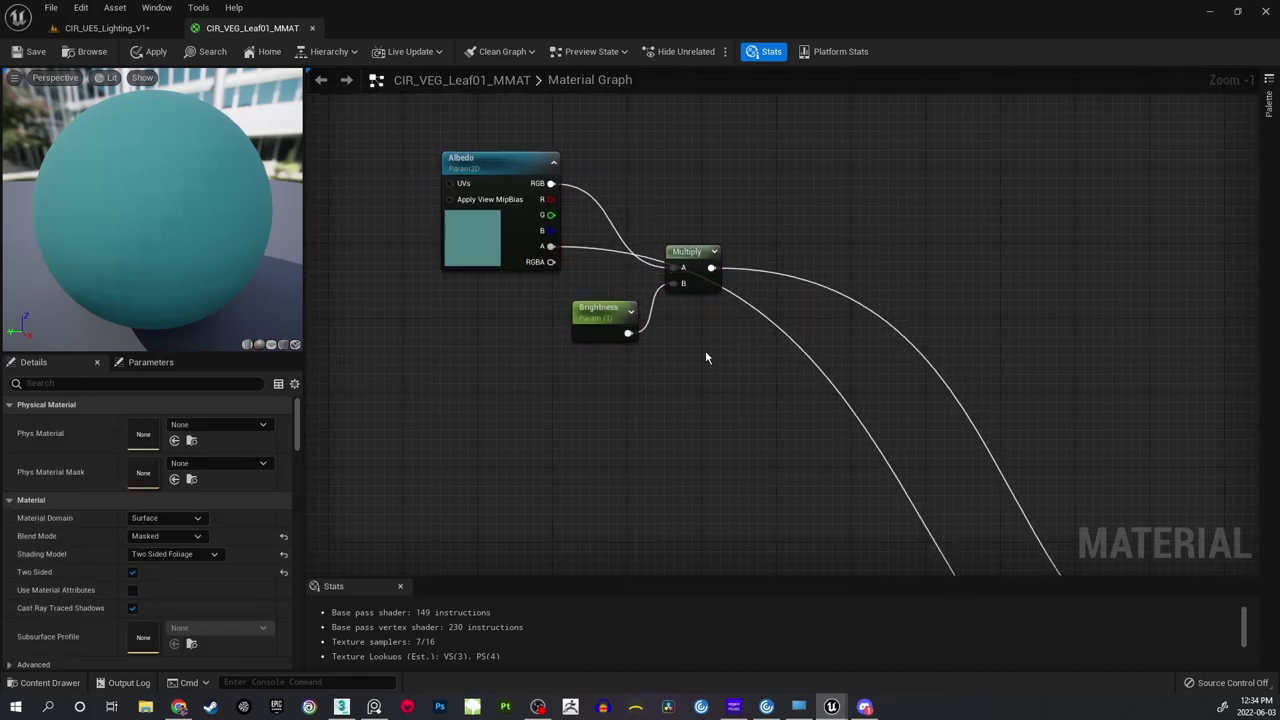
right_click_drag(641, 408, 710, 405)
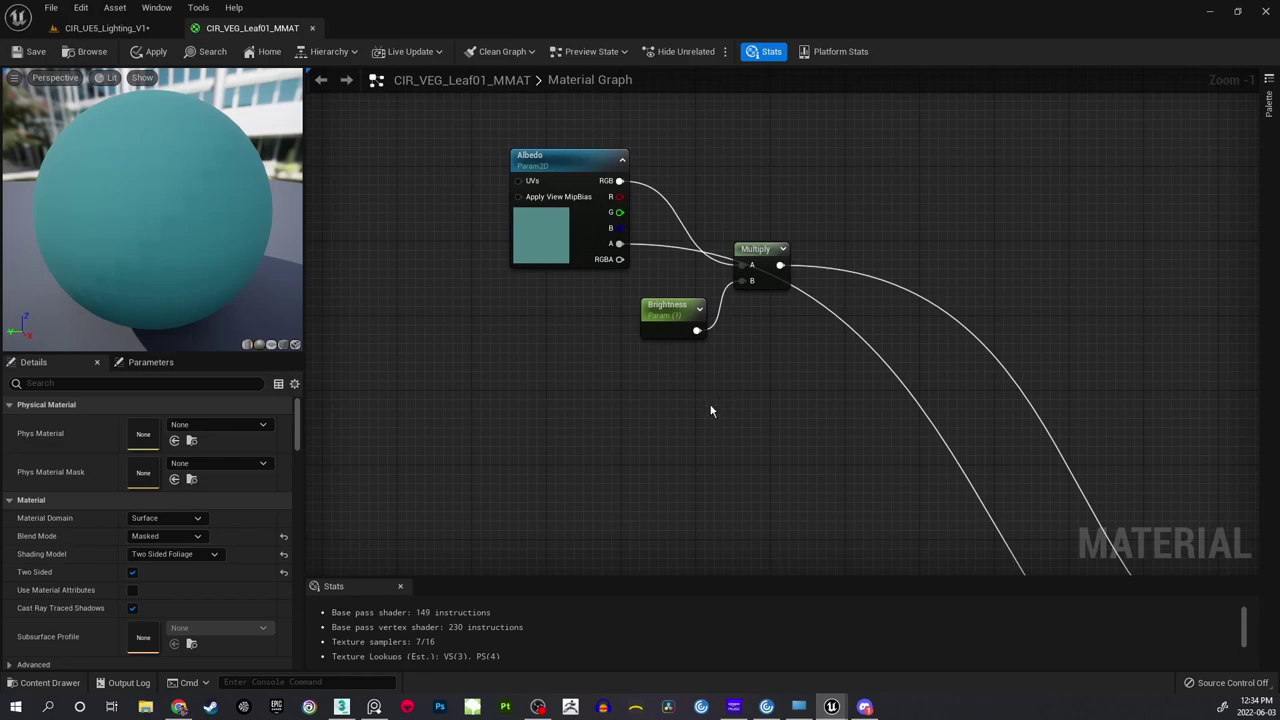
right_click_drag(637, 390, 654, 391)
right_click(655, 393)
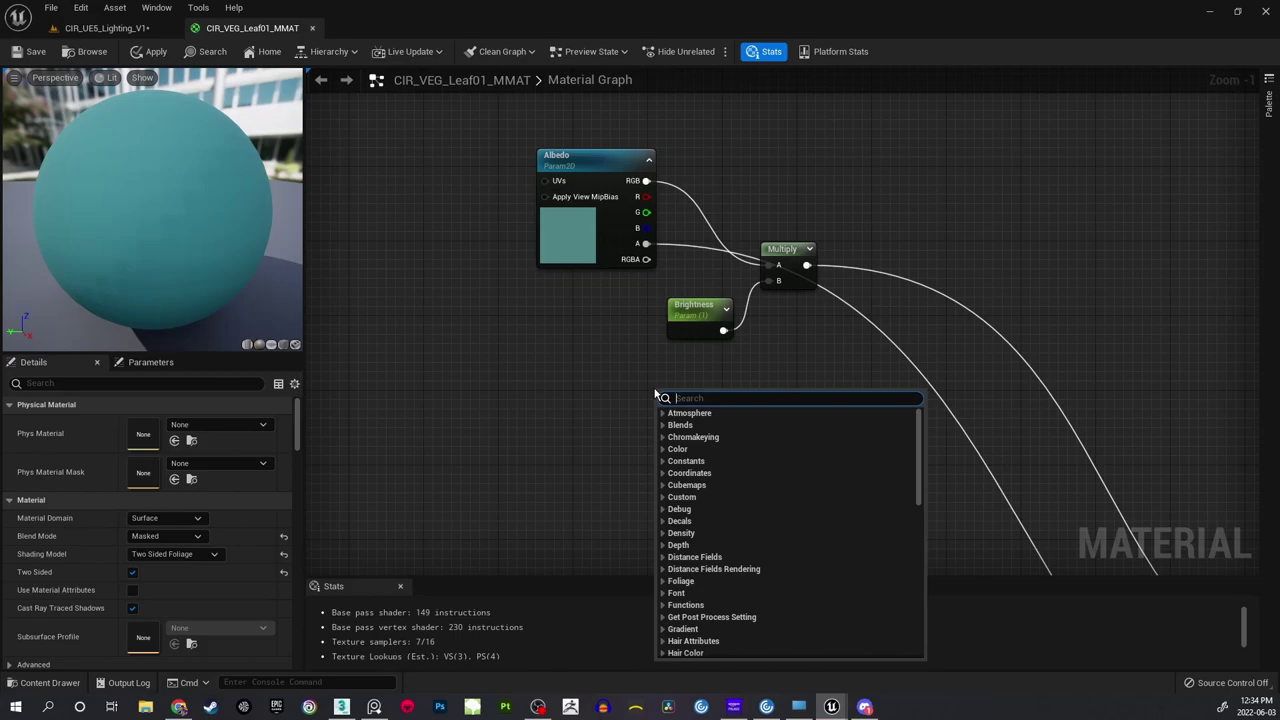
type("satura")
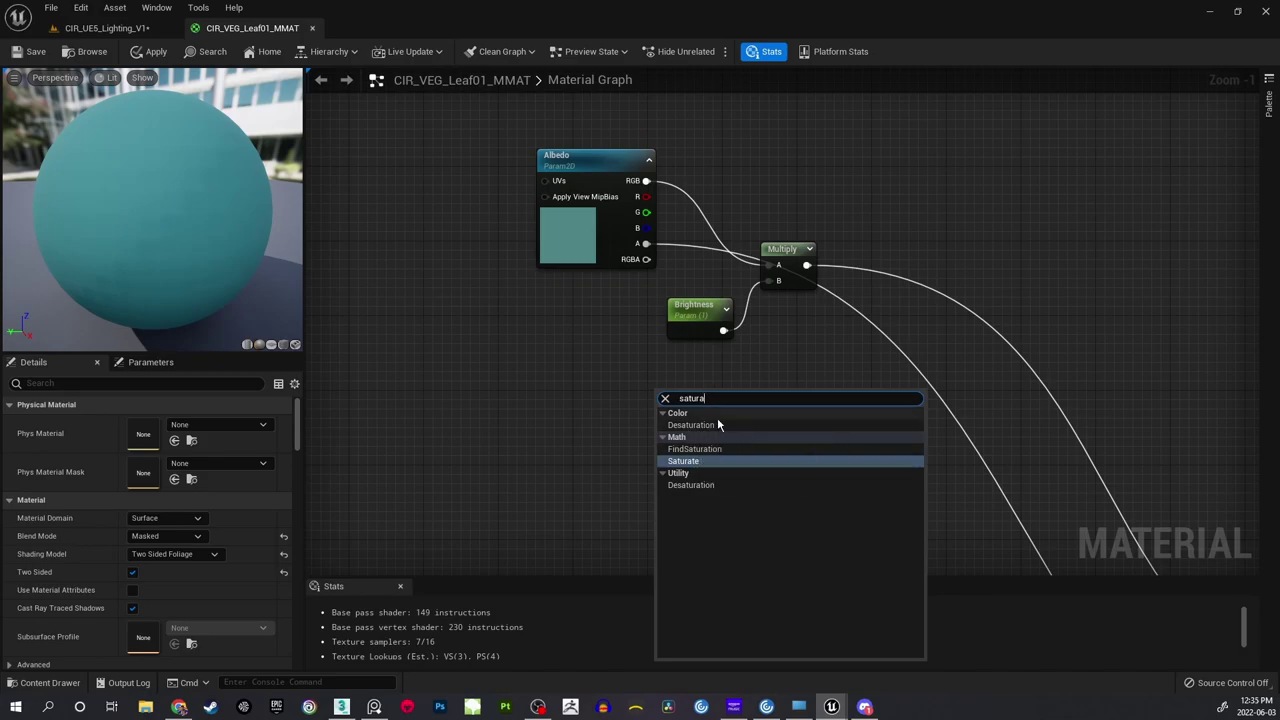
left_click(700, 461)
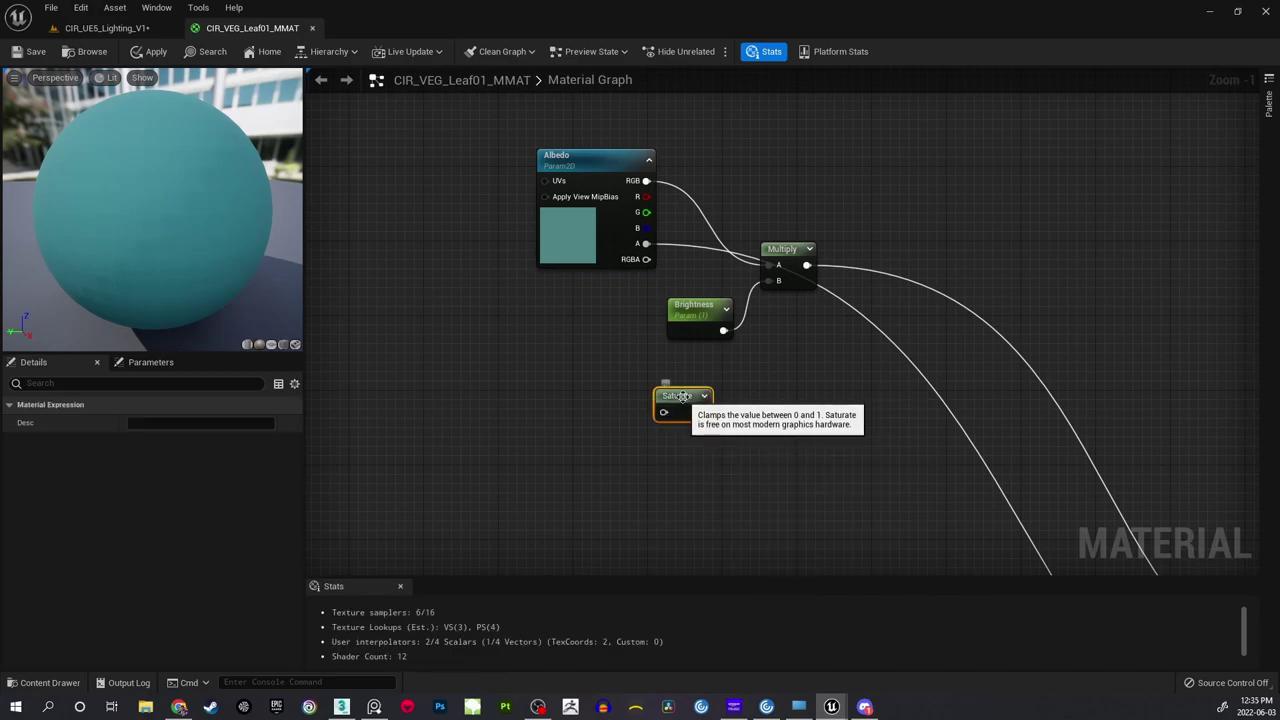
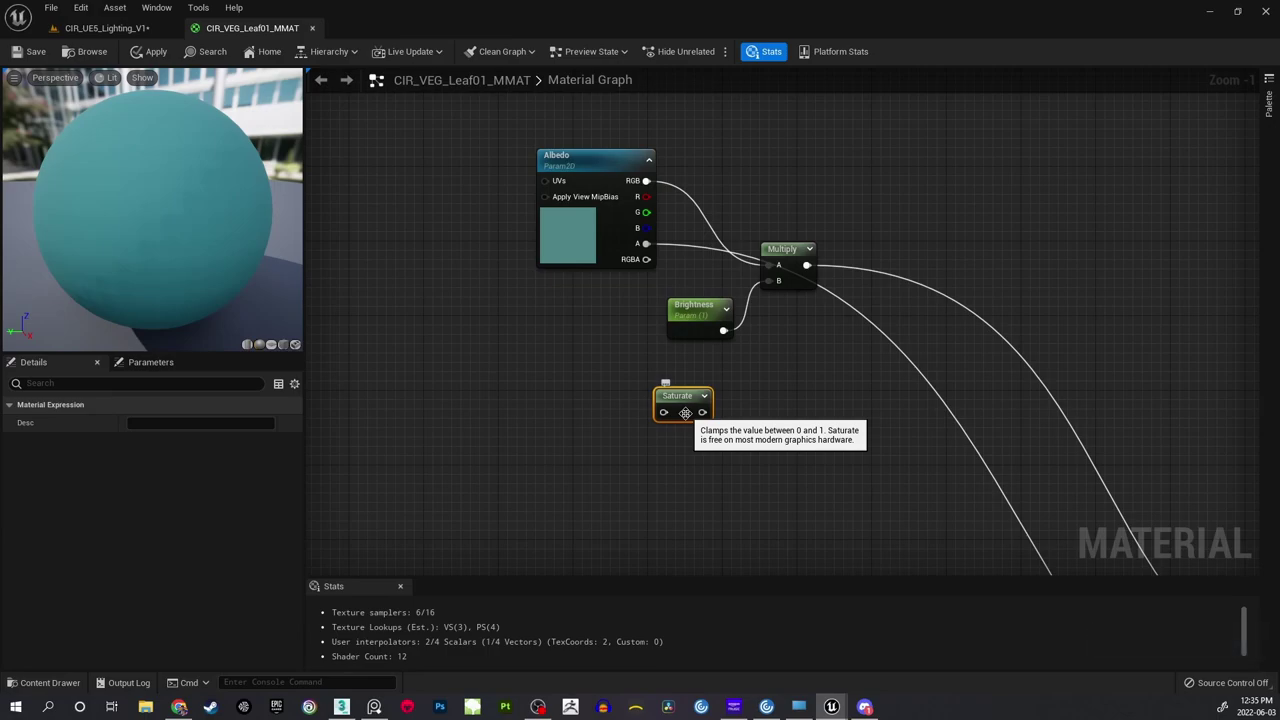
key("Delete")
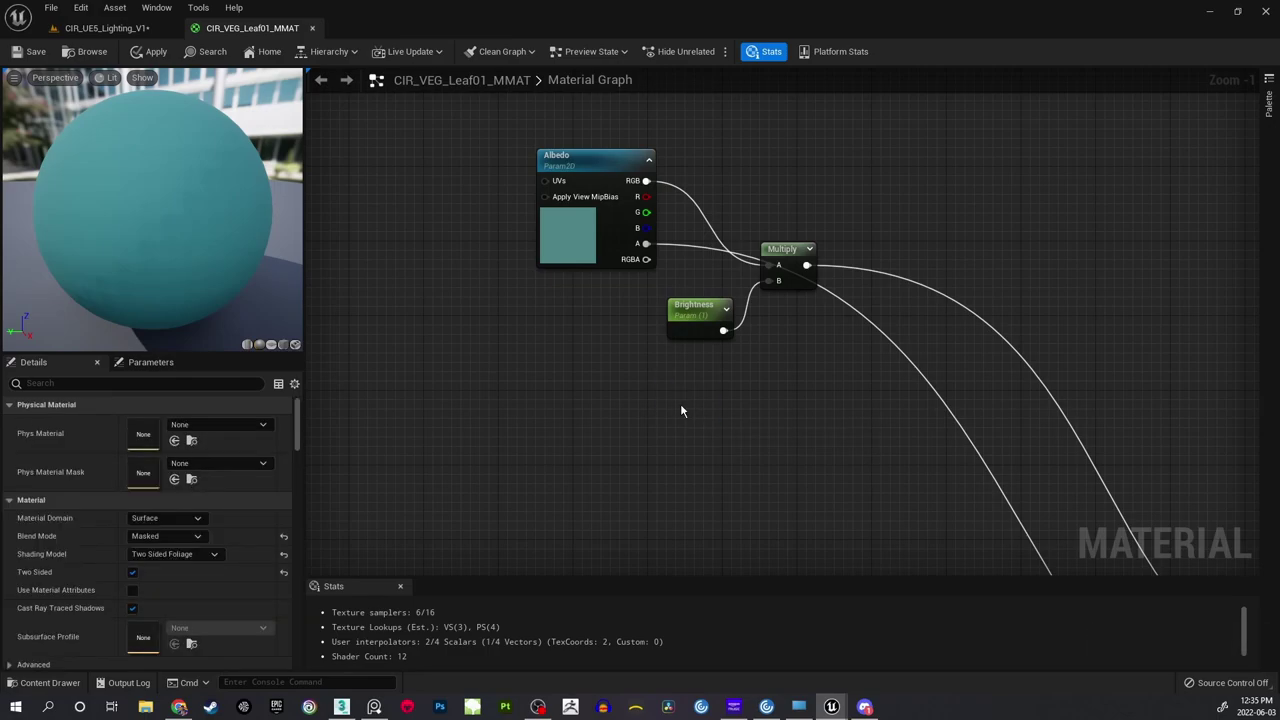
Add a Desaturation node to the material graph and place it below the Multiply node.
right_click(673, 404)
type("desa")
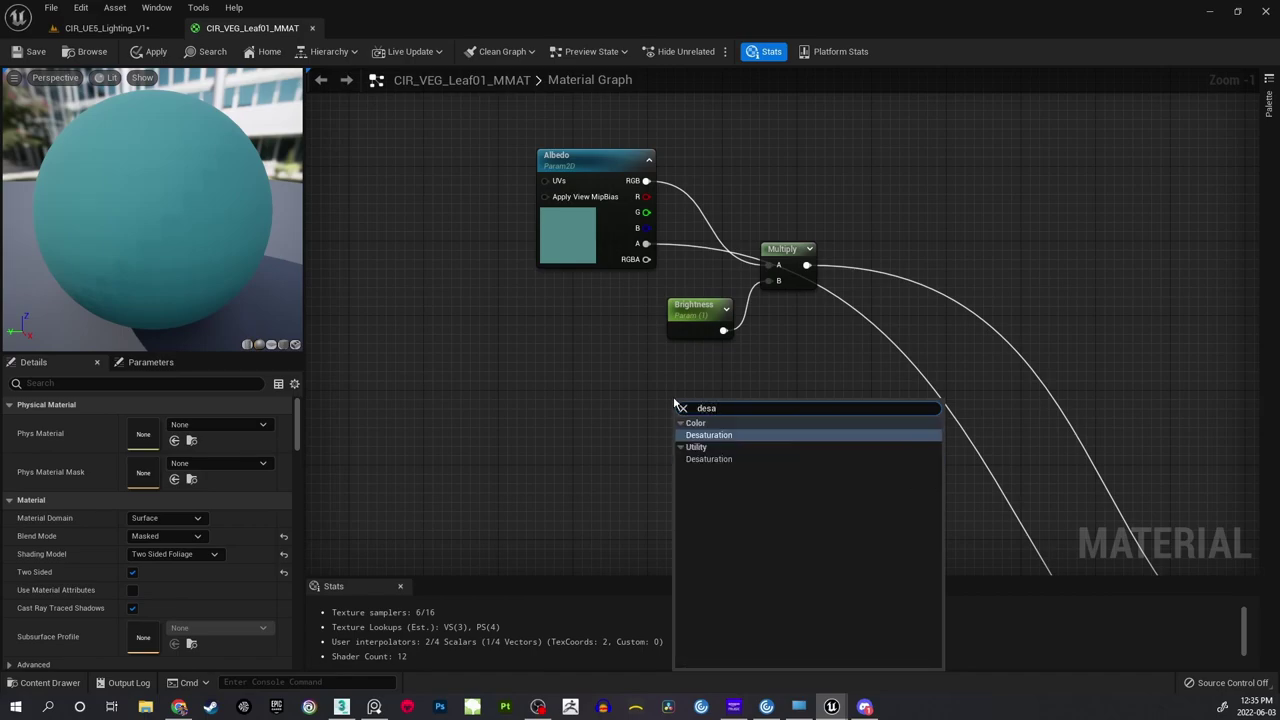
left_click(697, 436)
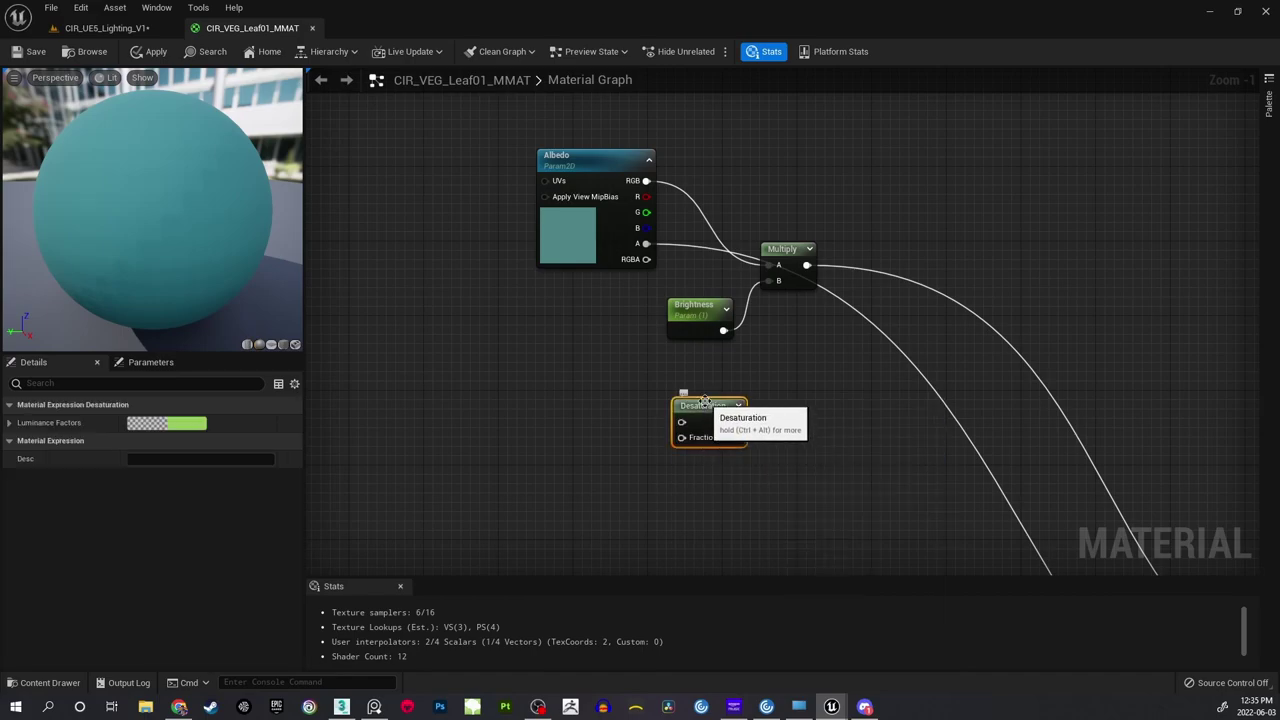
left_click_drag(711, 410, 726, 411)
left_click(609, 434)
scroll(641, 425, "up", 1)
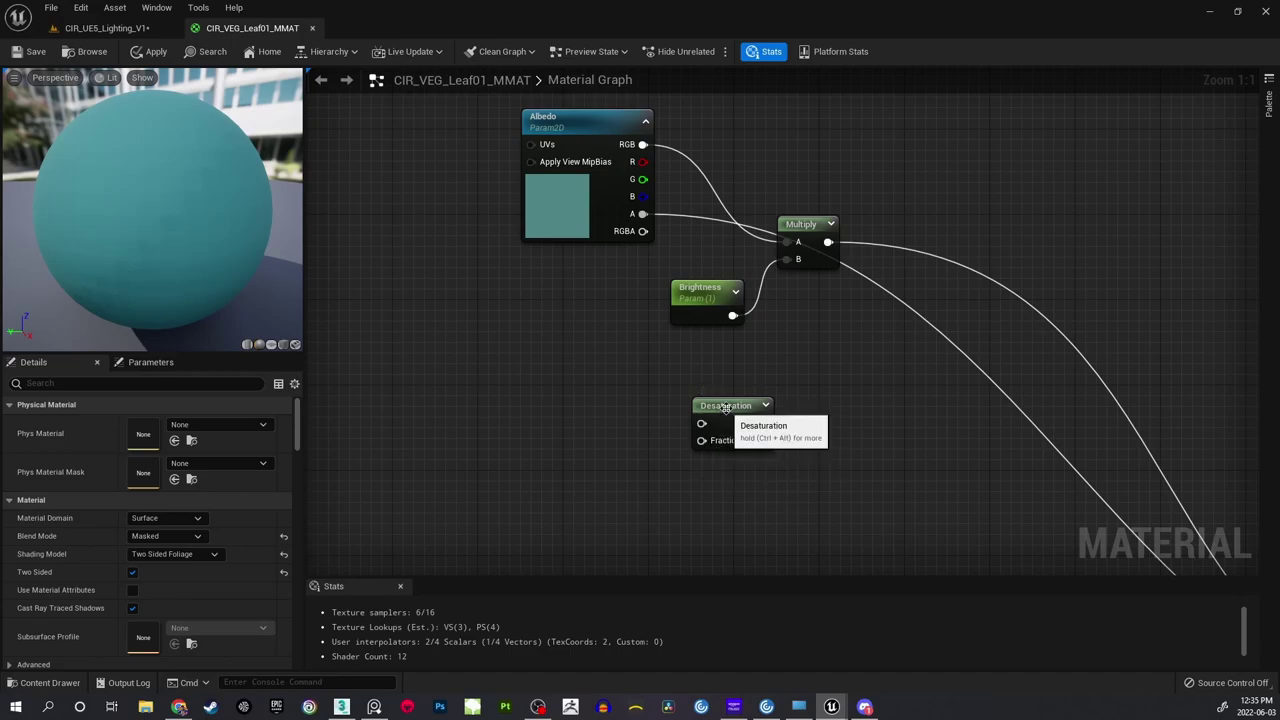
left_click_drag(722, 404, 808, 394)
left_click(817, 358)
right_click_drag(829, 356, 788, 302)
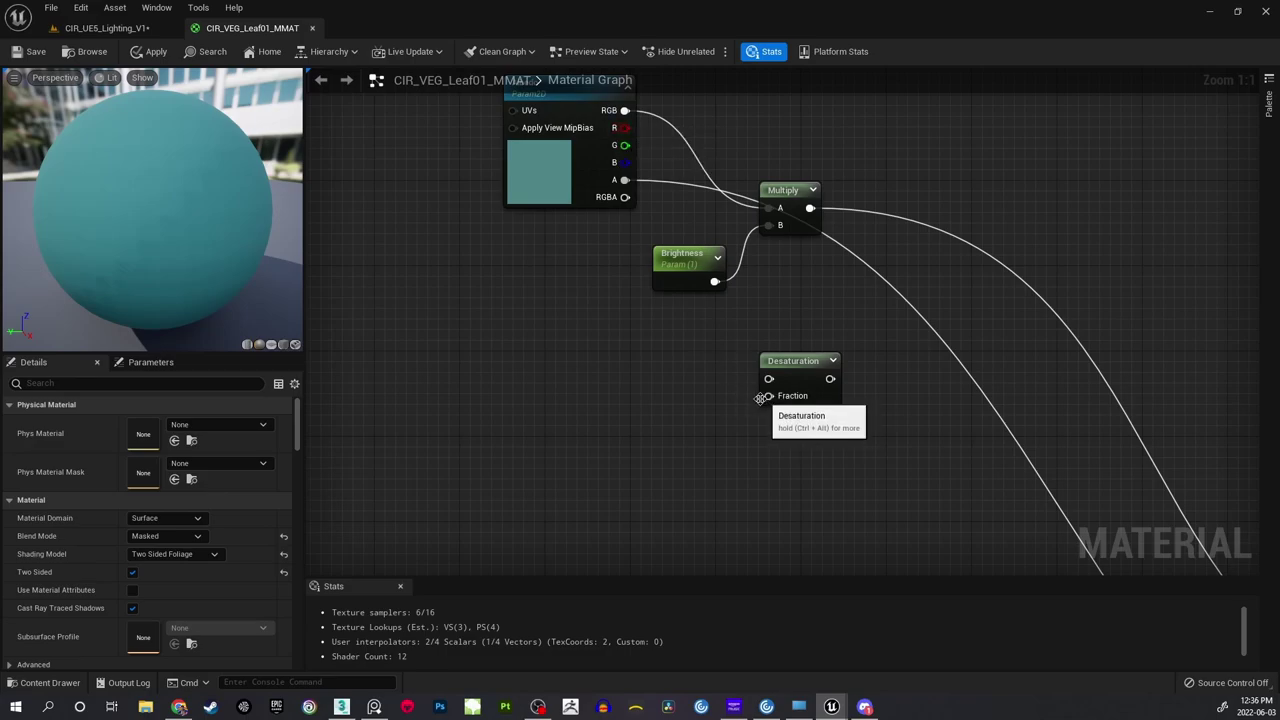
right_click_drag(711, 377, 713, 425)
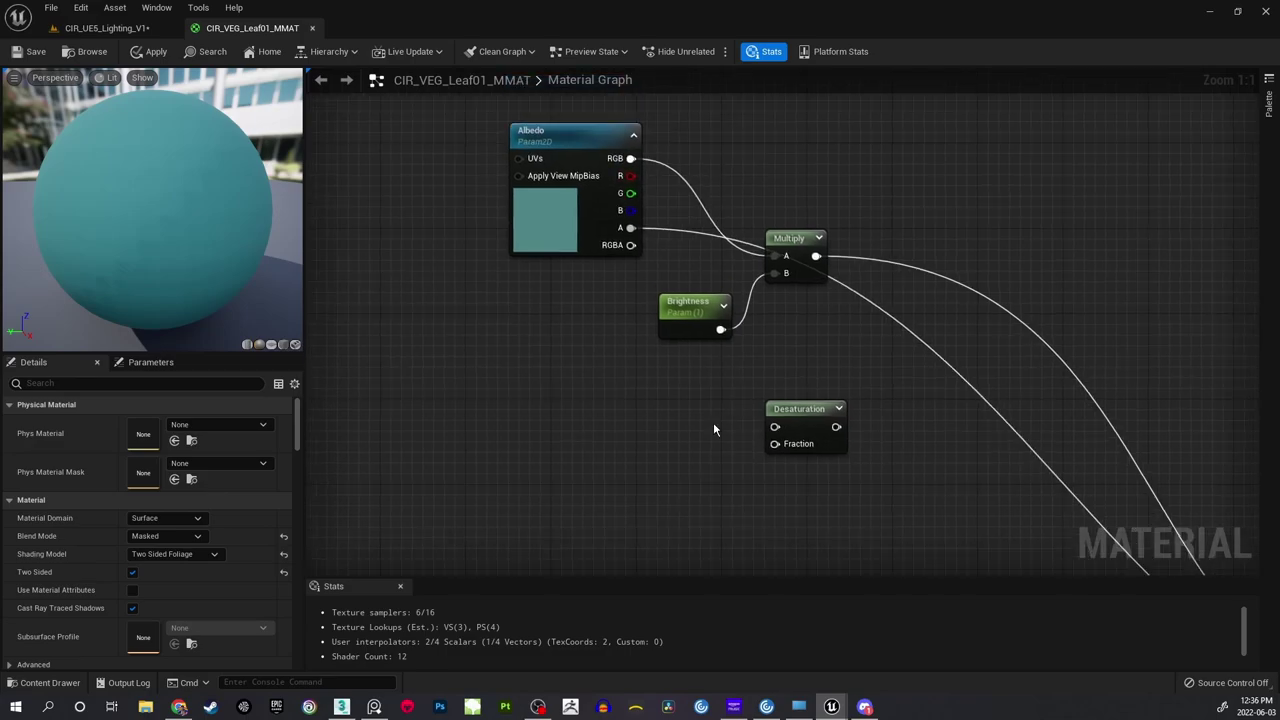
Add a Constant node beside the Desaturation node, convert it to a parameter named Saturation, and place it below and before Desaturation.
left_click(687, 323)
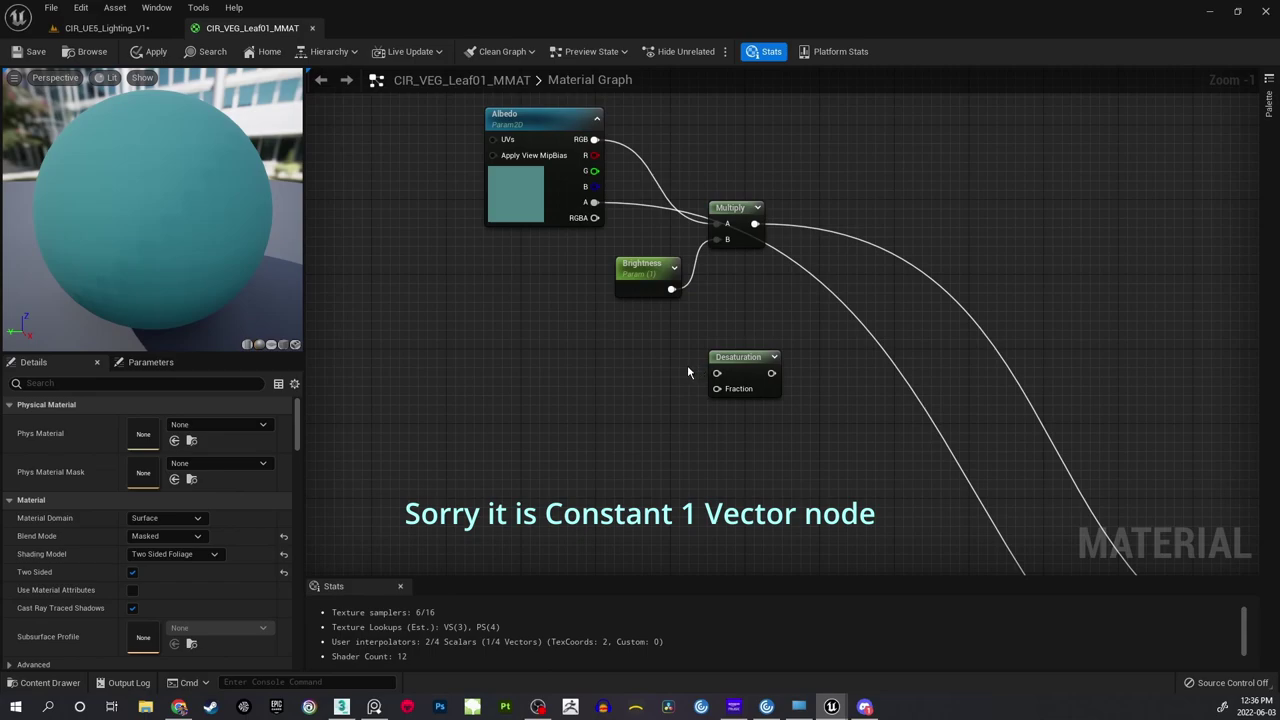
right_click_drag(687, 365, 649, 345)
scroll(645, 335, "up", 1)
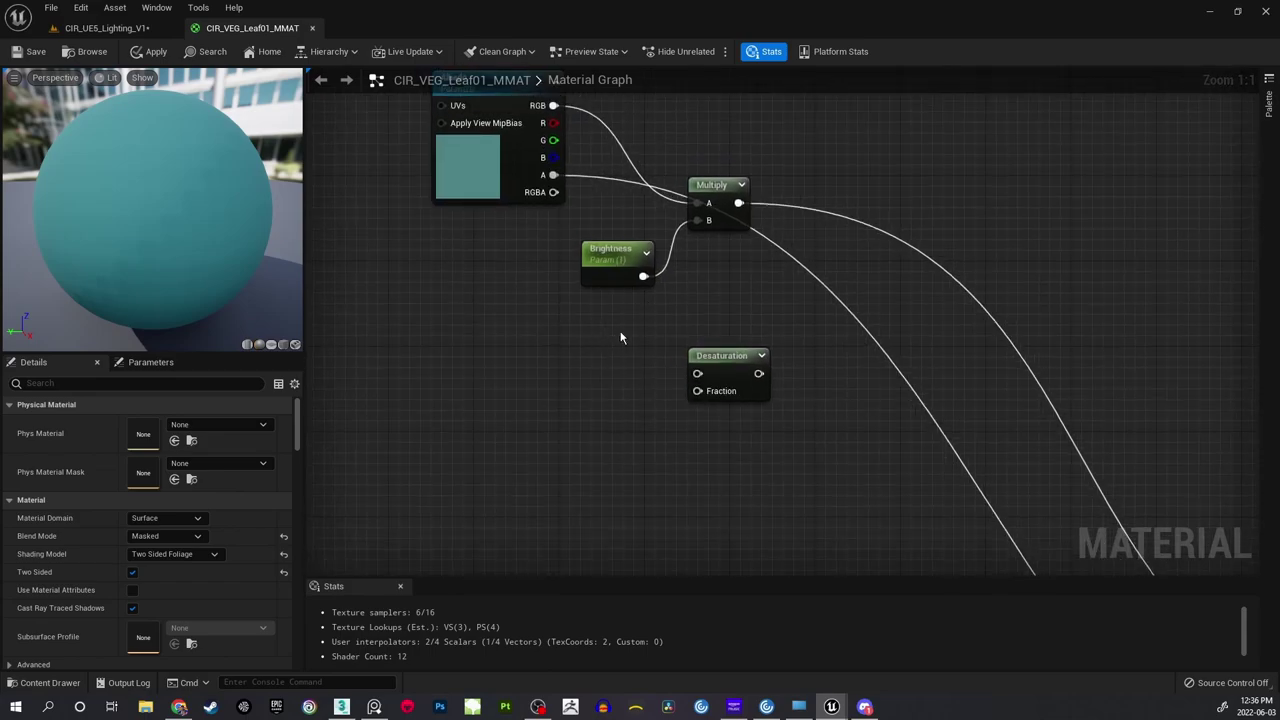
left_click(617, 426)
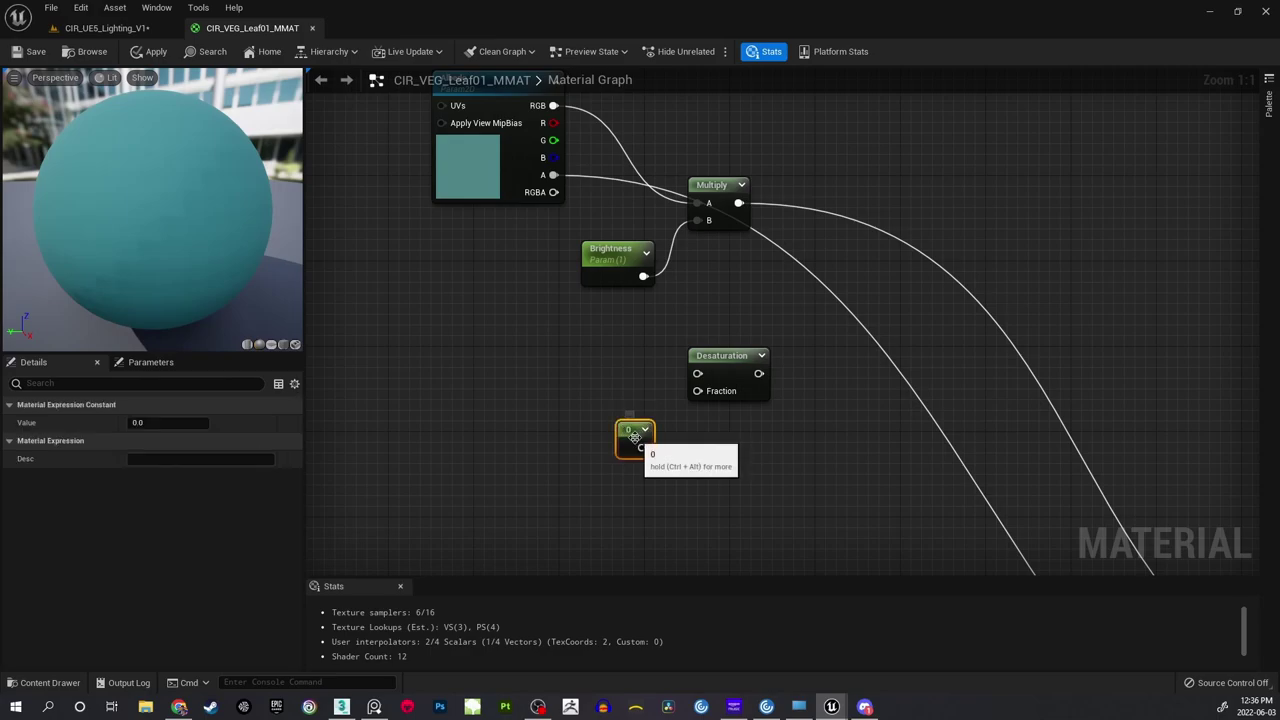
right_click(630, 438)
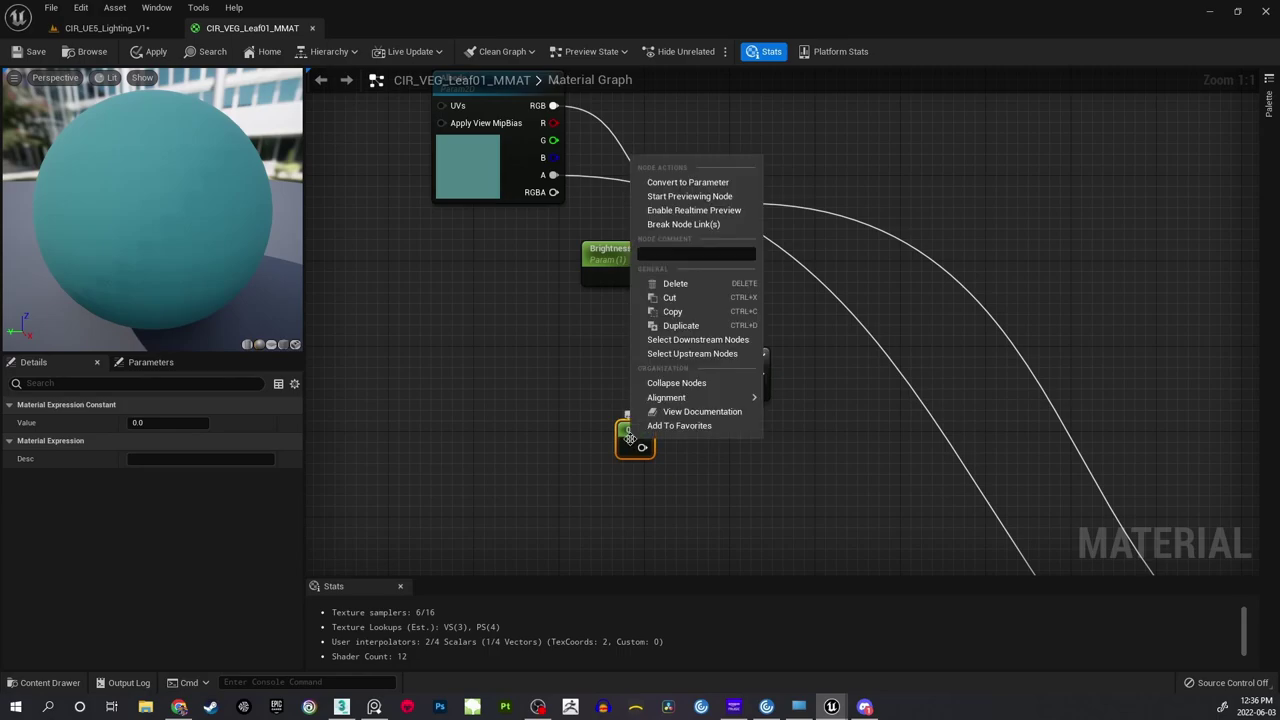
left_click(694, 186)
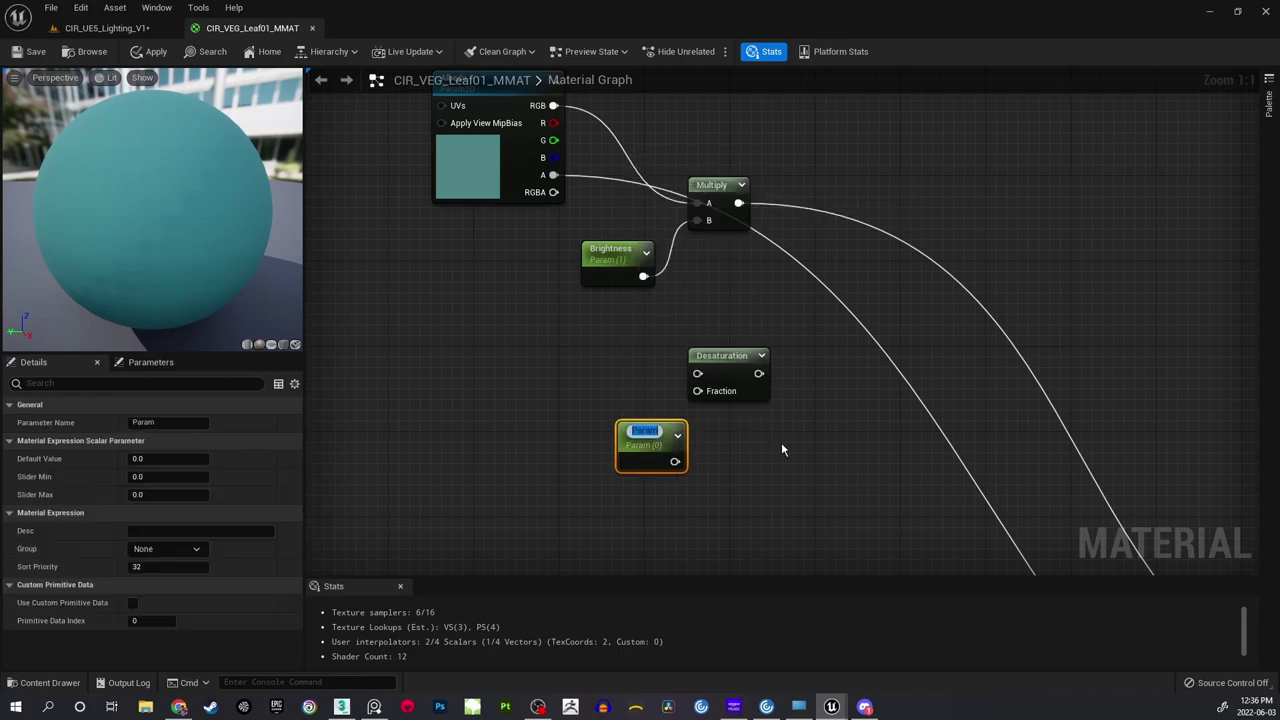
type("Saturation")
key("Return")
left_click(783, 450)
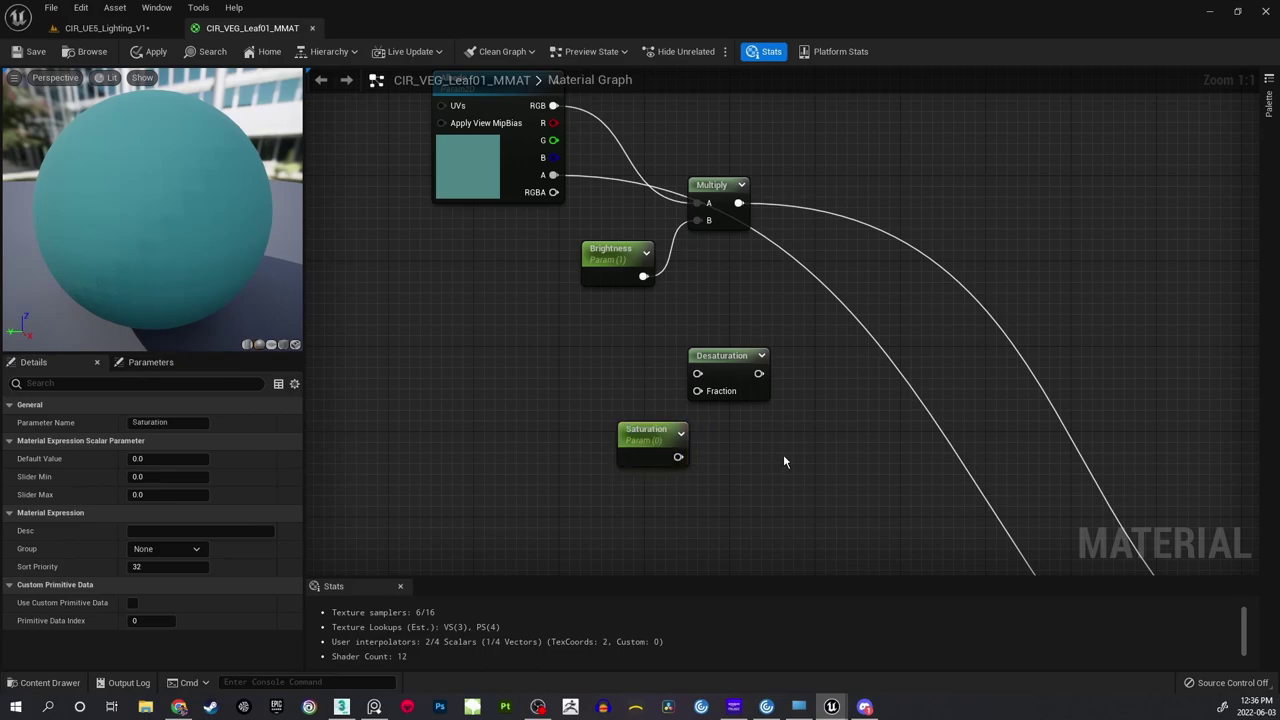
left_click_drag(645, 434, 620, 435)
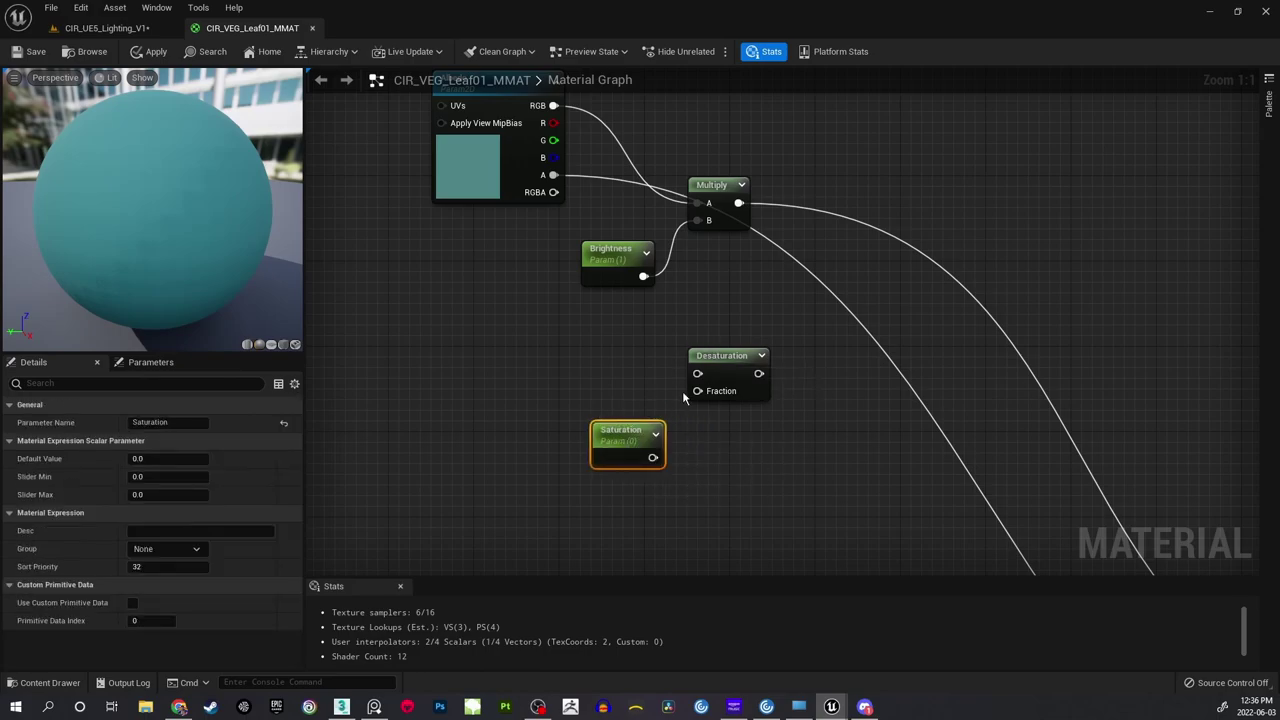
Move the Desaturation and Saturation nodes together so they sit past the Multiply node, towards the material output.
left_click(618, 341)
right_click_drag(618, 341, 624, 388)
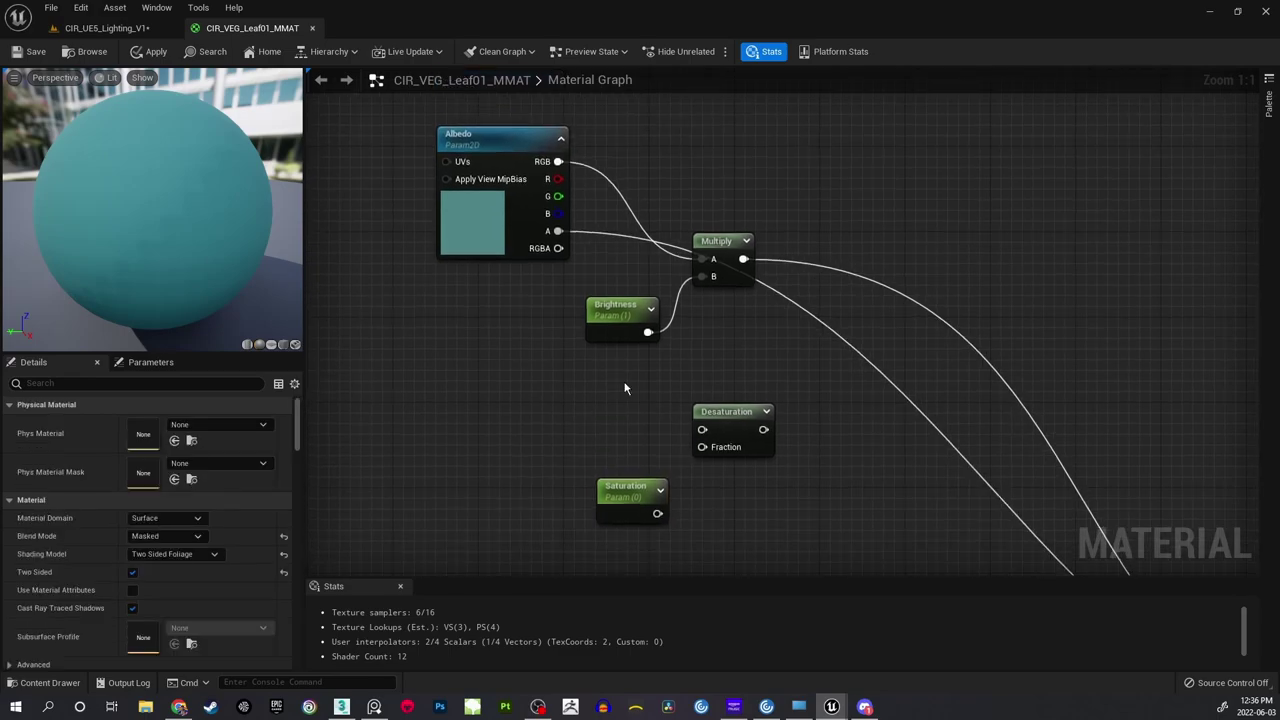
left_click_drag(618, 392, 750, 492)
left_click_drag(734, 414, 862, 414)
left_click(762, 352)
right_click_drag(762, 352, 714, 317)
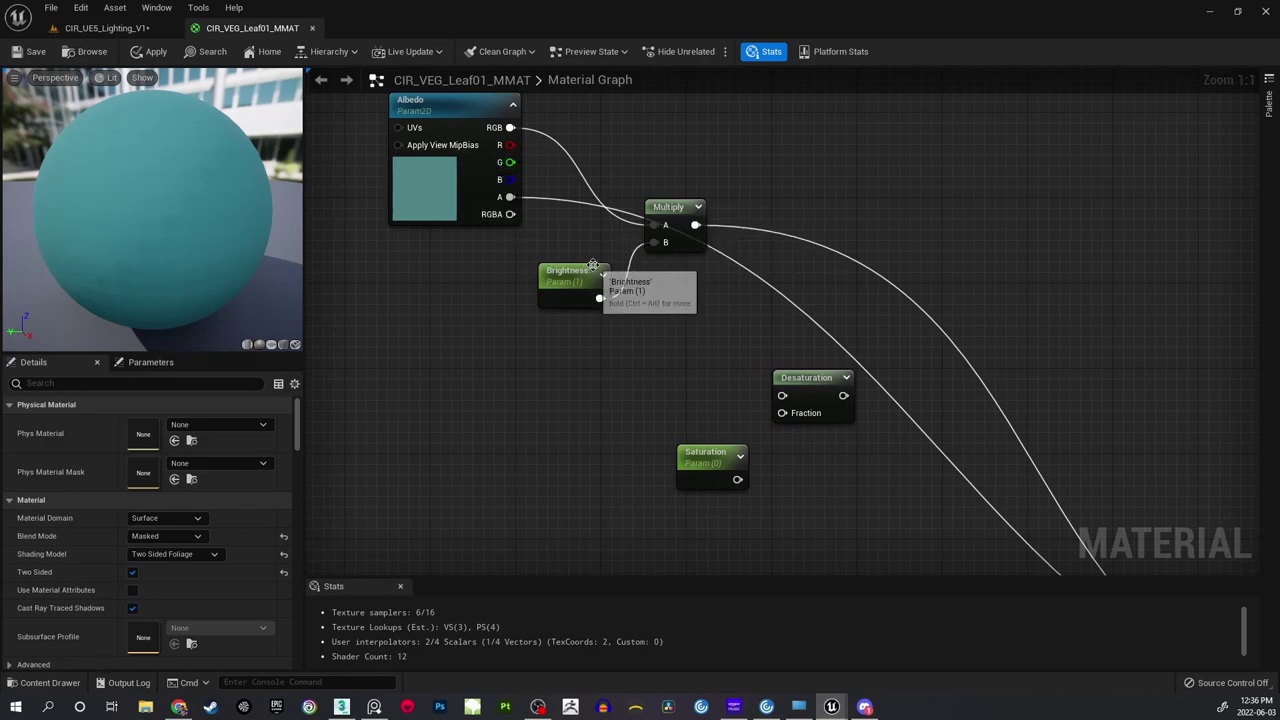
right_click_drag(646, 297, 650, 284)
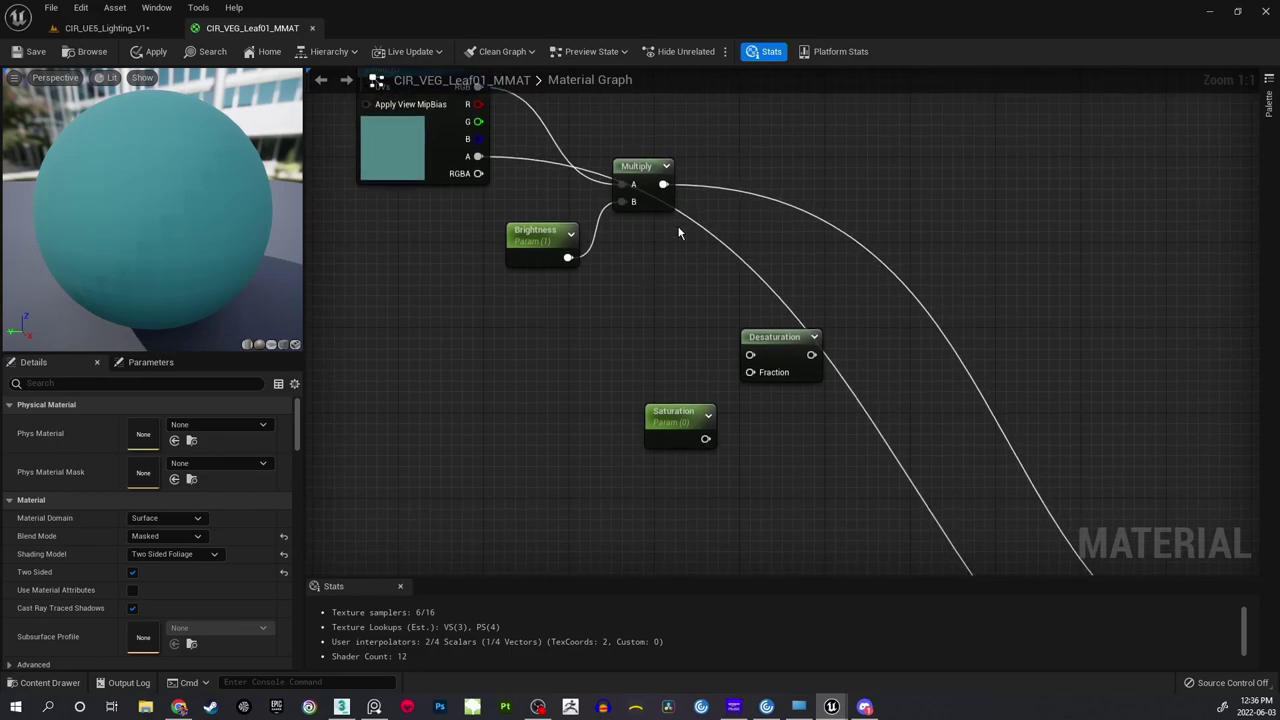
Route the Multiply output through the Desaturation node into Base Color, with the Saturation parameter feeding its Fraction input.
left_click_drag(663, 184, 750, 357)
left_click_drag(705, 438, 750, 372)
scroll(611, 329, "down", 2)
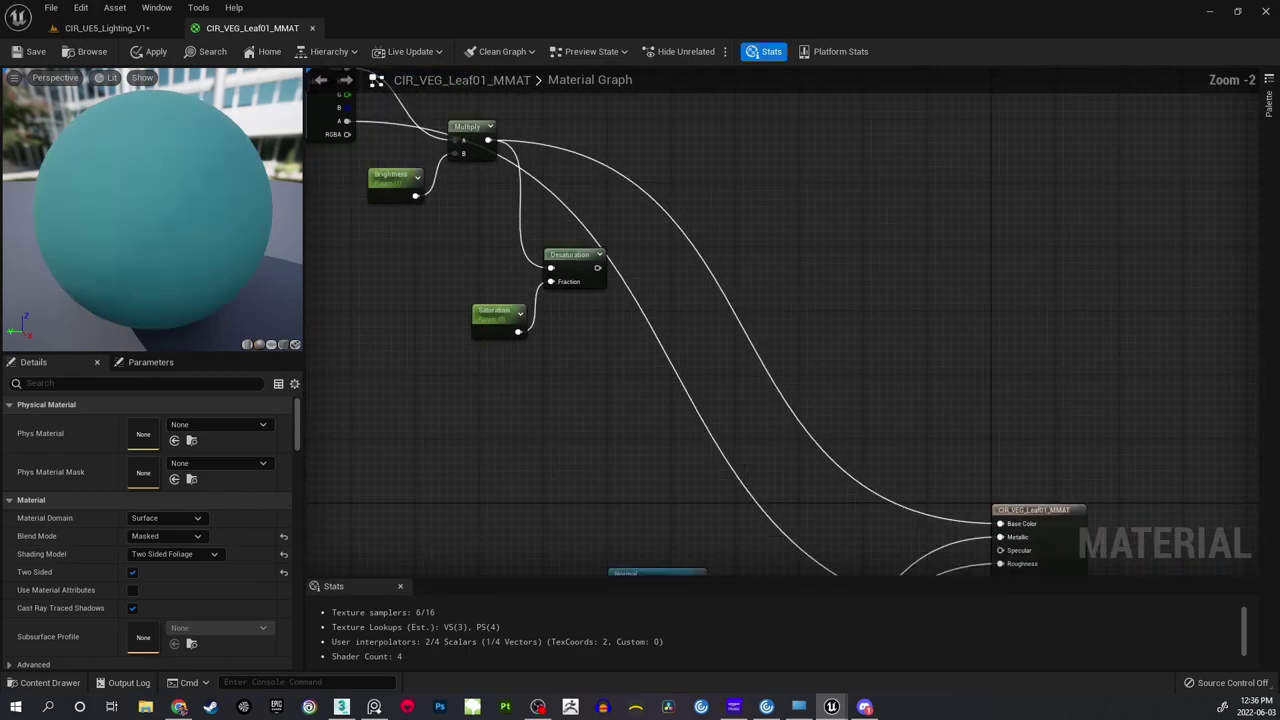
right_click_drag(598, 267, 564, 204)
left_click_drag(564, 204, 965, 459)
right_click_drag(466, 195, 641, 323)
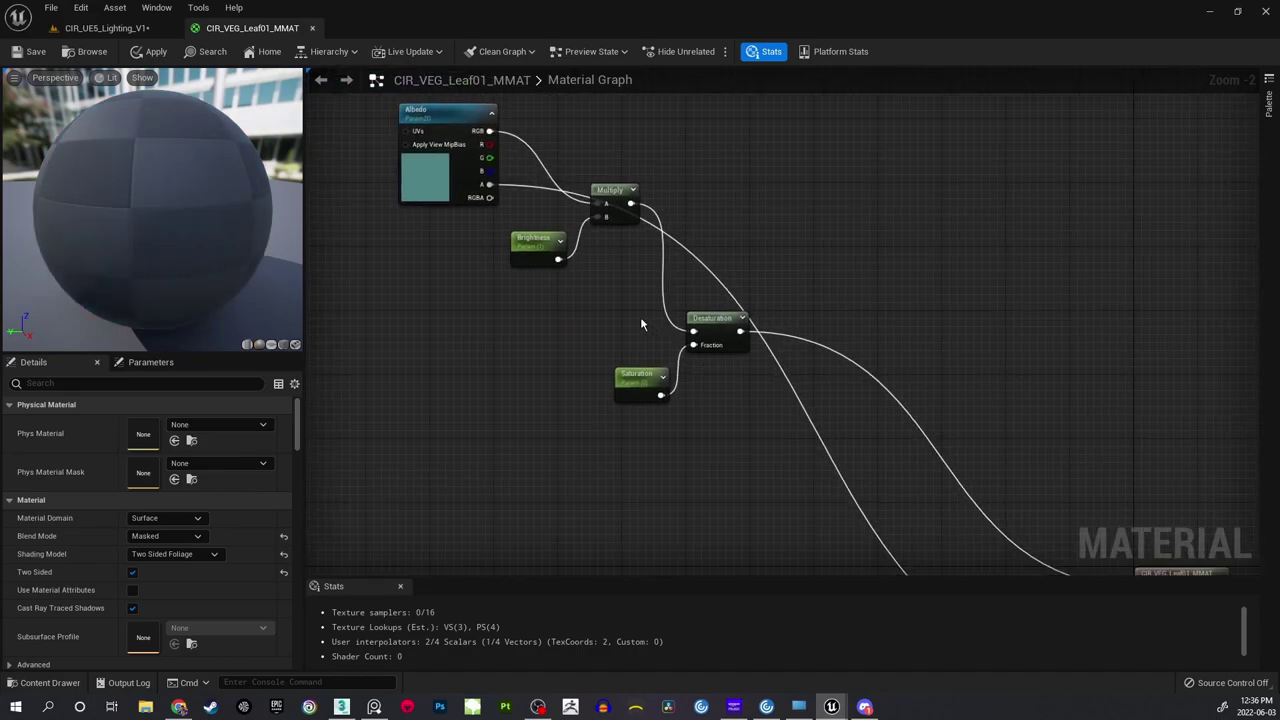
scroll(641, 323, "up", 1)
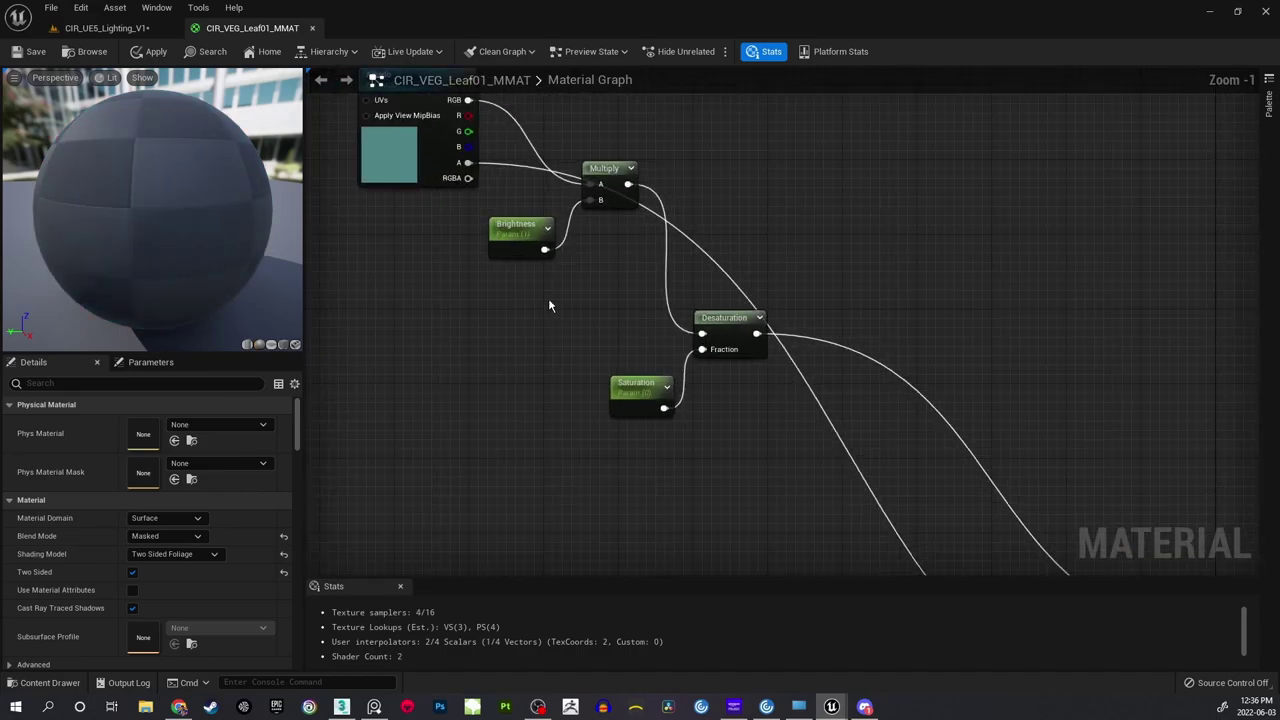
Set the Saturation parameter's default value to 1.0 and assign it to the Adjustments group.
left_click(643, 390)
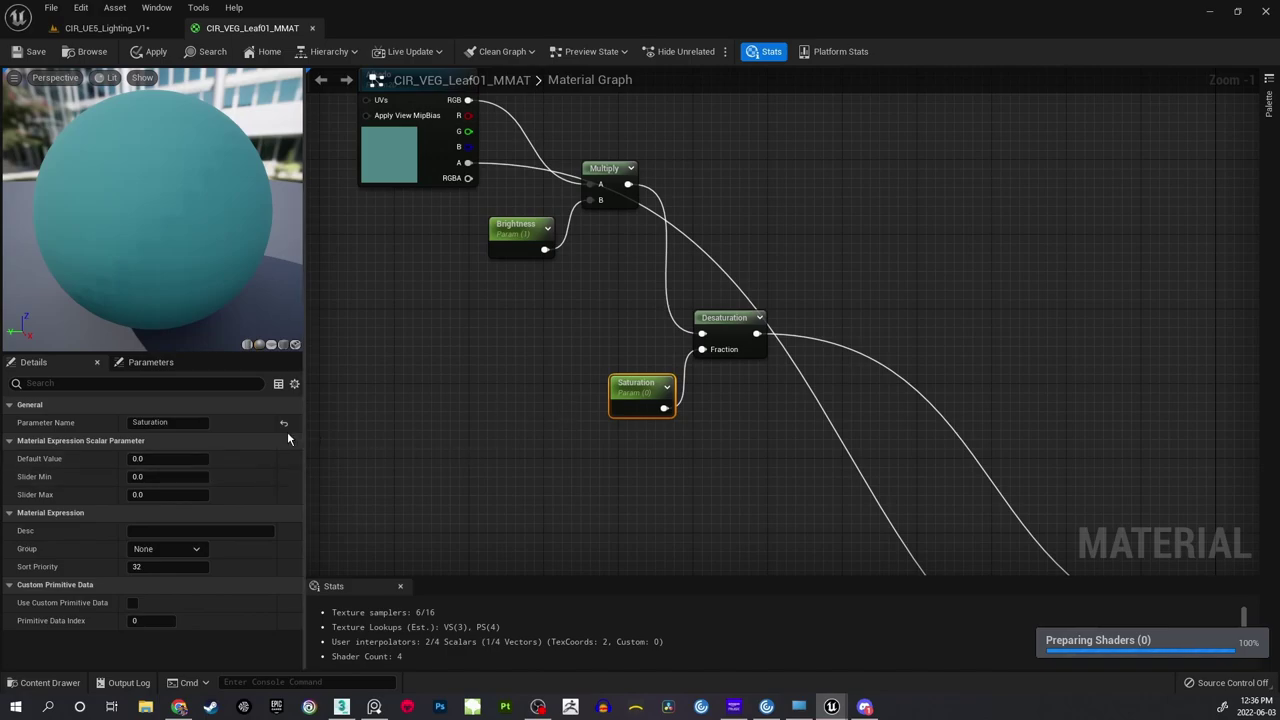
left_click_drag(164, 453, 264, 450)
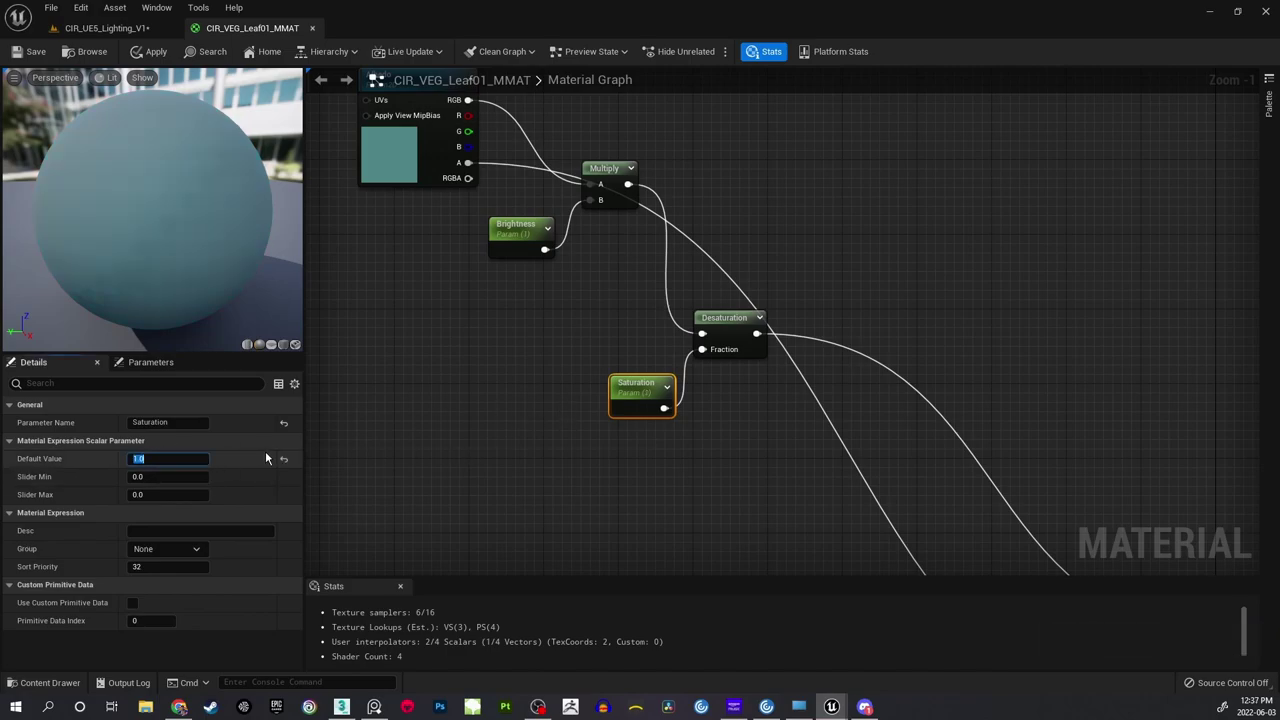
left_click(198, 549)
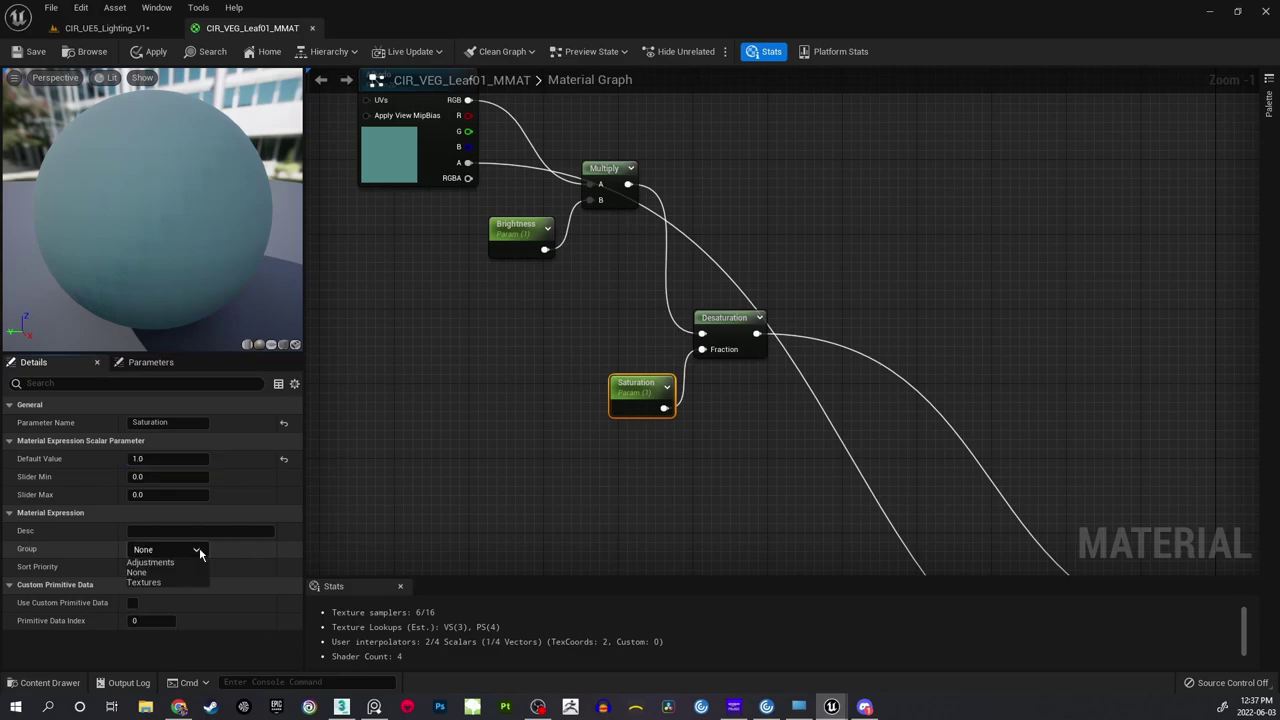
left_click(150, 563)
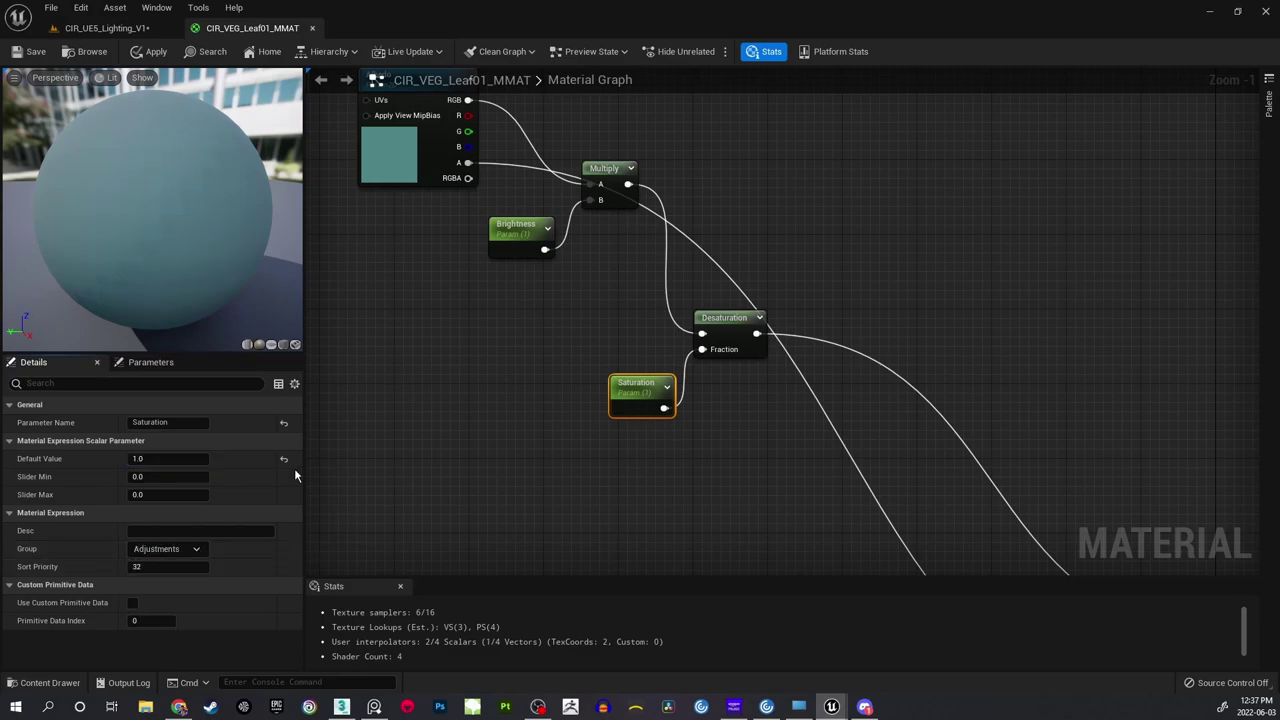
Set the Saturation parameter's sort priority to 2 and save the leaf master material.
left_click(165, 567)
type("2")
left_click(517, 379)
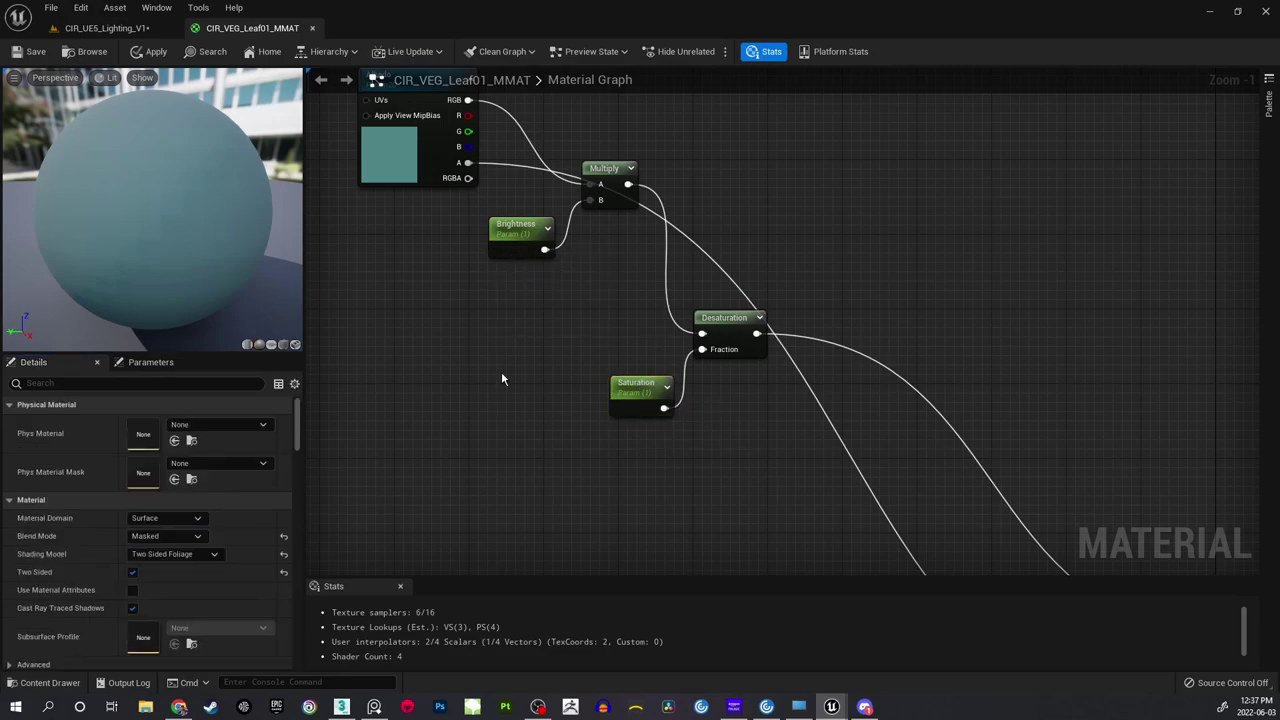
key("ctrl+s")
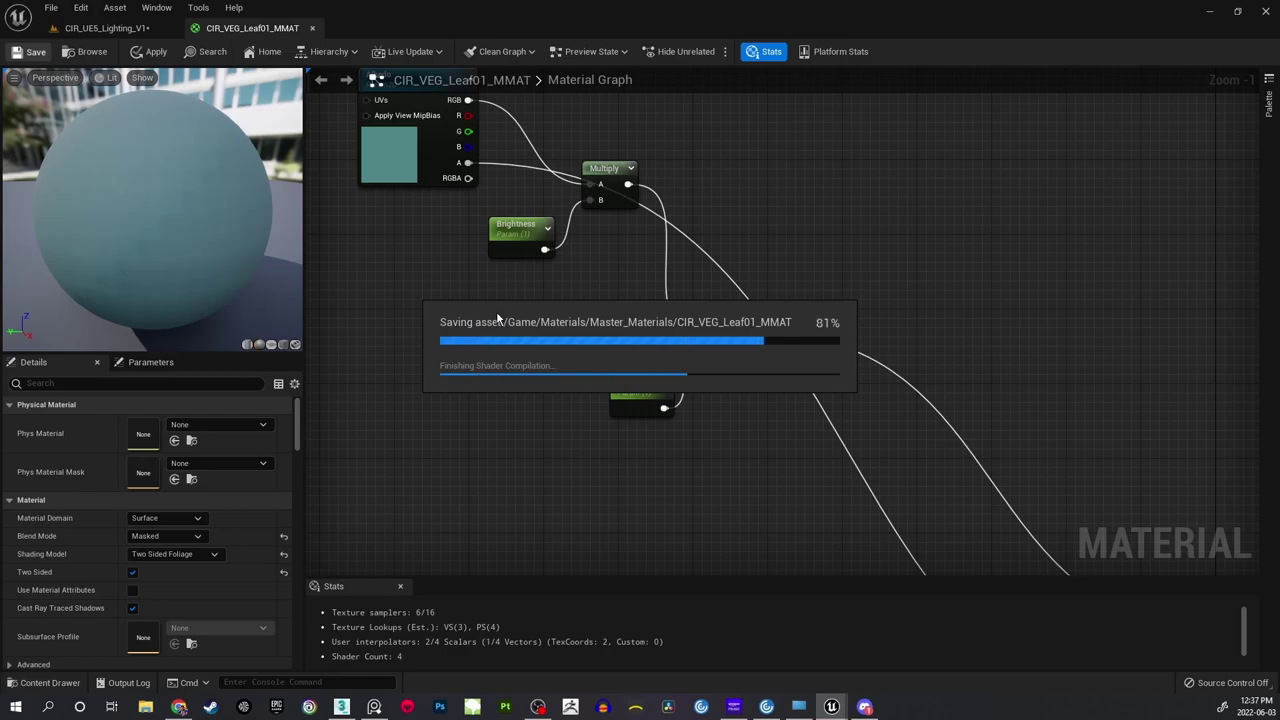
Return to the level, bring up the CIR_VEG_Leaf01_IMAT instance beside the monstera plant, and enable its Saturation override.
left_click(120, 28)
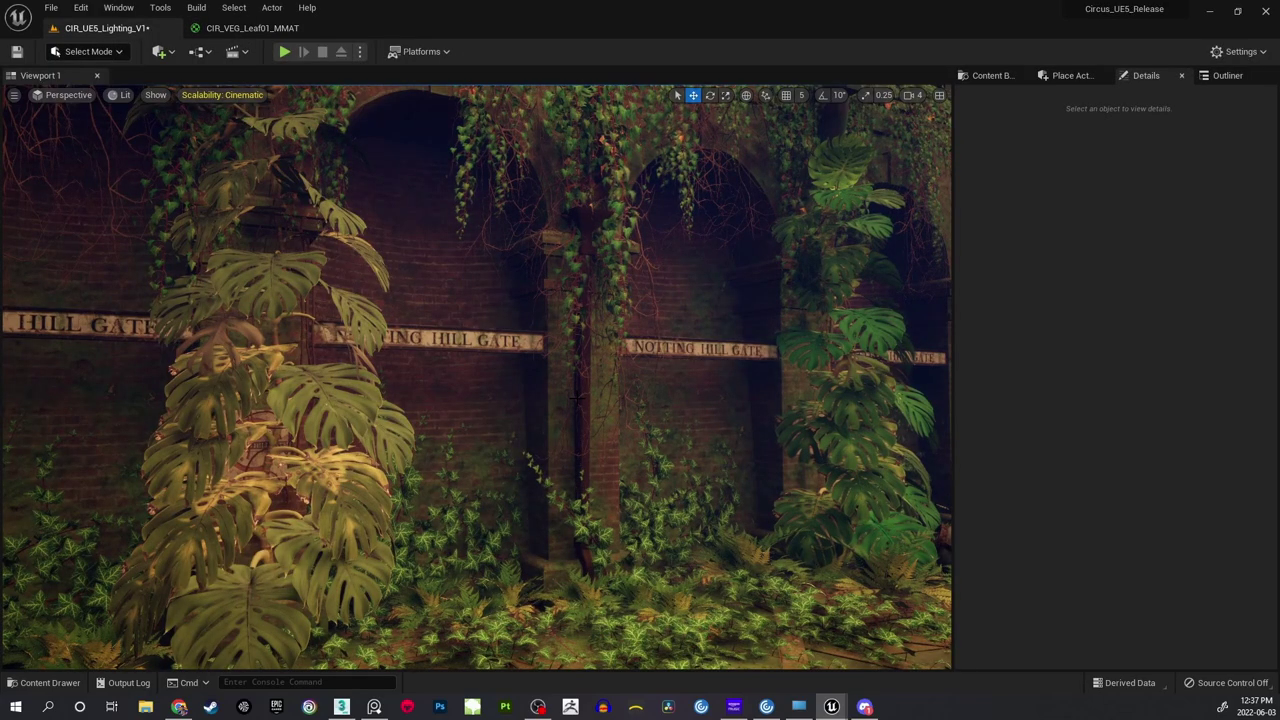
right_click_drag(576, 398, 398, 418)
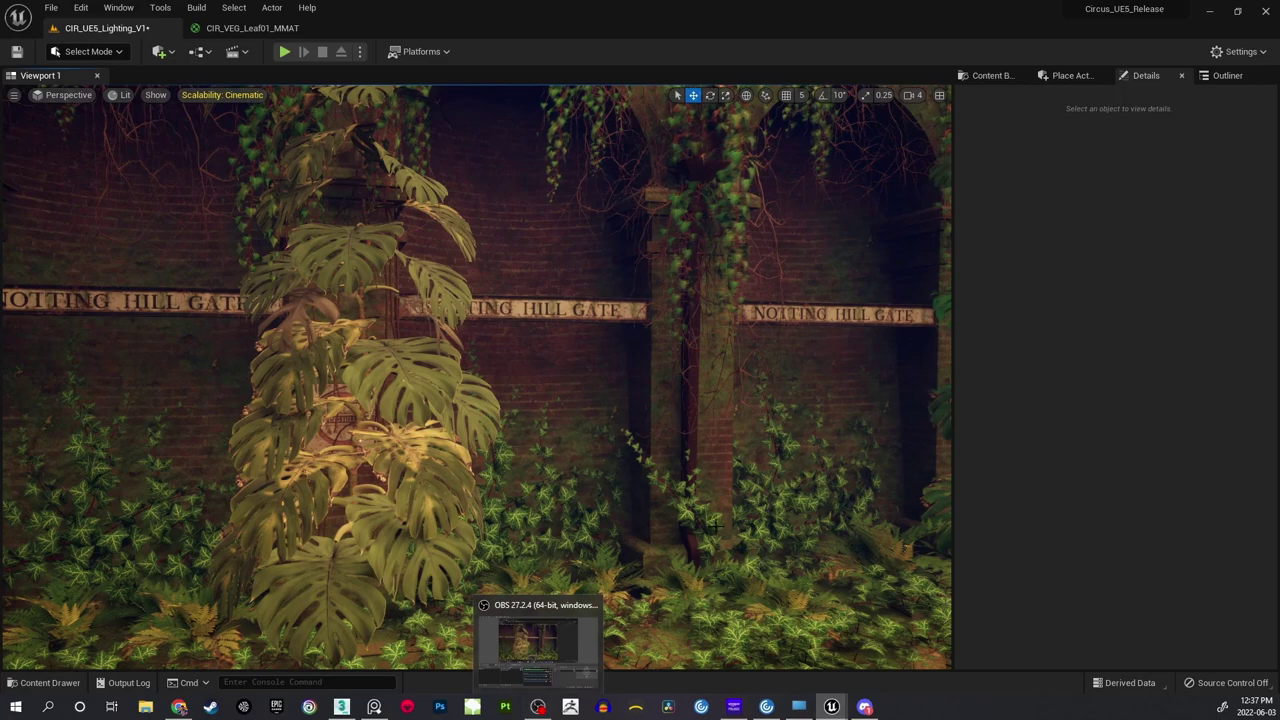
right_click_drag(716, 526, 698, 523)
mouse_move(831, 706)
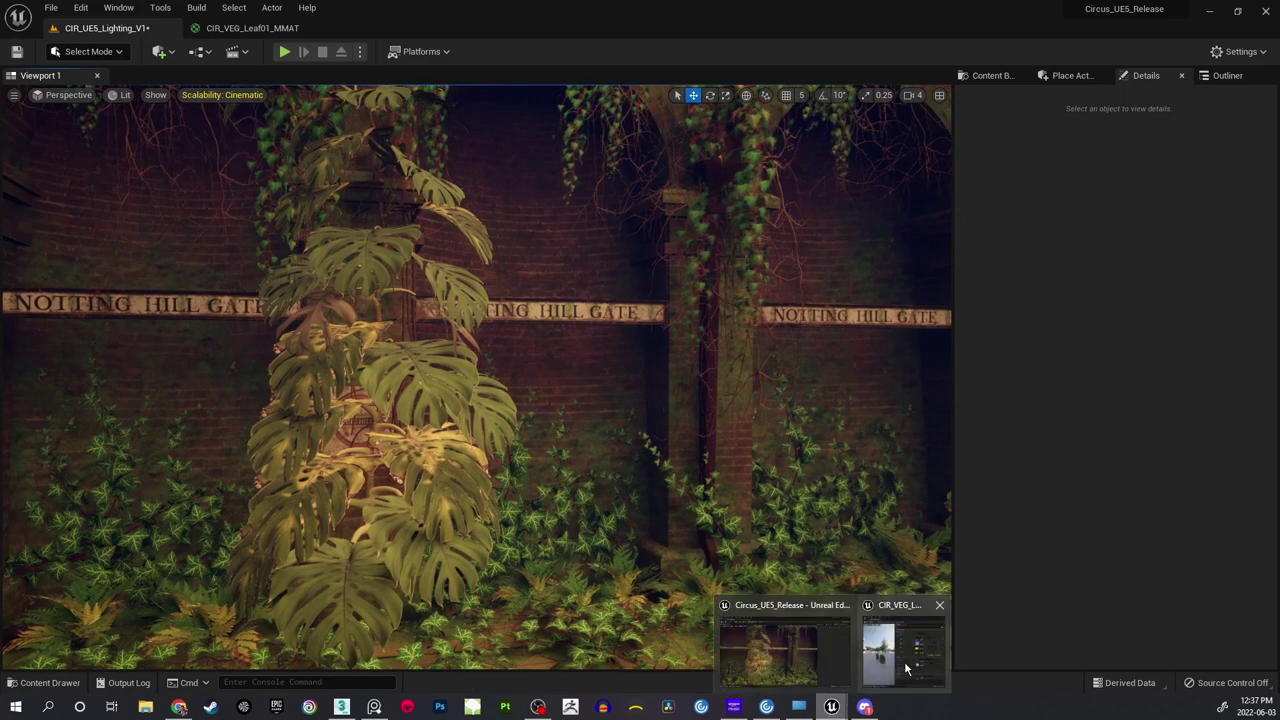
left_click(906, 668)
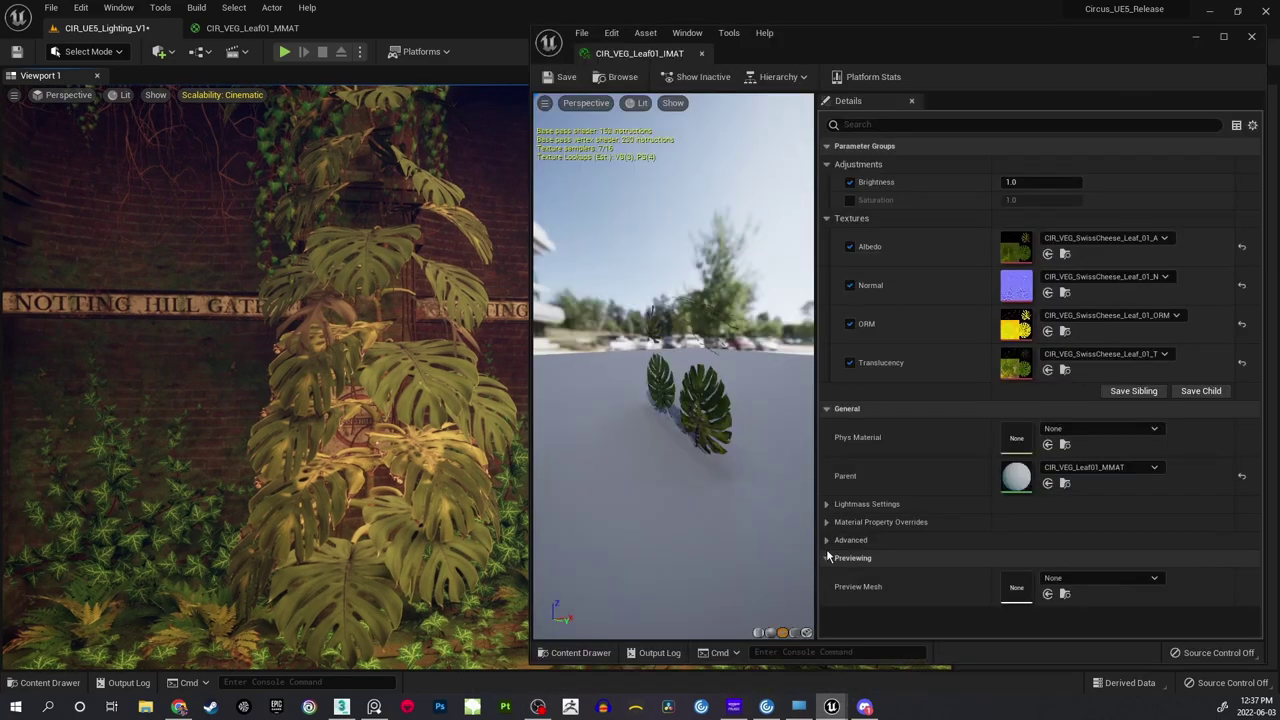
left_click(851, 203)
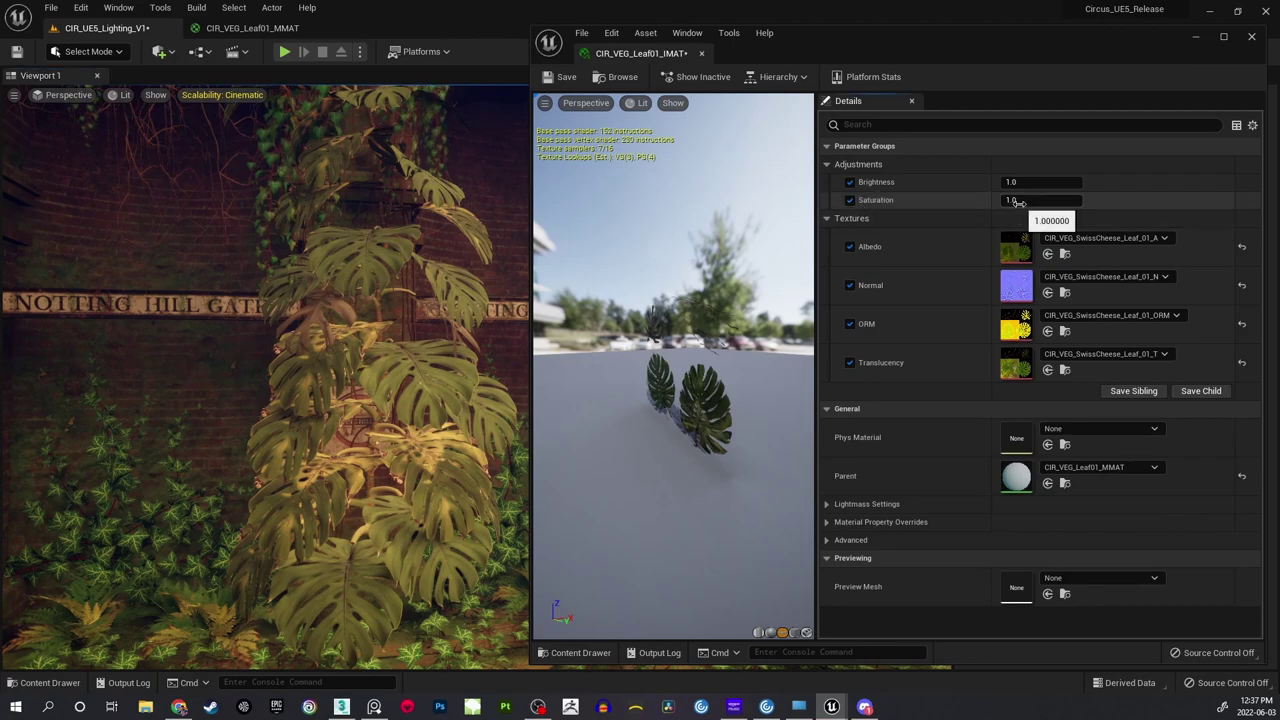
Try Saturation values of 0 and 3 on the leaf material instance to compare their effect on the plant.
left_click(1040, 200)
type("0")
key("Return")
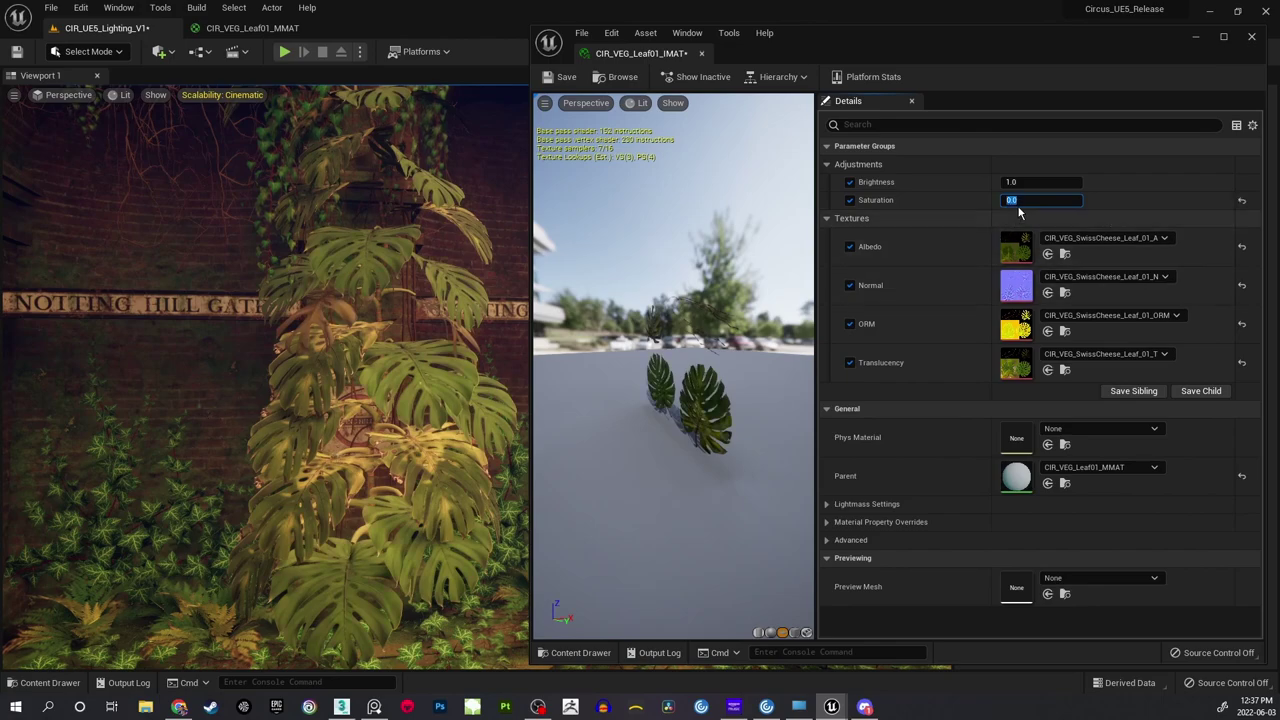
type("2")
key("Return")
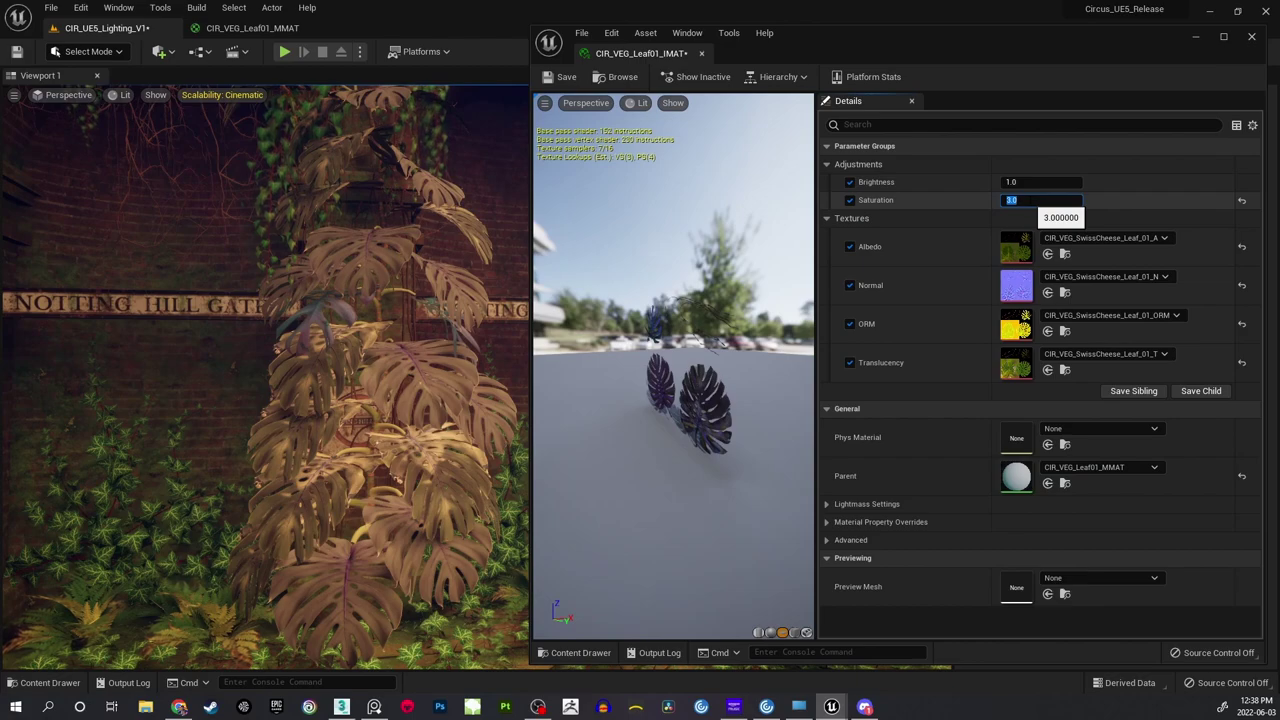
Set the leaf instance's Saturation to 1, save the instance, and minimize its window.
type("1")
key("Return")
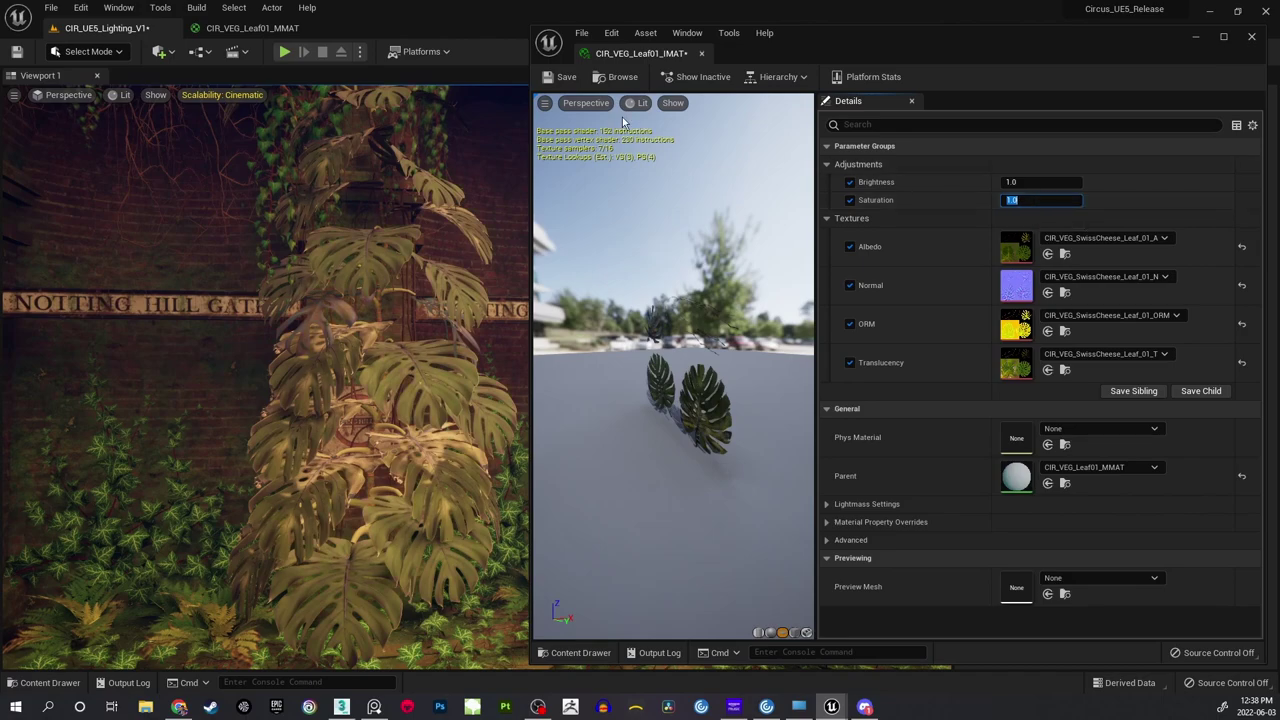
left_click(562, 77)
left_click(1198, 38)
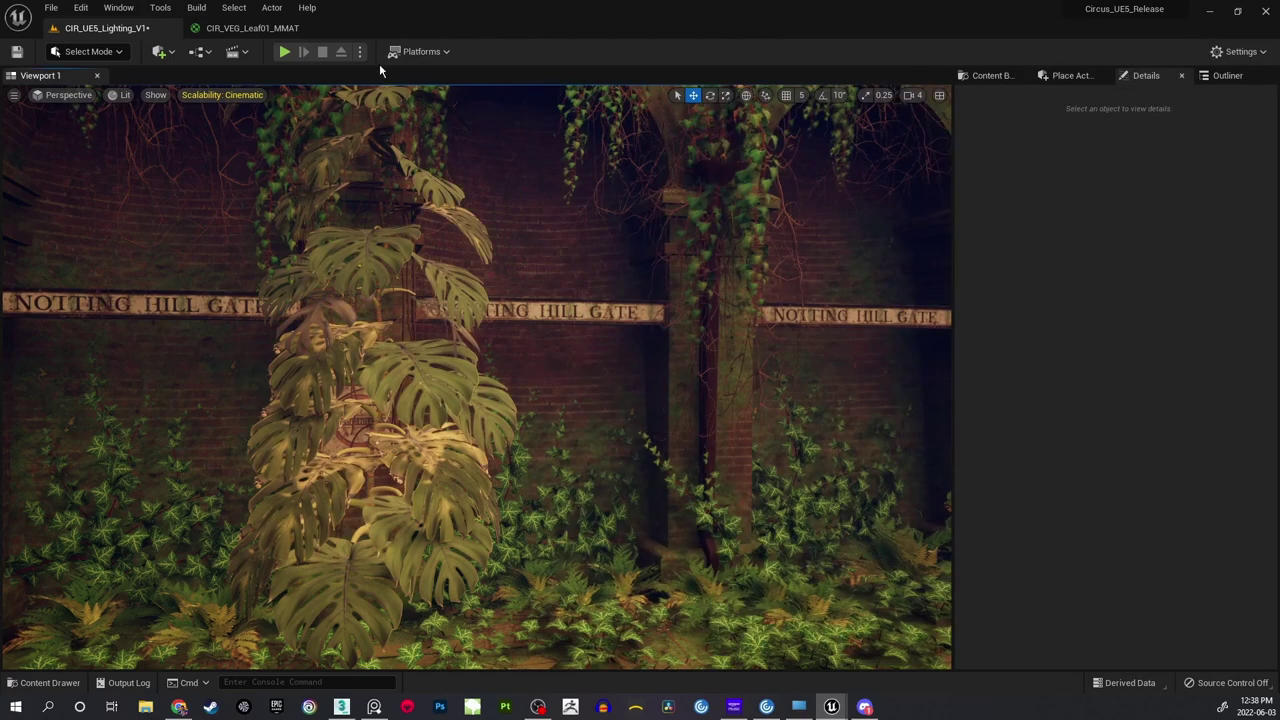
Return to the CIR_VEG_Leaf01_MMAT graph and move the Saturation node away from Desaturation to make room between them.
left_click(275, 29)
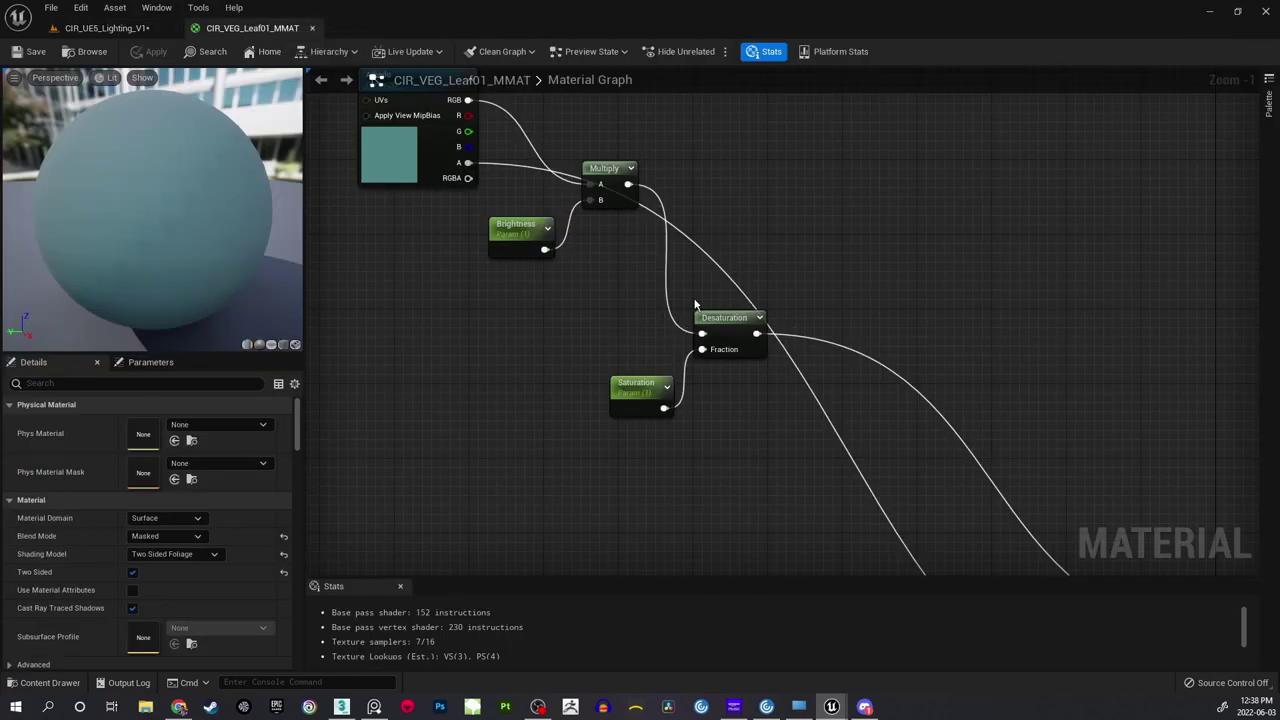
right_click_drag(599, 291, 714, 296)
scroll(740, 336, "down", 1)
scroll(726, 300, "up", 2)
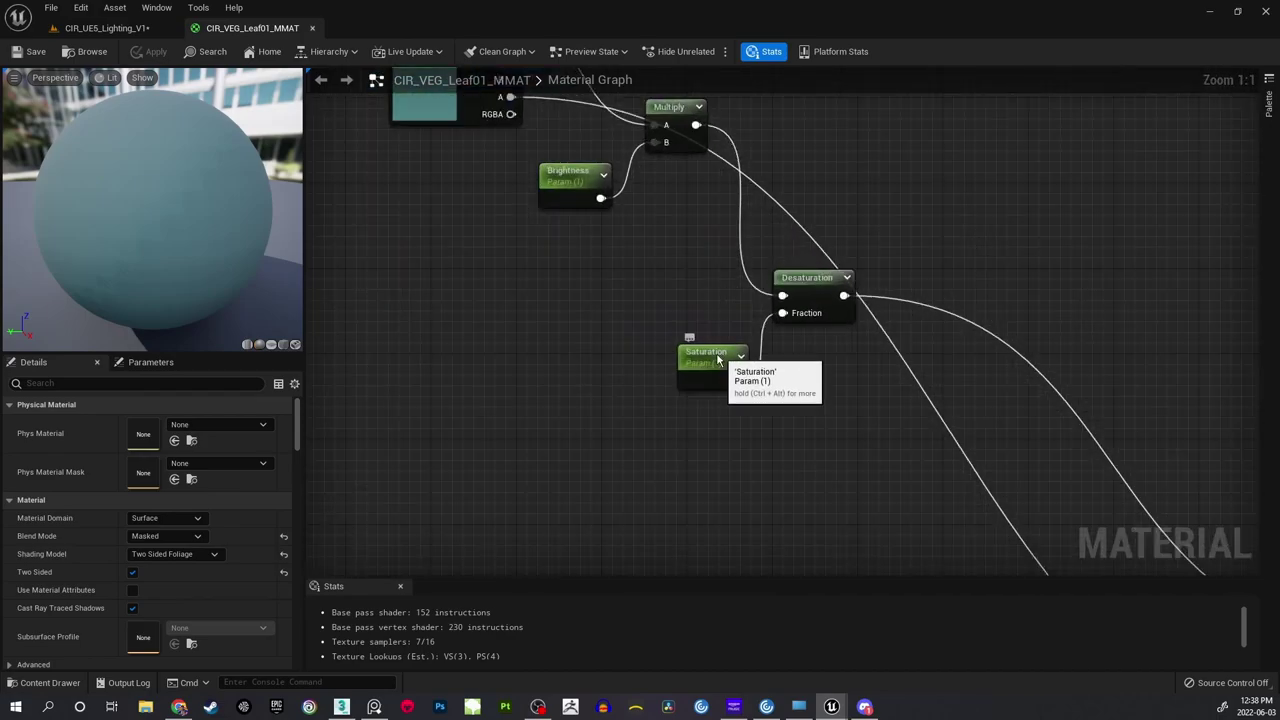
left_click_drag(720, 350, 549, 360)
left_click(613, 331)
right_click_drag(613, 331, 657, 339)
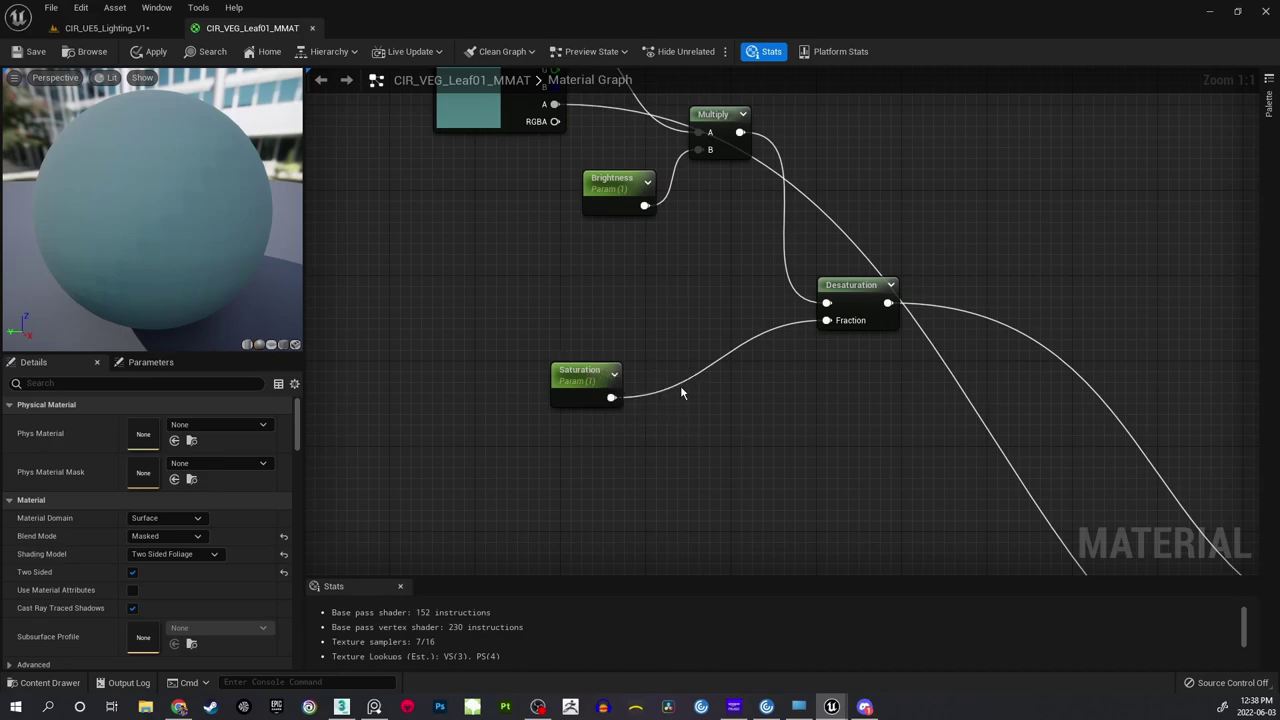
Add a OneMinus node and wire it between the Saturation parameter and the Desaturation node's Fraction input.
right_click(673, 333)
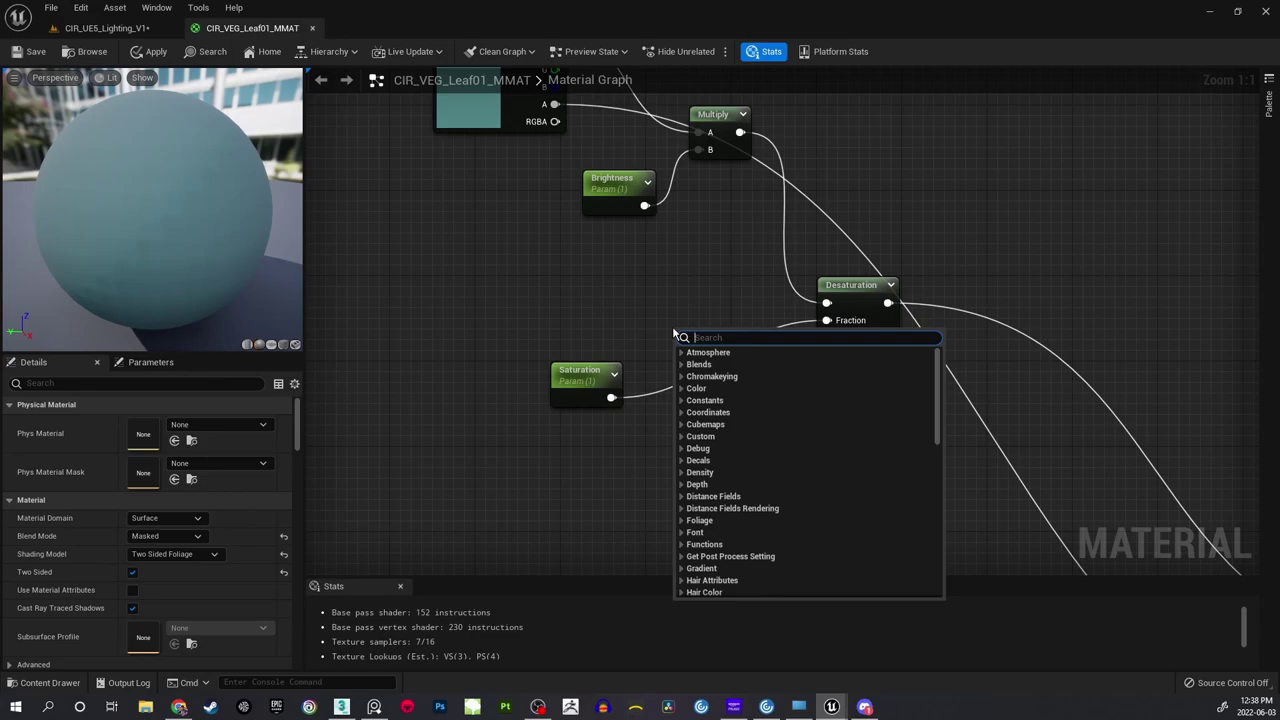
type("1-")
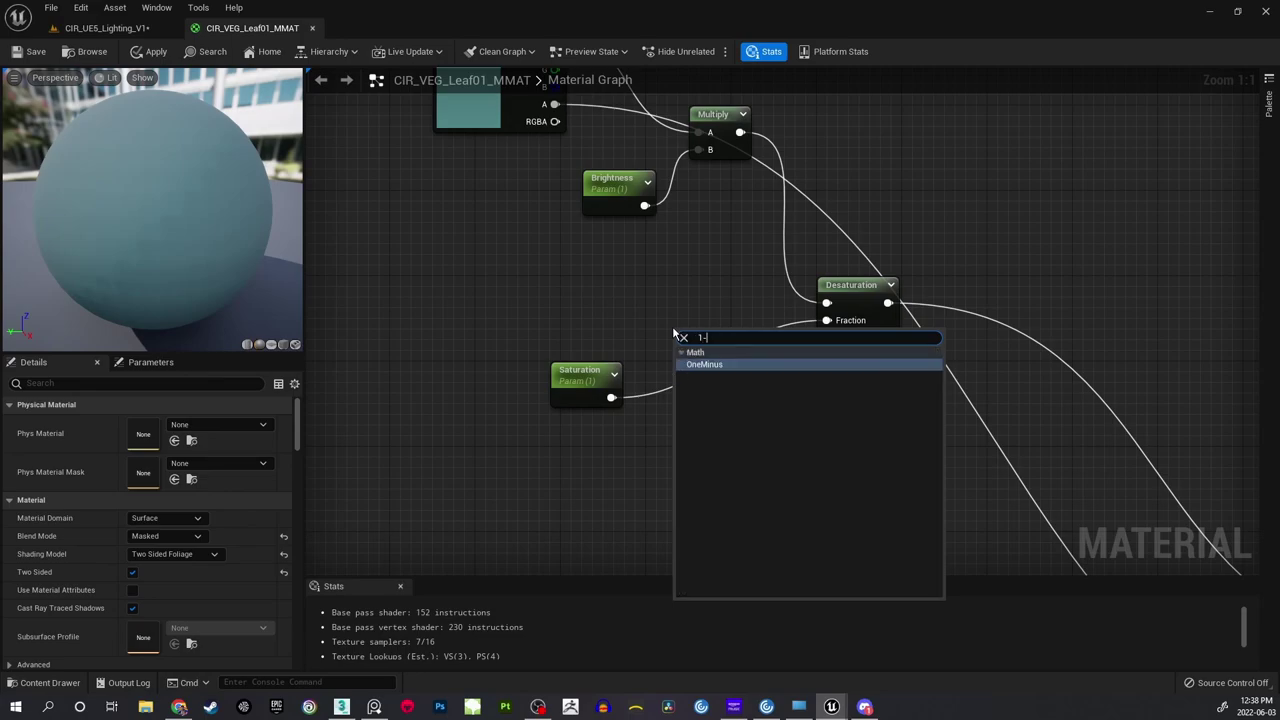
left_click(704, 364)
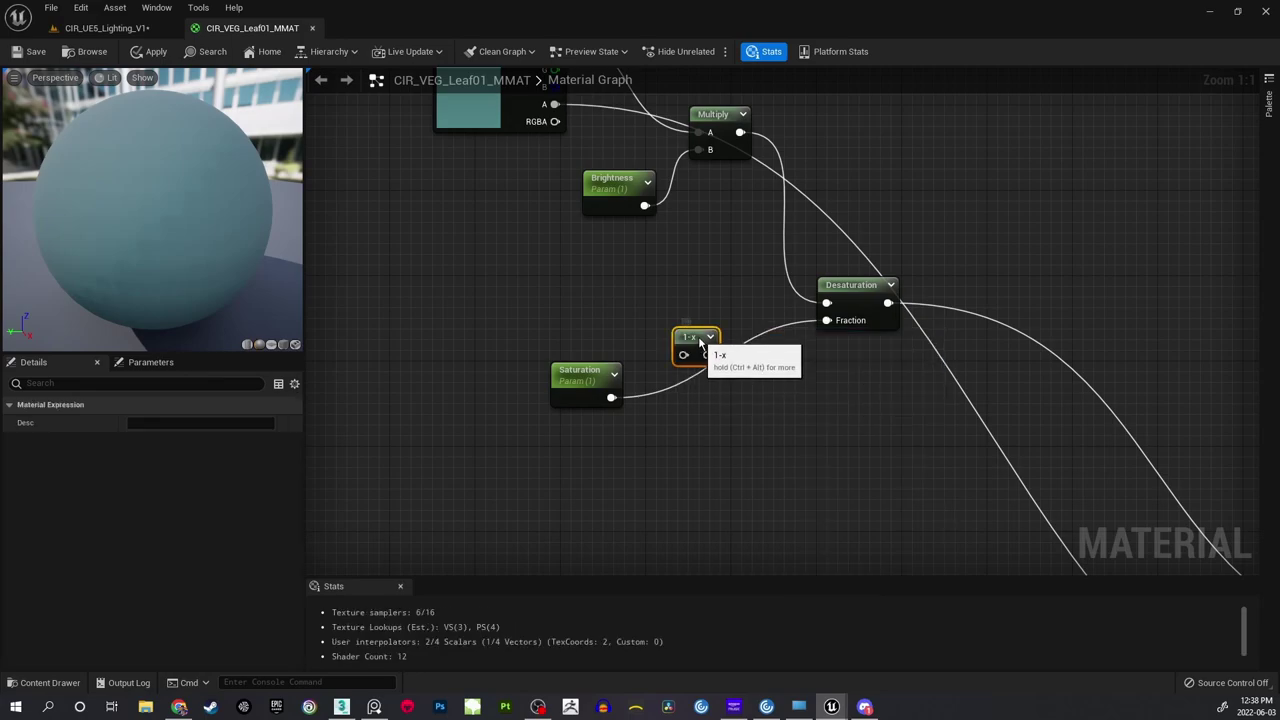
left_click(625, 398)
left_click_drag(611, 397, 827, 321)
Arrange the Saturation, 1-x and Desaturation nodes compactly below the Brightness and Multiply nodes, and save the material.
left_click_drag(590, 390, 609, 347)
left_click_drag(585, 283, 764, 321)
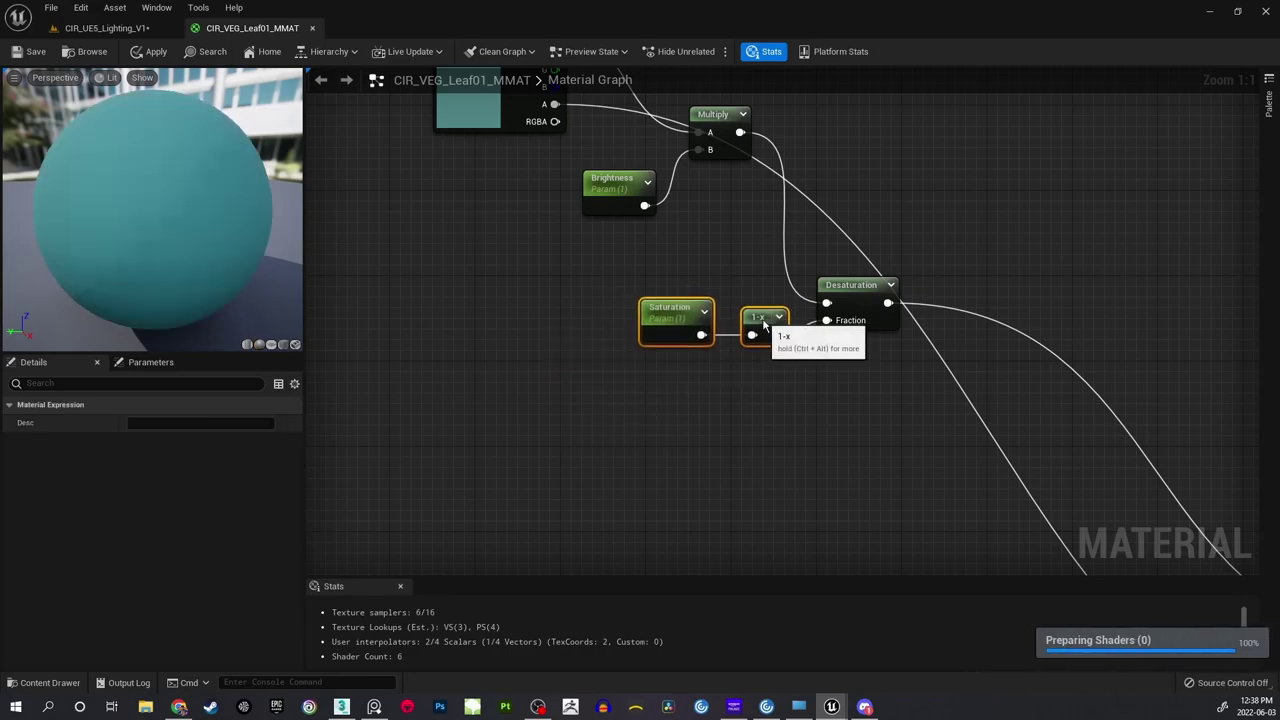
left_click(801, 350)
right_click_drag(864, 246, 821, 345)
left_click_drag(629, 350, 840, 436)
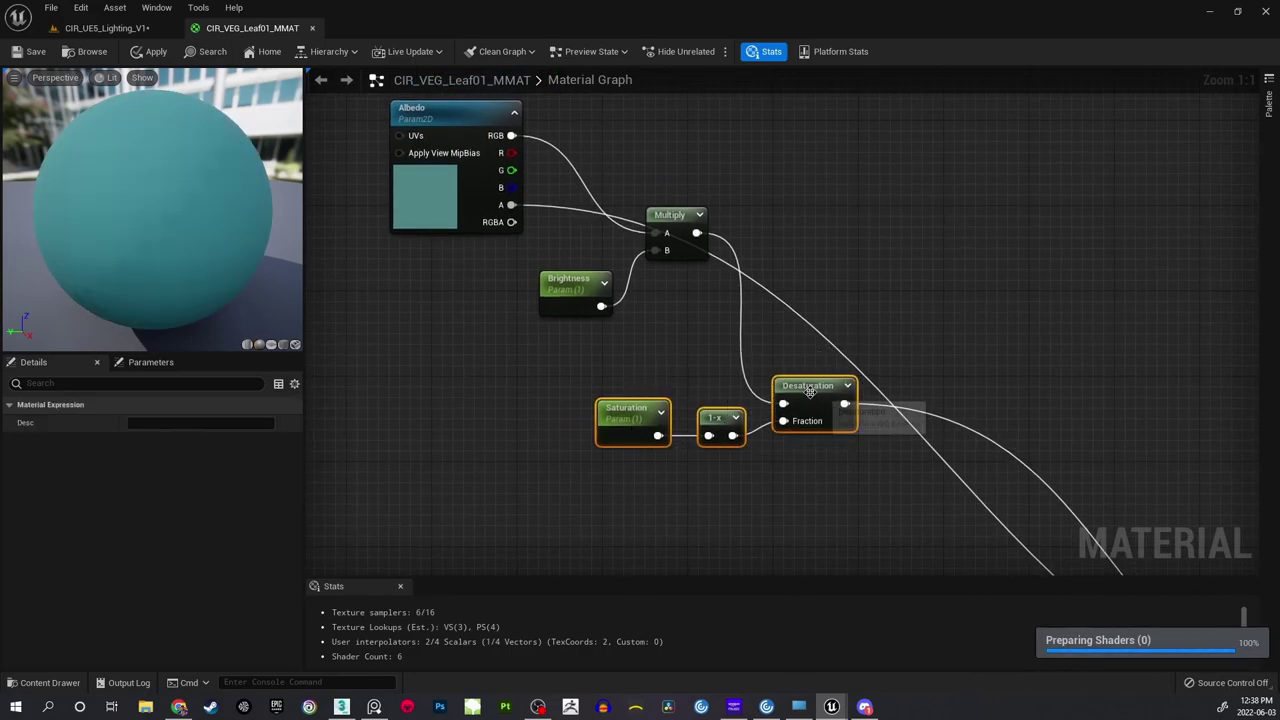
left_click_drag(809, 391, 808, 323)
left_click(864, 241)
right_click_drag(864, 241, 874, 293)
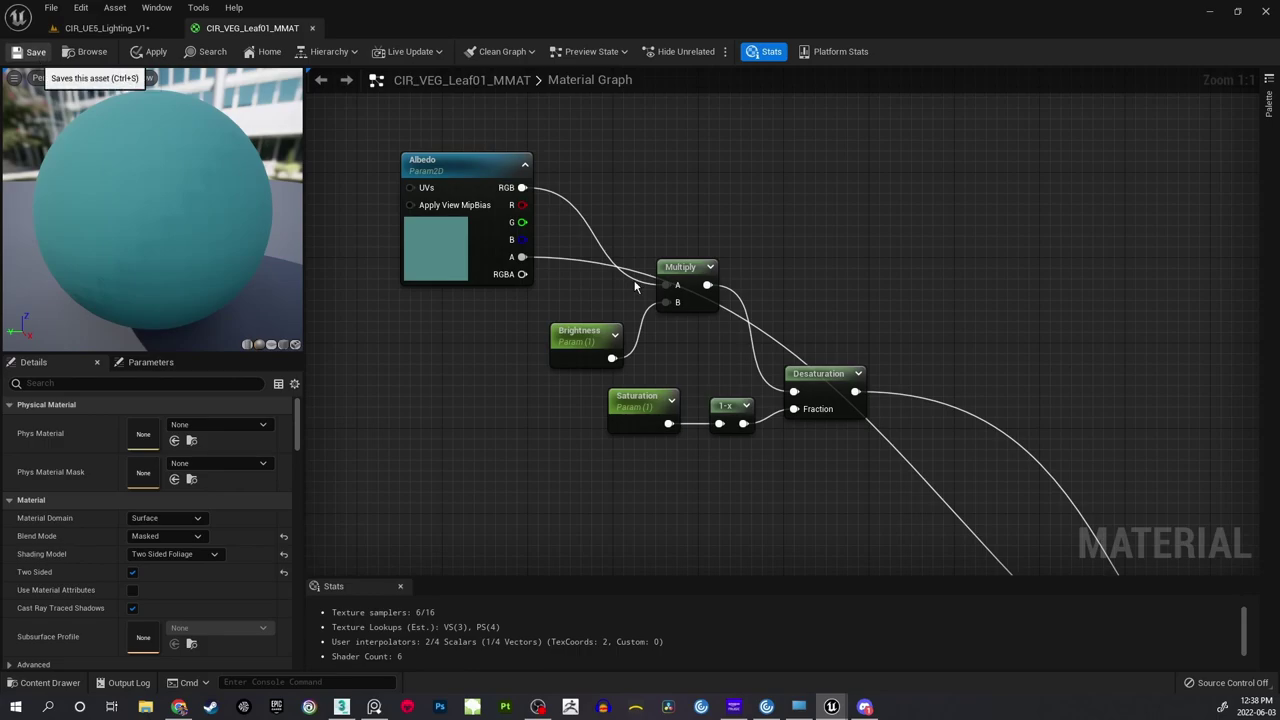
left_click(34, 51)
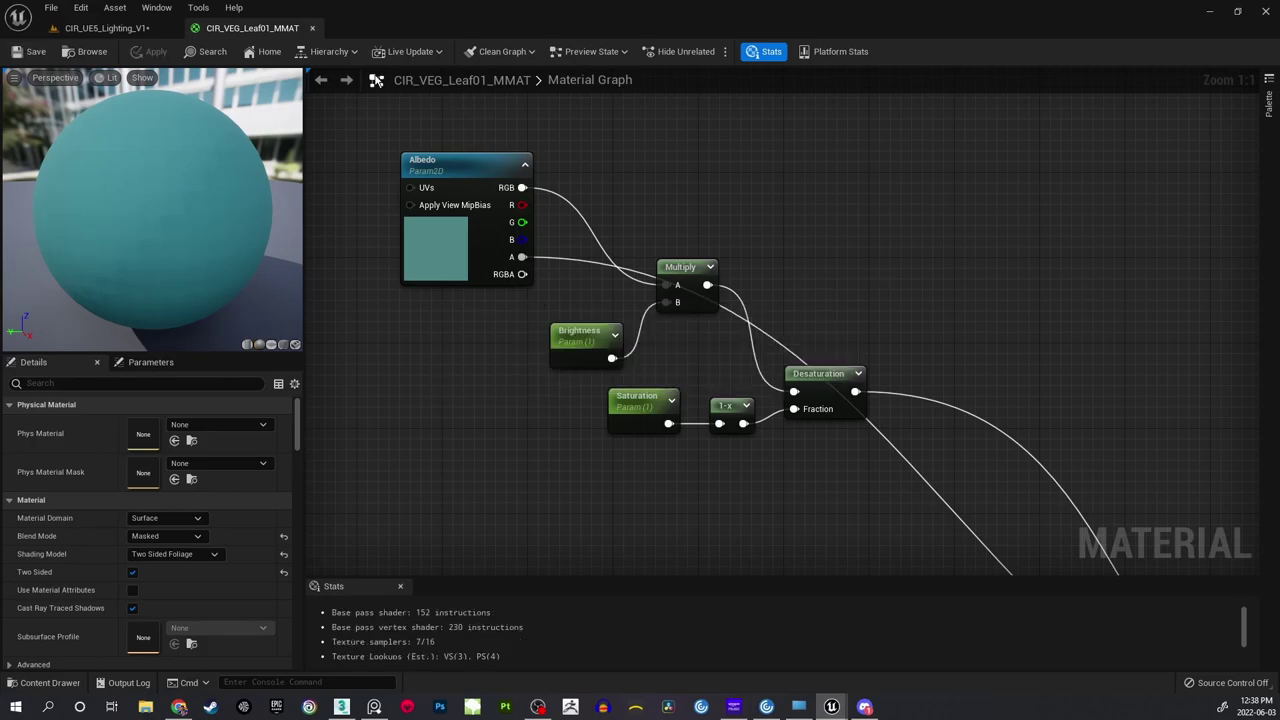
Bring up the leaf material instance over the level again and test Saturation values of 0 and 3 on the plant.
left_click(108, 28)
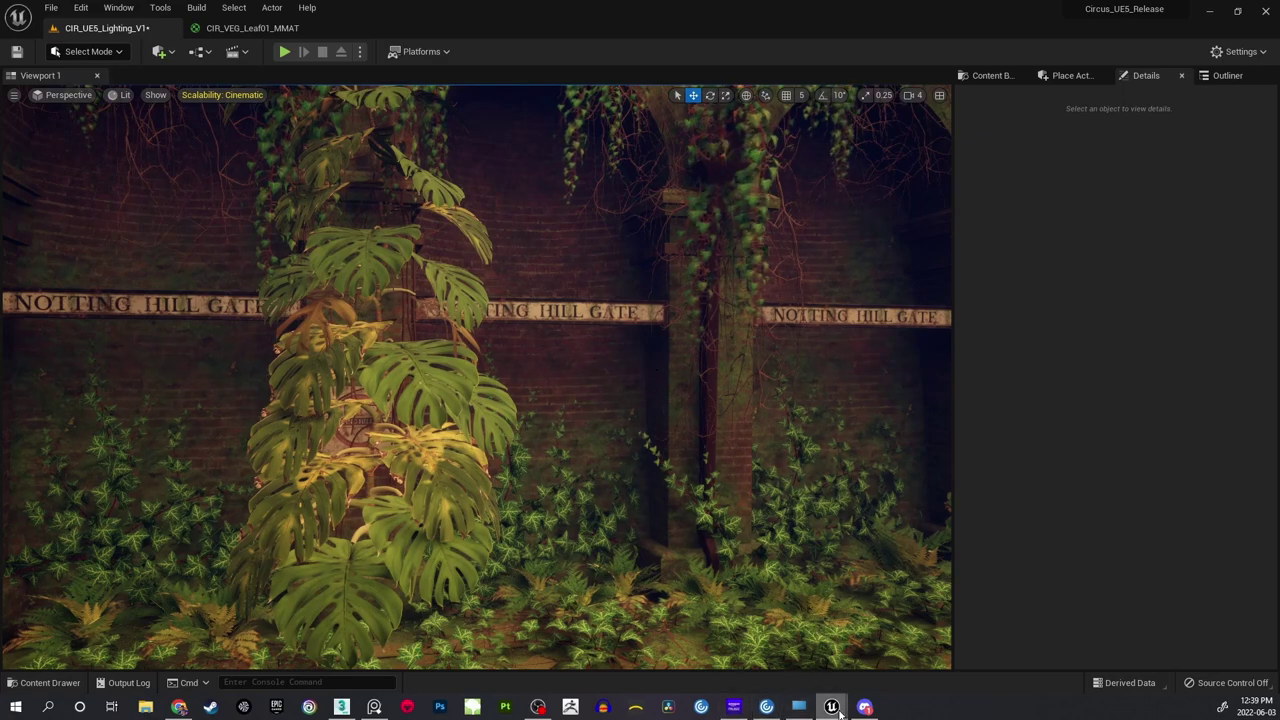
mouse_move(830, 703)
left_click(892, 665)
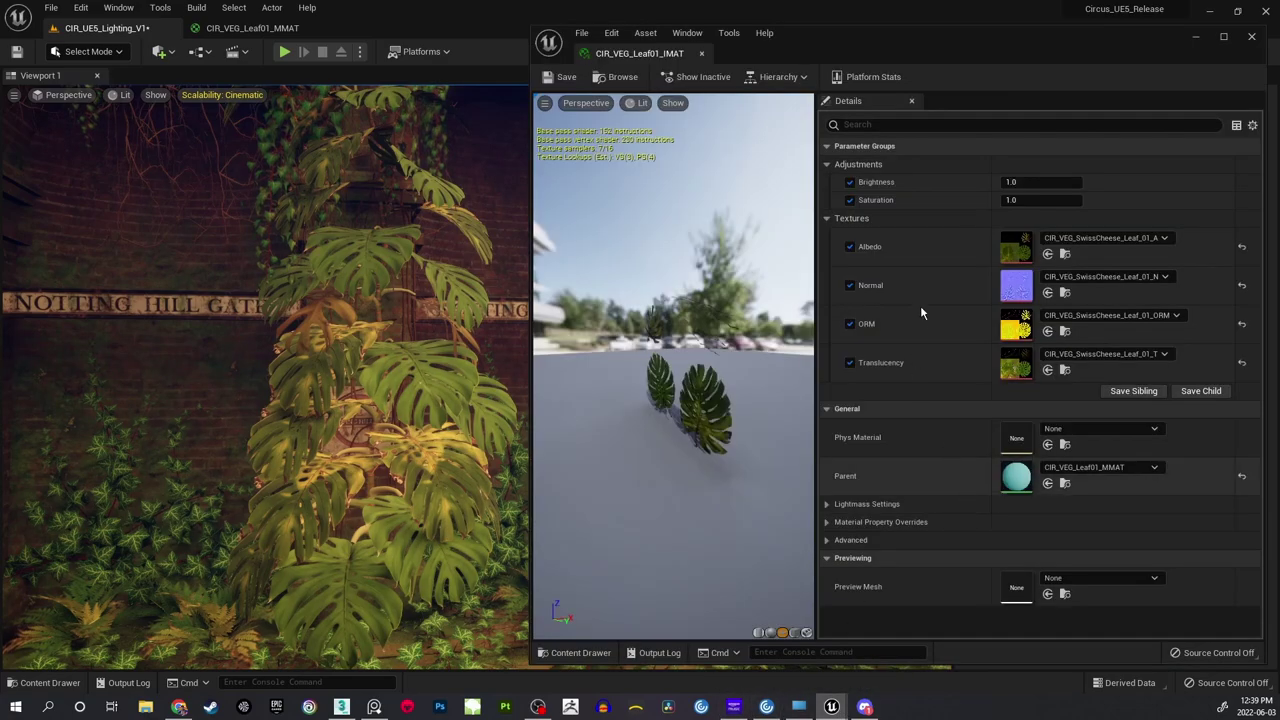
left_click(1057, 199)
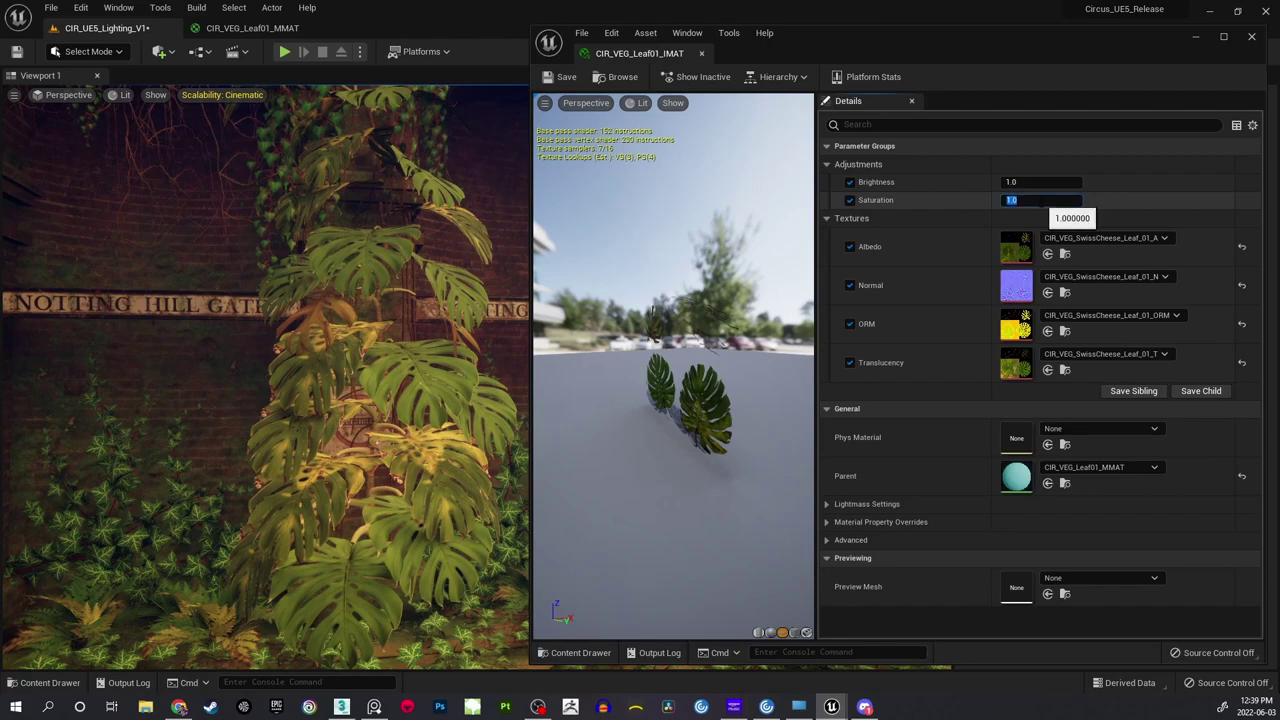
type("0")
key("Return")
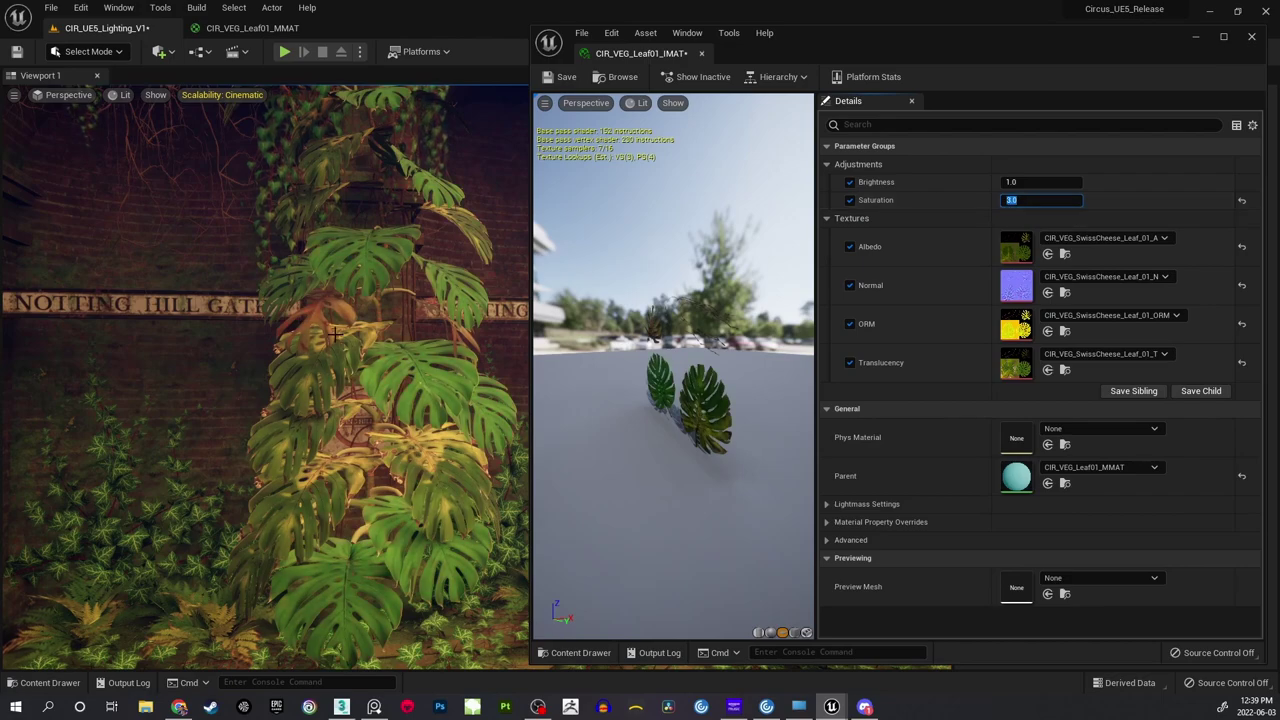
right_click_drag(345, 335, 445, 338)
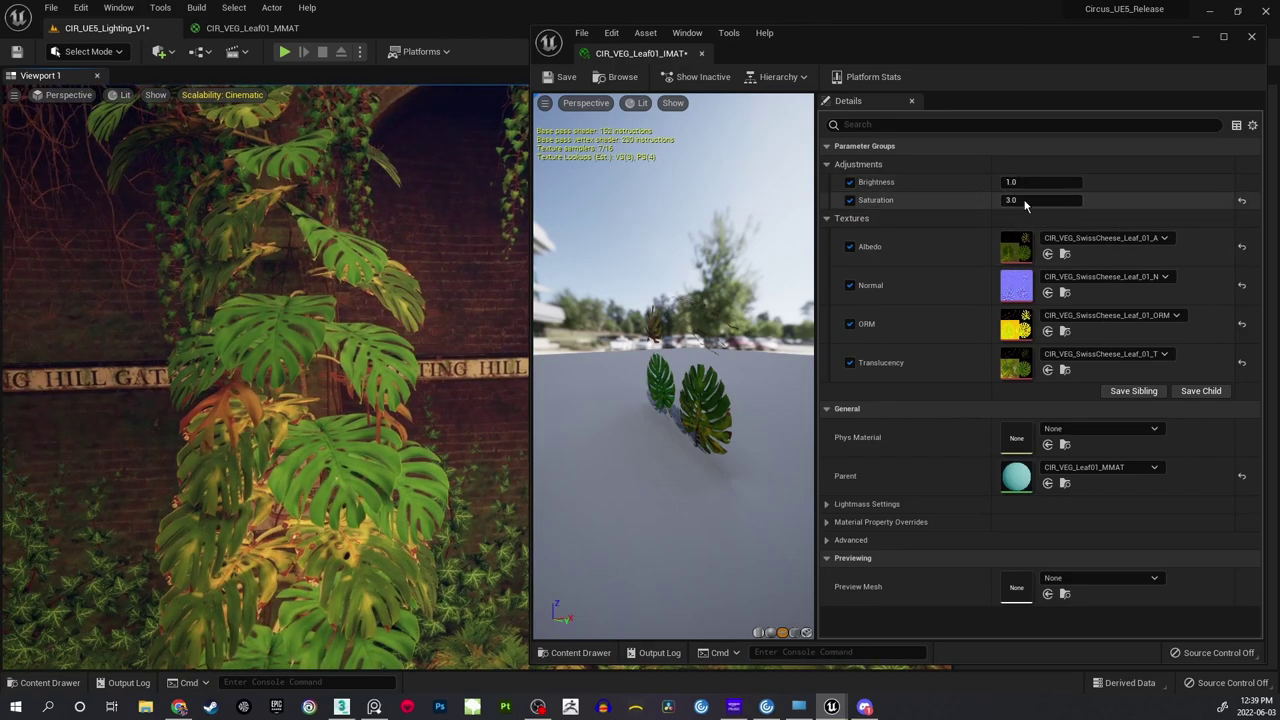
Restore the leaf instance's Saturation to 1.0, save it, and minimize the instance window.
left_click(1016, 200)
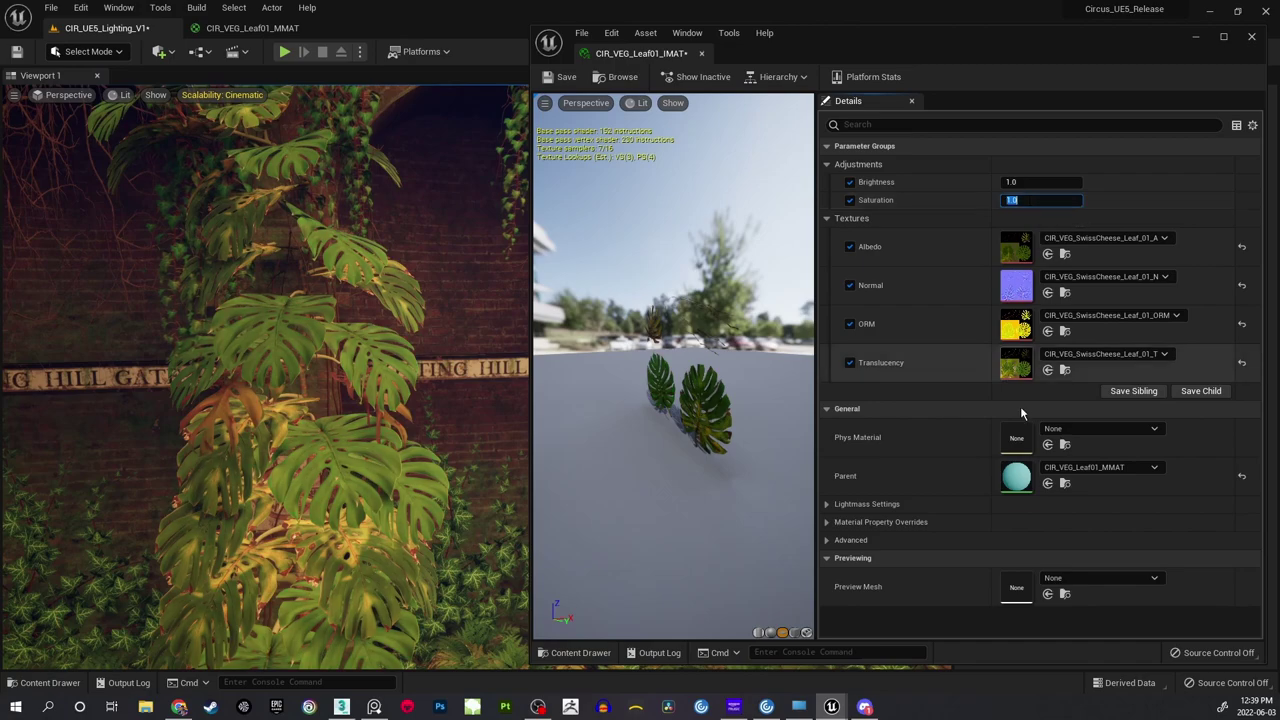
left_click(553, 81)
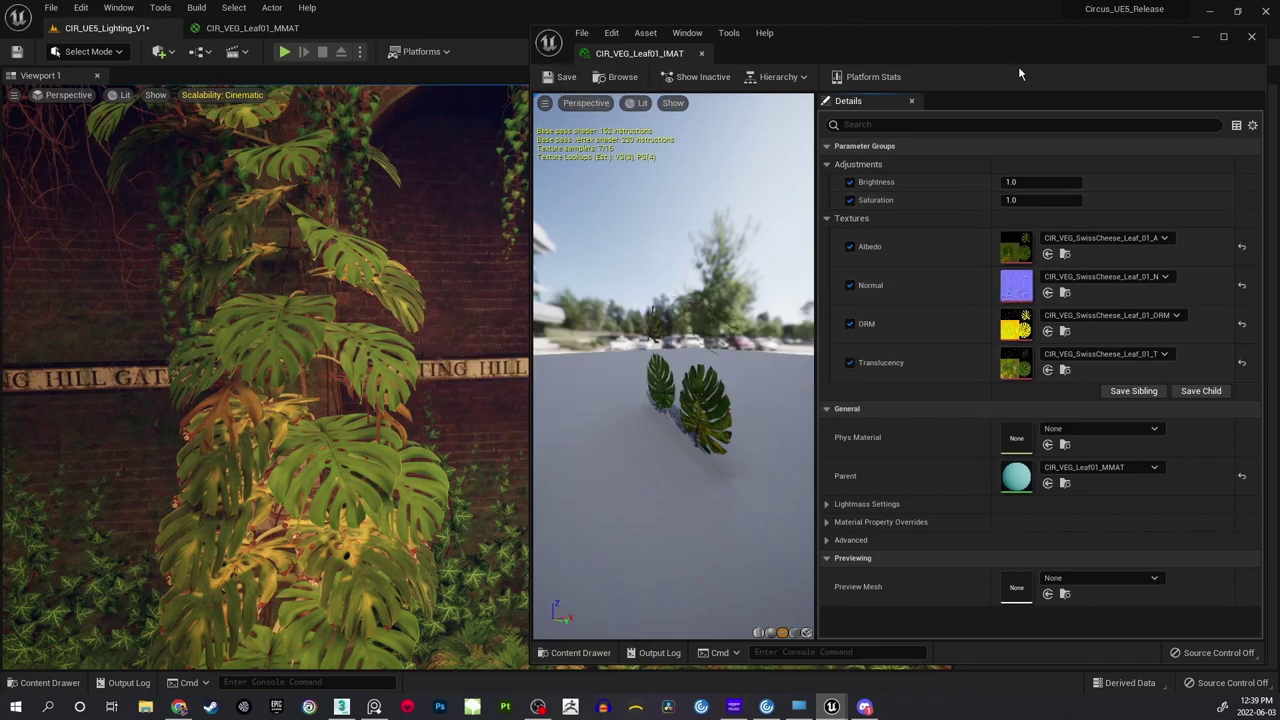
left_click(1196, 38)
Examine the lighting and color of the upper monstera leaves in the level, and return to the CIR_VEG_Leaf01_MMAT graph.
mouse_move(587, 341)
right_mouse_down()
mouse_move(425, 340)
mouse_move(400, 375)
mouse_move(410, 385)
mouse_move(398, 270)
mouse_move(572, 340)
right_mouse_up()
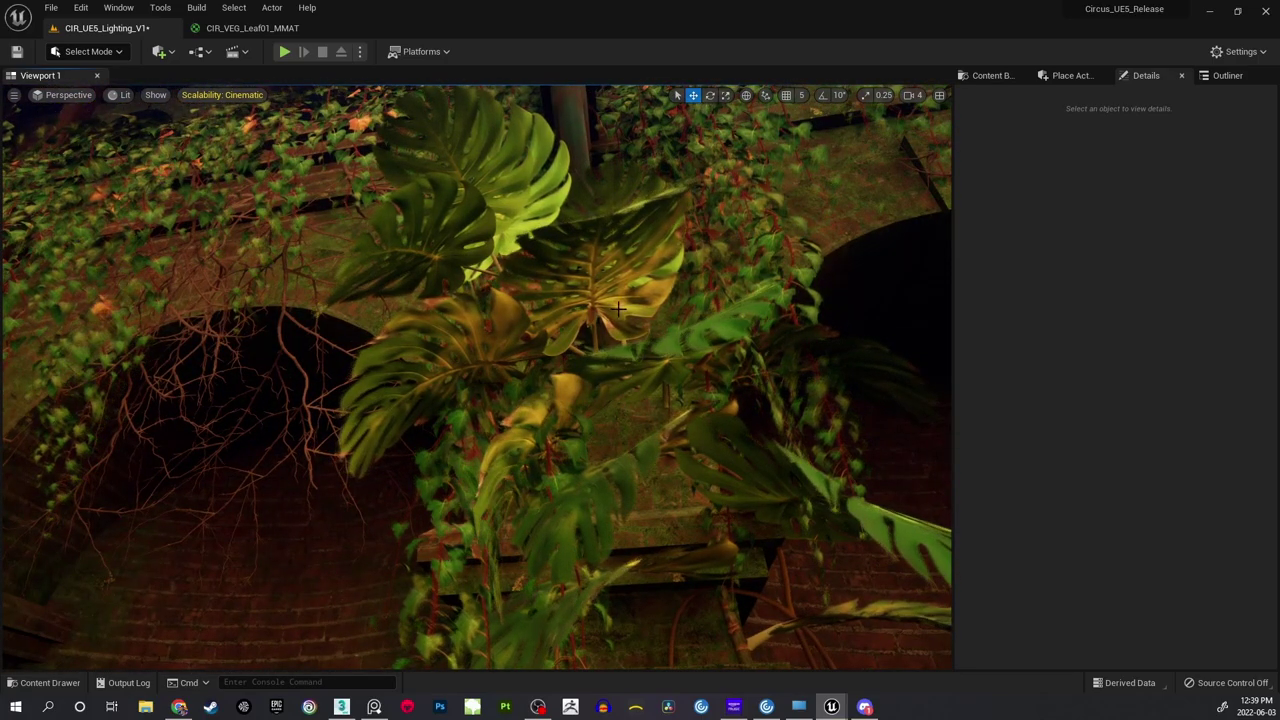
right_click_drag(572, 340, 572, 340)
right_click_drag(428, 568, 428, 568)
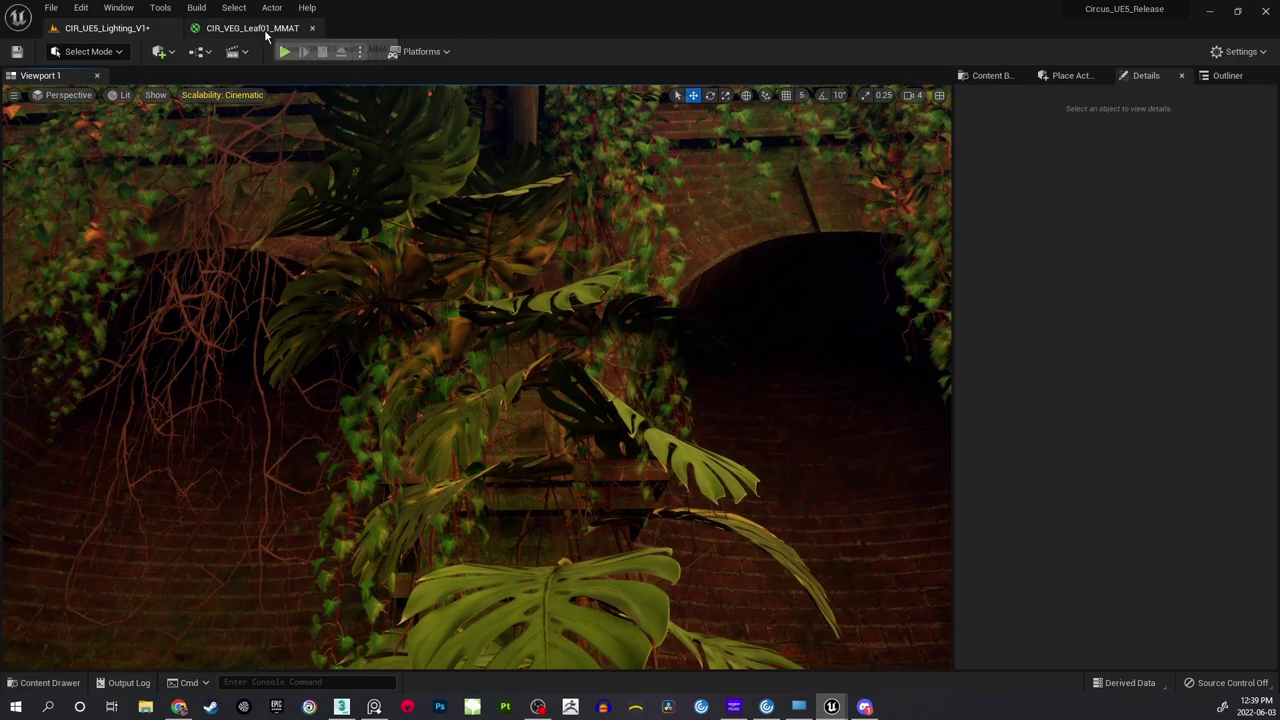
left_click(262, 28)
scroll(766, 268, "down", 4)
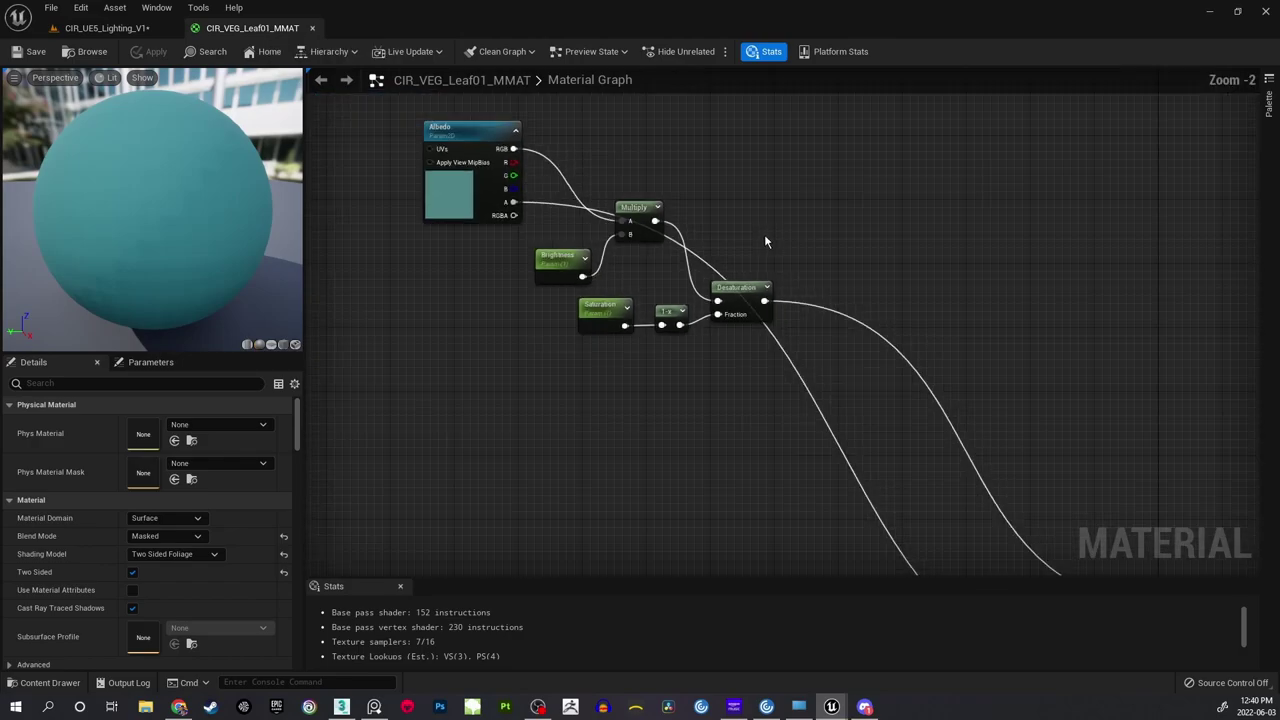
Add a TwoSidedTexturing node in open space beyond the Desaturation node.
right_click_drag(860, 295, 766, 227)
scroll(769, 226, "up", 1)
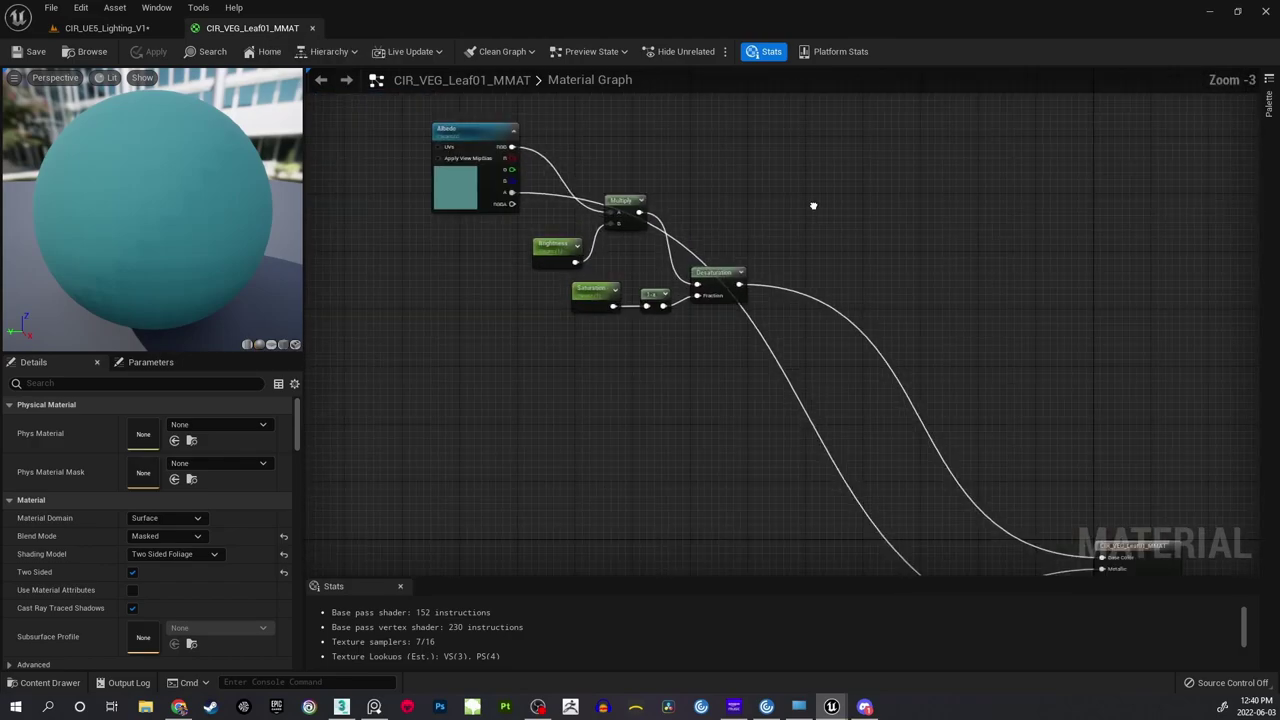
right_click_drag(867, 204, 811, 268)
right_click(811, 268)
type("two")
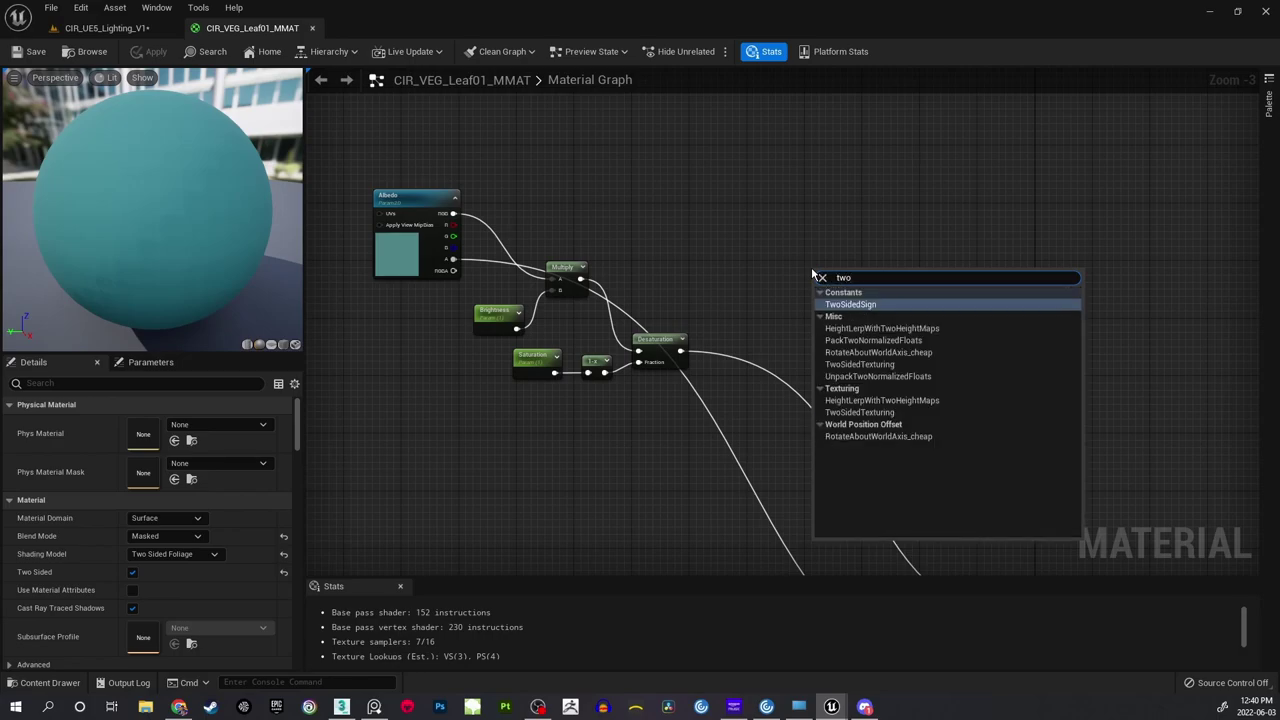
left_click(872, 413)
right_click_drag(857, 366, 879, 279)
left_click_drag(901, 191, 931, 249)
left_click(820, 315)
scroll(820, 315, "up", 3)
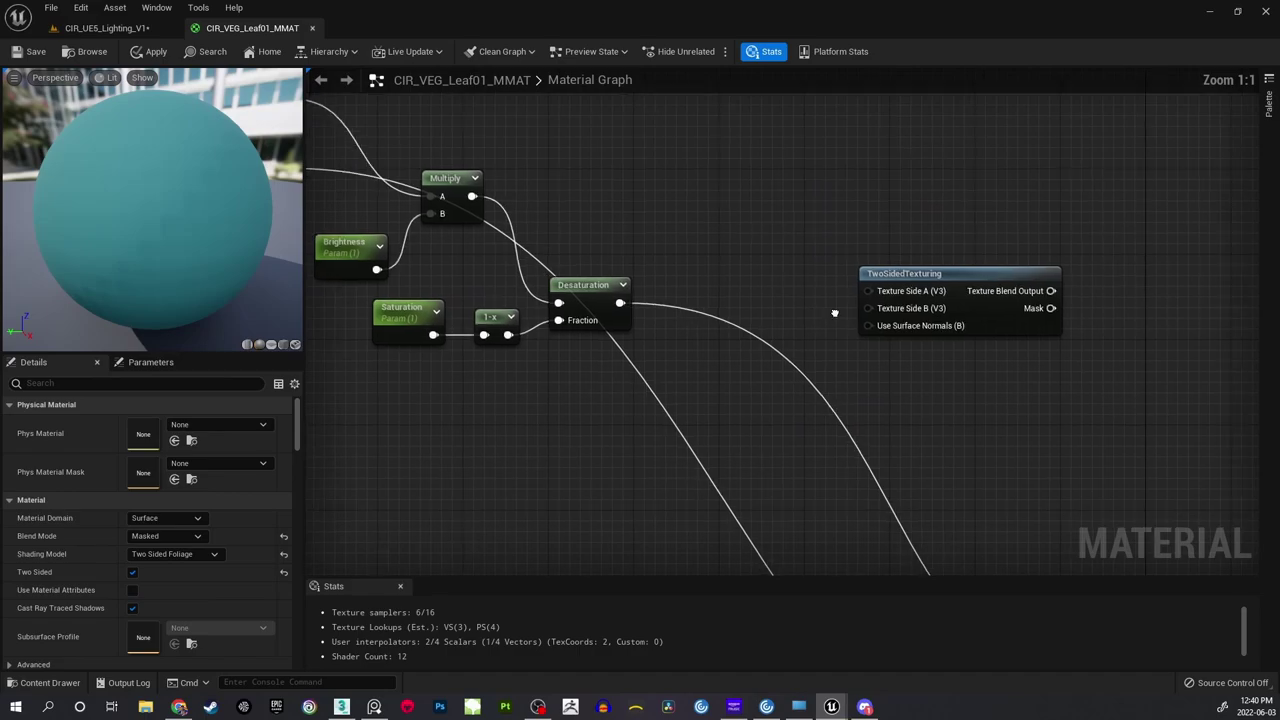
Examine the TwoSidedTexturing node's texture side inputs, blend output and mask in relation to the albedo adjustment chain.
right_click_drag(776, 254, 780, 292)
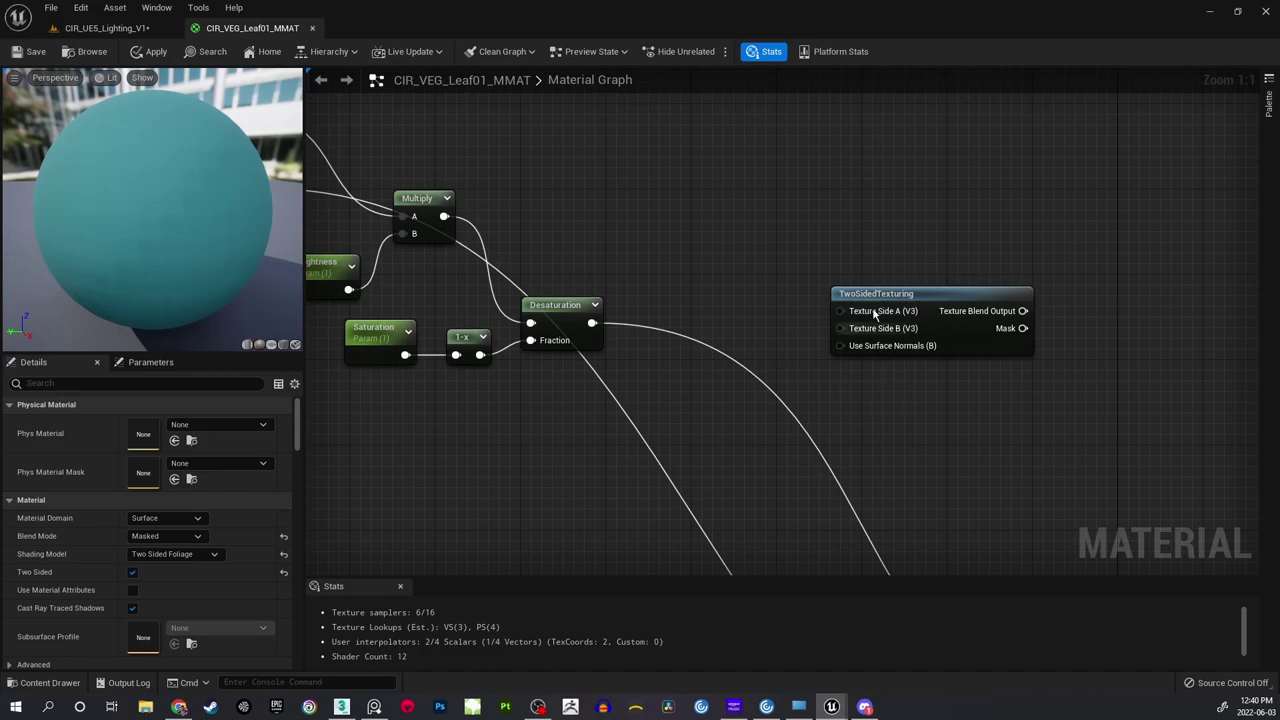
left_click_drag(871, 288, 871, 299)
left_click(888, 377)
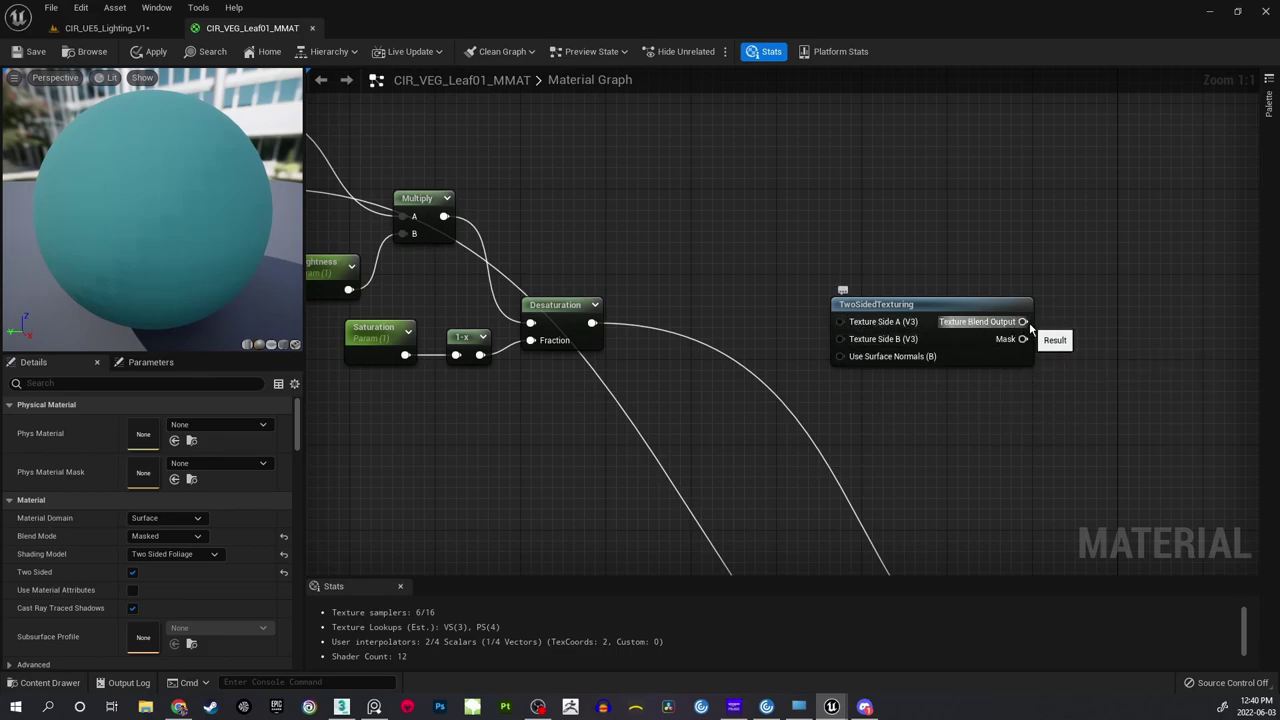
right_click_drag(1042, 471, 869, 306)
scroll(869, 306, "down", 2)
right_click_drag(881, 353, 864, 293)
scroll(789, 270, "up", 2)
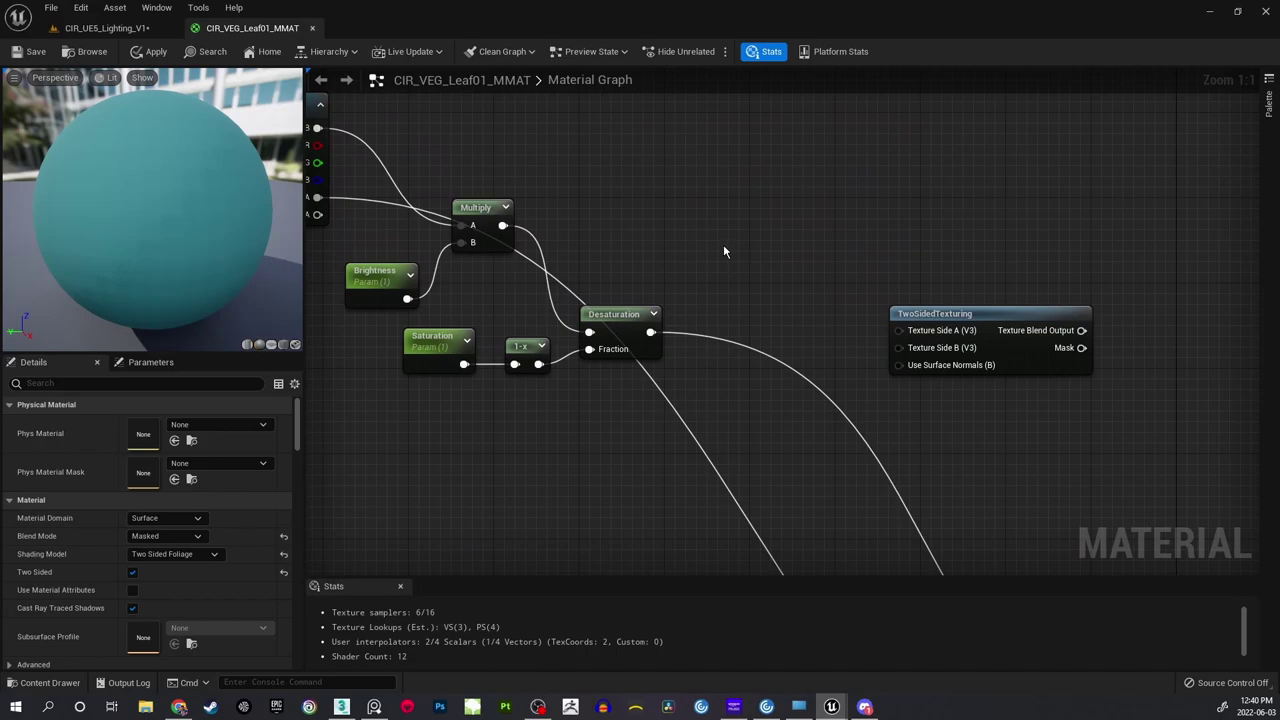
right_click_drag(723, 251, 781, 297)
left_click_drag(1000, 359, 1004, 306)
left_click(866, 298)
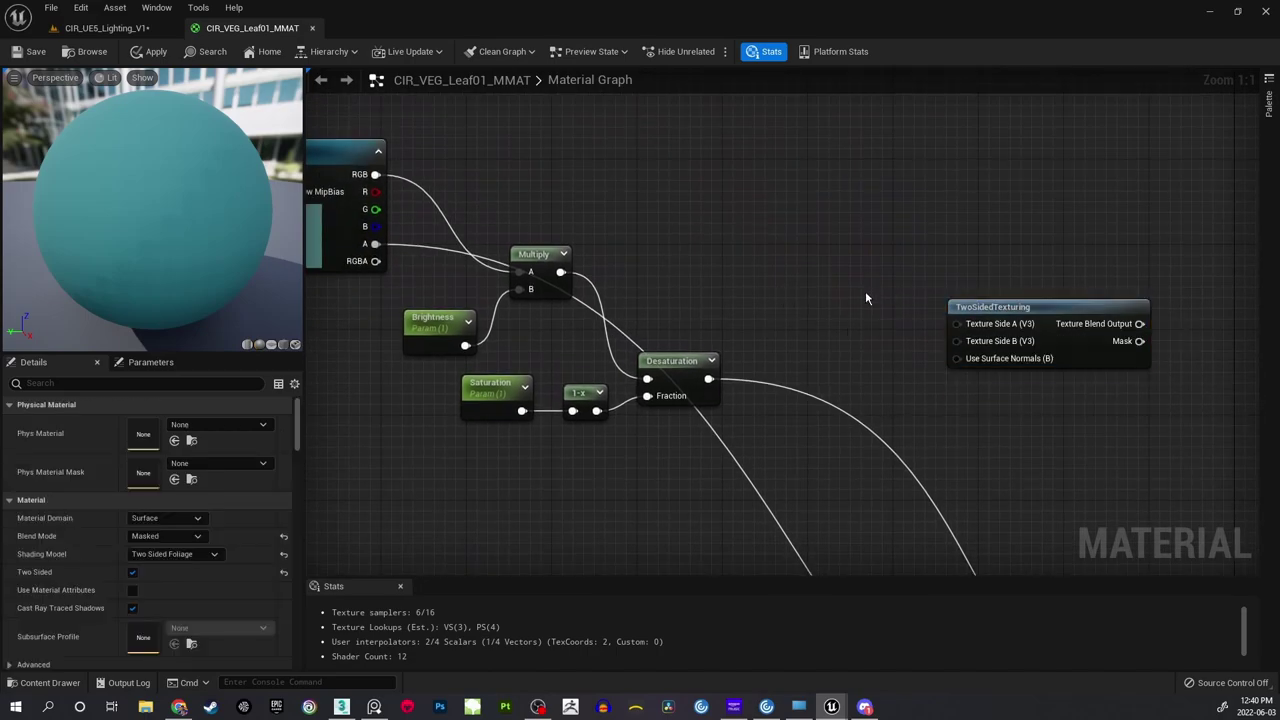
right_click_drag(822, 309, 853, 293)
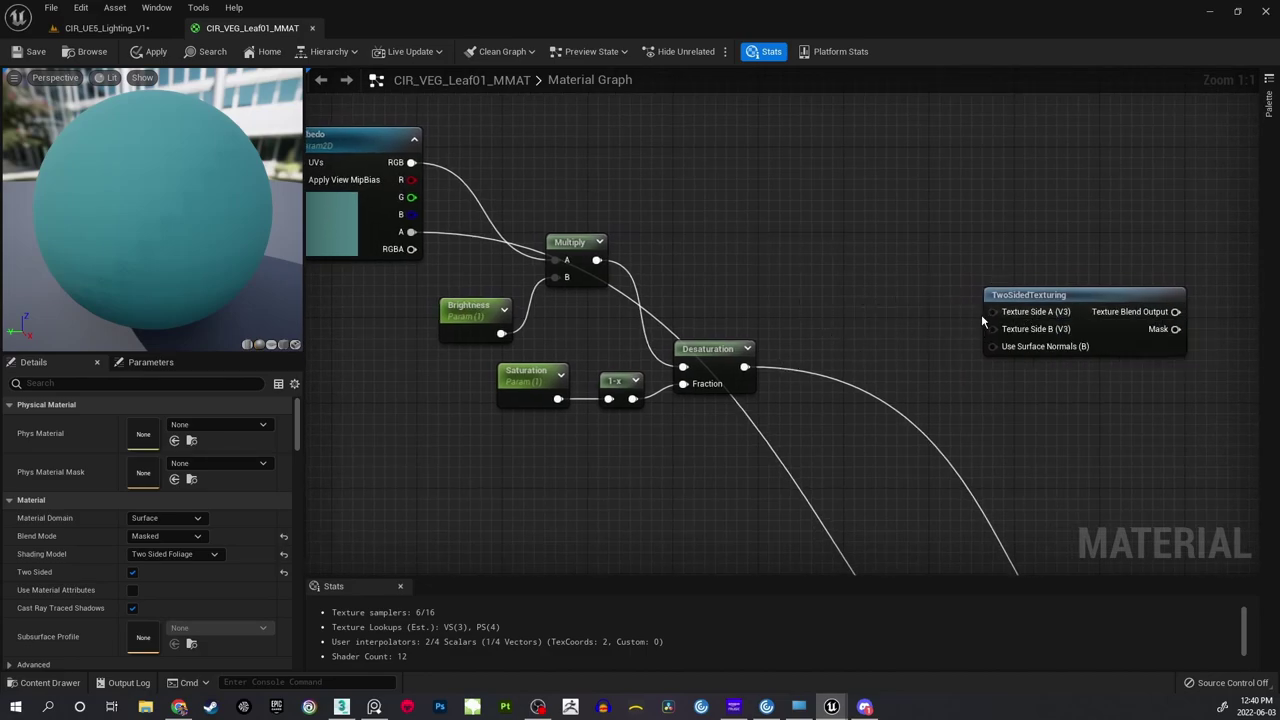
right_click_drag(680, 249, 721, 243)
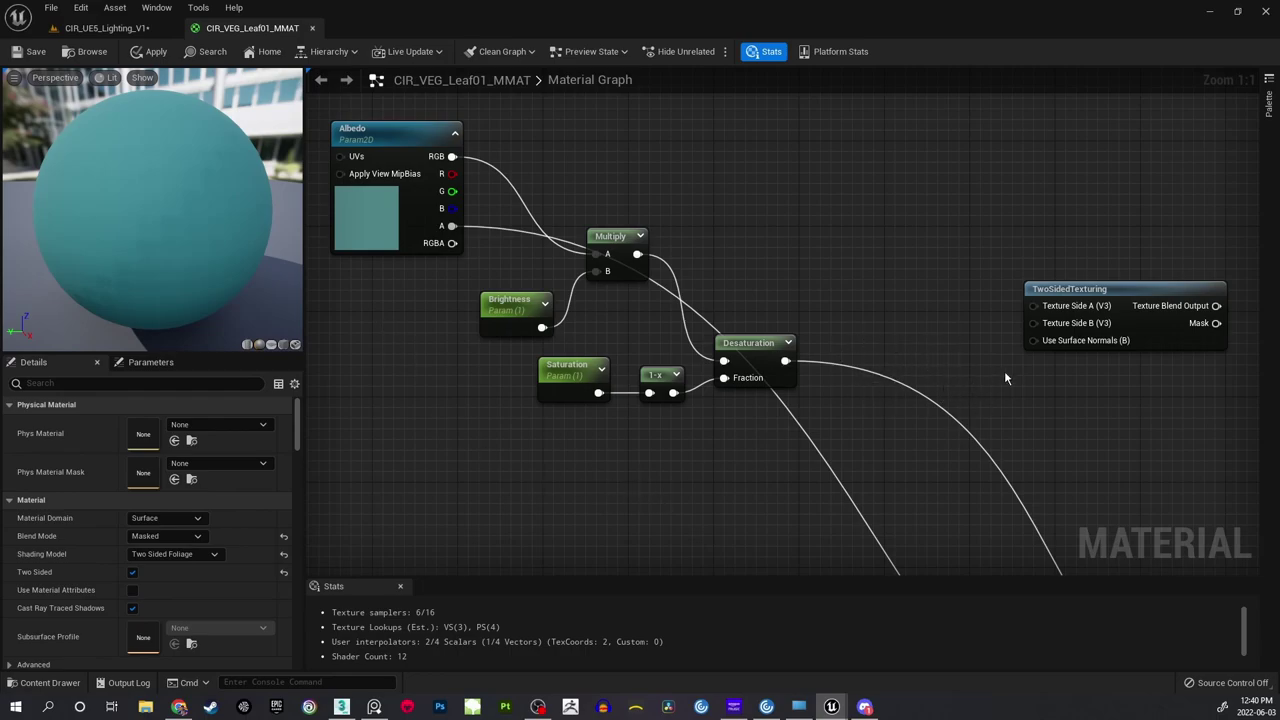
right_click_drag(998, 386, 869, 357)
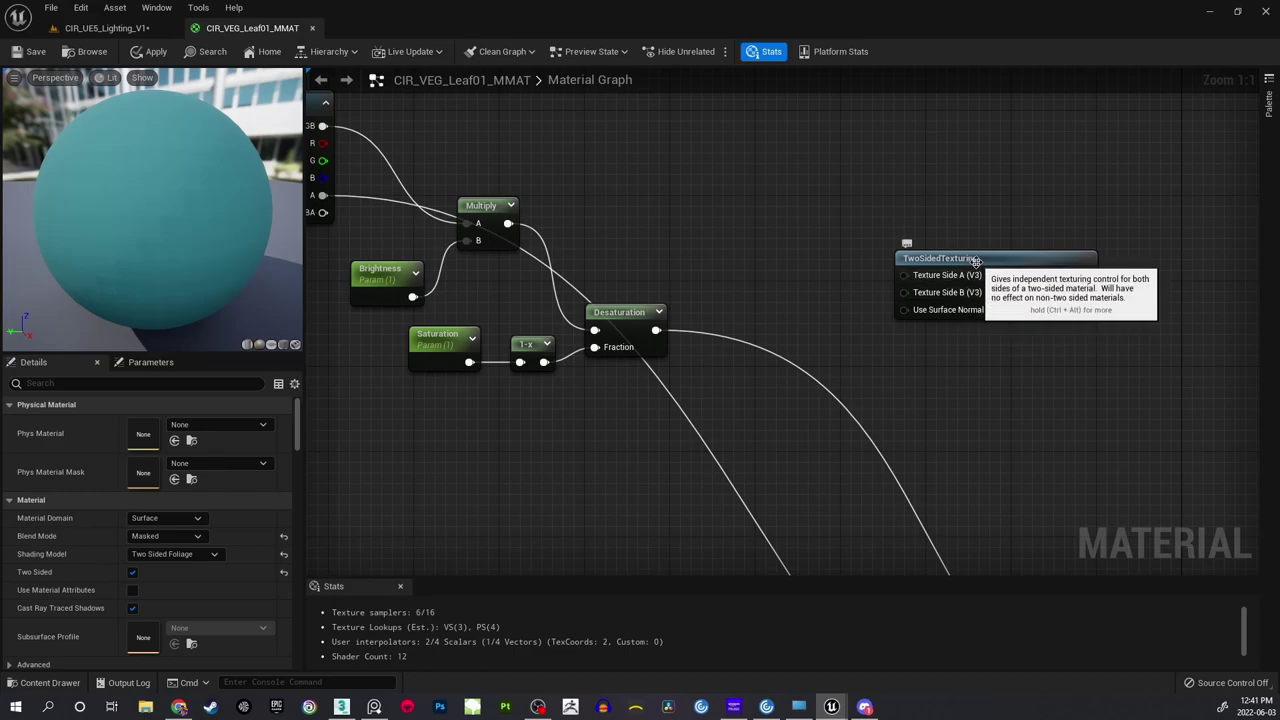
left_click_drag(976, 262, 997, 262)
left_click(770, 280)
right_click_drag(758, 281, 755, 318)
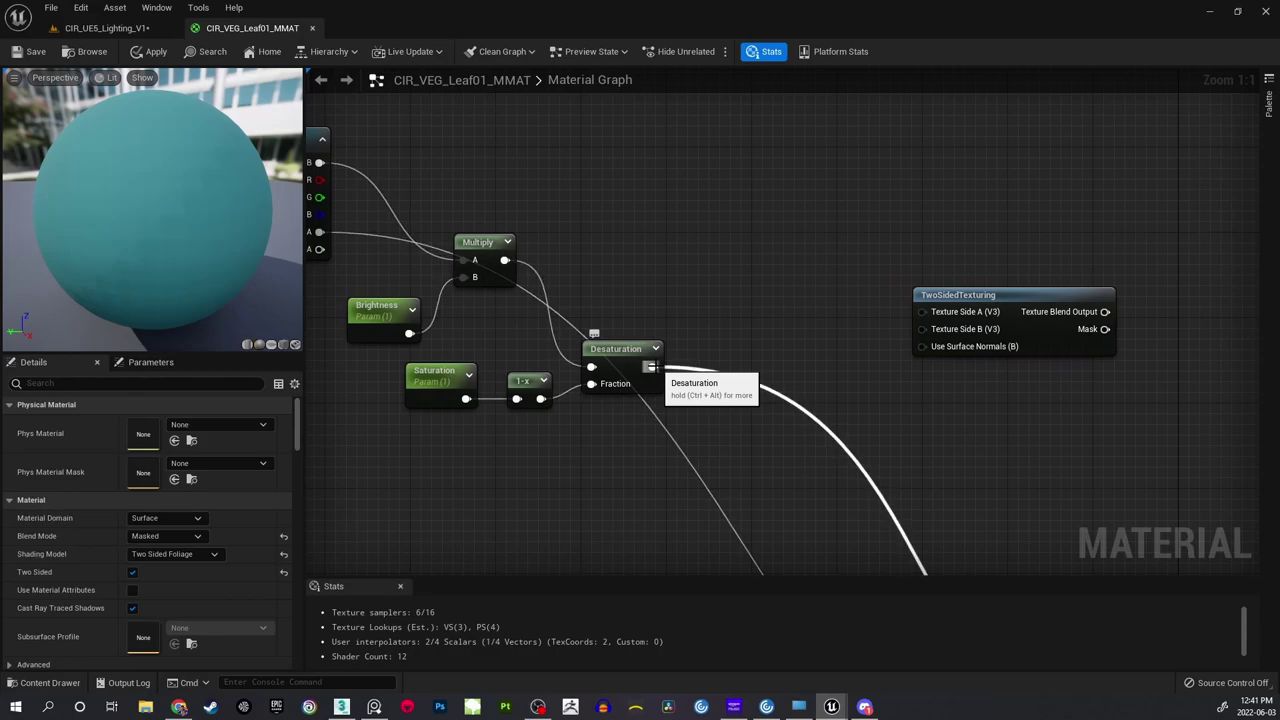
Move the Albedo texture node away from the Multiply node and place TwoSidedTexturing in the gap between Albedo and Brightness.
right_click_drag(949, 272, 1105, 305)
left_click_drag(1121, 332, 679, 171)
right_click_drag(615, 178, 786, 246)
scroll(725, 244, "down", 1)
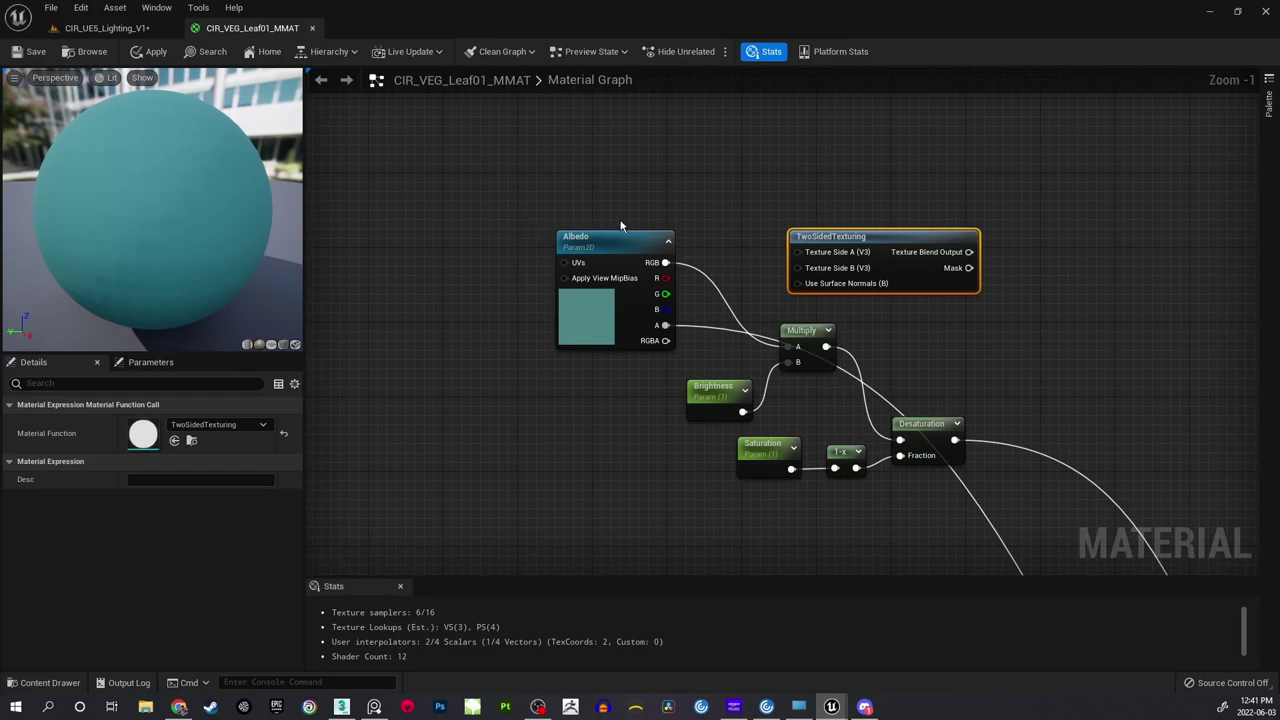
left_click_drag(600, 234, 323, 191)
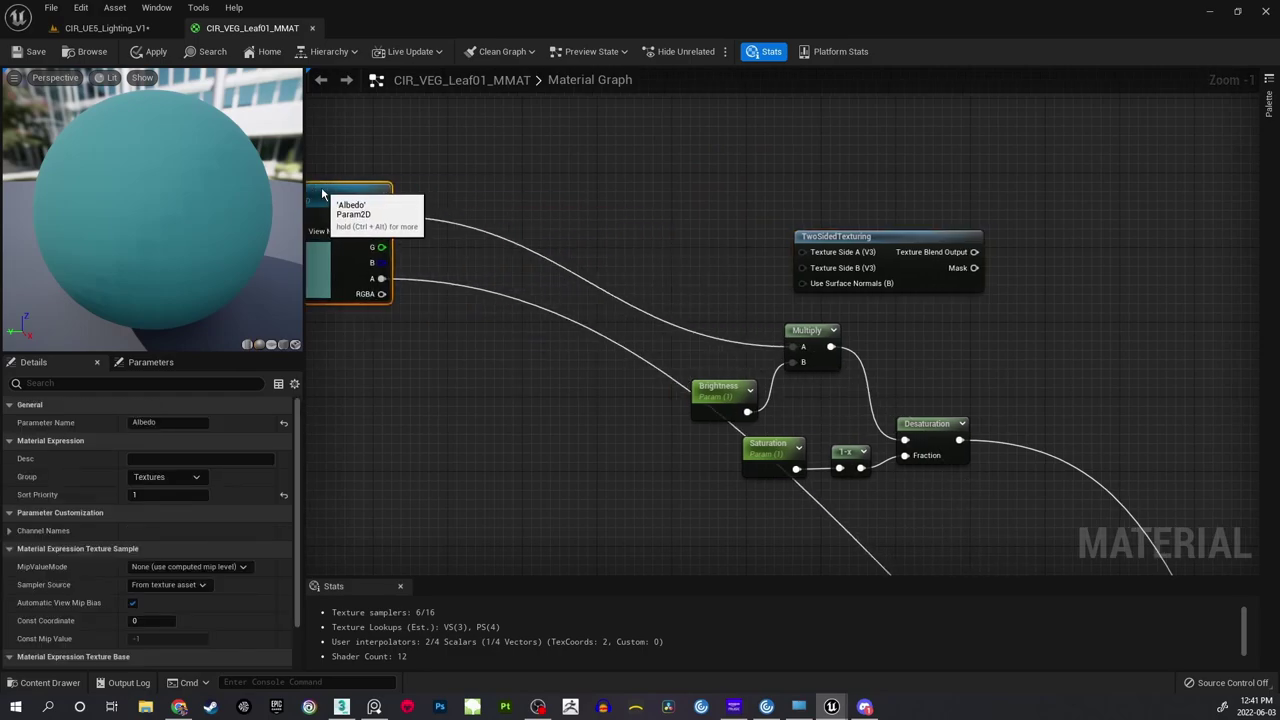
left_click(608, 186)
right_click_drag(610, 188, 798, 154)
left_click_drag(1106, 194, 733, 371)
left_click(647, 311)
right_click_drag(647, 311, 745, 292)
scroll(717, 273, "up", 1)
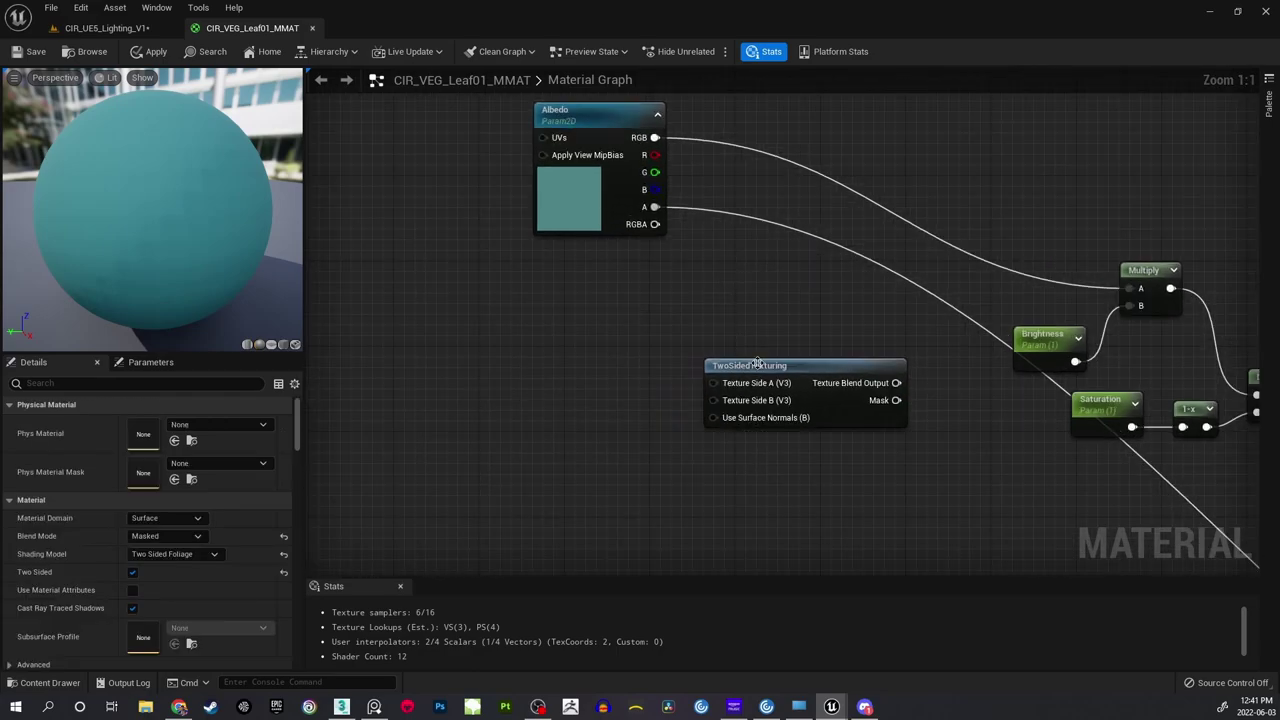
left_click(757, 340)
left_click(702, 250)
Connect Albedo's RGB output to Texture Side A of TwoSidedTexturing and space the Albedo node farther from it.
right_click_drag(702, 250, 724, 257)
left_click_drag(678, 148, 742, 369)
right_click_drag(603, 294, 680, 317)
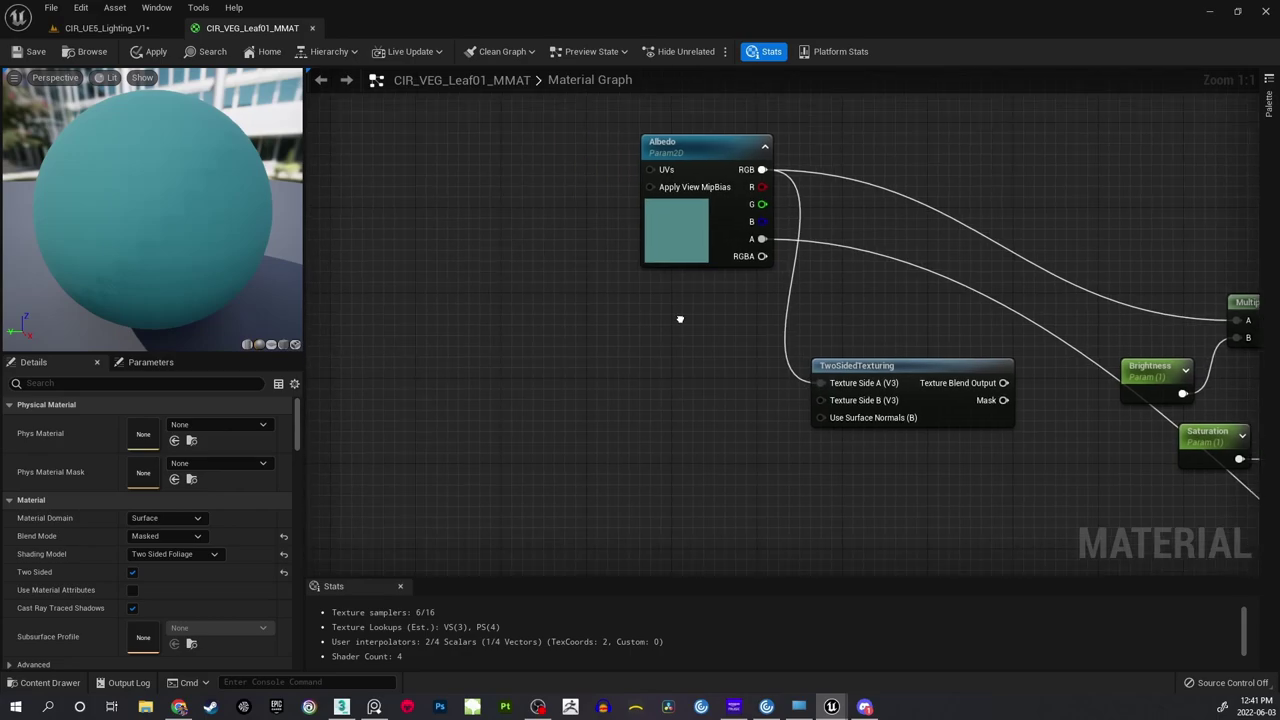
scroll(763, 314, "down", 1)
left_click_drag(750, 180, 598, 171)
left_click(746, 136)
right_click_drag(709, 304, 737, 297)
scroll(737, 234, "up", 1)
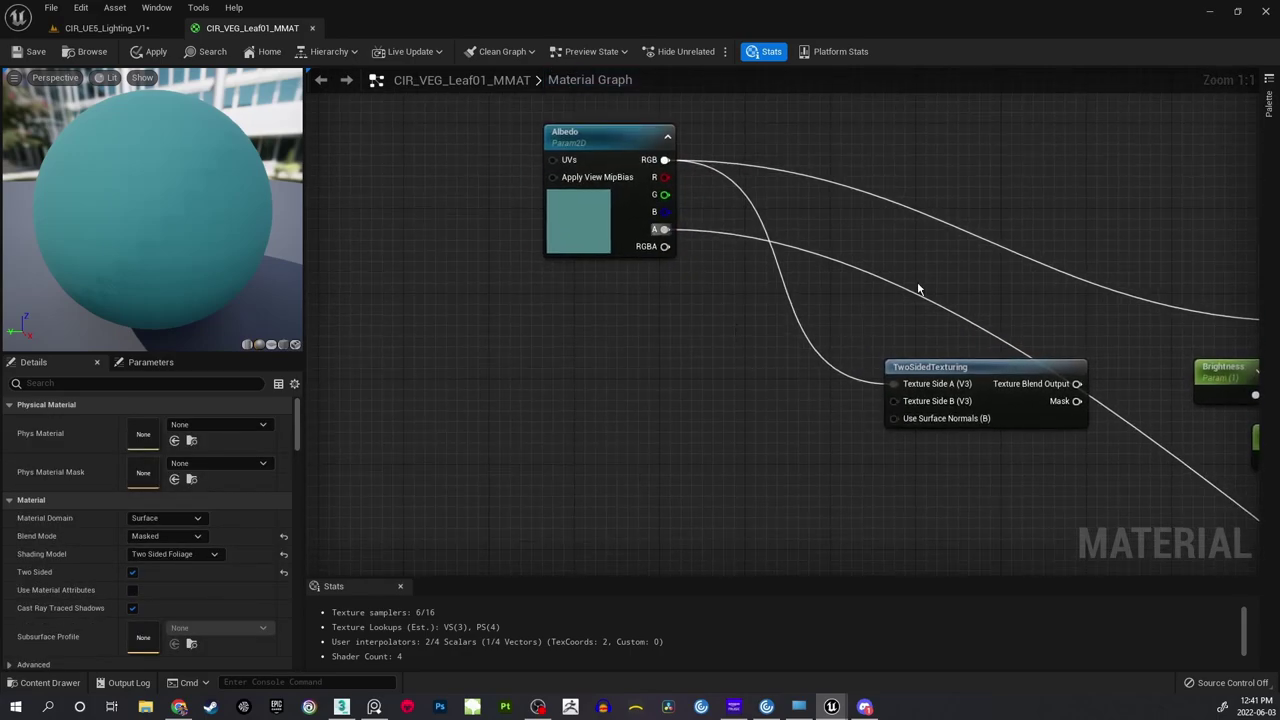
Add a Constant node below the Albedo node, ahead of the TwoSidedTexturing inputs.
right_click_drag(727, 400, 691, 375)
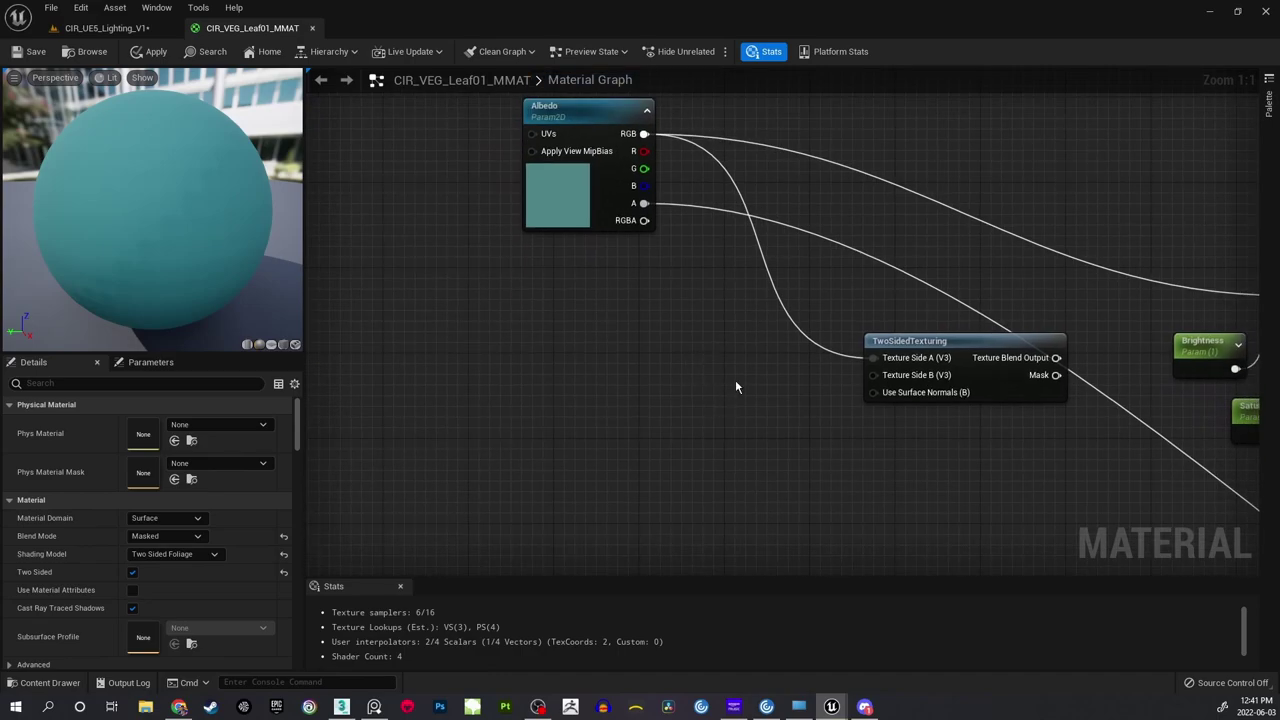
right_click(698, 347)
left_click(655, 343)
left_click(688, 391)
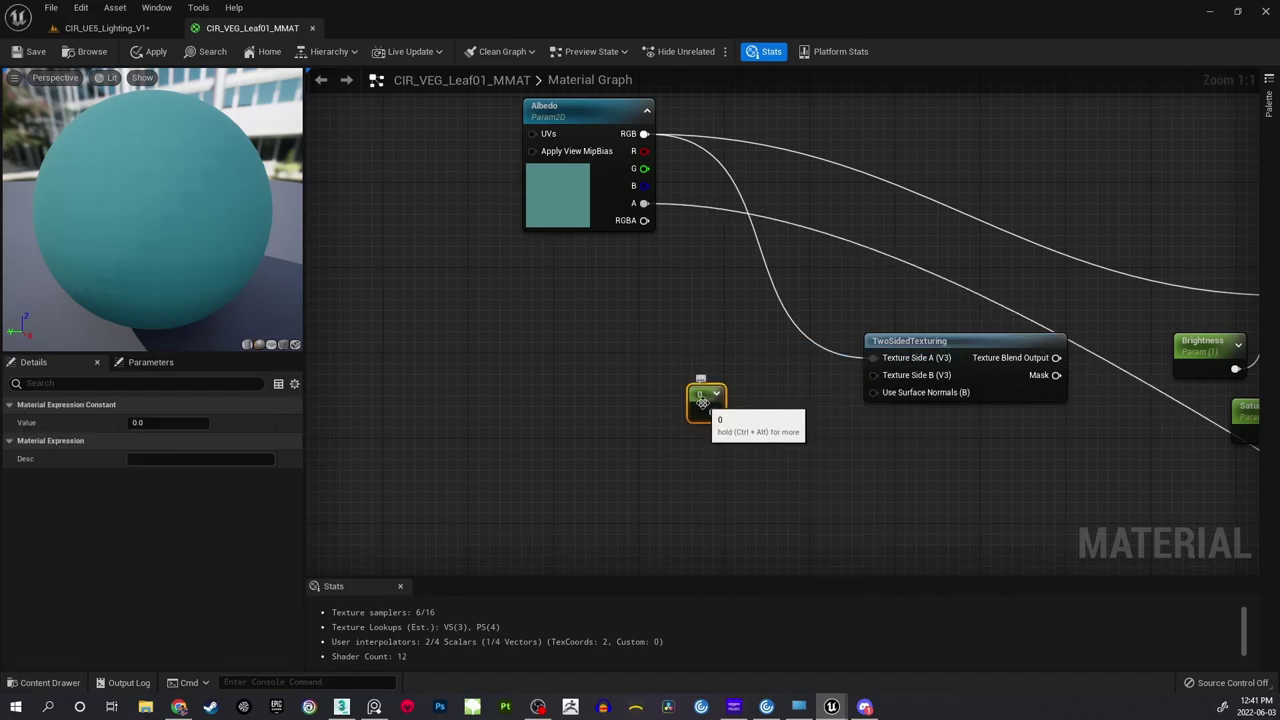
left_click_drag(696, 401, 713, 455)
right_click_drag(819, 454, 763, 371)
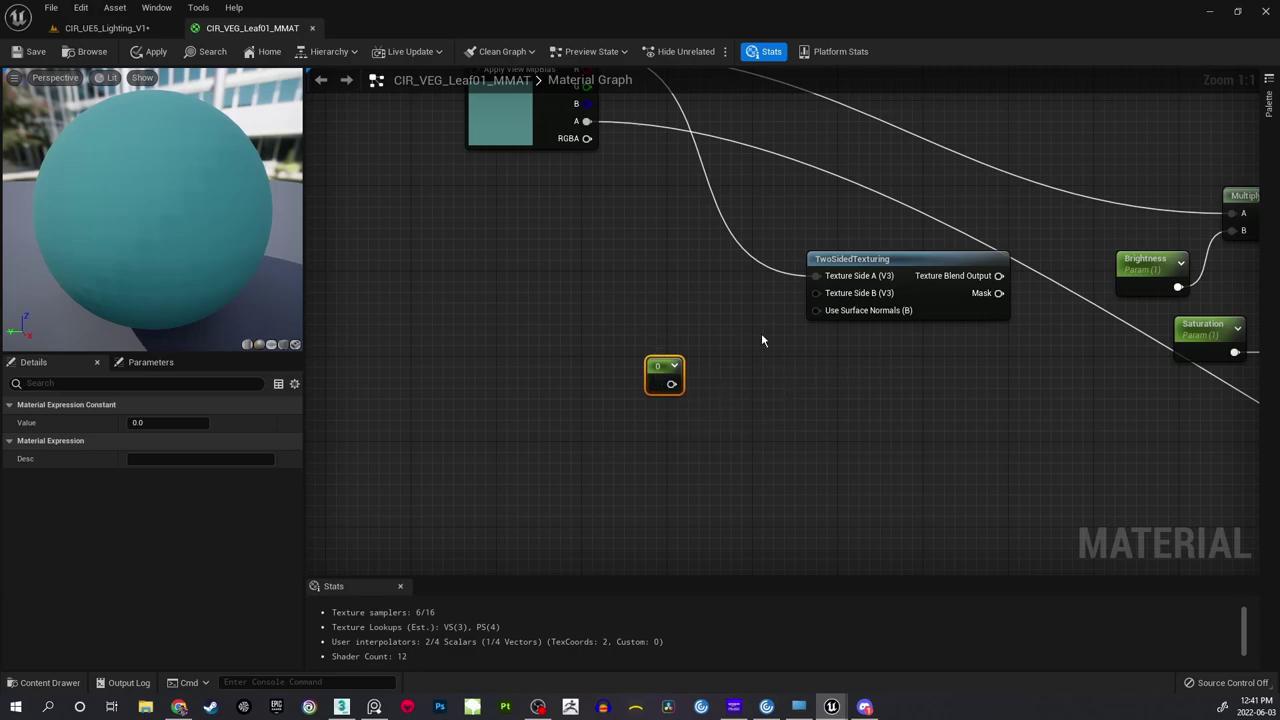
Convert the constant to a parameter named RearBrightness with a default value of 1.0 in the Adjustments group.
right_click(660, 383)
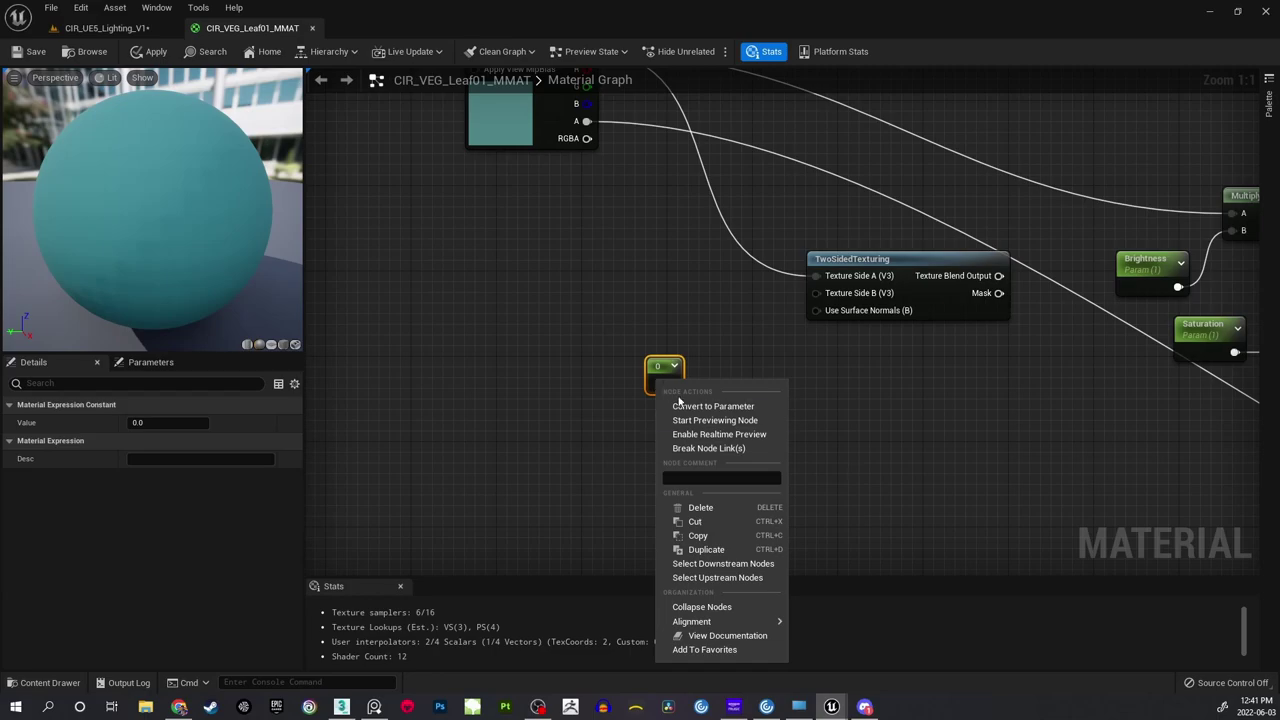
left_click(729, 407)
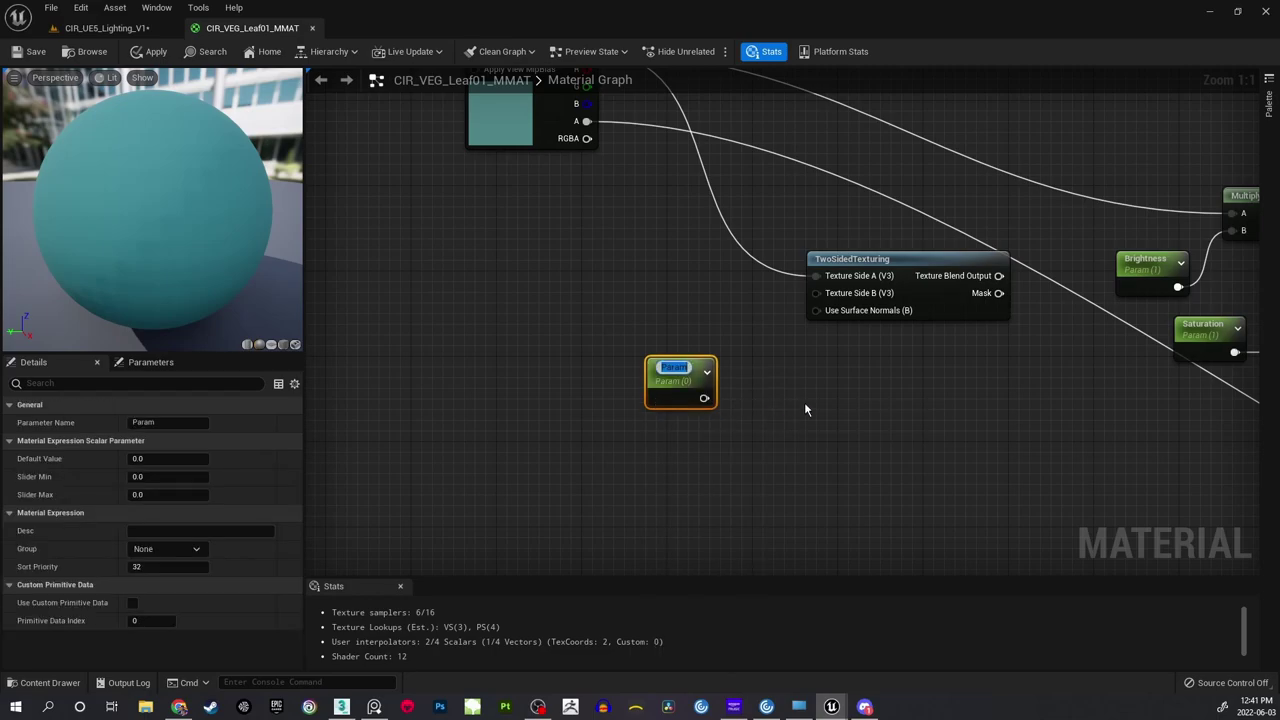
type("RearBrightness")
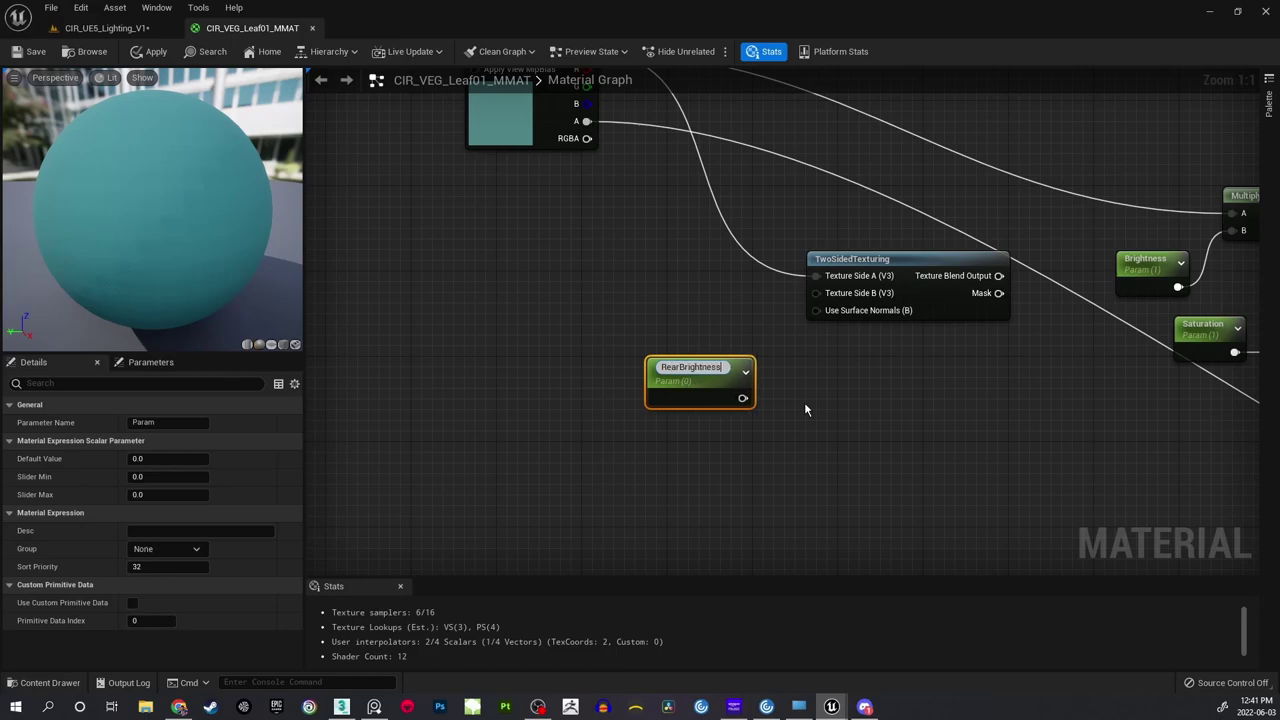
key("Return")
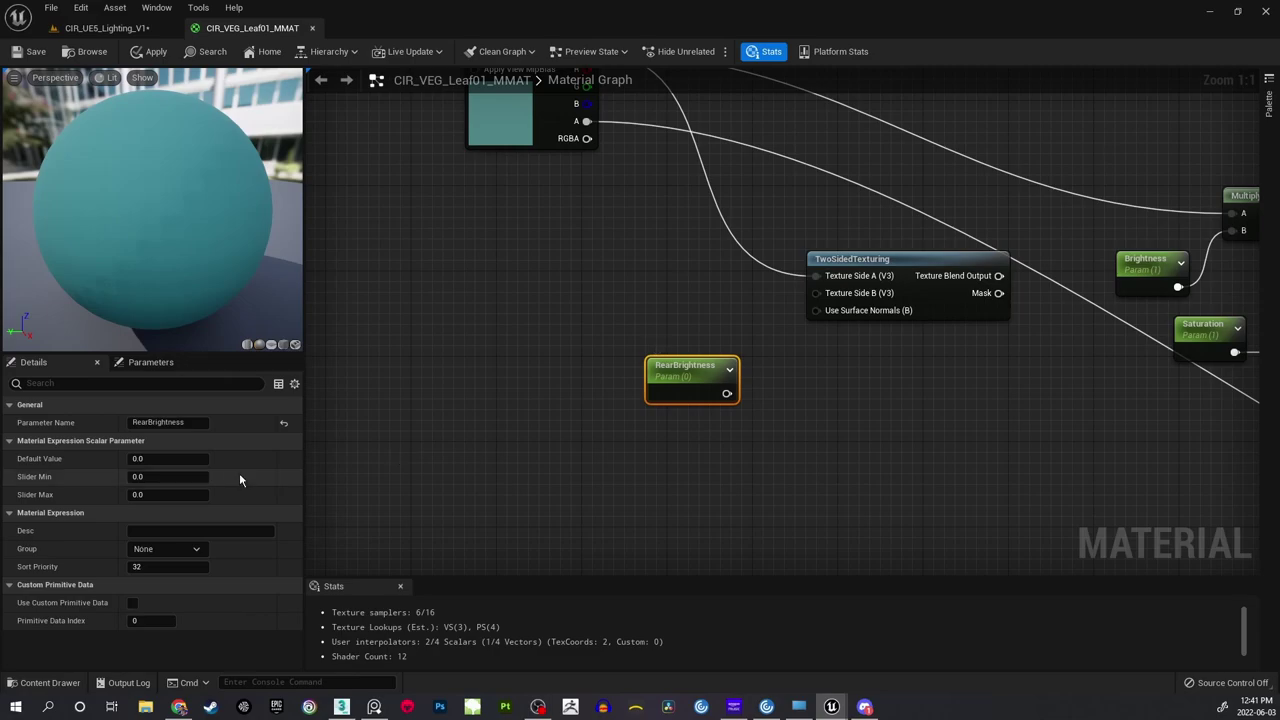
left_click(159, 459)
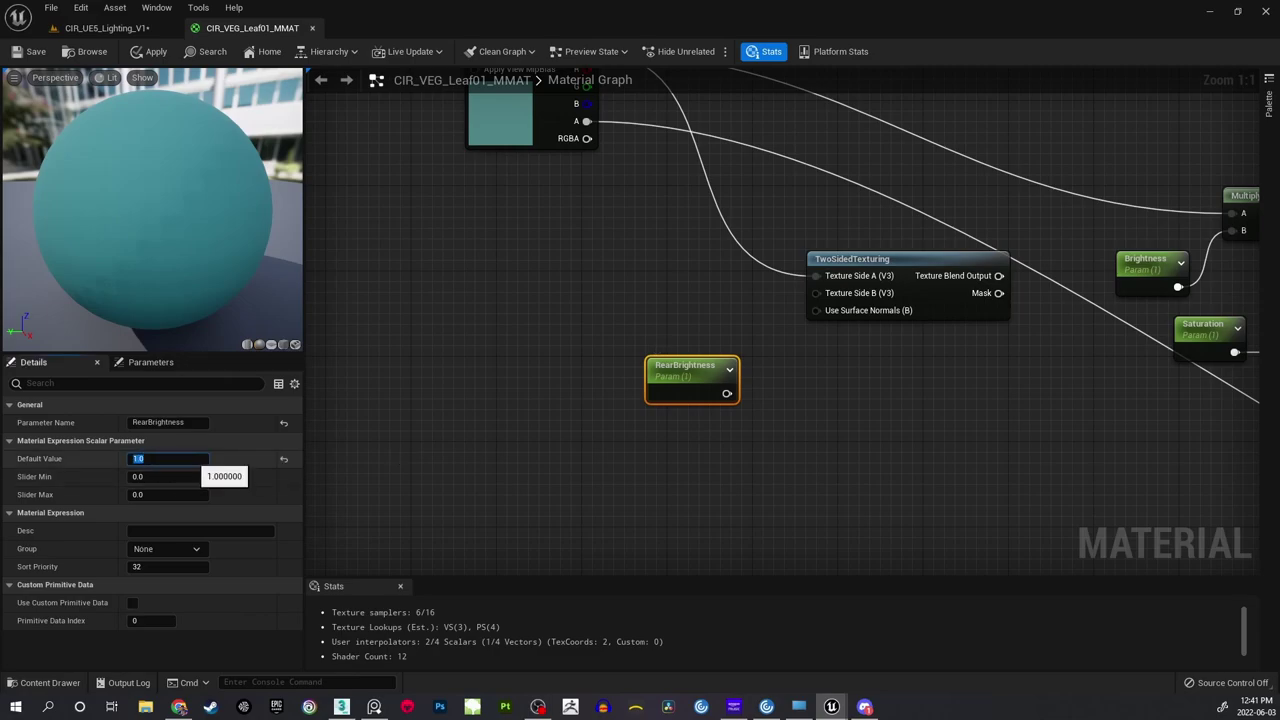
left_click(196, 549)
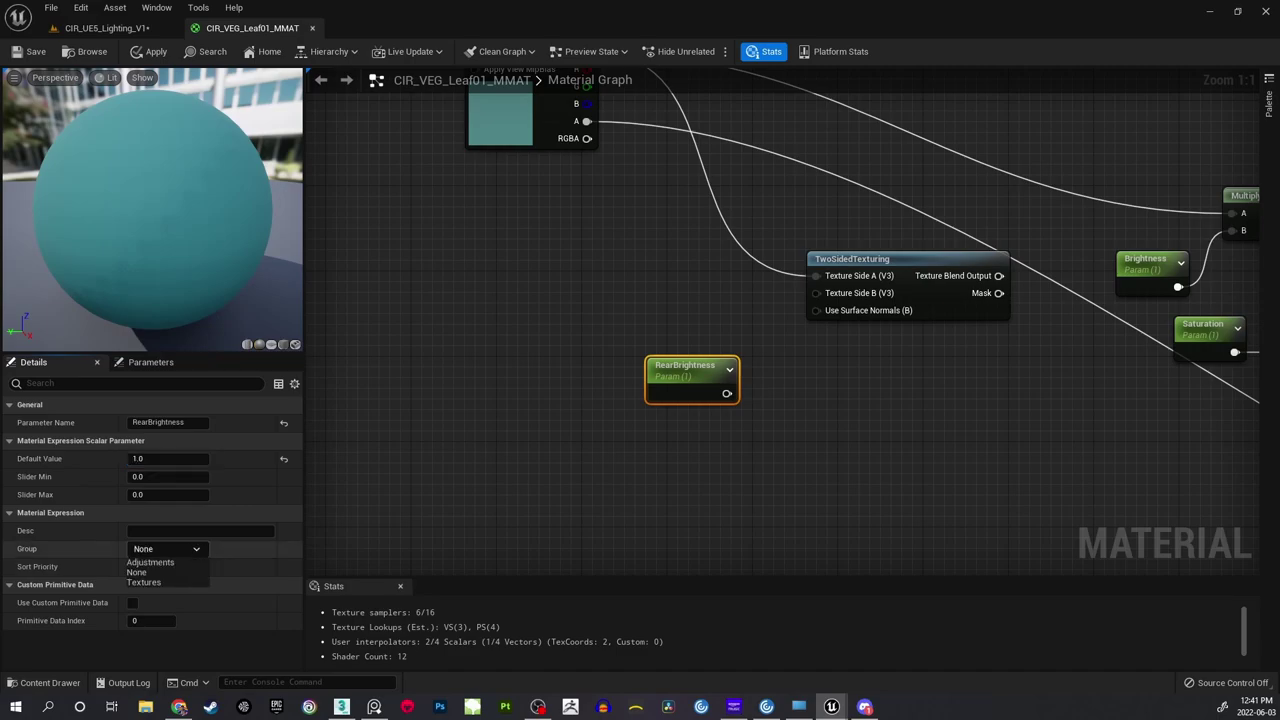
left_click(170, 562)
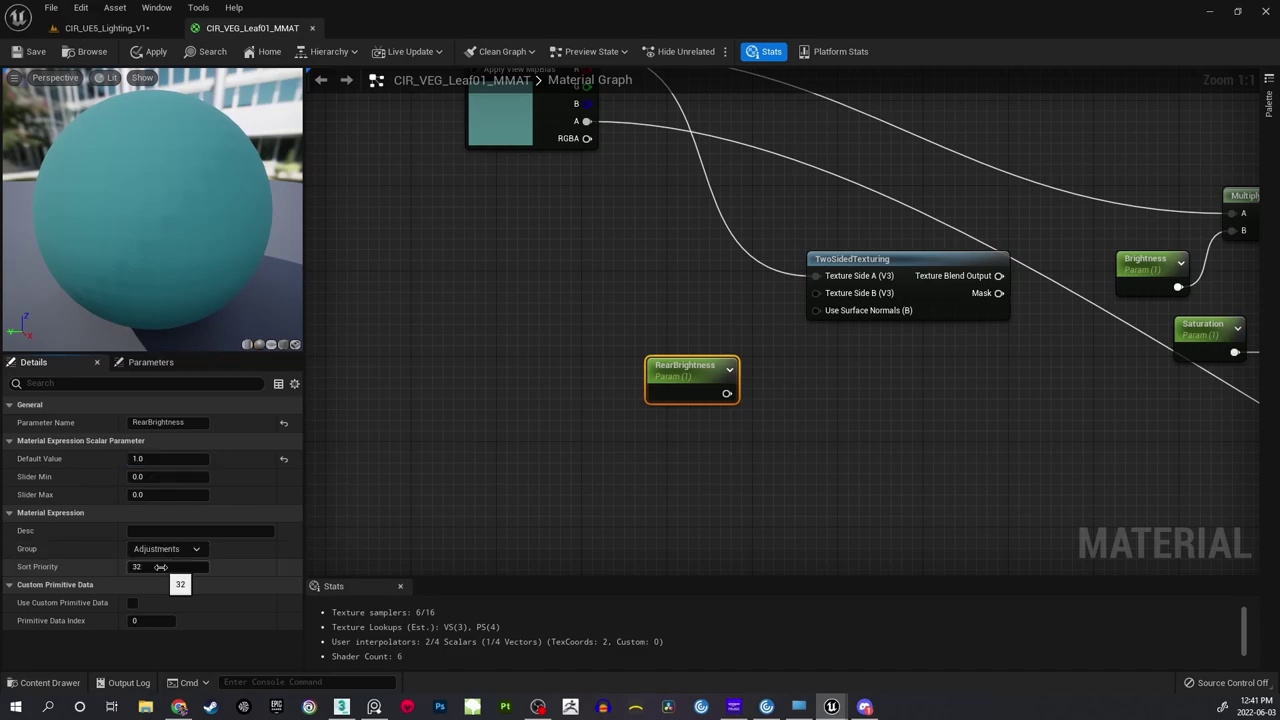
Set the RearBrightness parameter's Sort Priority to 3.
right_click_drag(897, 335, 657, 428)
scroll(657, 428, "down", 2)
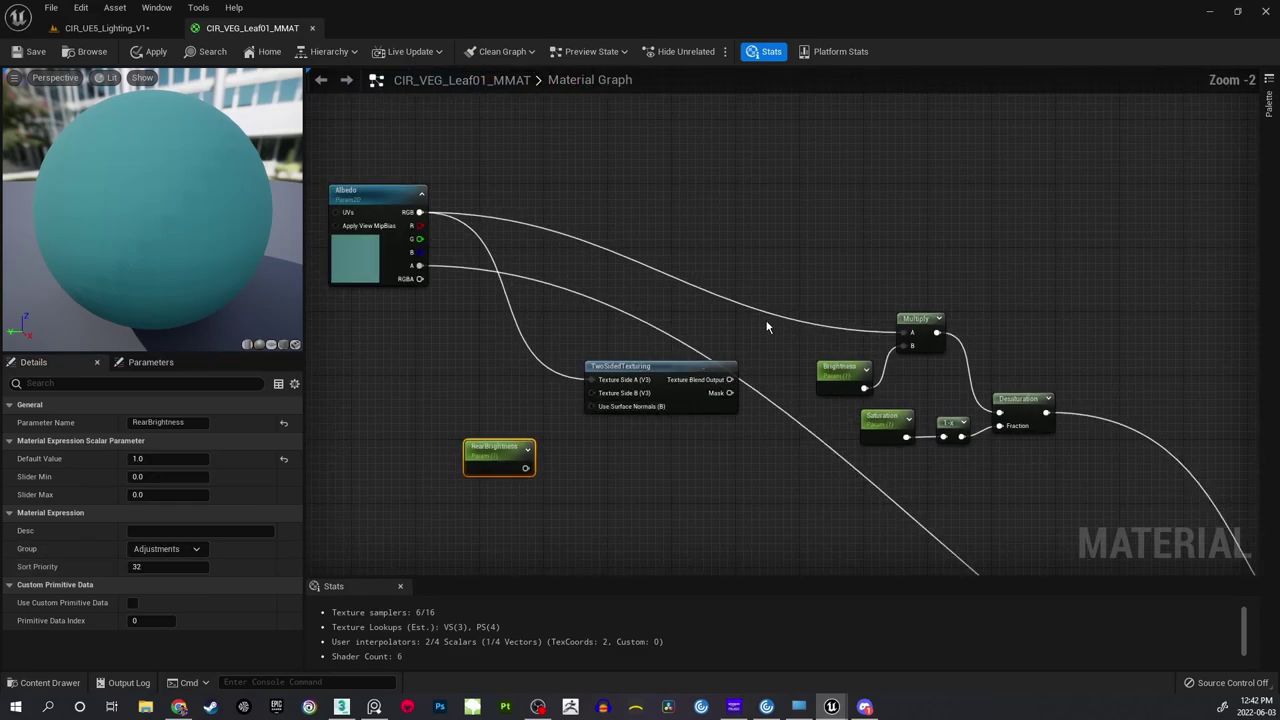
right_click_drag(762, 321, 667, 193)
scroll(666, 198, "down", 2)
right_click_drag(589, 184, 614, 191)
scroll(614, 191, "up", 3)
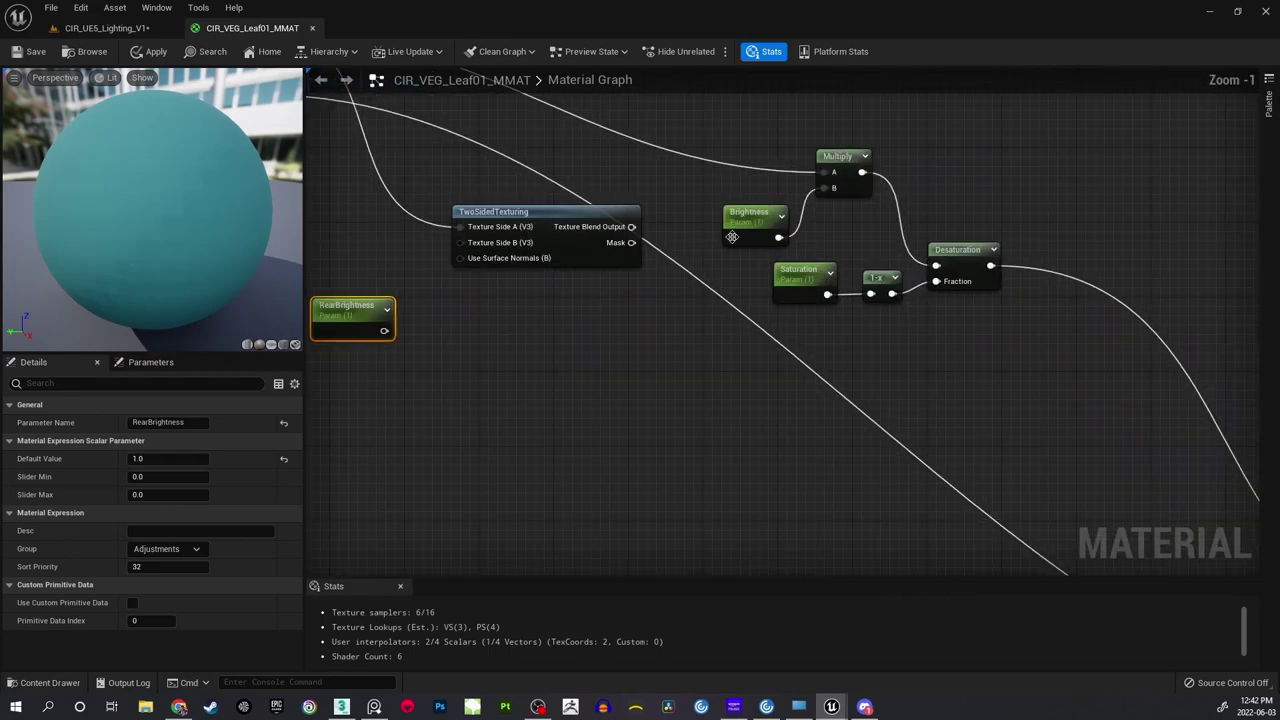
right_click_drag(890, 432, 646, 183)
scroll(646, 183, "down", 2)
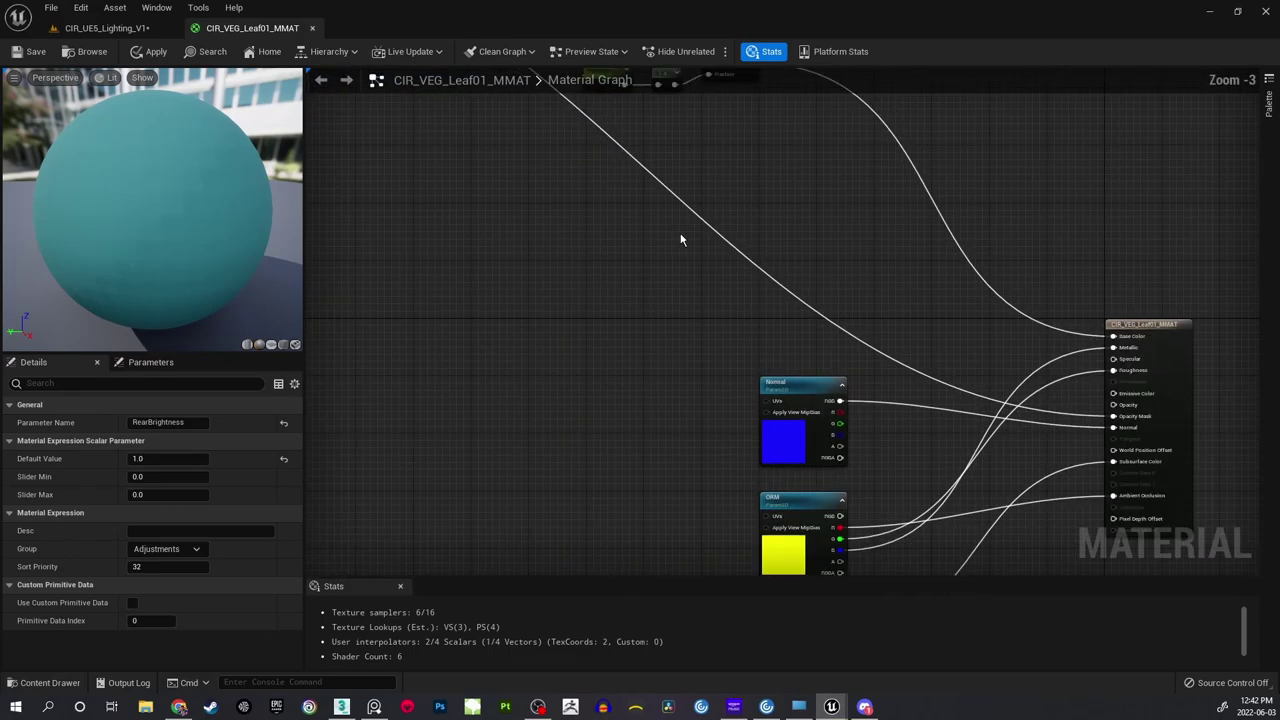
right_click_drag(490, 122, 843, 330)
right_click_drag(570, 224, 689, 310)
scroll(700, 311, "up", 2)
left_click(723, 406)
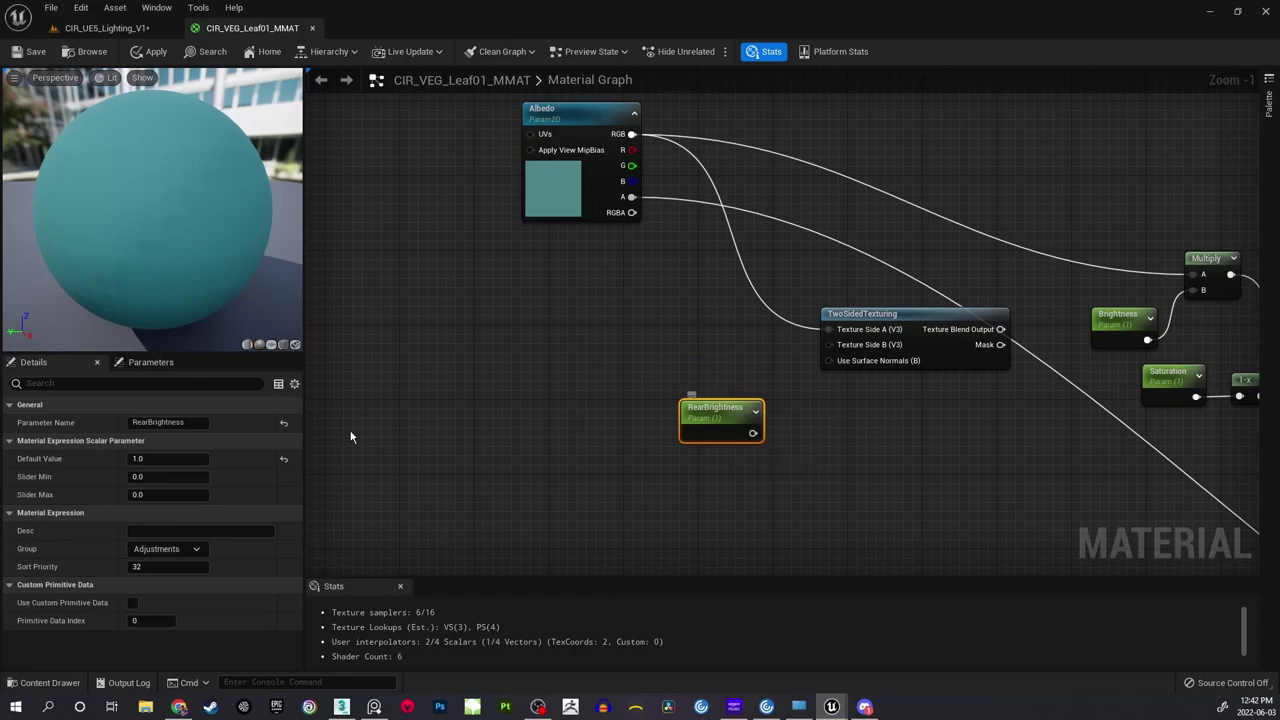
left_click(165, 567)
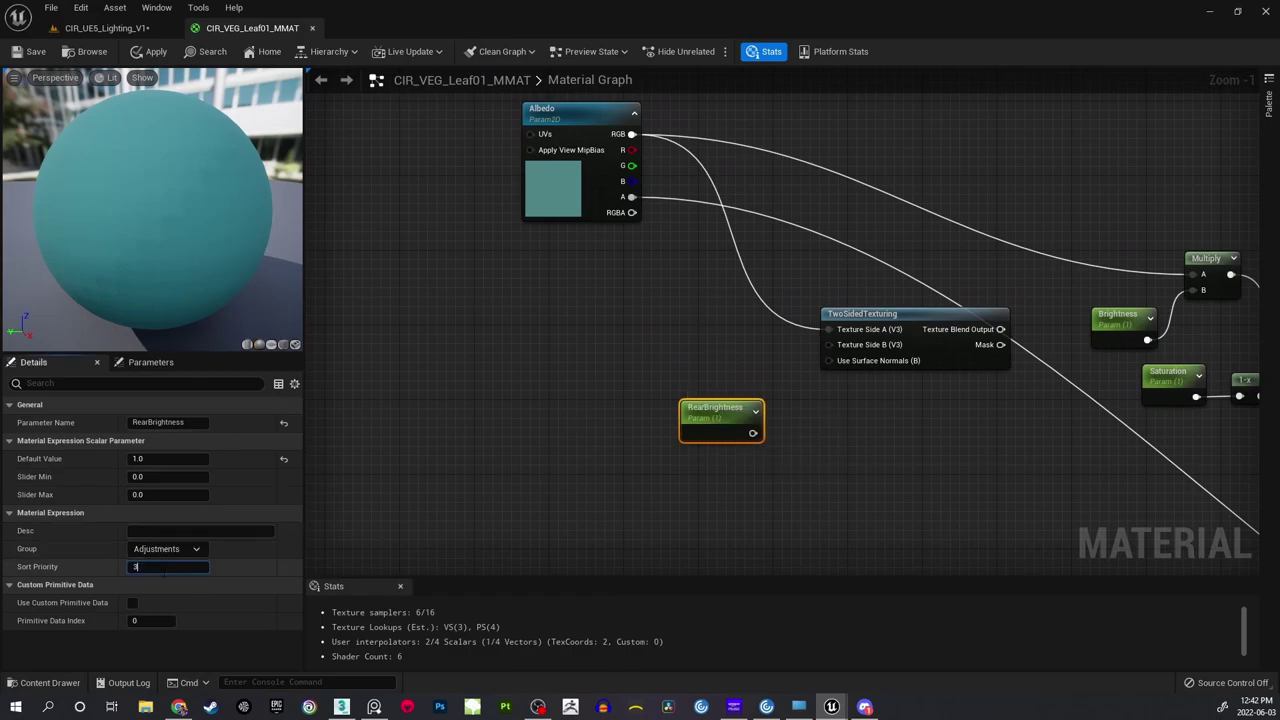
left_click(623, 393)
Move RearBrightness farther from TwoSidedTexturing and add a Multiply node in the space between them.
right_click_drag(686, 331, 588, 352)
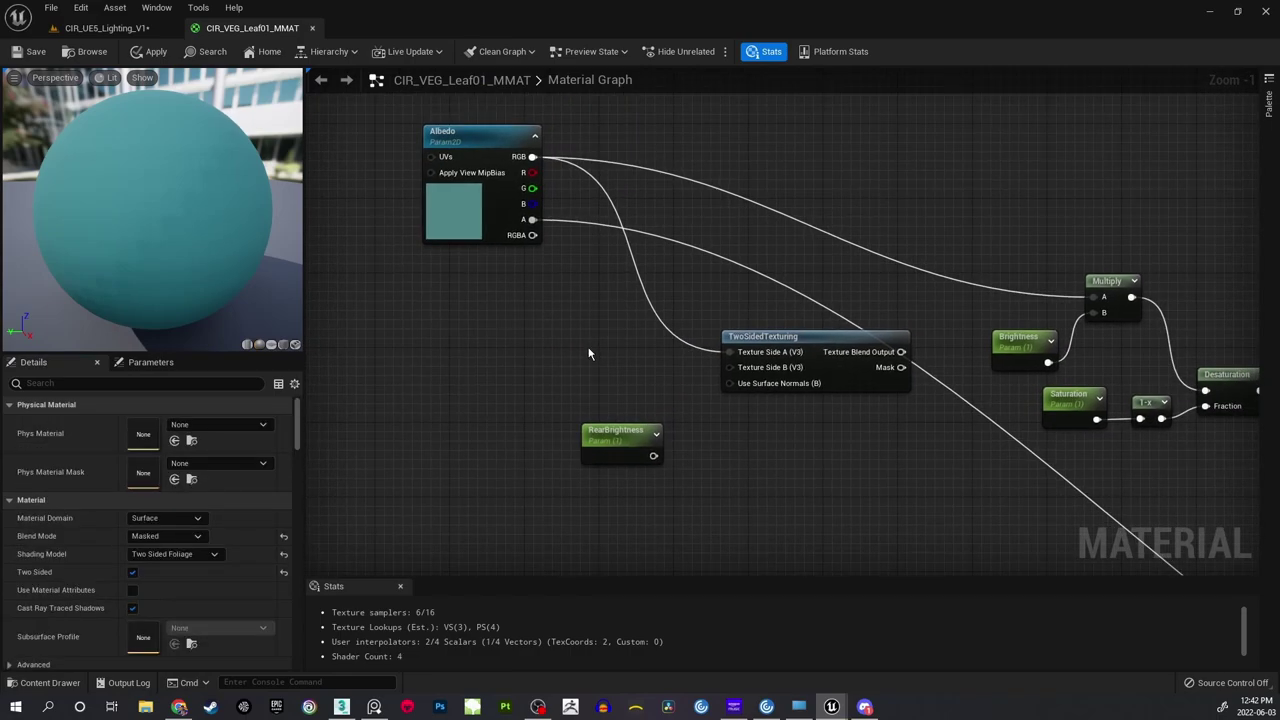
left_click_drag(531, 157, 613, 343)
left_click(608, 372)
right_click_drag(628, 393, 595, 350)
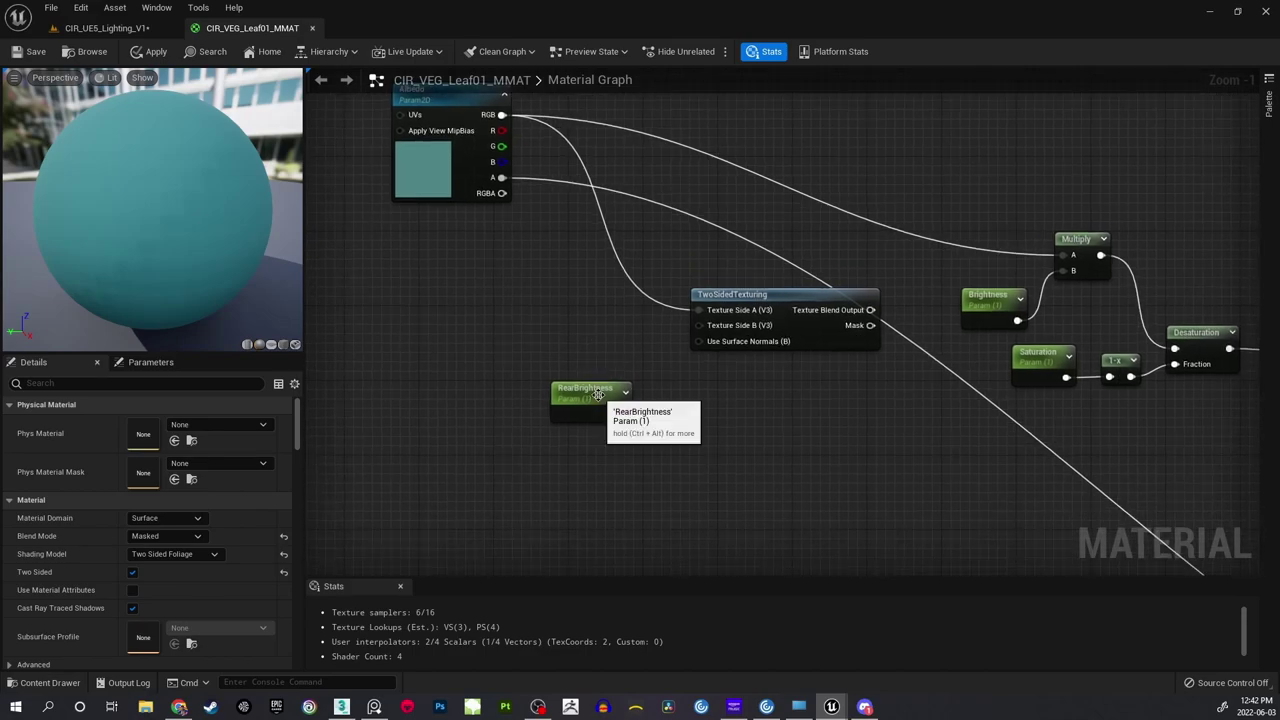
left_click_drag(593, 392, 536, 392)
left_click(589, 346)
right_click_drag(584, 333, 643, 363)
scroll(645, 364, "up", 1)
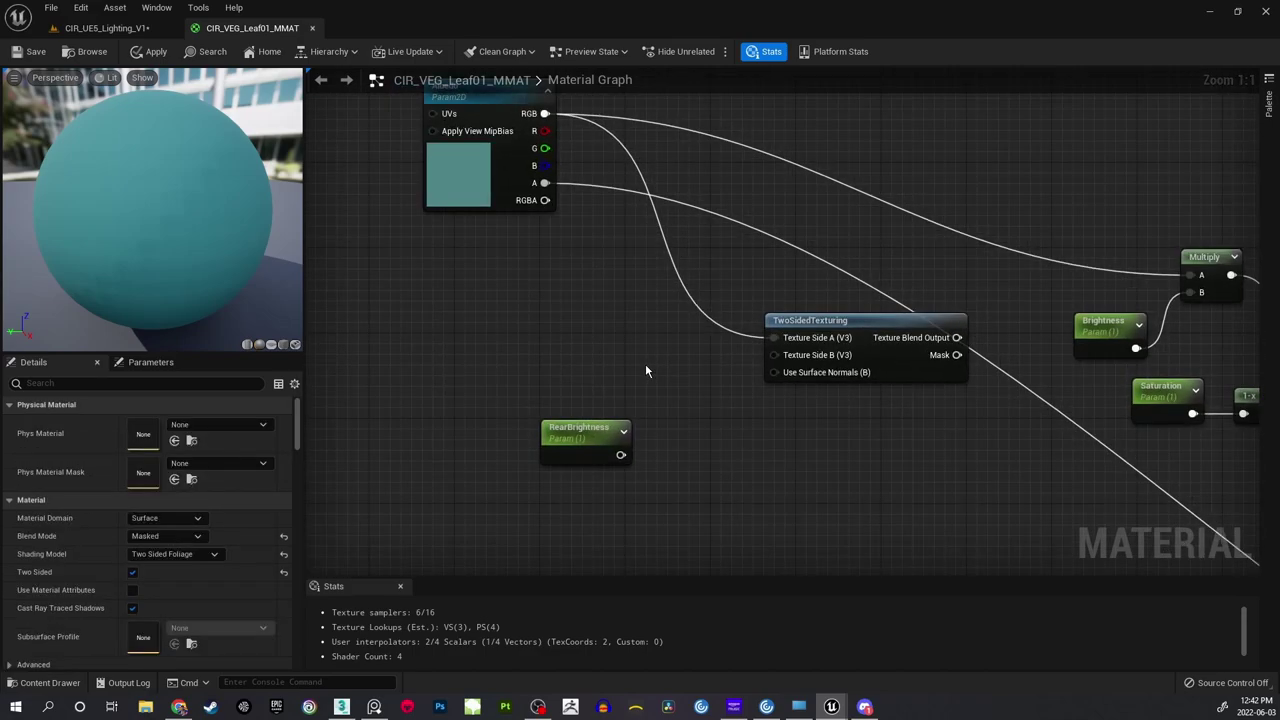
left_click(645, 349)
left_click_drag(662, 350, 662, 328)
left_click(571, 157)
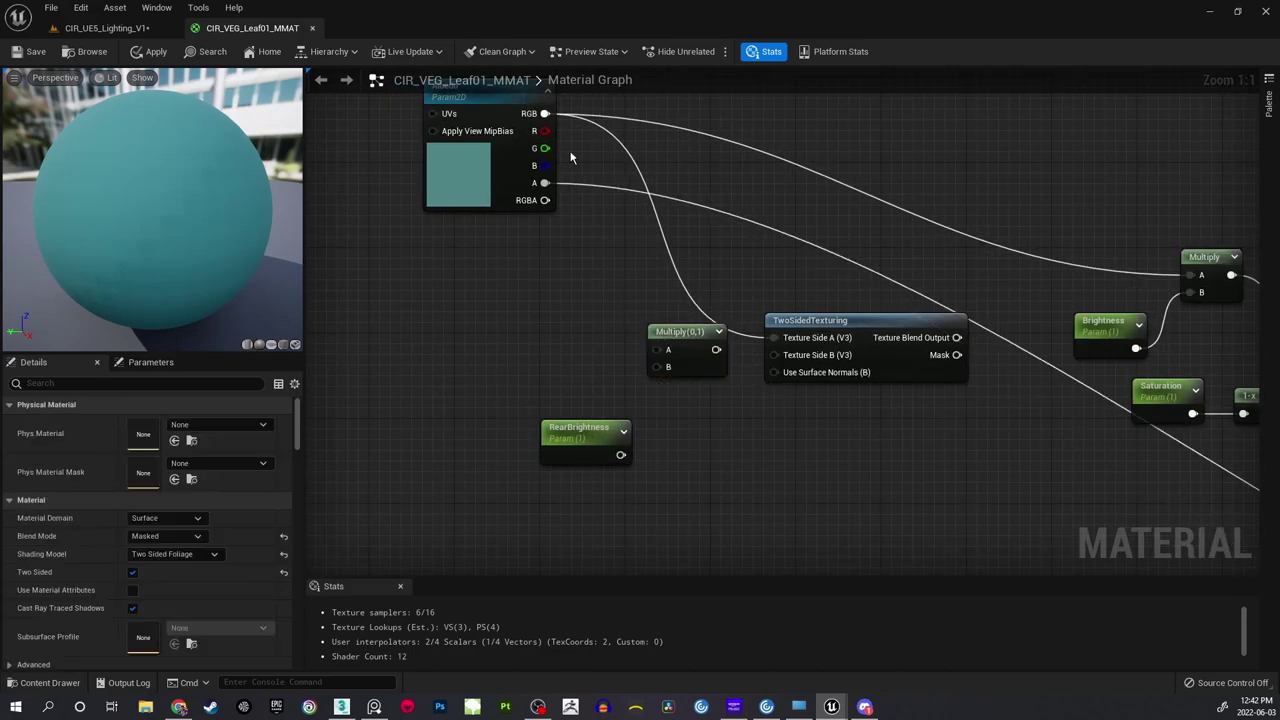
Connect Albedo's RGB and RearBrightness to the new Multiply's A and B inputs, and move RearBrightness closer to that Multiply.
left_click_drag(545, 113, 657, 352)
left_click_drag(620, 455, 657, 367)
left_click_drag(600, 430, 580, 398)
left_click(582, 366)
right_click_drag(716, 380, 656, 403)
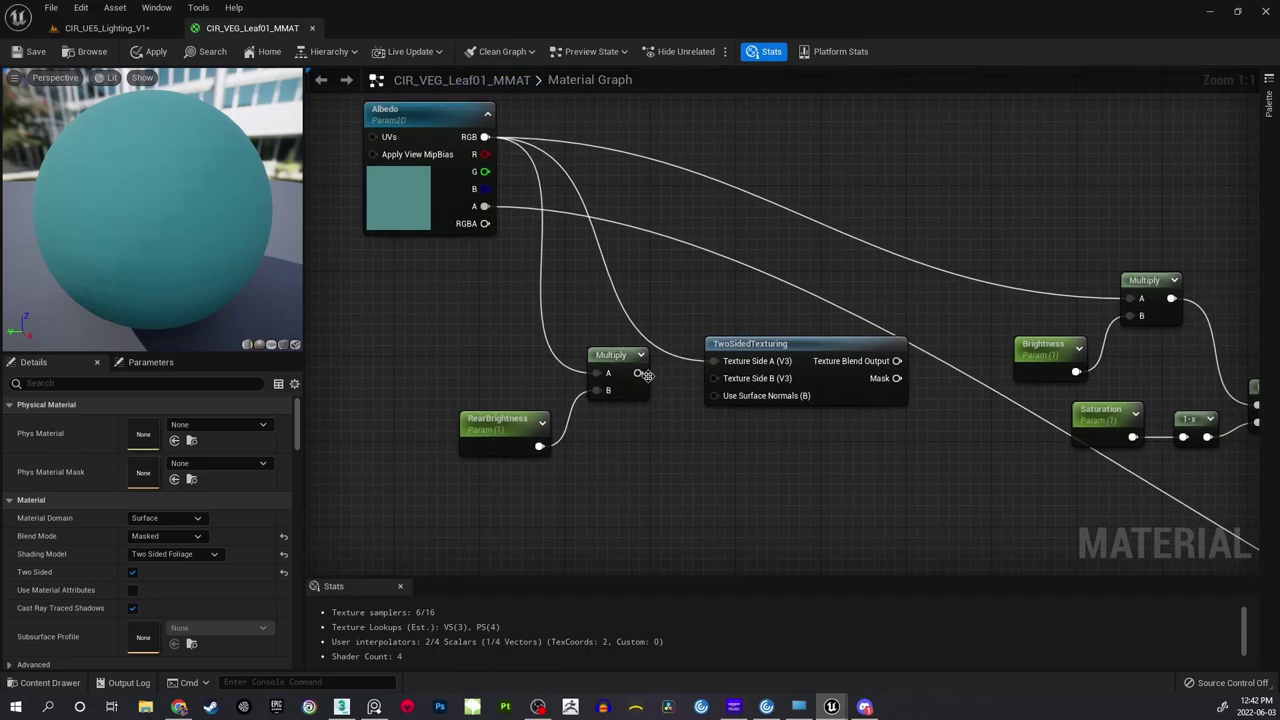
Connect the rear Multiply to TwoSidedTexturing's Texture Side B, then tidy the TwoSidedTexturing and RearBrightness node positions.
left_click_drag(647, 375, 712, 378)
right_click_drag(712, 378, 670, 374)
left_click(704, 322)
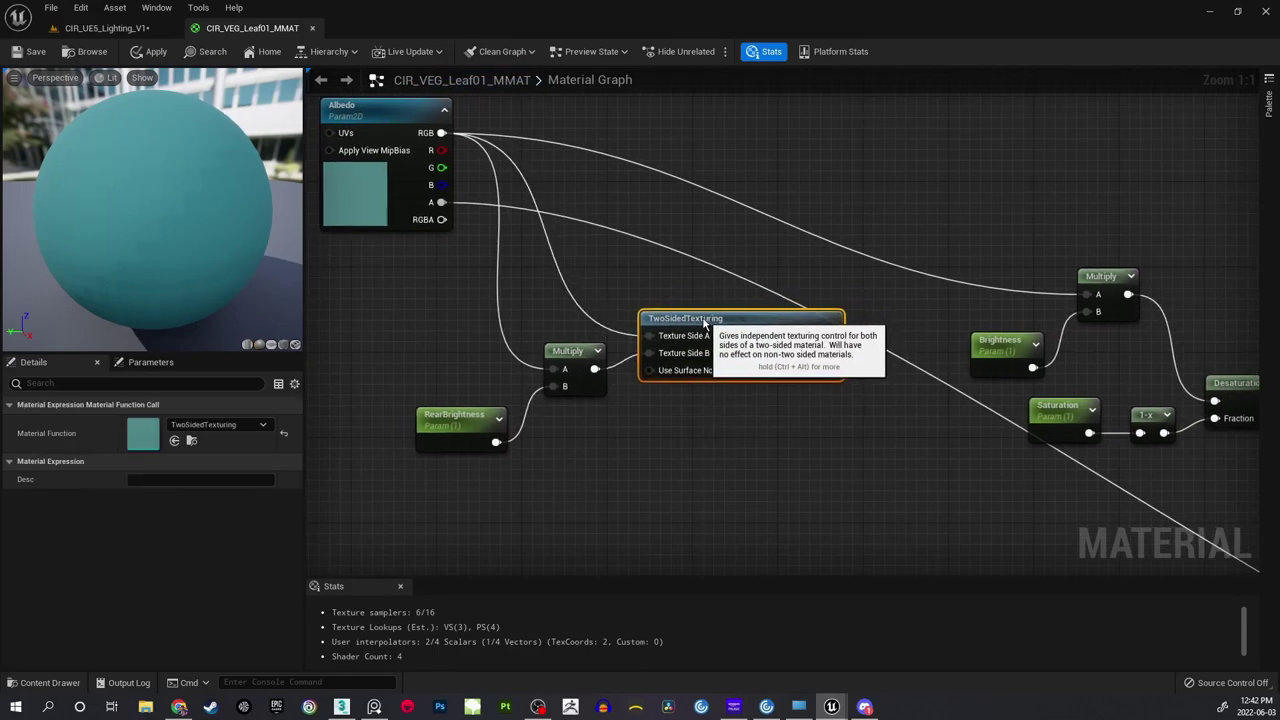
left_click(580, 434)
left_click_drag(467, 420, 474, 394)
left_click(604, 398)
Feed TwoSidedTexturing's Texture Blend Output into input A of the Brightness Multiply, replacing the direct Albedo link, and save the material.
mouse_move(524, 281)
right_mouse_down()
mouse_move(614, 364)
mouse_move(594, 329)
right_mouse_up()
right_click_drag(516, 307, 496, 273)
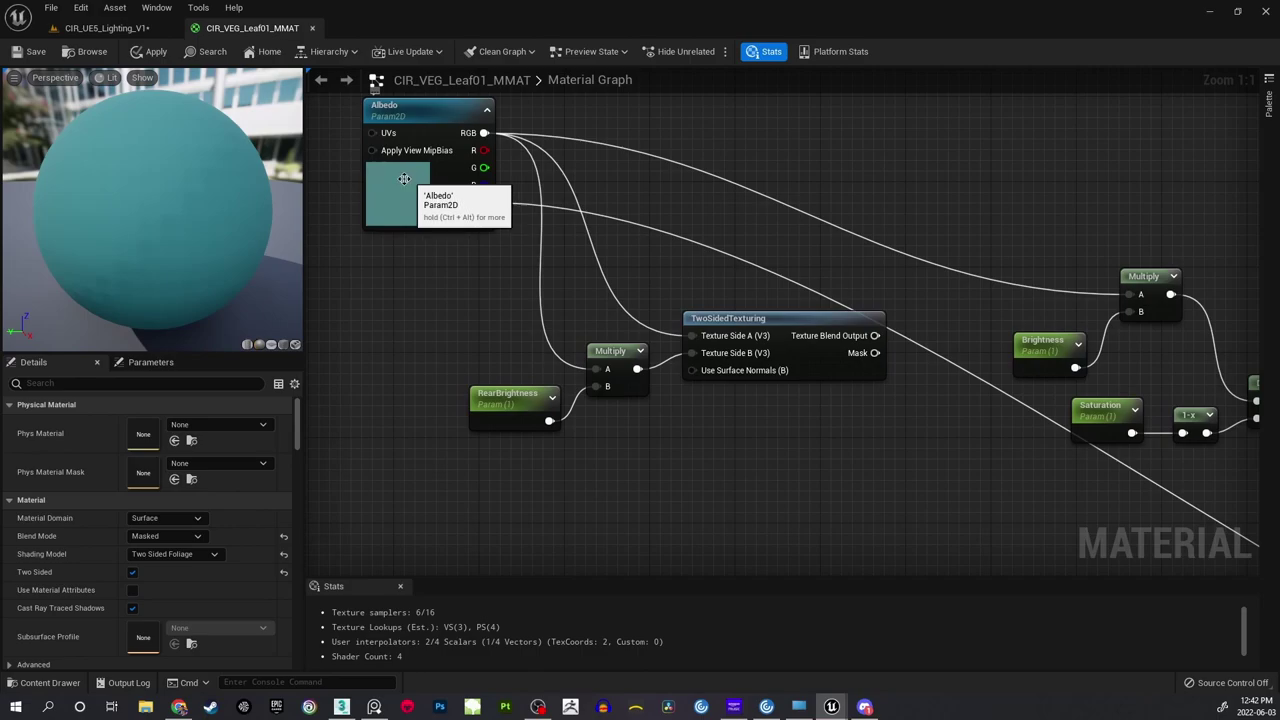
right_click_drag(395, 232, 444, 300)
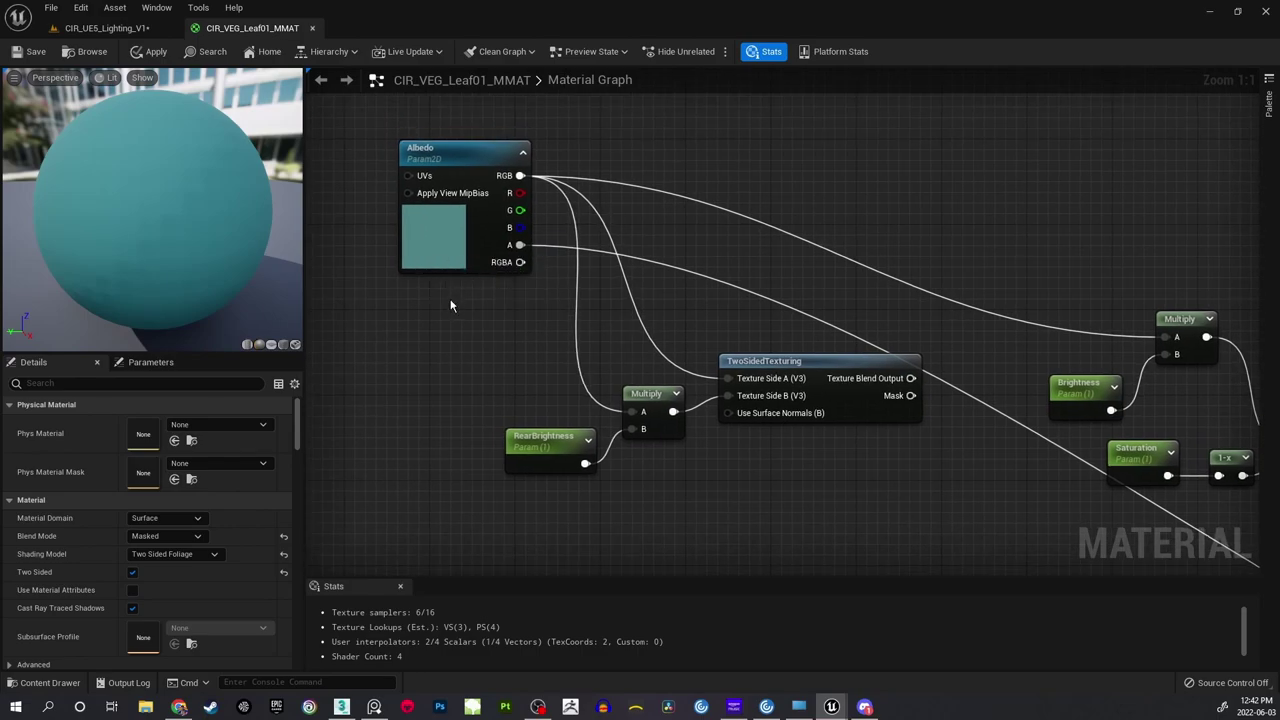
right_click_drag(563, 244, 533, 224)
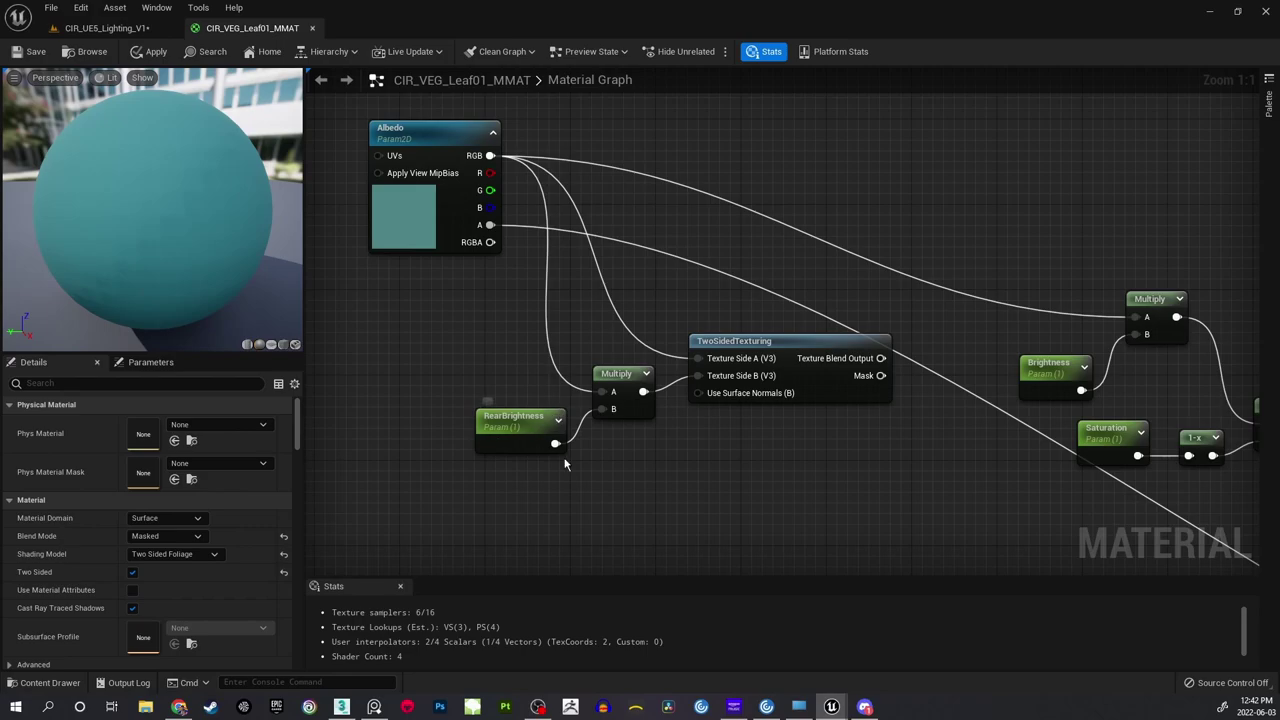
right_click_drag(704, 460, 680, 462)
right_click_drag(970, 372, 900, 420)
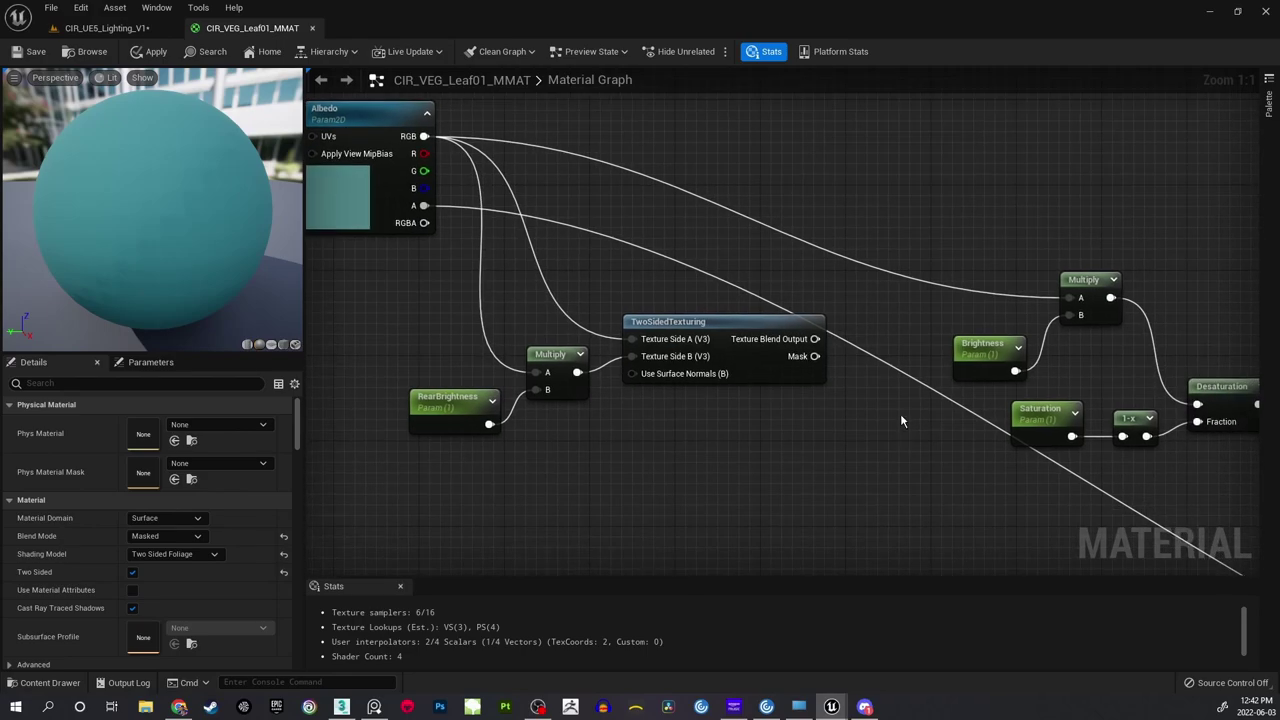
right_click_drag(845, 283, 766, 302)
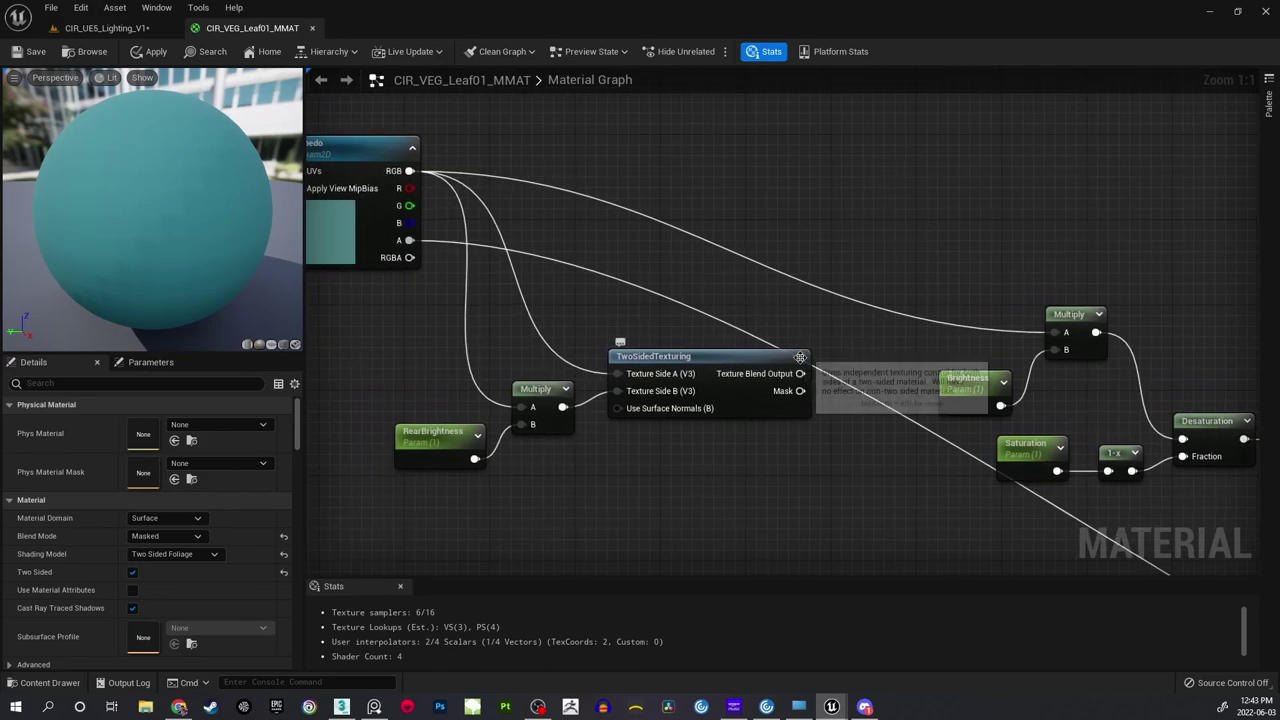
left_click_drag(801, 374, 1054, 332)
right_click_drag(360, 182, 431, 187)
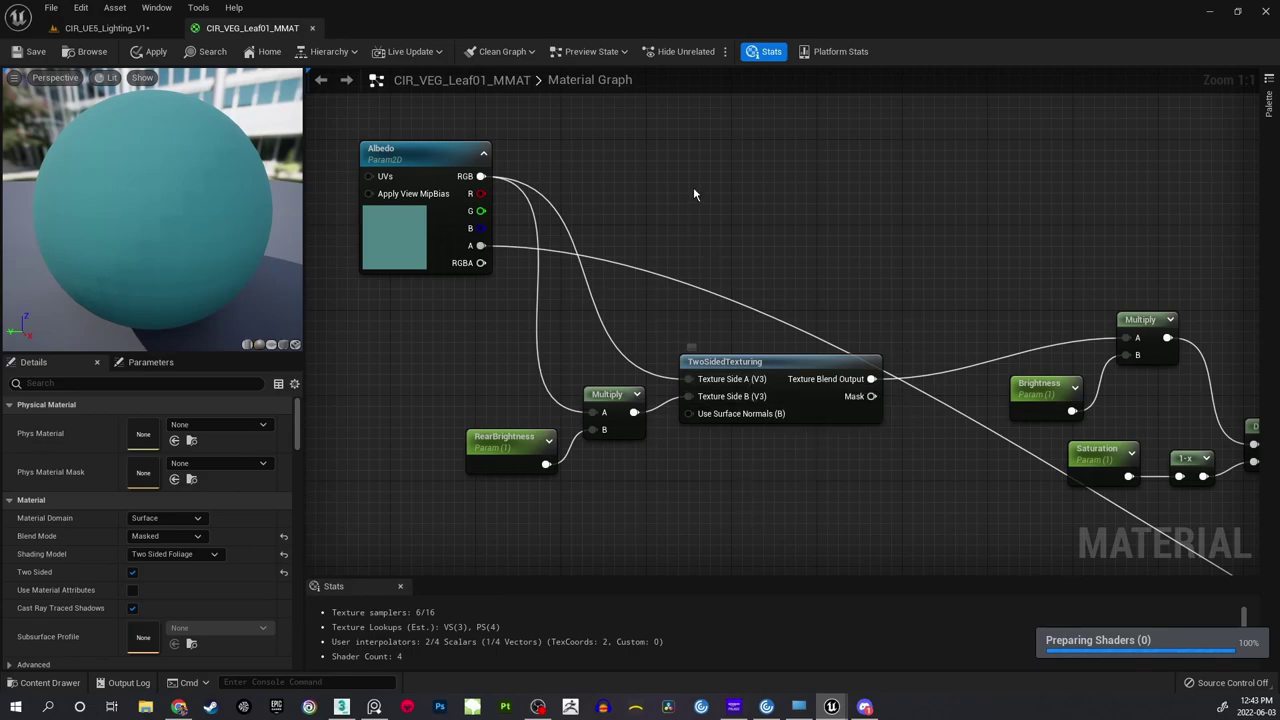
left_click(40, 56)
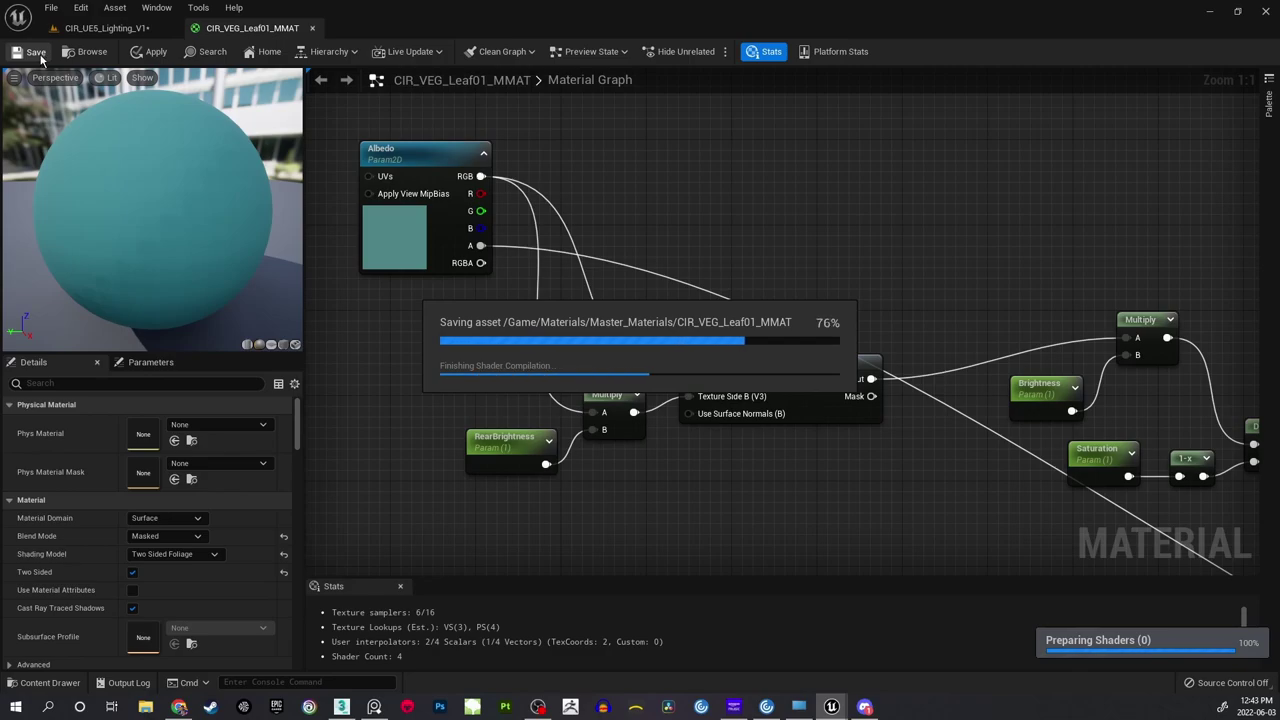
Switch to the CIR_UE5_Lighting_V1 level and examine the undersides of the large climbing plant's leaves.
left_click(105, 28)
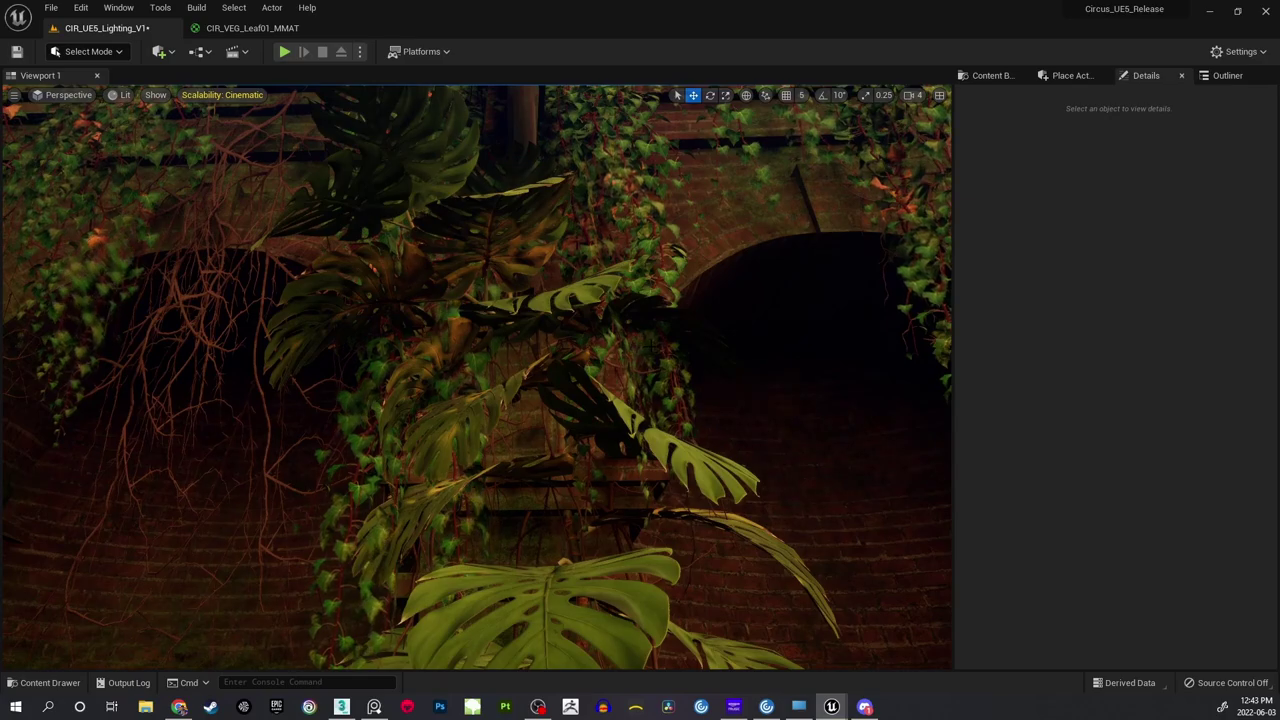
right_click_drag(477, 377, 435, 305)
scroll(477, 377, "down", 3)
right_click_drag(477, 377, 460, 315)
key("w")
key("w")
right_click_drag(477, 377, 510, 365)
key("s")
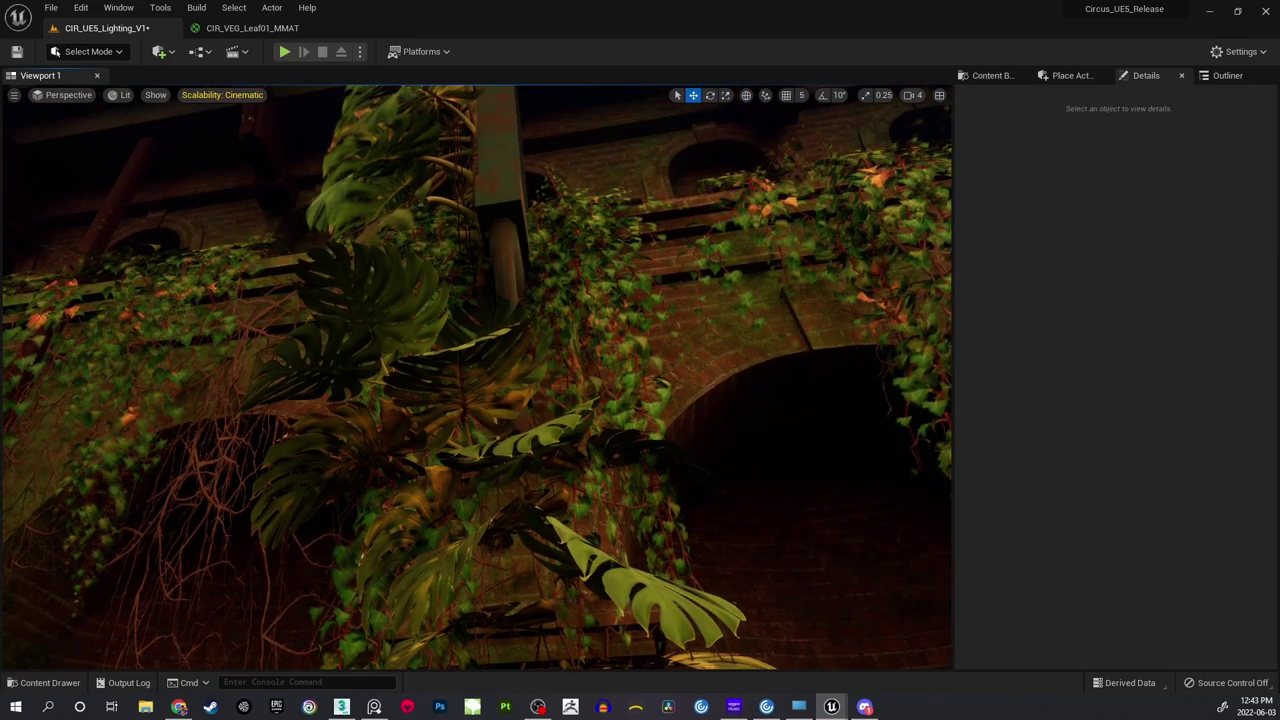
In the CIR_VEG_Leaf01_IMAT material instance, enable the RearBrightness override and set it to 2.0.
mouse_move(831, 707)
left_click(895, 655)
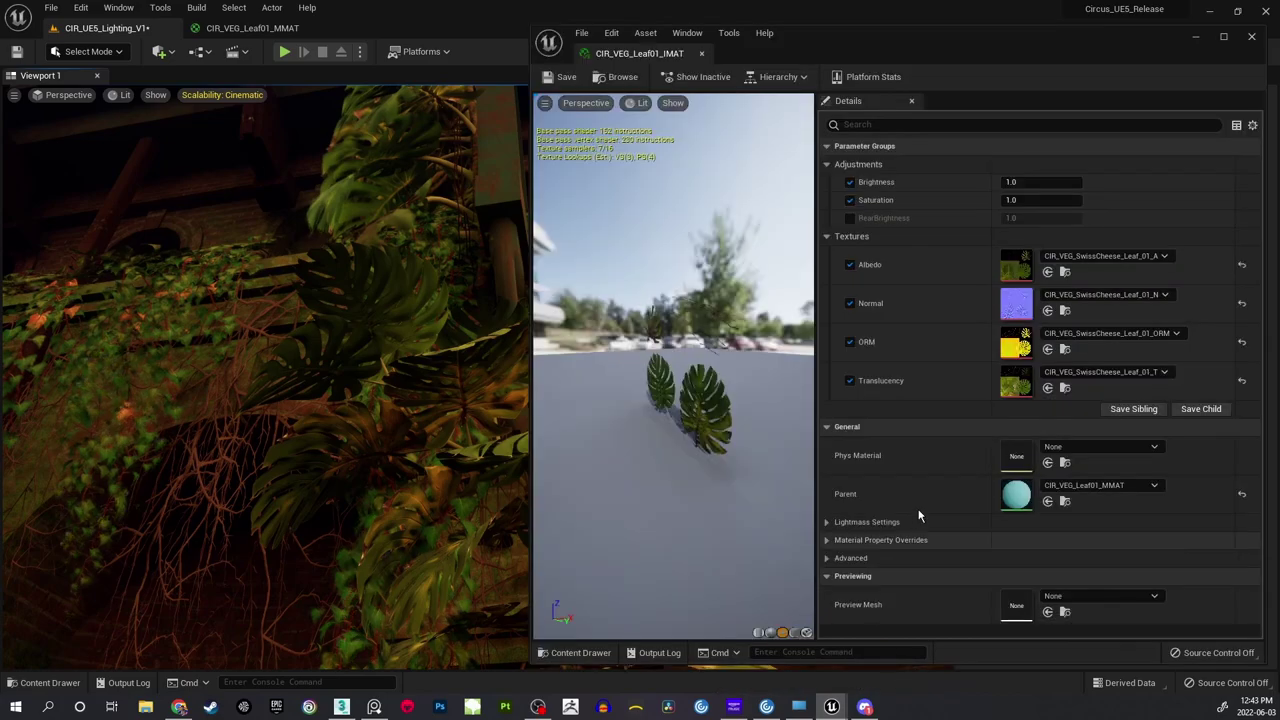
right_click_drag(400, 240, 462, 254)
left_click(850, 218)
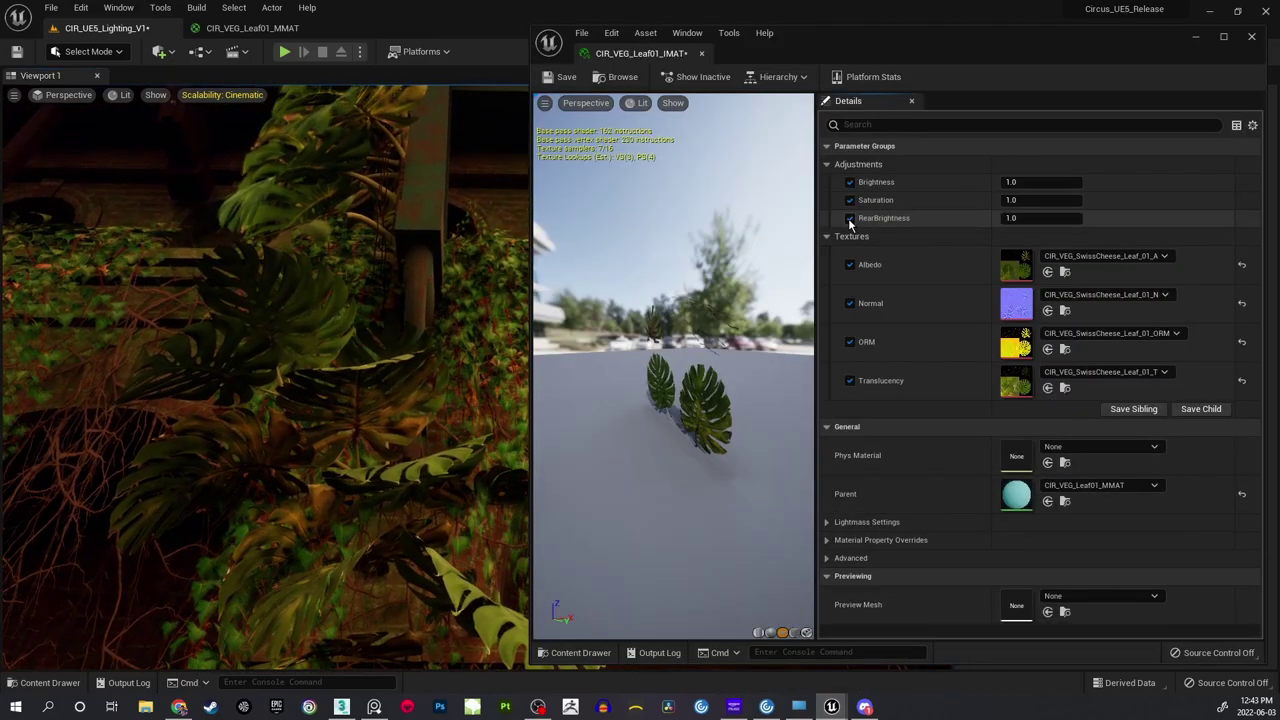
left_click(1048, 220)
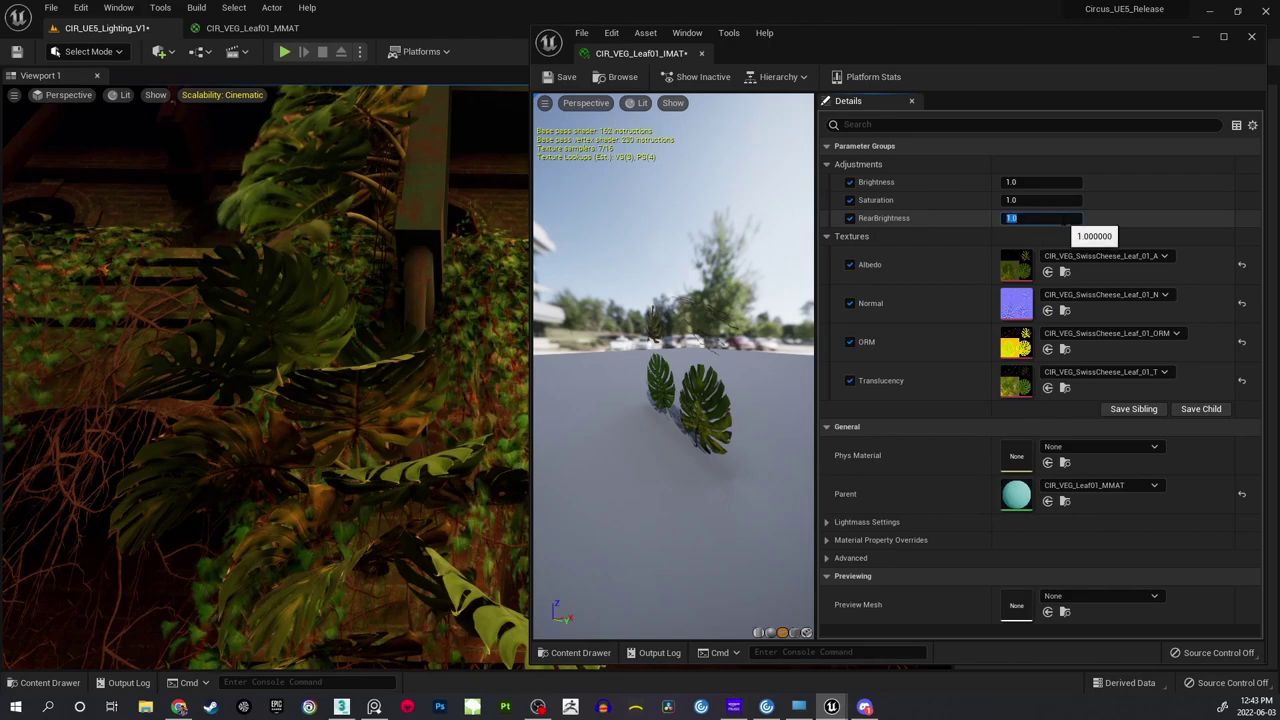
type("2")
key("Return")
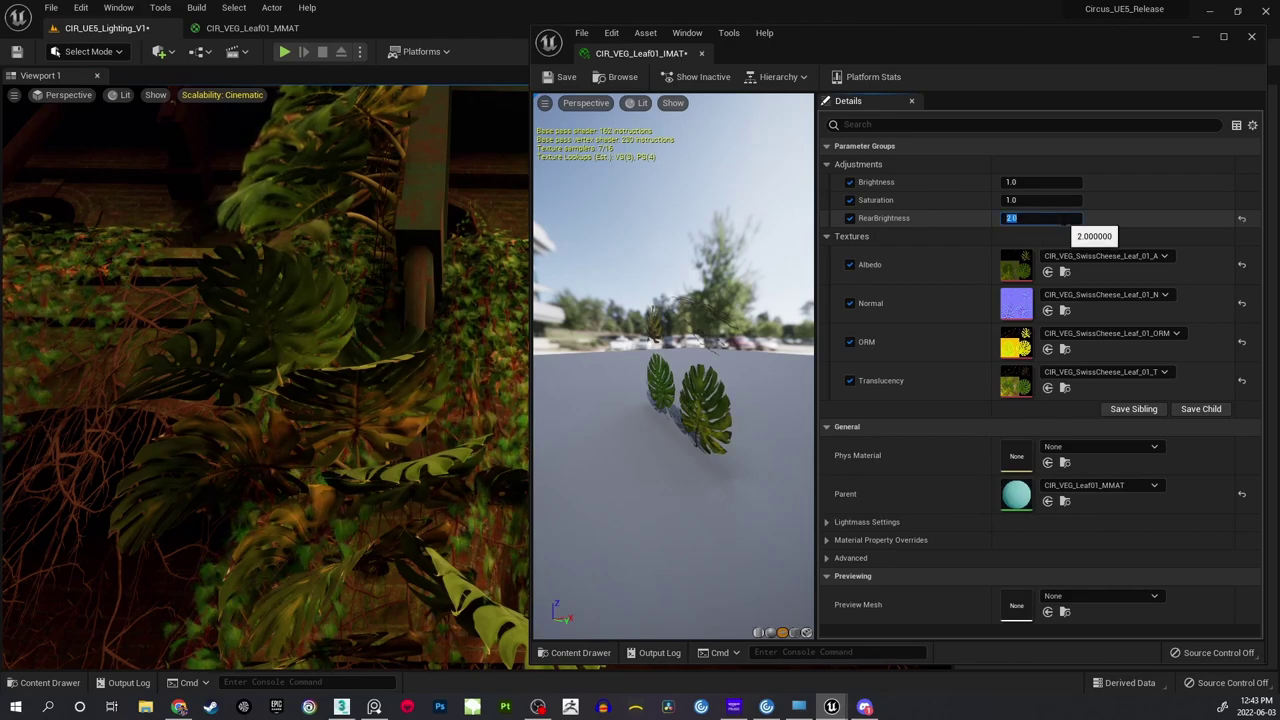
Try a RearBrightness of 10.0 in the leaf instance and inspect the leaf undersides in the level.
right_click_drag(252, 220, 228, 220)
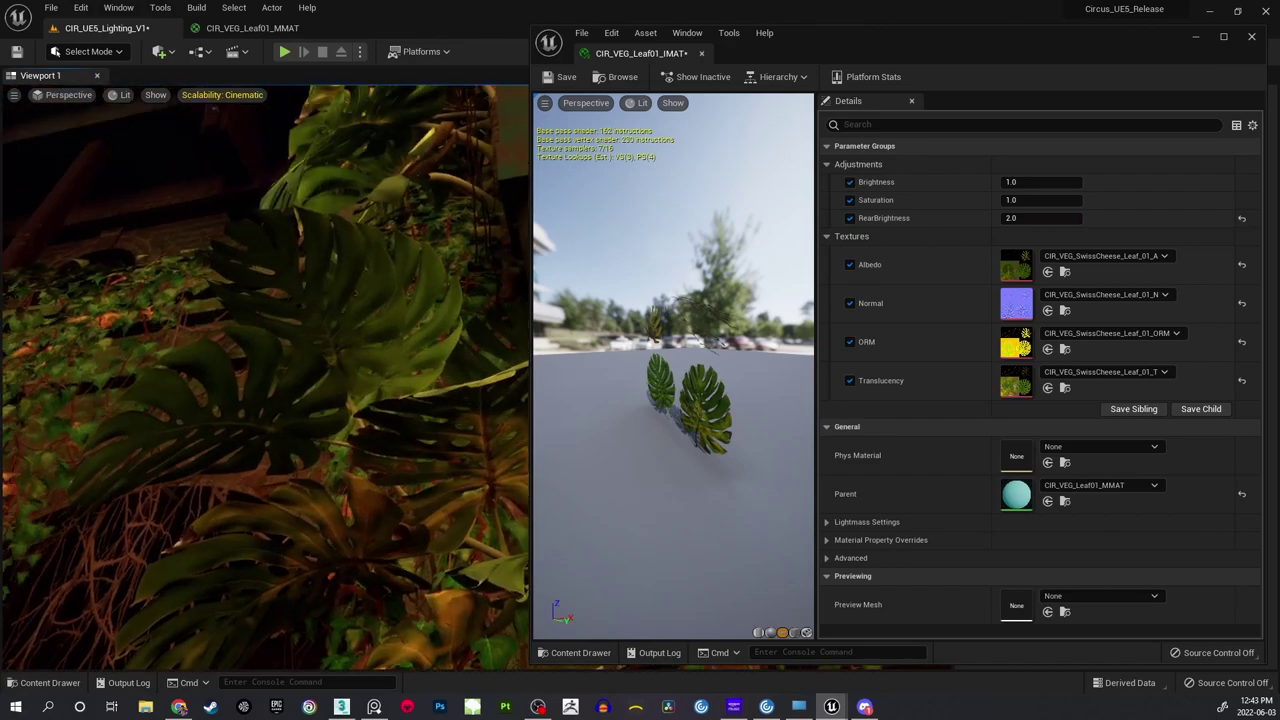
right_click_drag(462, 256, 464, 258)
left_click(1040, 218)
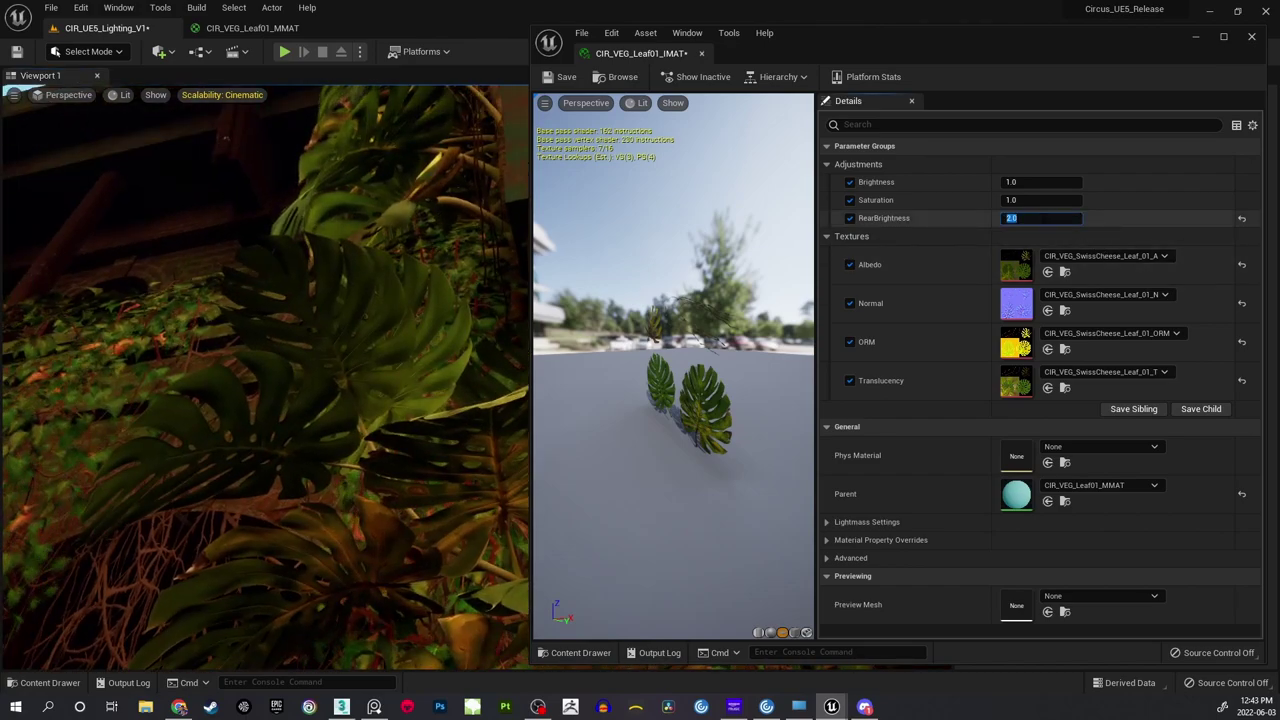
type("10")
key("Return")
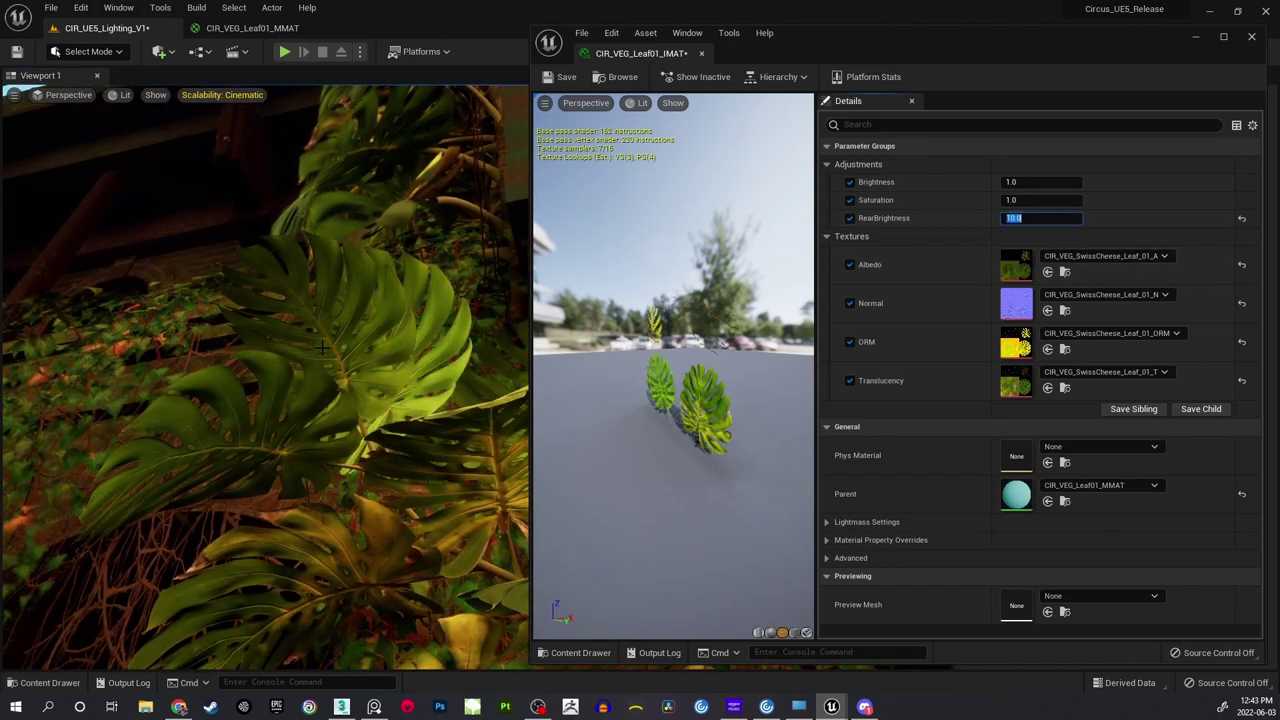
right_click_drag(322, 348, 290, 348)
right_click_drag(265, 376, 400, 376)
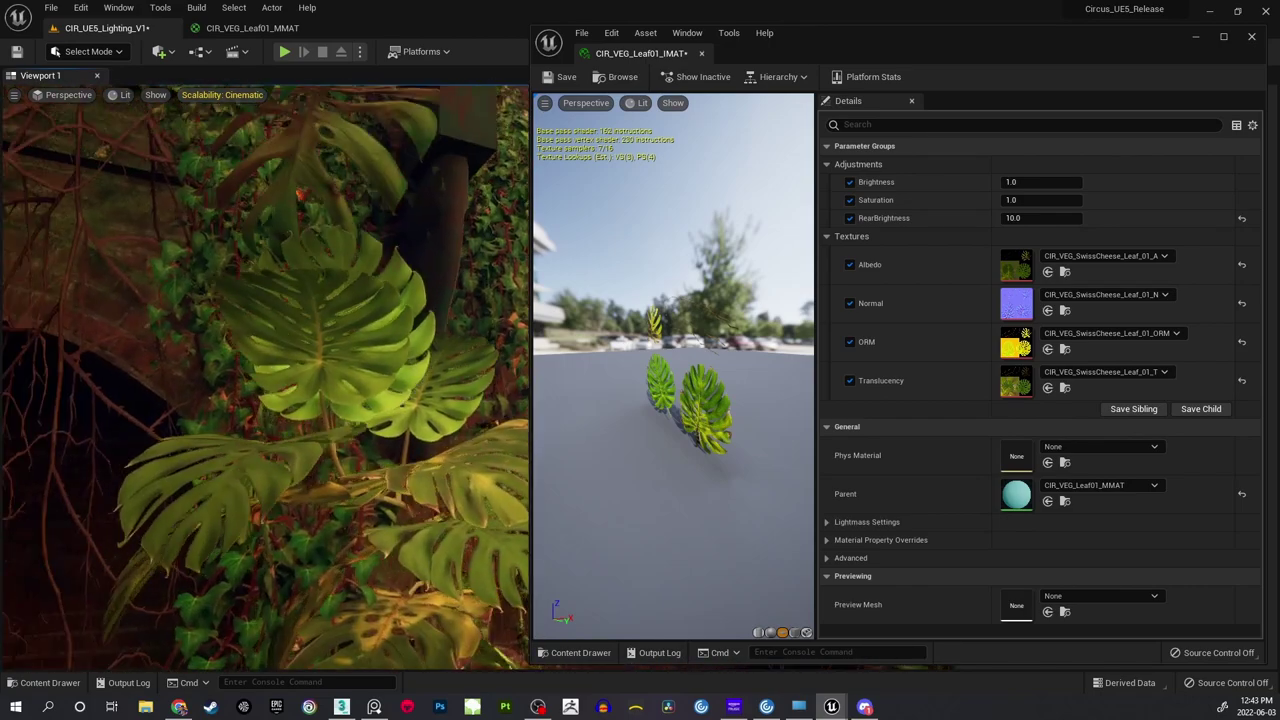
Set the leaf instance's RearBrightness to 5.0.
left_click(1027, 217)
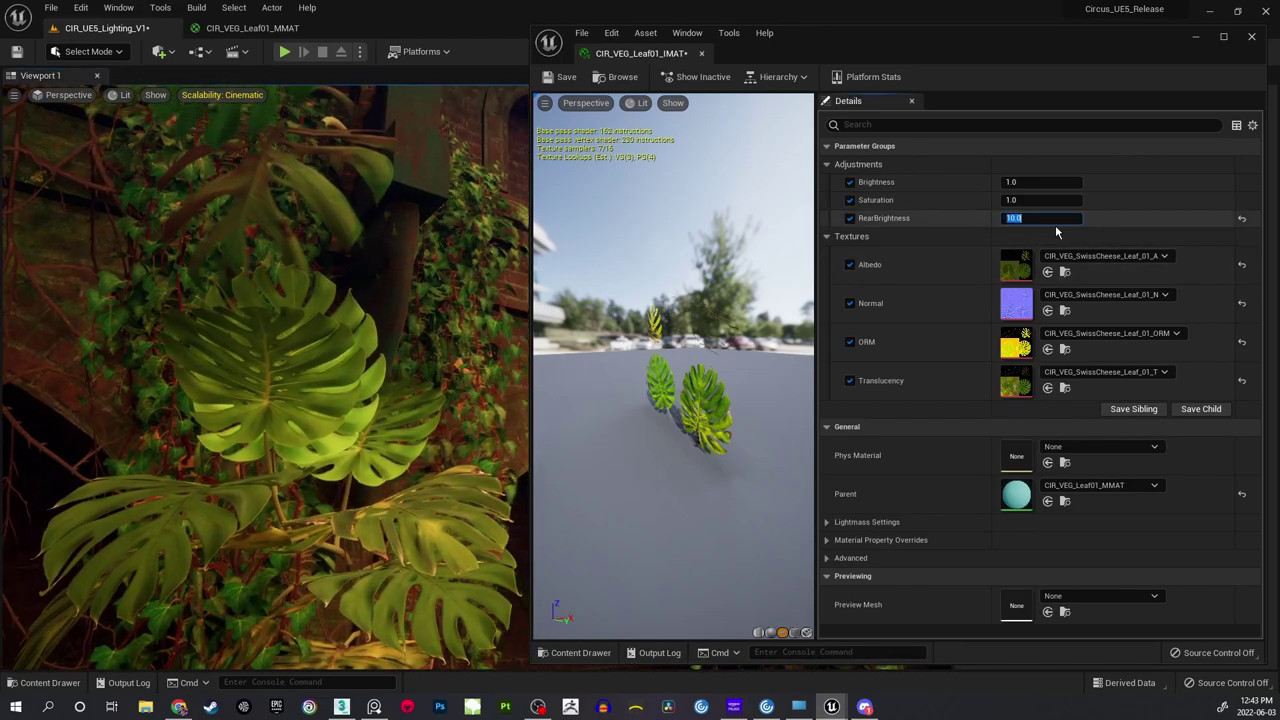
type("5")
key("Return")
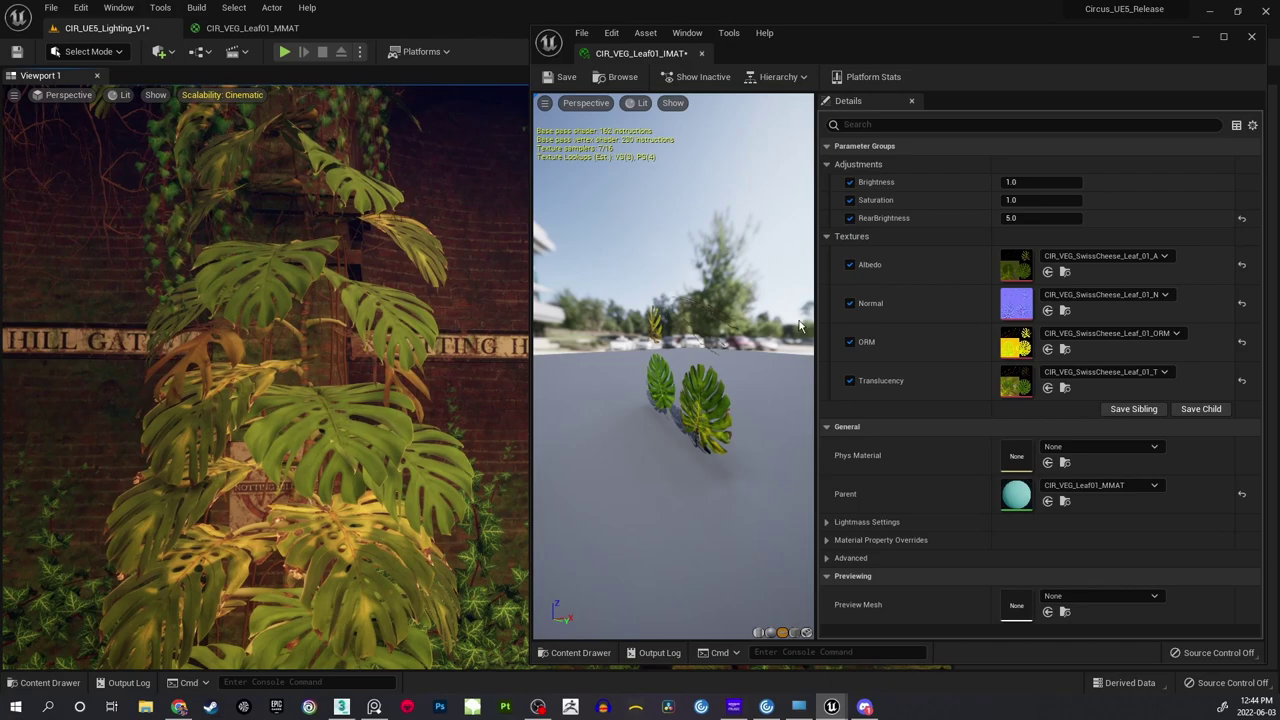
Set the leaf instance's Saturation to 2.5, check the plants in the level, and save and minimize the instance.
left_click(1040, 200)
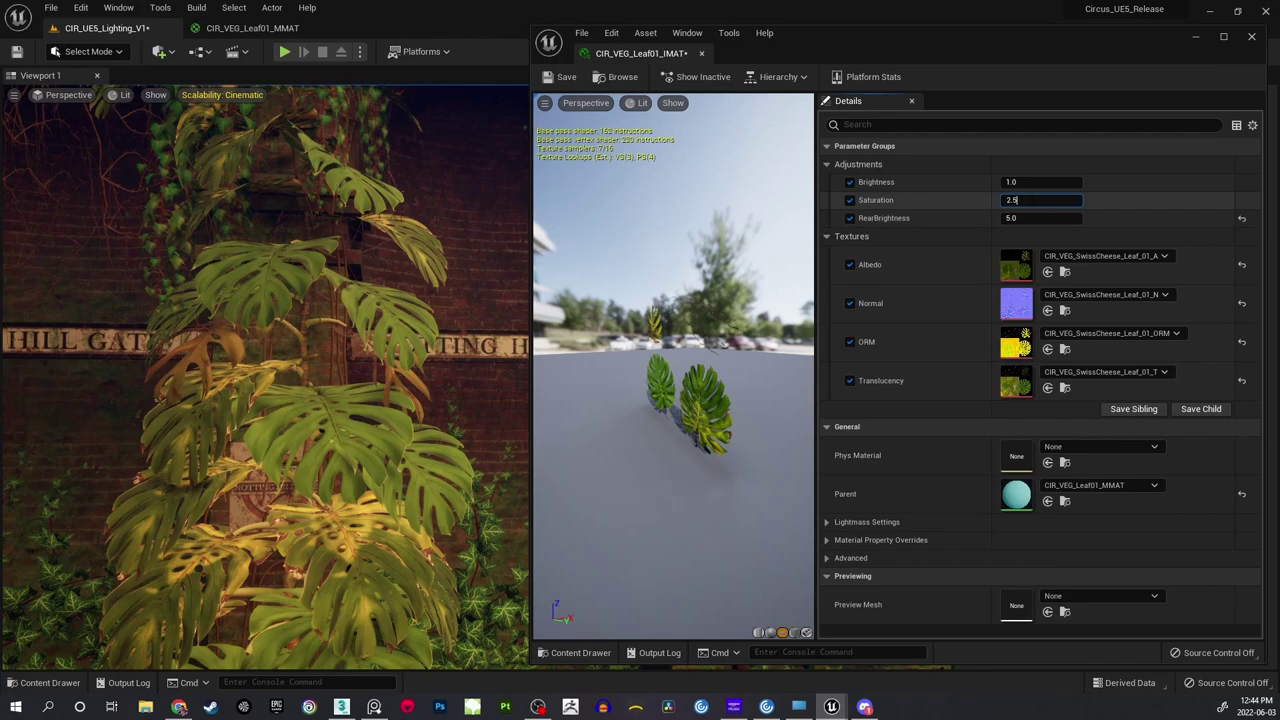
key("Return")
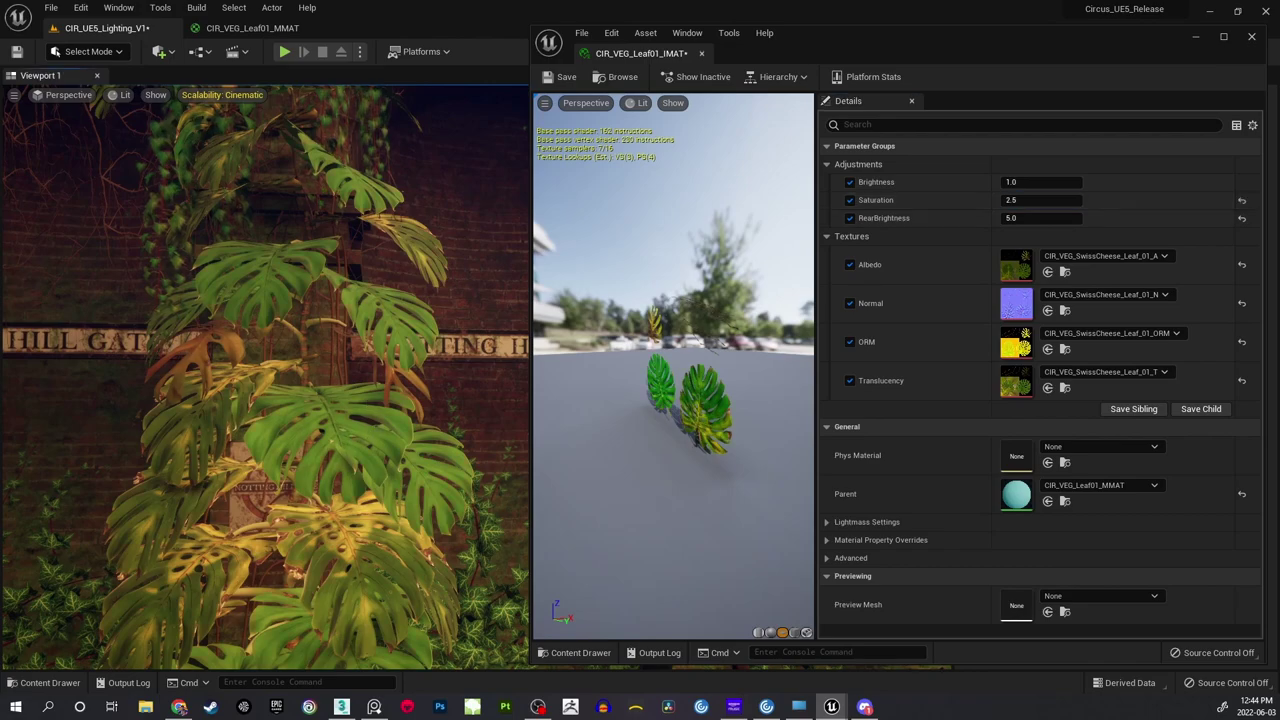
right_click_drag(265, 377, 375, 342)
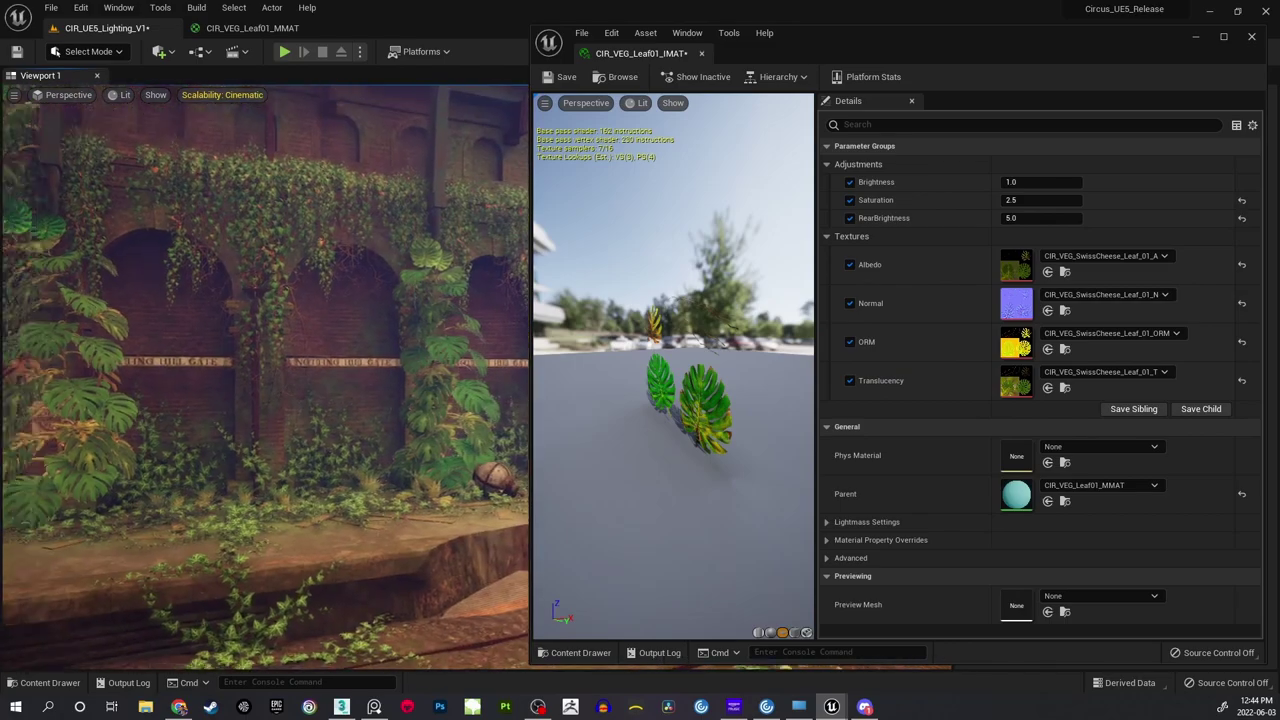
right_click_drag(401, 390, 445, 315)
left_click(564, 78)
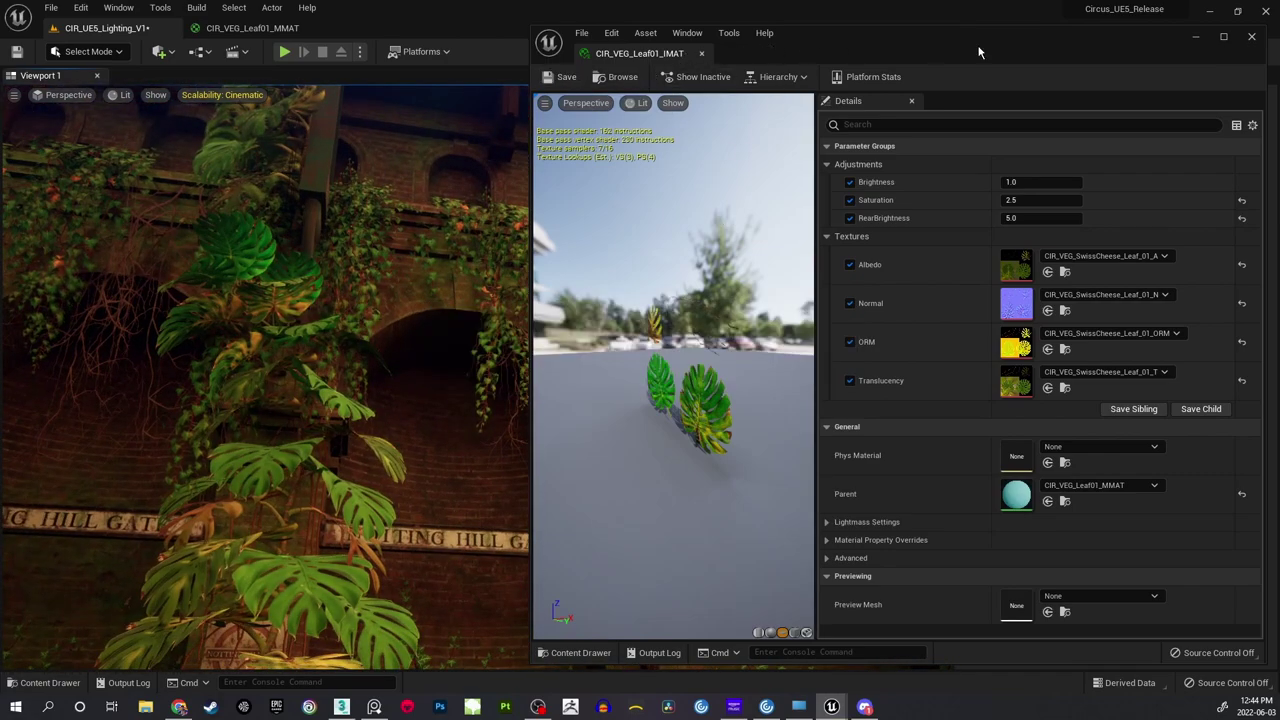
left_click(1194, 38)
Open the Element 2 material instance of the neighboring SwissCheese plant, examine its adjustment parameters, and close it.
right_click_drag(476, 376, 566, 420)
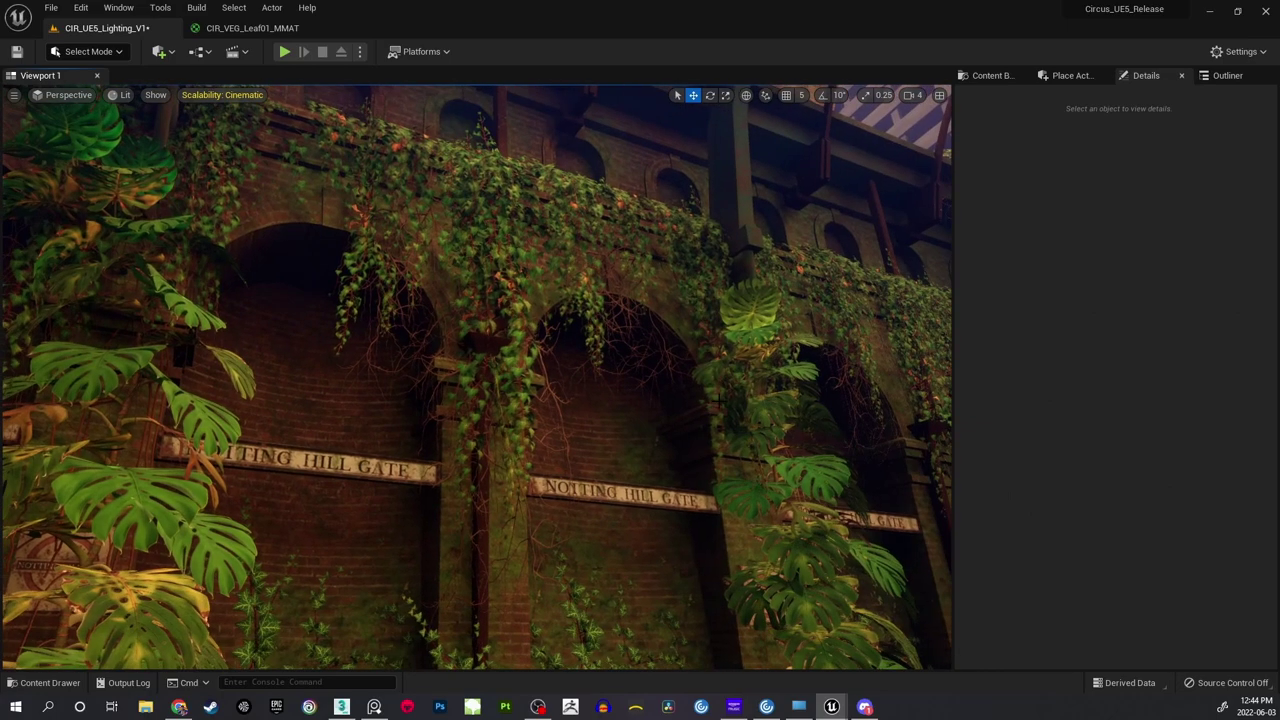
left_click(818, 482)
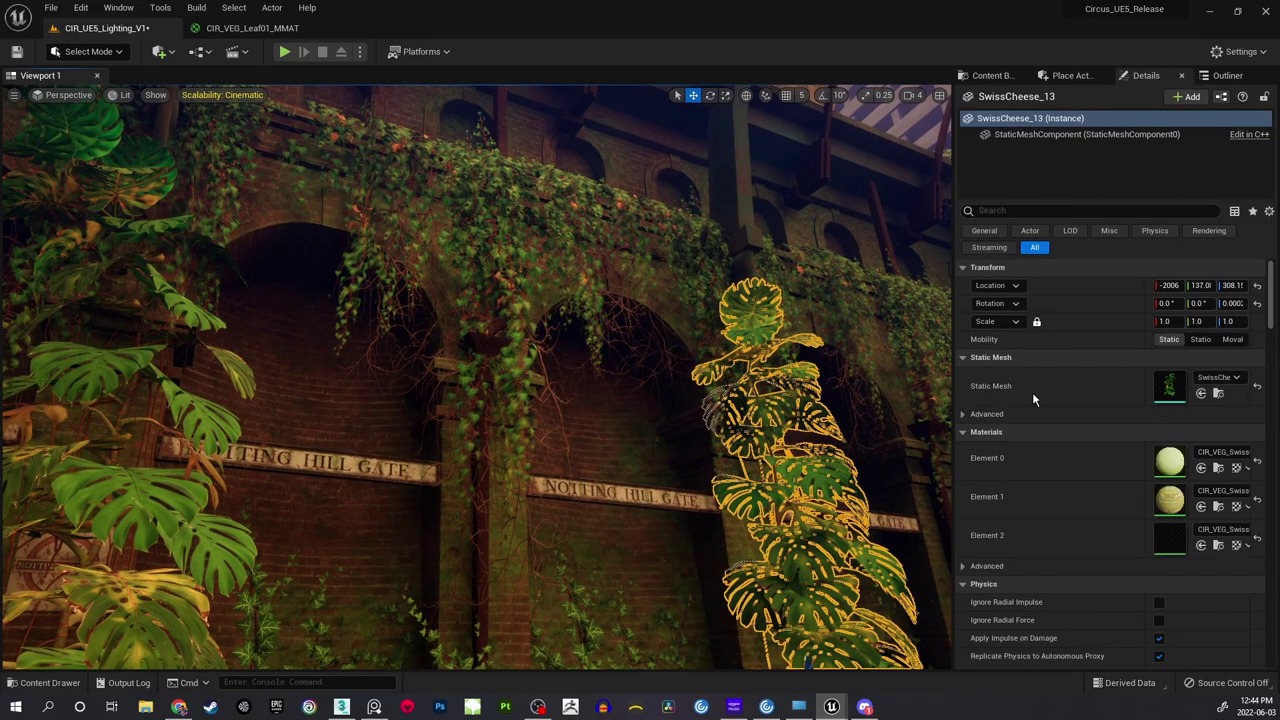
double_click(1170, 533)
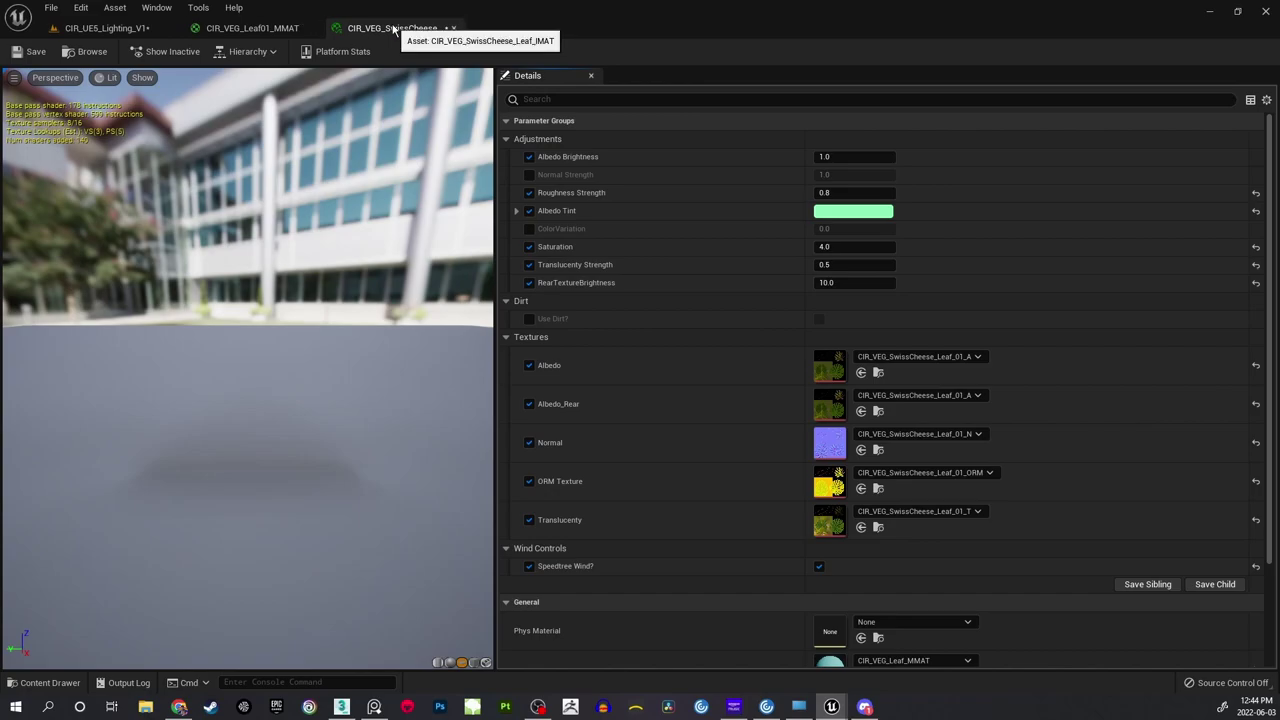
left_click(453, 28)
Move RearBrightness, its Multiply and TwoSidedTexturing up beside the Albedo node in the CIR_VEG_Leaf01_MMAT graph.
scroll(768, 250, "down", 5)
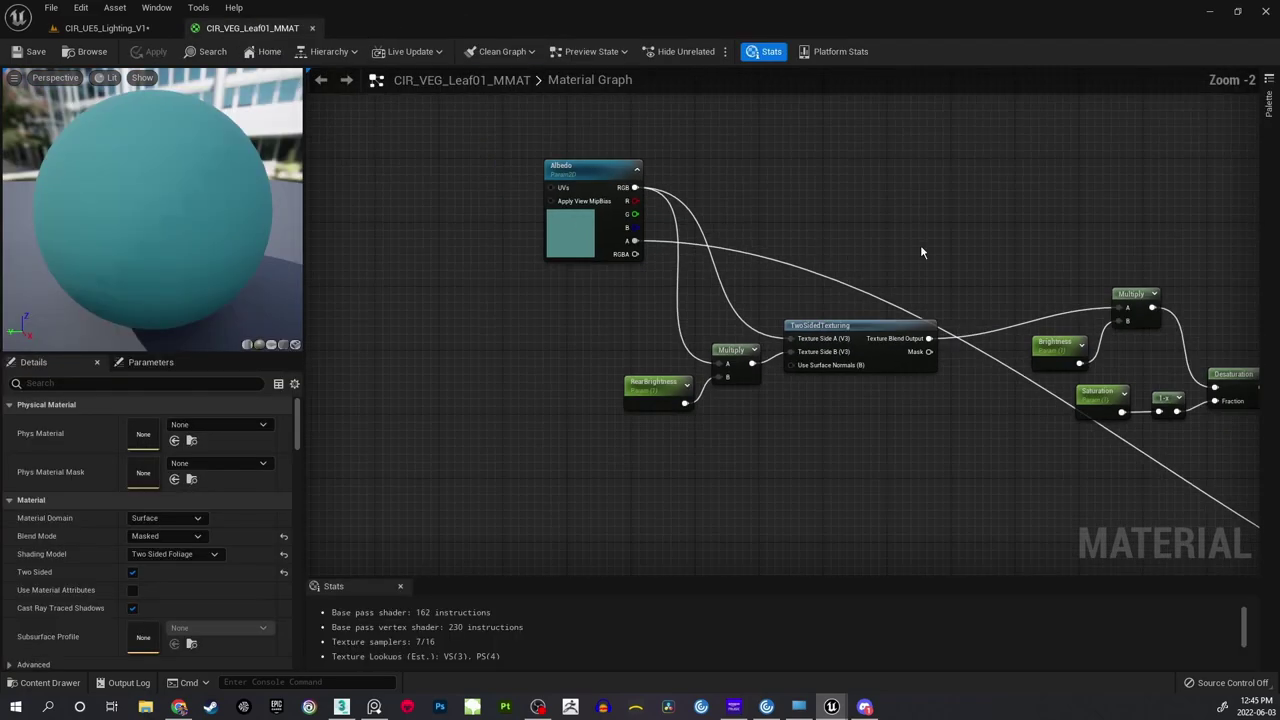
scroll(769, 250, "up", 2)
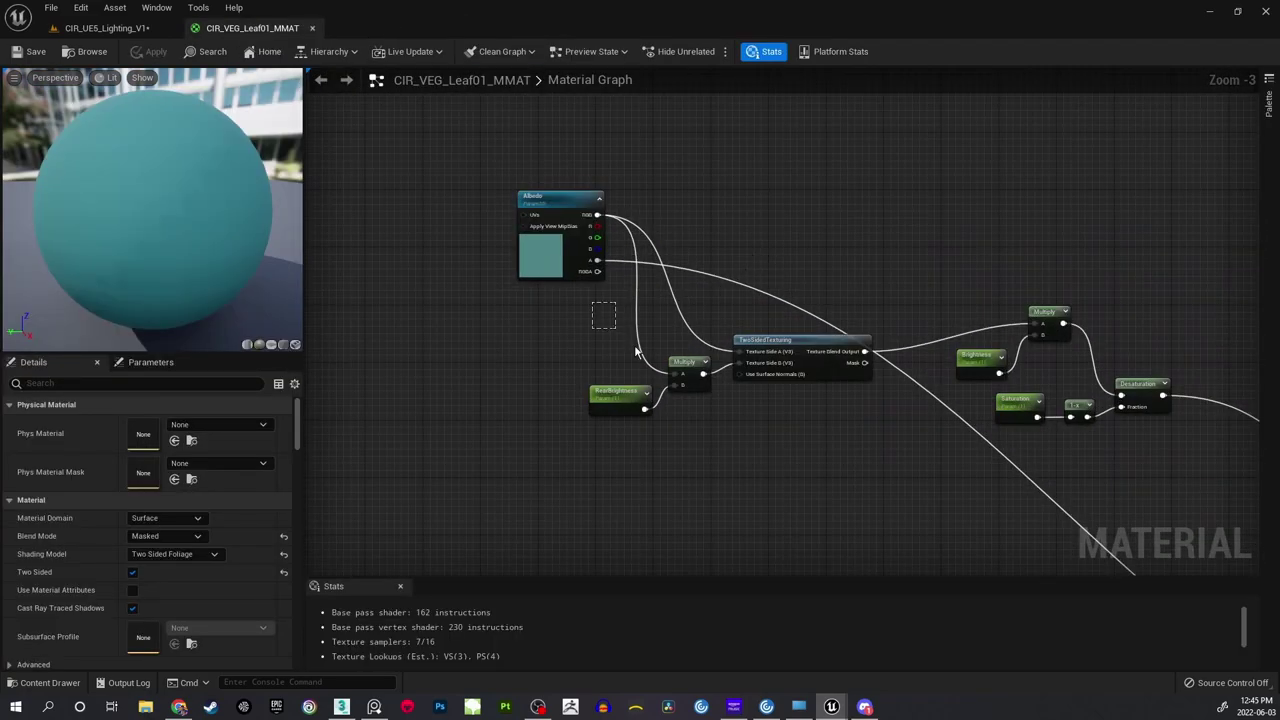
left_click_drag(635, 352, 745, 395)
left_click_drag(808, 340, 853, 221)
left_click(901, 182)
Move the Brightness, Saturation, Multiply, 1-x and Desaturation nodes closer to TwoSidedTexturing.
right_click_drag(998, 238, 851, 185)
scroll(851, 185, "down", 1)
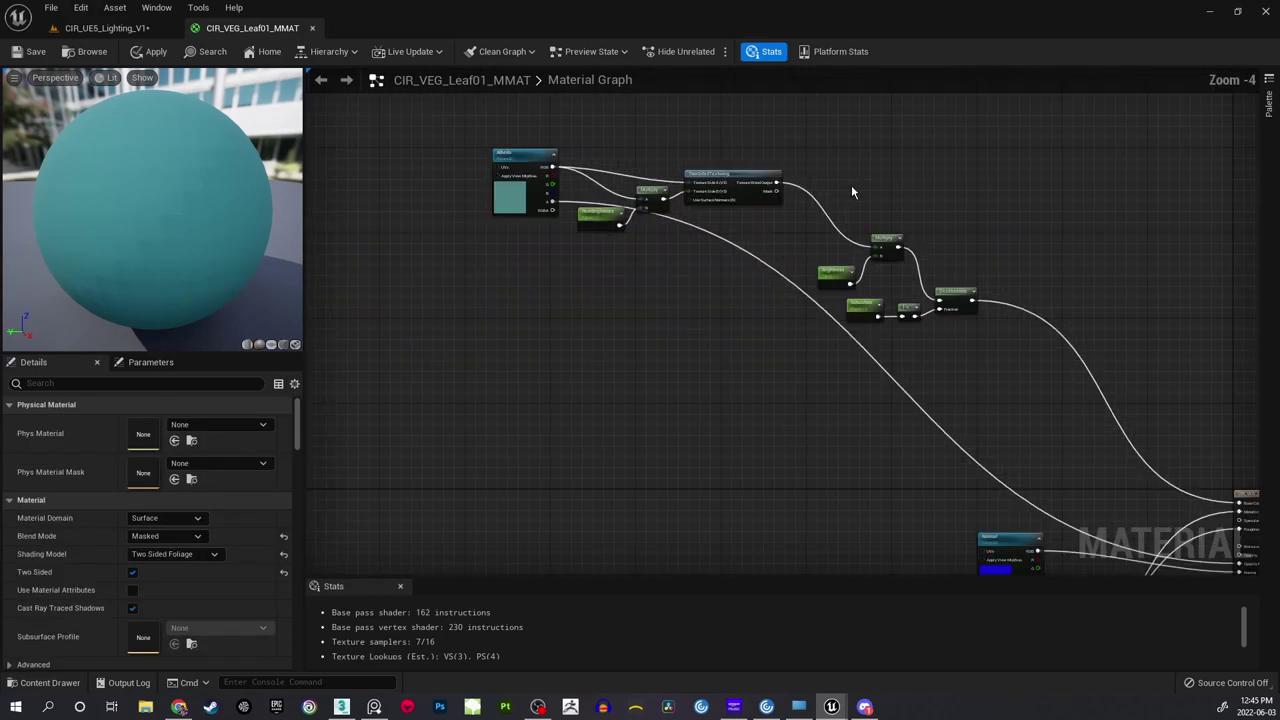
left_click_drag(829, 191, 887, 287)
left_click(949, 243)
Enclose the Albedo, rear brightness, brightness and saturation nodes in a comment box titled "Albedo Controls".
right_click_drag(921, 199, 942, 258)
left_click_drag(475, 158, 960, 402)
right_click_drag(908, 283, 880, 297)
key("c")
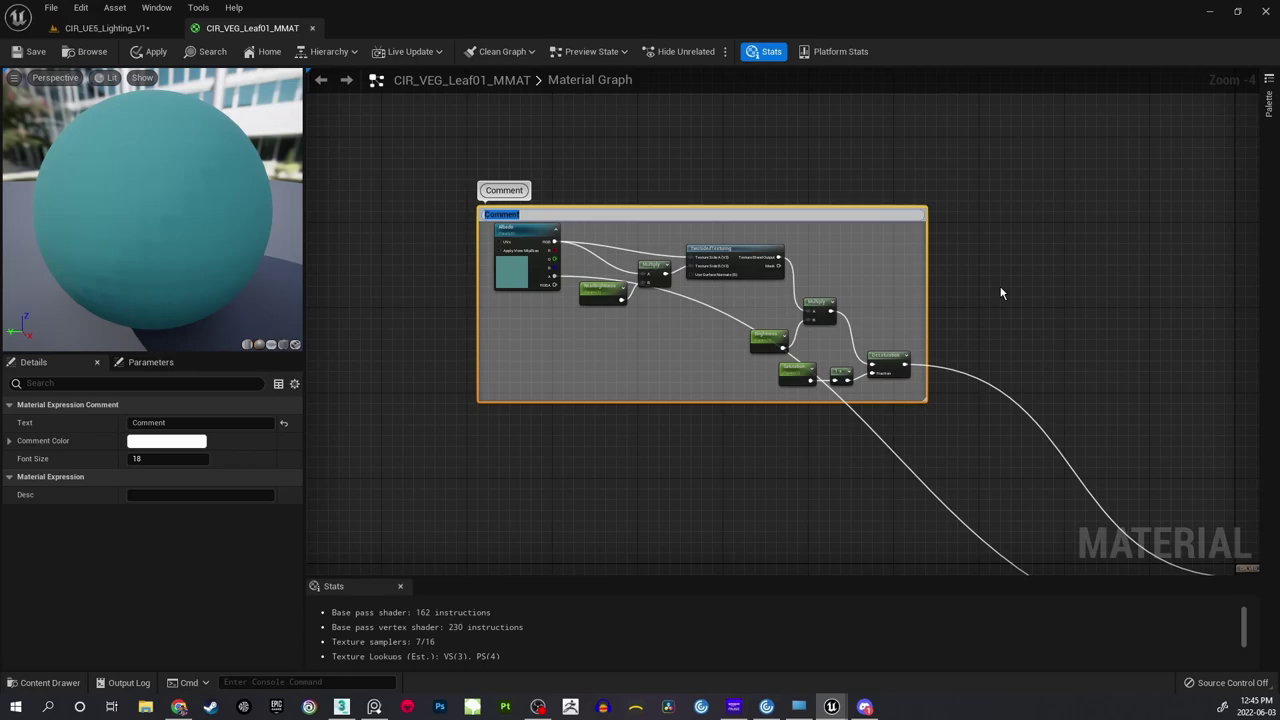
type("A")
type("s")
key("Return")
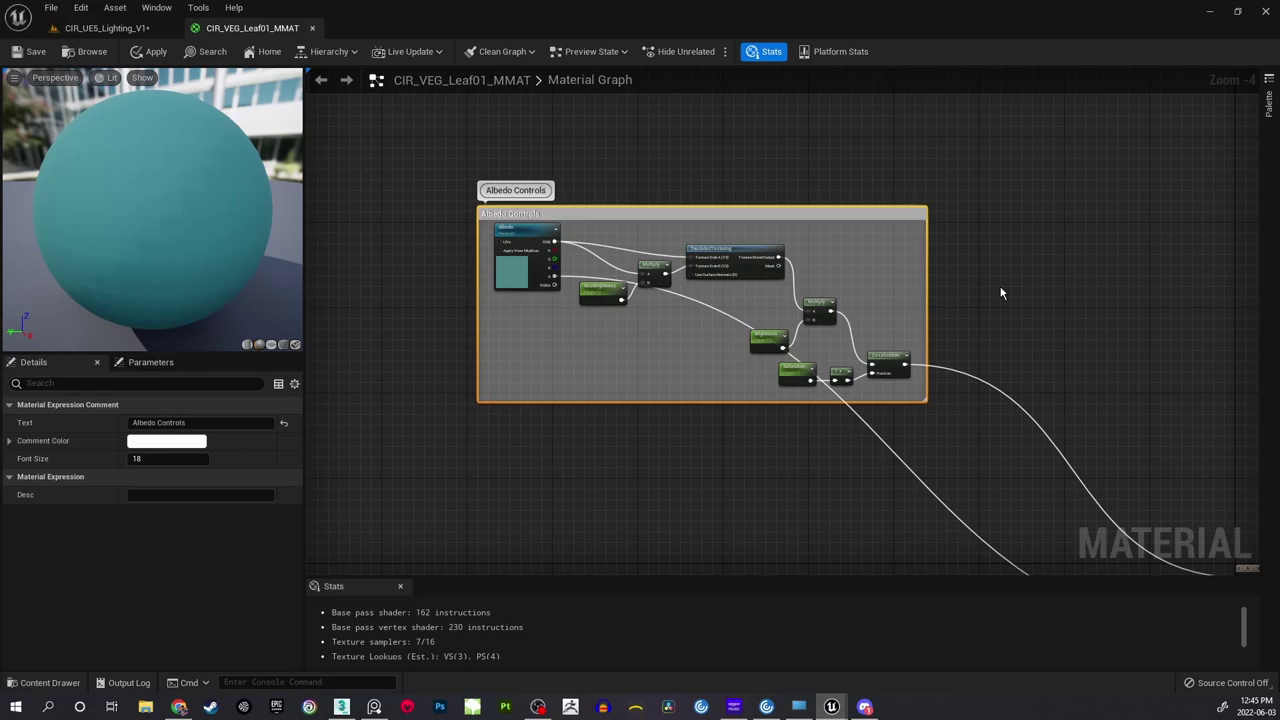
Deselect the comment box and save the leaf master material.
left_click(1052, 297)
right_click_drag(858, 434, 798, 320)
scroll(798, 320, "down", 1)
right_click_drag(720, 343, 772, 372)
scroll(770, 390, "up", 1)
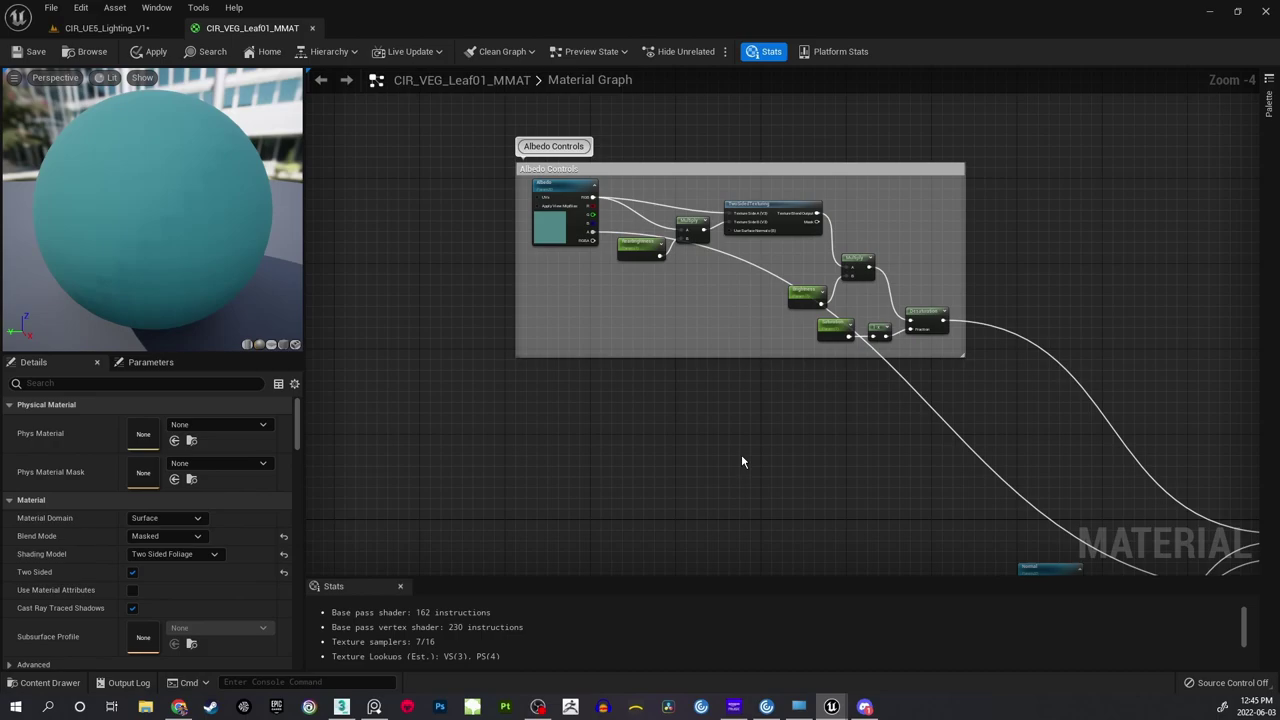
key("ctrl+s")
right_click_drag(794, 449, 763, 351)
scroll(797, 396, "down", 1)
right_click_drag(797, 396, 771, 334)
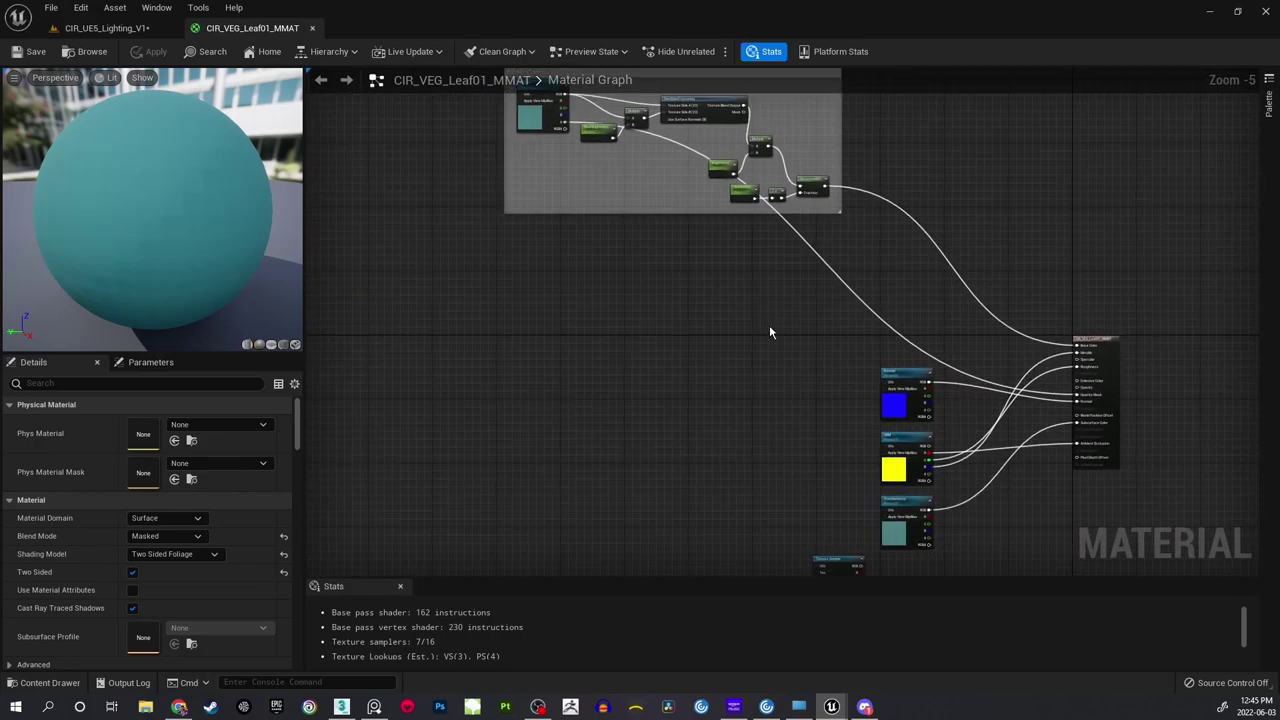
Move the Normal texture parameter node away from the material output to the space just below the Albedo Controls comment box.
scroll(800, 328, "up", 1)
scroll(929, 434, "up", 1)
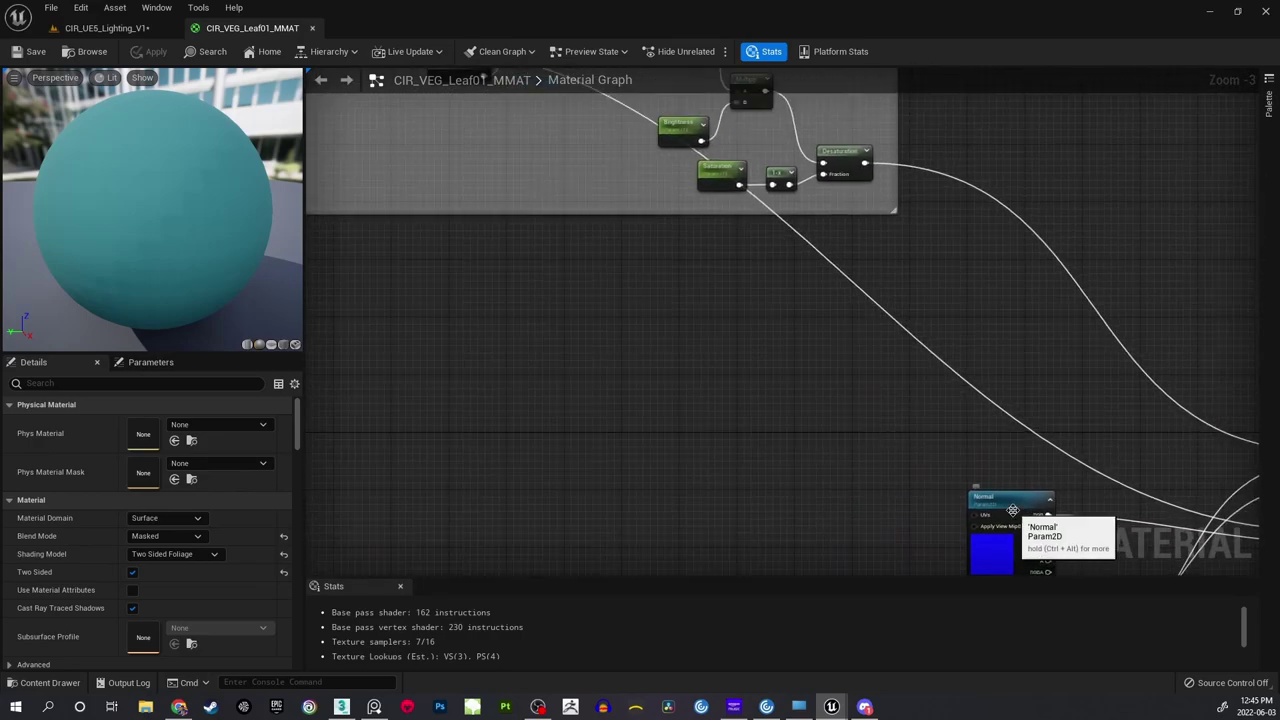
left_click_drag(980, 497, 582, 355)
left_click(653, 288)
right_click_drag(653, 288, 699, 310)
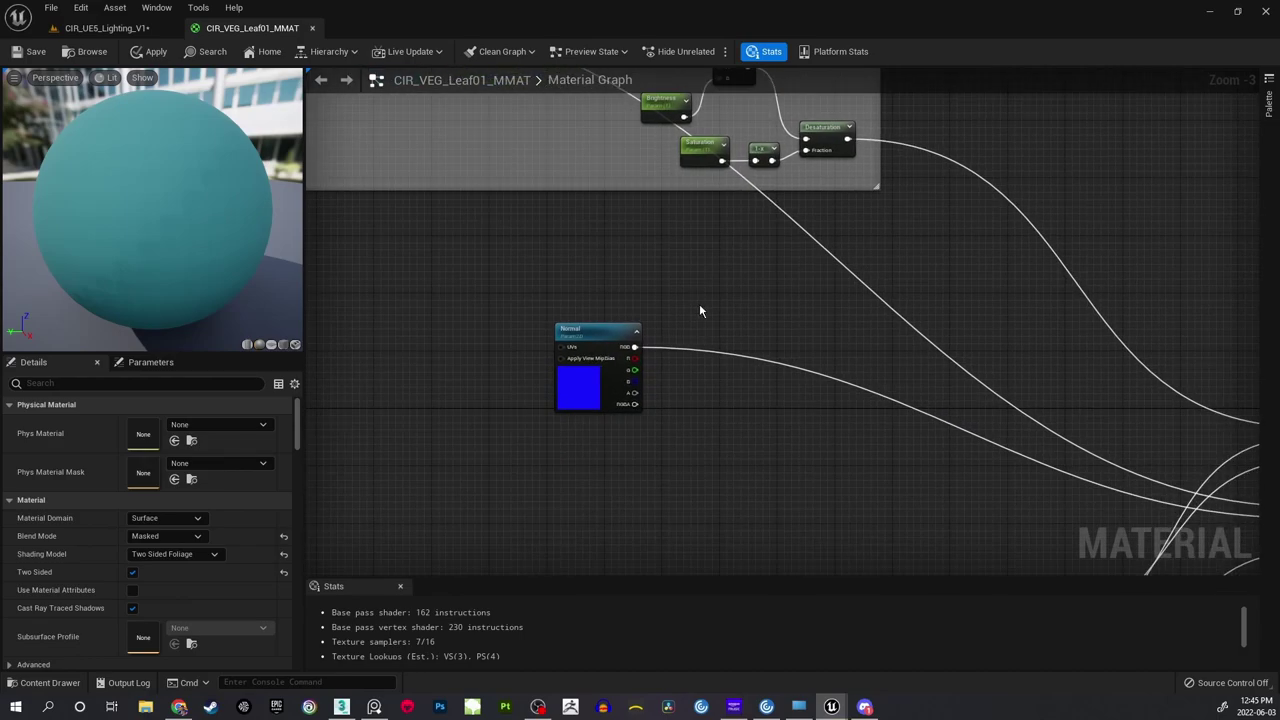
scroll(640, 260, "up", 3)
left_click_drag(540, 306, 515, 306)
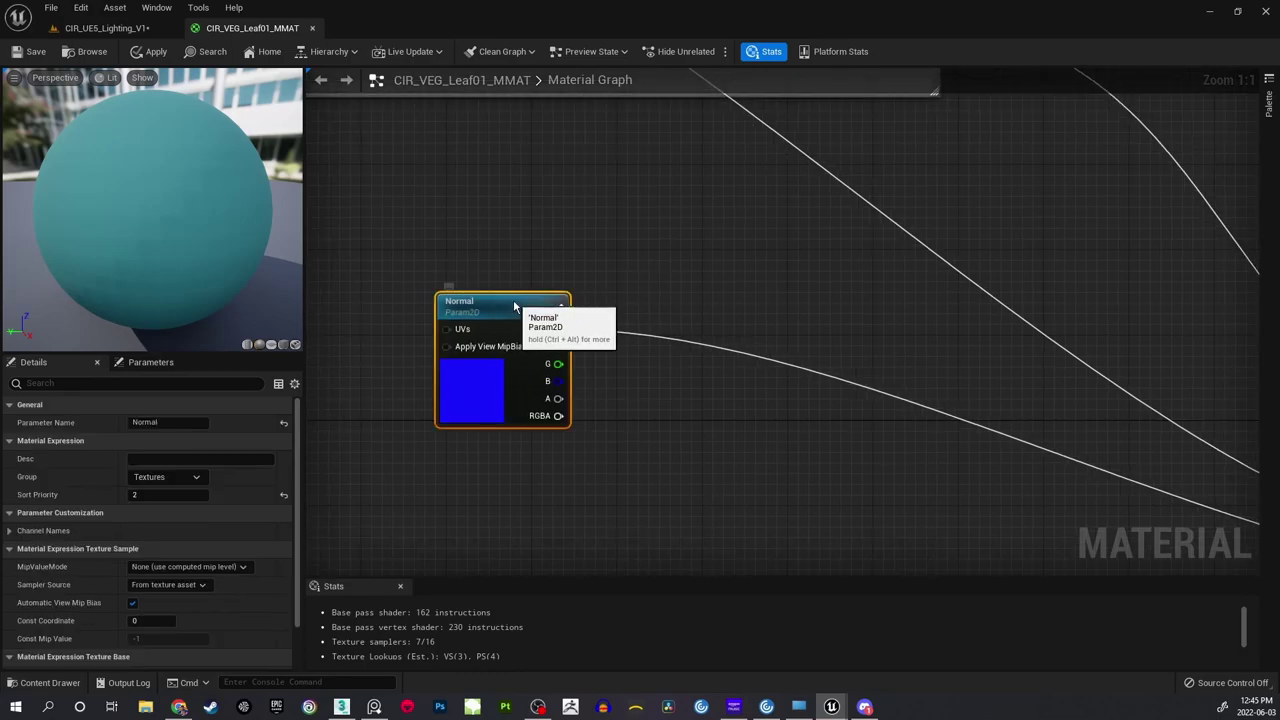
Switch to the CIR_UE5_Lighting_V1 level and examine the surface detail of the large green monstera leaves up close.
left_click(107, 28)
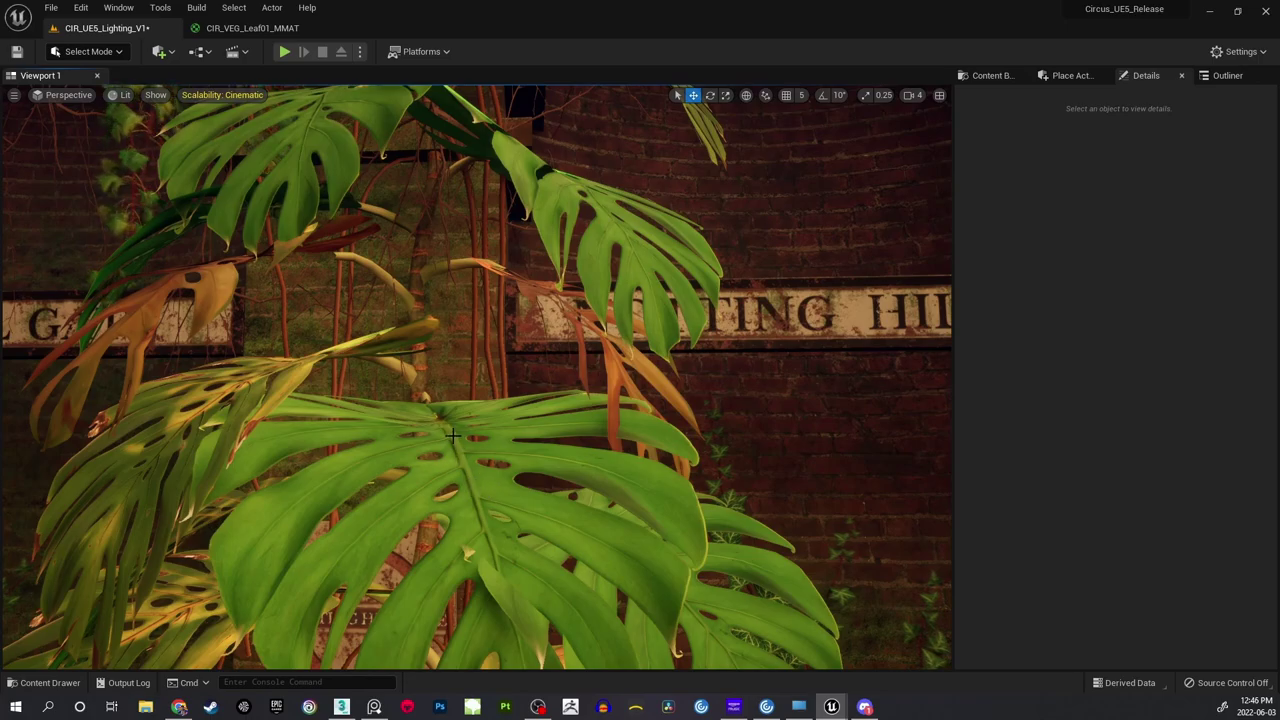
mouse_move(633, 399)
right_mouse_down()
mouse_move(560, 415)
mouse_move(565, 395)
mouse_move(633, 399)
right_mouse_up()
right_click_drag(463, 510, 426, 530)
mouse_move(564, 438)
right_mouse_down()
mouse_move(565, 450)
mouse_move(620, 448)
mouse_move(540, 445)
mouse_move(700, 450)
mouse_move(545, 440)
mouse_move(565, 438)
right_mouse_up()
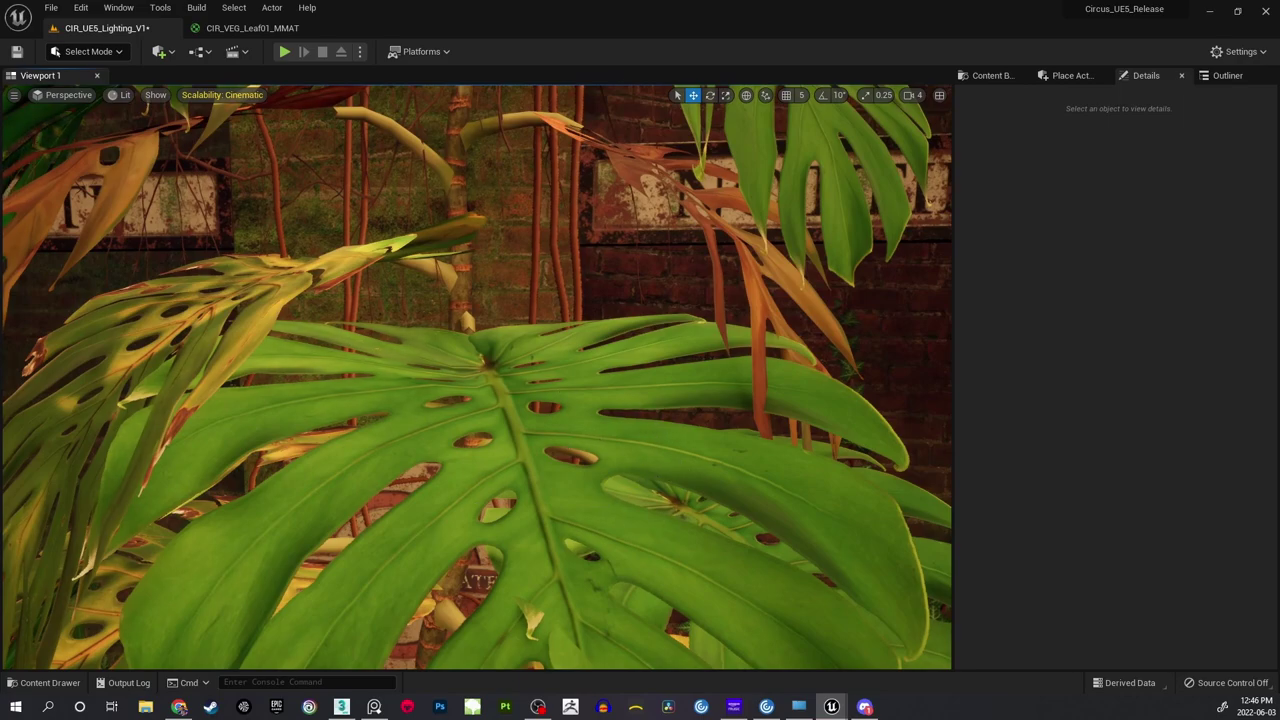
mouse_move(565, 438)
right_mouse_down()
mouse_move(610, 436)
mouse_move(565, 440)
right_mouse_up()
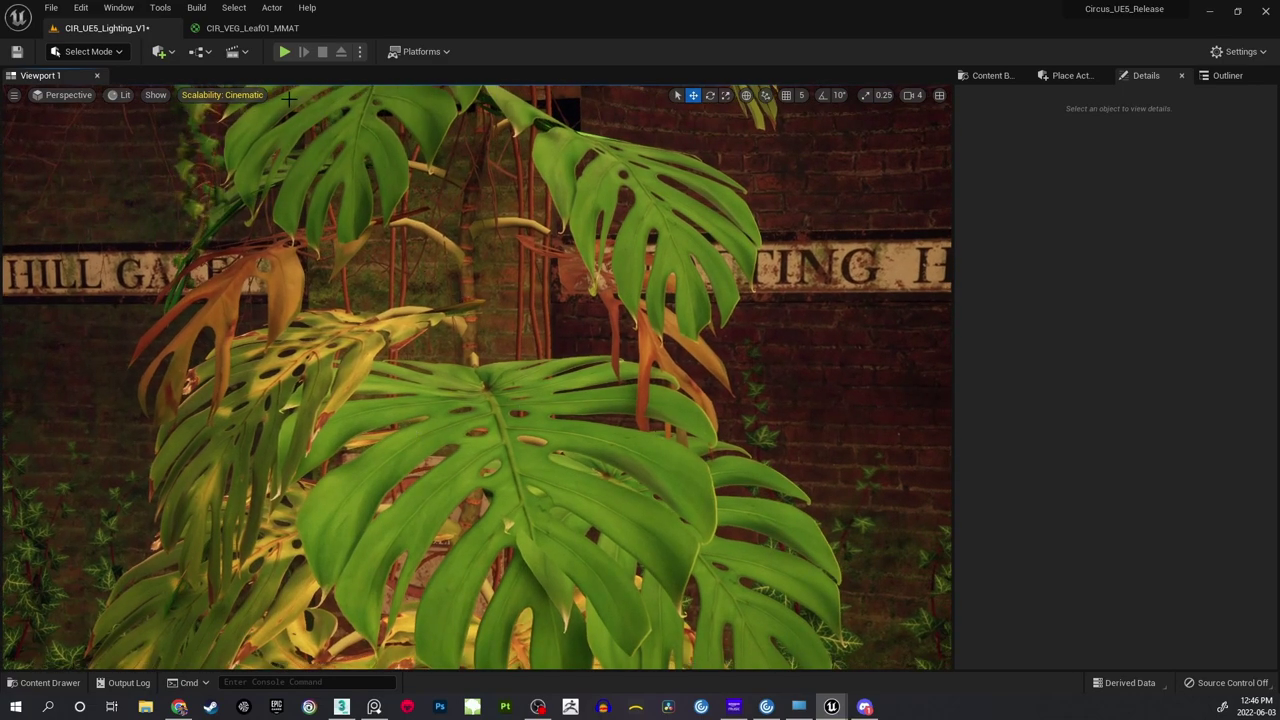
Add a FlattenNormal function node to the CIR_VEG_Leaf01_MMAT graph and place it below and beside the Normal texture node.
left_click(245, 28)
right_click_drag(660, 214, 625, 211)
scroll(557, 213, "down", 1)
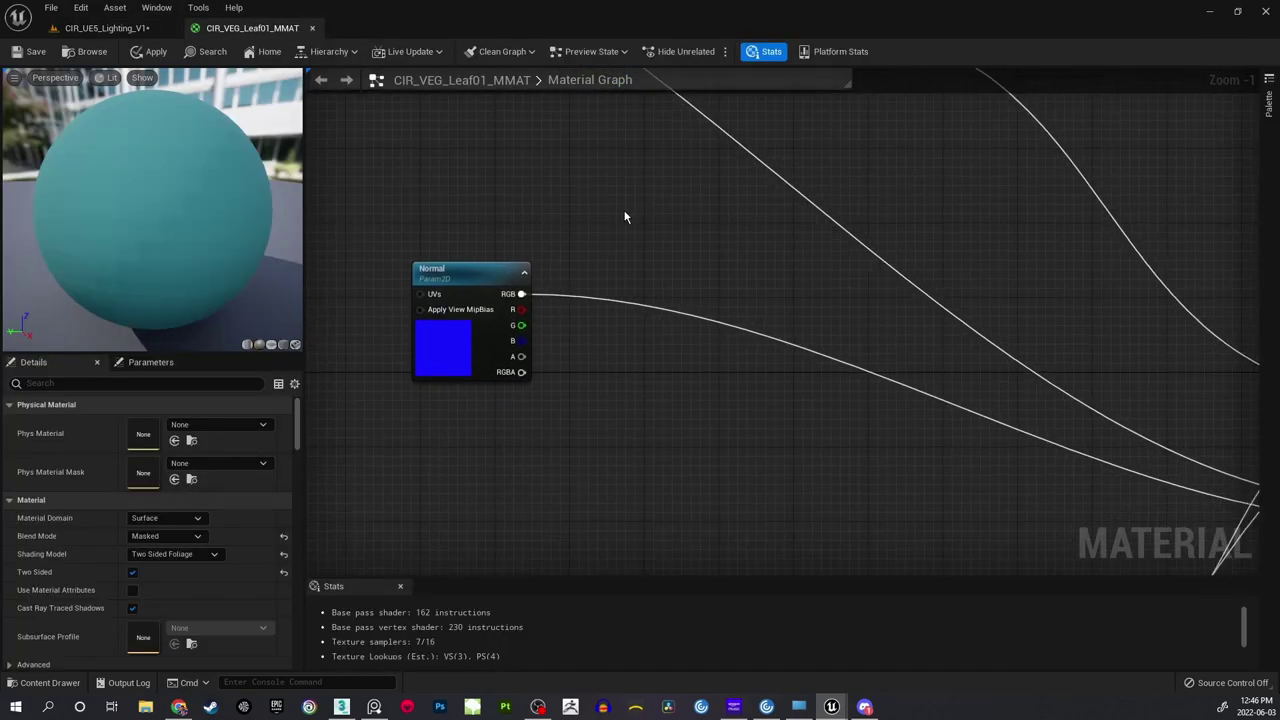
right_click(627, 217)
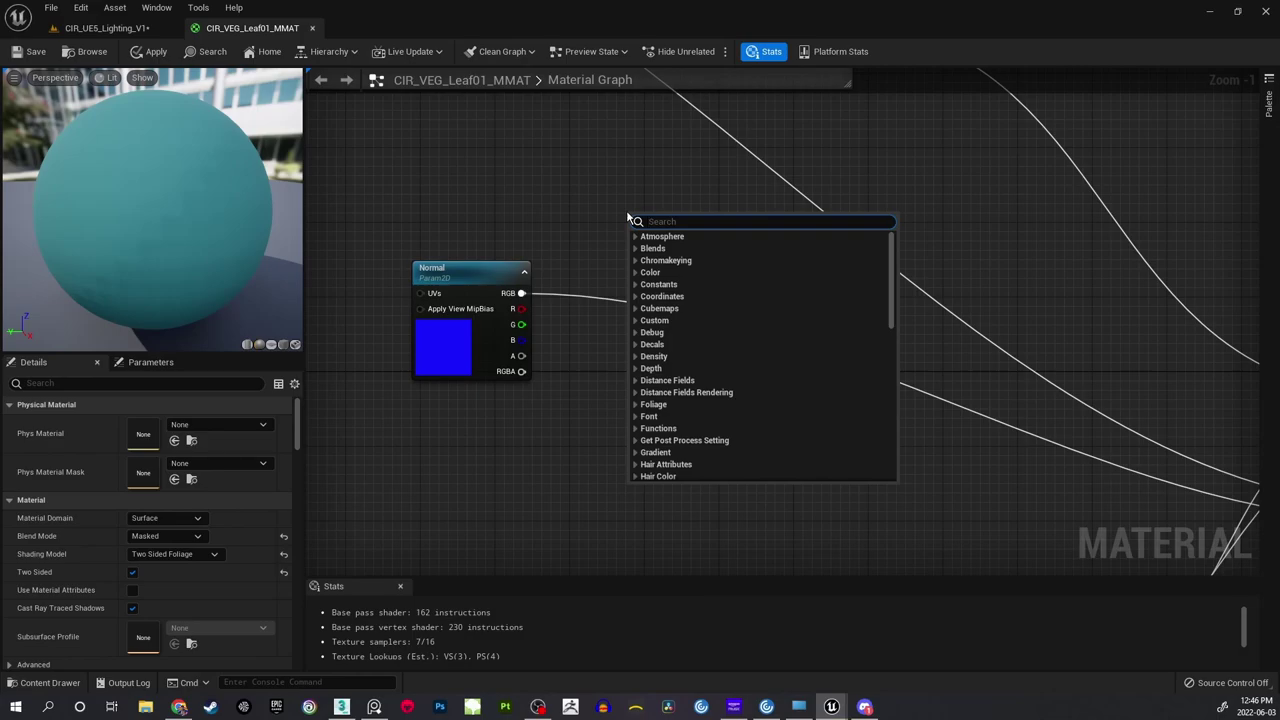
type("normal")
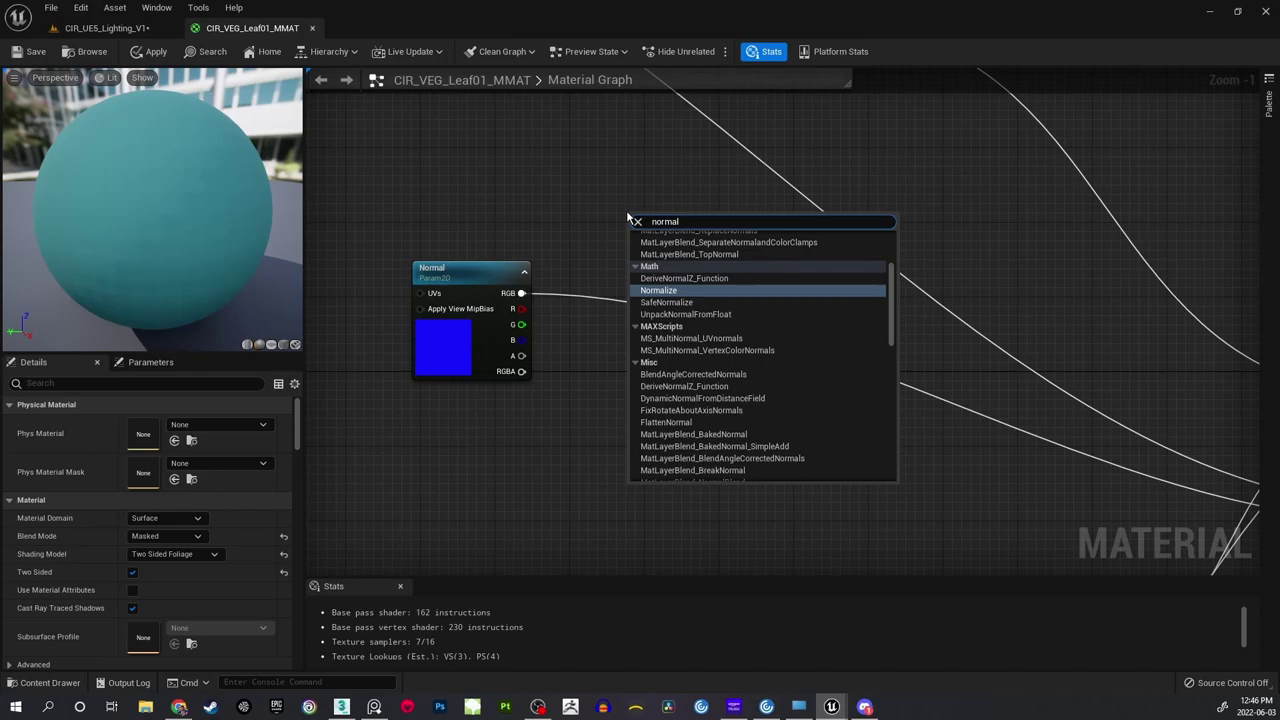
scroll(790, 372, "down", 1)
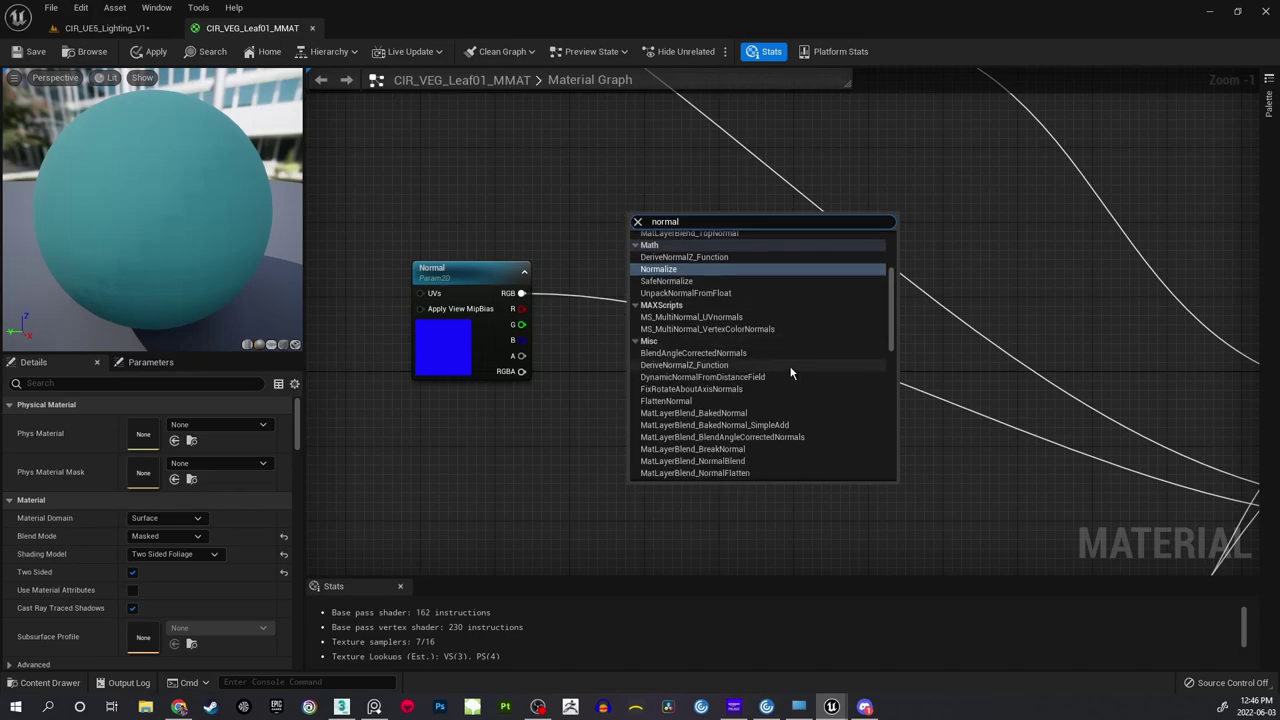
scroll(790, 372, "down", 1)
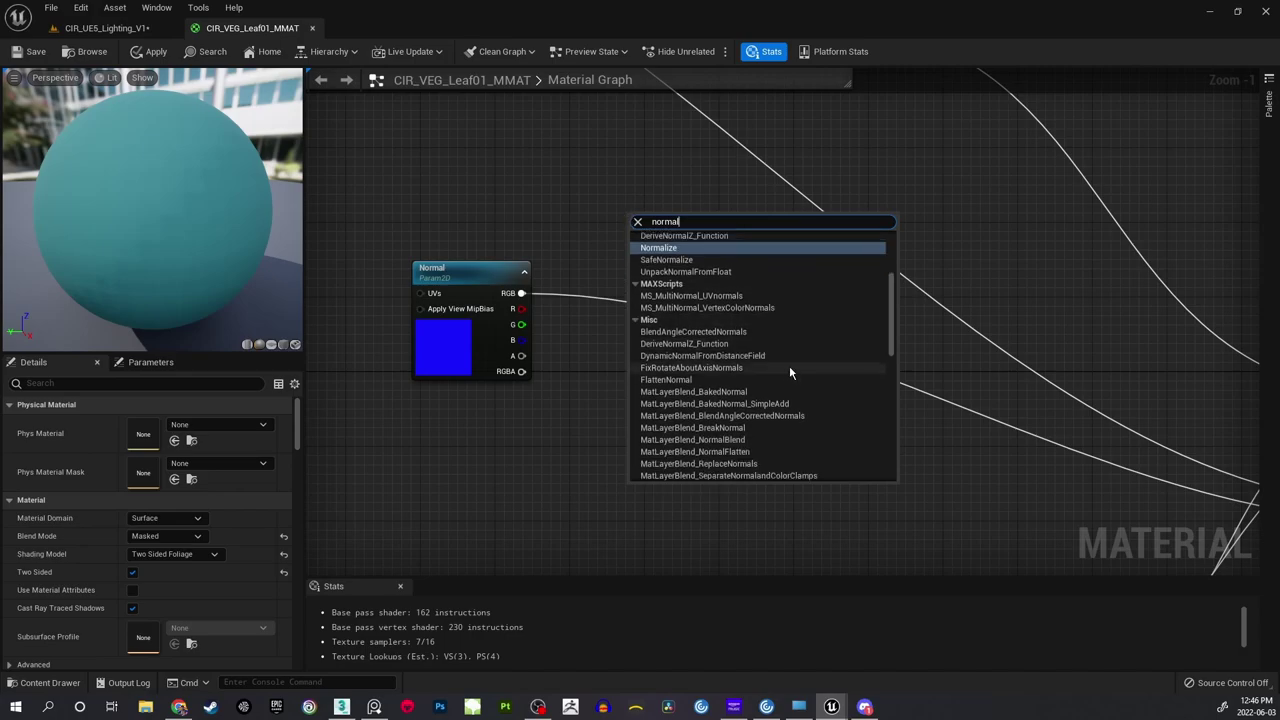
left_click(711, 382)
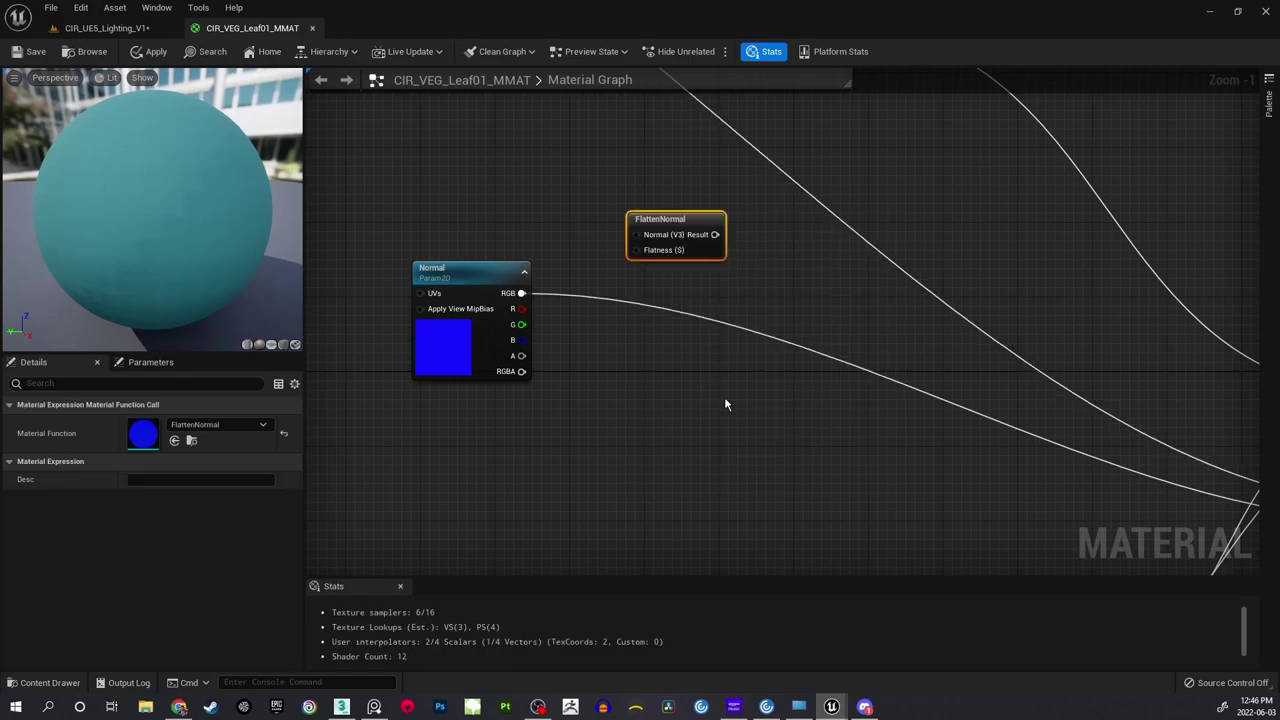
left_click_drag(680, 232, 660, 418)
left_click(614, 366)
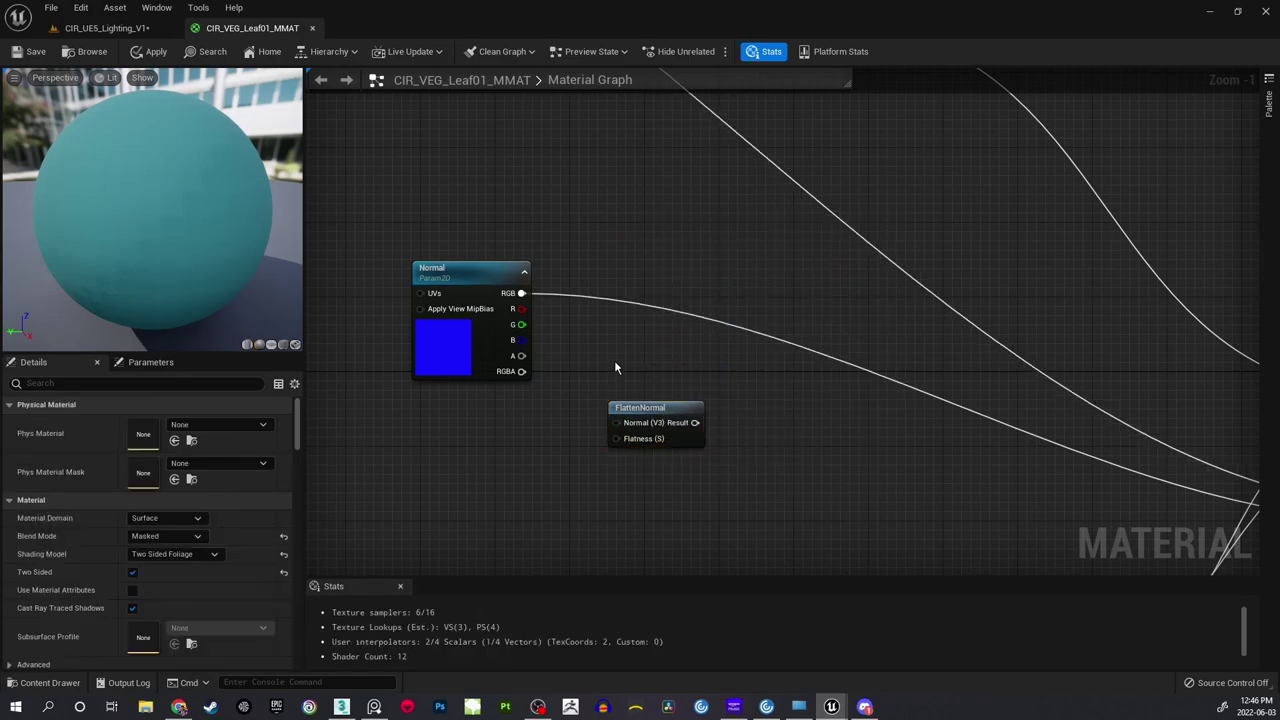
Review the FlattenNormal node and the node layout inside the Albedo Controls comment box.
right_click_drag(614, 366, 689, 366)
left_click(723, 425)
left_click(718, 399)
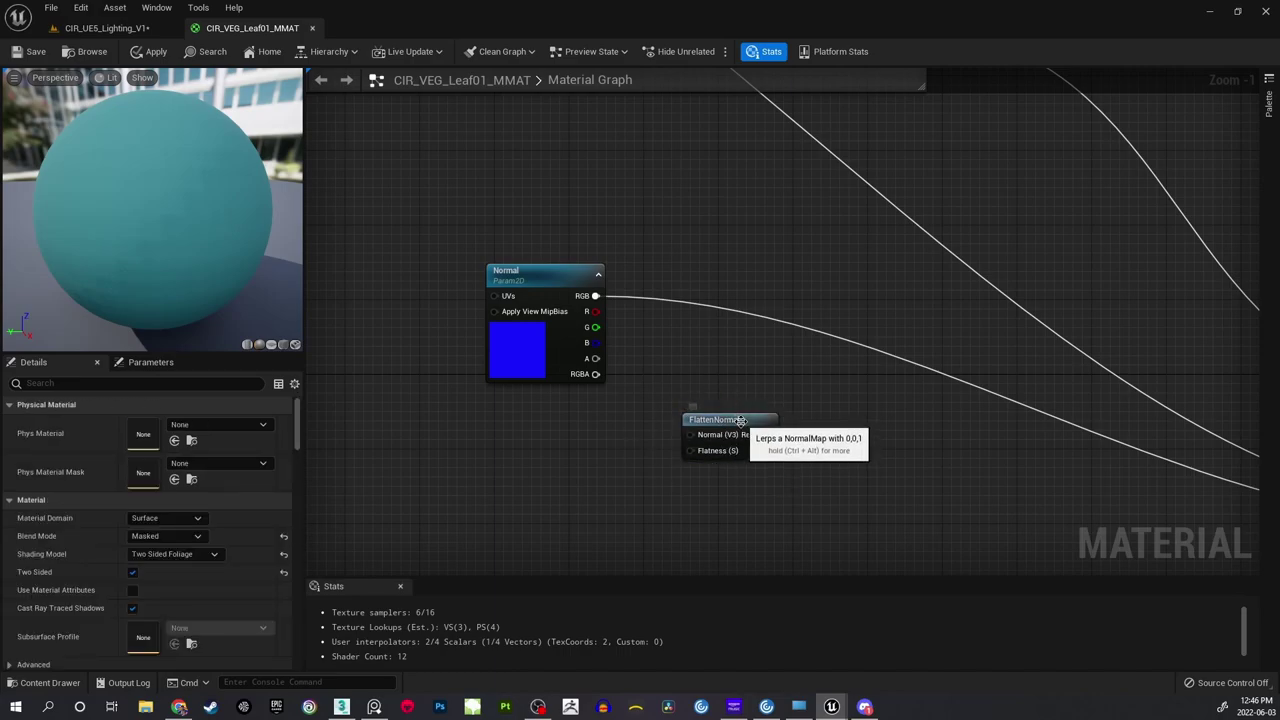
left_click(695, 421)
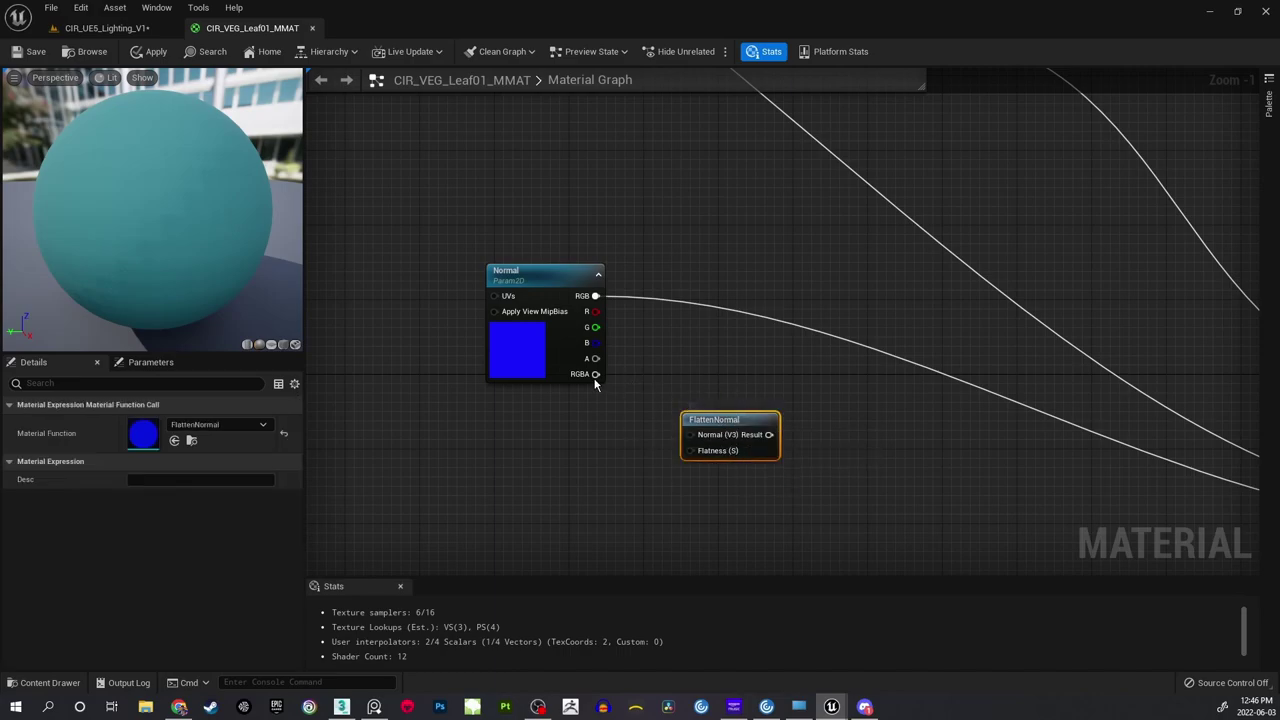
left_click(718, 374)
scroll(712, 356, "up", 1)
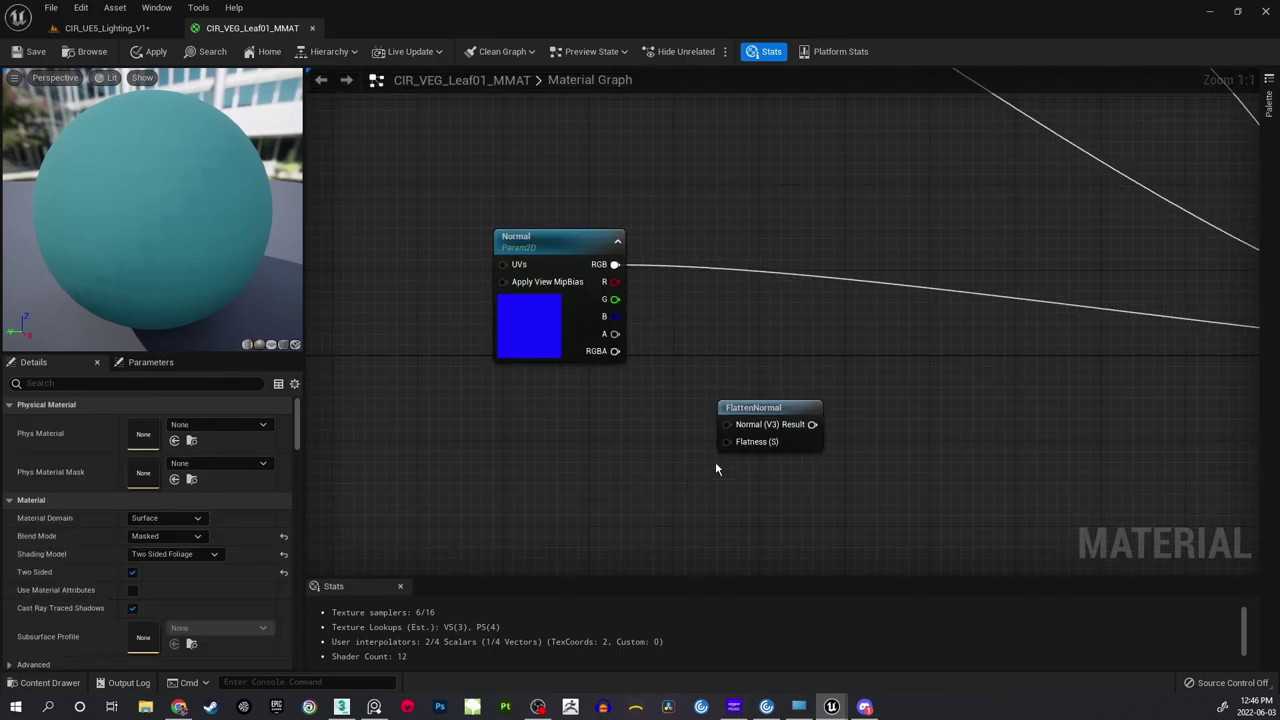
right_click_drag(672, 342, 629, 486)
scroll(652, 399, "down", 5)
right_click_drag(589, 249, 663, 338)
scroll(663, 338, "up", 4)
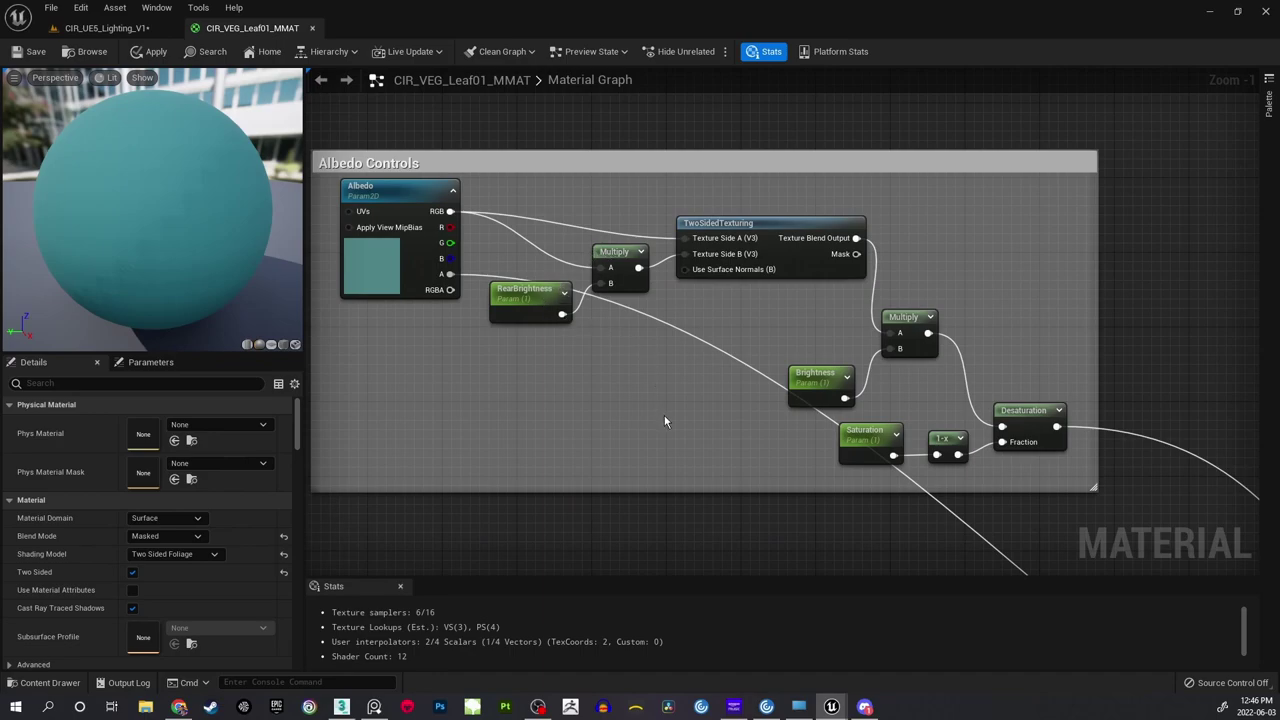
right_click_drag(749, 443, 603, 349)
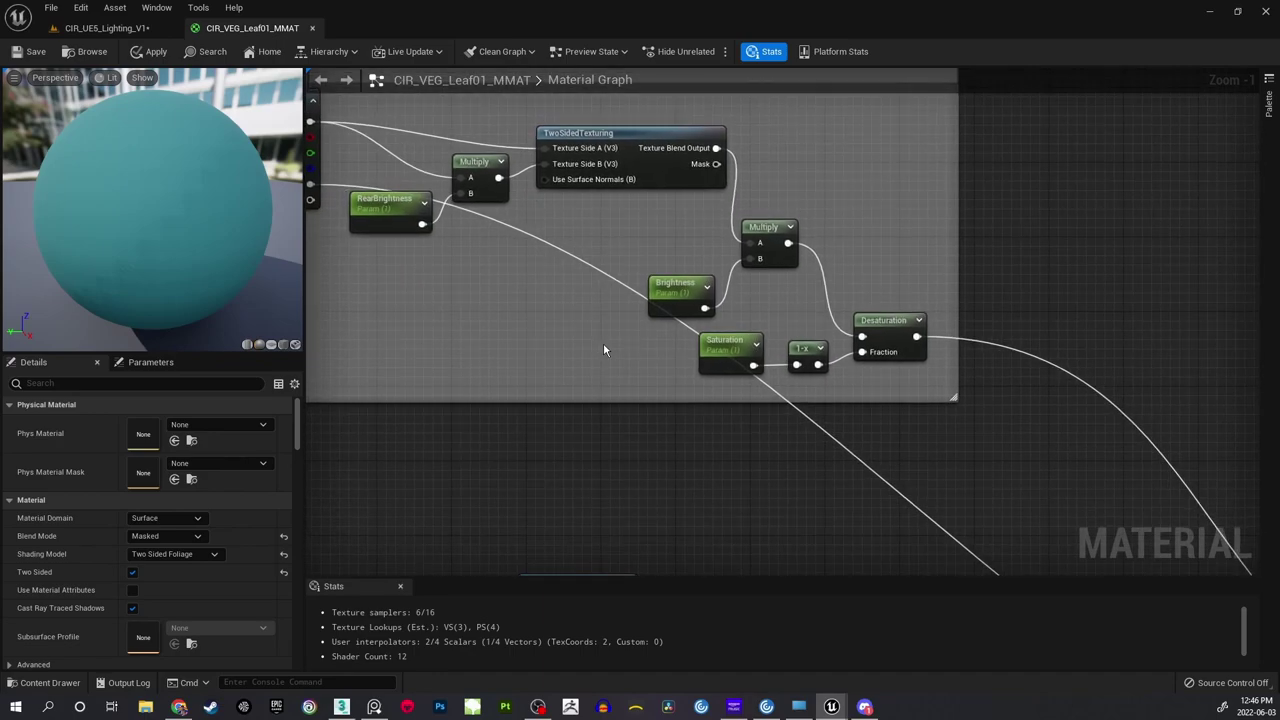
right_click_drag(787, 350, 729, 306)
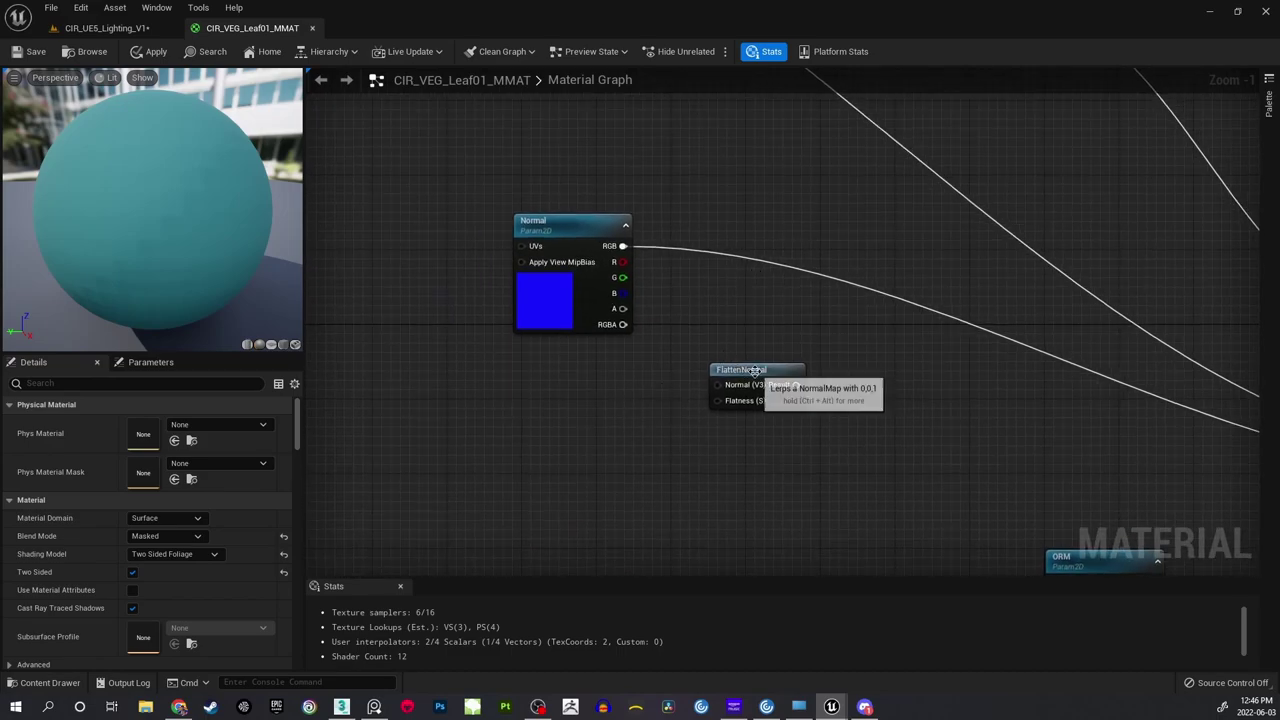
Move FlattenNormal slightly lower and connect the Normal texture's RGB output to its Normal (V3) input.
left_click_drag(741, 370, 731, 388)
left_click(716, 344)
scroll(740, 345, "up", 1)
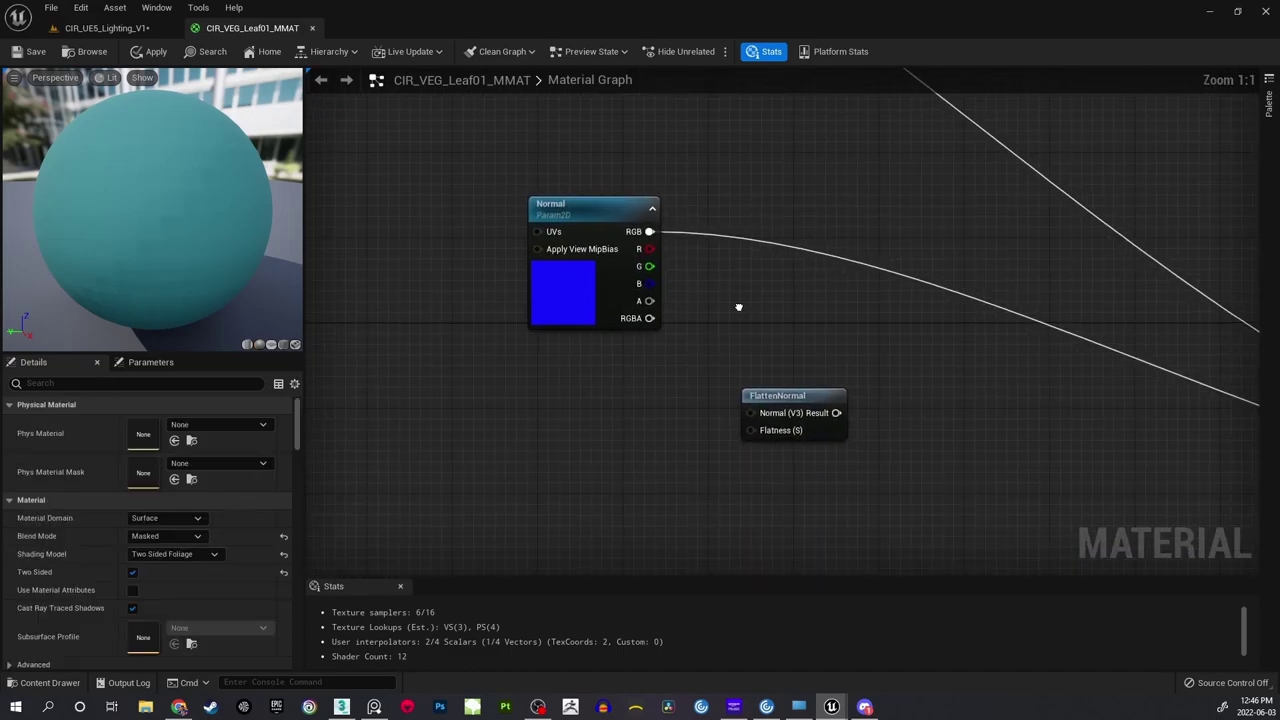
right_click_drag(737, 306, 700, 266)
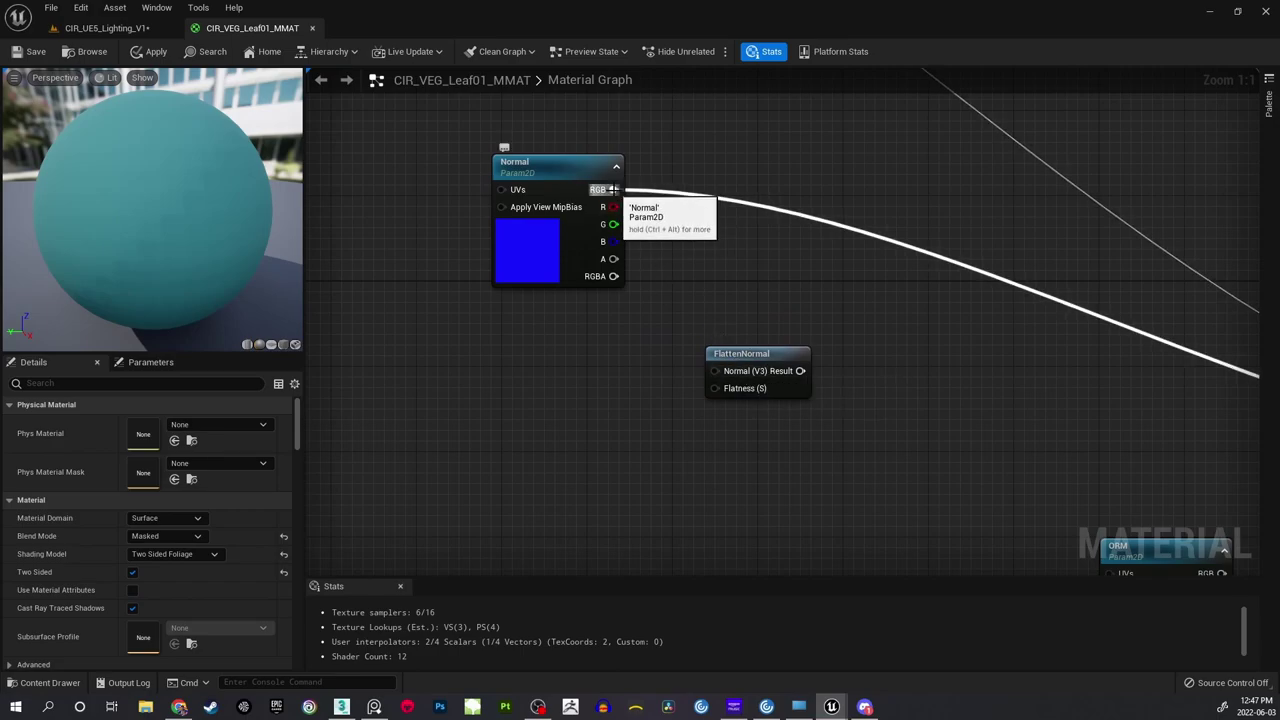
left_click_drag(612, 189, 714, 371)
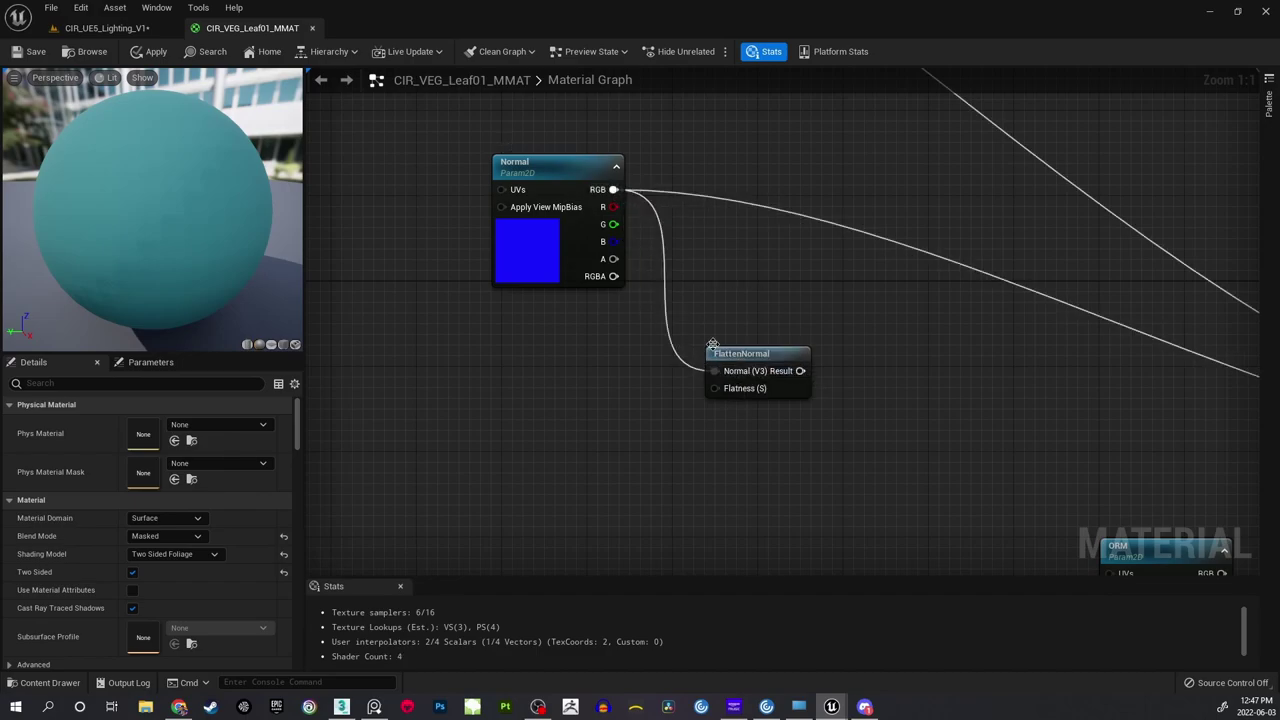
right_click_drag(713, 345, 735, 399)
Add a constant node below FlattenNormal and convert it to a scalar parameter named NormalStrength.
right_click(644, 426)
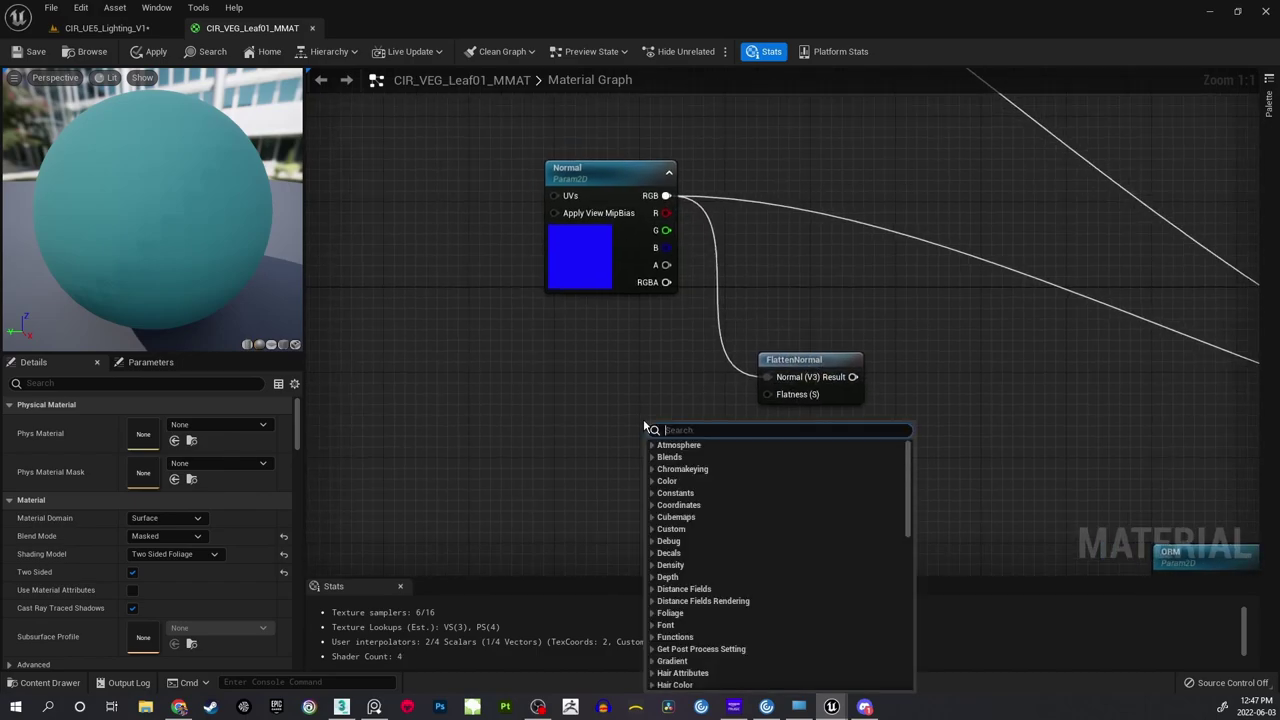
left_click(620, 410)
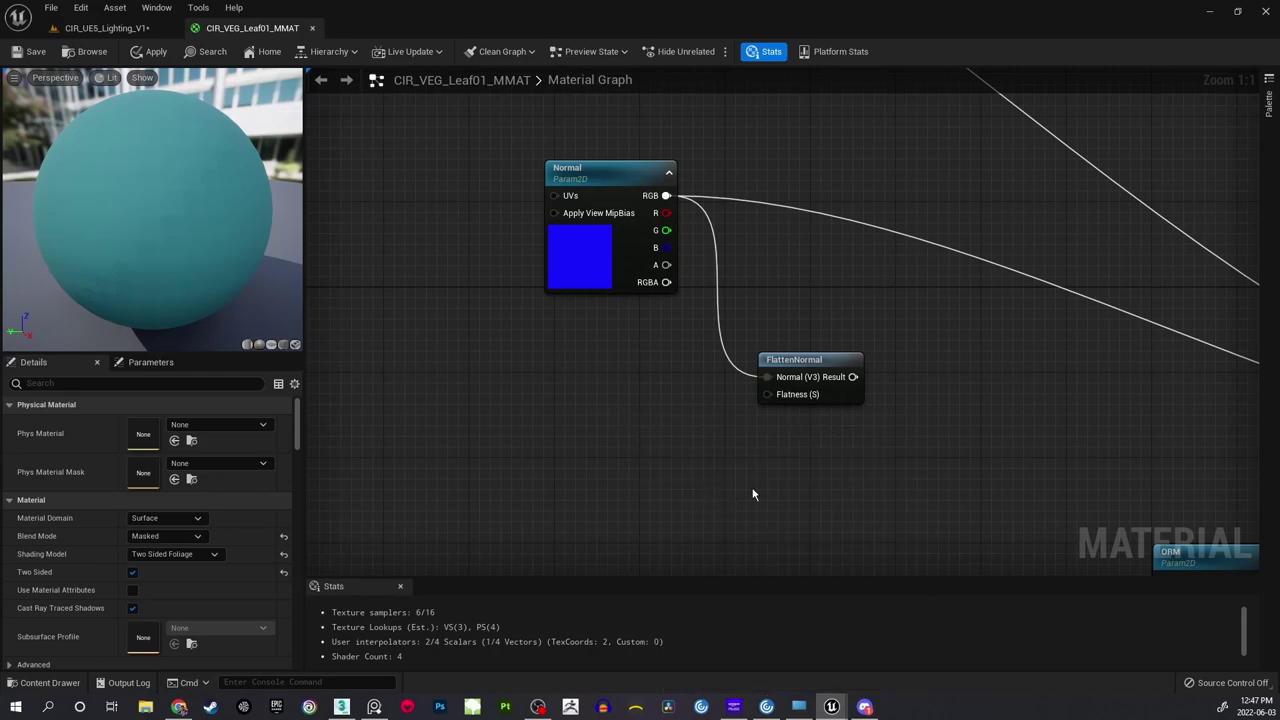
key("1")
left_click(683, 454)
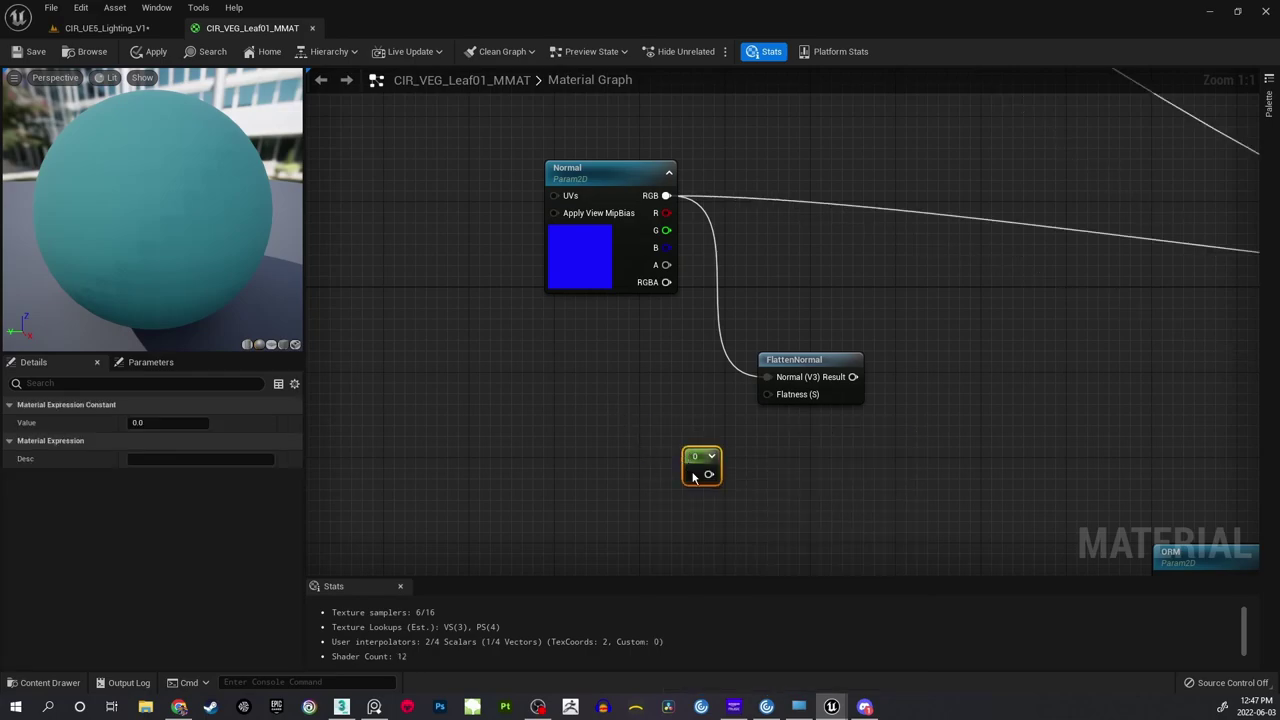
right_click(693, 478)
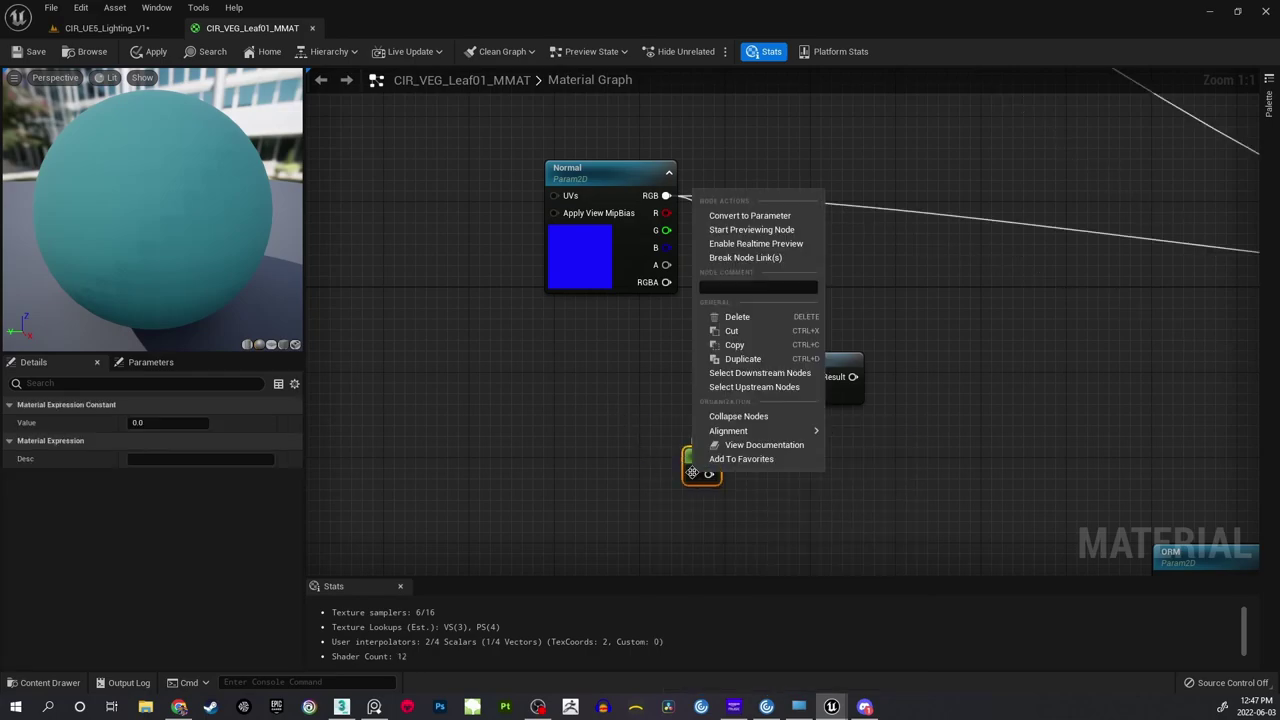
left_click(749, 216)
type("NormalStr")
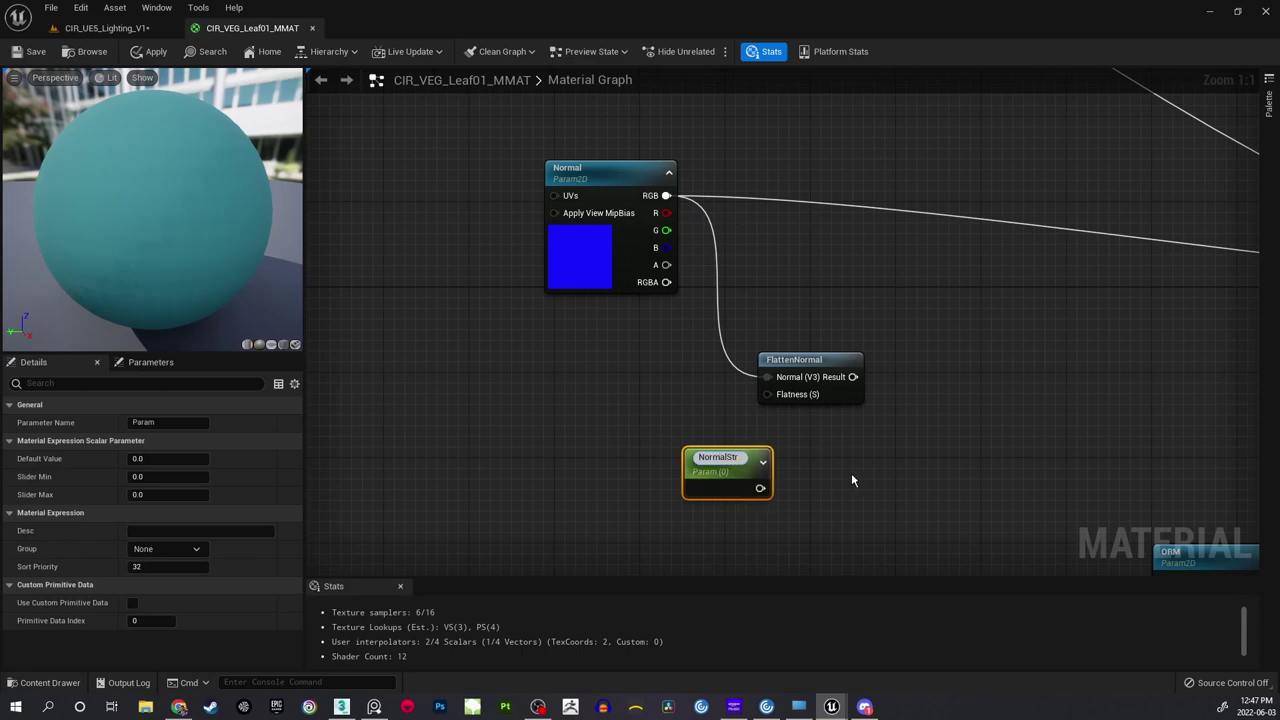
type("ength")
key("Return")
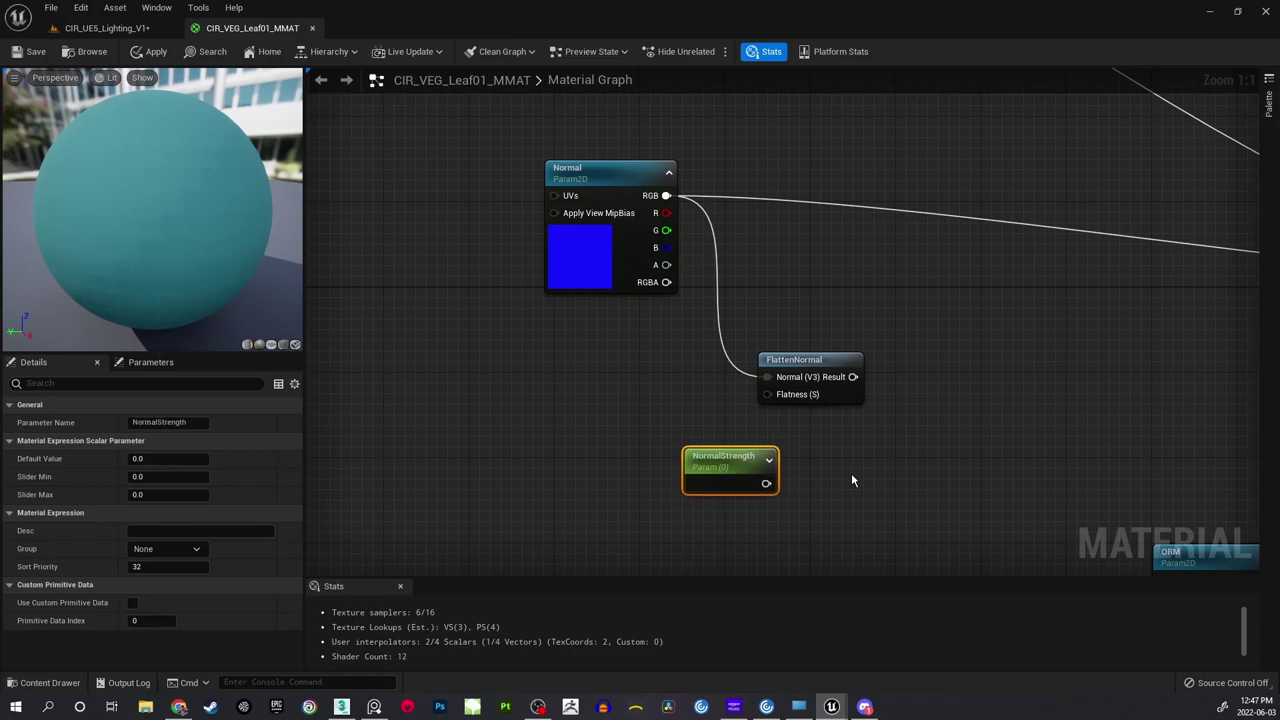
Set the NormalStrength parameter's default value to 1.0 and move the node farther away from FlattenNormal.
left_click(160, 459)
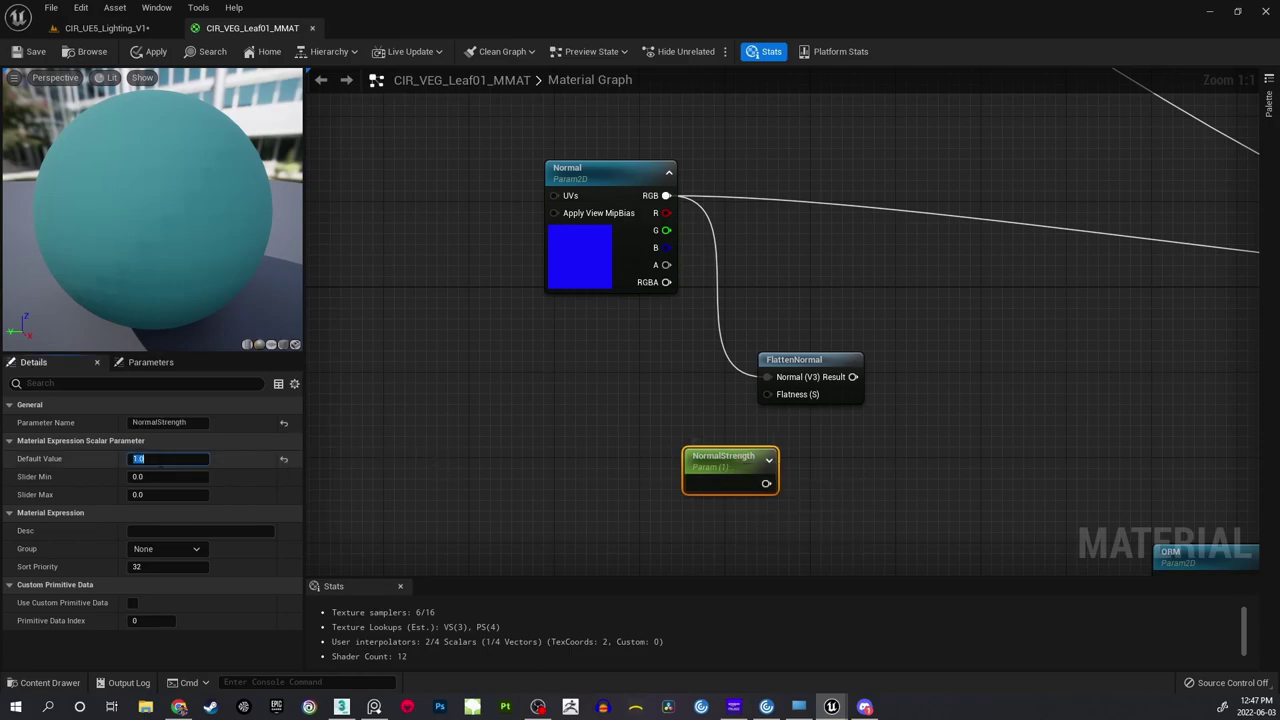
left_click(610, 370)
left_click_drag(740, 456, 676, 456)
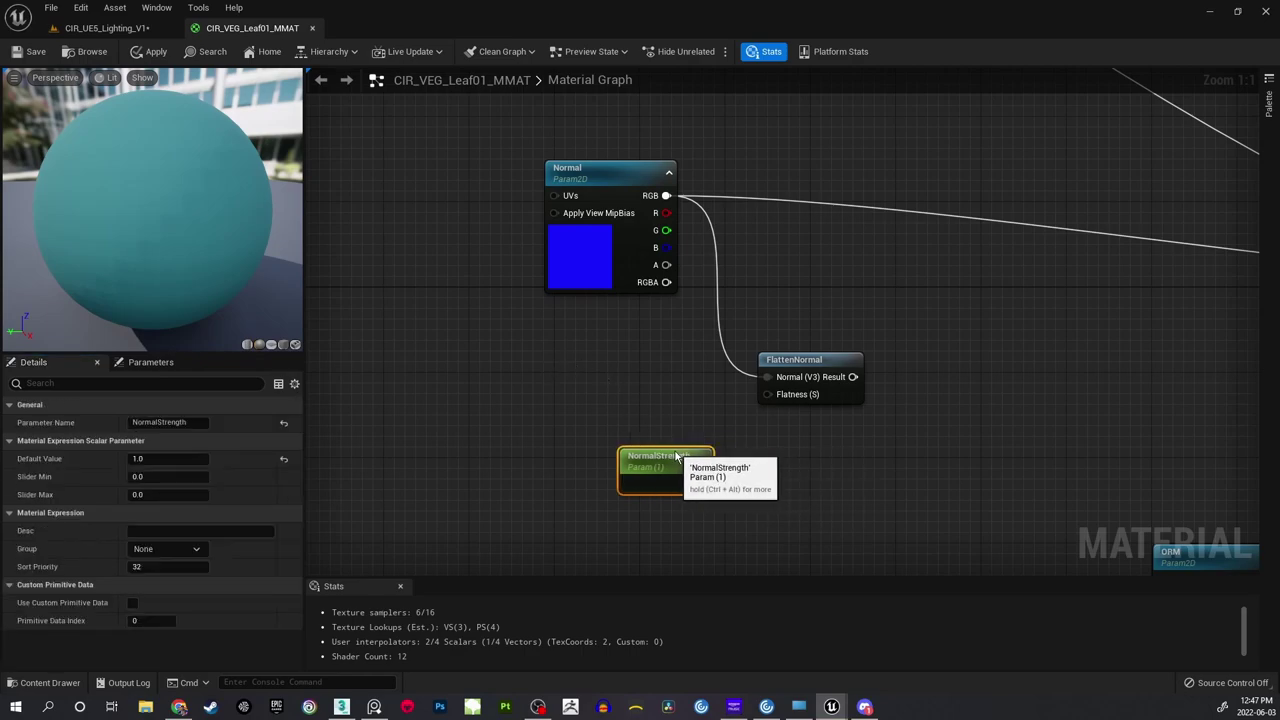
left_click(677, 405)
right_click_drag(677, 405, 661, 404)
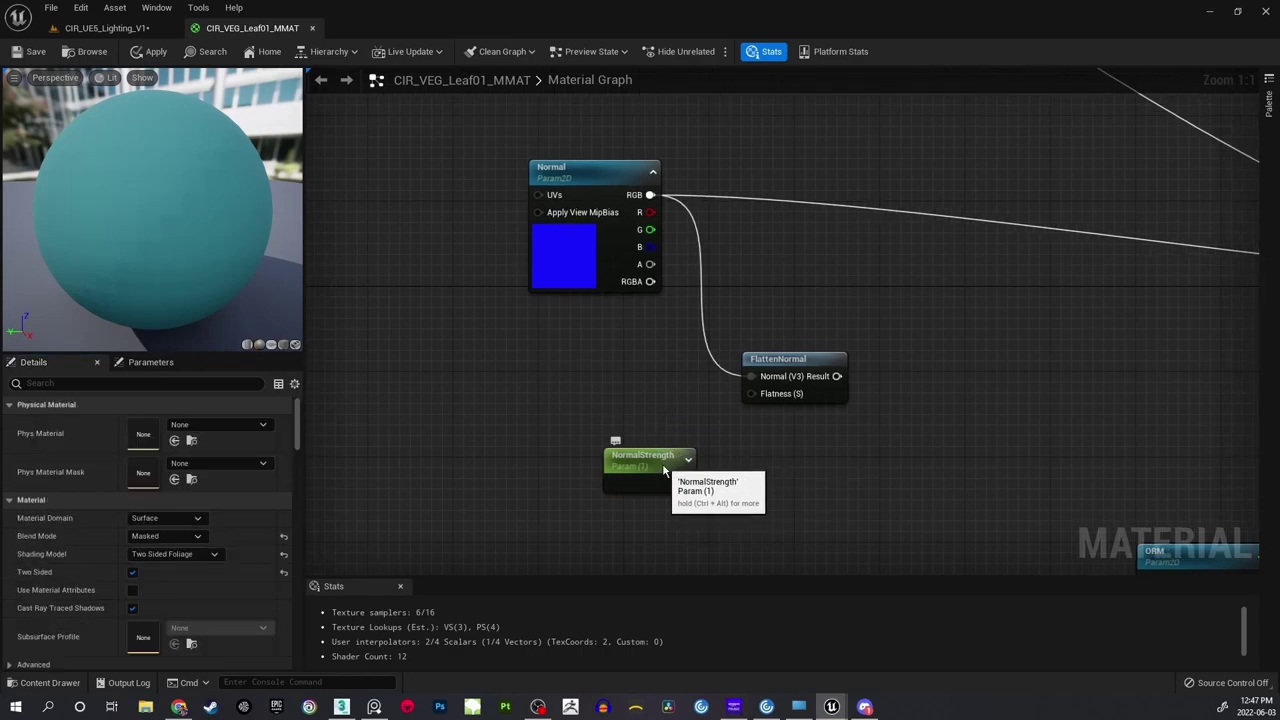
Assign the NormalStrength parameter to the Adjustments group with a sort priority of 5.
left_click(663, 470)
left_click(198, 549)
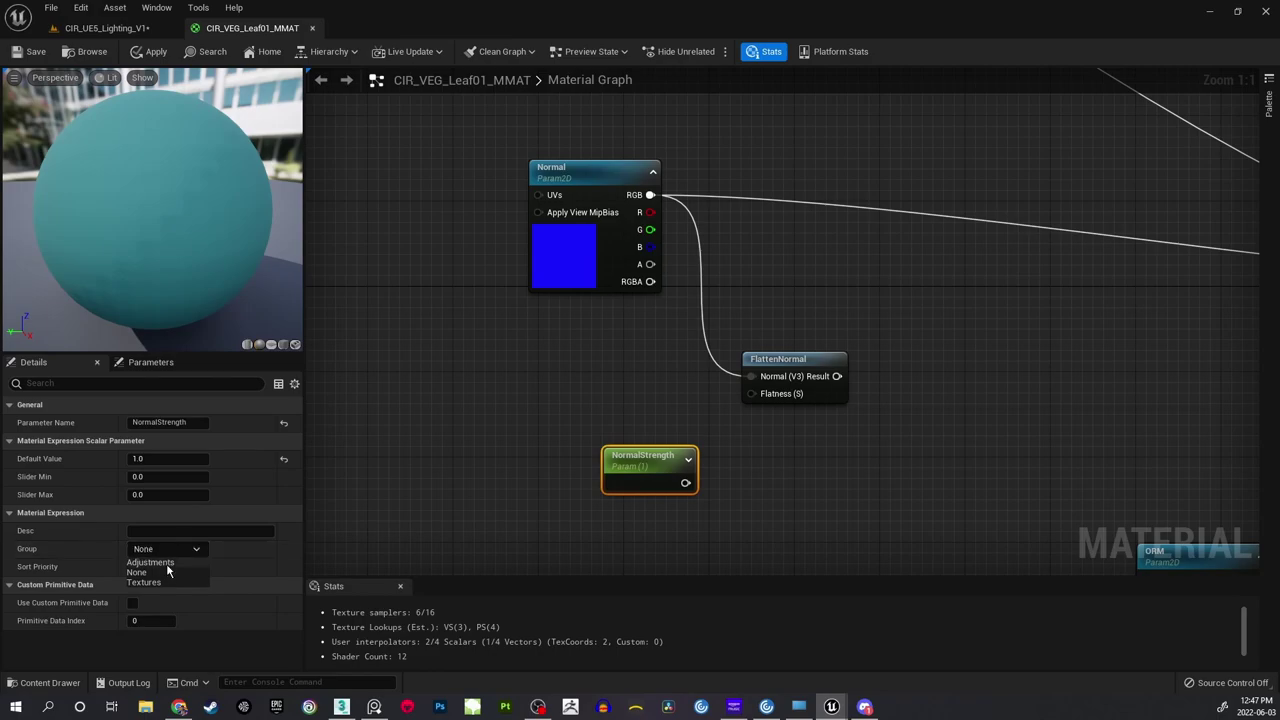
left_click(166, 563)
left_click(168, 567)
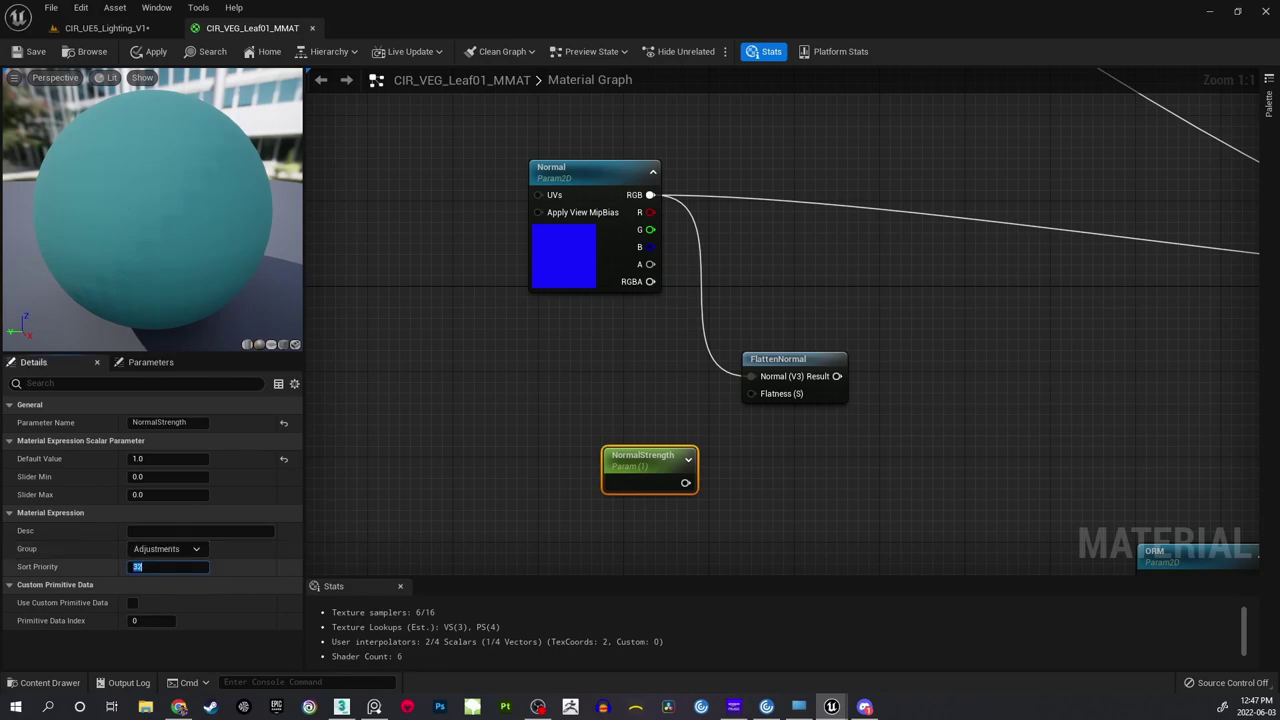
key("Return")
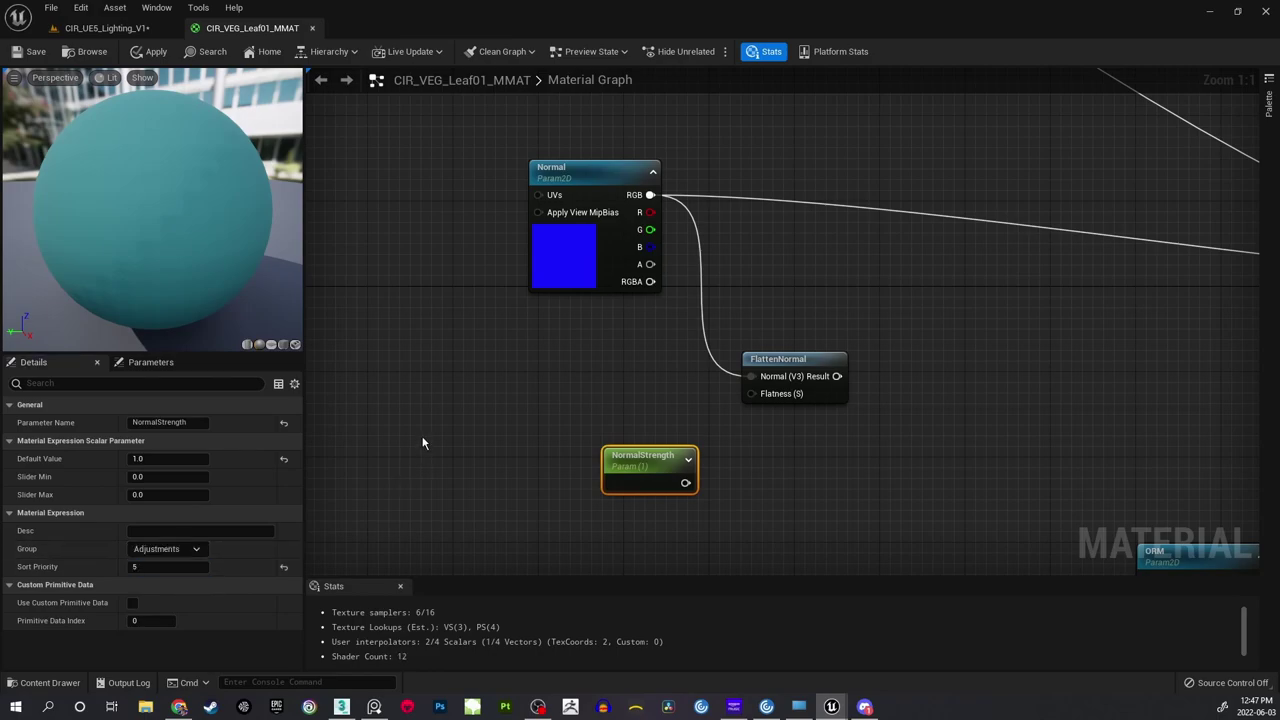
left_click(423, 443)
Connect NormalStrength to the Flatness (S) input of FlattenNormal and shift the parameter node slightly away from it.
right_click_drag(525, 403, 474, 429)
left_click_drag(631, 509, 700, 419)
left_click(612, 482)
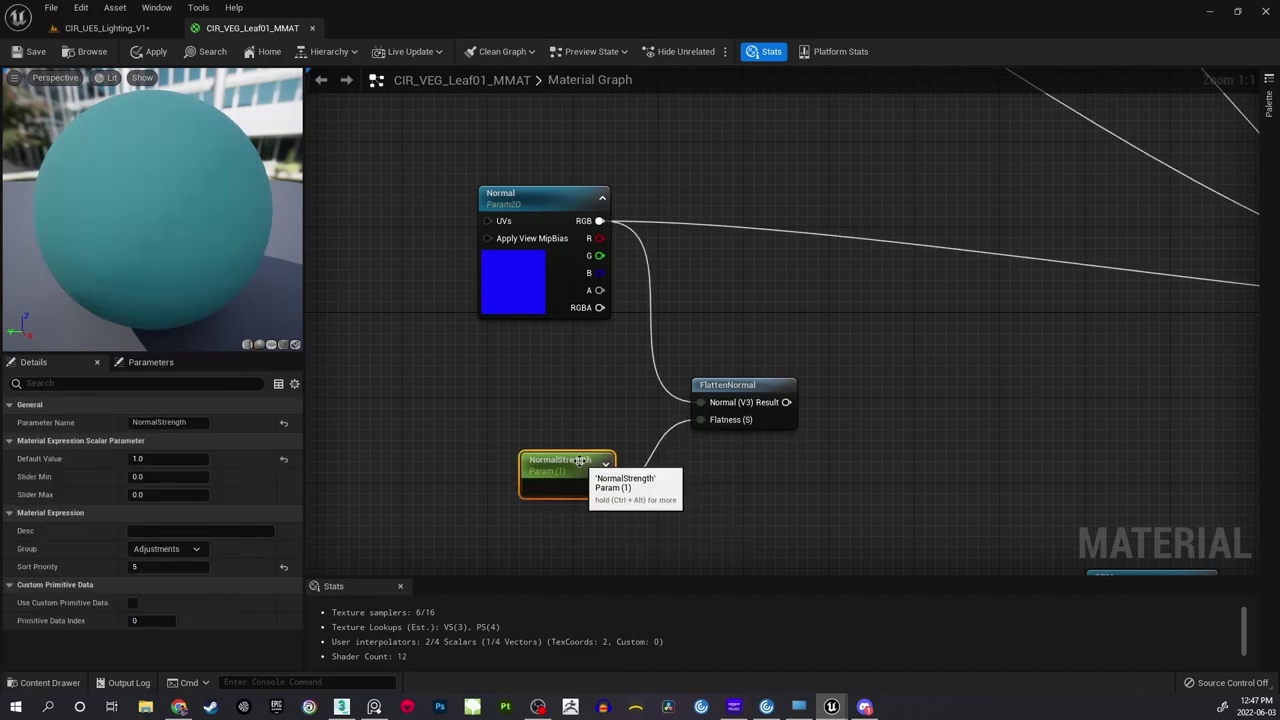
Connect FlattenNormal's Result to the material's Normal input and save the master material.
left_click(703, 351)
scroll(703, 351, "down", 2)
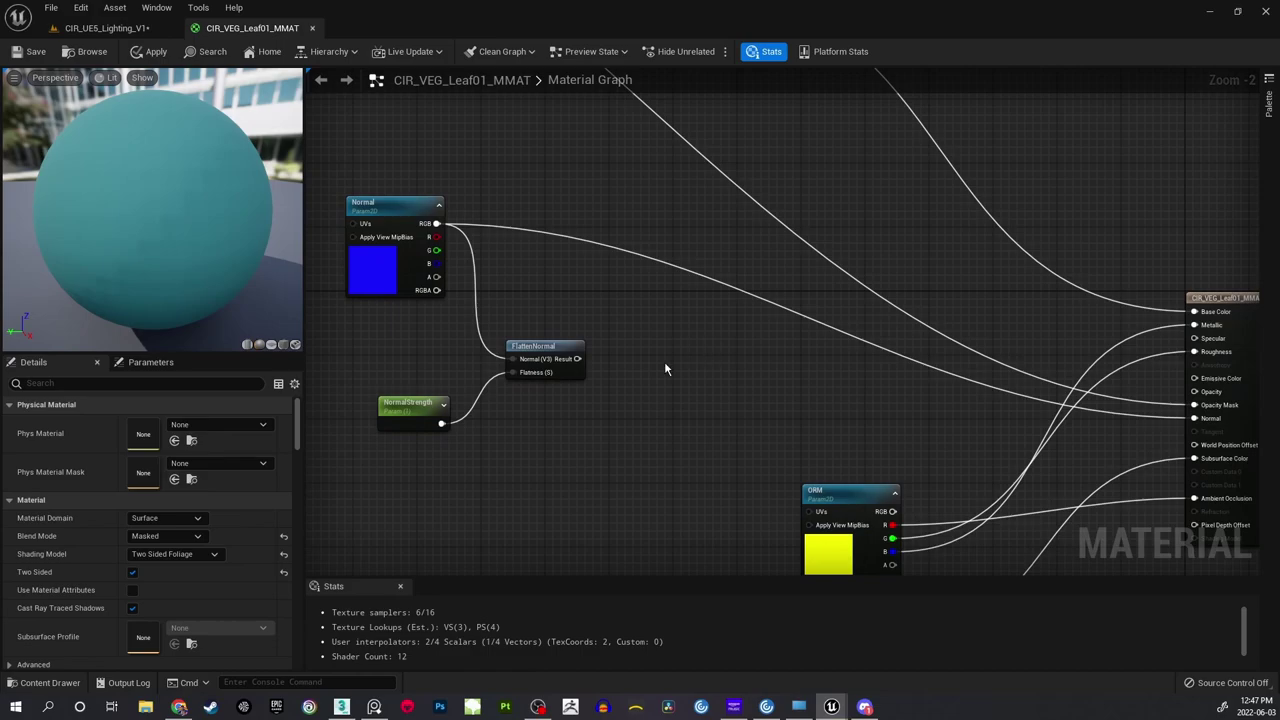
left_click_drag(577, 358, 1194, 418)
right_click_drag(622, 312, 836, 307)
scroll(836, 307, "up", 1)
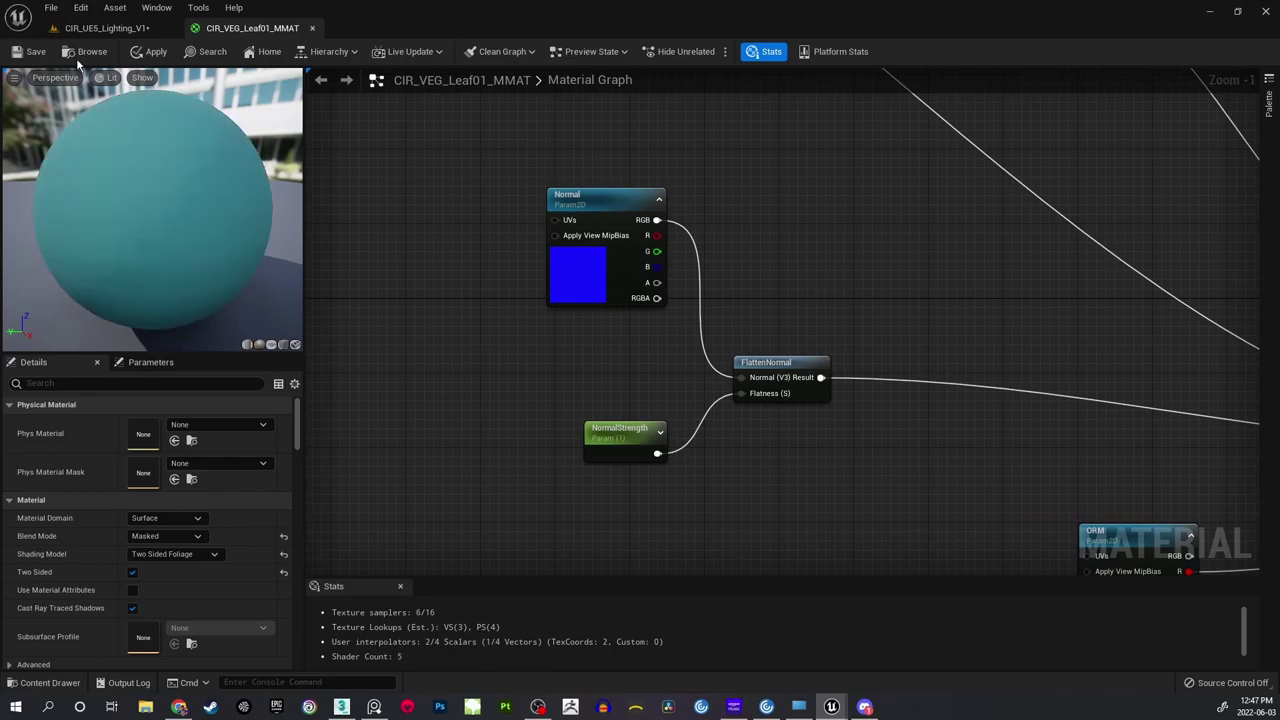
left_click(30, 51)
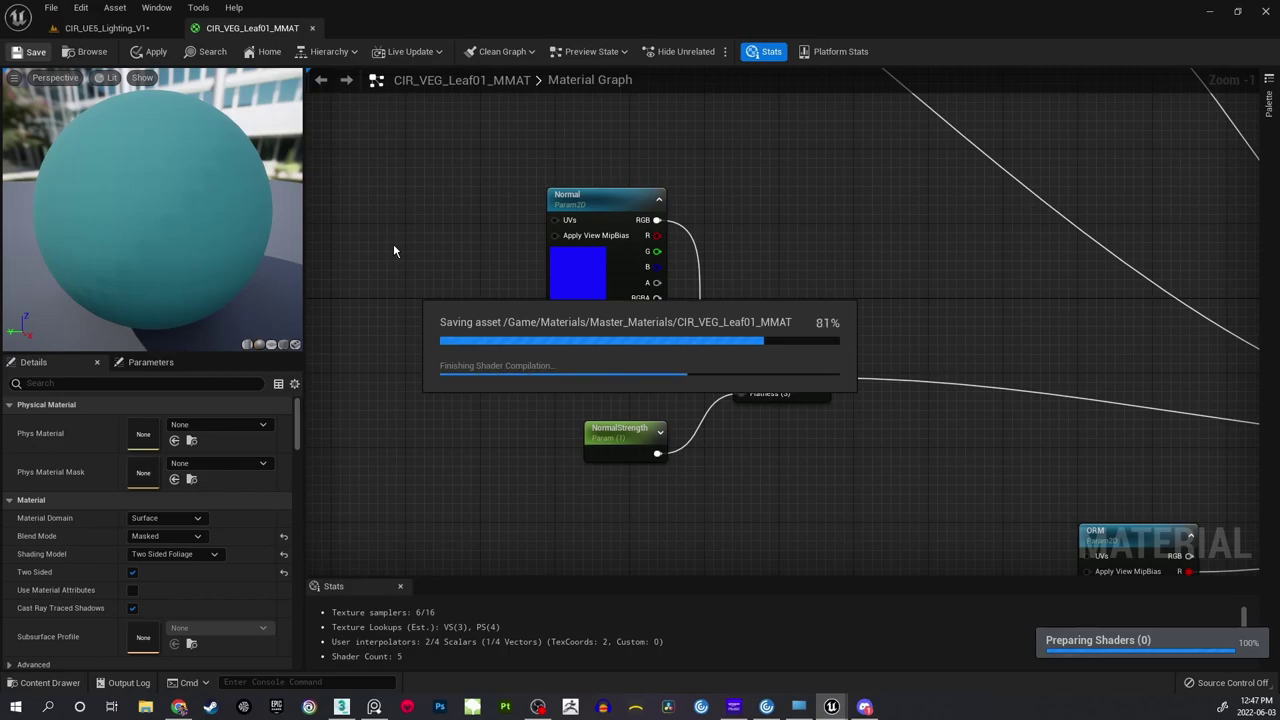
Switch to the CIR_UE5_Lighting_V1 level, frame the monstera leaves and display them in World Normal buffer visualization.
left_click(122, 30)
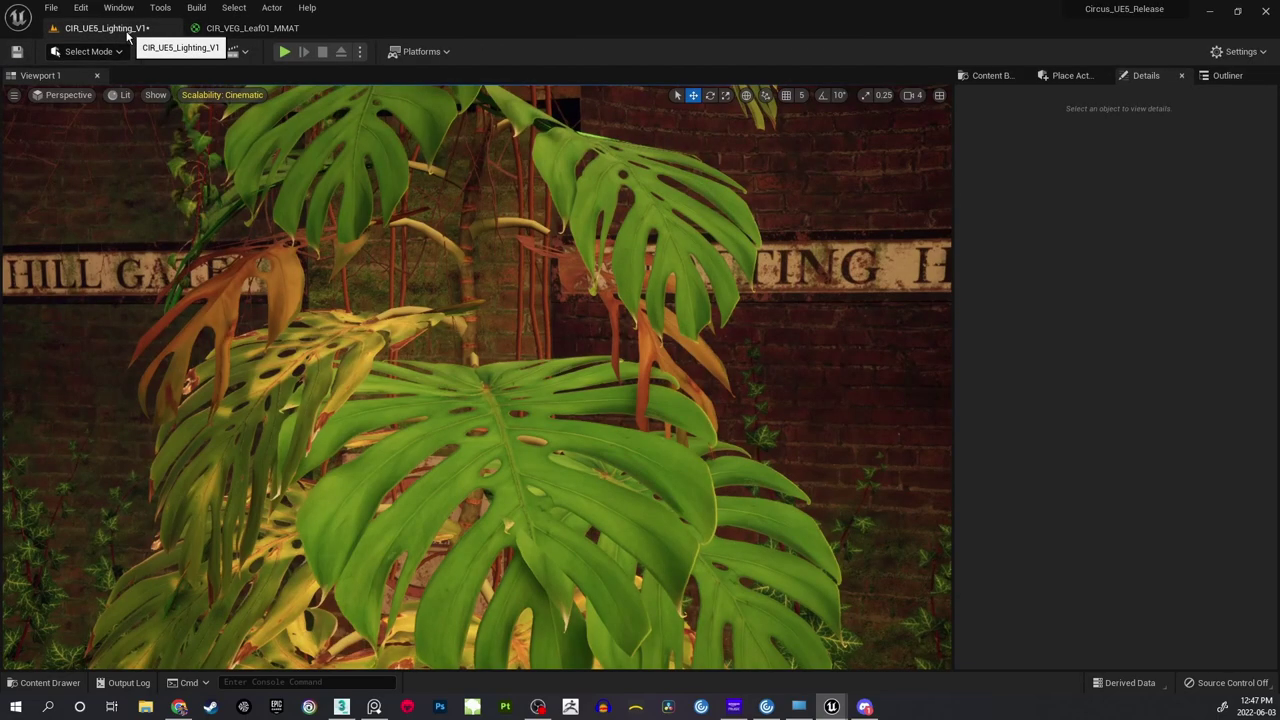
key("s")
right_click_drag(736, 362, 764, 356)
key("w")
key("w")
key("s")
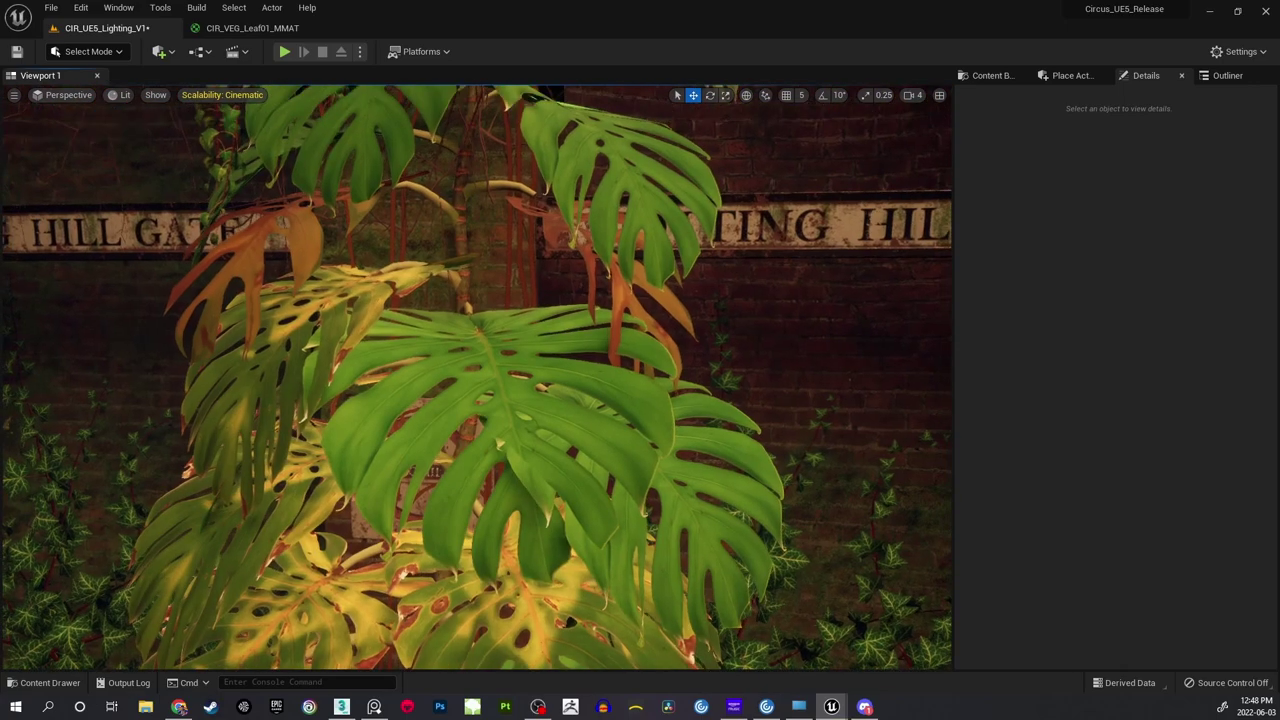
left_click(124, 96)
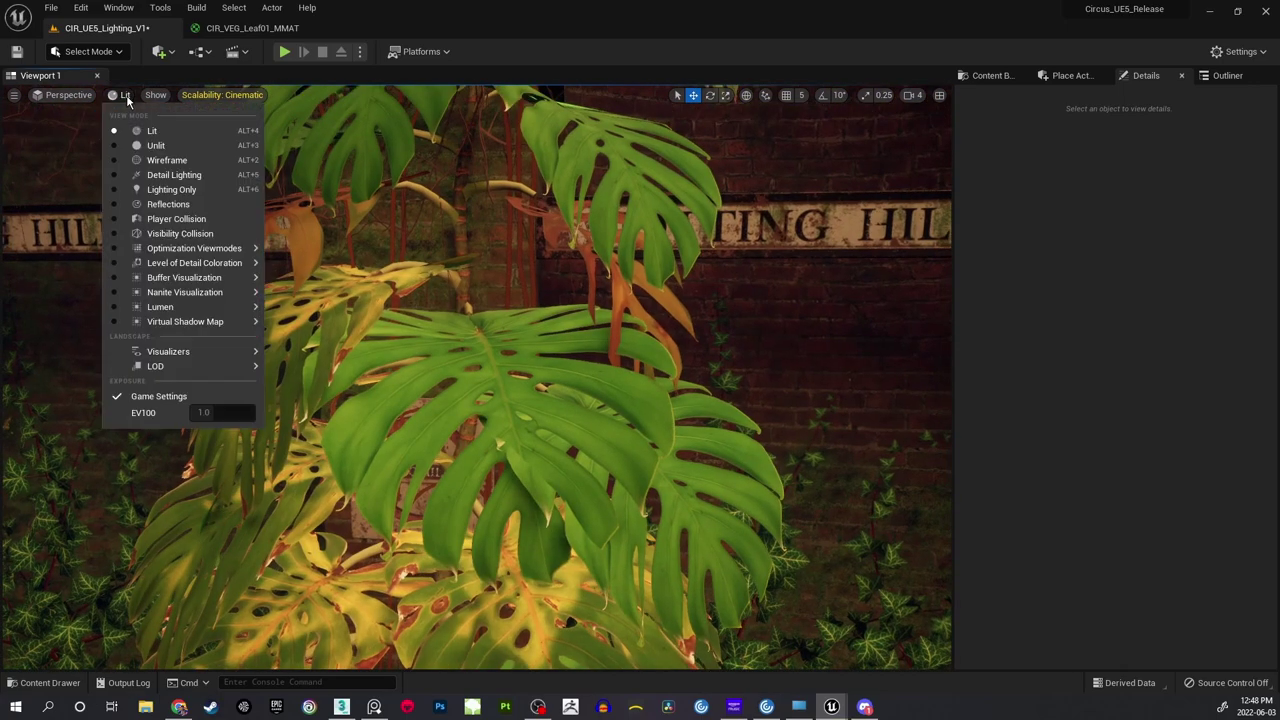
mouse_move(183, 279)
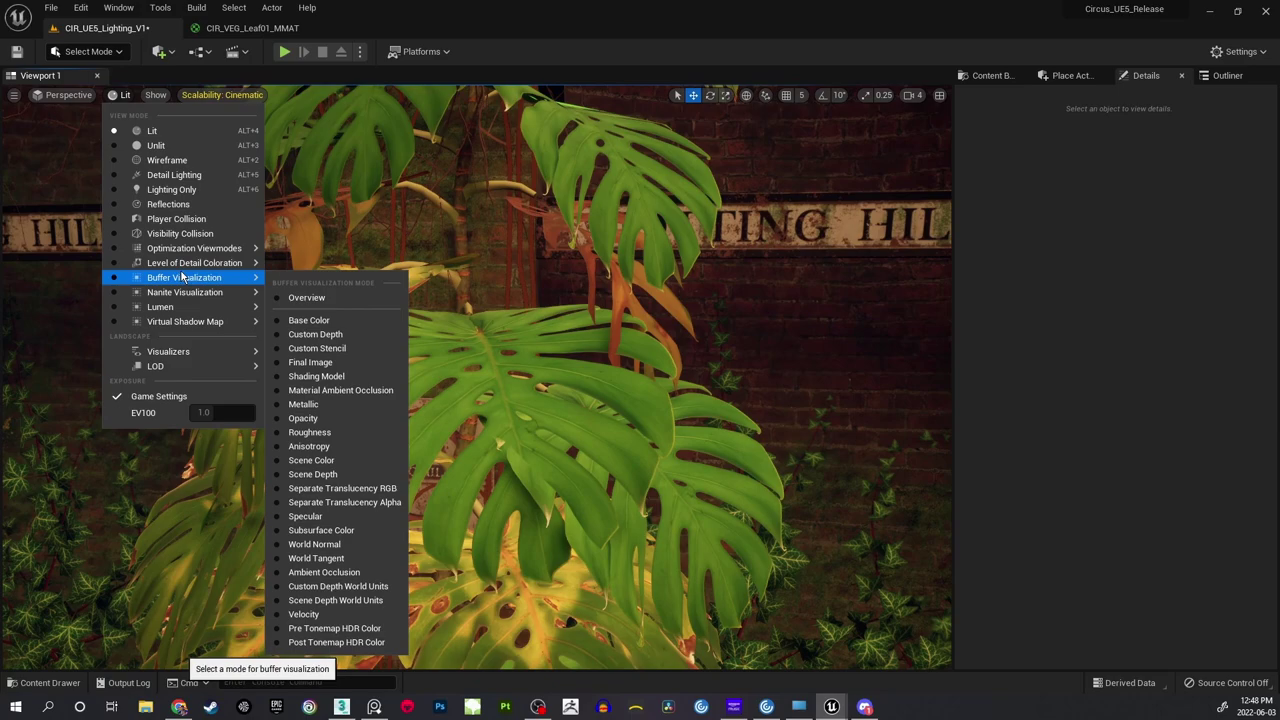
left_click(354, 546)
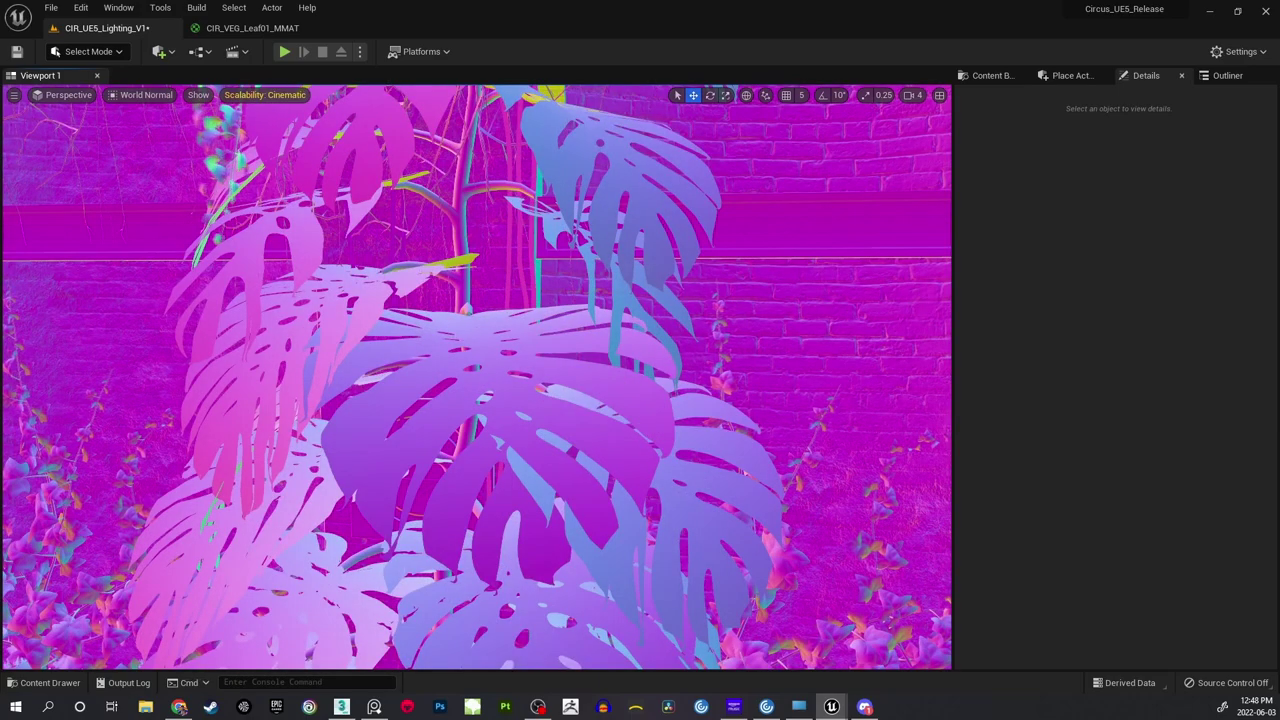
Examine the monstera leaves' normal detail from near and far, comparing it with the surrounding ivy and brick walls.
right_click_drag(476, 376, 790, 370)
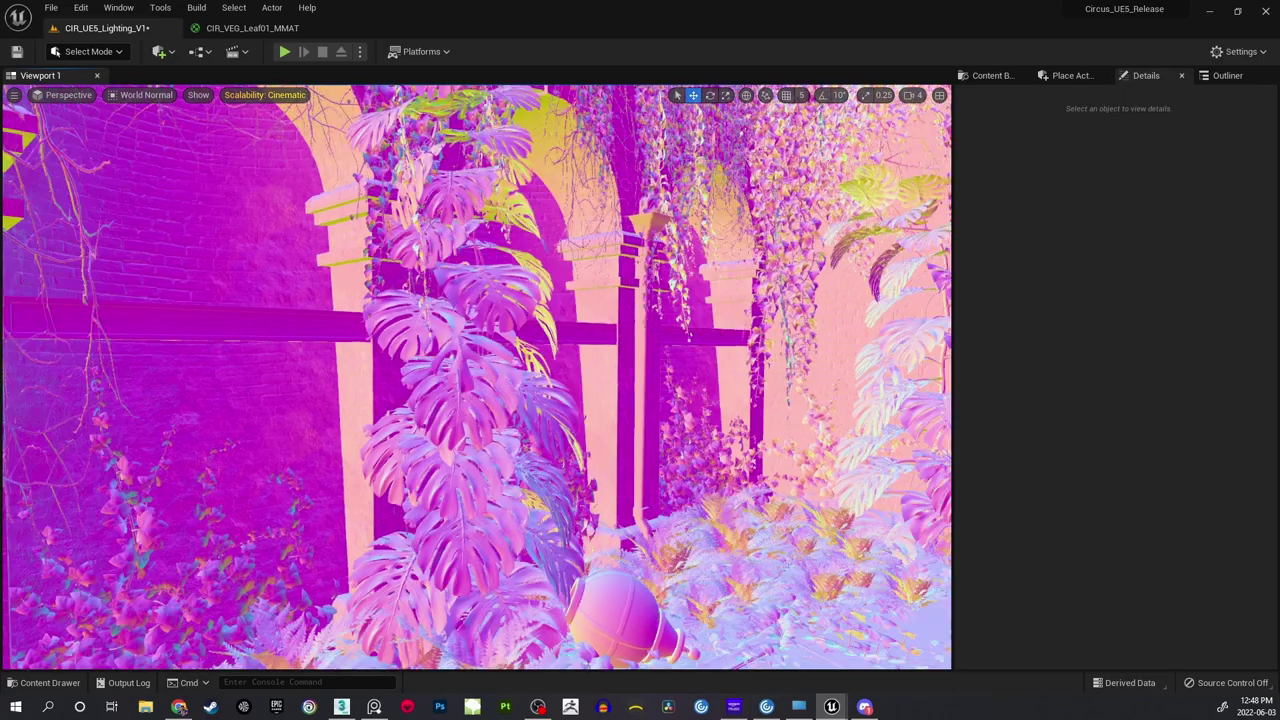
key("w")
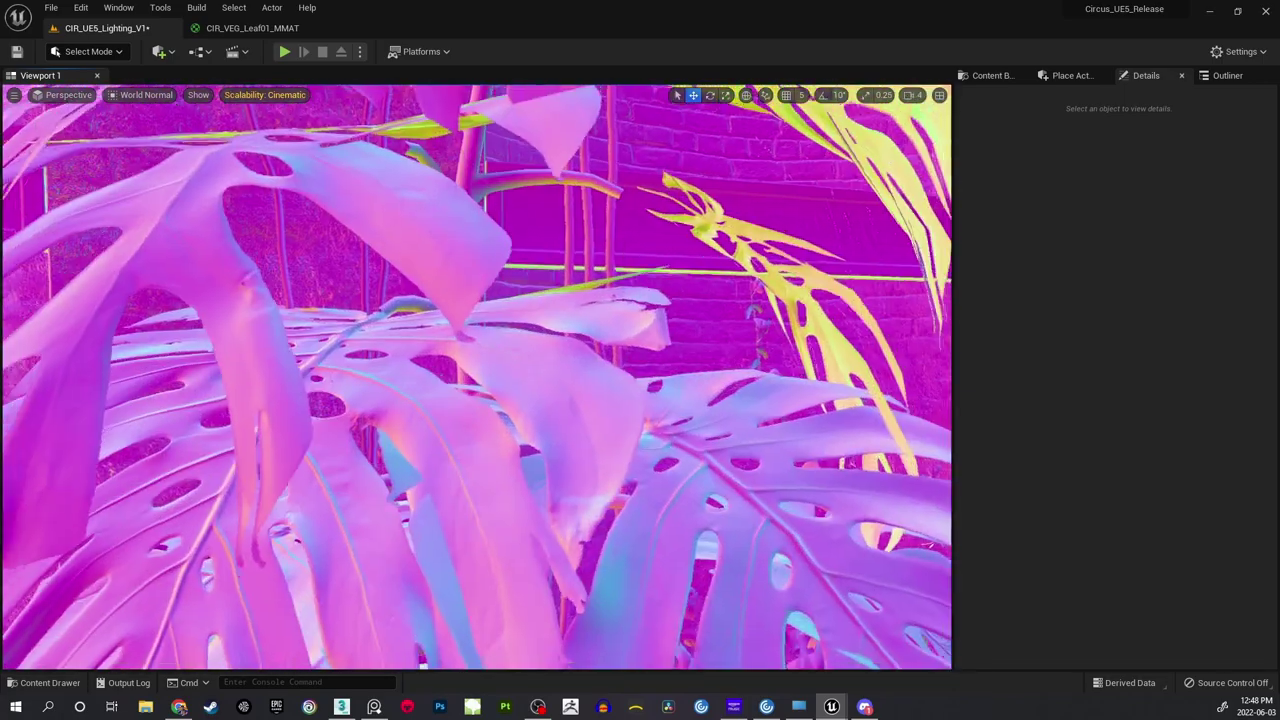
key("s")
key("d")
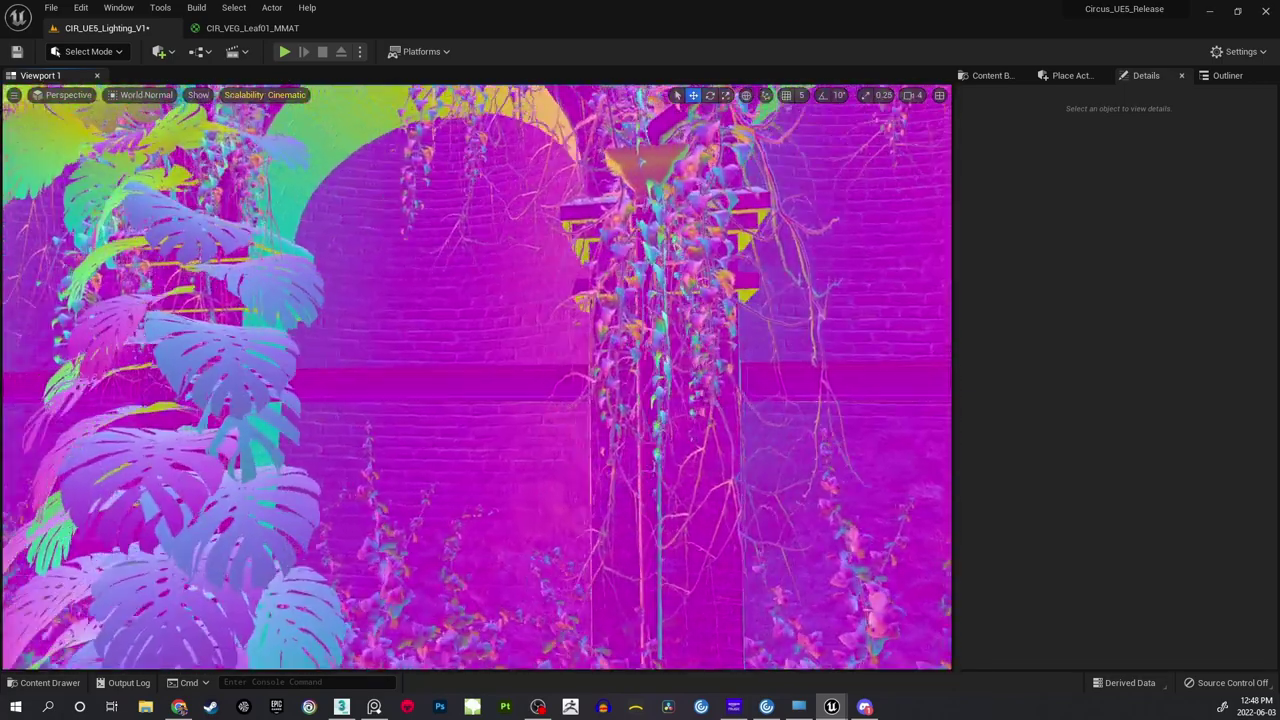
key("d")
key("a")
key("d")
key("w")
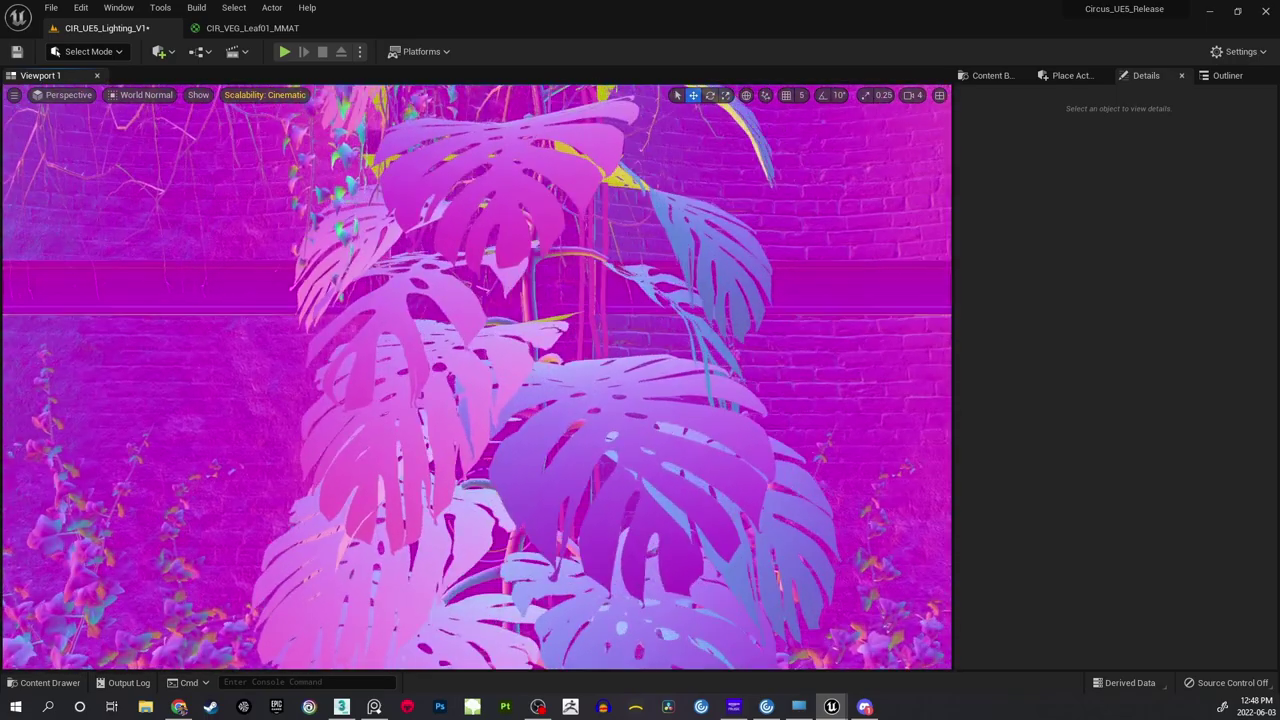
key("w")
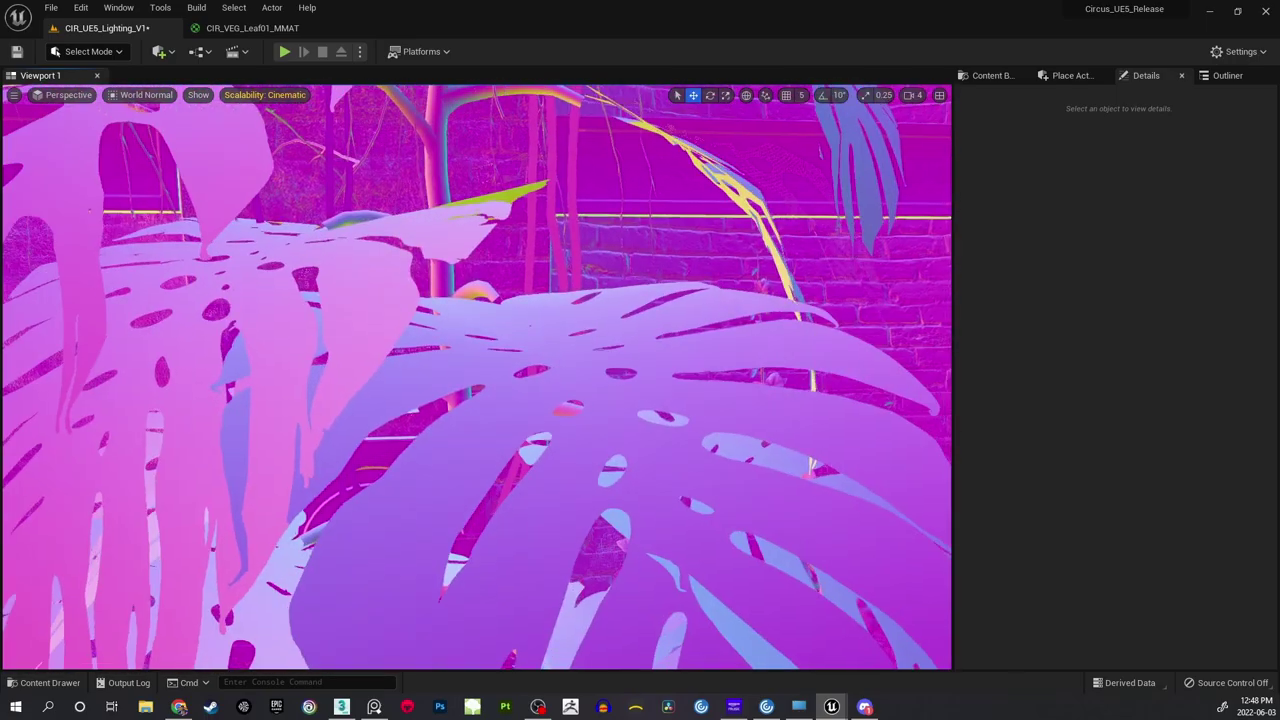
key("s")
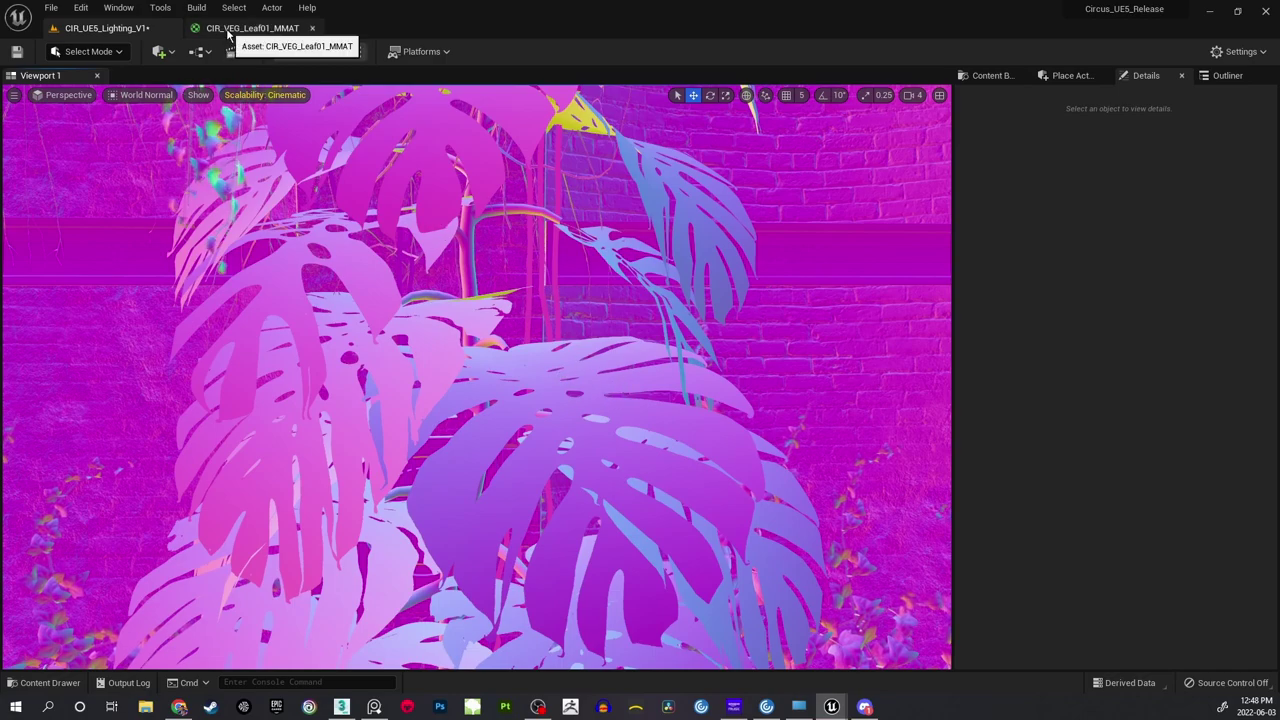
Return the level view to Lit shading and go back to the CIR_VEG_Leaf01_MMAT material graph.
left_click(124, 96)
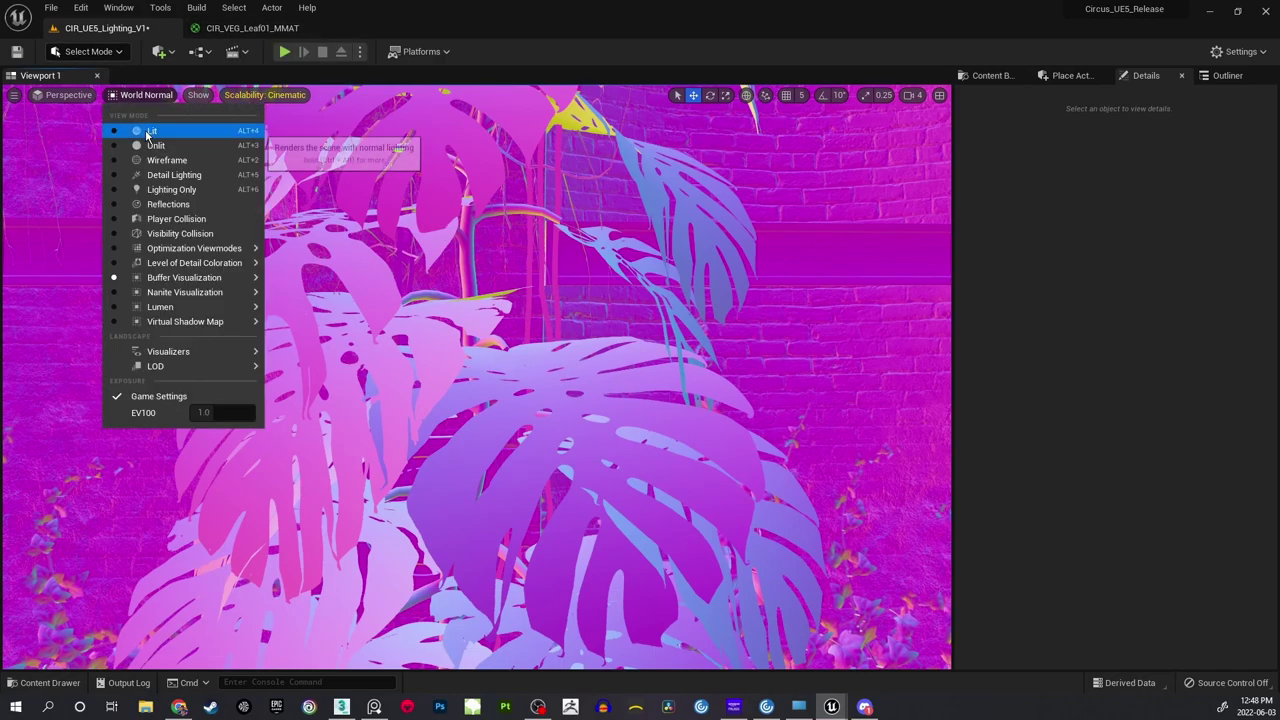
left_click(135, 128)
left_click(250, 28)
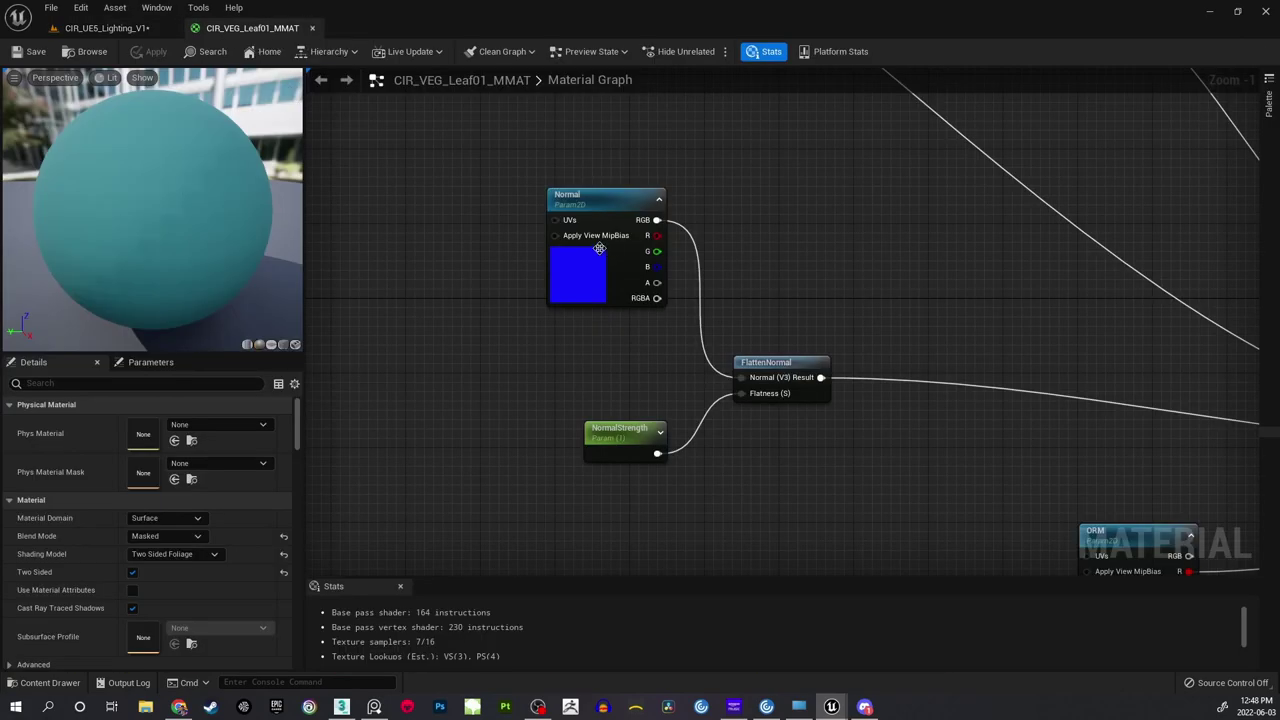
scroll(645, 401, "up", 2)
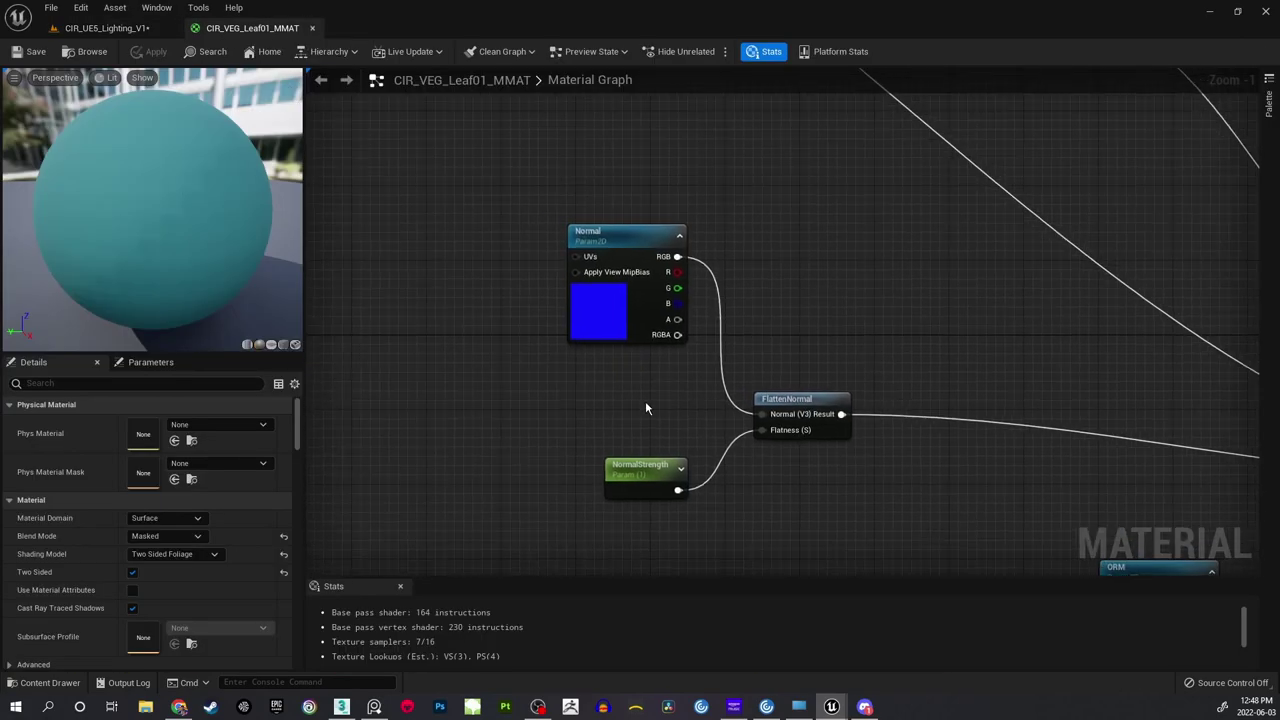
Move NormalStrength farther from FlattenNormal and insert a OneMinus node between its output and the Flatness (S) input.
left_click_drag(601, 408, 517, 408)
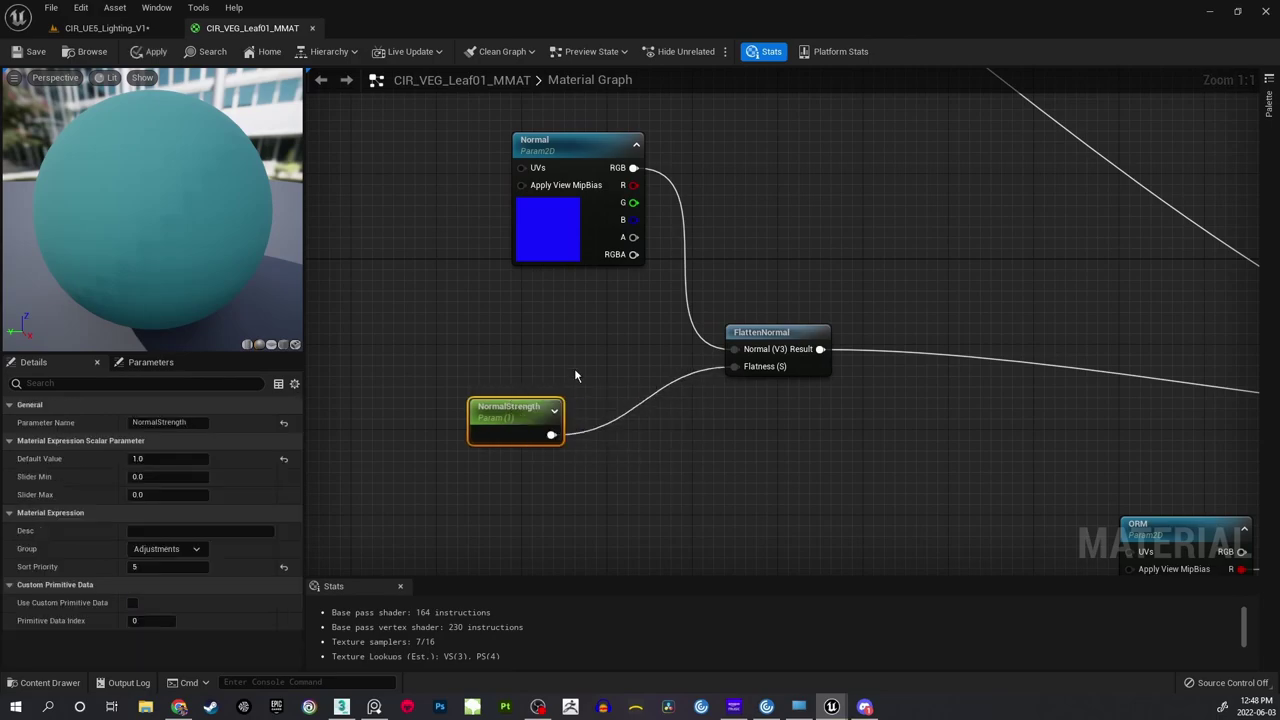
left_click(604, 359)
right_click_drag(604, 359, 610, 366)
right_click(610, 366)
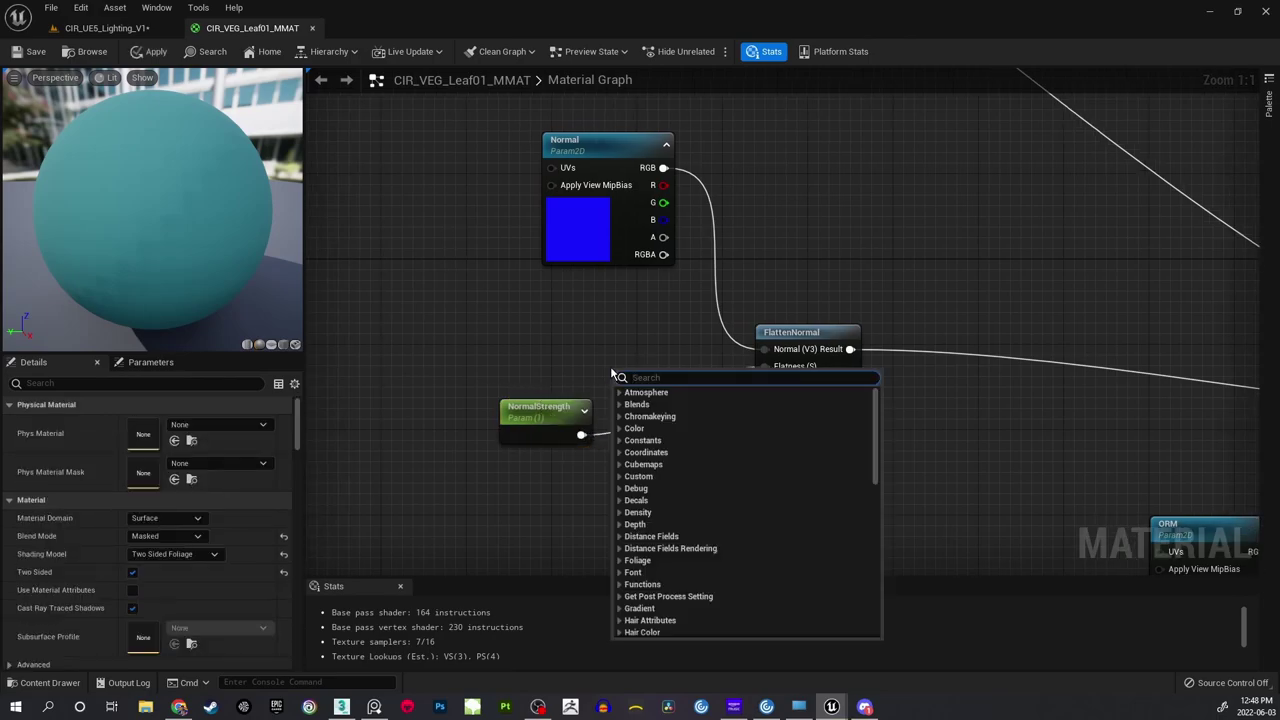
type("1-")
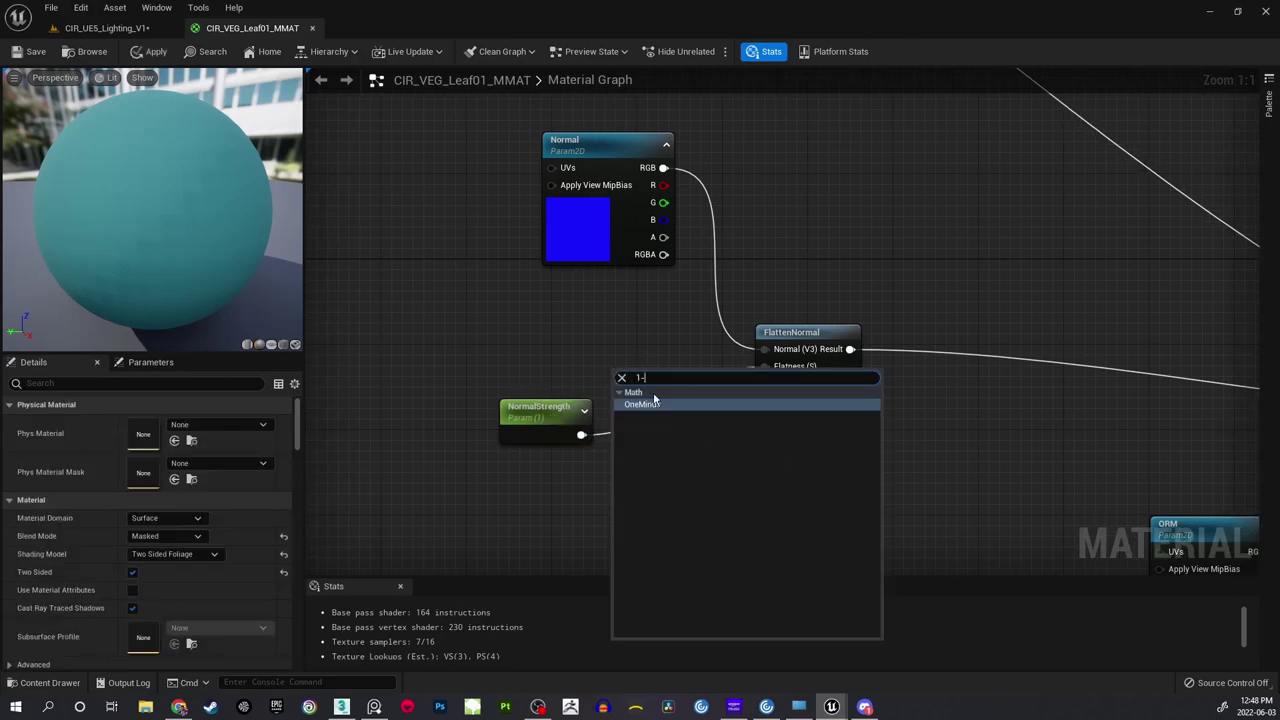
left_click(655, 405)
left_click_drag(614, 372, 623, 353)
left_click_drag(581, 435, 768, 370)
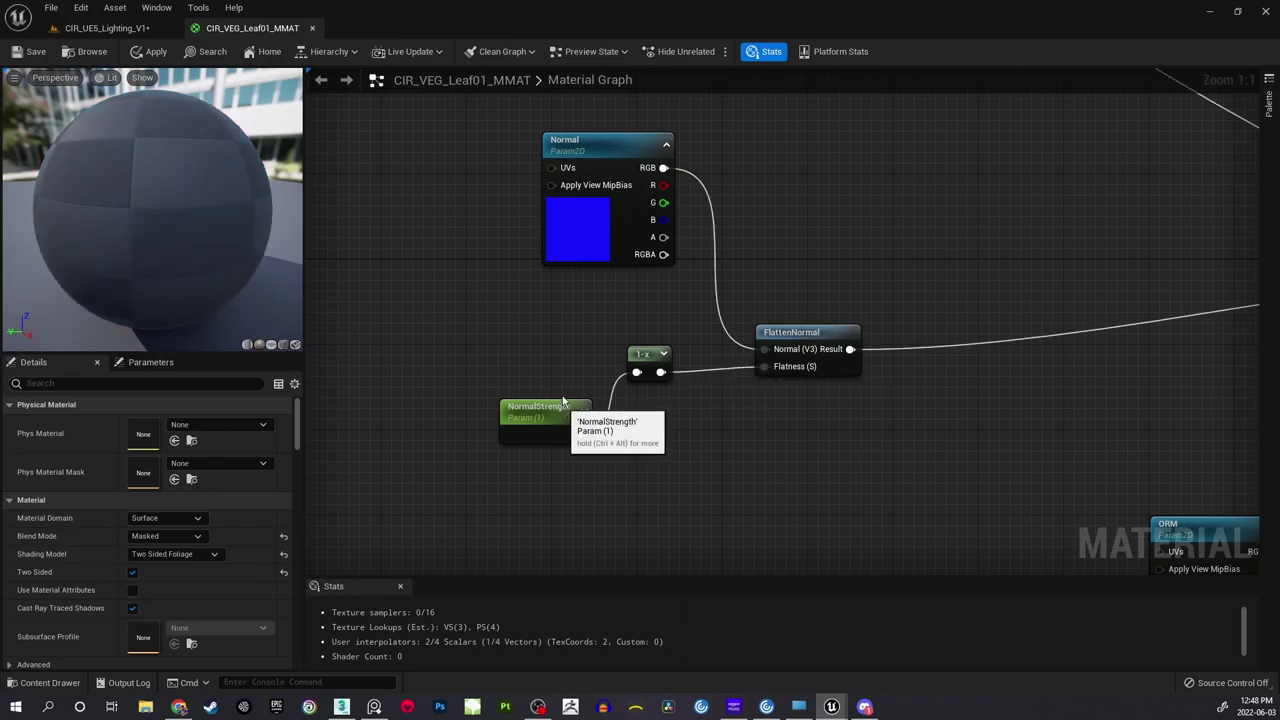
Move the NormalStrength node up closer in line with the OneMinus node and save the master material.
left_click_drag(563, 407, 563, 388)
left_click(651, 425)
left_click(648, 355)
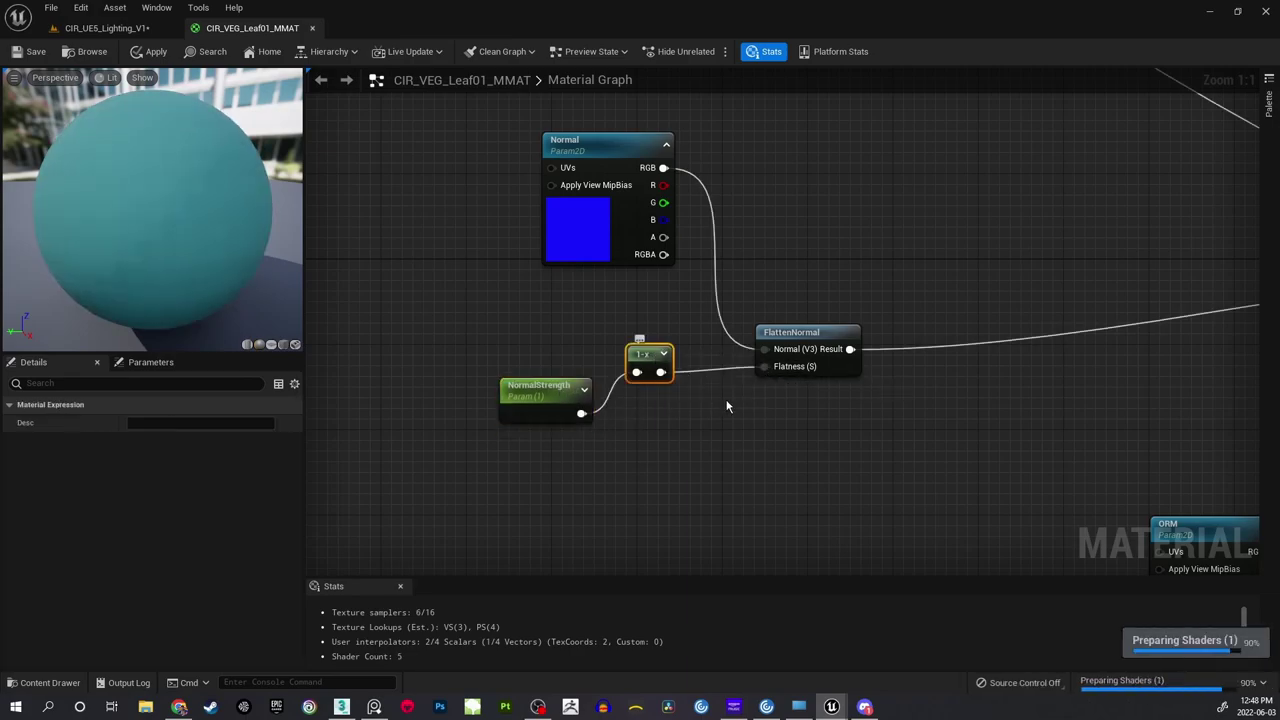
left_click(726, 405)
right_click_drag(687, 308, 693, 338)
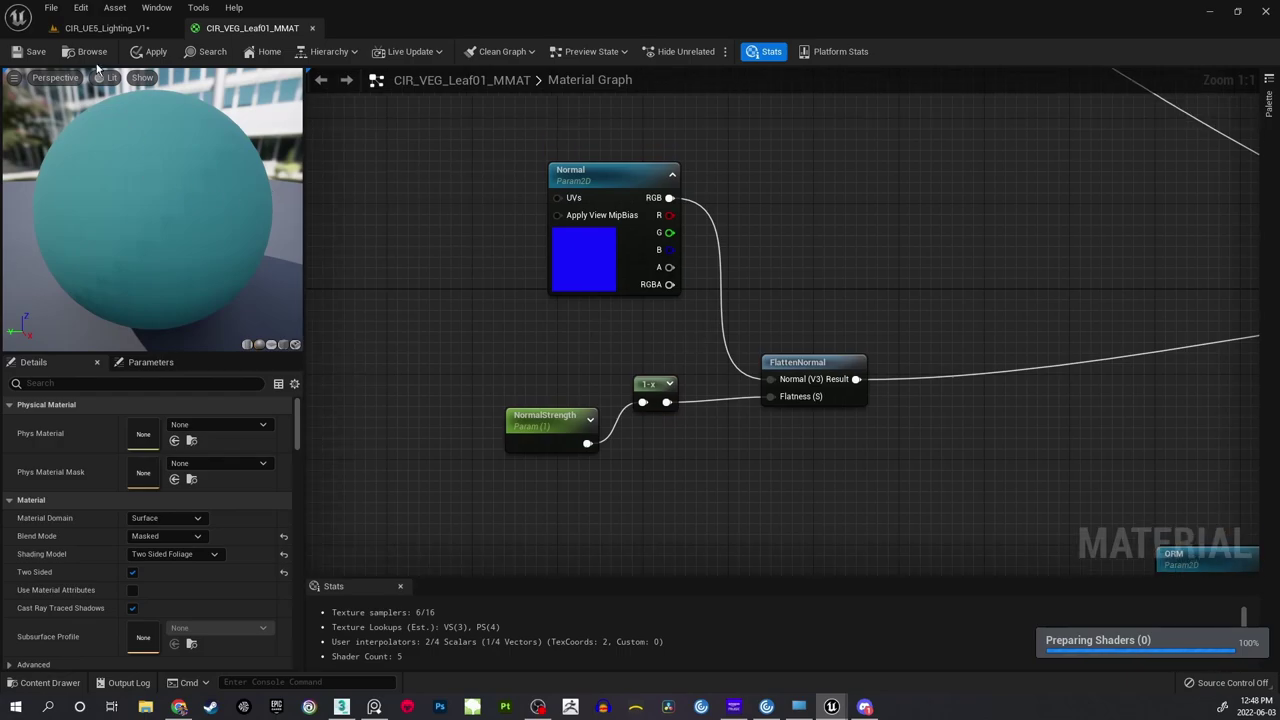
left_click(36, 52)
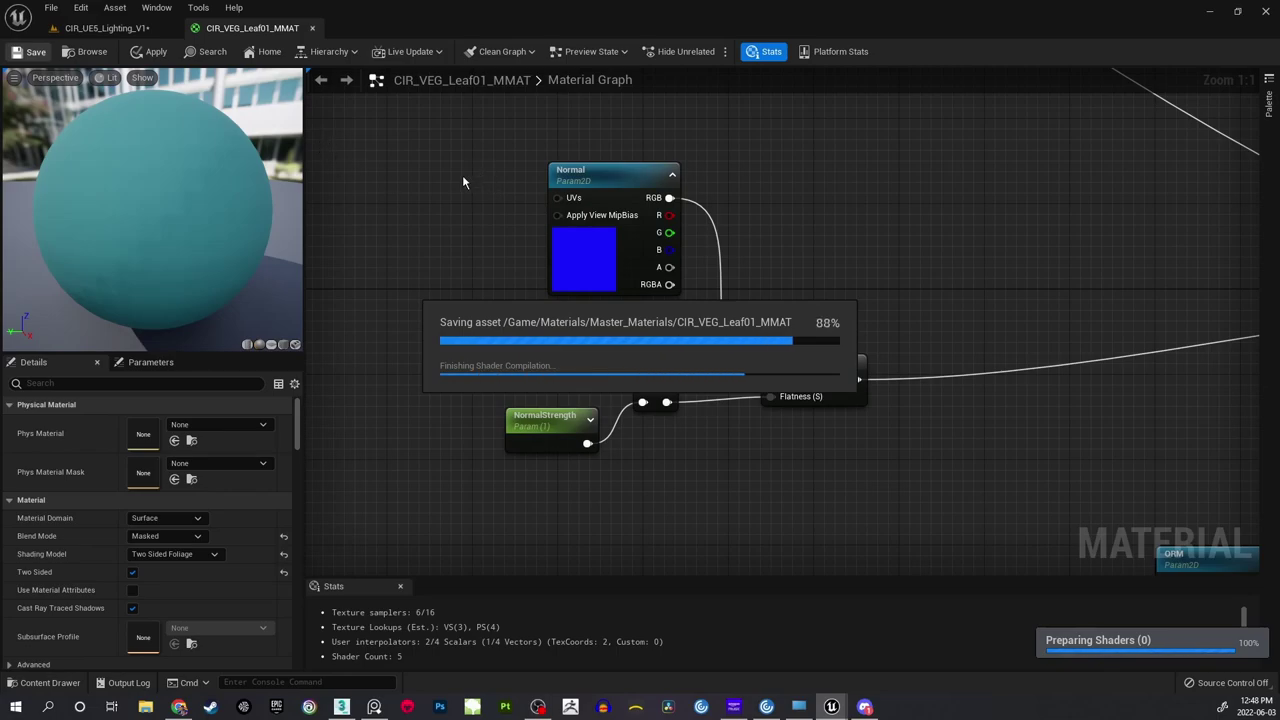
Inspect the large monstera leaf in the lighting level using World Normal buffer visualization.
left_click(107, 28)
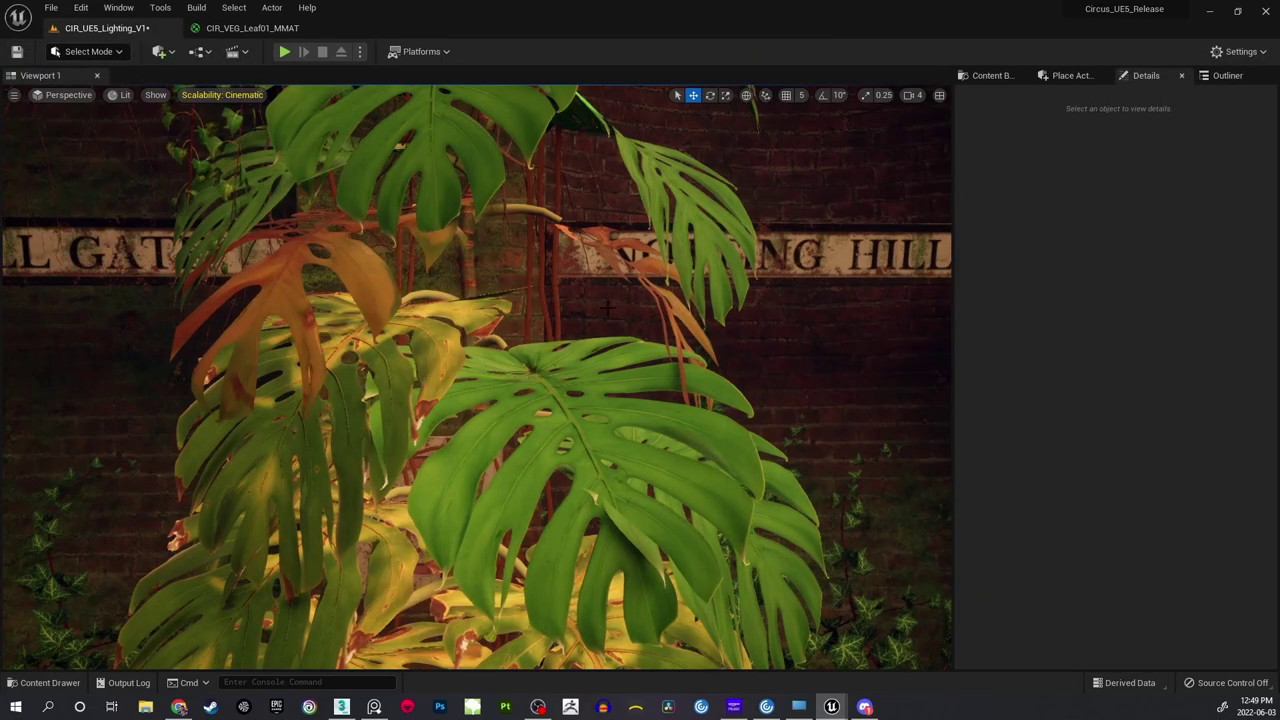
right_click_drag(476, 377, 410, 370)
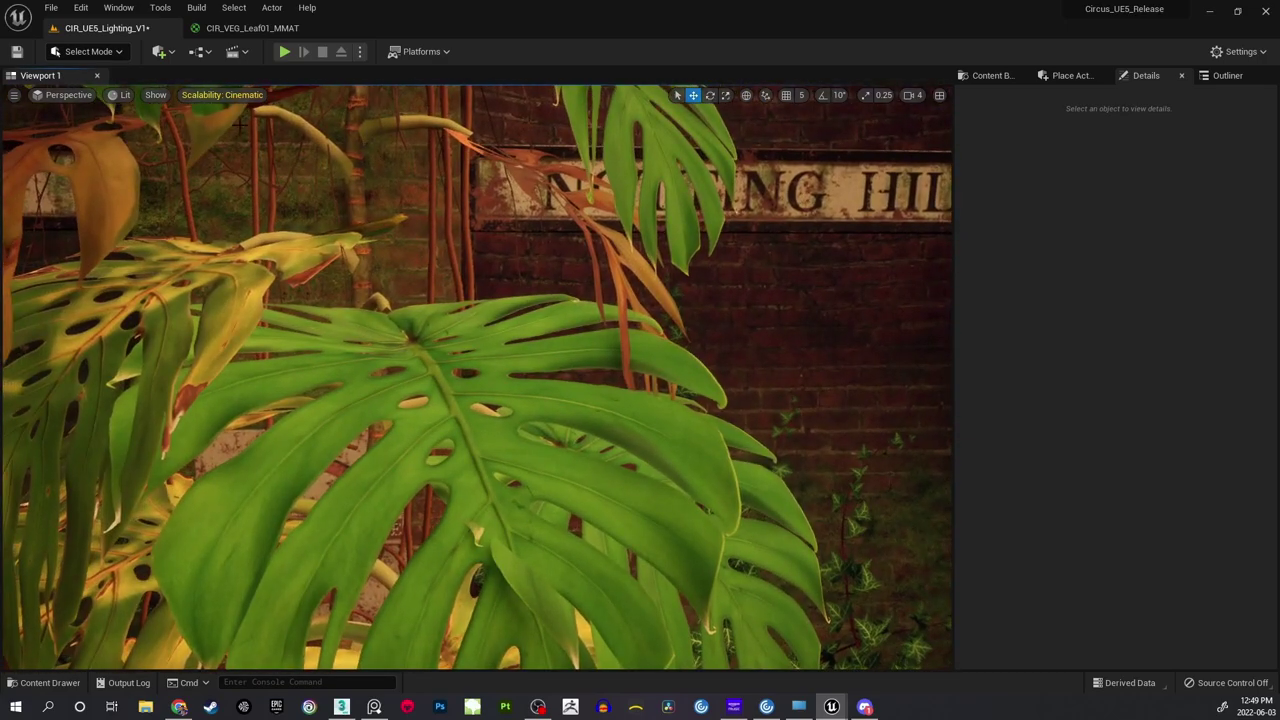
left_click(122, 95)
mouse_move(170, 283)
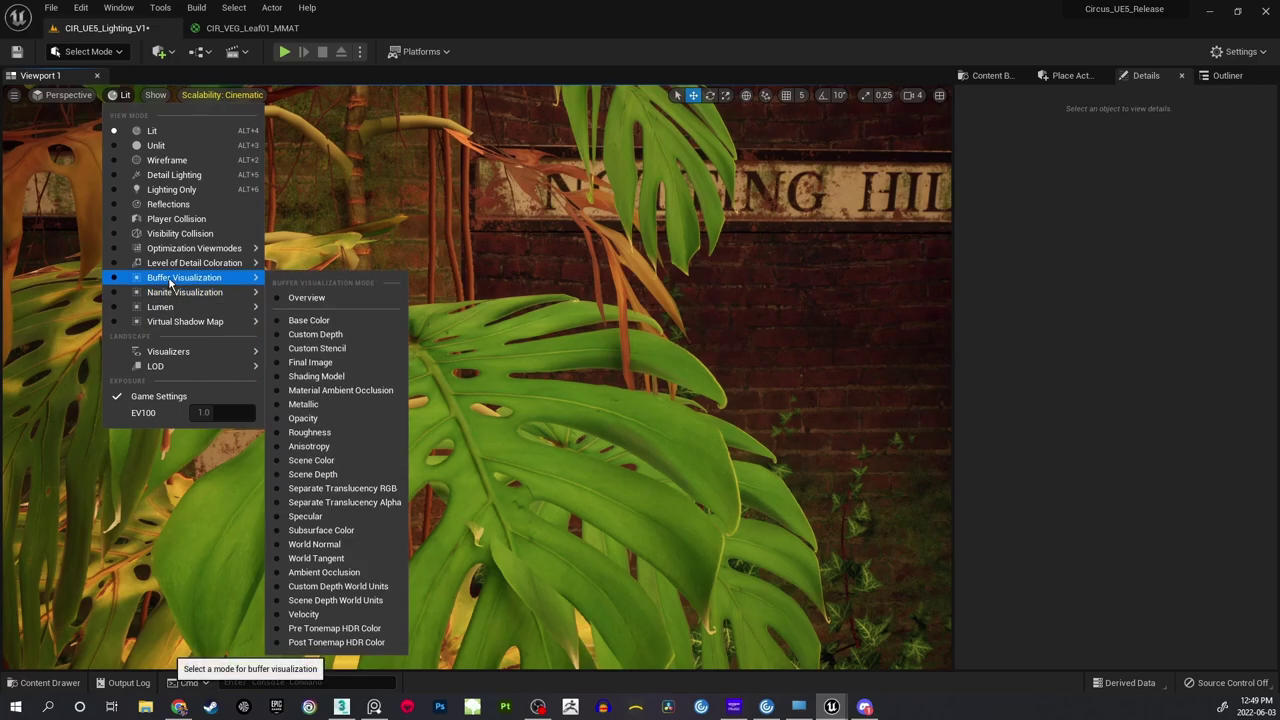
left_click(357, 544)
right_click_drag(551, 384, 570, 310)
right_click_drag(350, 339, 398, 424)
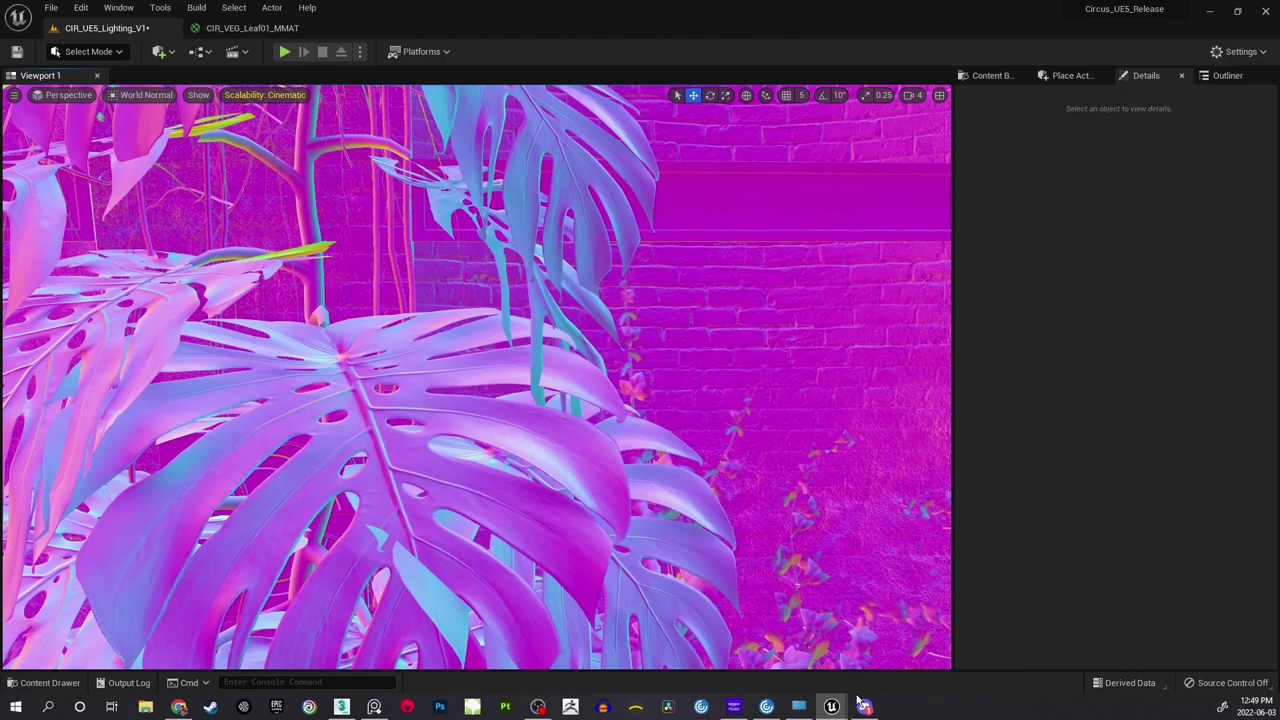
Bring up the CIR_VEG_Leaf01_IMAT instance, enable its NormalStrength override and set the value to 2.0.
mouse_move(830, 704)
left_click(876, 656)
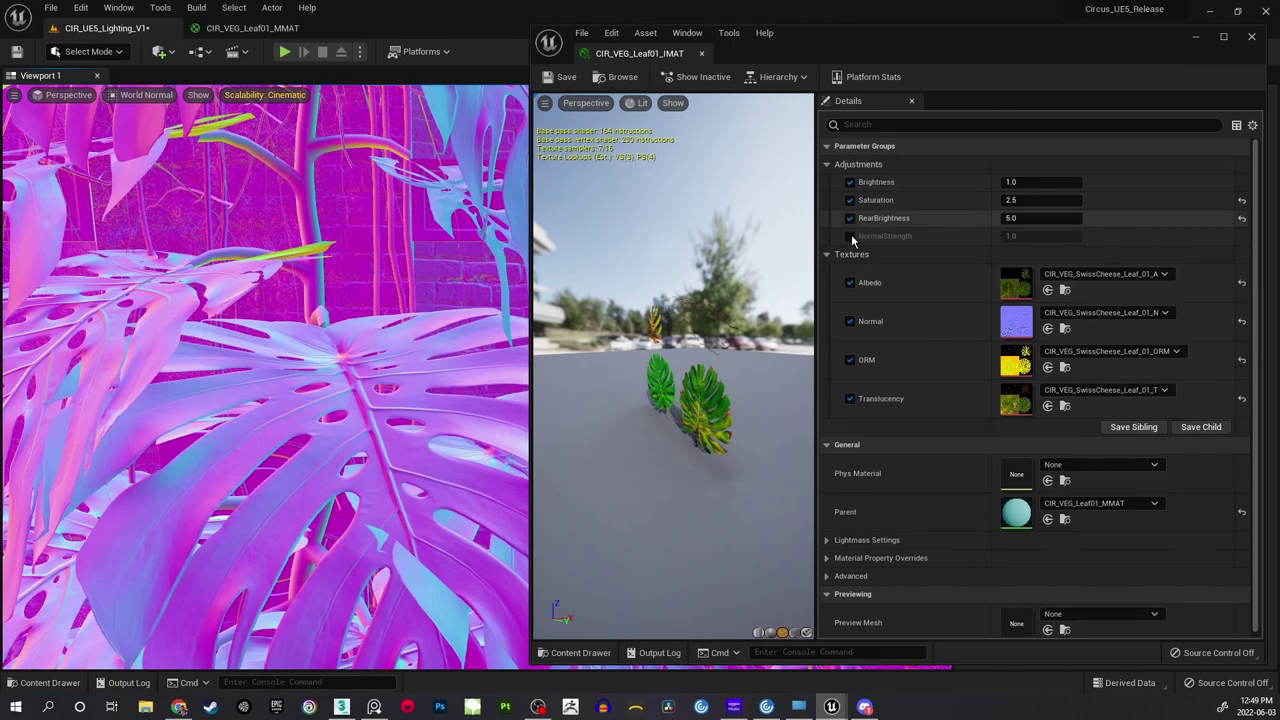
left_click(850, 236)
left_click(1030, 236)
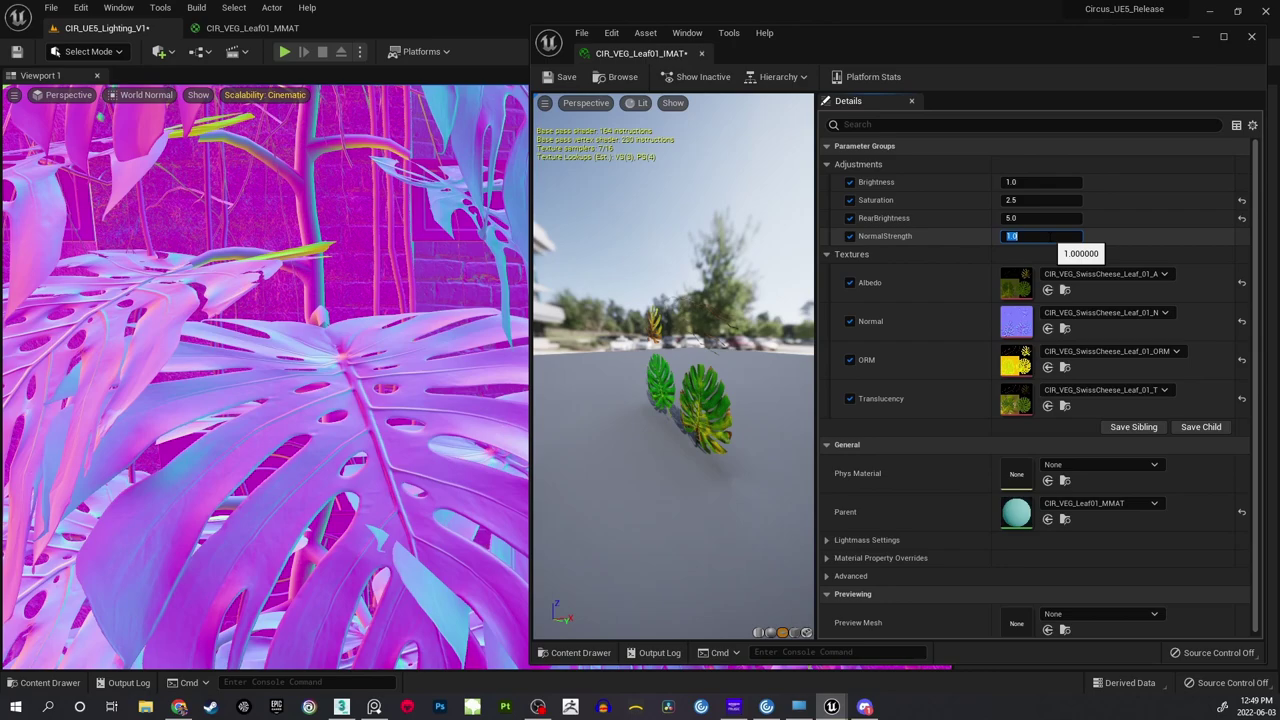
key("Return")
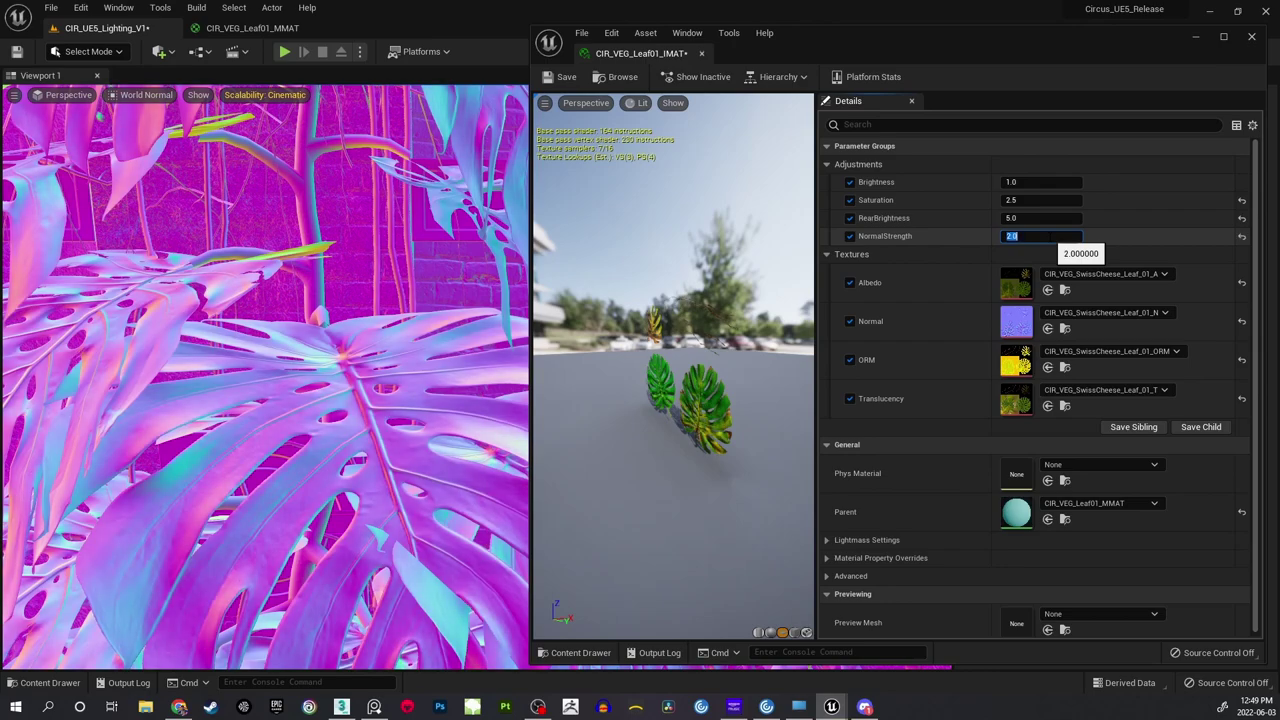
Restore Lit shading in the level and examine the stronger leaf normals from close up and farther back.
right_click_drag(345, 362, 345, 398)
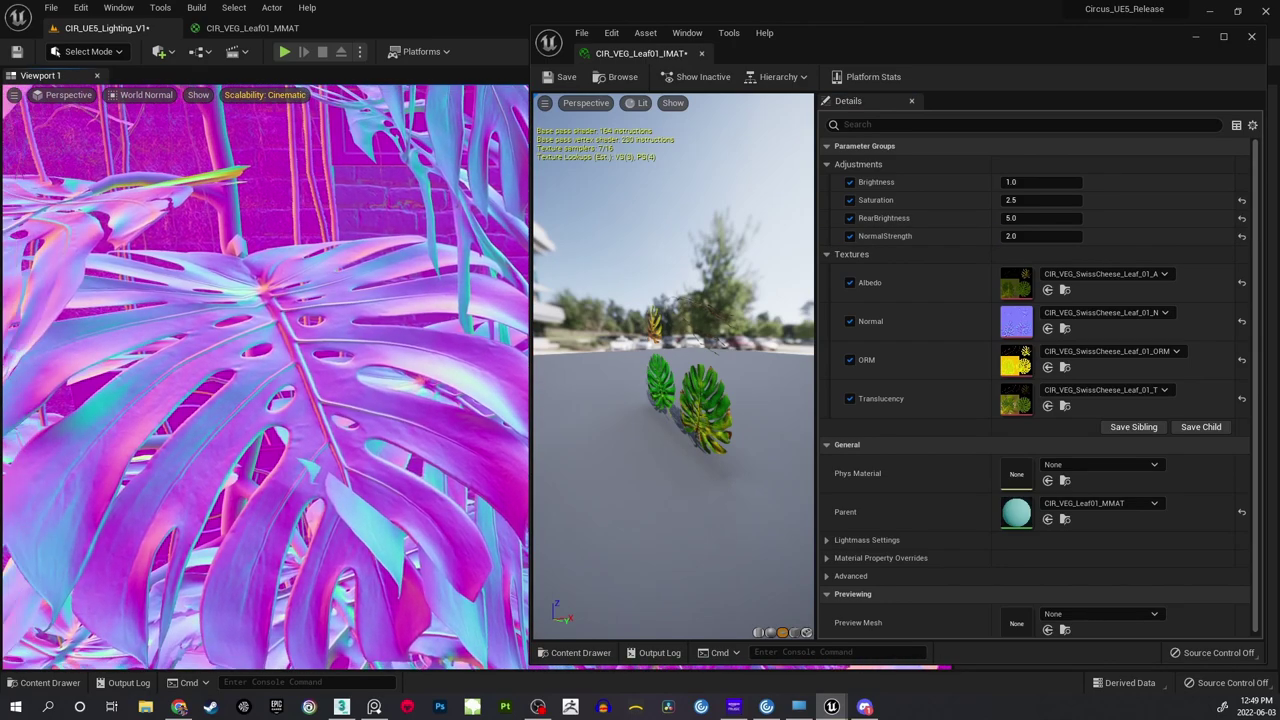
left_click(145, 95)
left_click(152, 132)
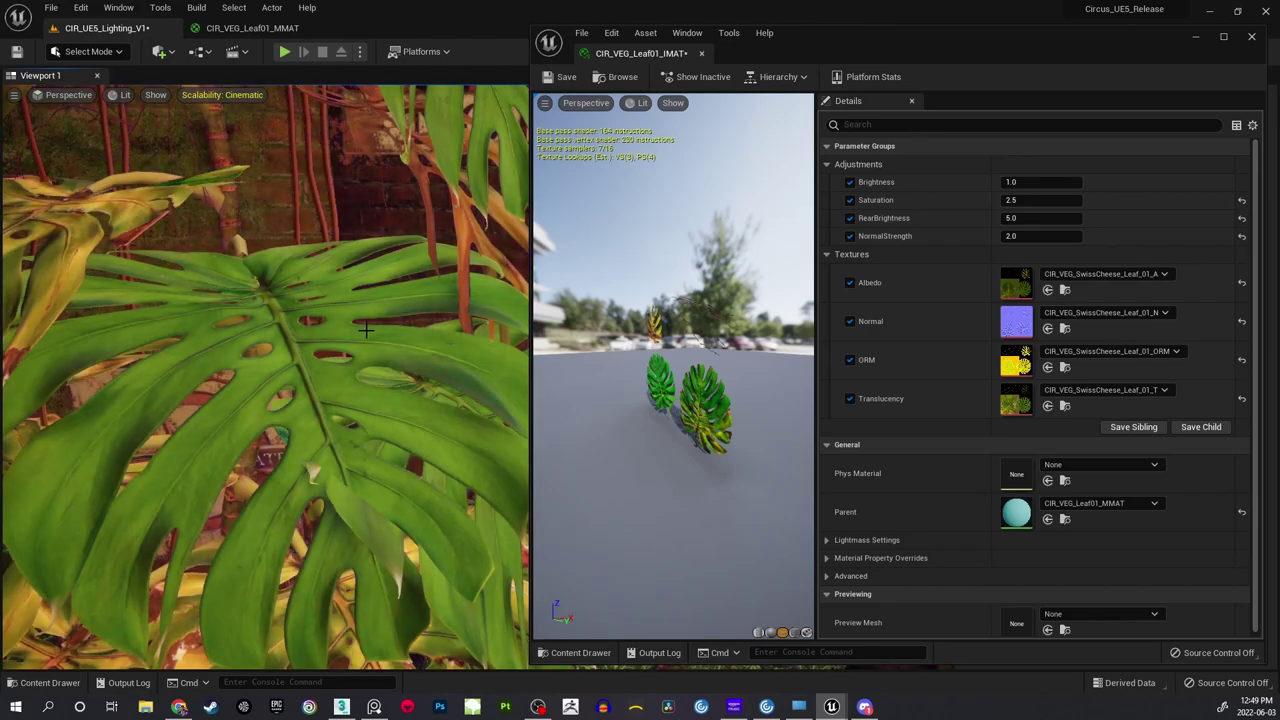
key("s")
right_click_drag(366, 330, 305, 365)
key("w")
key("s")
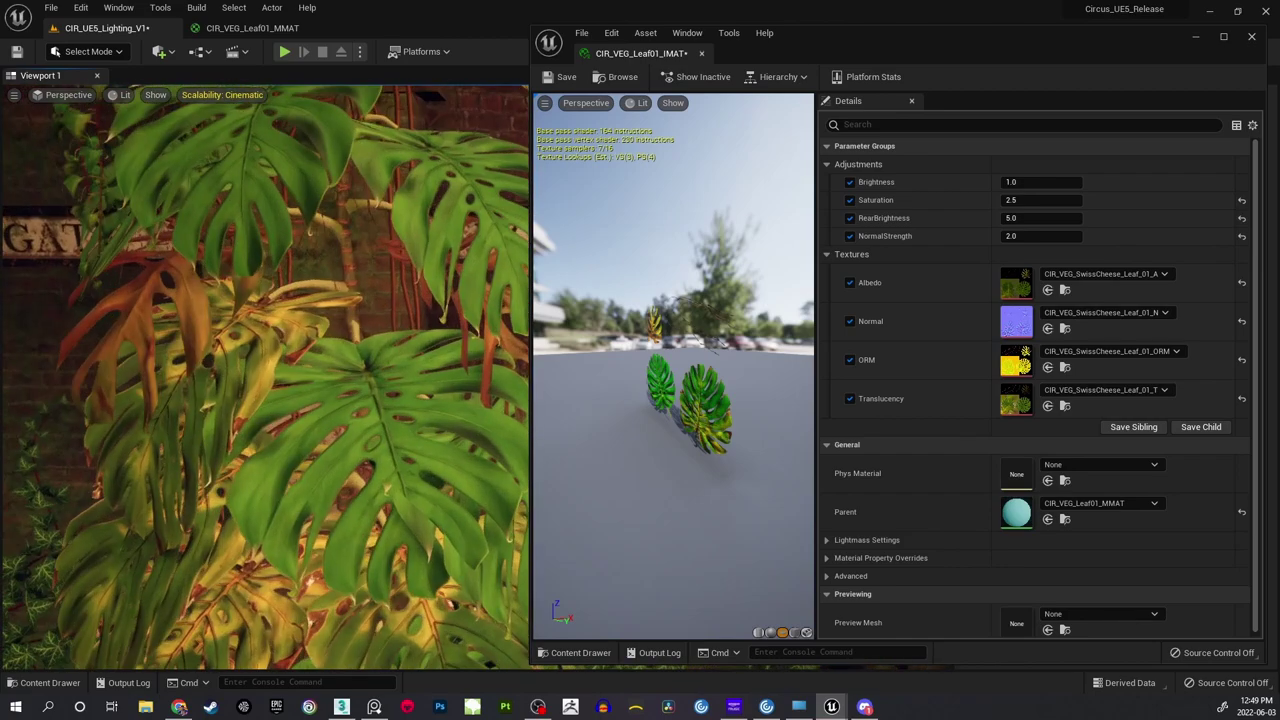
right_click_drag(230, 238, 284, 210)
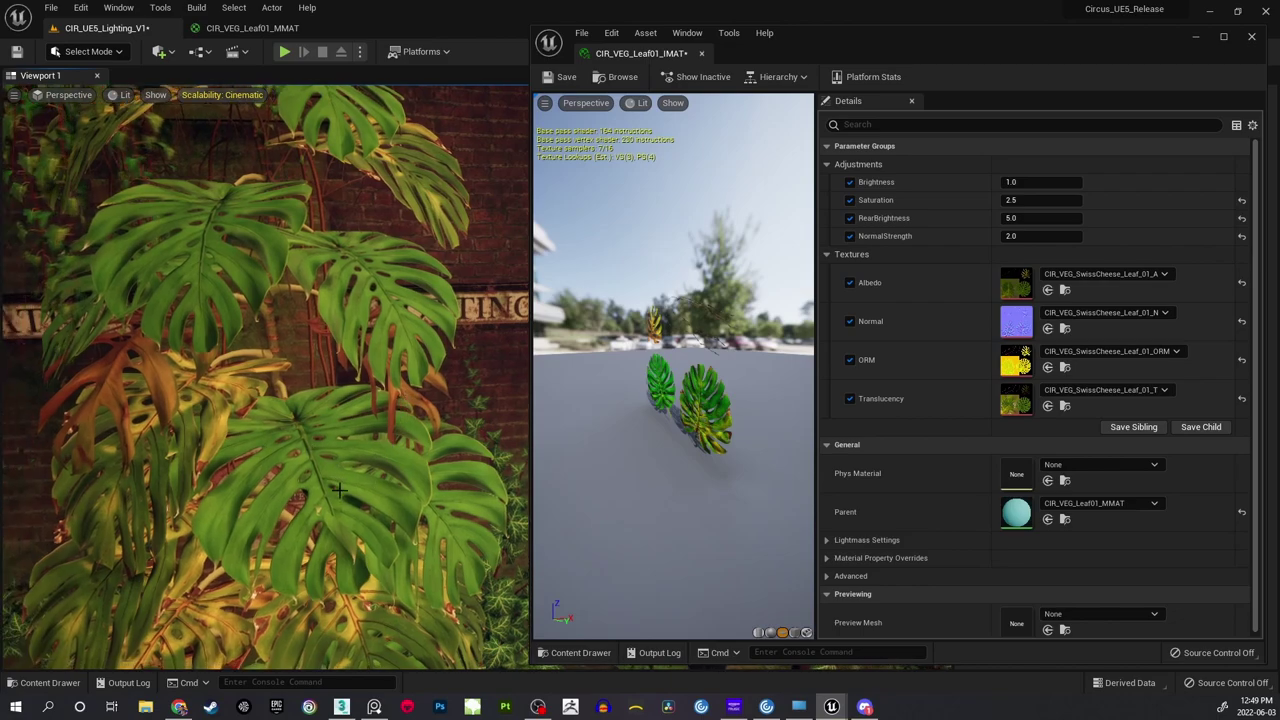
Set the leaf instance's NormalStrength to 1.0 and Saturation to 2.0, and close the instance editor.
right_click_drag(230, 238, 230, 238)
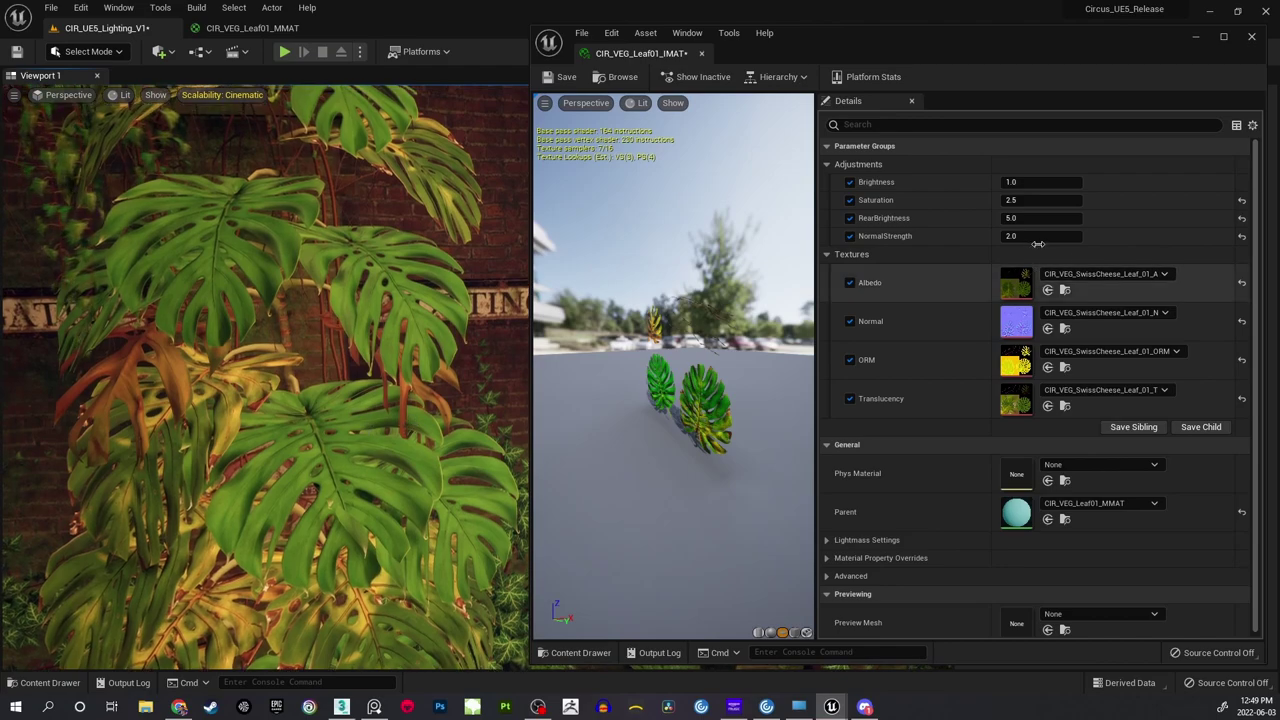
left_click(1040, 236)
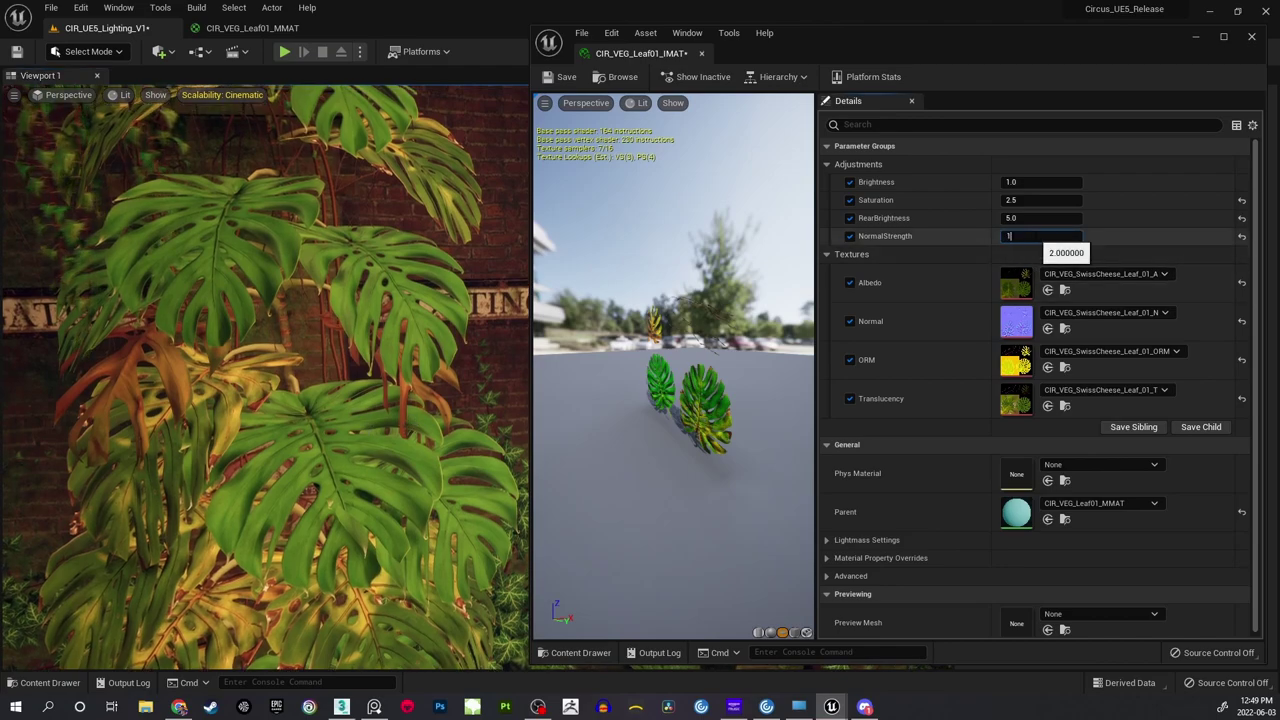
right_click_drag(446, 308, 350, 300)
mouse_move(230, 238)
right_mouse_down()
mouse_move(230, 200)
mouse_move(240, 225)
right_mouse_up()
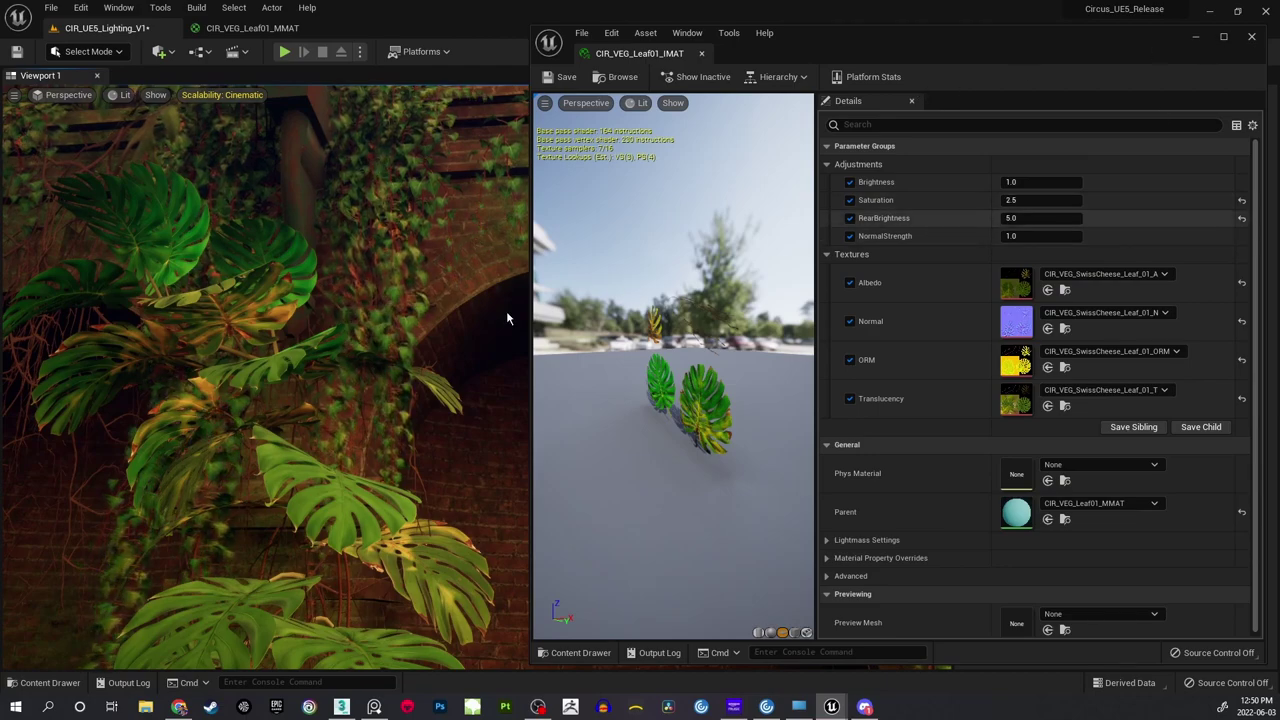
left_click(1020, 199)
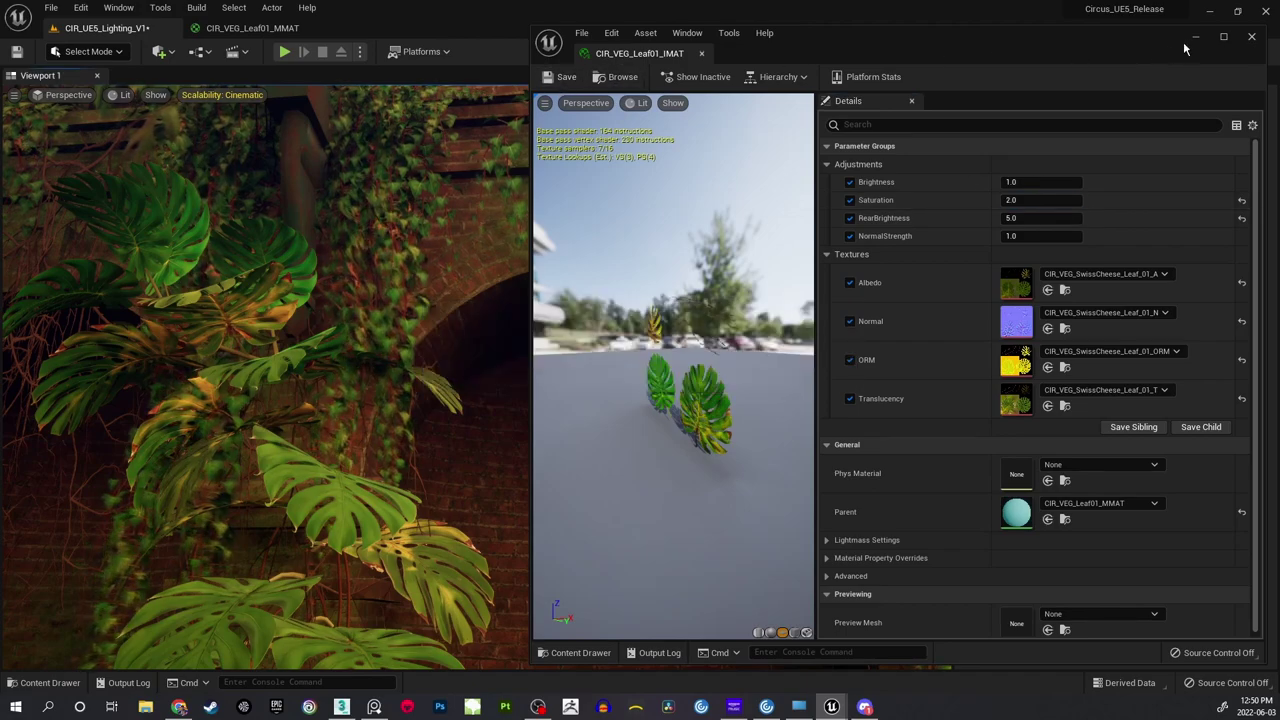
left_click(1251, 36)
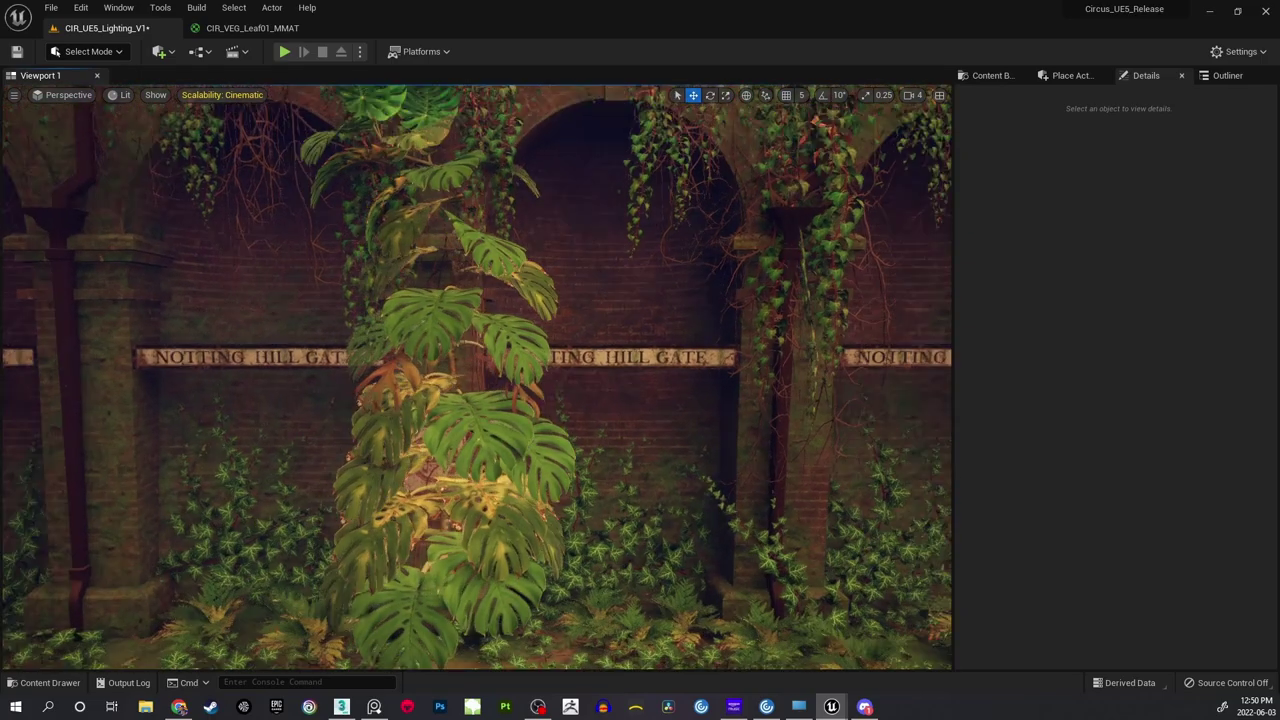
Show the lighting level in Roughness buffer visualization and examine the monstera leaves from several distances.
key("w")
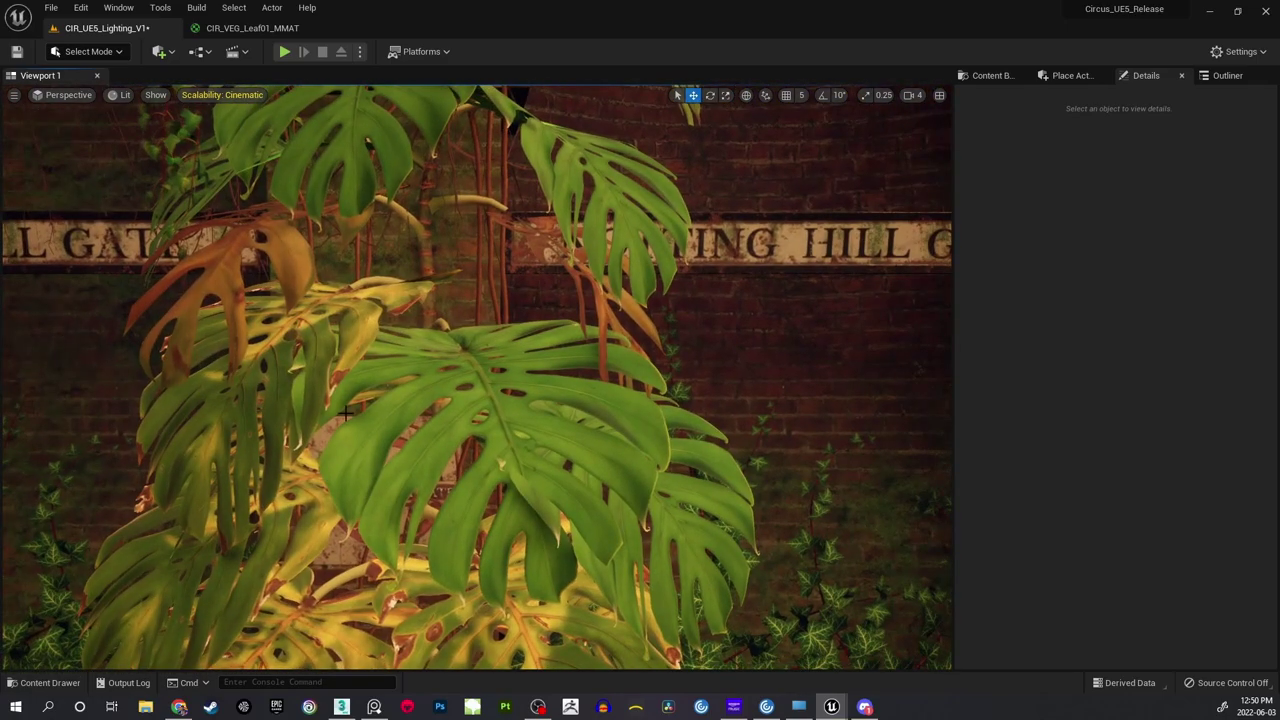
left_click(126, 97)
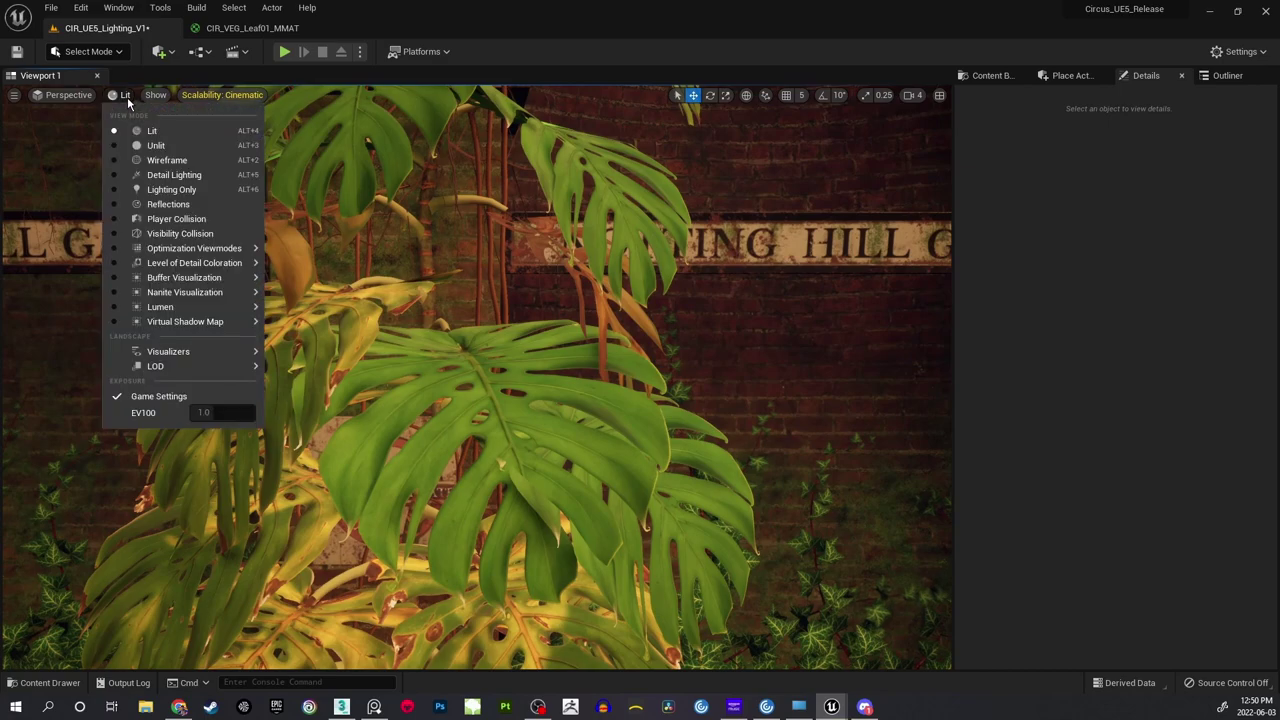
mouse_move(187, 281)
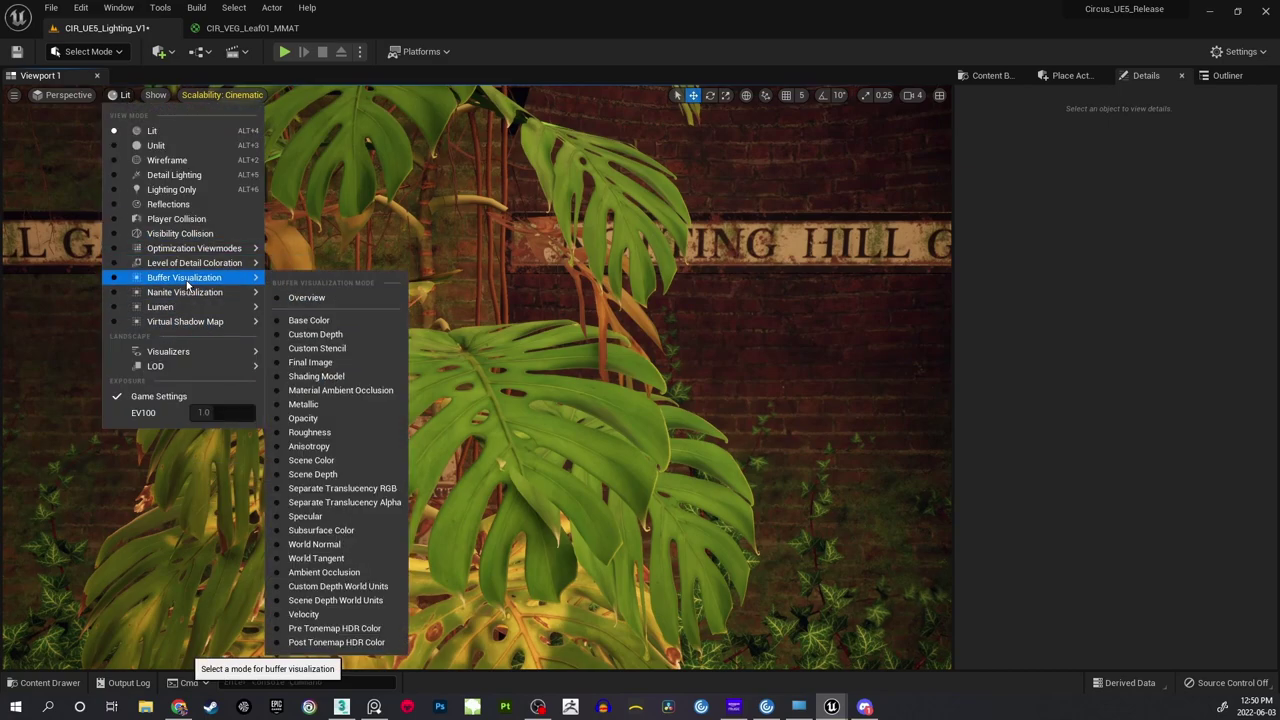
left_click(310, 433)
right_click_drag(623, 383, 855, 436)
key("w")
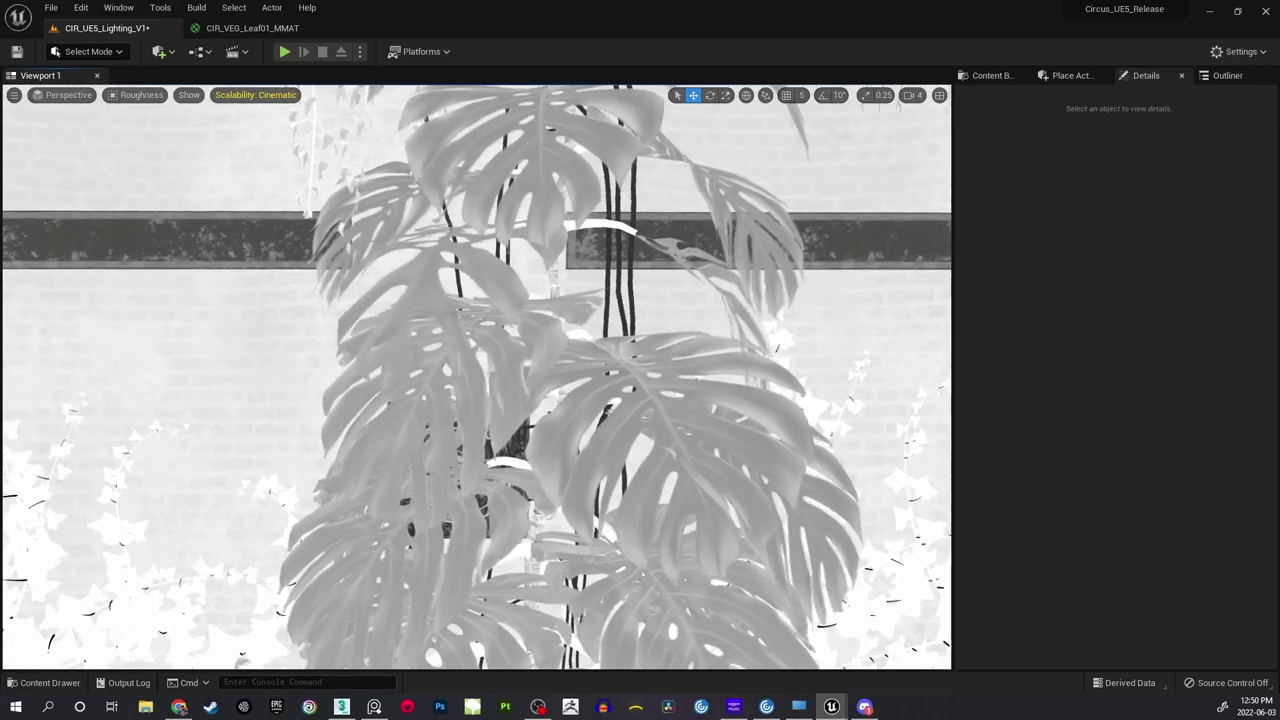
key("w")
right_click_drag(466, 388, 656, 426)
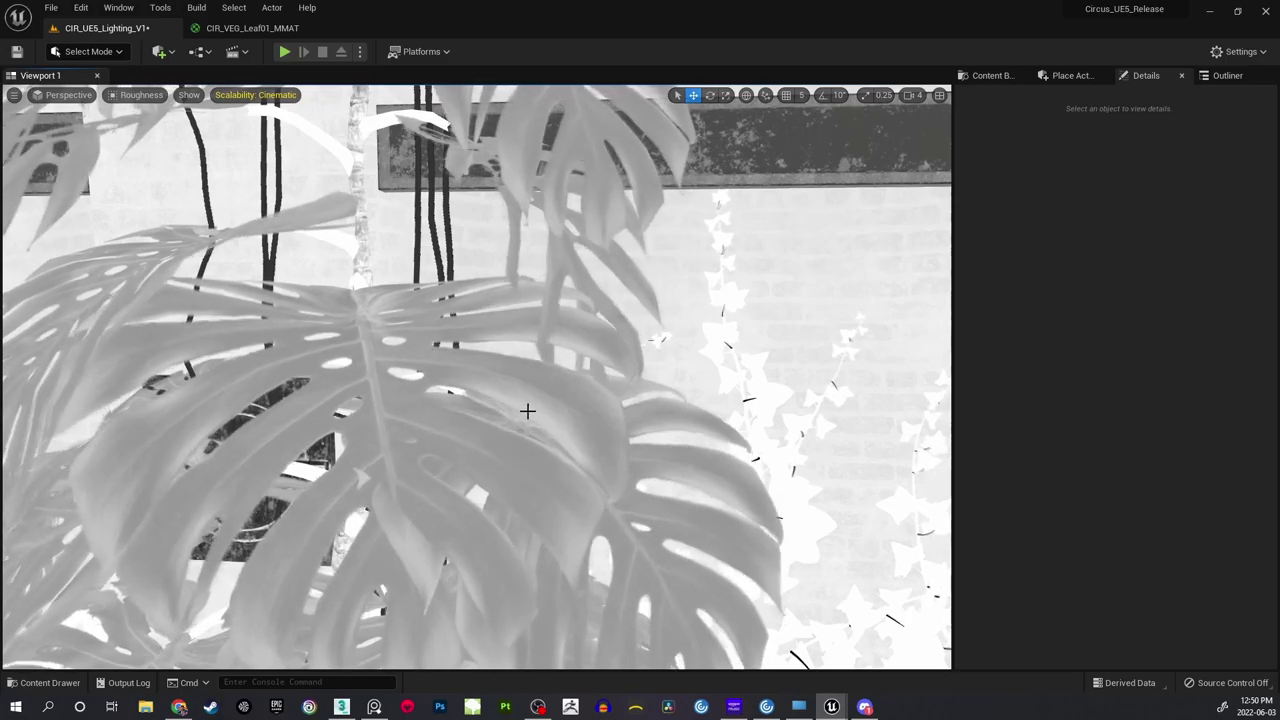
key("s")
mouse_move(686, 378)
right_mouse_down()
mouse_move(500, 380)
mouse_move(520, 345)
mouse_move(560, 360)
mouse_move(700, 362)
mouse_move(750, 388)
mouse_move(570, 370)
mouse_move(682, 372)
mouse_move(686, 384)
right_mouse_up()
key("w")
key("w")
key("s")
key("w")
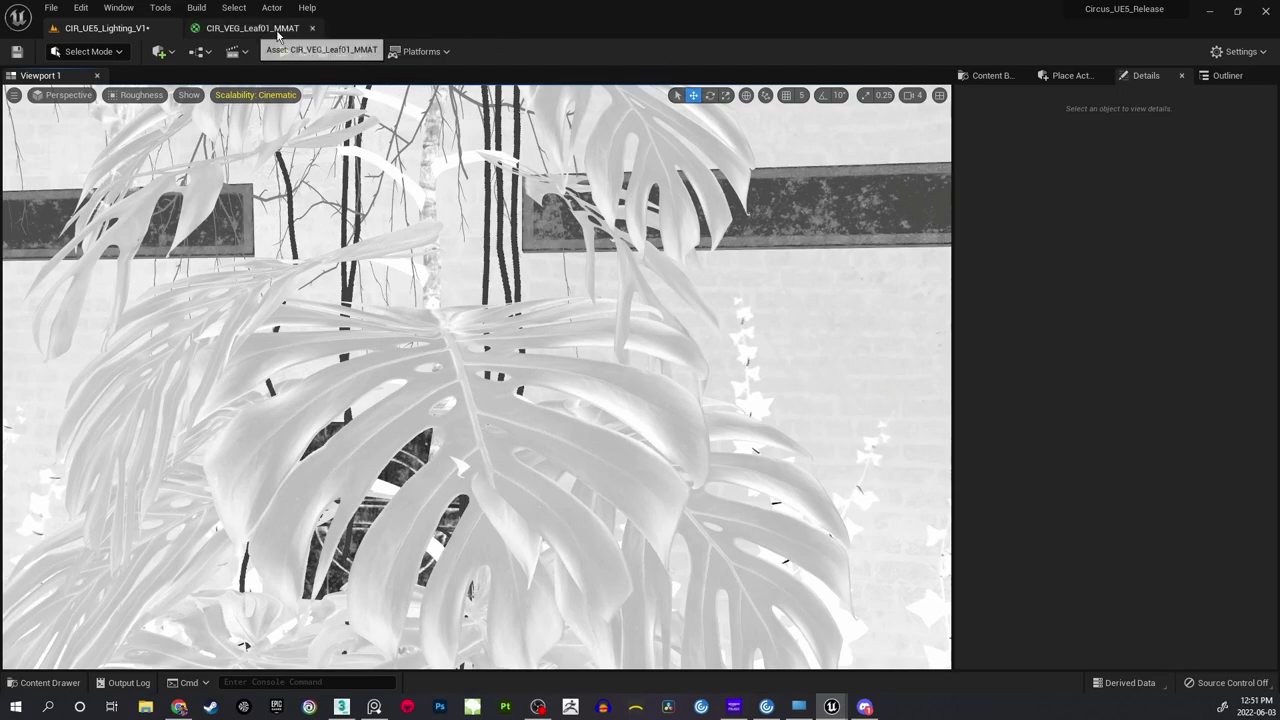
In the CIR_VEG_Leaf01_MMAT graph, group the Normal, NormalStrength, OneMinus and FlattenNormal nodes in a comment titled "Normal Adjustments".
left_click(256, 30)
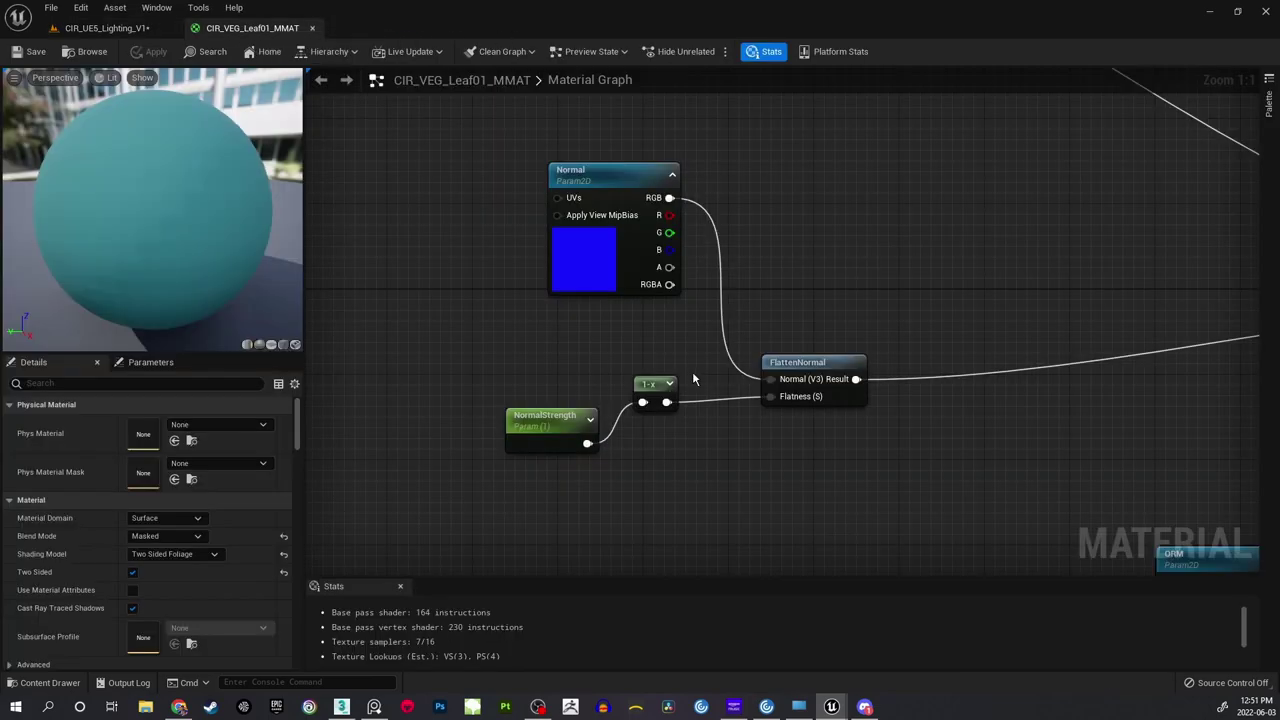
scroll(557, 280, "up", 2)
left_click_drag(423, 163, 801, 450)
type("c")
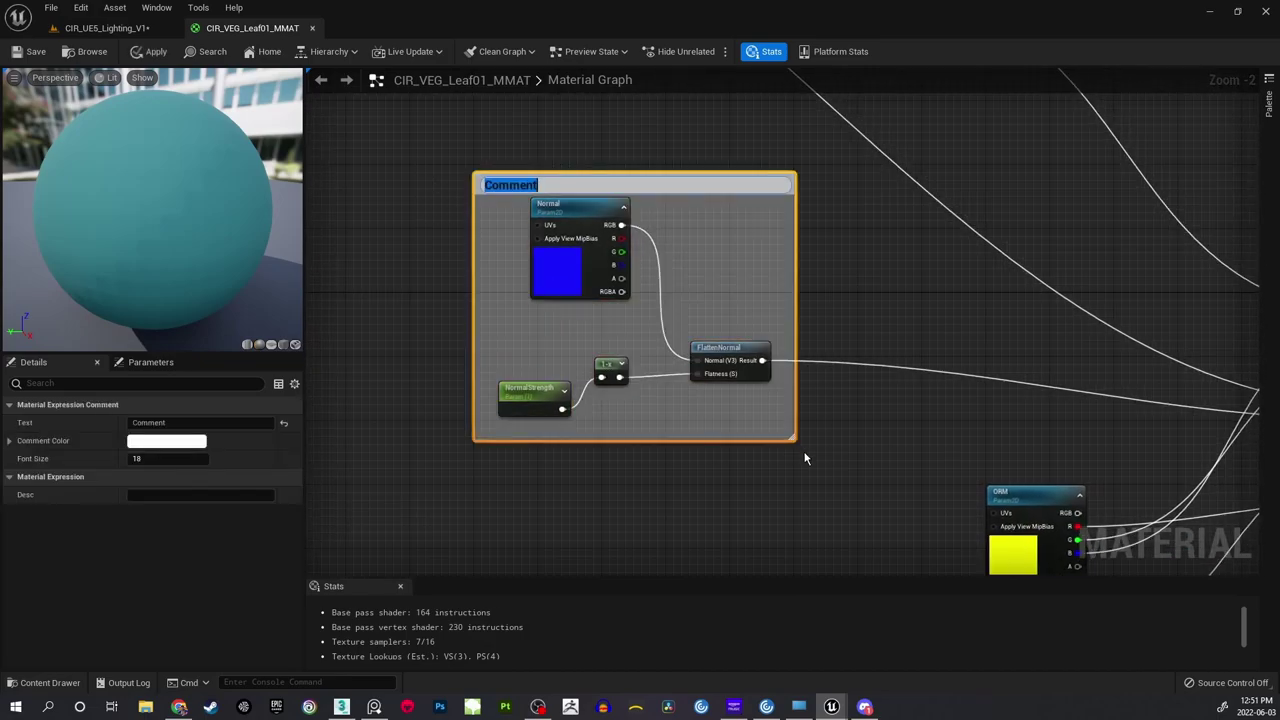
type("Normal Adjustments")
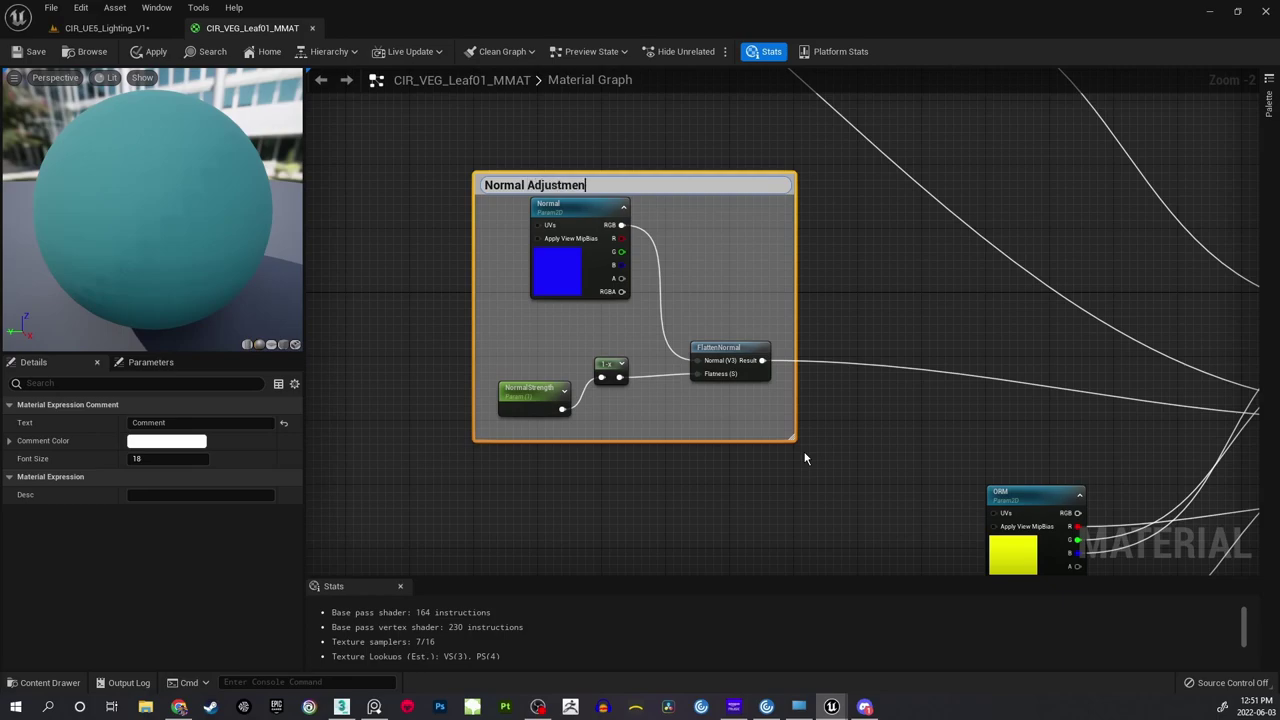
key("Return")
left_click(796, 453)
Move the unconnected Texture Sample down and away from the network, and move the Translucency node farther below ORM.
right_click_drag(753, 115, 679, 323)
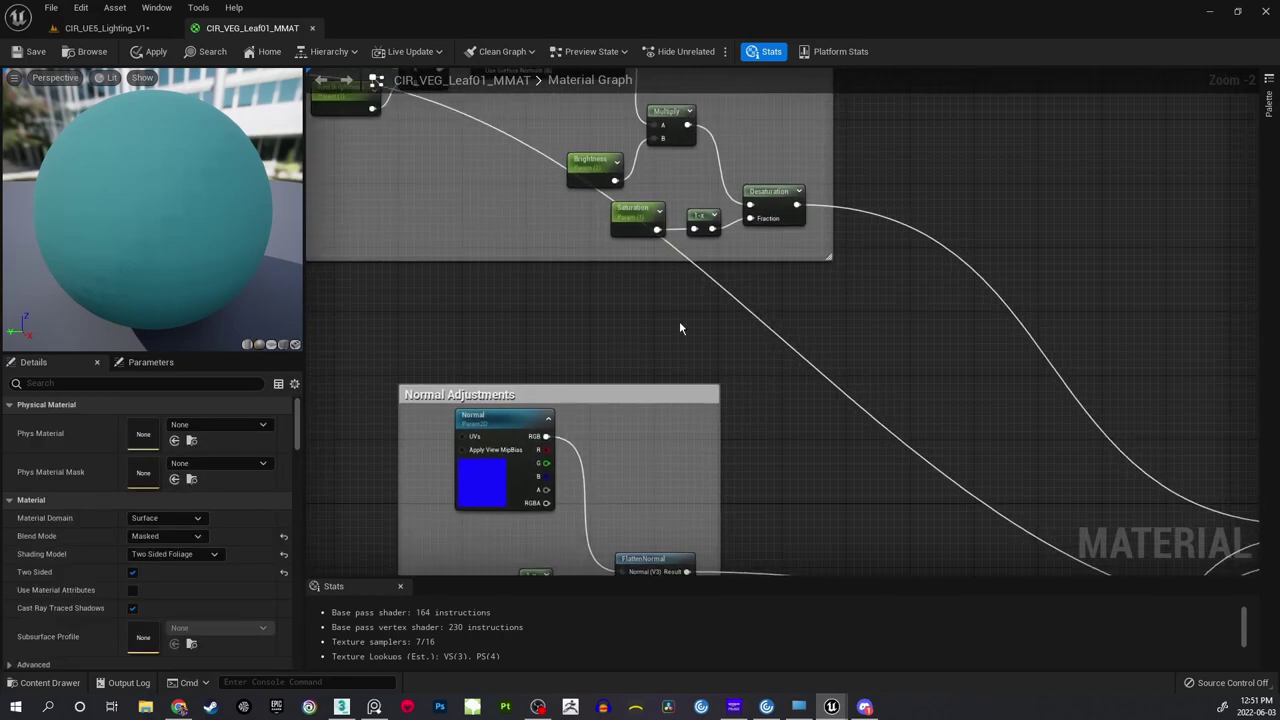
scroll(679, 321, "down", 2)
right_click_drag(529, 214, 620, 155)
scroll(652, 261, "up", 3)
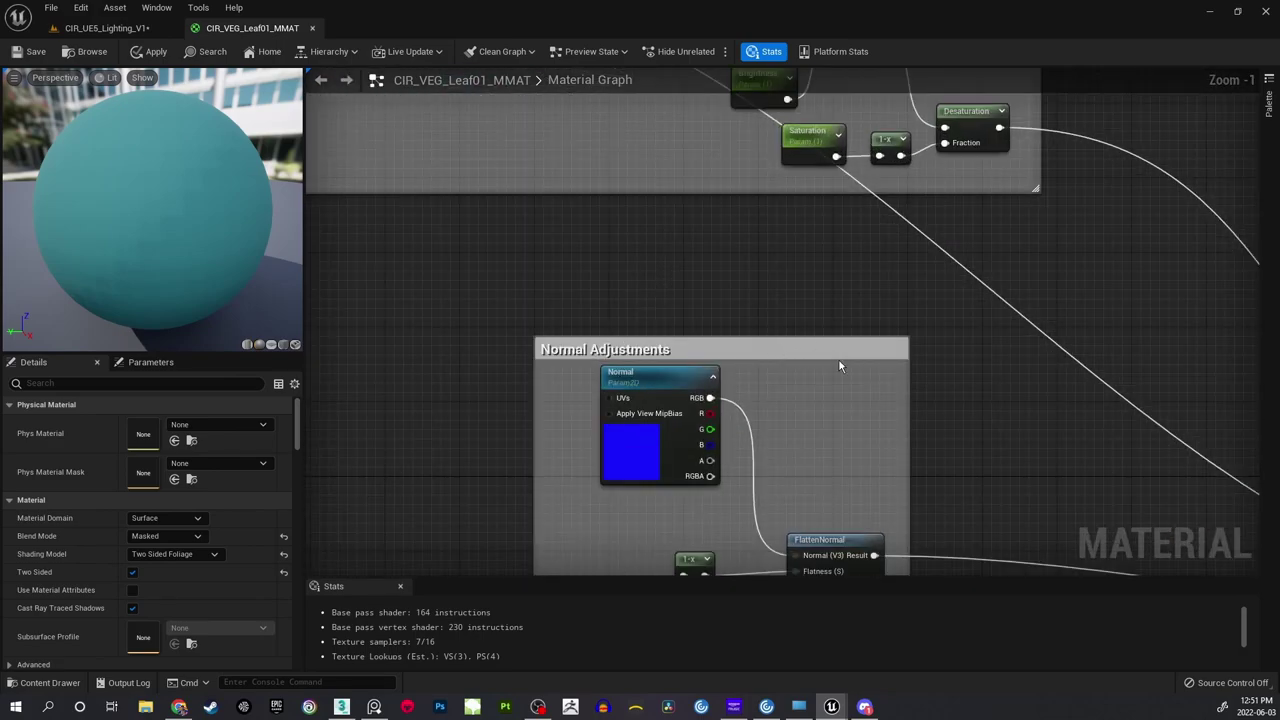
scroll(839, 362, "down", 2)
right_click_drag(839, 362, 655, 114)
right_click_drag(791, 330, 668, 146)
right_click_drag(697, 394, 686, 315)
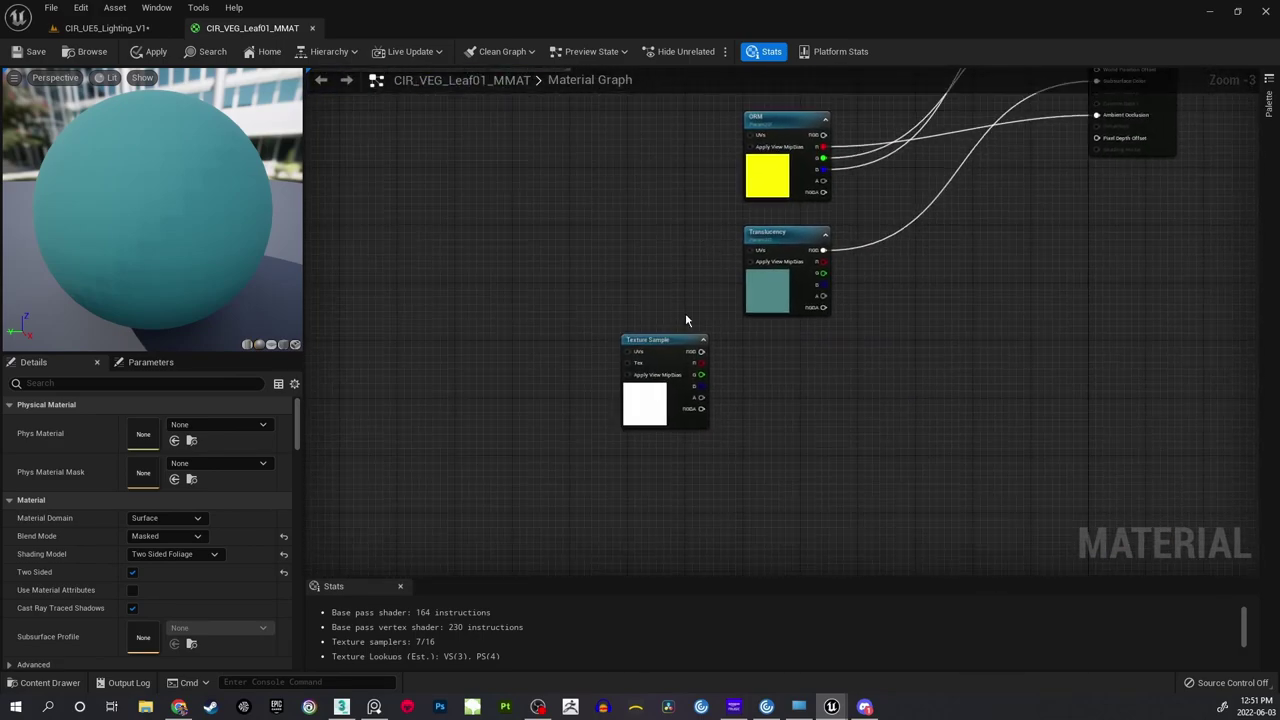
left_click_drag(665, 339, 431, 511)
right_click_drag(570, 414, 546, 553)
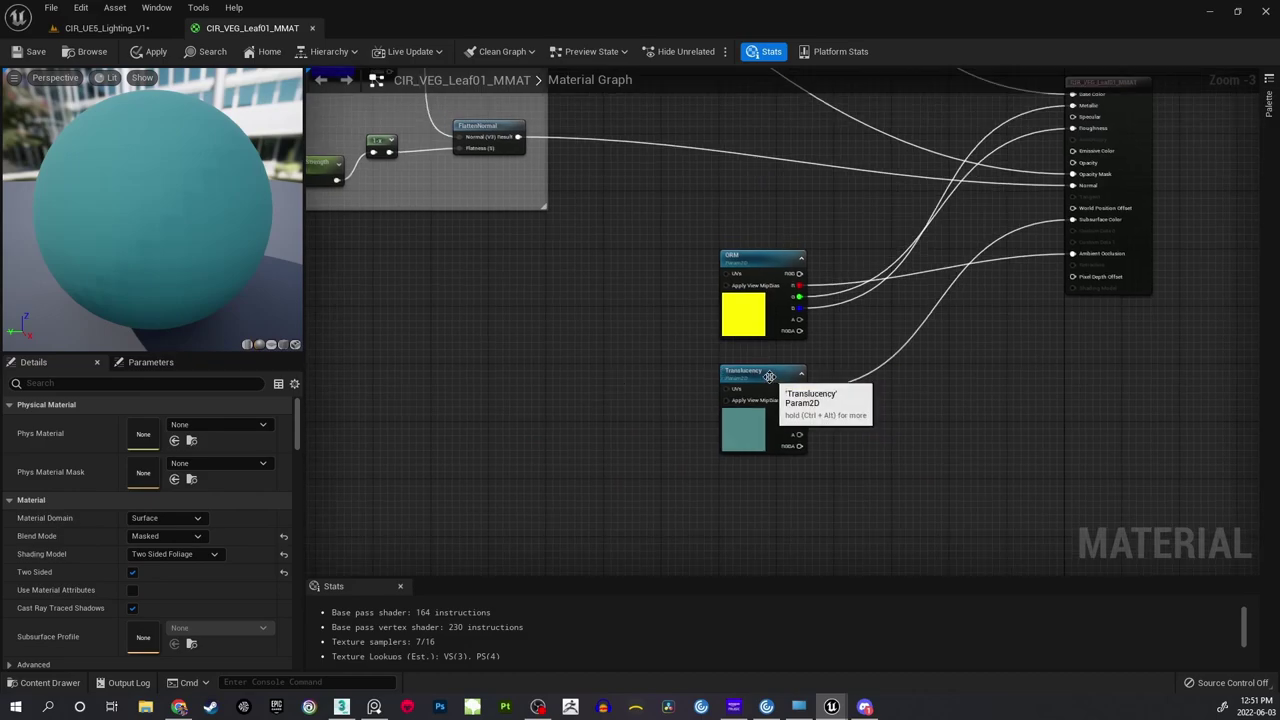
left_click_drag(770, 382, 745, 557)
left_click(732, 432)
Move the ORM texture node farther left of the material output, below the Normal Adjustments comment.
left_click_drag(757, 257, 591, 322)
left_click(620, 283)
right_click_drag(642, 275, 601, 250)
scroll(599, 252, "up", 1)
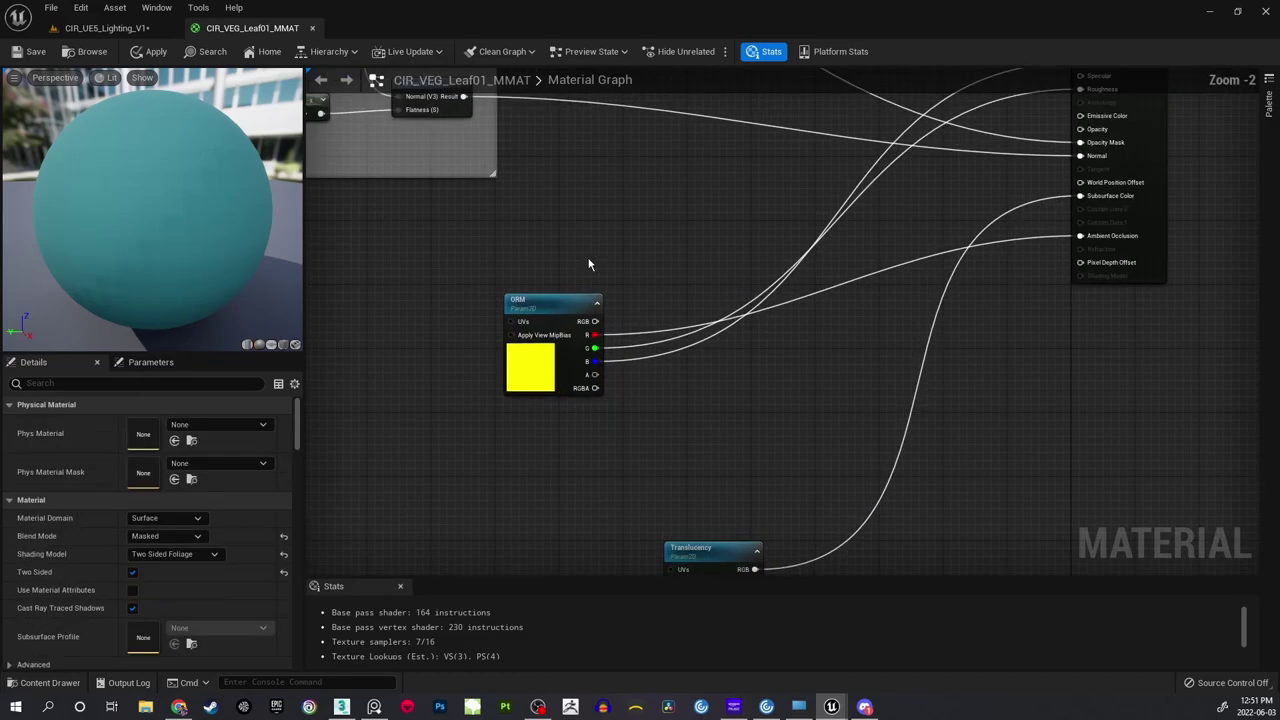
left_click_drag(560, 304, 447, 319)
left_click(519, 252)
Examine how the ORM texture's red, green and blue channels are wired to the material output.
right_click_drag(504, 255, 634, 239)
scroll(639, 265, "up", 2)
scroll(632, 240, "down", 1)
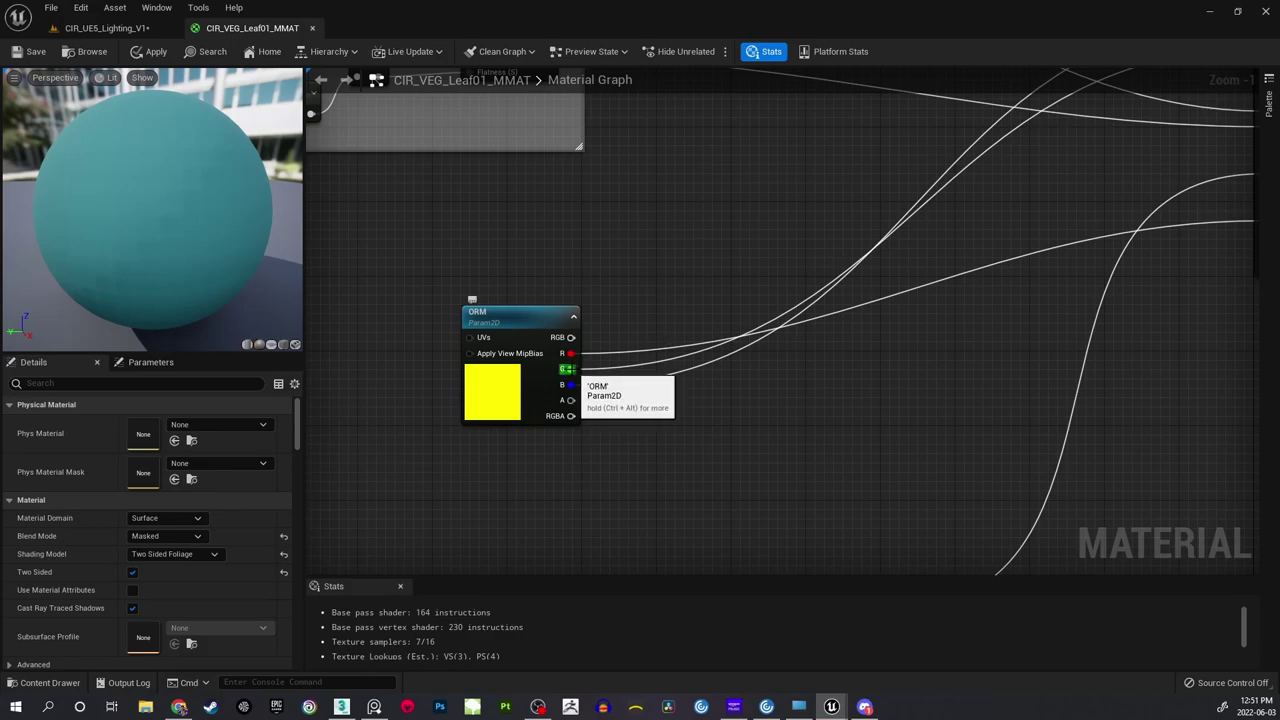
right_click_drag(641, 281, 634, 303)
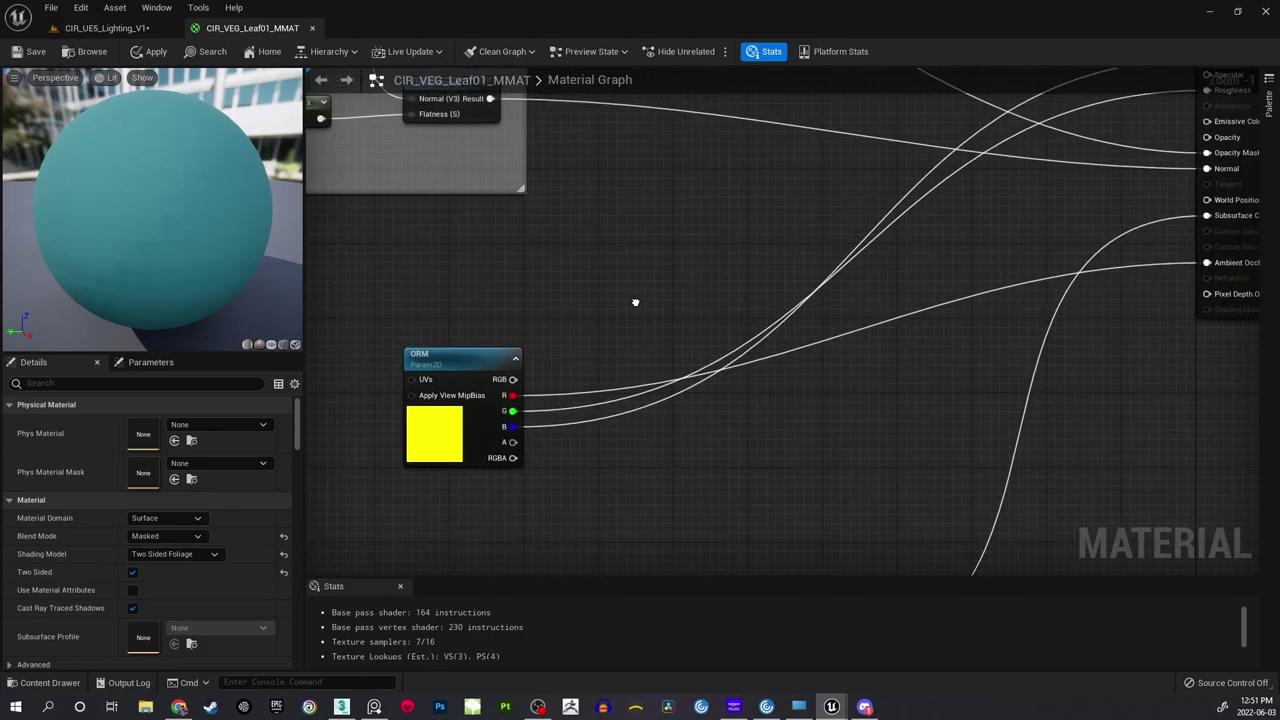
right_click_drag(752, 287, 730, 339)
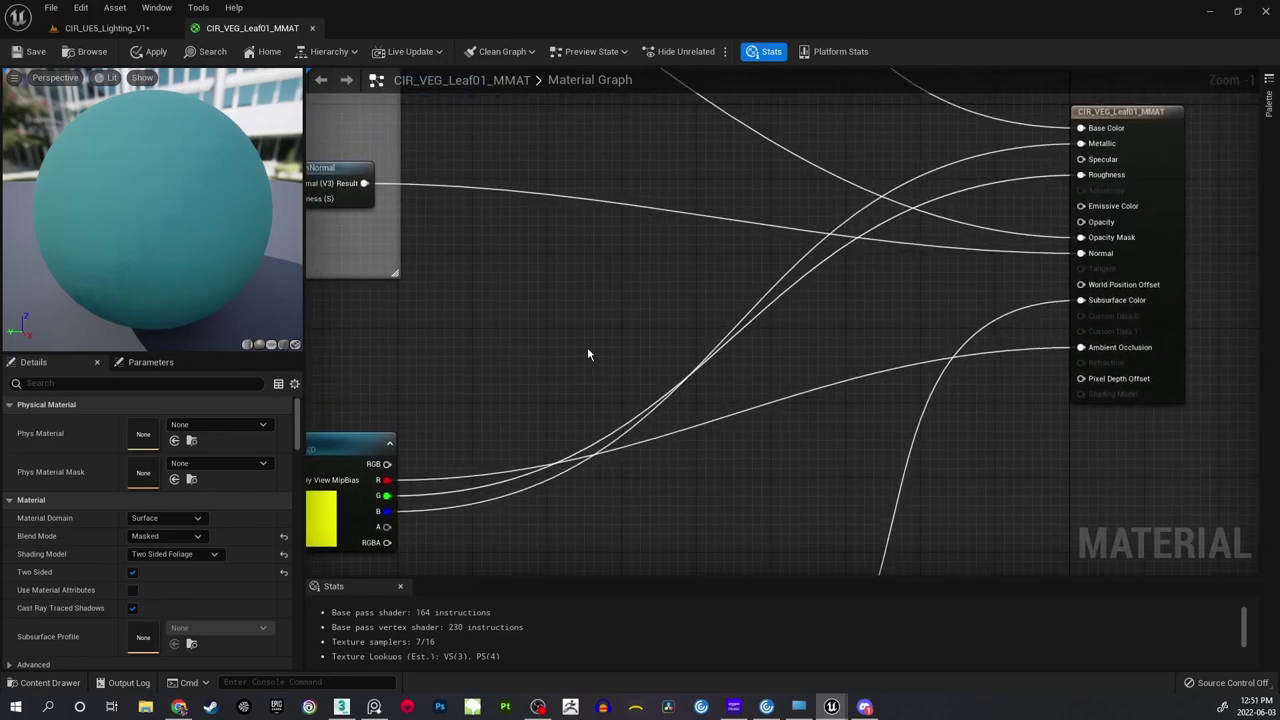
right_click_drag(589, 354, 703, 229)
scroll(690, 238, "up", 2)
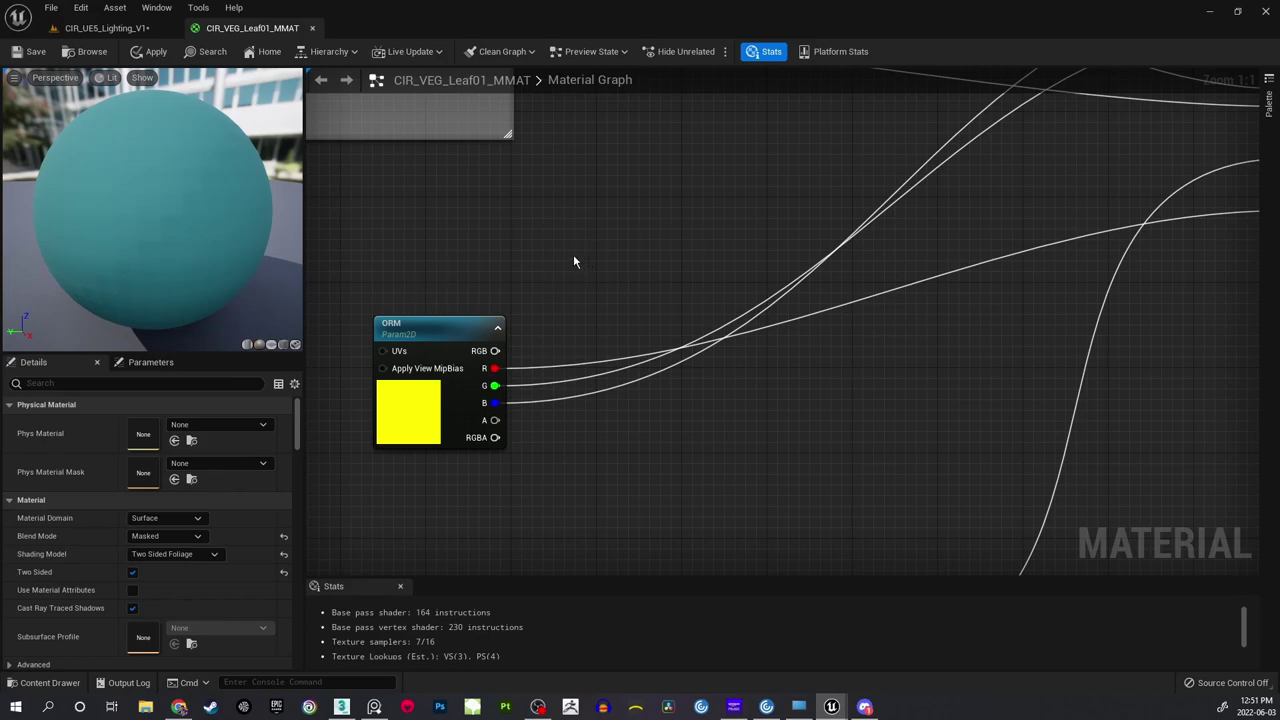
Add a constant below the ORM node and convert it to a scalar parameter named RoughnessValue.
right_click(591, 272)
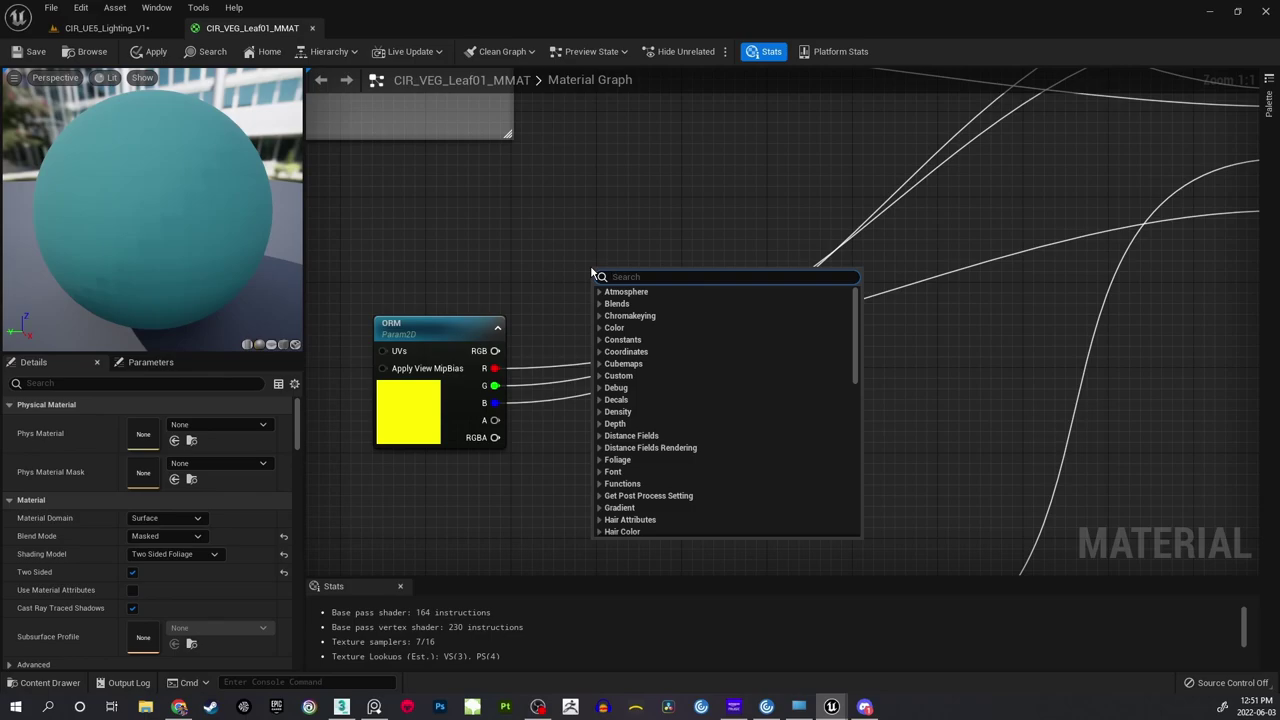
left_click(573, 269)
left_click(553, 518)
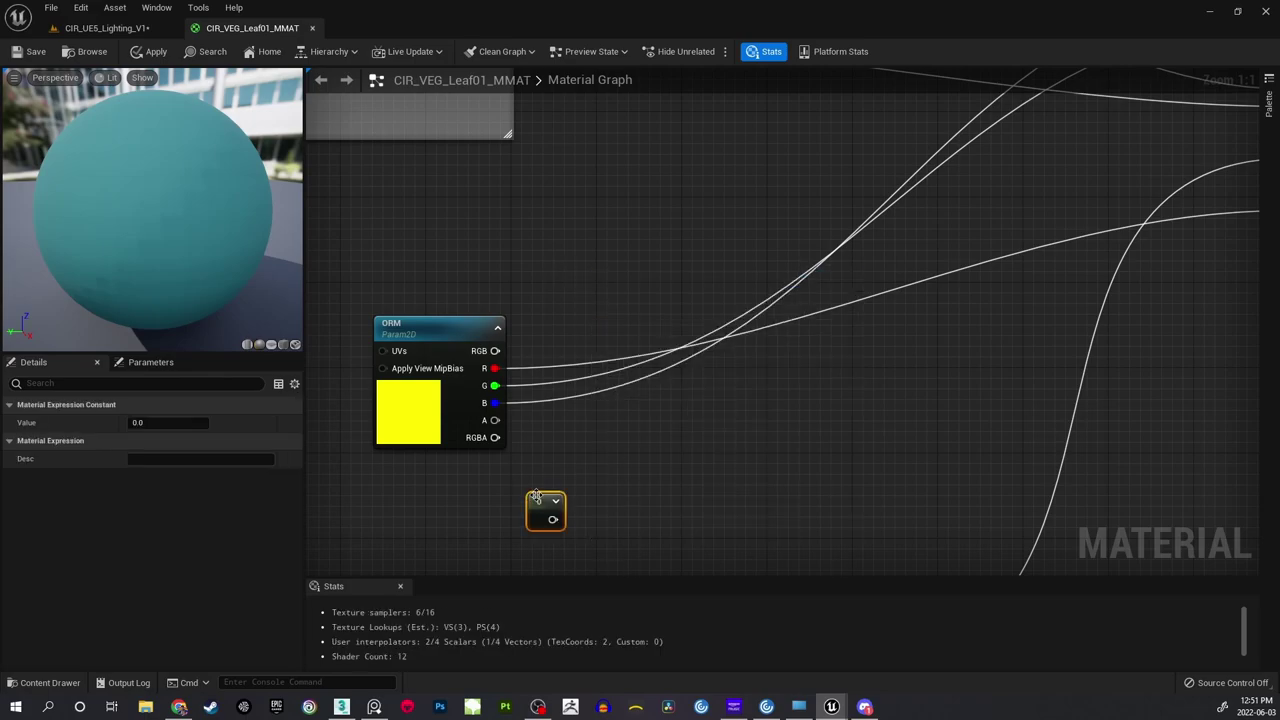
right_click(537, 511)
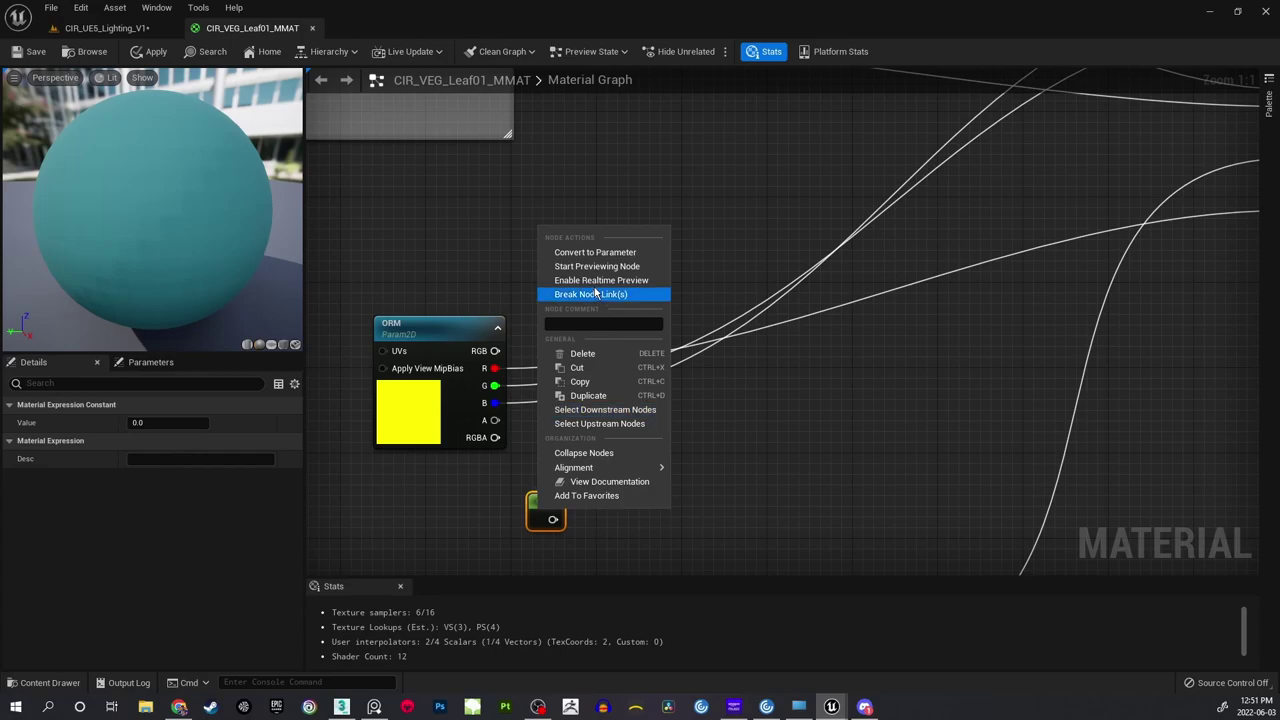
left_click(595, 252)
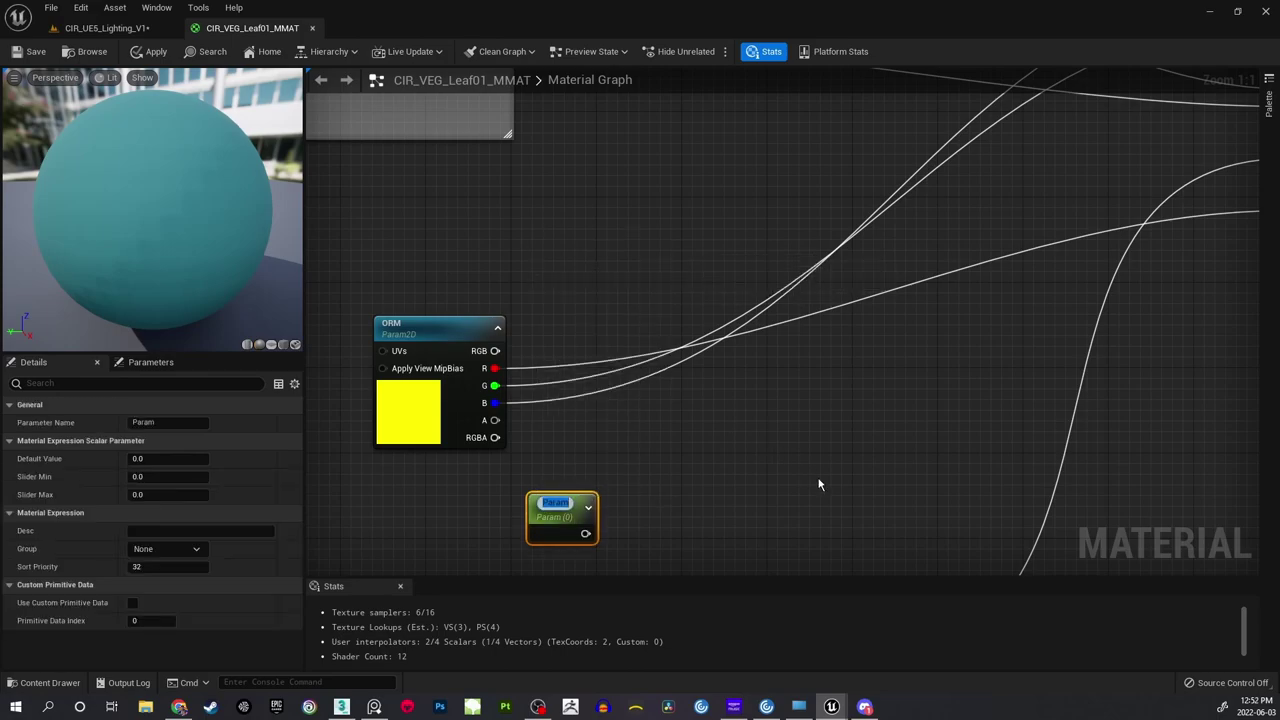
type("Rough")
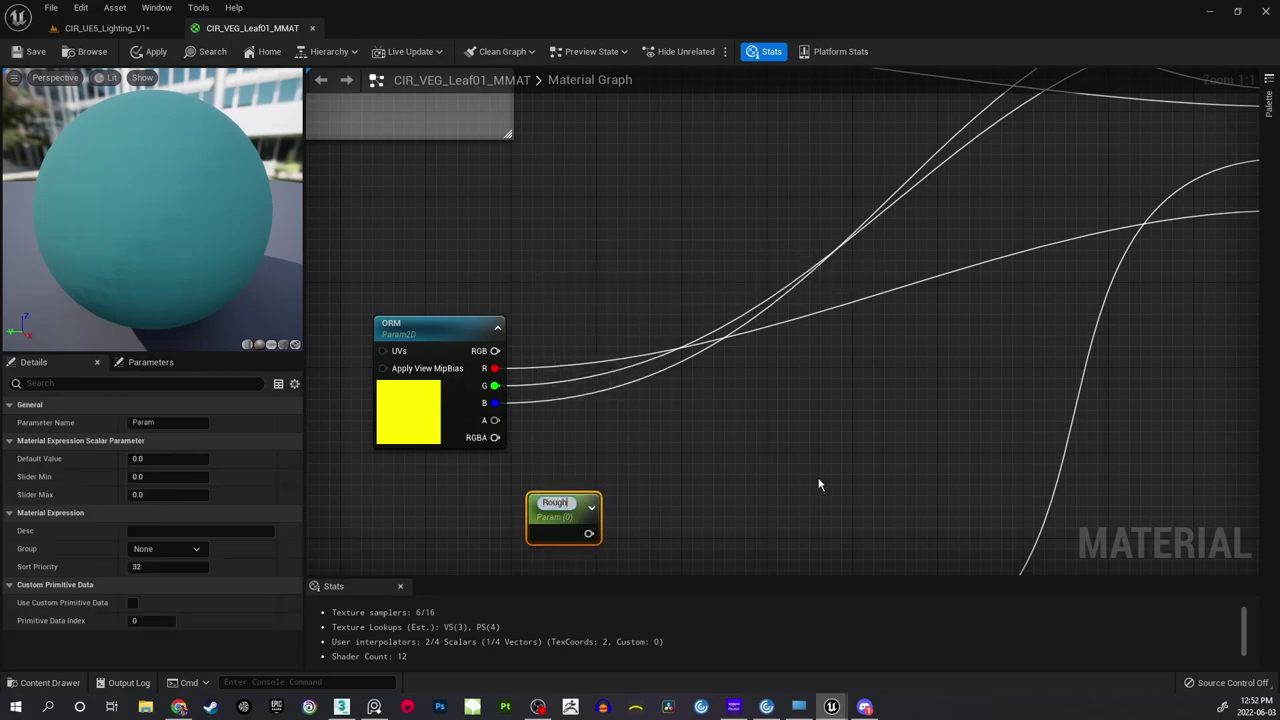
type("ness")
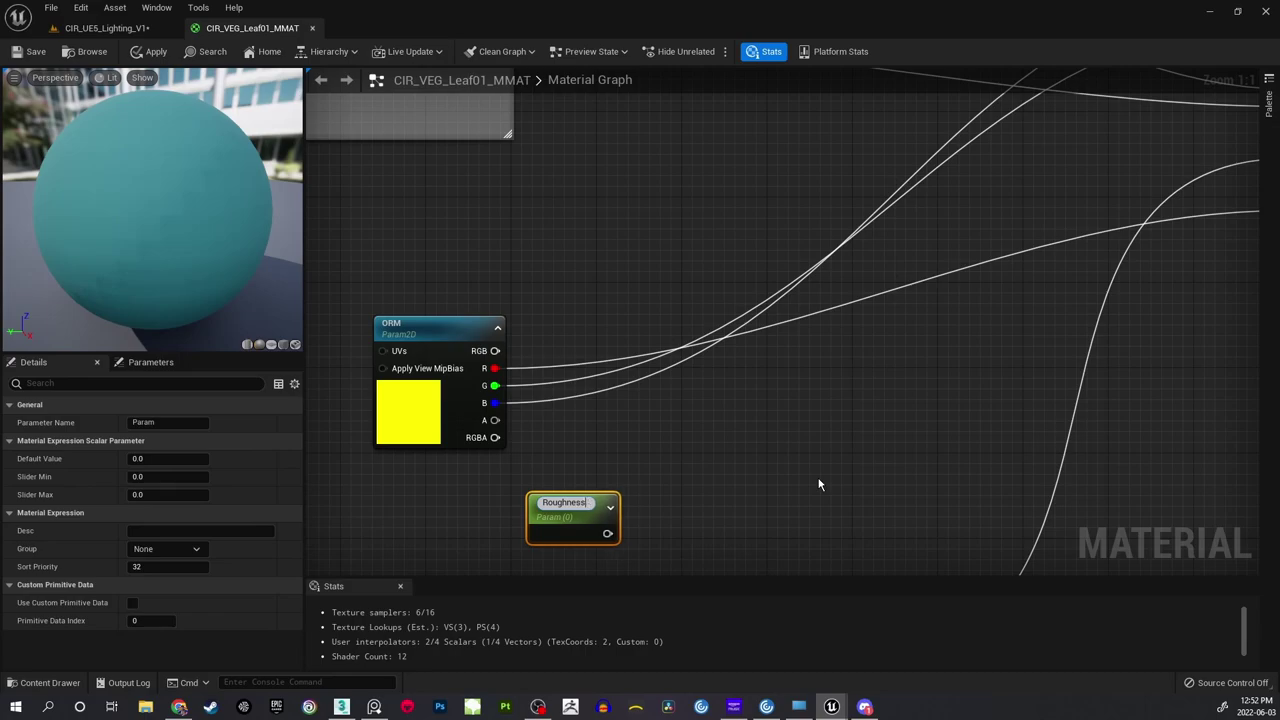
type("Value")
key("Return")
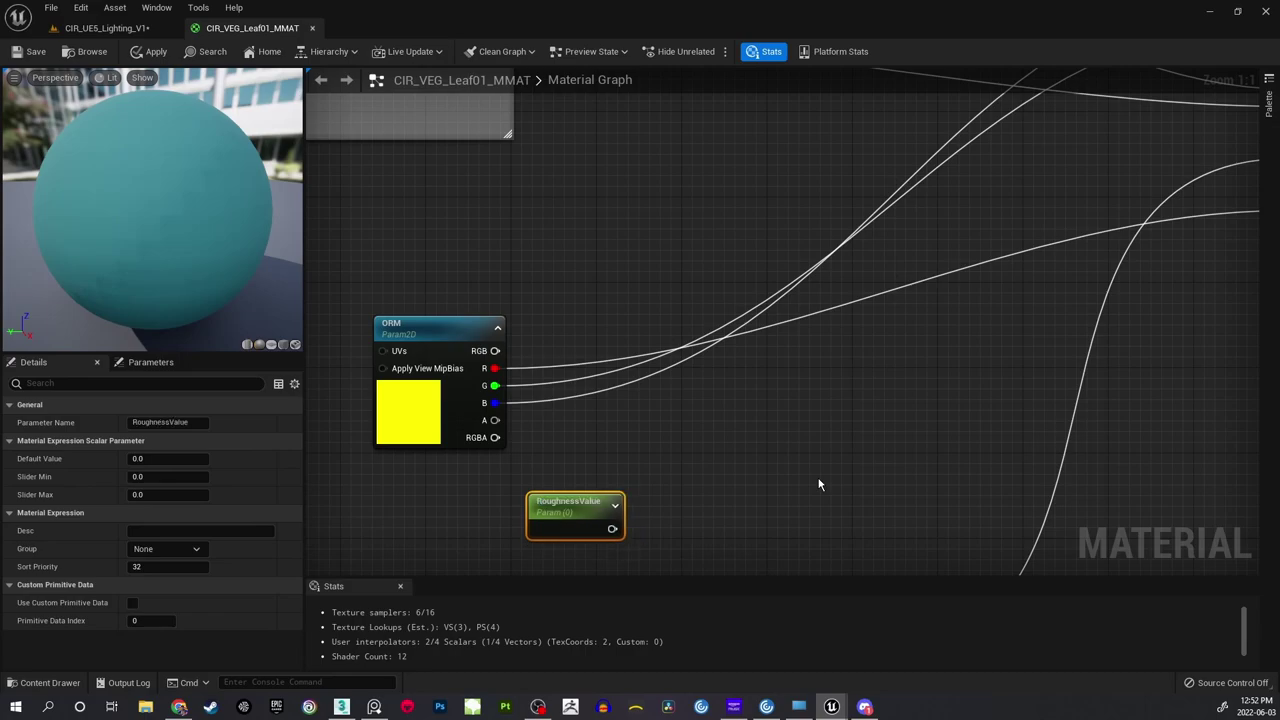
left_click(806, 478)
Add a Multiply node with ORM's green channel feeding A and RoughnessValue feeding B.
right_click_drag(806, 478, 731, 420)
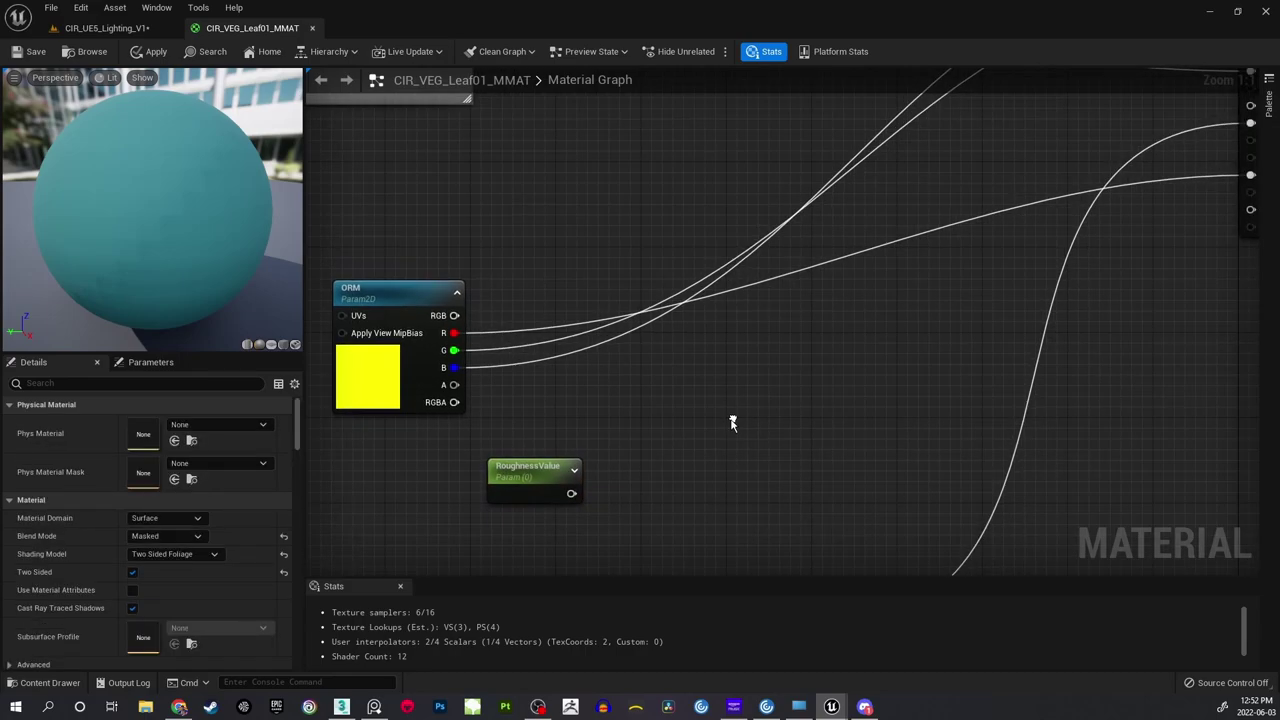
key("m")
left_click(657, 376)
left_click_drag(678, 386, 661, 369)
left_click(544, 389)
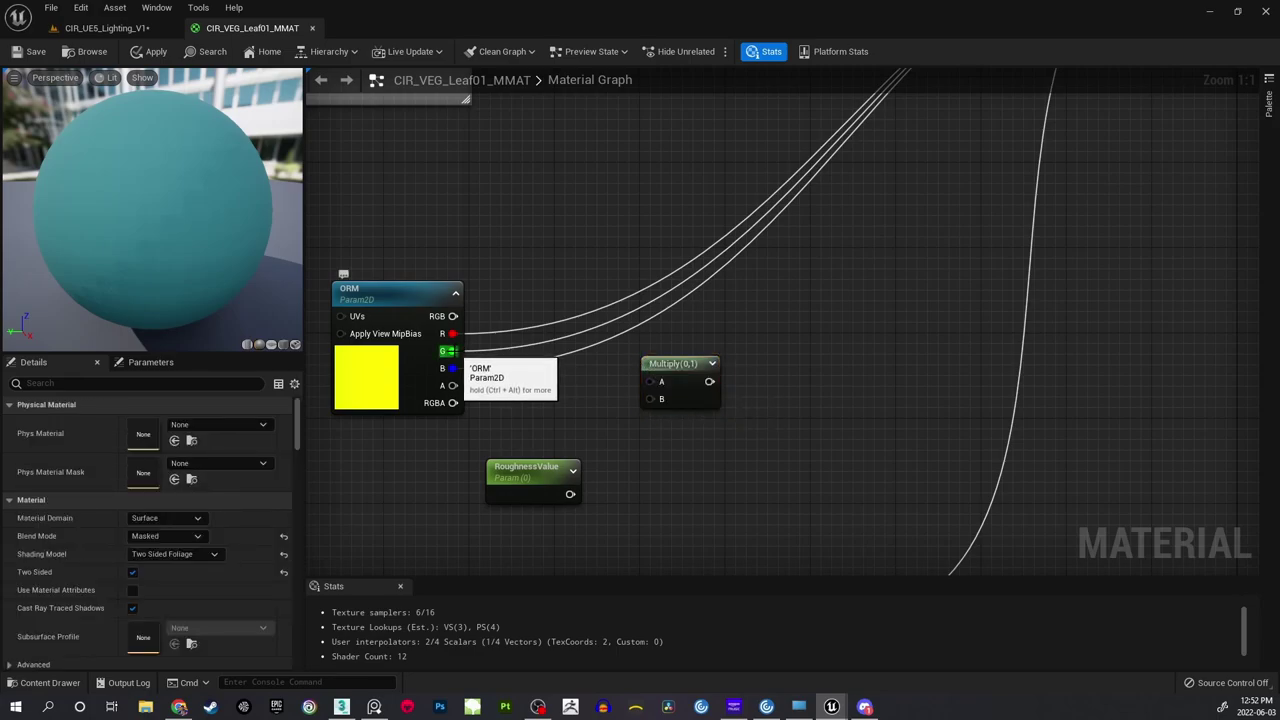
left_click_drag(448, 351, 652, 381)
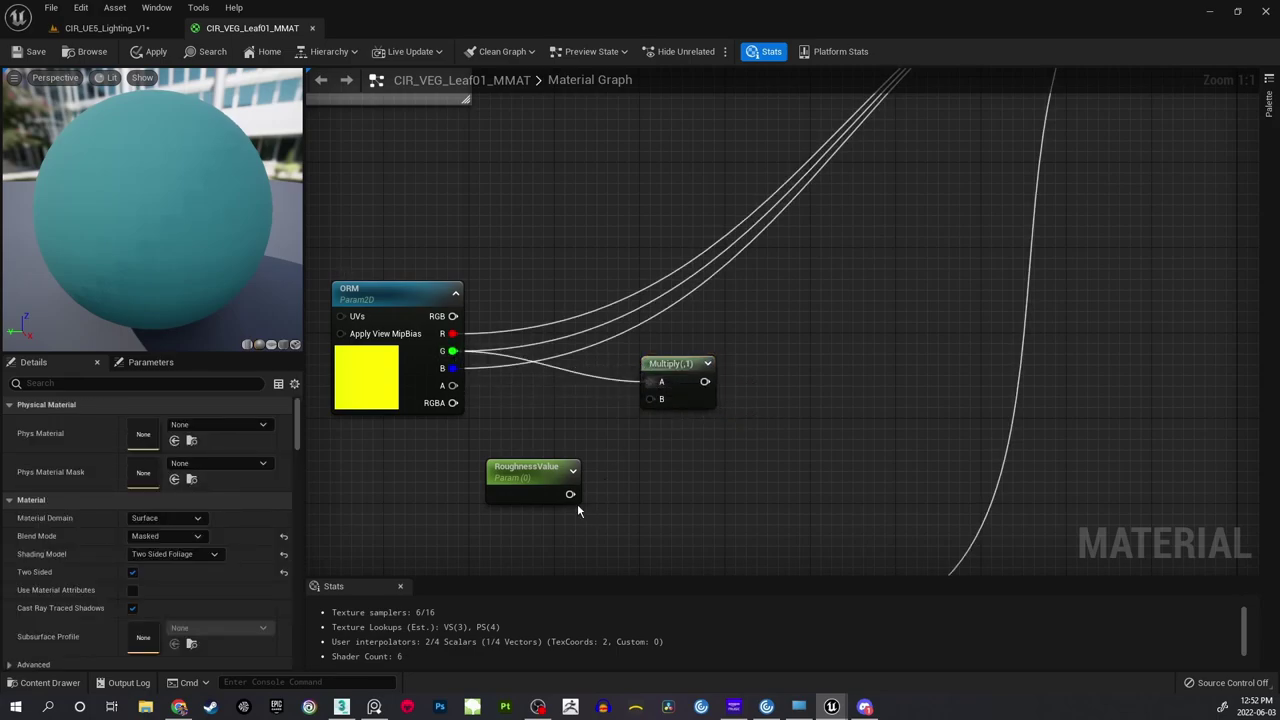
left_click_drag(570, 494, 652, 399)
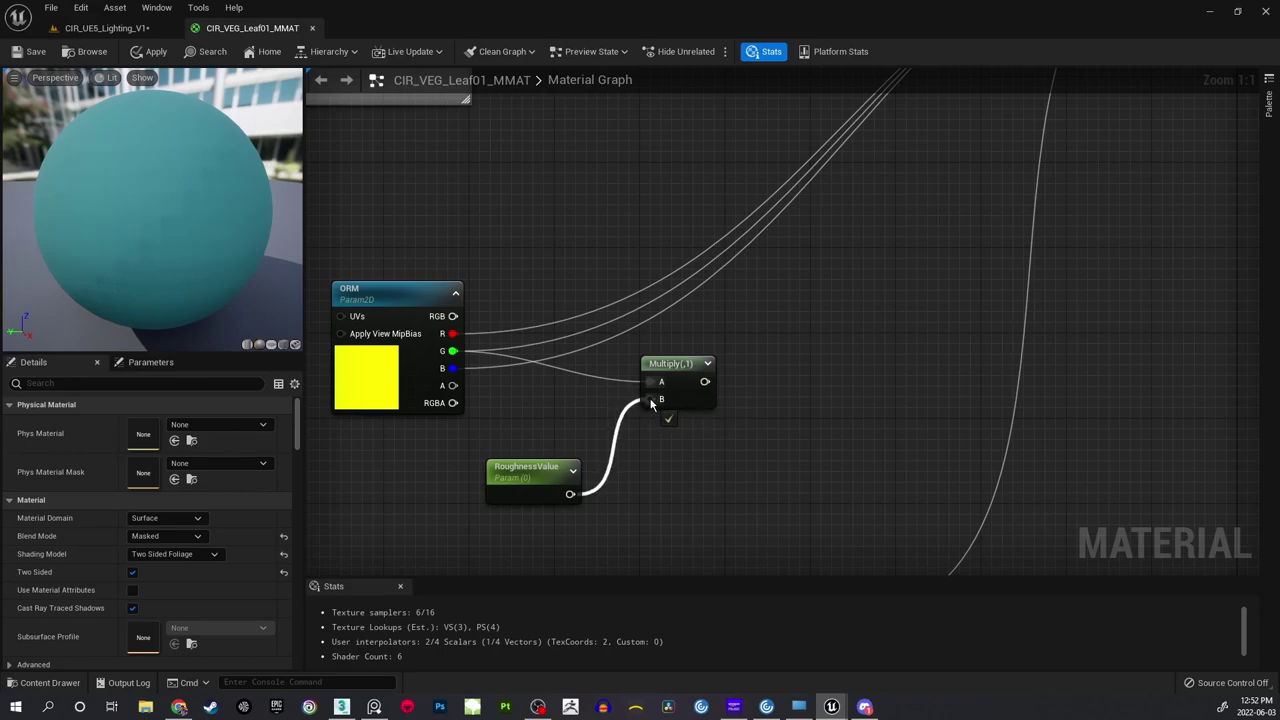
left_click(517, 496)
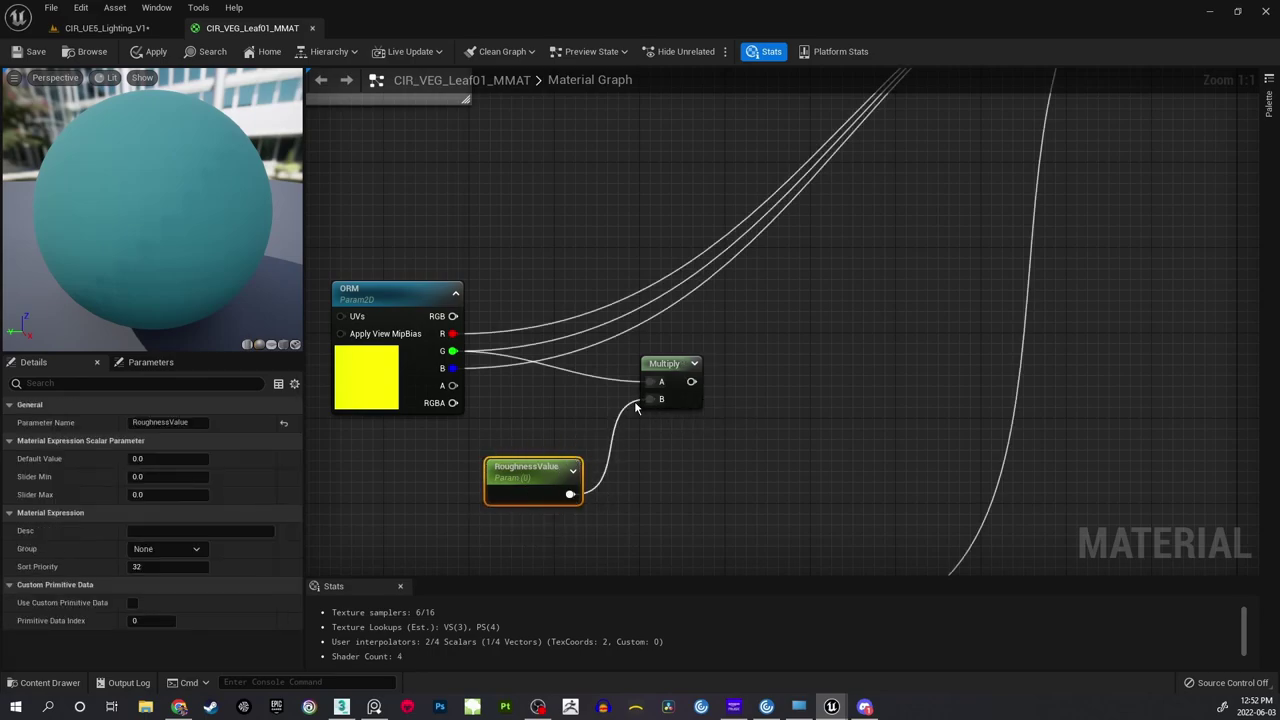
Set the default value of the RoughnessValue parameter to 1.
left_click(155, 459)
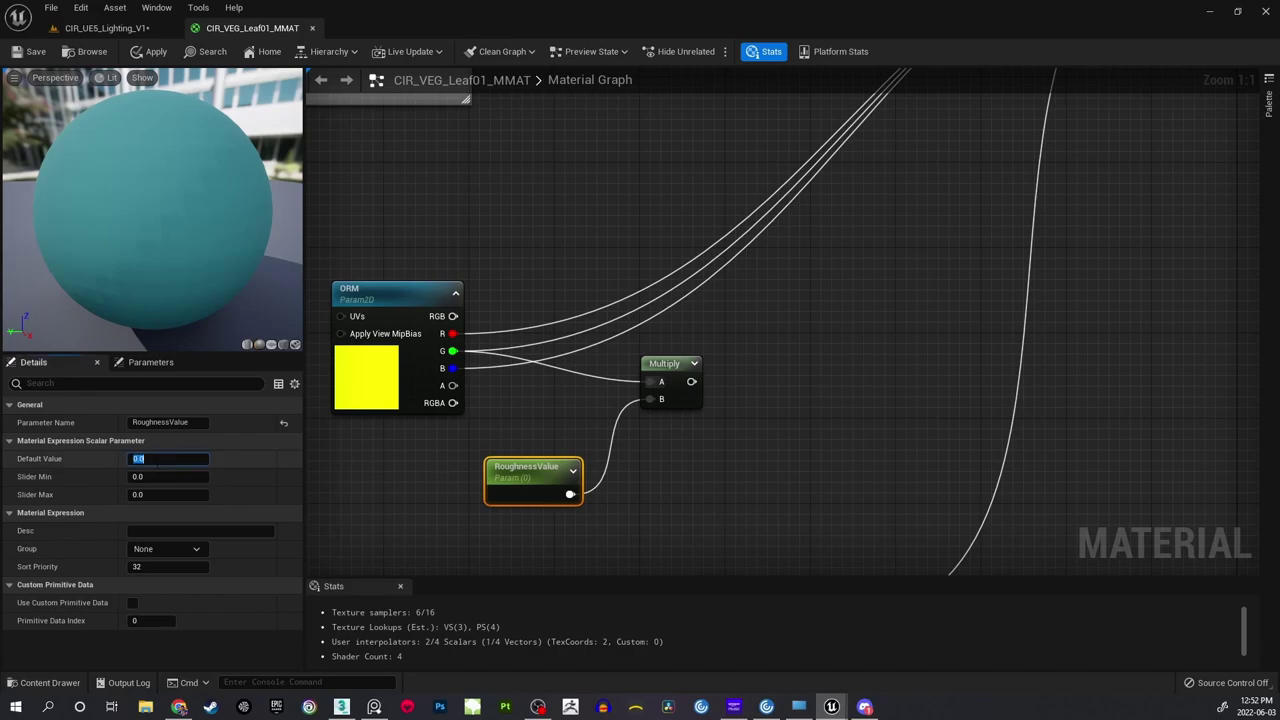
type("1")
key("Return")
left_click(592, 398)
Connect the output of the roughness Multiply node to the material's Roughness input.
right_click_drag(821, 245, 672, 339)
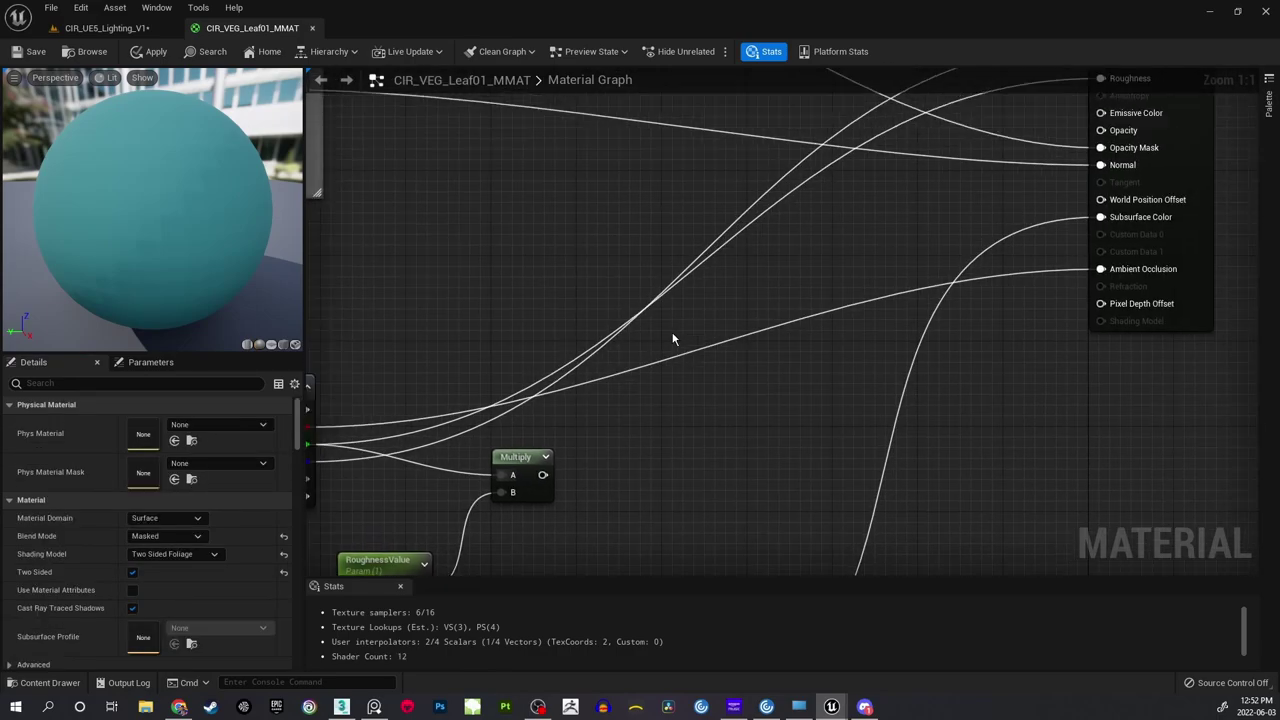
scroll(673, 340, "down", 1)
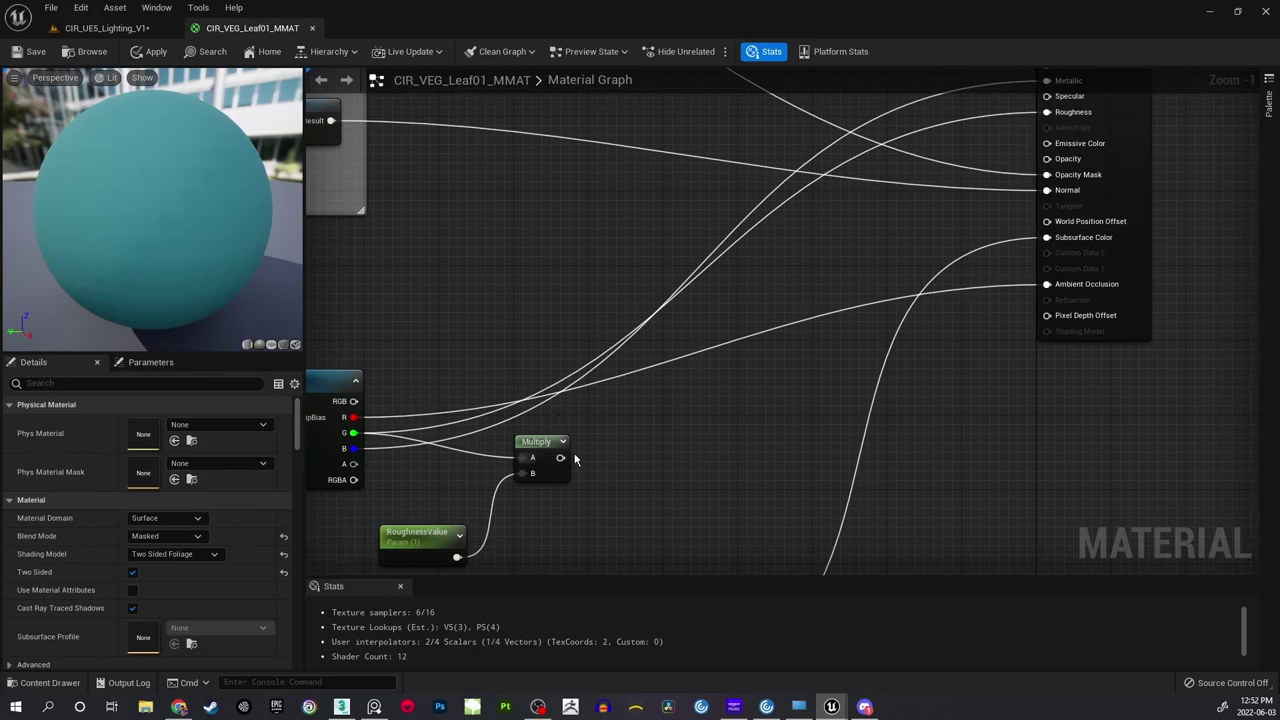
left_click_drag(560, 458, 1047, 112)
Move the RoughnessValue node slightly up, closer to the ORM texture and Multiply nodes.
right_click_drag(553, 433, 726, 303)
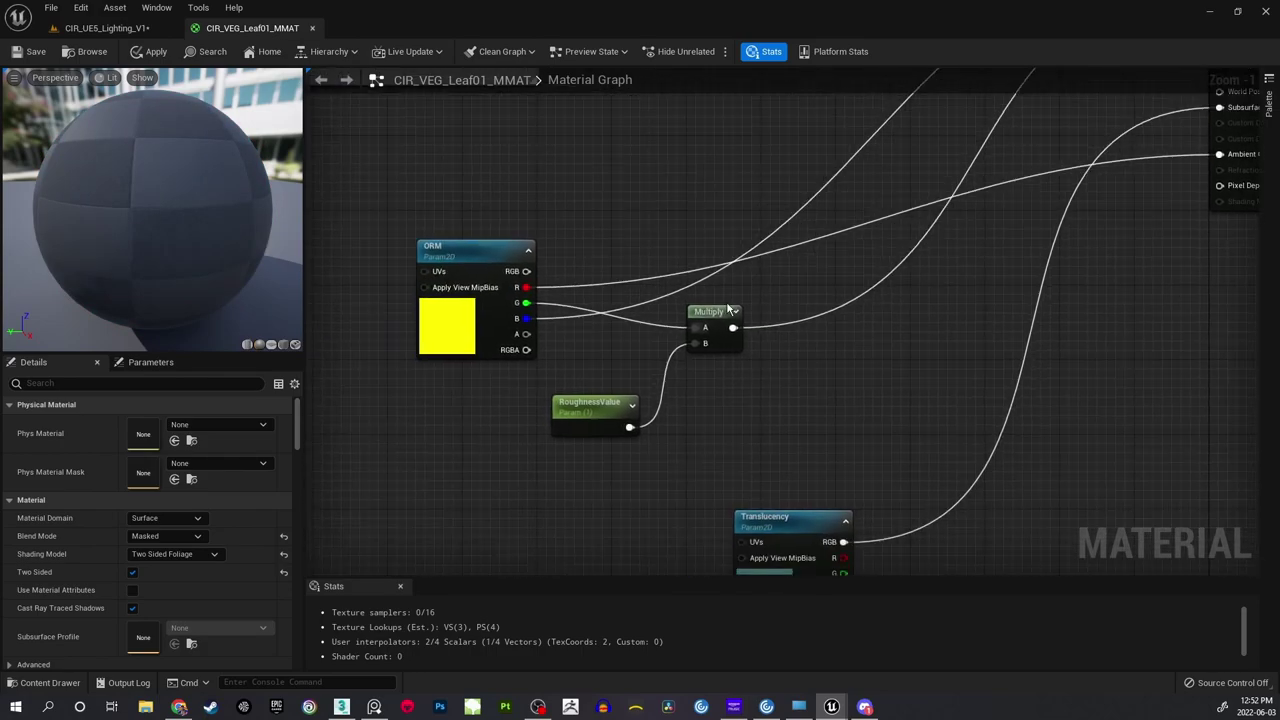
scroll(726, 304, "up", 1)
left_click_drag(586, 410, 592, 381)
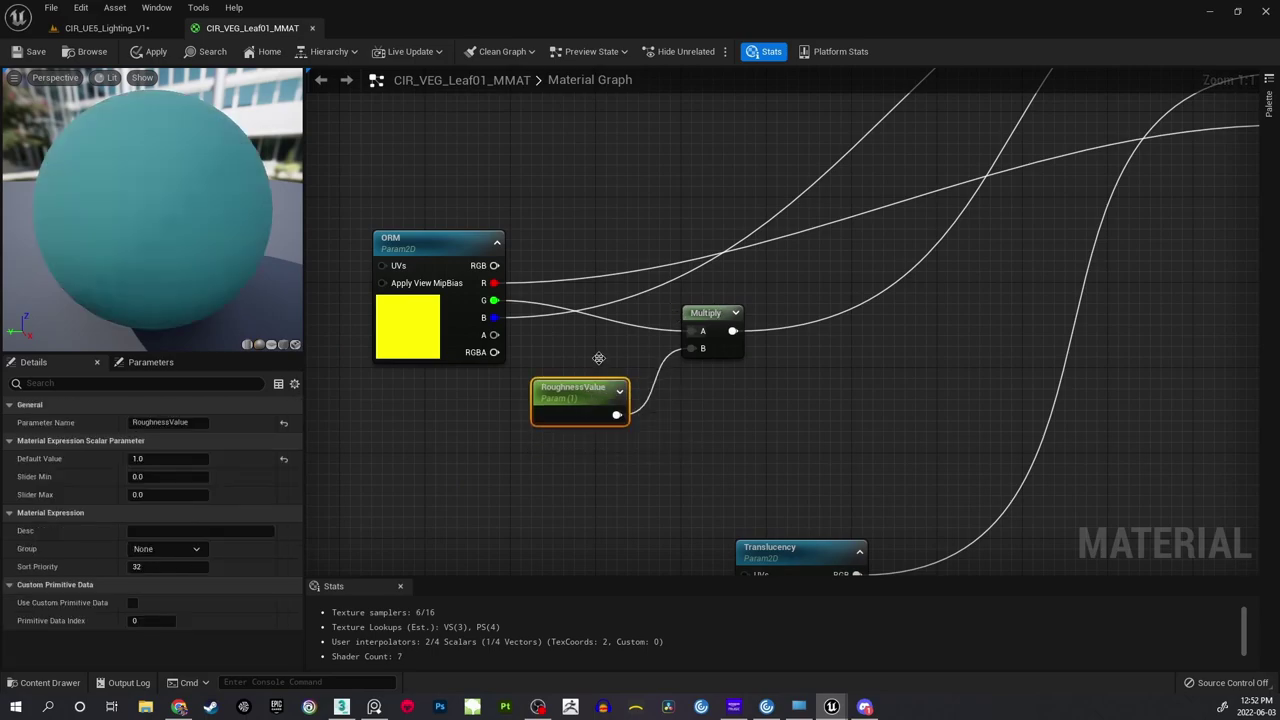
left_click(642, 238)
right_click_drag(643, 236, 654, 277)
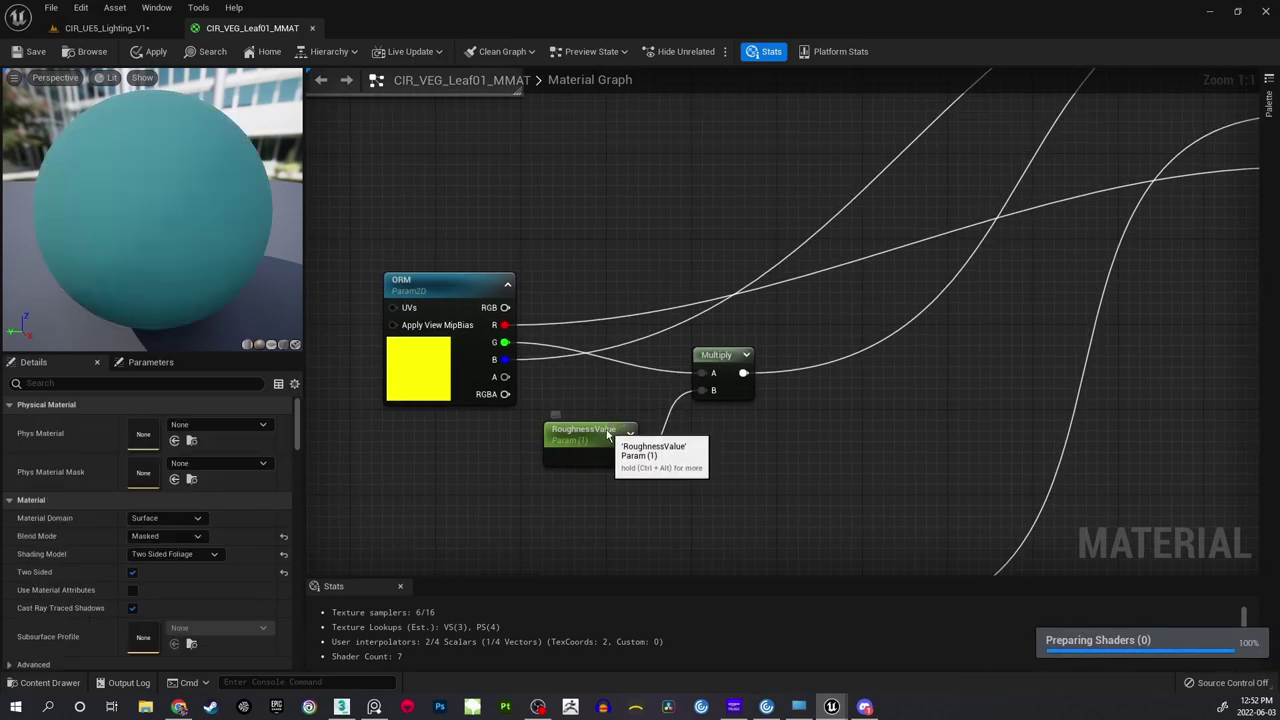
Assign the RoughnessValue parameter to the Adjustments group and apply the material changes.
left_click(616, 428)
left_click(198, 551)
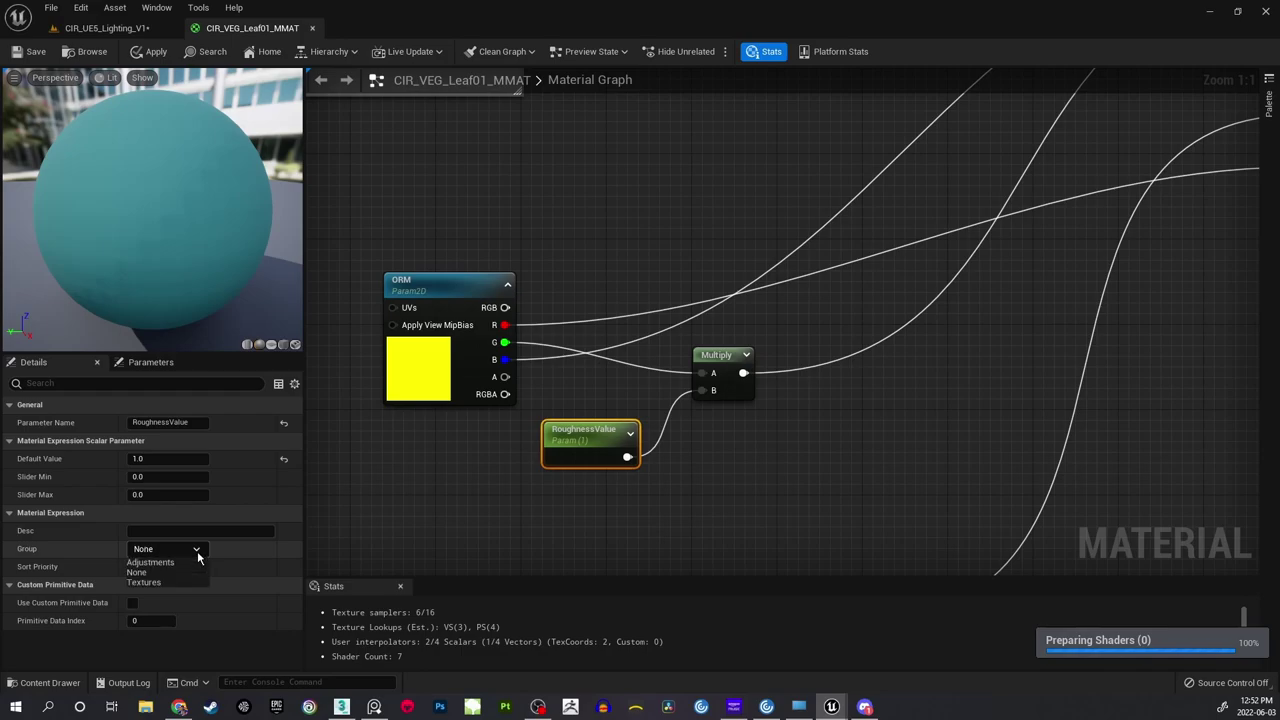
left_click(163, 564)
left_click(172, 566)
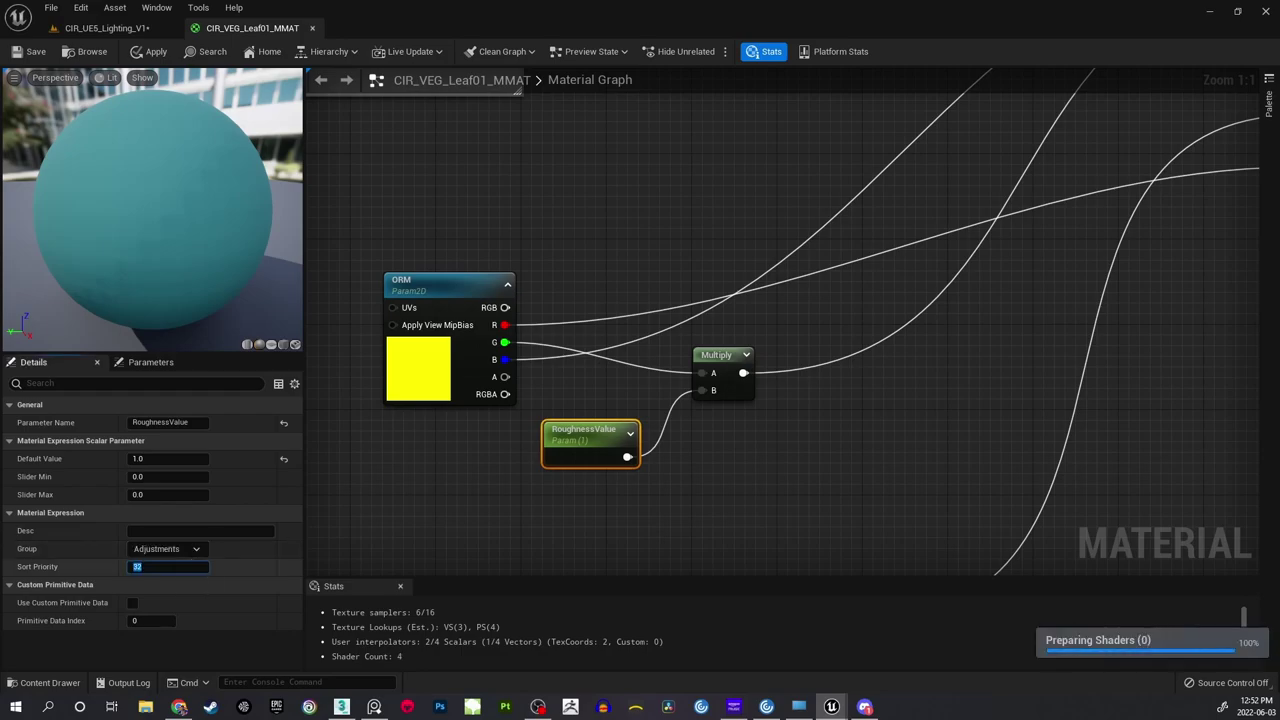
left_click(486, 440)
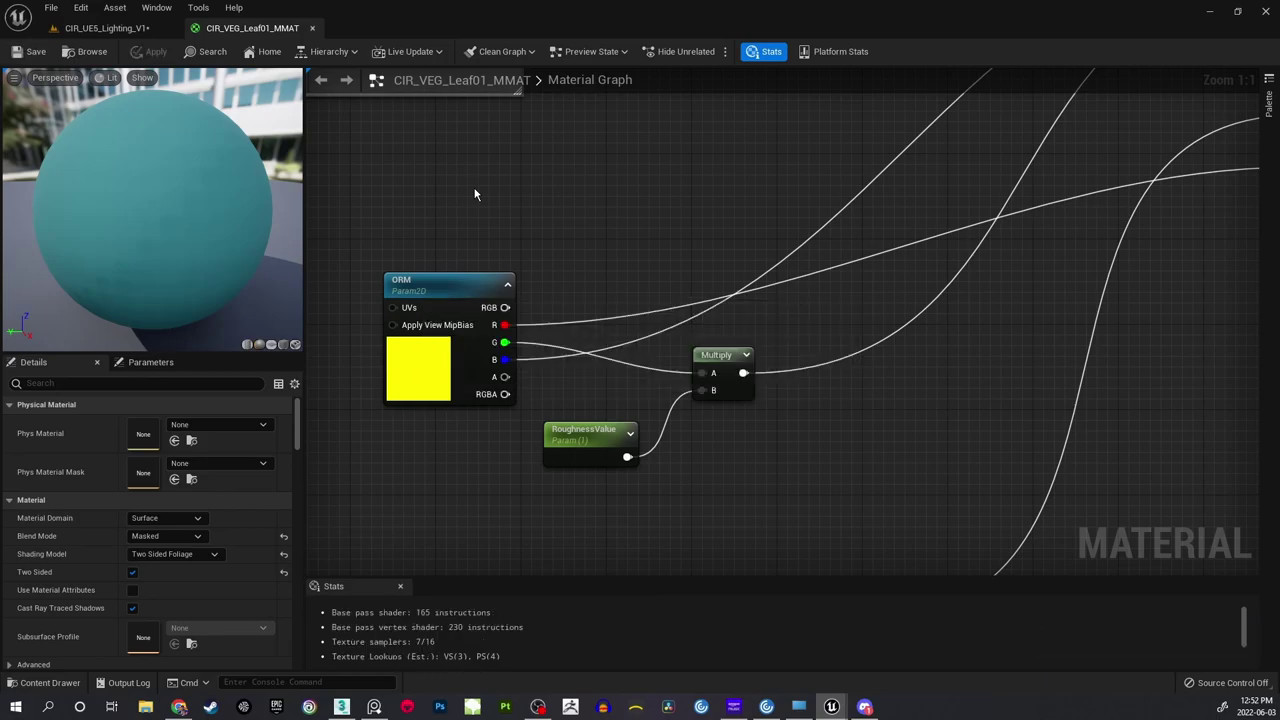
Enable RoughnessValue in the CIR_VEG_Leaf01_IMAT instance and test values 2 and 0.5 against the level's roughness view.
left_click(107, 28)
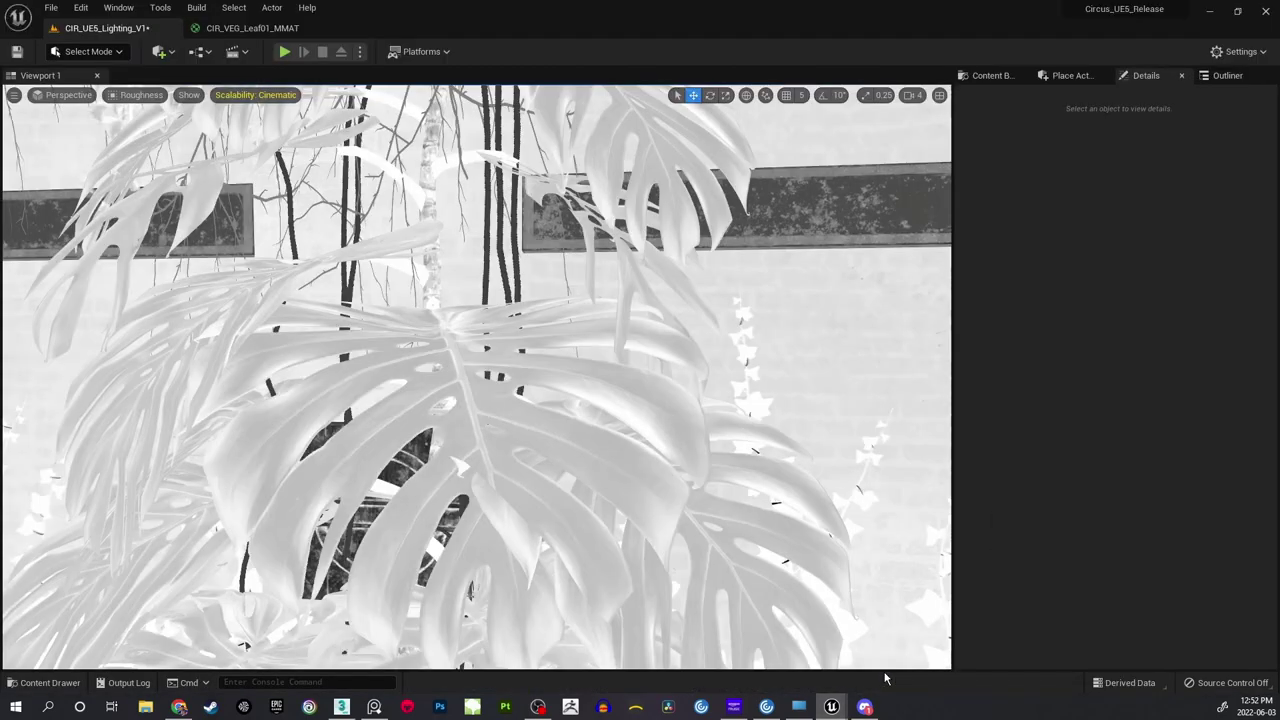
left_click(884, 678)
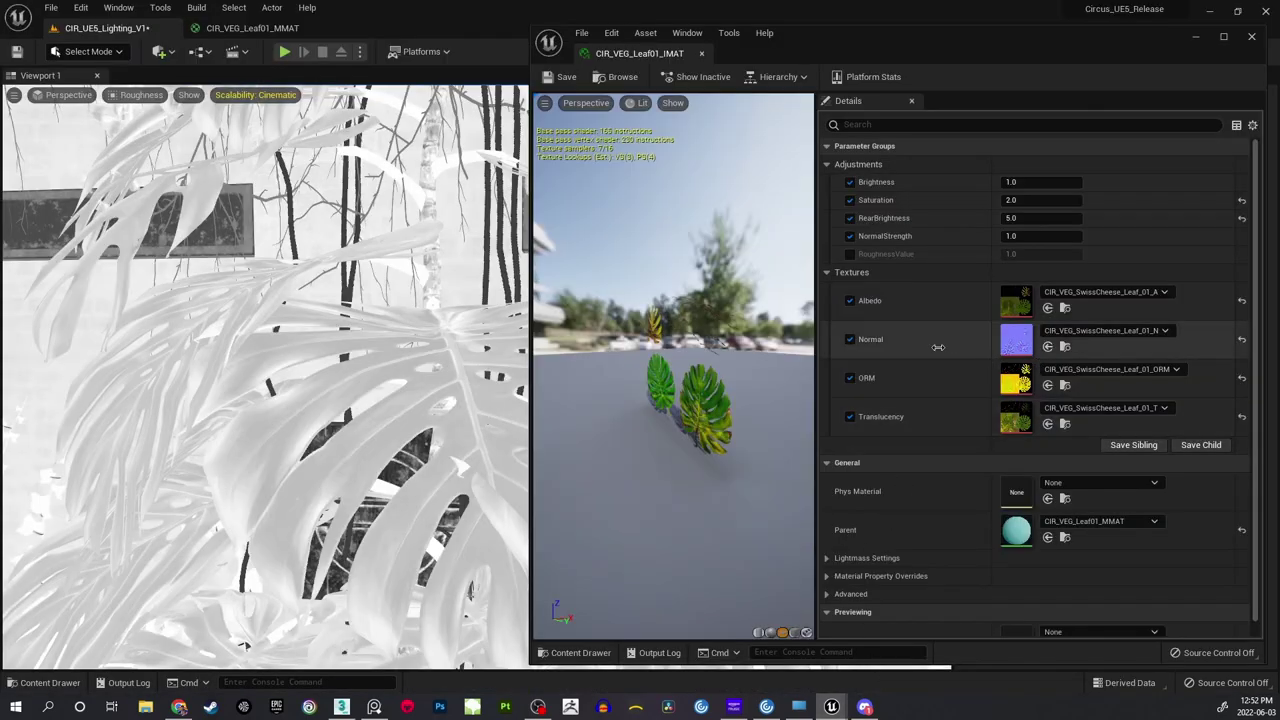
left_click(850, 254)
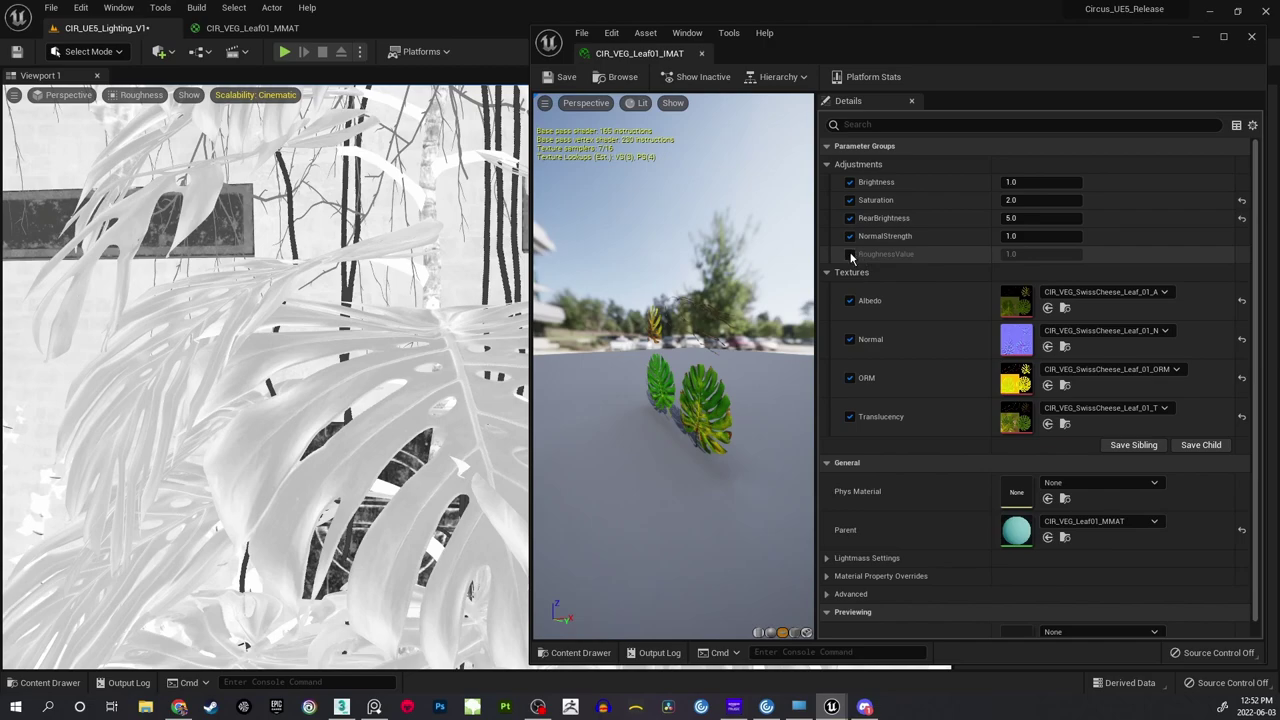
left_click(1015, 254)
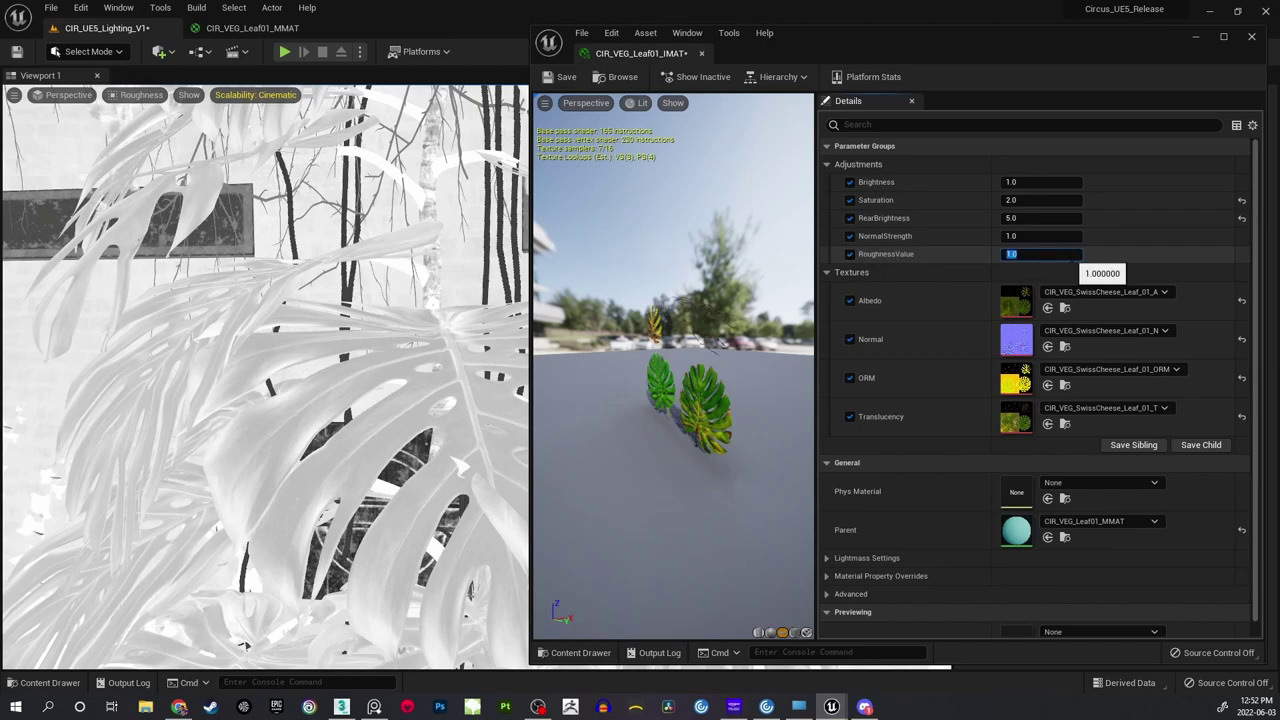
type("2")
key("Return")
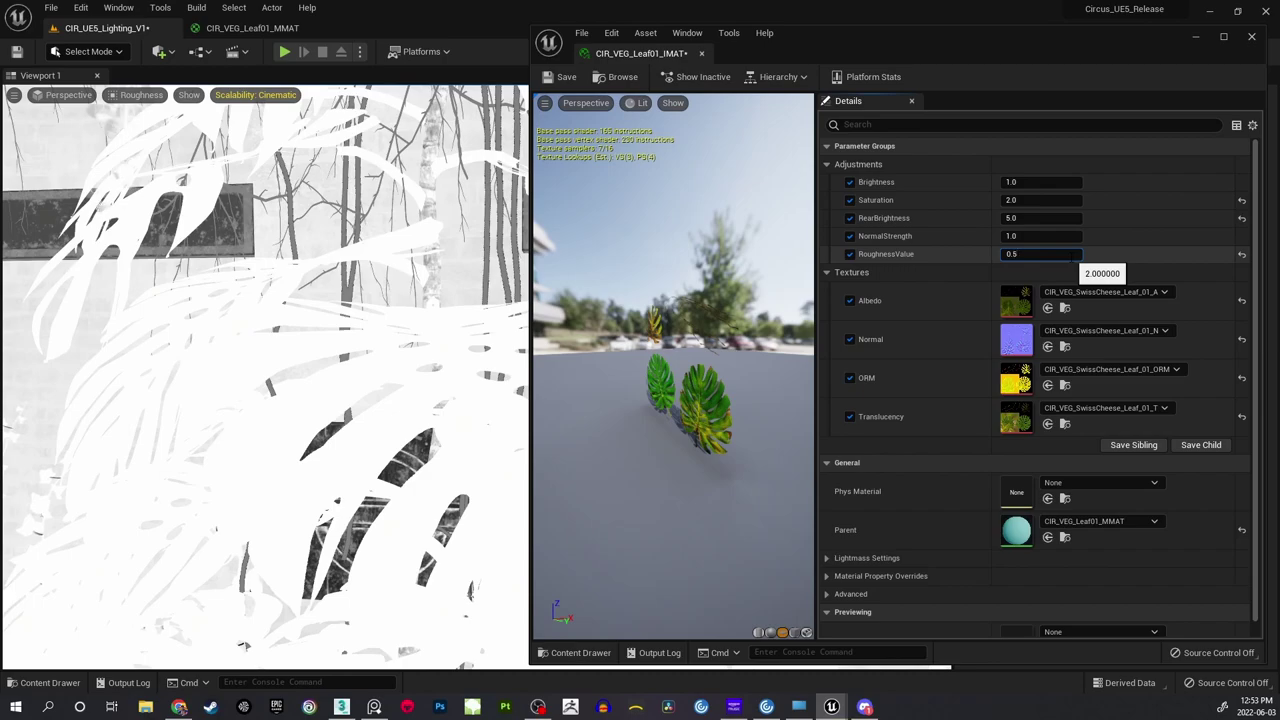
type("0.5")
key("Return")
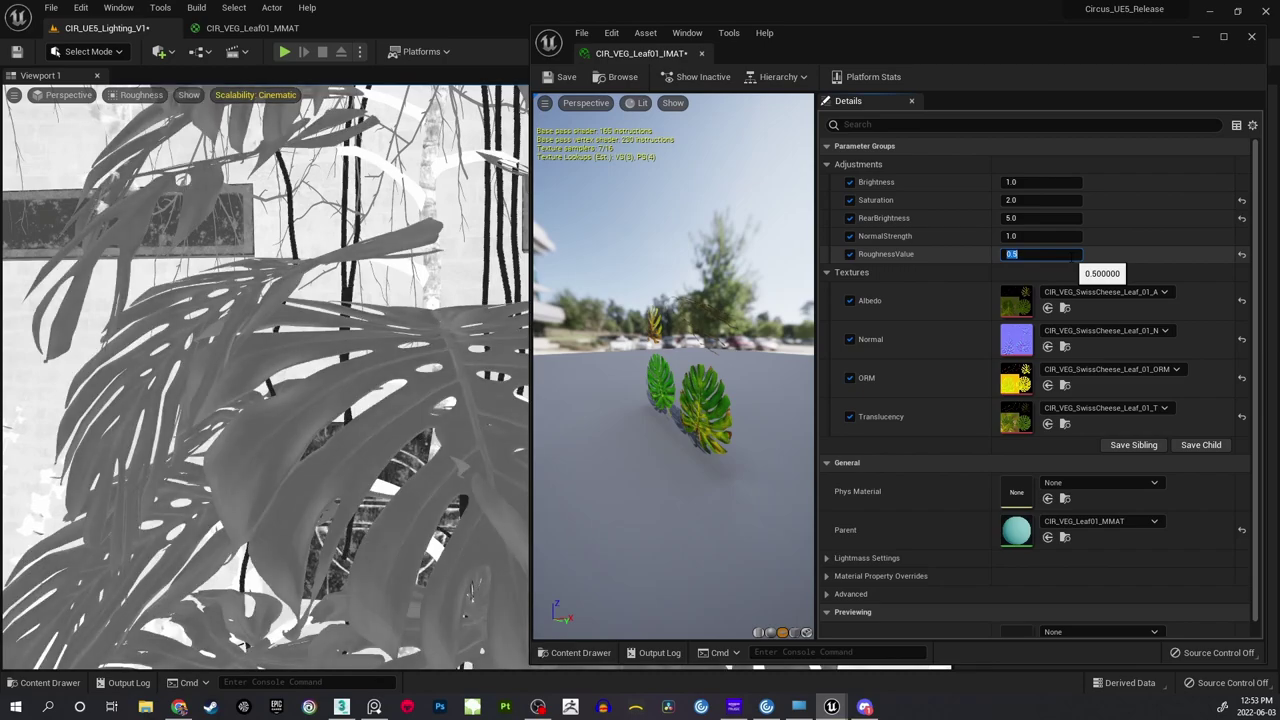
Switch the level viewport from Roughness to Lit view and frame a monstera leaf up close.
right_click_drag(437, 371, 371, 298)
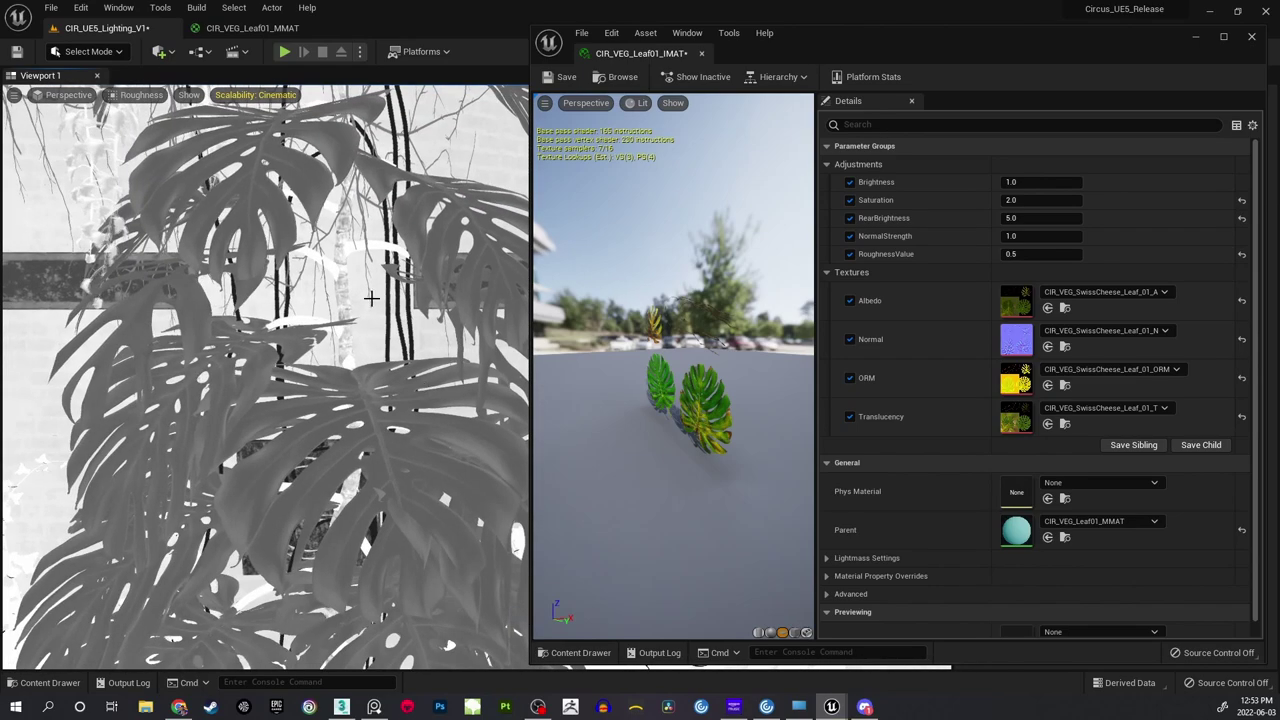
left_click(140, 95)
left_click(140, 126)
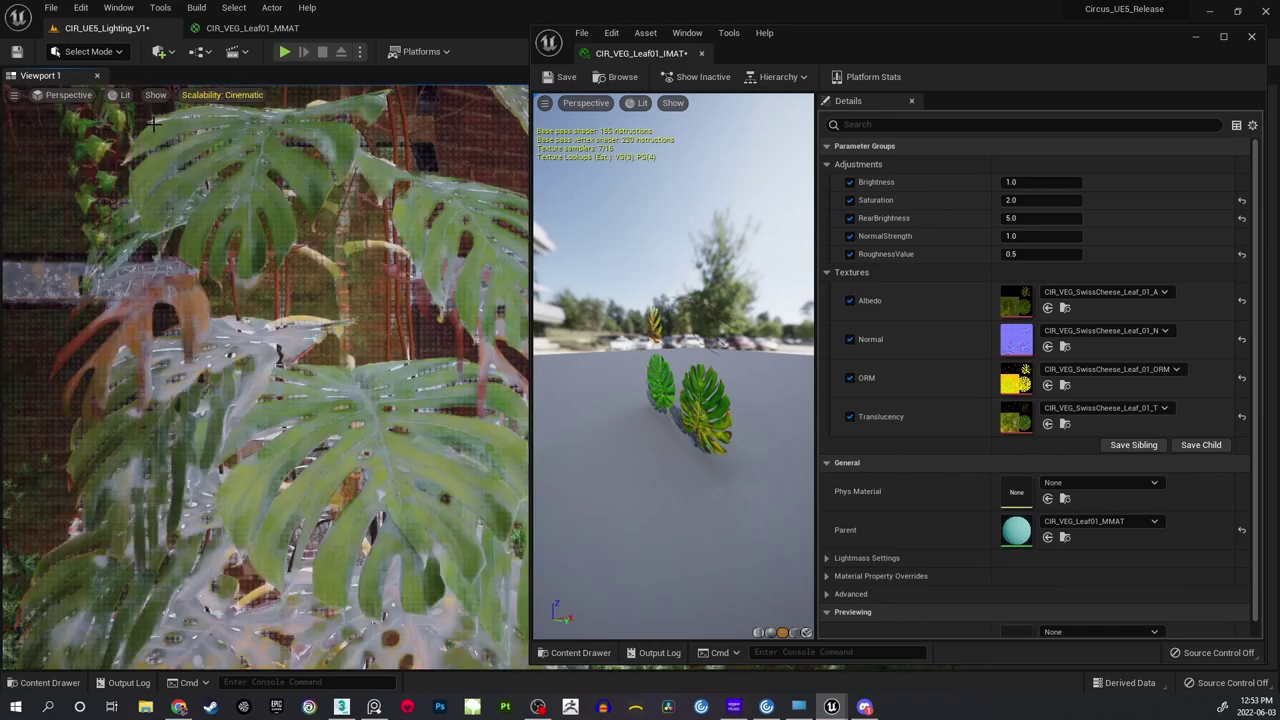
right_click_drag(265, 377, 298, 340)
right_click_drag(137, 142, 380, 330)
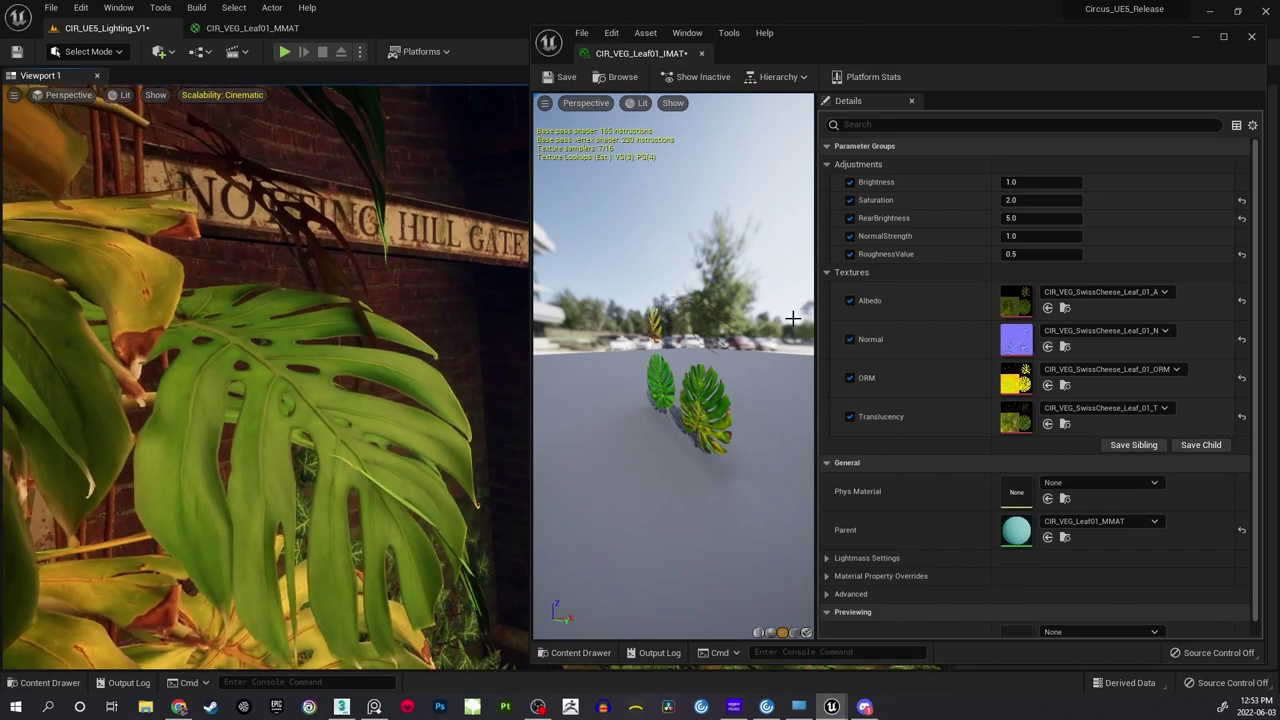
Try RoughnessValue at 2 and at 0 in the leaf instance, checking the leaf shine in the level.
left_click(1040, 254)
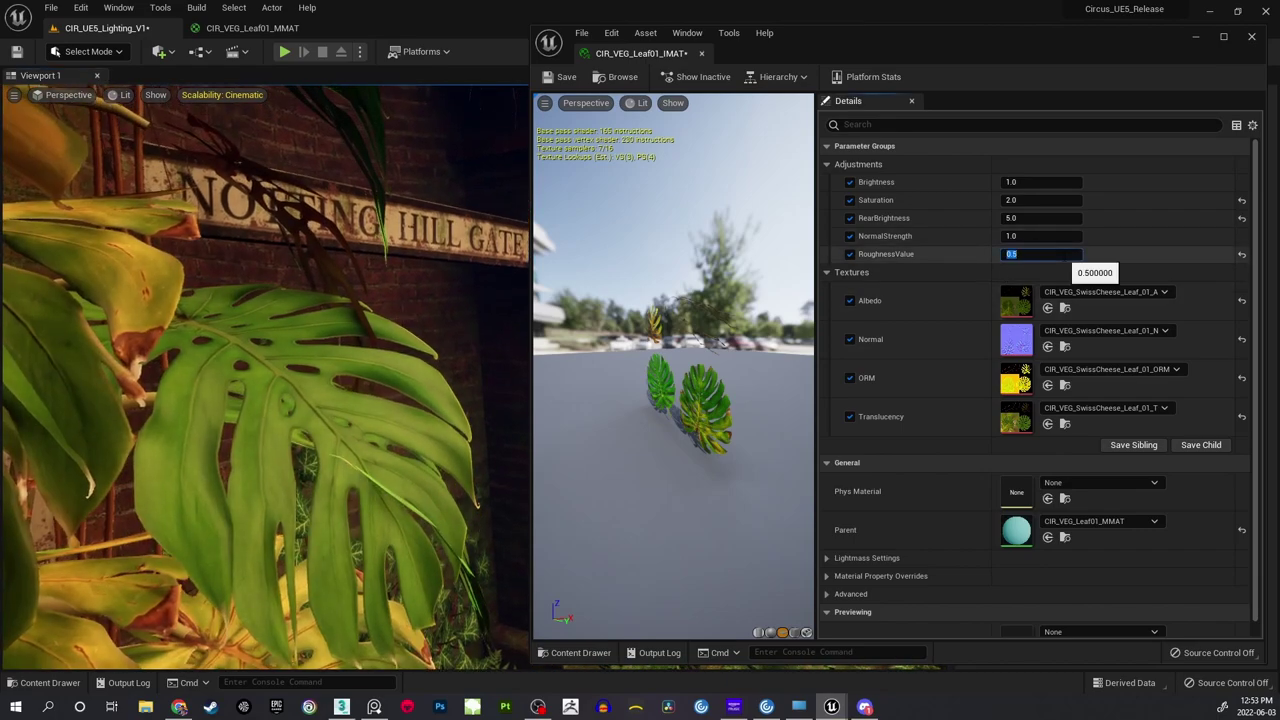
type("2")
key("Return")
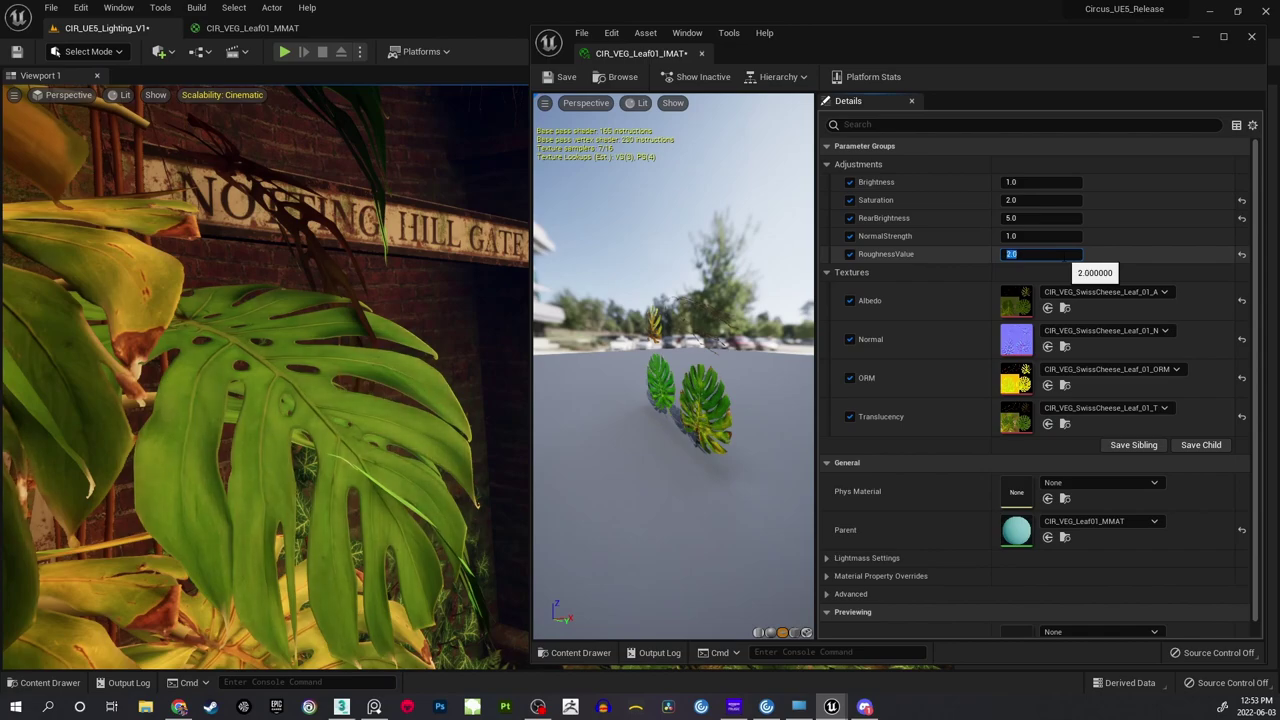
type("0")
key("Return")
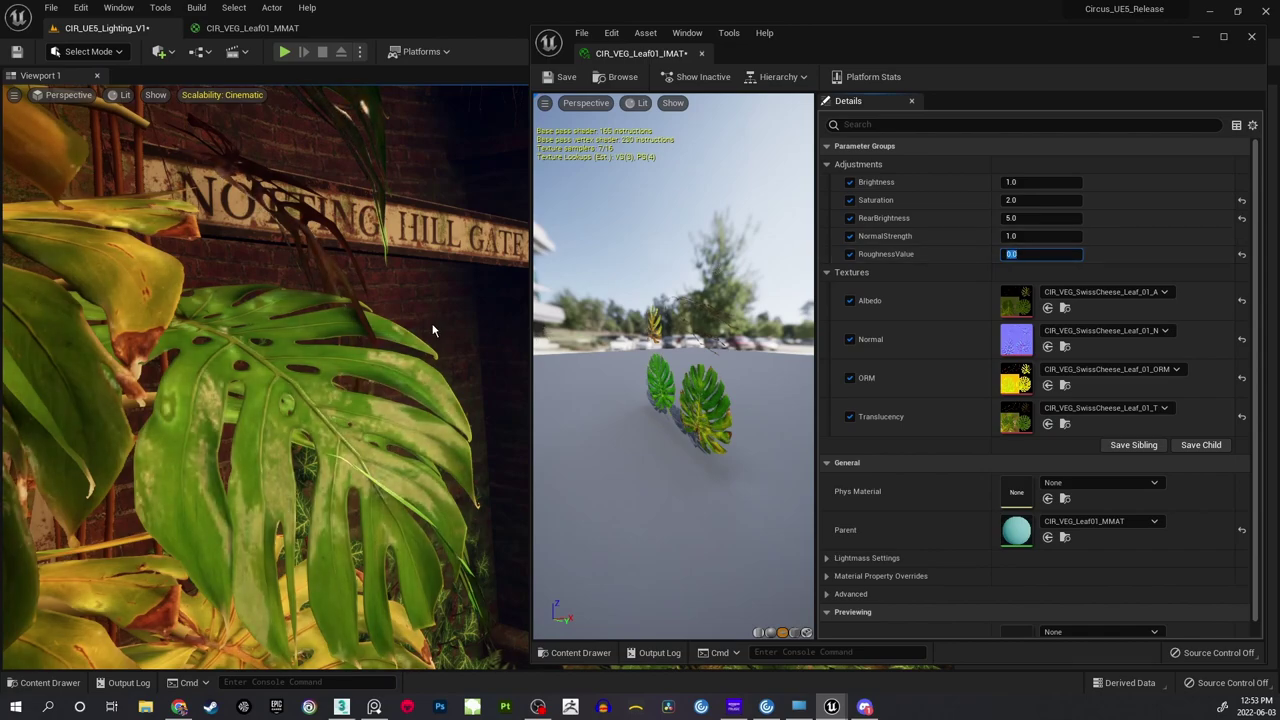
mouse_move(432, 330)
right_mouse_down()
mouse_move(470, 330)
mouse_move(400, 330)
mouse_move(432, 330)
right_mouse_up()
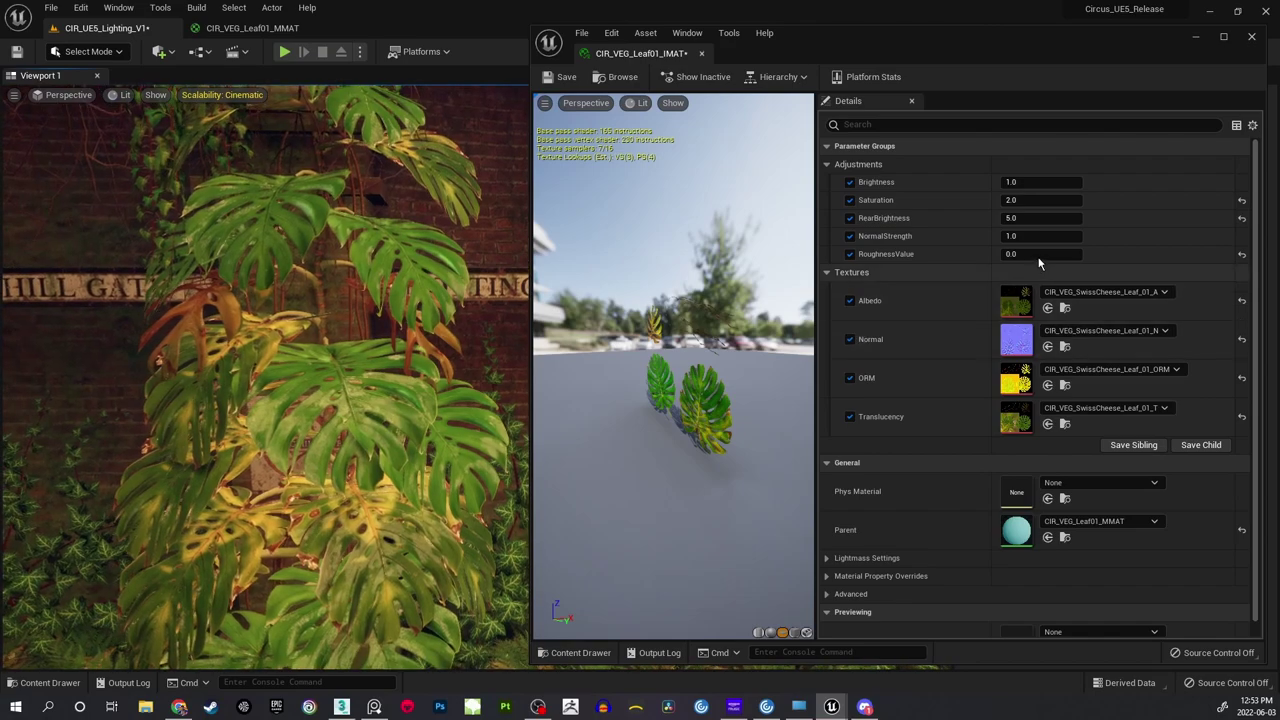
Set the instance's RoughnessValue to 1, save the instance and minimize its window.
left_click(1040, 254)
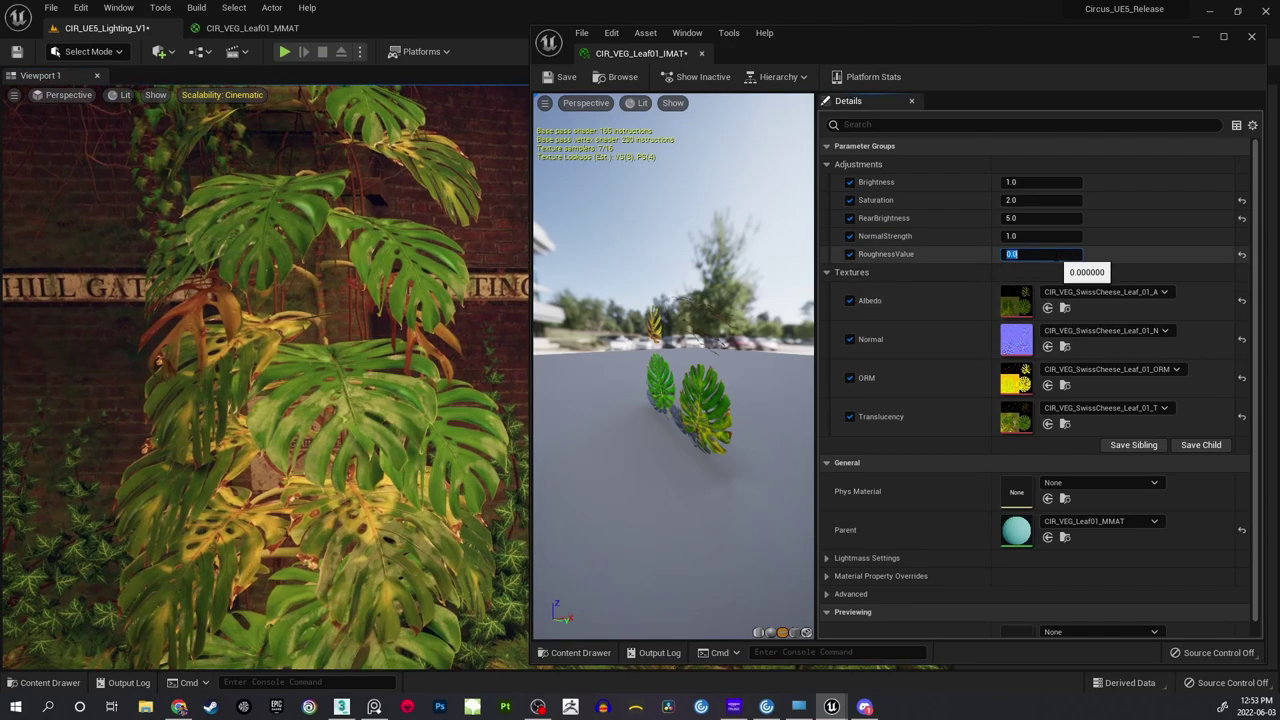
type("1")
key("Return")
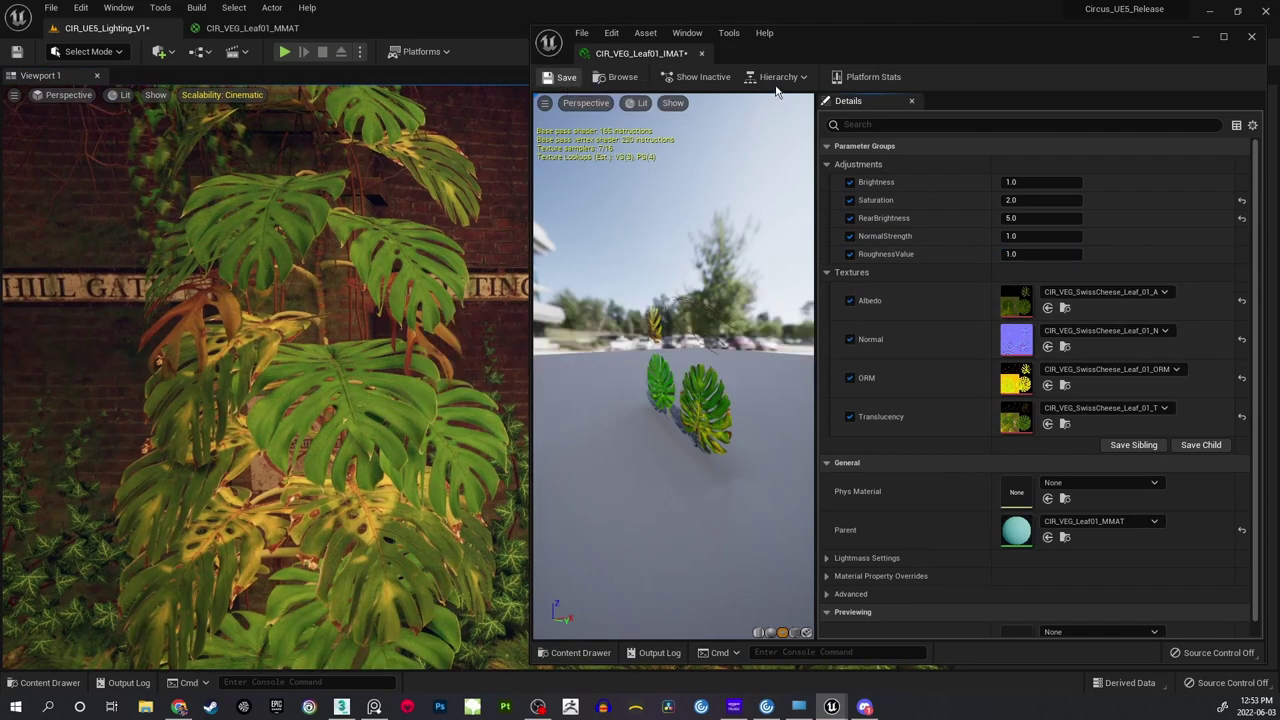
left_click(1194, 38)
Examine the whole monstera plant against the brick wall from different distances and angles.
key("s")
mouse_move(697, 287)
right_mouse_down()
mouse_move(660, 268)
mouse_move(710, 210)
mouse_move(655, 216)
mouse_move(685, 280)
mouse_move(745, 270)
mouse_move(637, 271)
mouse_move(660, 293)
mouse_move(712, 288)
right_mouse_up()
key("w")
key("w")
key("s")
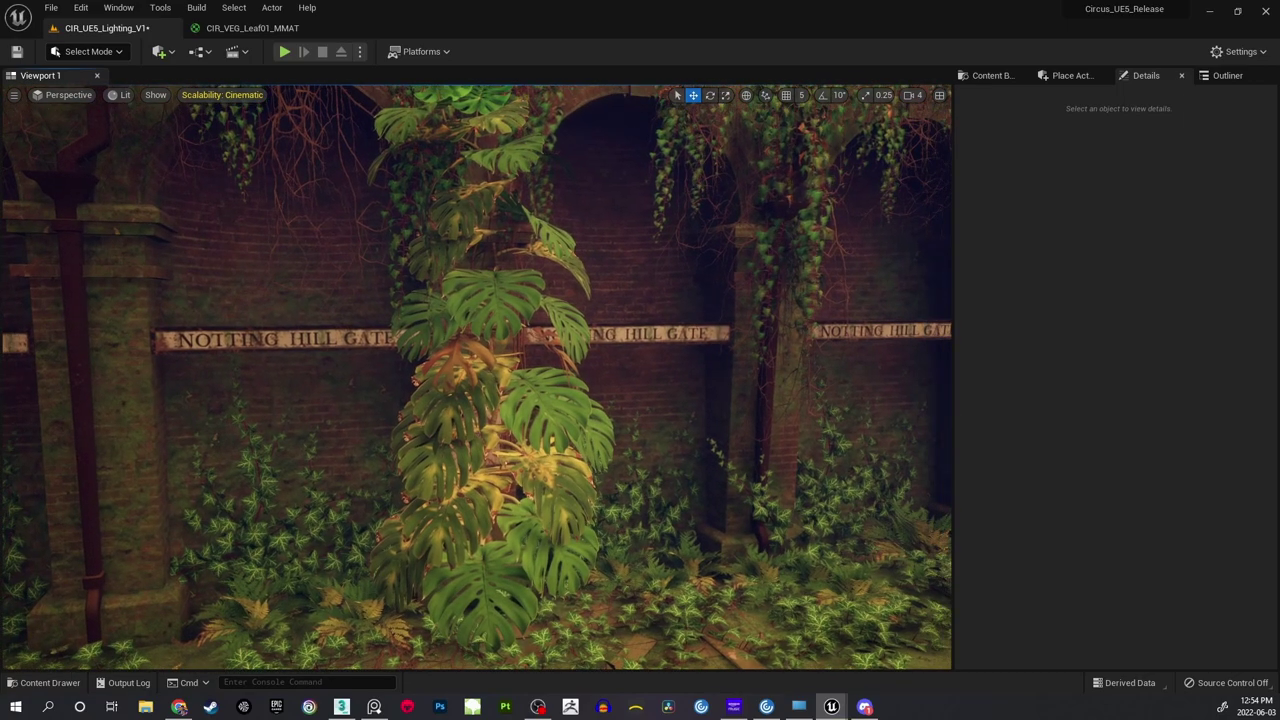
right_click_drag(572, 384, 548, 378)
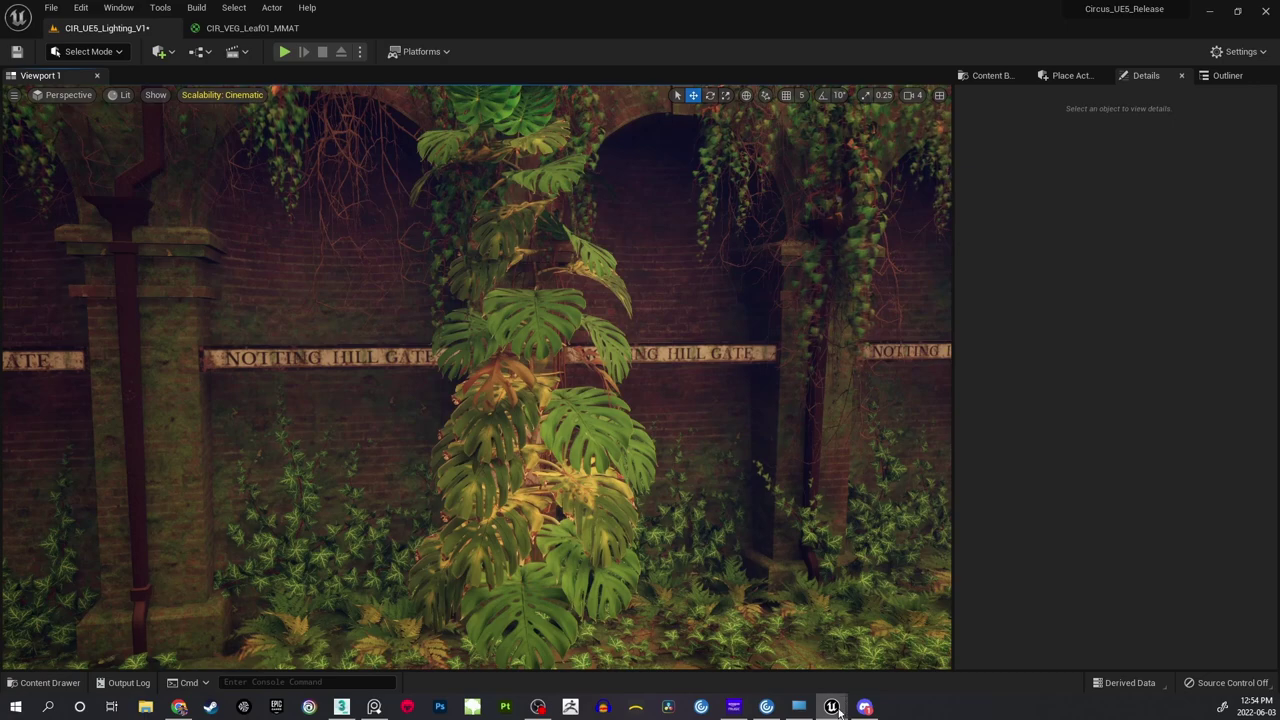
Bring back the CIR_VEG_Leaf01_IMAT instance window and frame the monstera plant beside it.
mouse_move(838, 710)
left_click(884, 664)
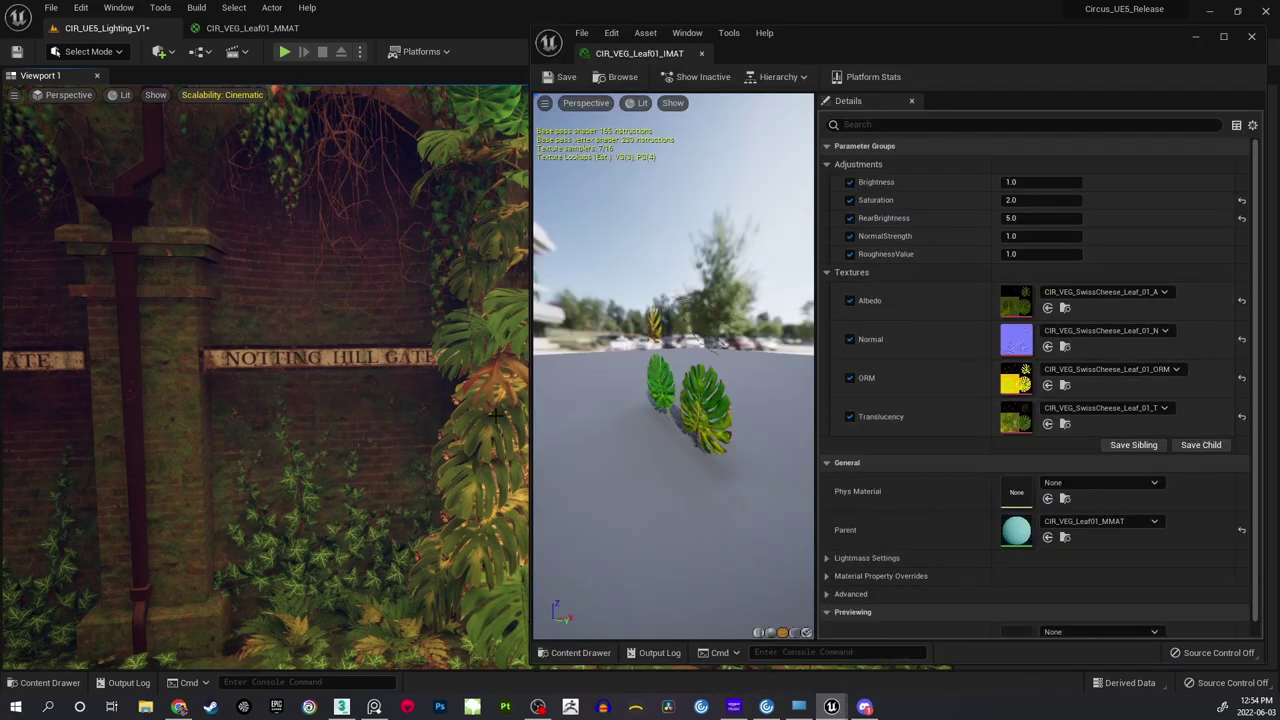
right_click_drag(480, 412, 553, 412)
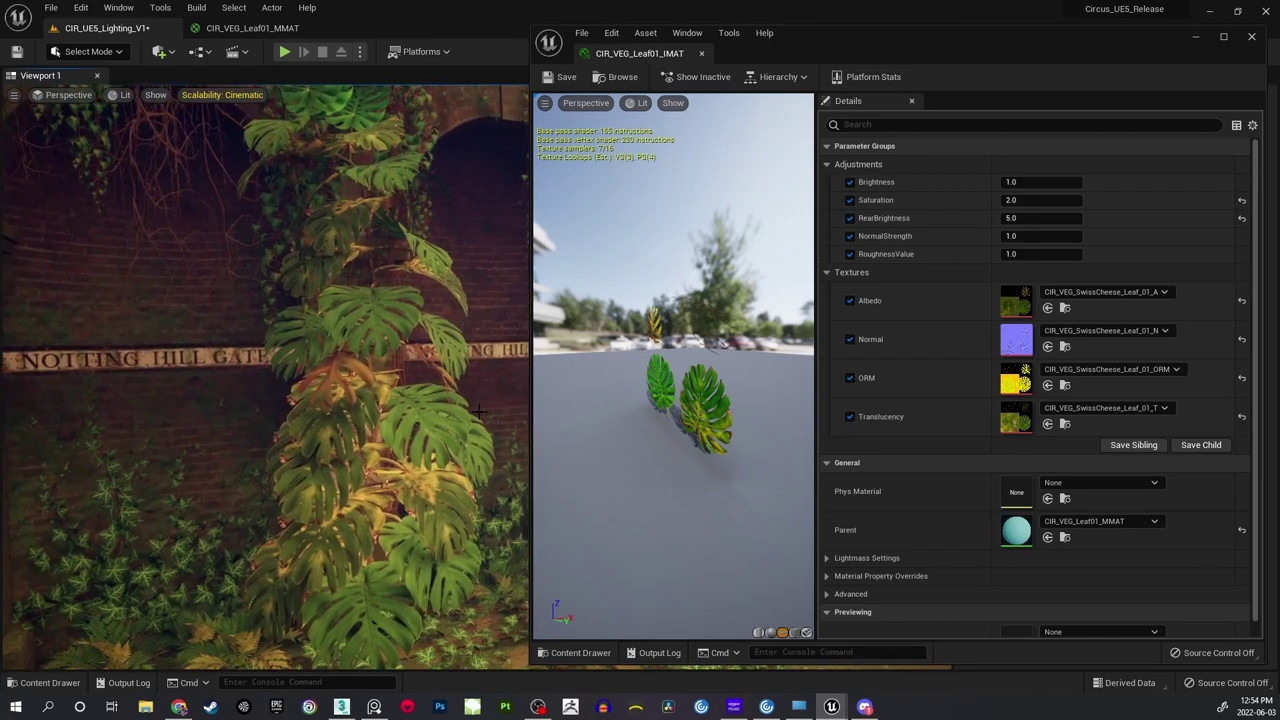